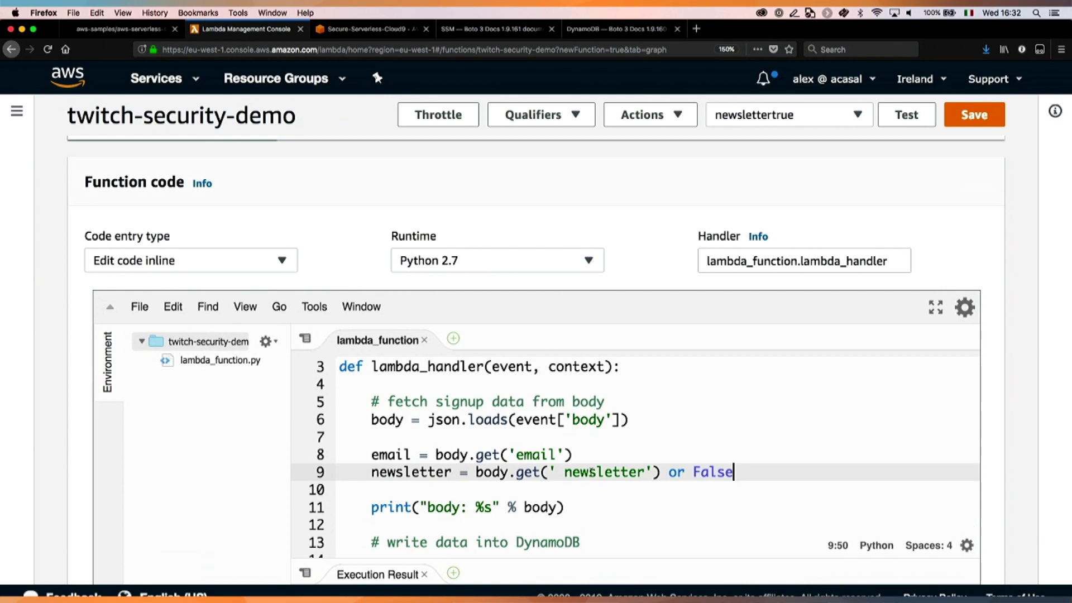
Step: Save the twitch-security-demo function code and add an API Gateway trigger to the function
scroll(559, 459, "down", 1)
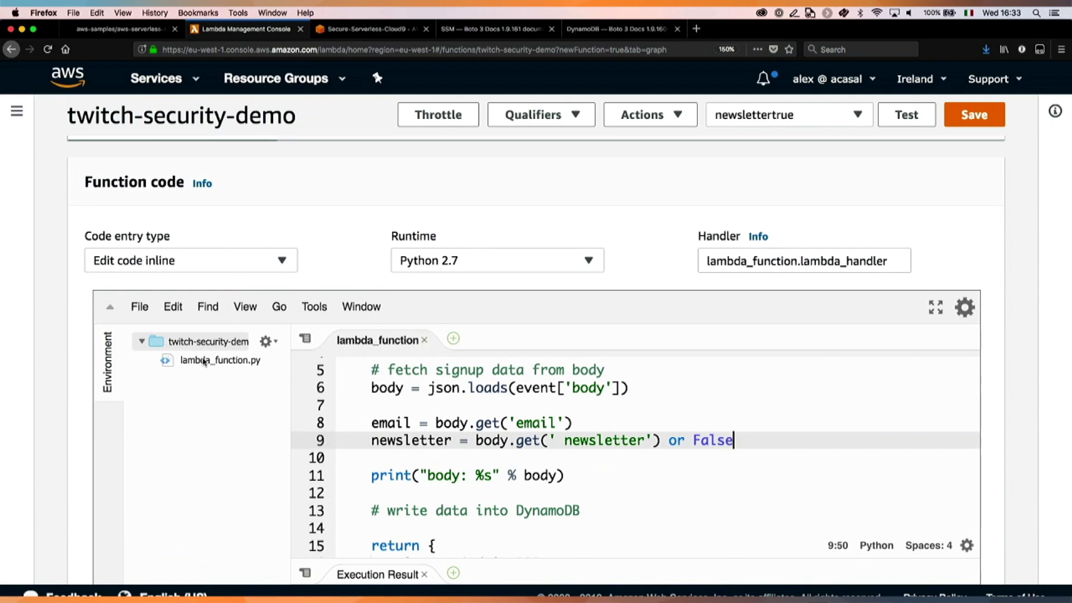
left_click(984, 118)
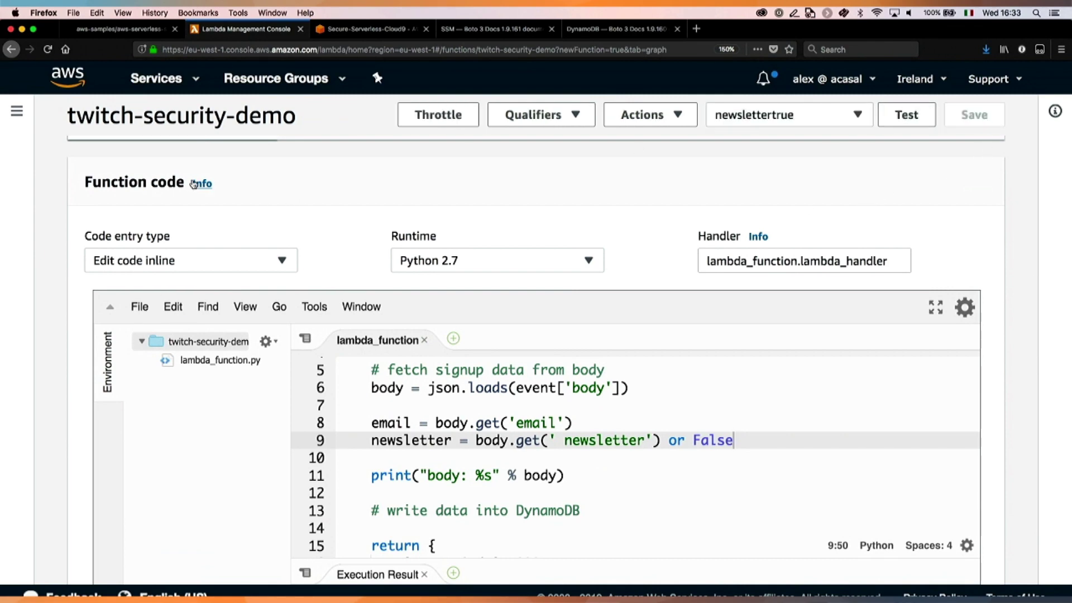
scroll(191, 183, "up", 10)
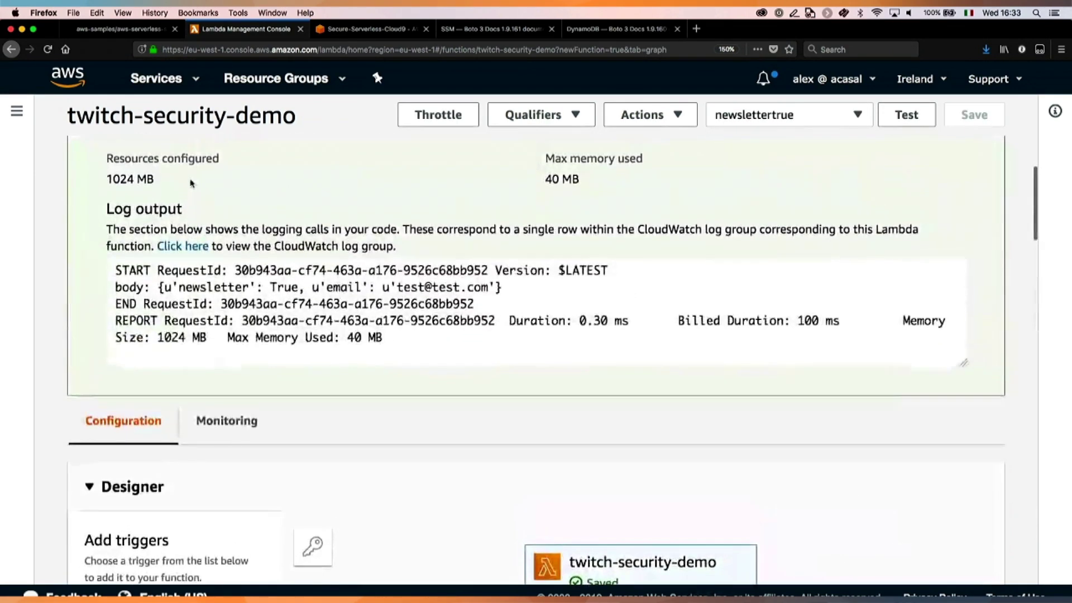
scroll(190, 188, "down", 5)
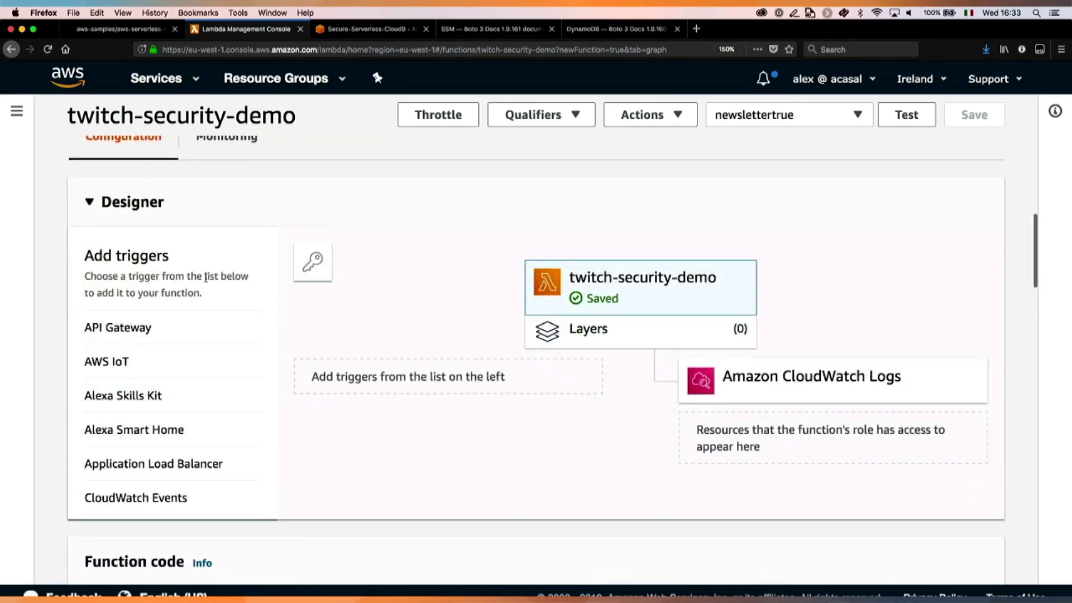
left_click(117, 334)
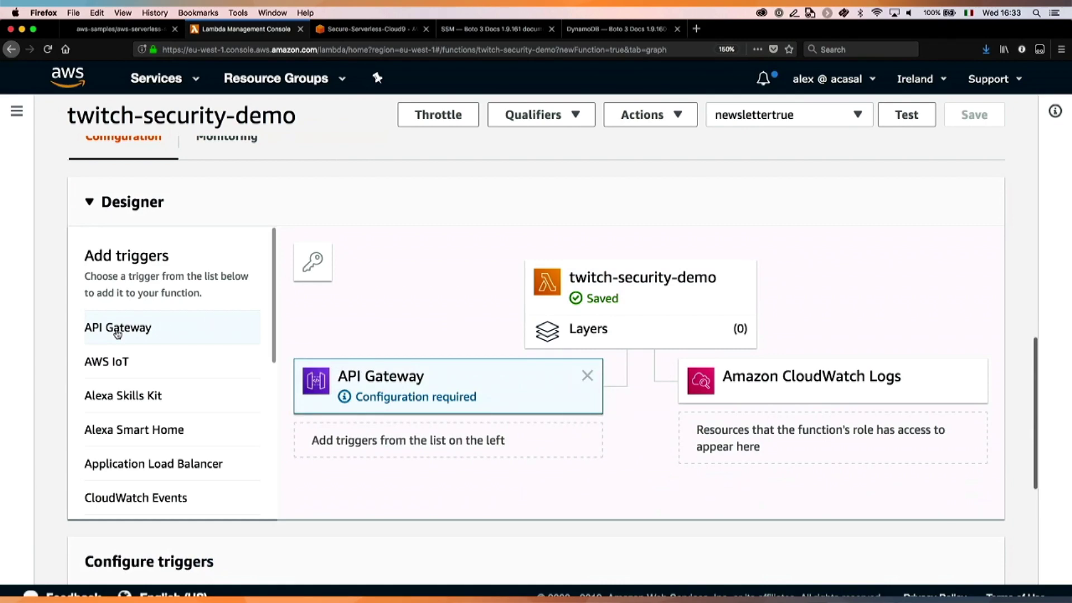
Step: Configure the API Gateway trigger to create a new API with its security mechanism set to Open
scroll(421, 465, "down", 5)
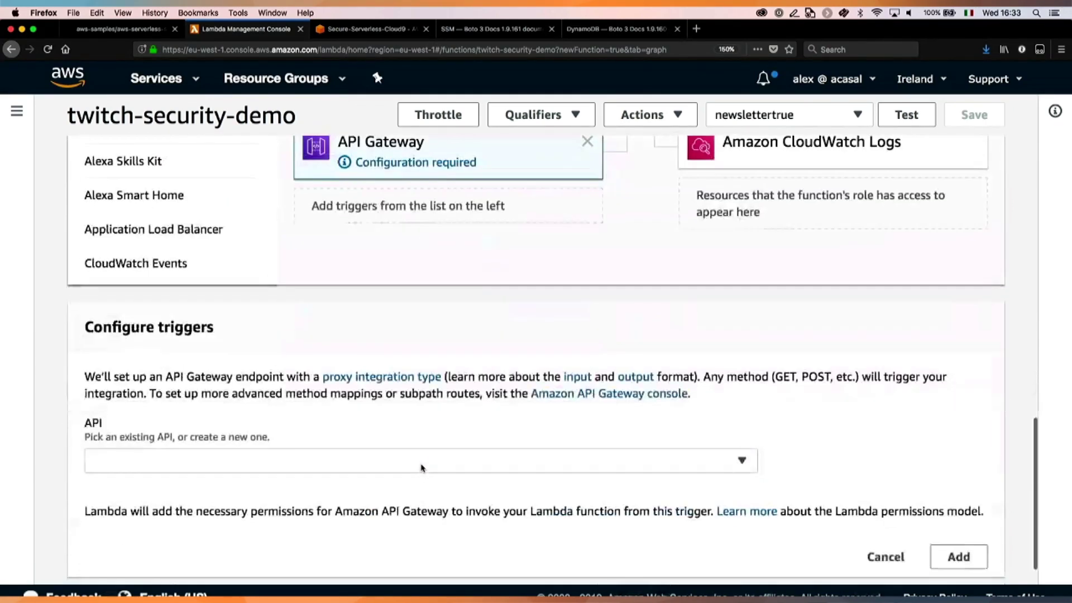
left_click(408, 462)
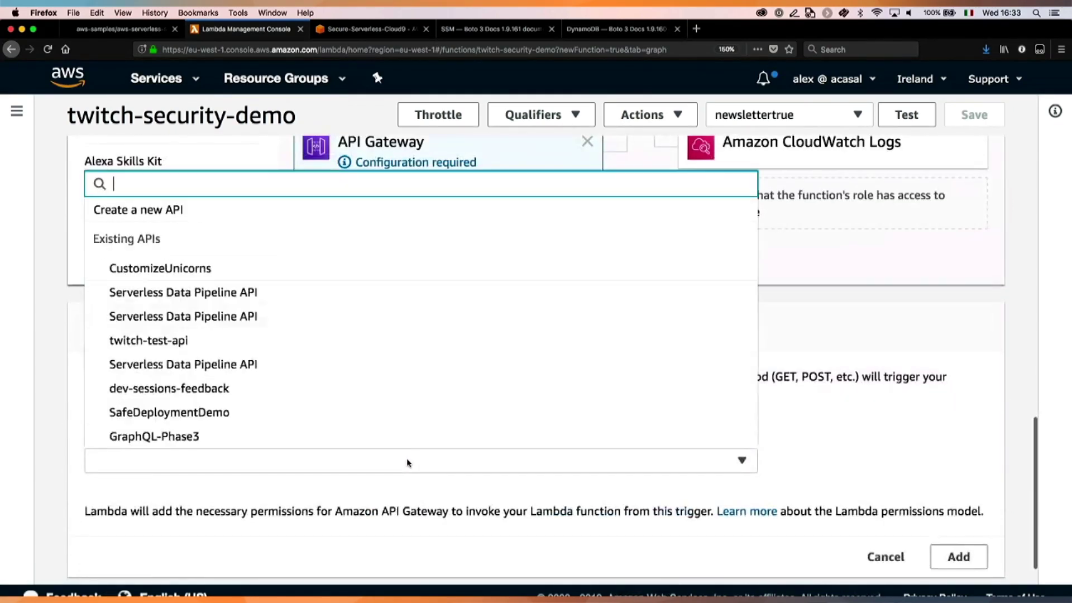
left_click(317, 218)
scroll(324, 363, "down", 3)
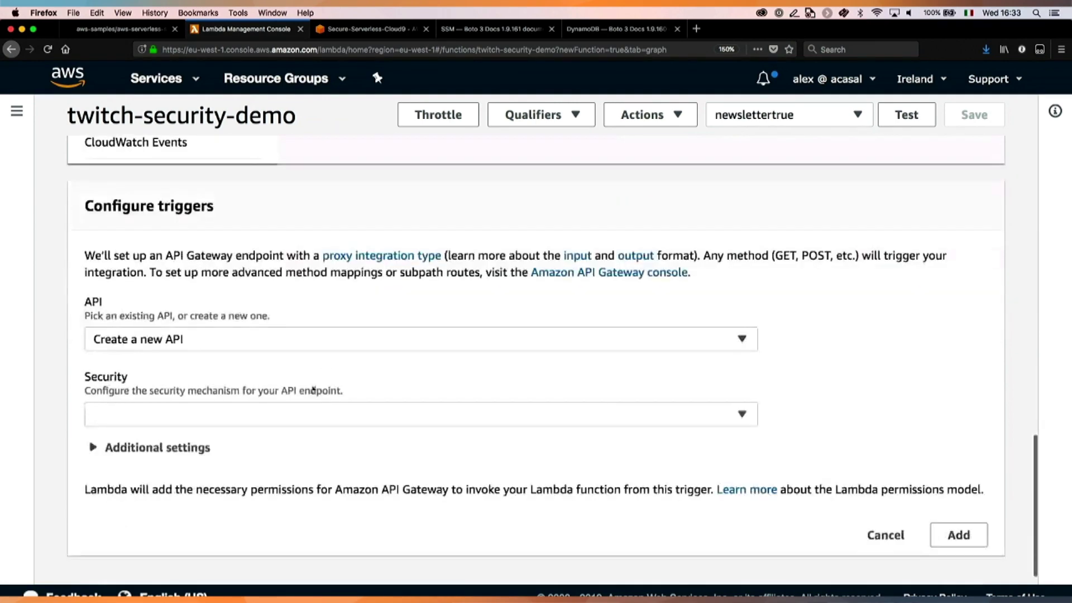
left_click(305, 418)
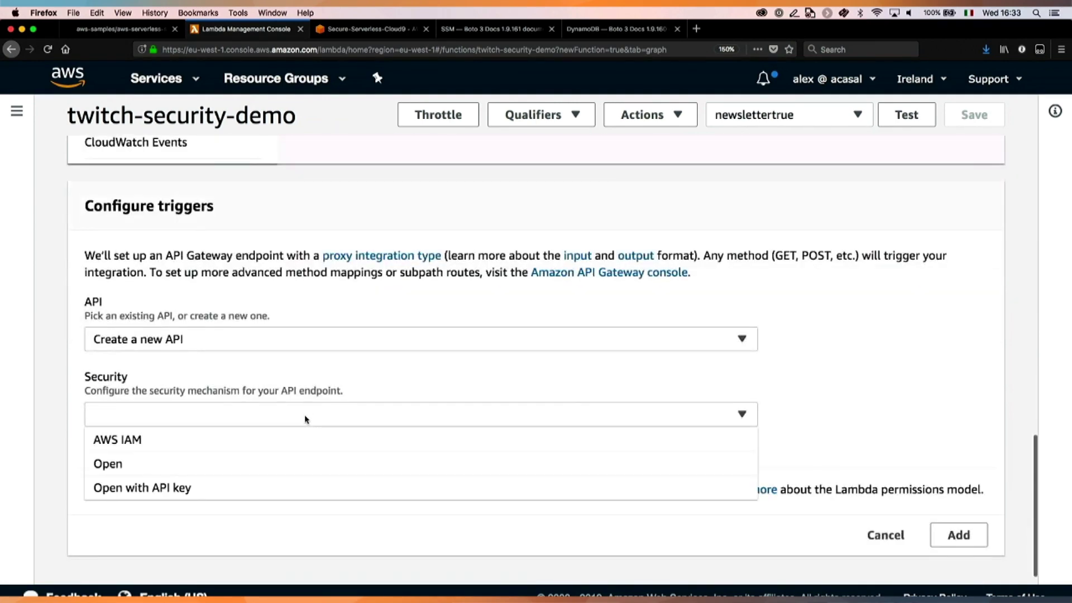
left_click(271, 472)
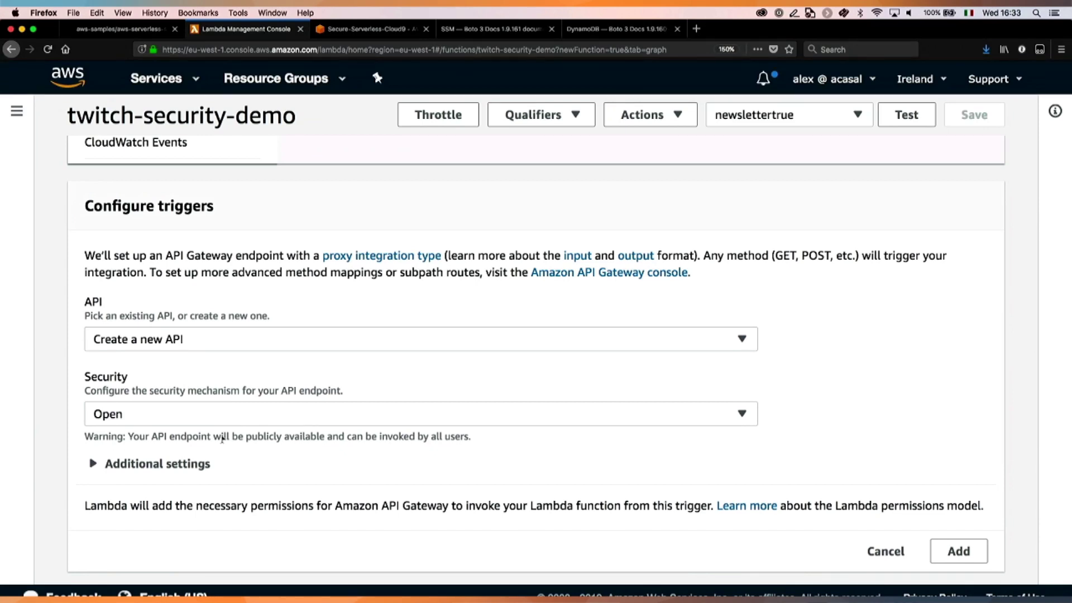
Step: Expand the trigger's additional settings and set the deployment stage to dev
left_click(179, 465)
scroll(180, 463, "down", 3)
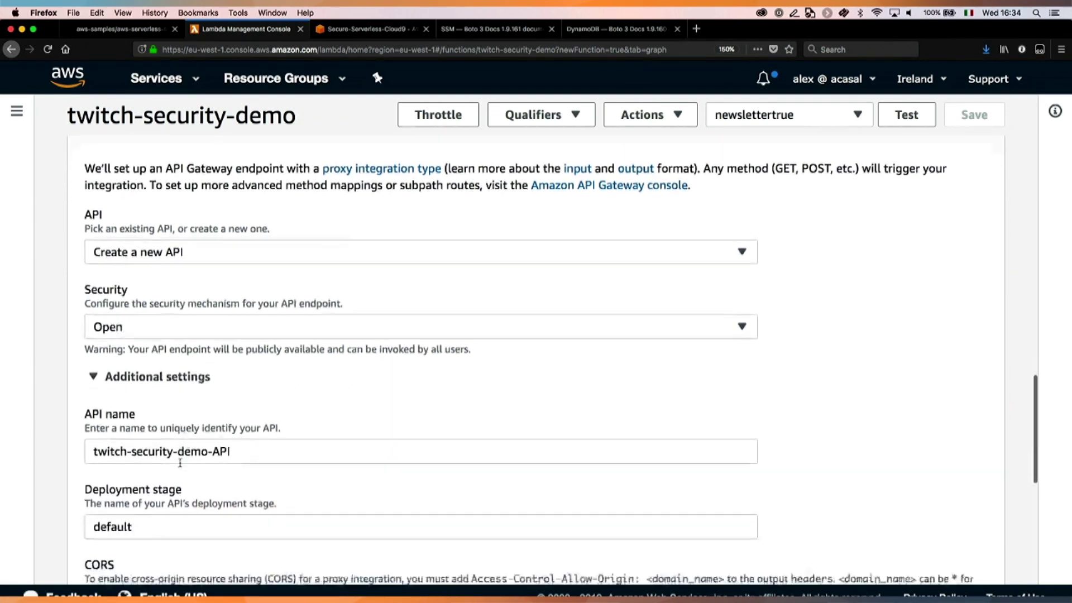
left_click(224, 437)
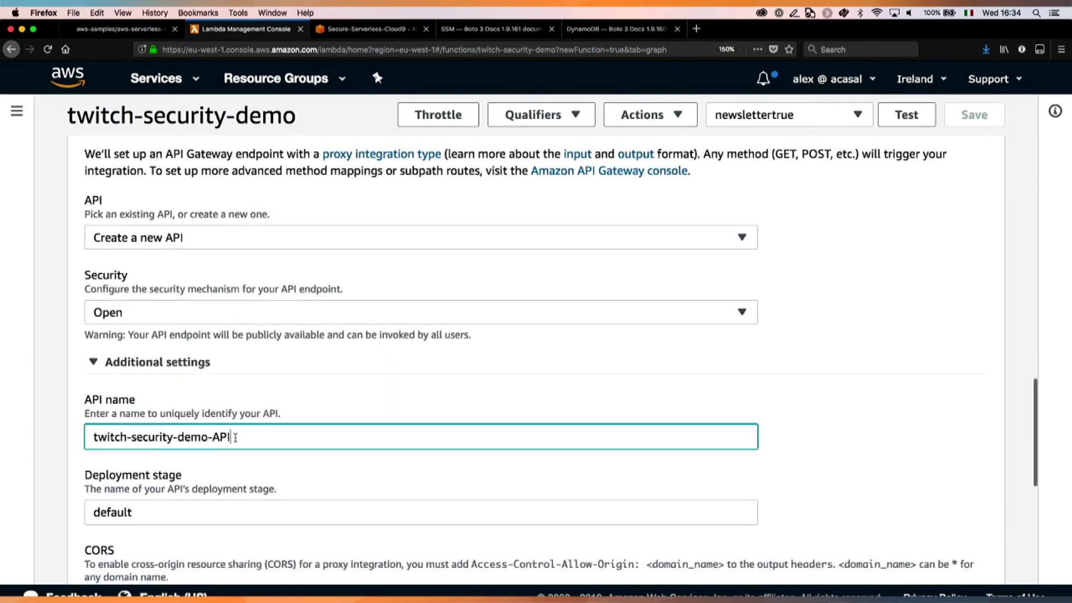
scroll(73, 512, "down", 1)
scroll(71, 512, "down", 1)
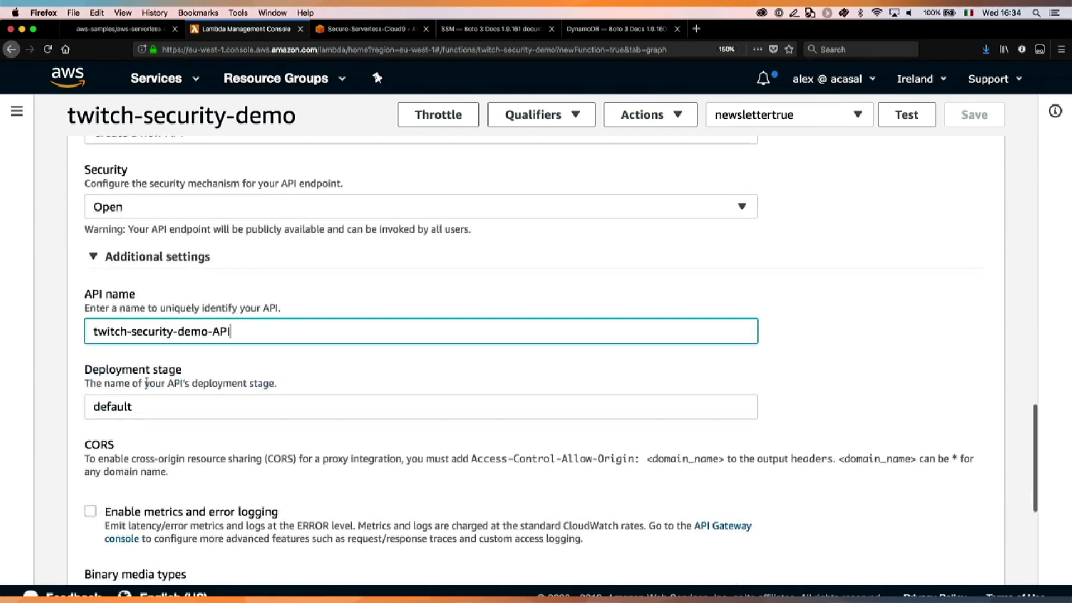
double_click(151, 402)
type("dev")
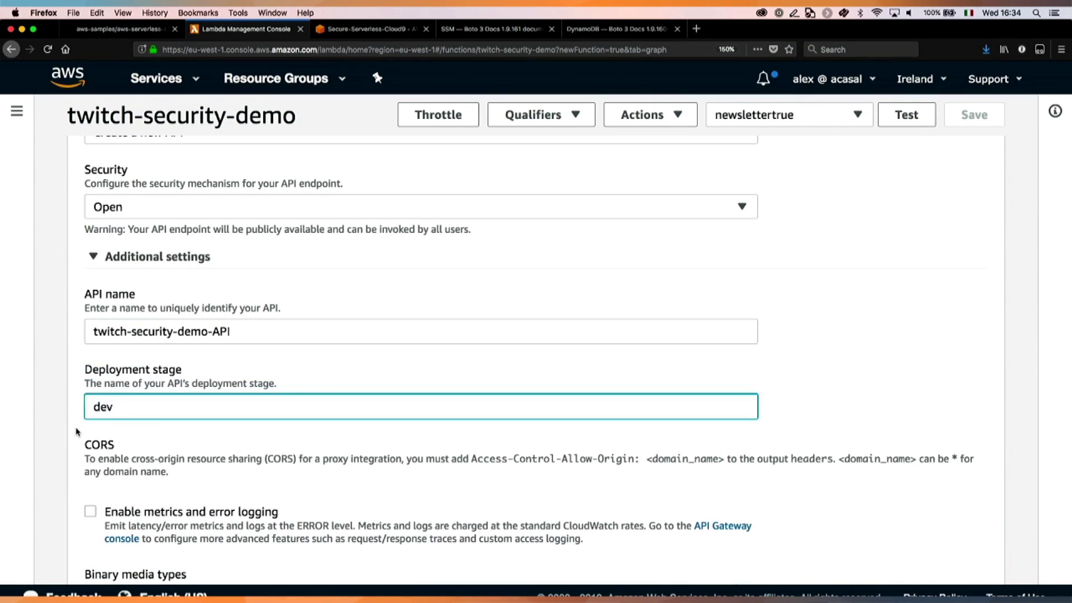
left_click(65, 442)
scroll(64, 442, "down", 1)
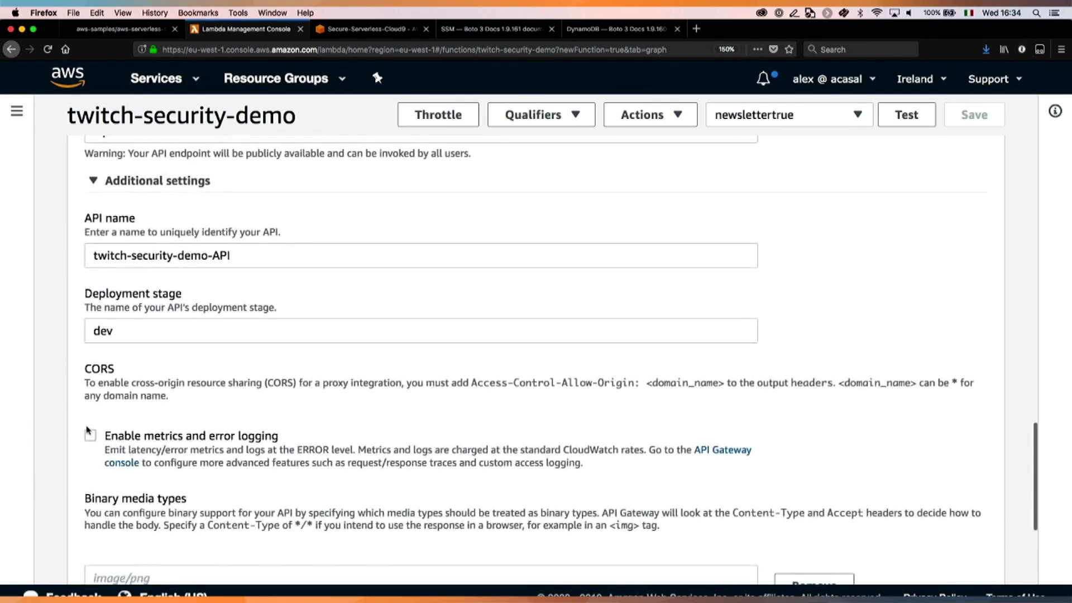
Step: Review the remaining trigger settings, add the API Gateway trigger and save the function
scroll(82, 451, "down", 1)
scroll(82, 452, "down", 3)
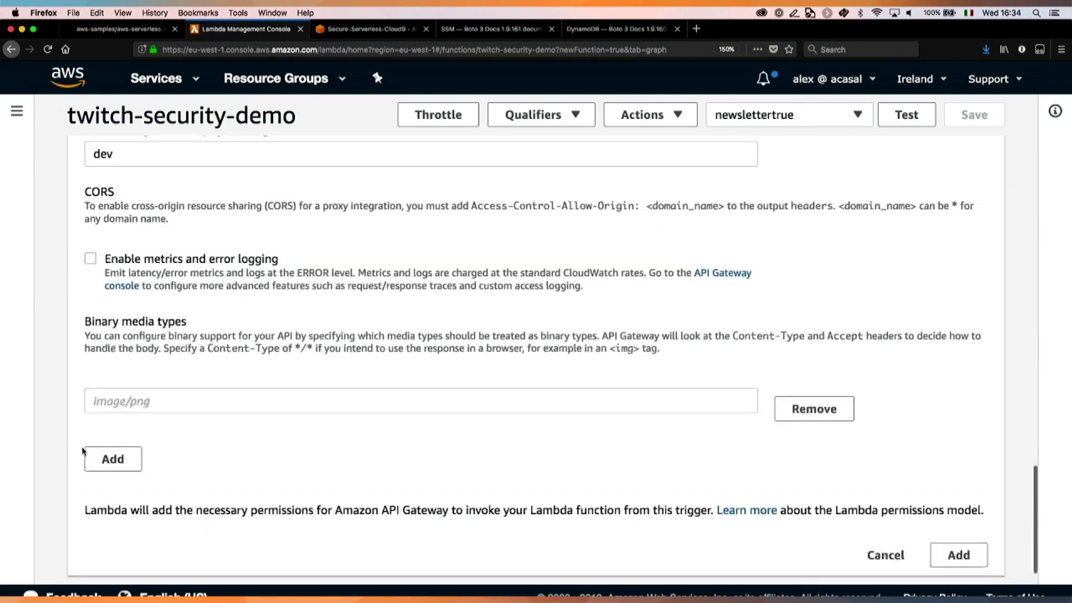
scroll(82, 451, "up", 3)
scroll(83, 451, "down", 2)
scroll(83, 451, "up", 2)
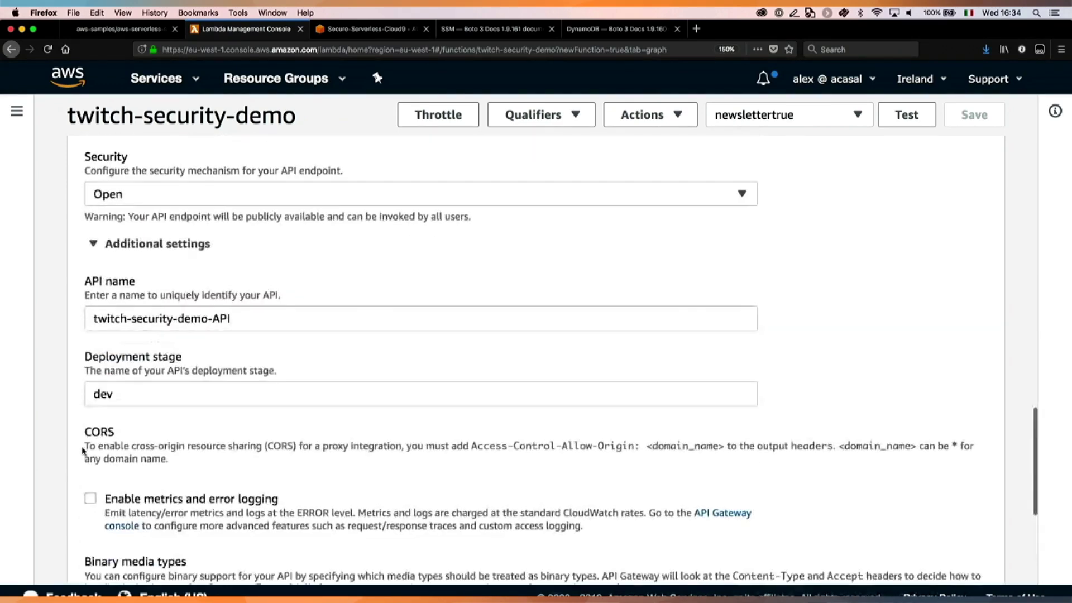
scroll(83, 451, "down", 3)
left_click(973, 560)
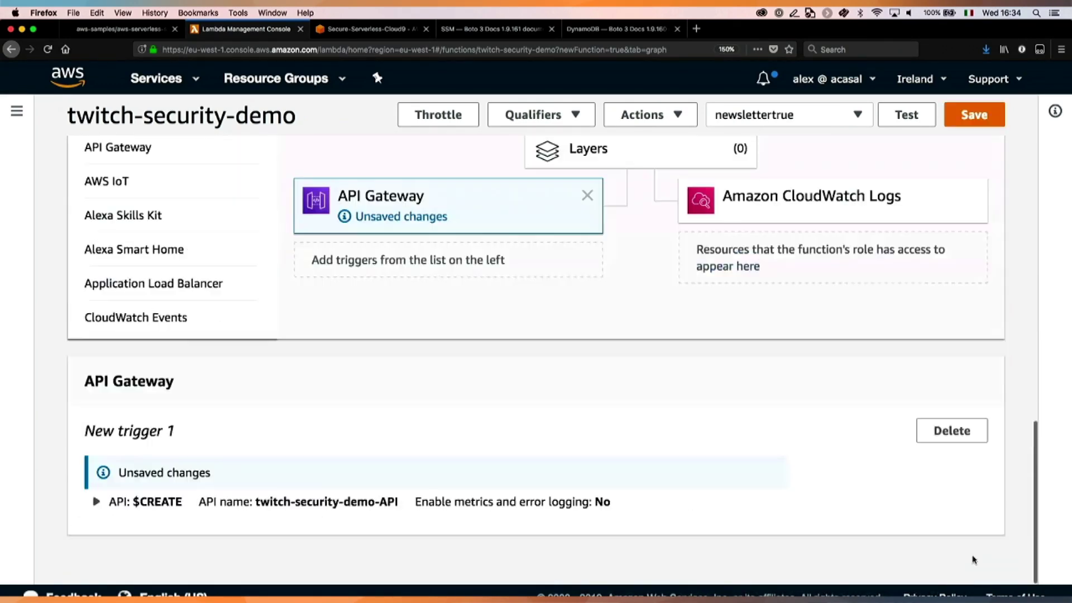
scroll(670, 342, "down", 1)
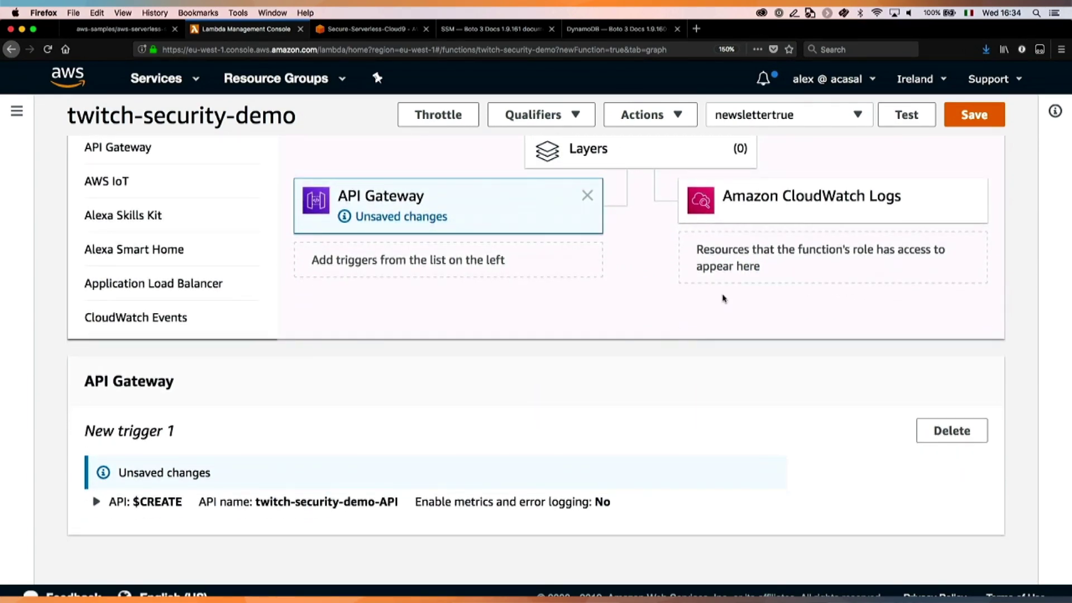
left_click(974, 114)
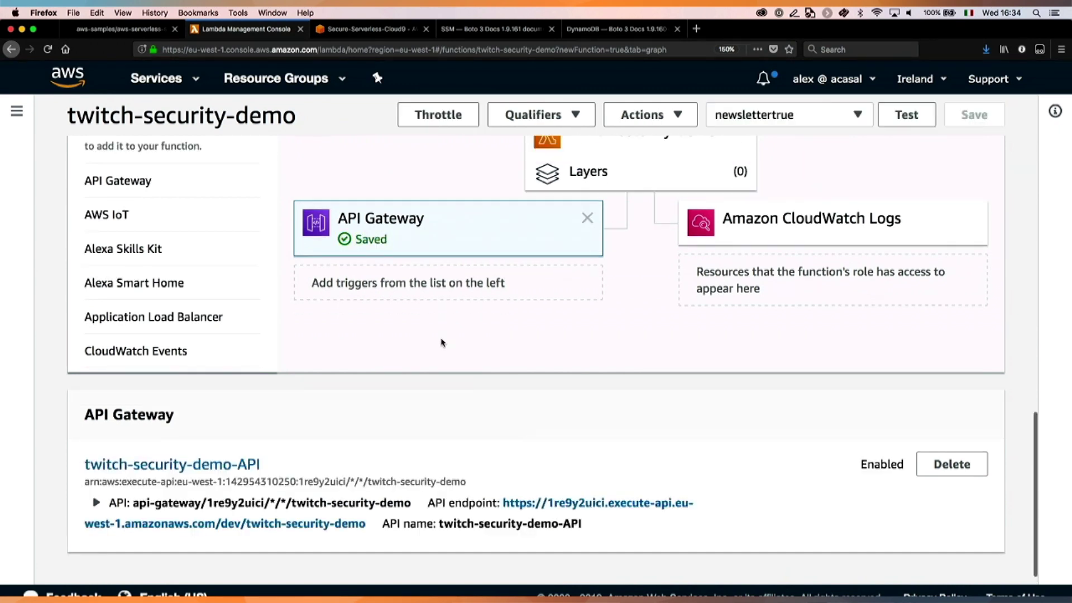
Step: Open twitch-security-demo-API in a separate API Gateway page and select its /twitch-security-demo resource
left_click(202, 464, "super")
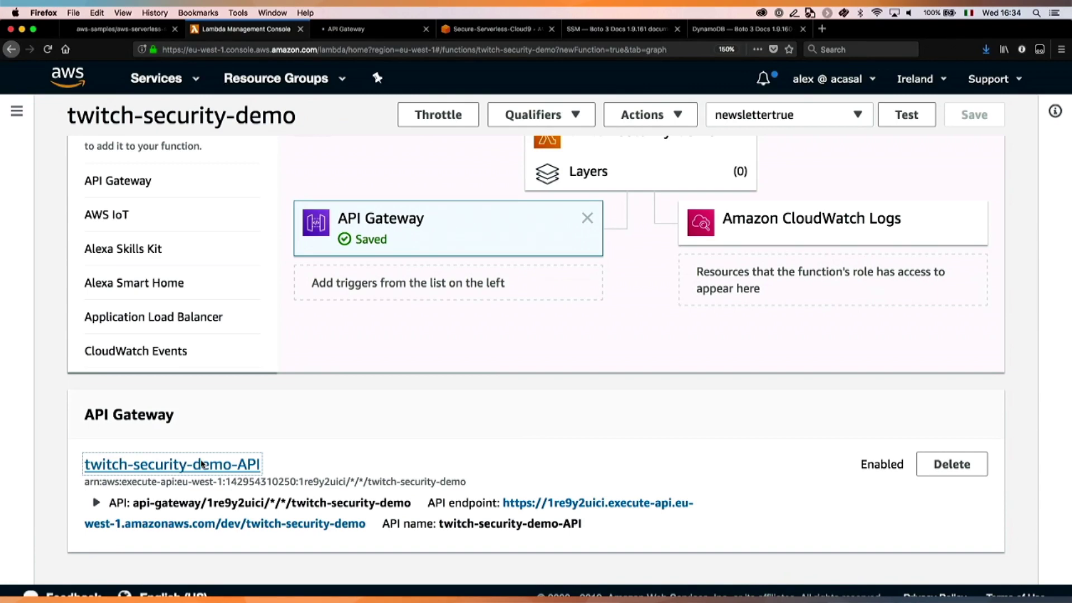
key("ctrl+Tab")
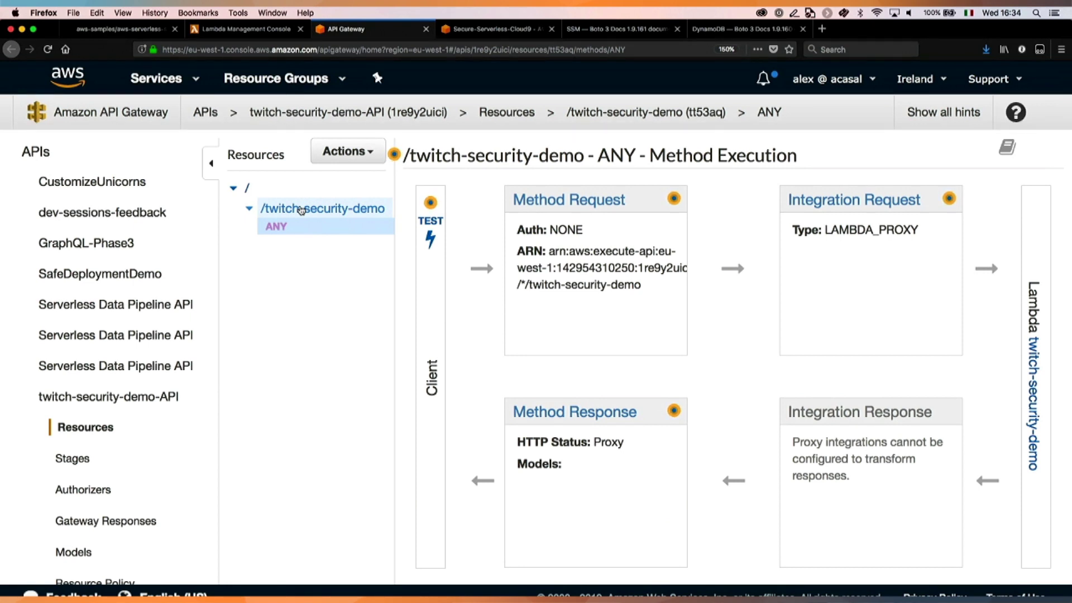
left_click(301, 210)
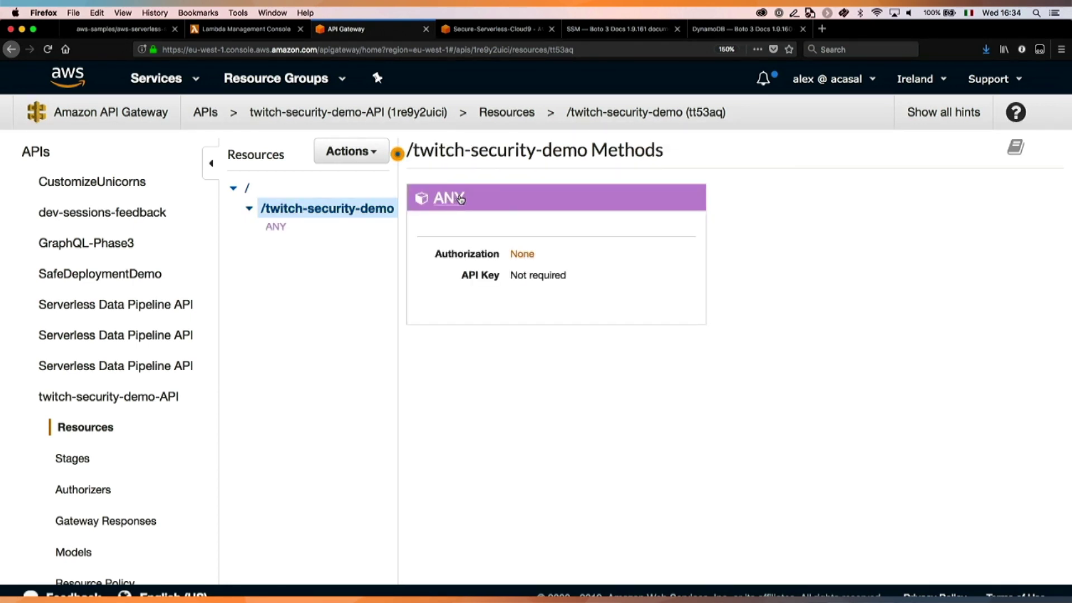
Step: Delete the /twitch-security-demo resource together with its ANY method from the API
left_click(349, 154)
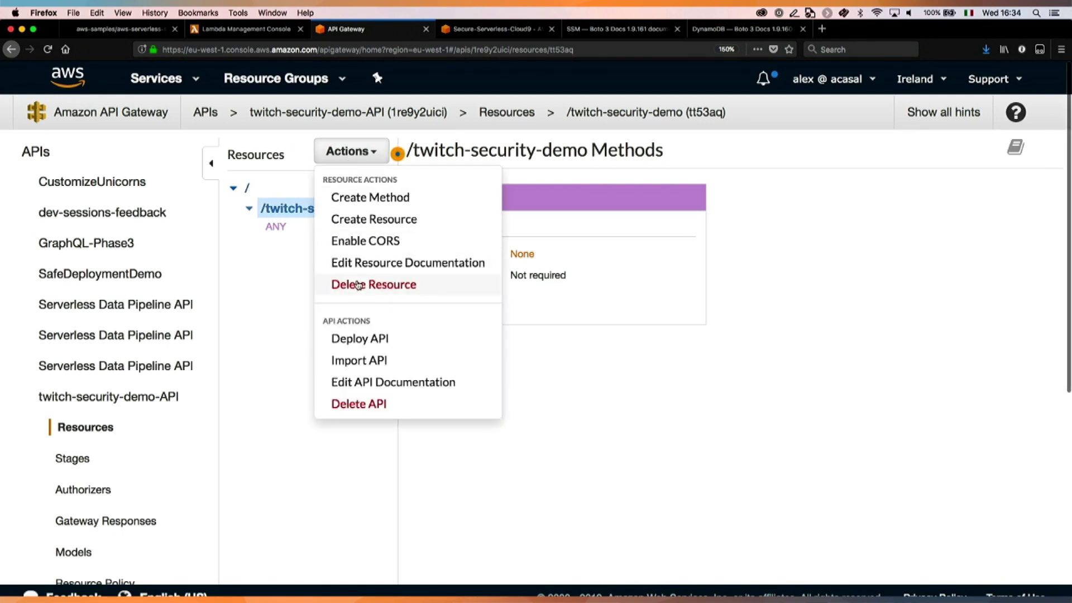
left_click(538, 333)
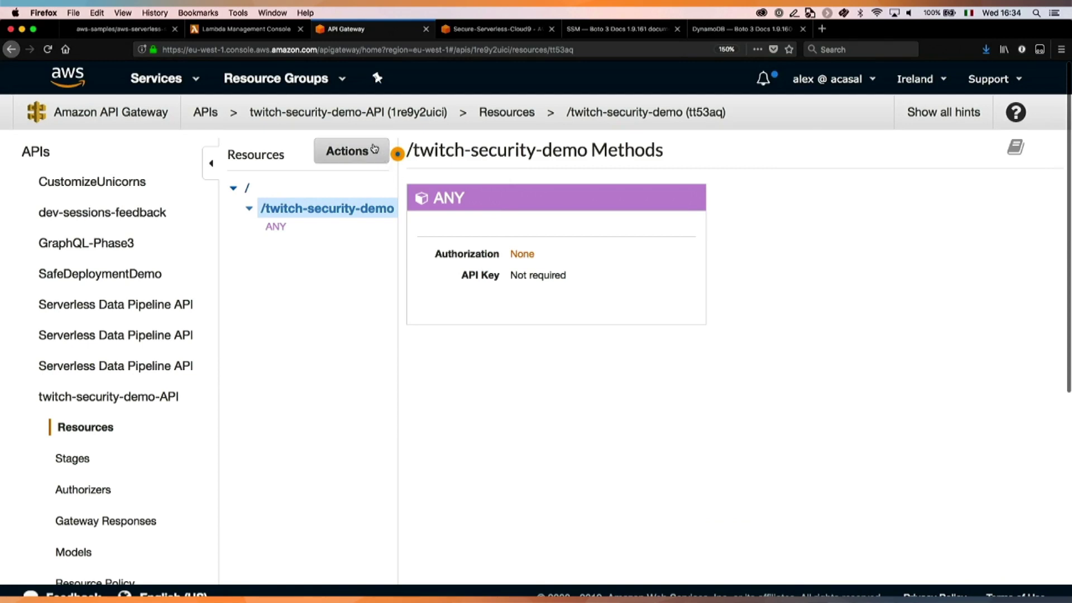
left_click(349, 151)
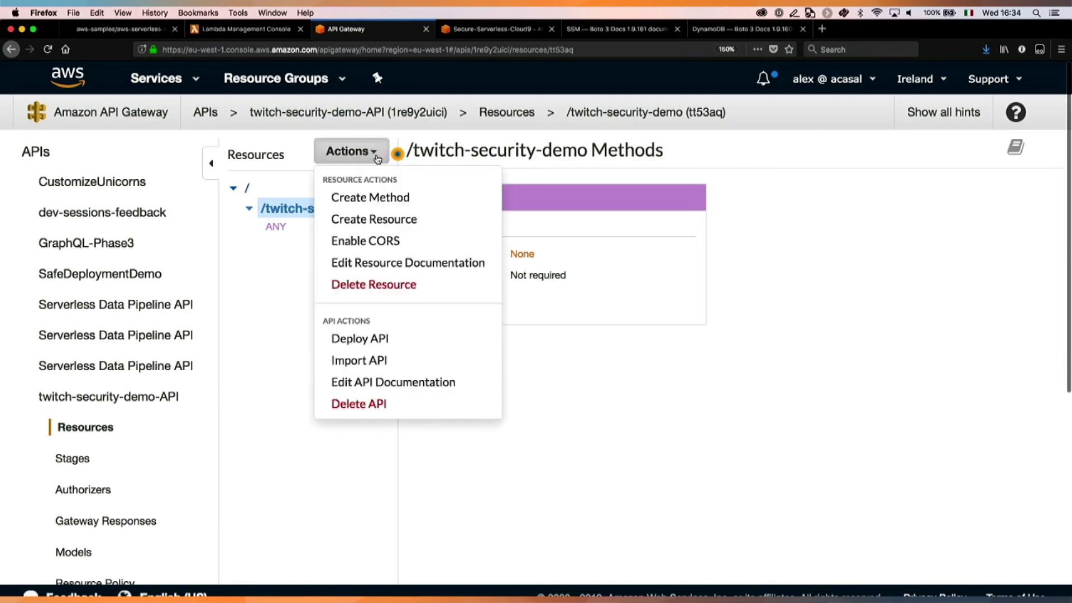
left_click(274, 227)
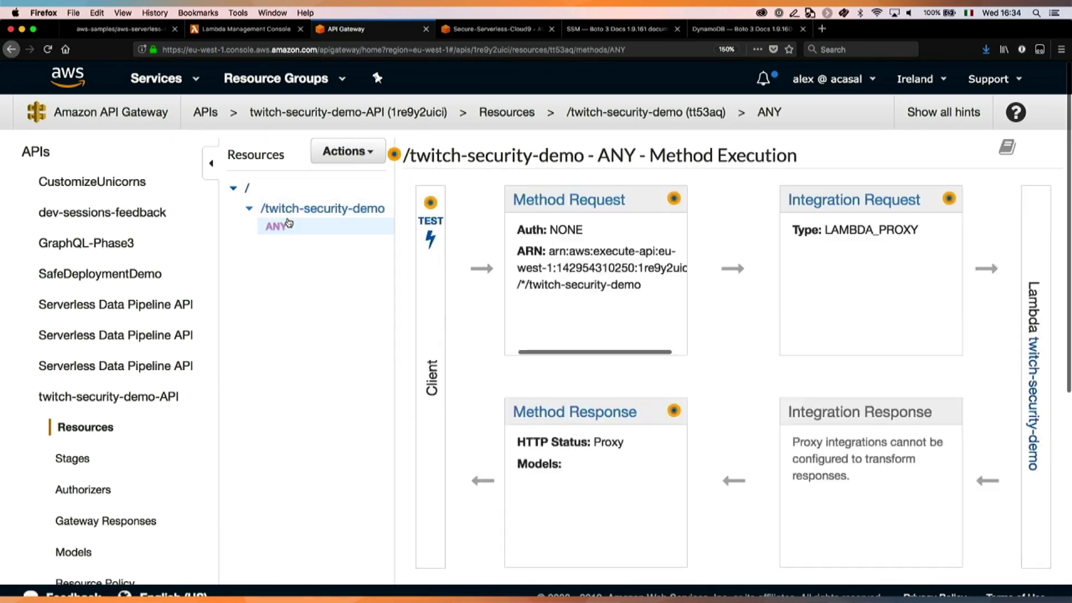
left_click(369, 151)
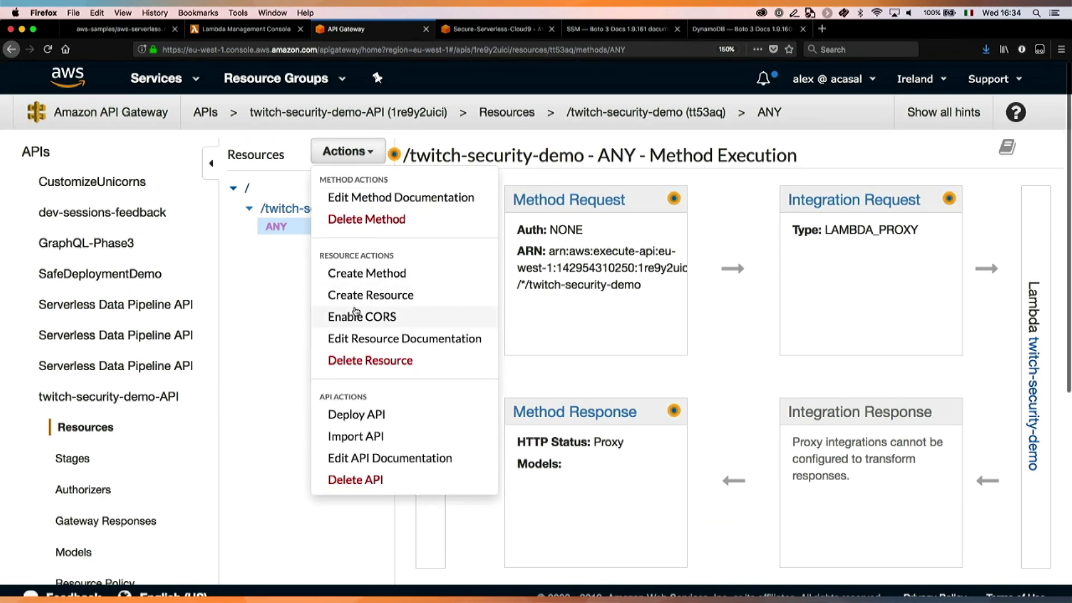
left_click(350, 361)
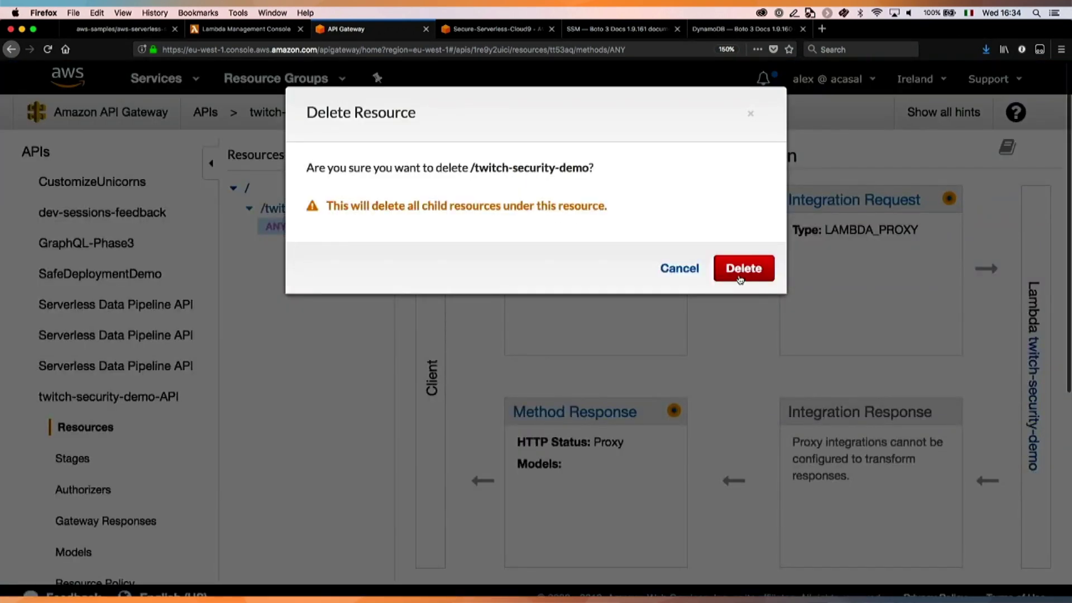
left_click(740, 279)
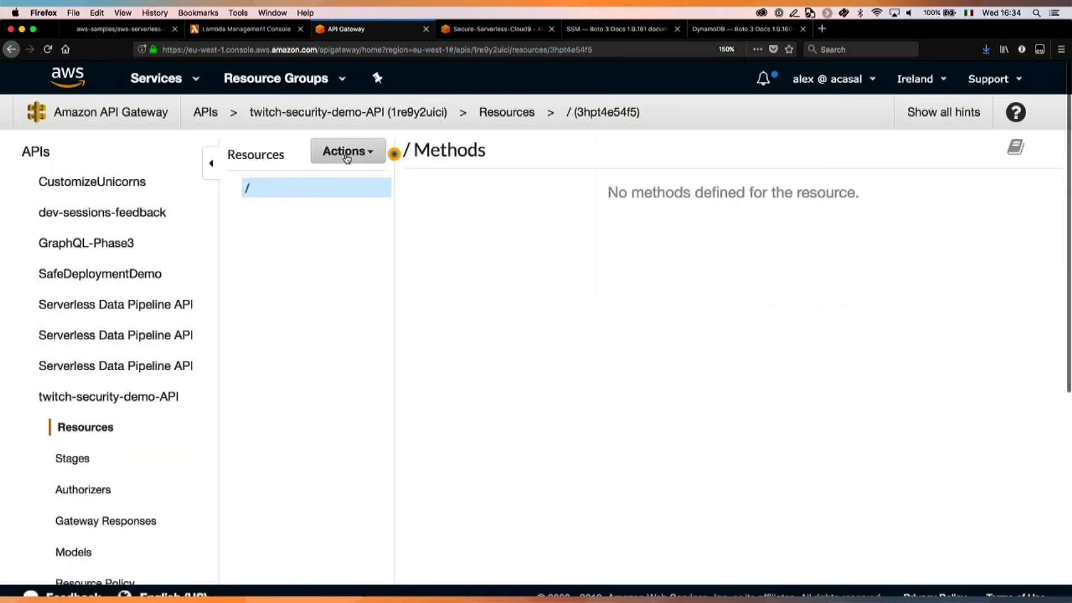
Step: Create a child resource under the root named Signups with the path signups
left_click(347, 156)
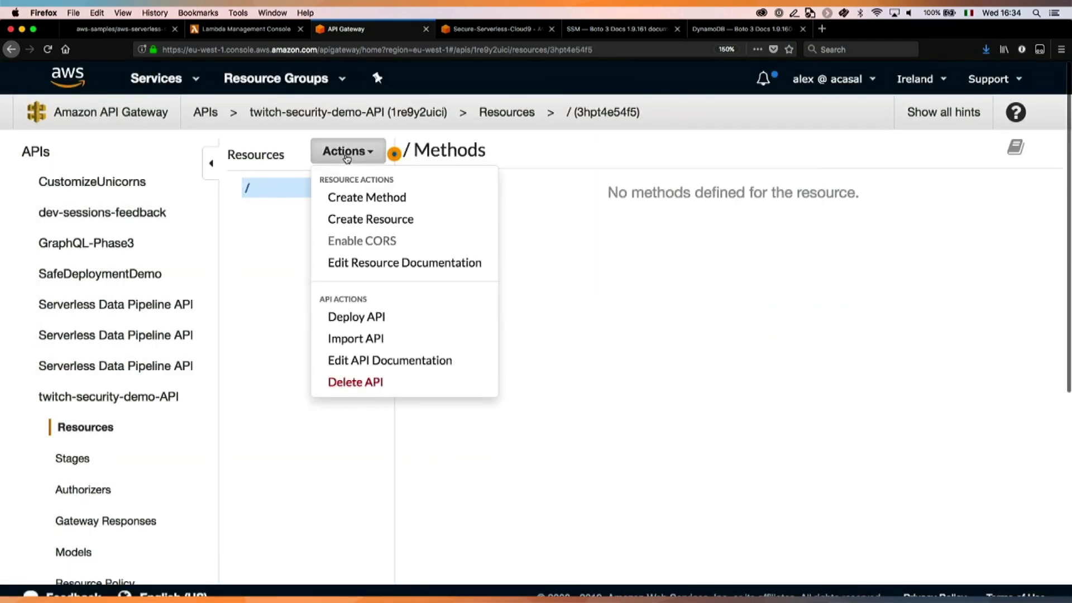
left_click(359, 221)
left_click(677, 246)
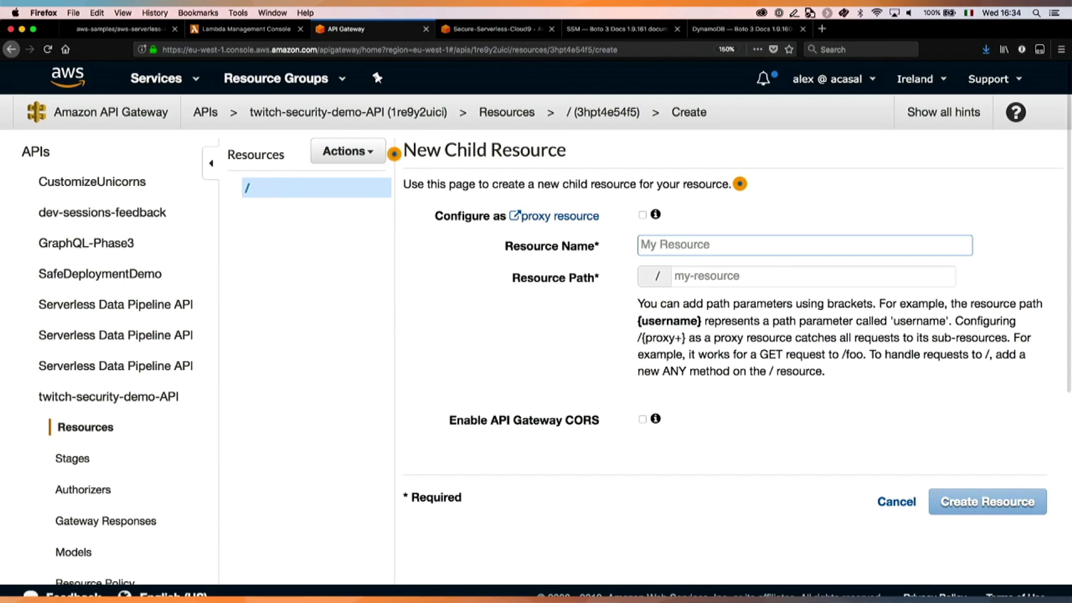
type("Signup")
left_click(721, 277)
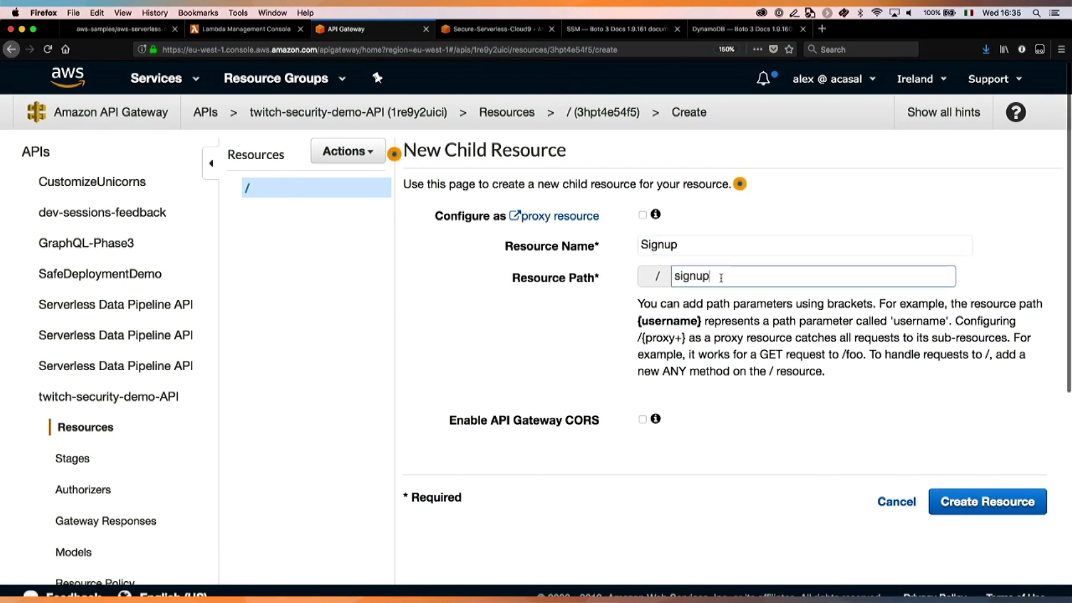
type("s")
left_click(719, 245)
type("s")
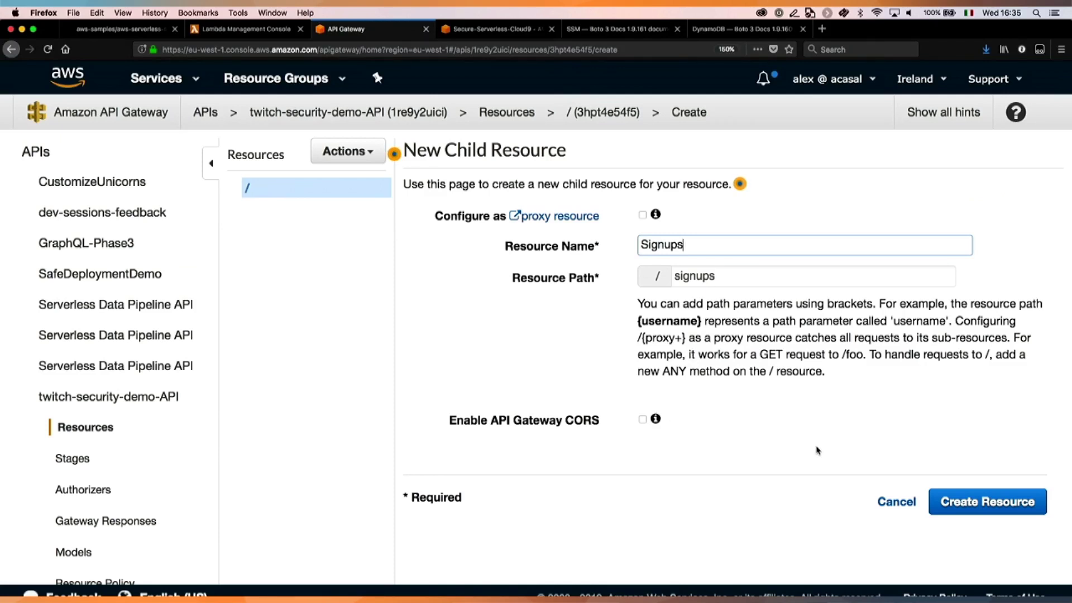
left_click(958, 506)
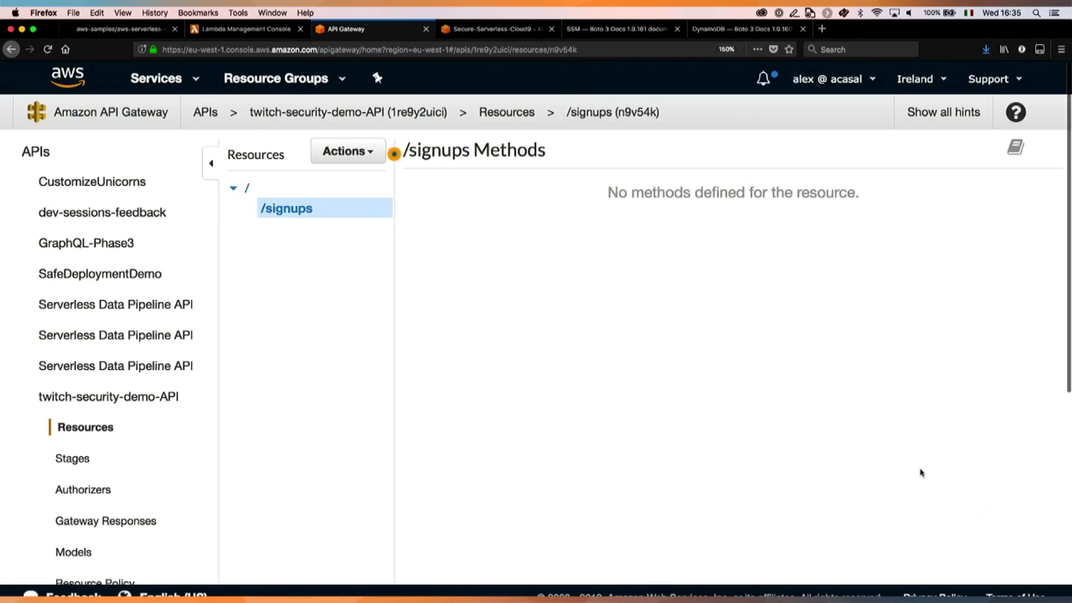
Step: Add a POST method to the /signups resource
left_click(350, 154)
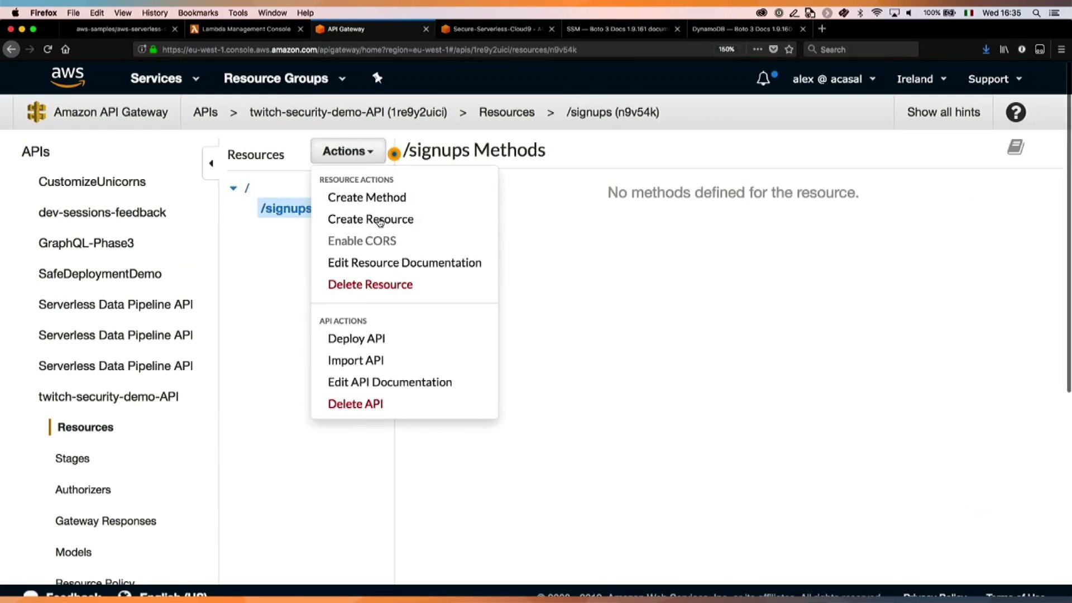
left_click(391, 198)
left_click(303, 231)
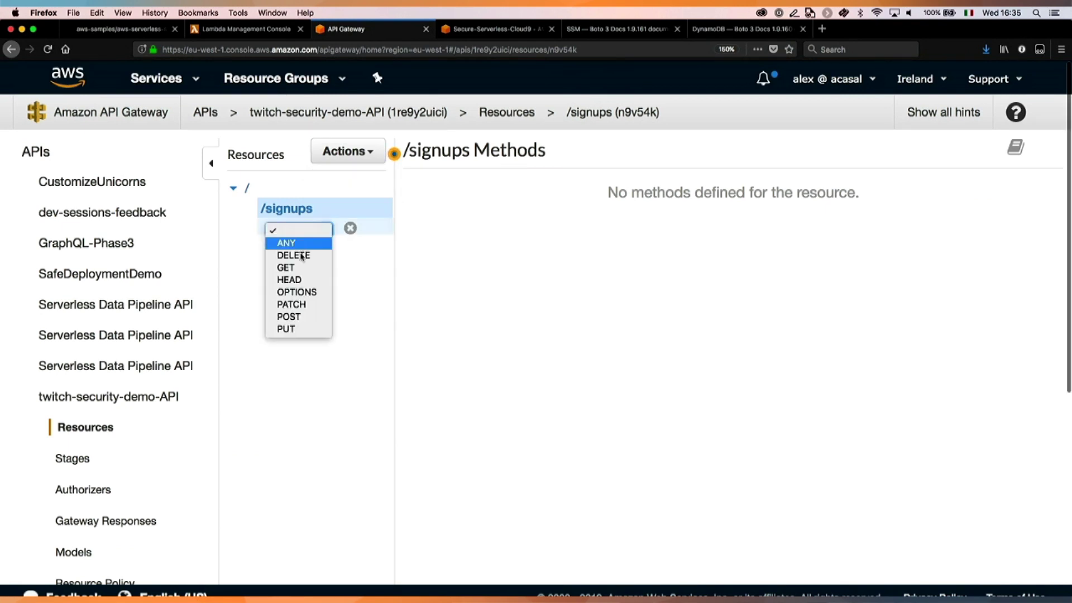
left_click(290, 317)
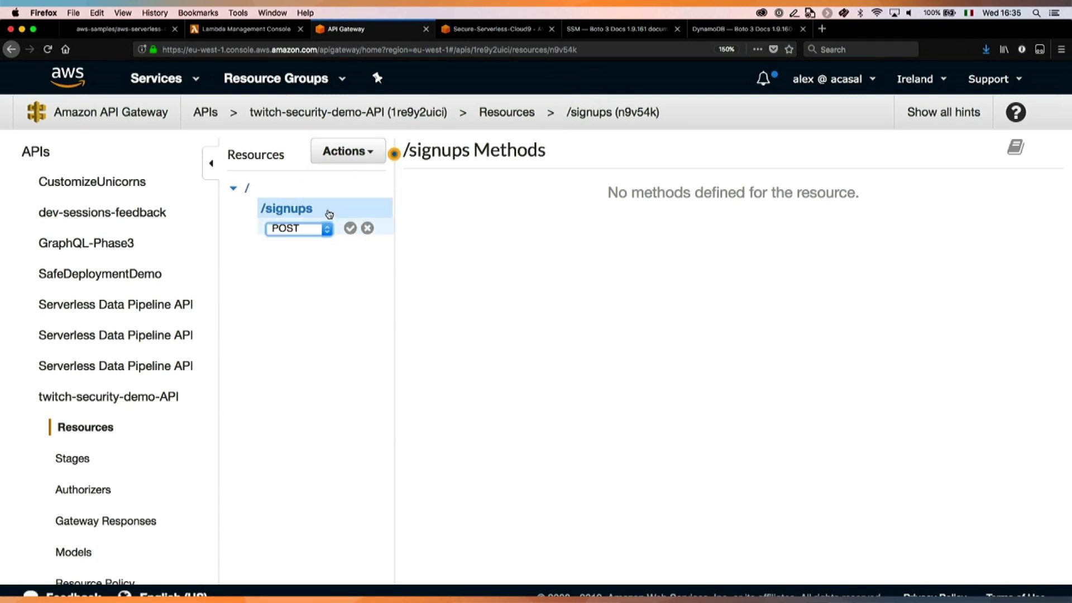
left_click(350, 228)
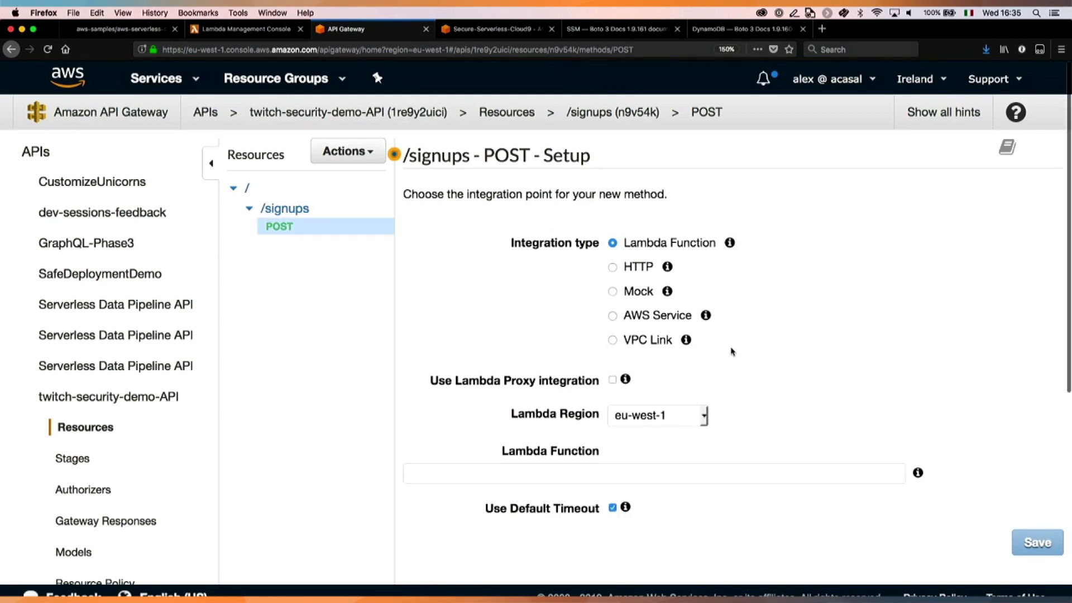
Step: Integrate the POST method with the twitch-security-demo Lambda function using Lambda Proxy integration, save it and grant API Gateway the invoke permission
scroll(733, 351, "down", 1)
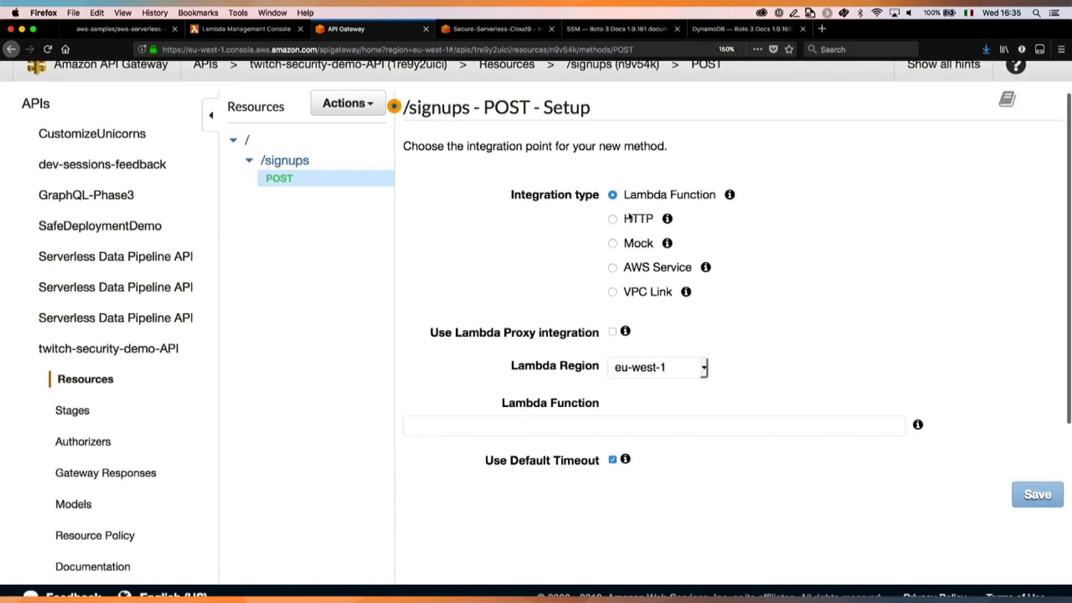
scroll(570, 263, "down", 2)
left_click(583, 354)
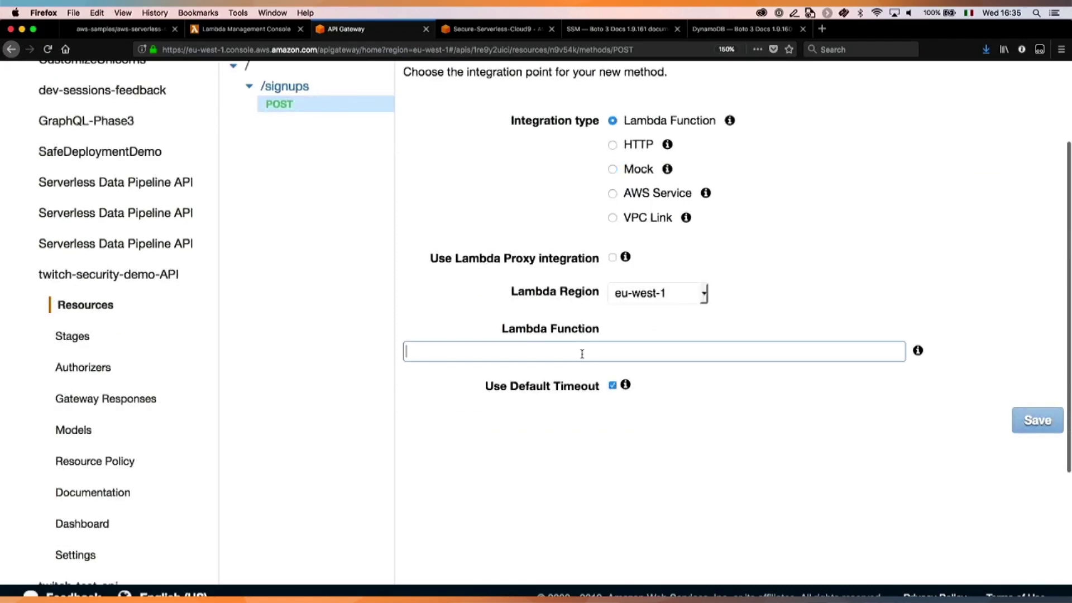
type("twi")
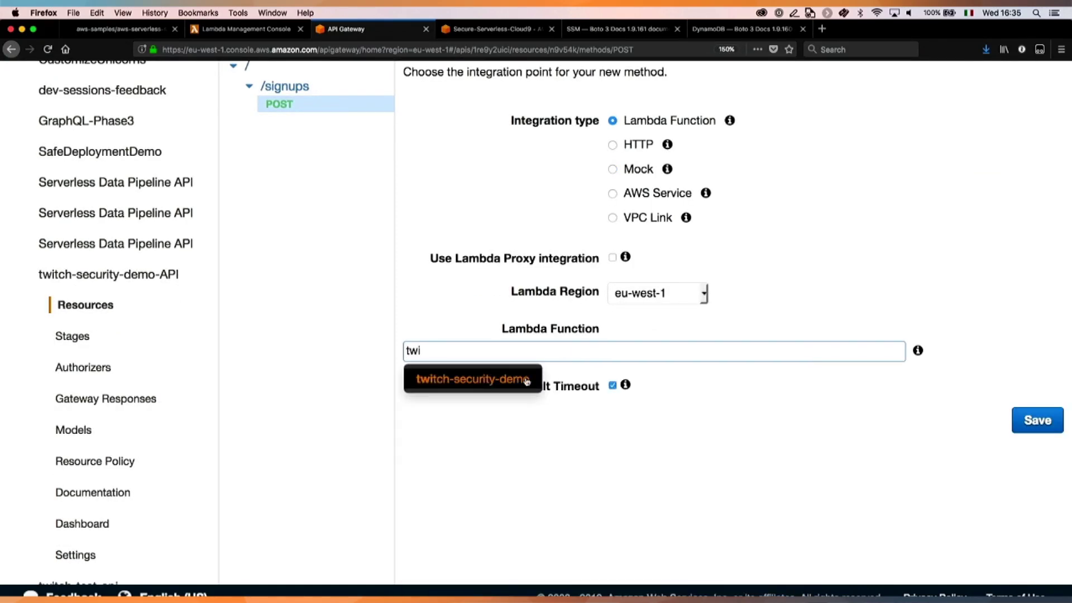
left_click(486, 382)
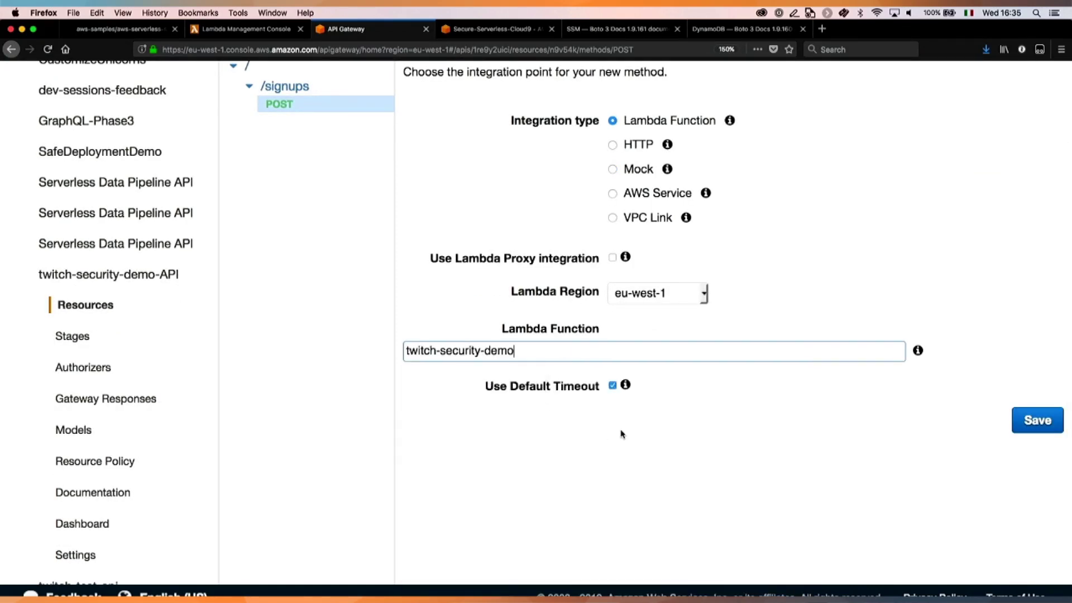
left_click(613, 258)
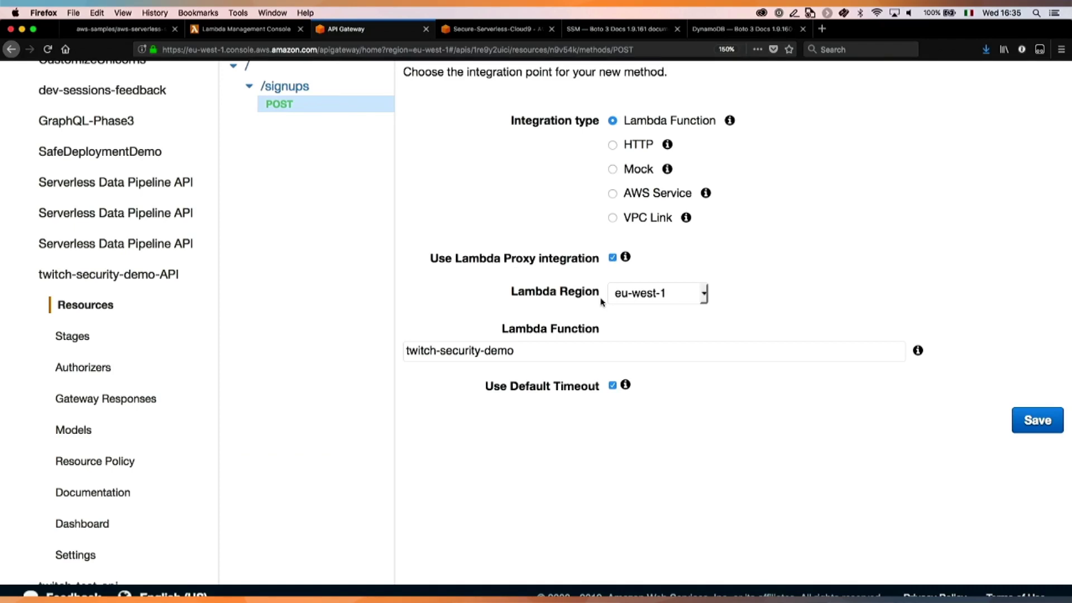
left_click(1046, 428)
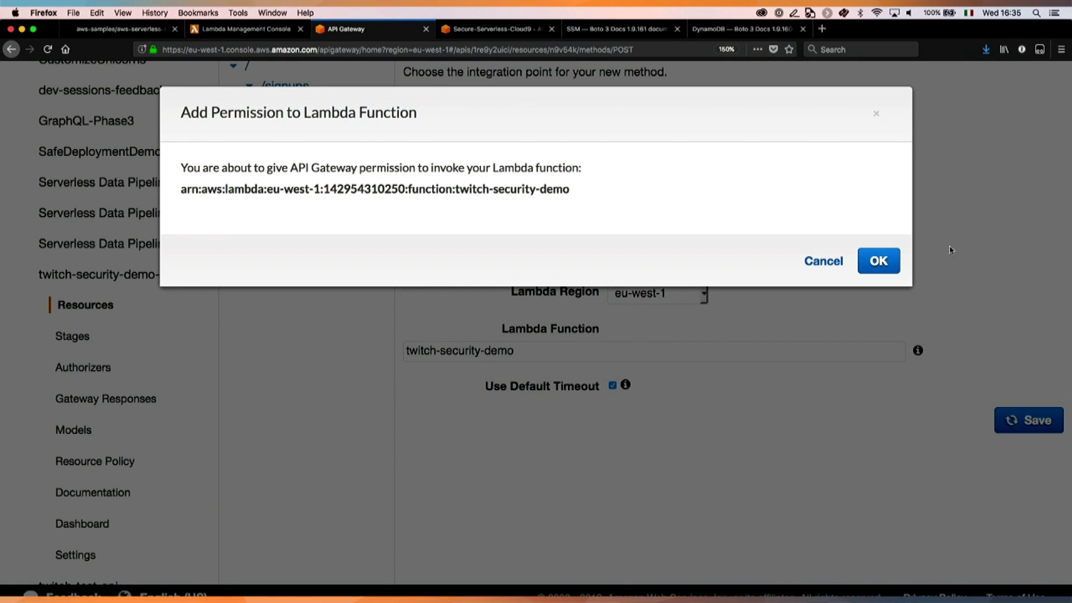
left_click(880, 261)
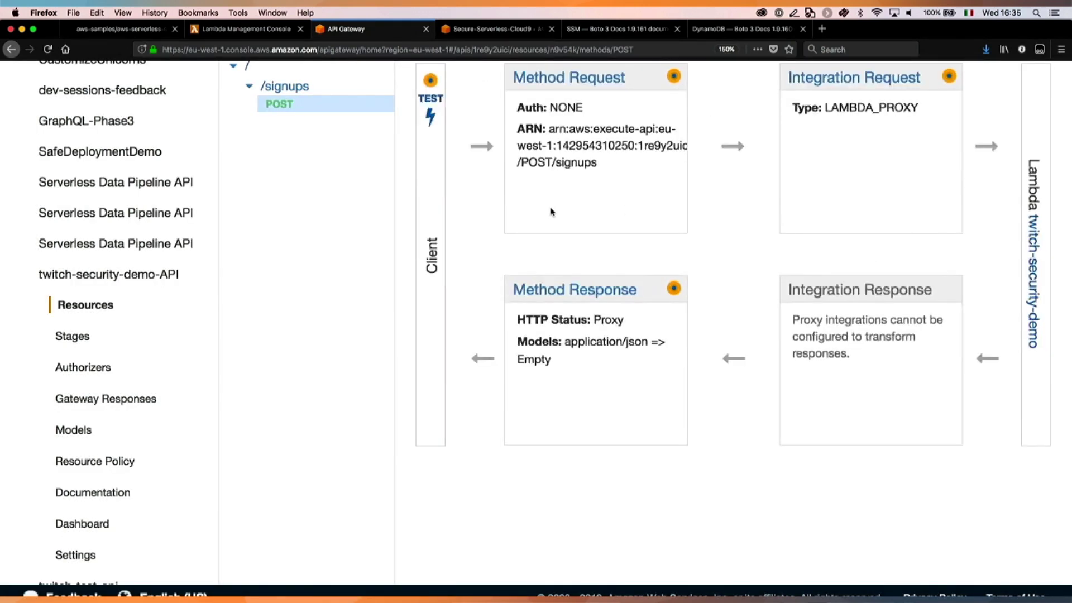
Step: Deploy the API to the existing dev stage
scroll(482, 203, "up", 3)
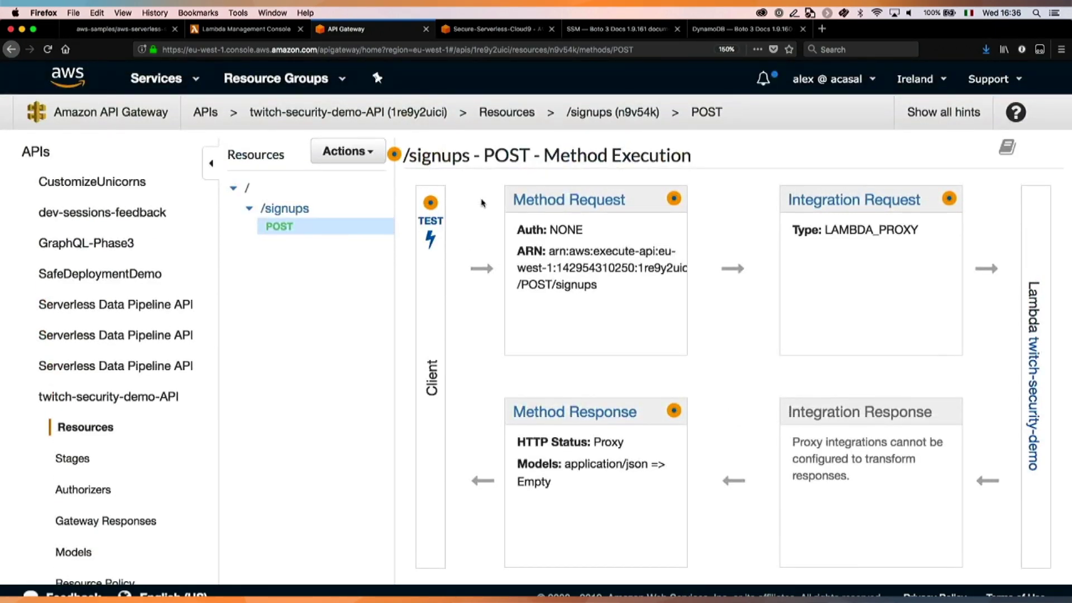
left_click(348, 151)
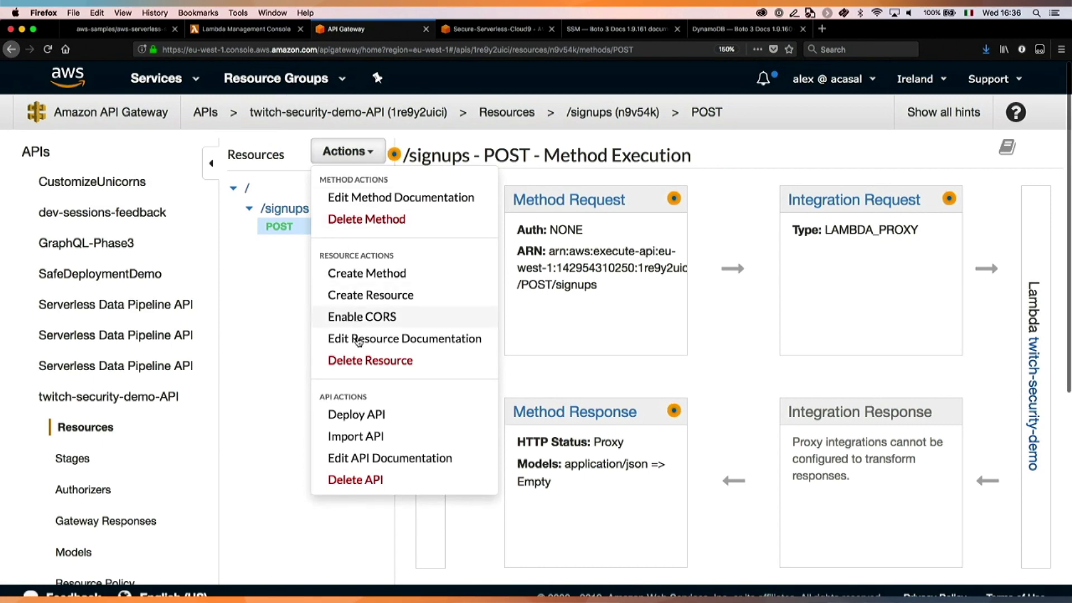
left_click(368, 414)
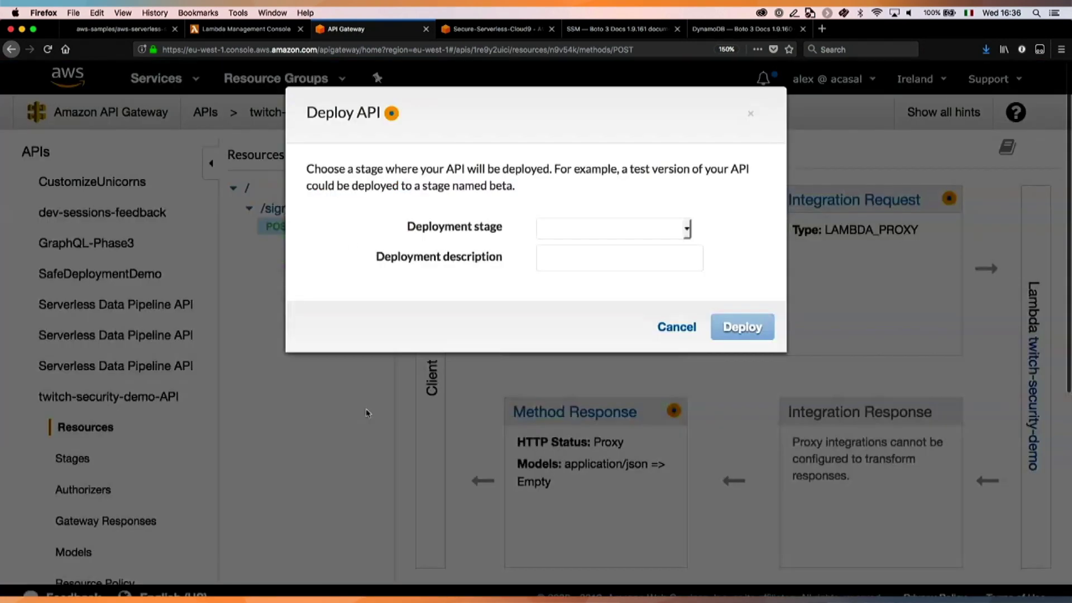
left_click(563, 233)
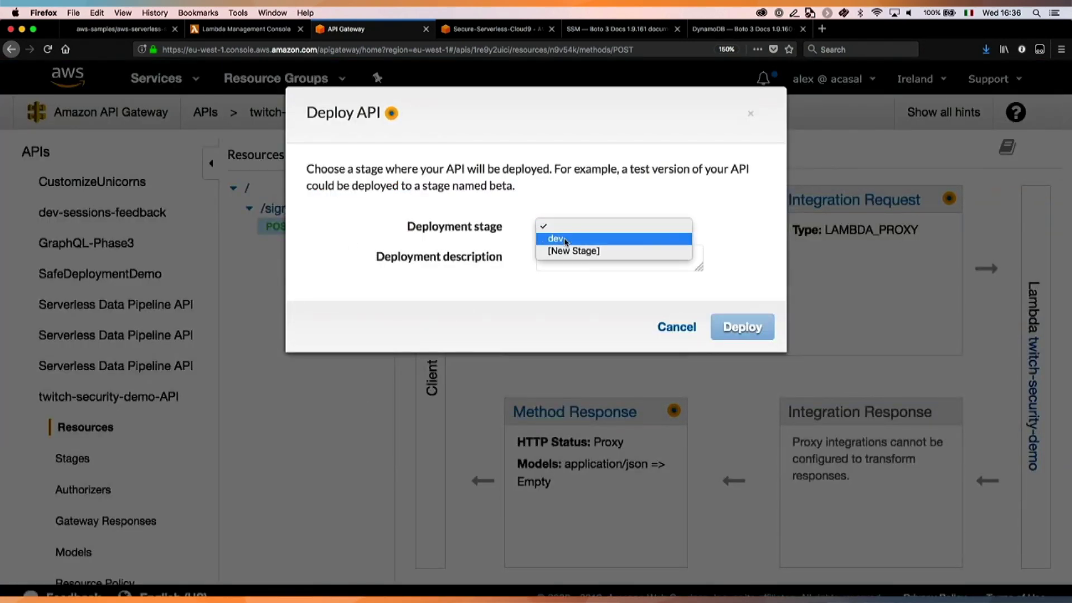
left_click(559, 239)
left_click(756, 333)
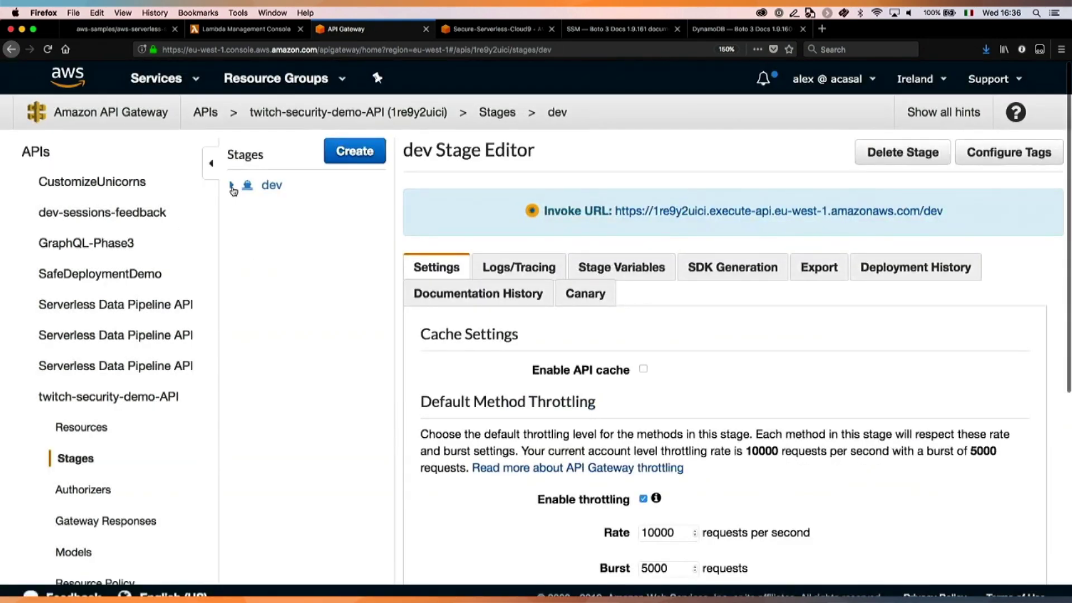
Step: Open the POST method of /signups under the dev stage and copy its invoke URL
left_click(232, 186)
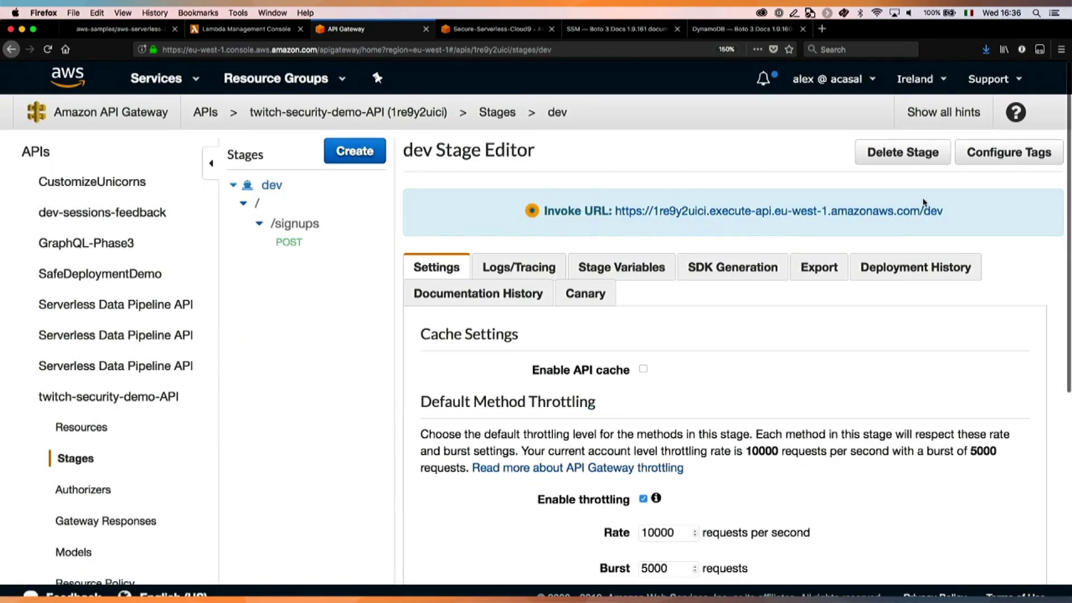
left_click(288, 243)
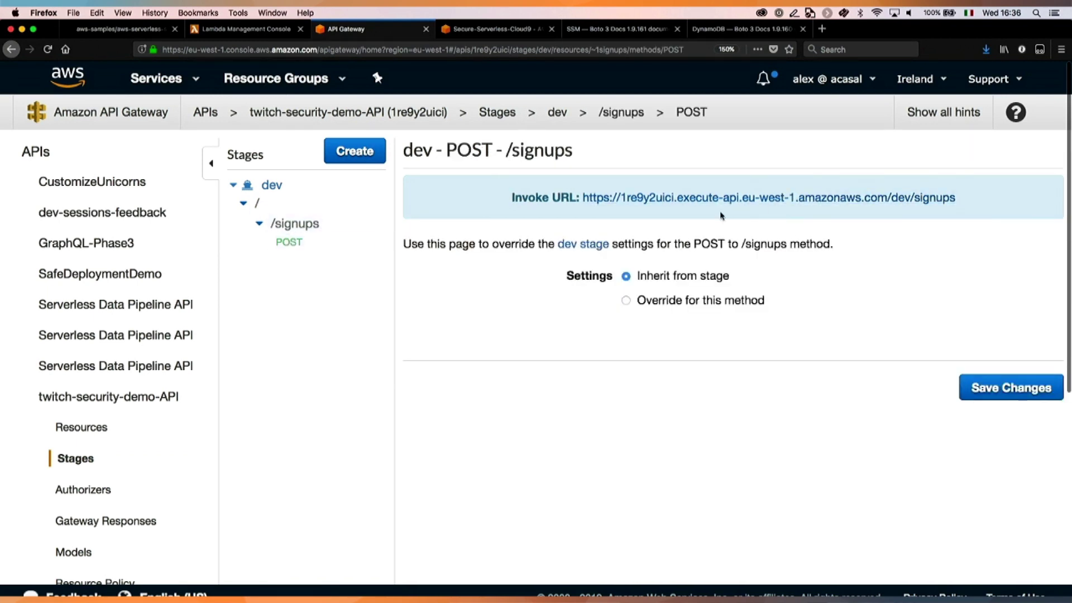
triple_click(580, 200)
key("super+c")
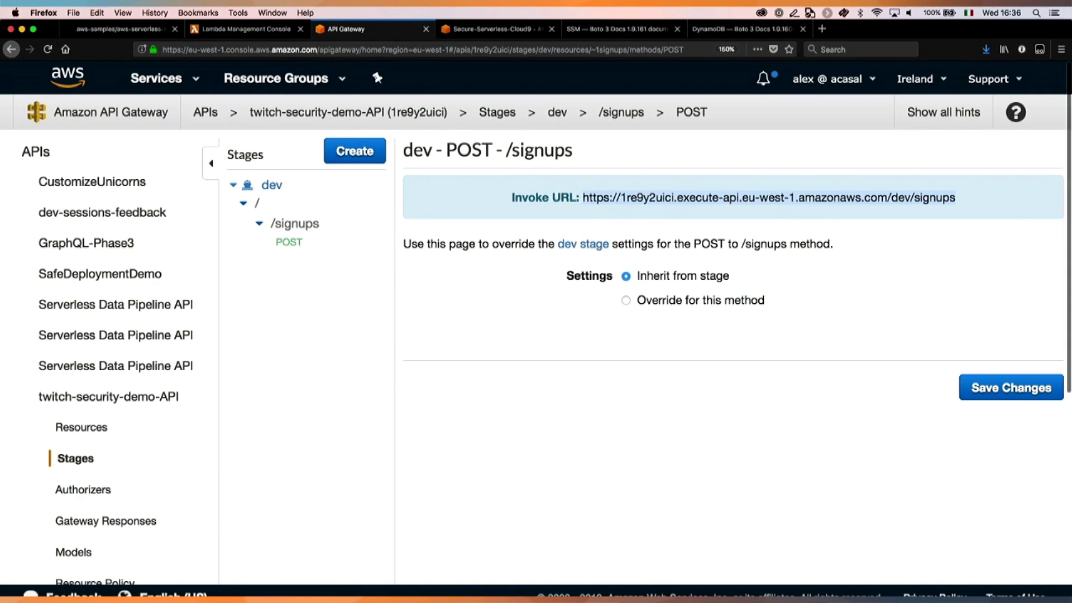
Step: Switch to Postman, enlarge its window and start a new request named New Signup
key("super+Tab")
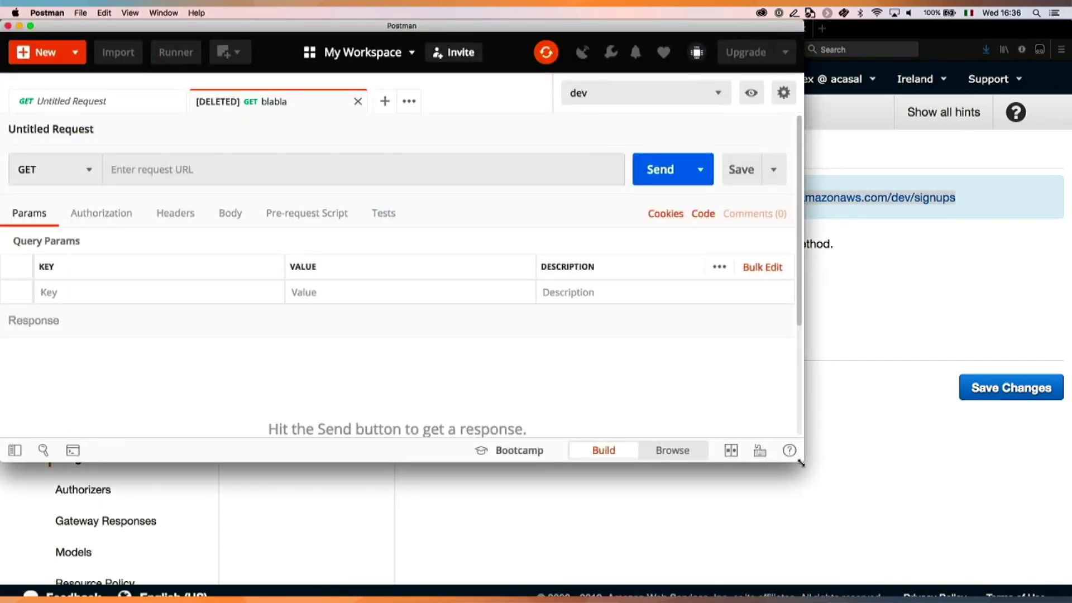
key("ctrl+alt+Return")
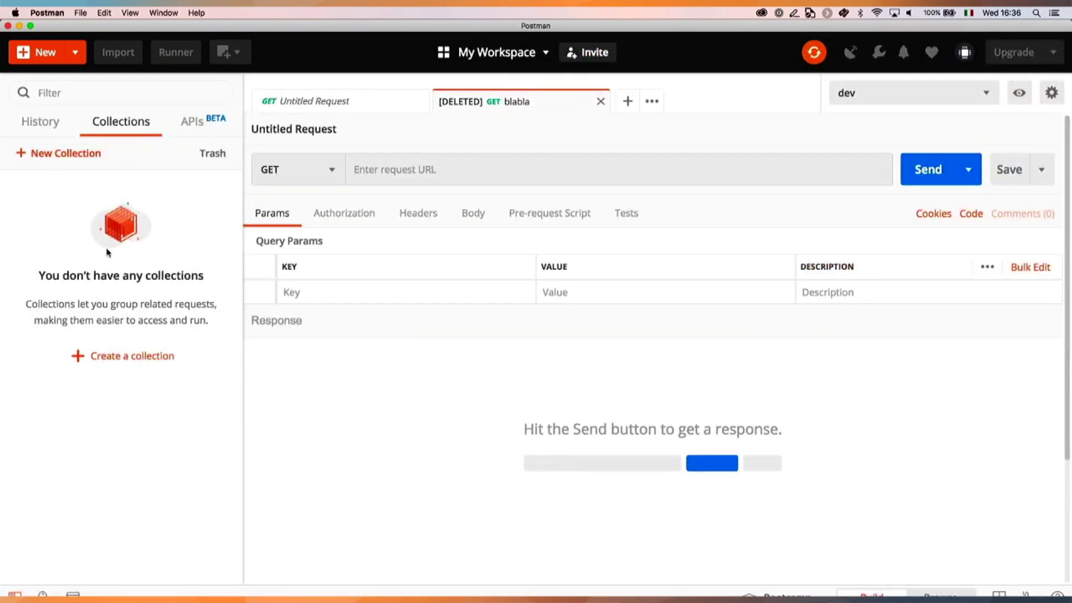
left_click(44, 54)
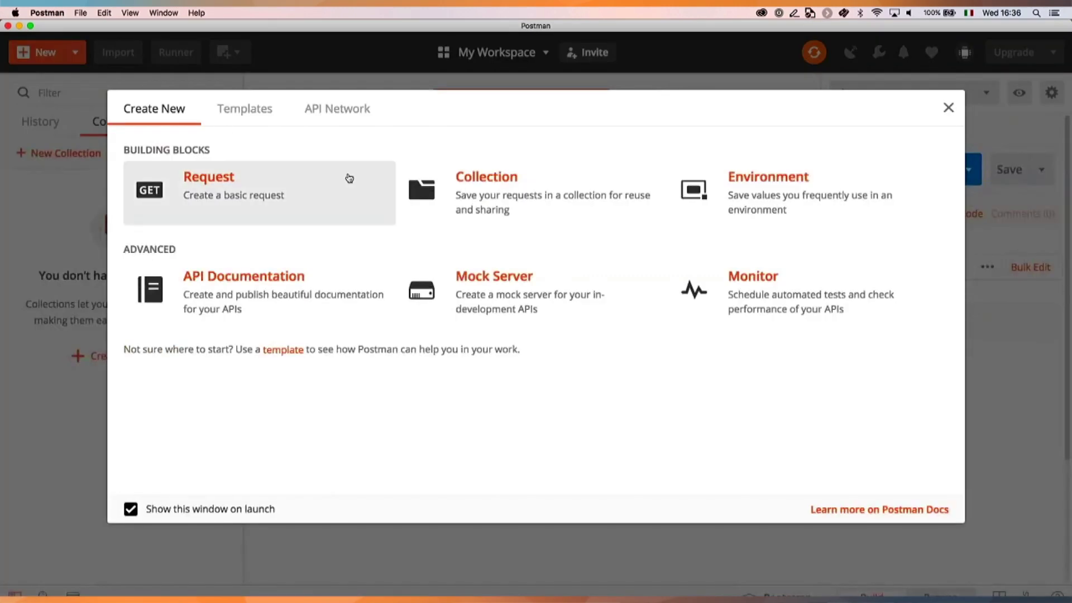
left_click(240, 195)
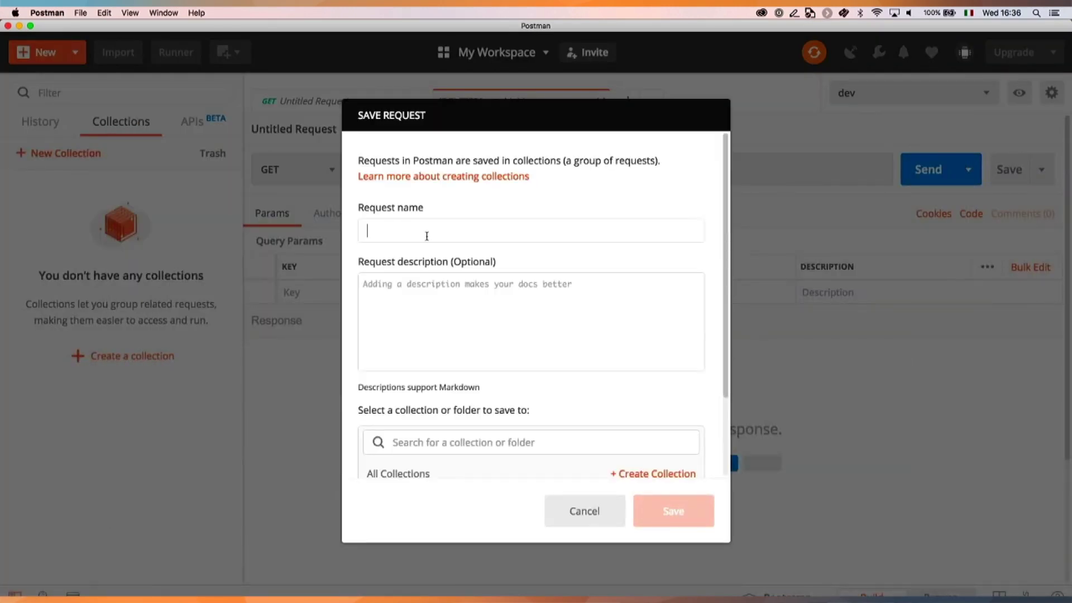
type("New Signup")
Step: Create a collection named twitch and save the New Signup request in it
scroll(599, 453, "down", 3)
left_click(658, 384)
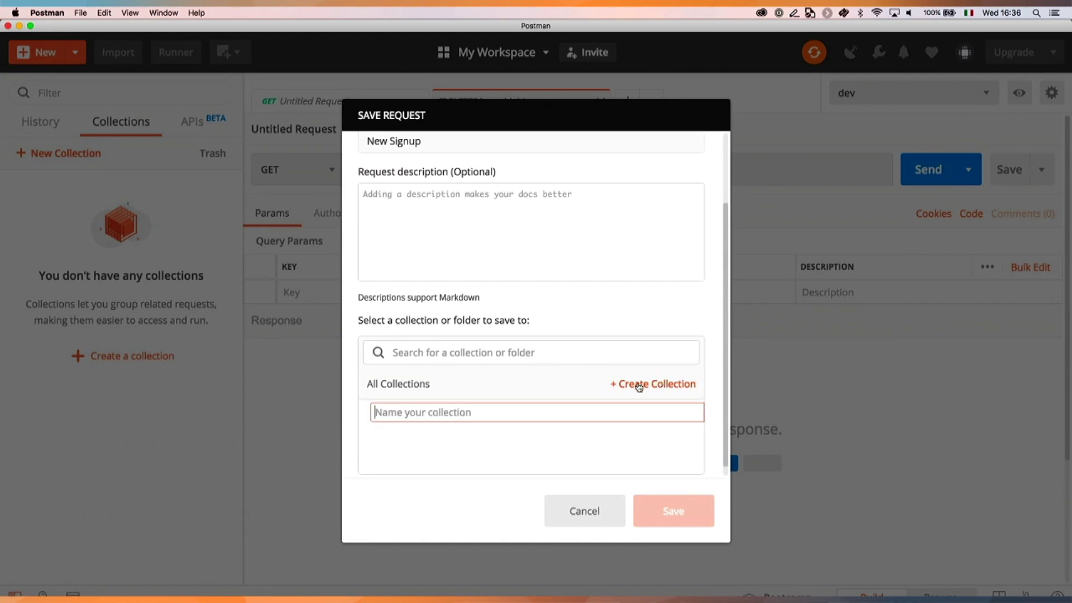
type("twtich")
key("BackSpace")
key("BackSpace")
key("BackSpace")
key("BackSpace")
key("BackSpace")
key("BackSpace")
type("twitch")
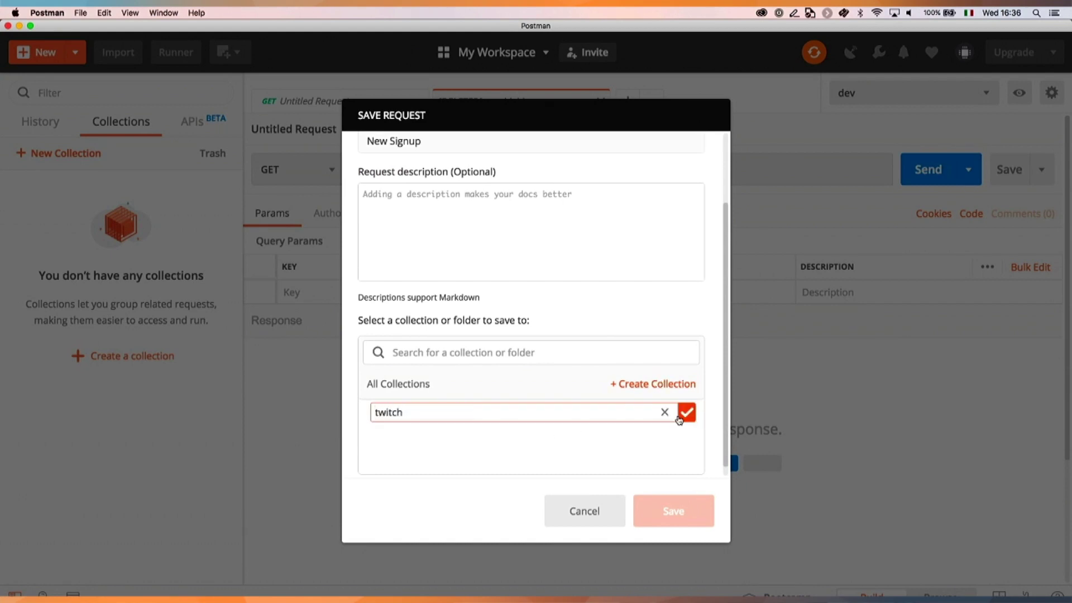
left_click(686, 412)
left_click(674, 510)
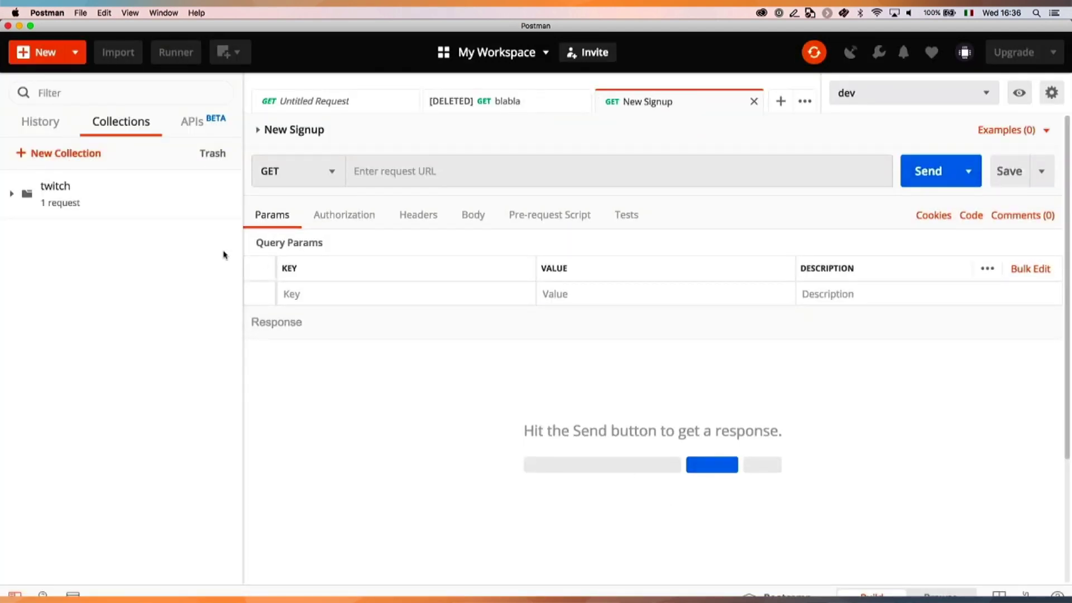
Step: Expand the twitch collection, set the New Signup request's method to POST and paste the copied invoke URL as its address
left_click(14, 190)
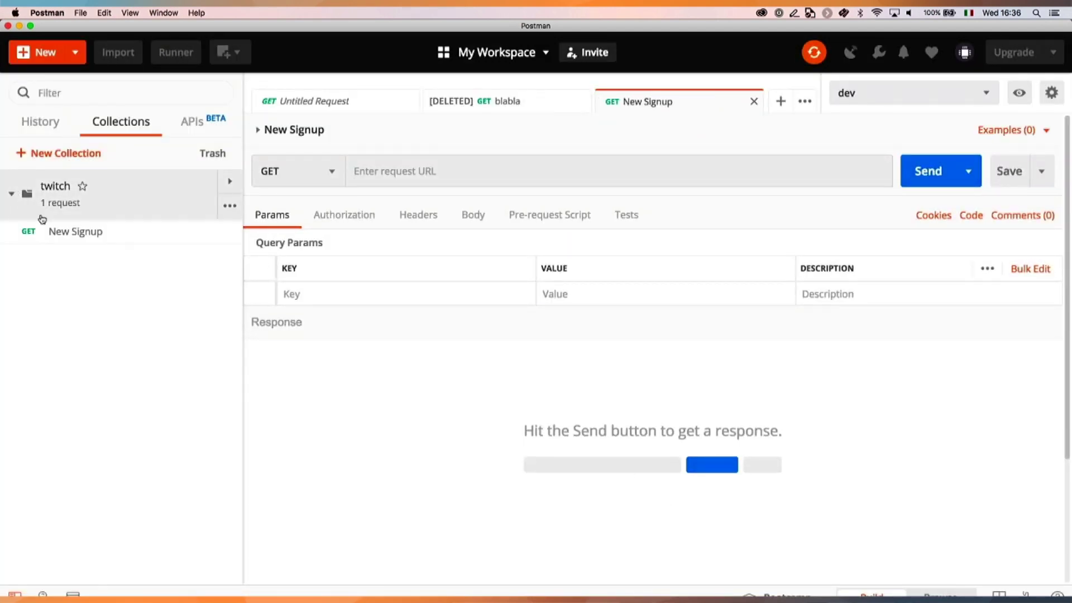
left_click(314, 182)
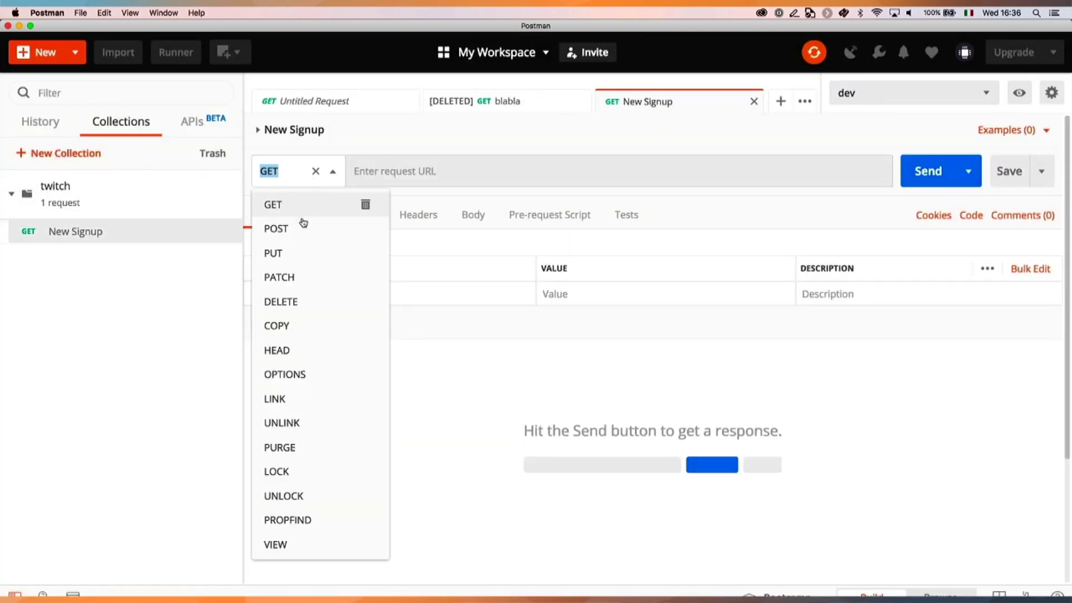
left_click(302, 226)
left_click(411, 173)
key("super+v")
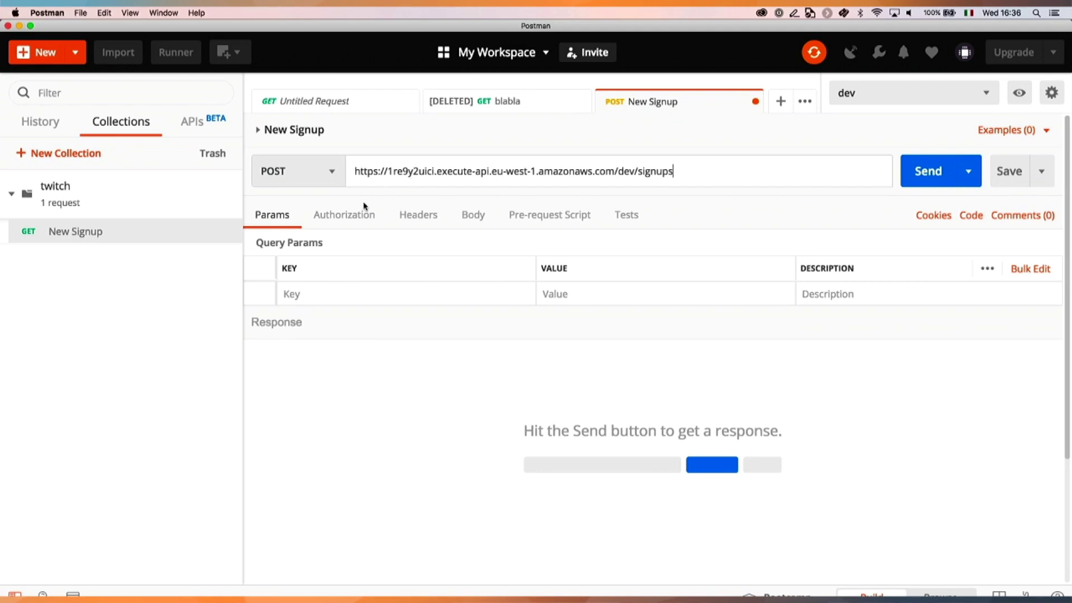
Step: Give the request a raw body in JSON form with a test e-mail address under "email" and "newsletter" set to true, and send it
left_click(471, 219)
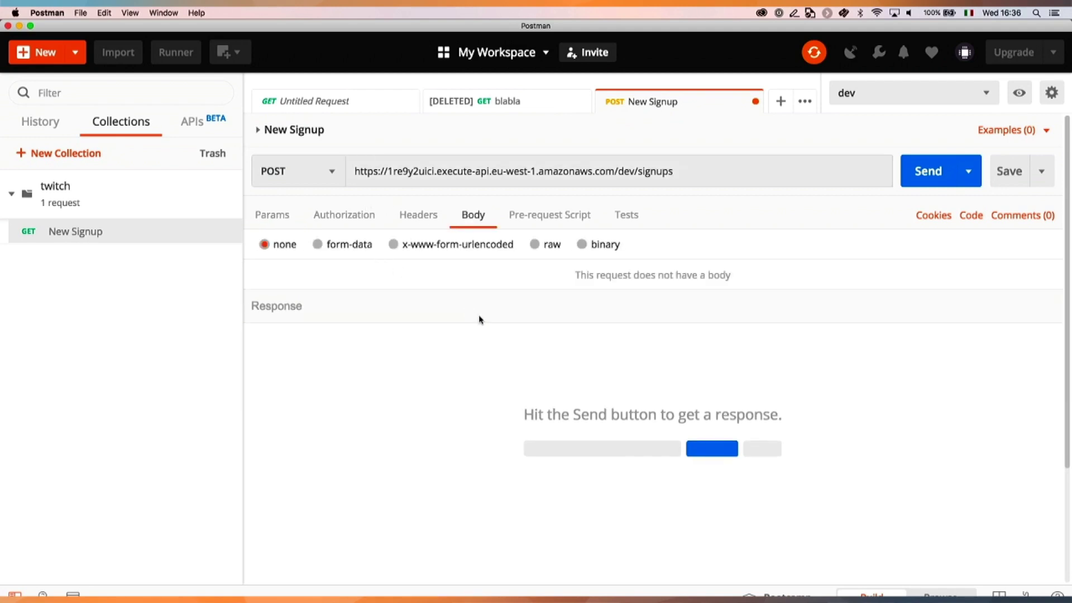
left_click(536, 246)
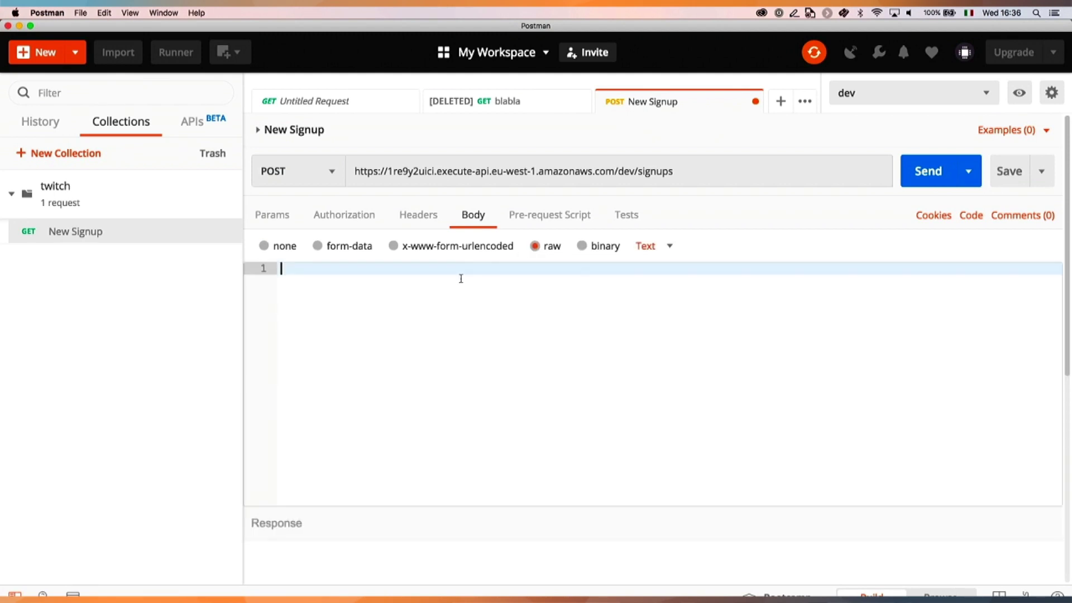
type("{")
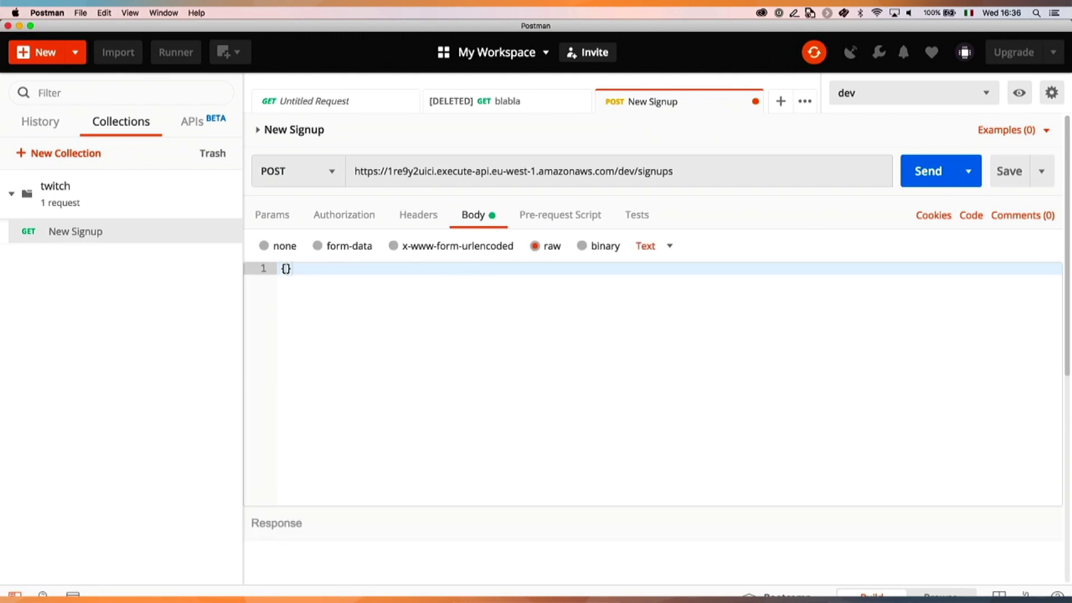
type("\"email\"")
type(": \"test@tes")
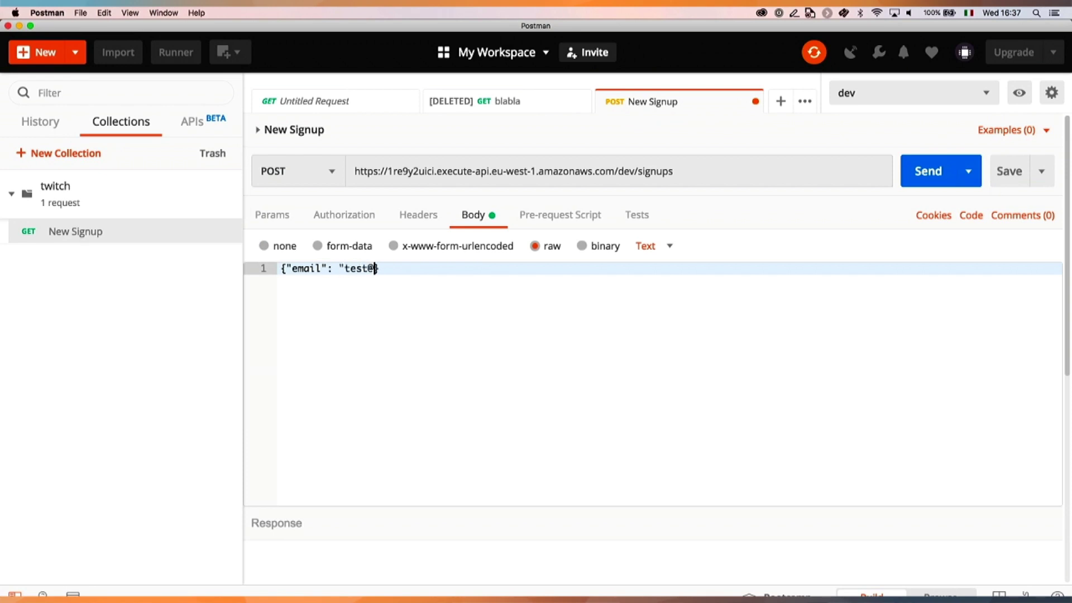
type("t.com\", \"newsletter\": t")
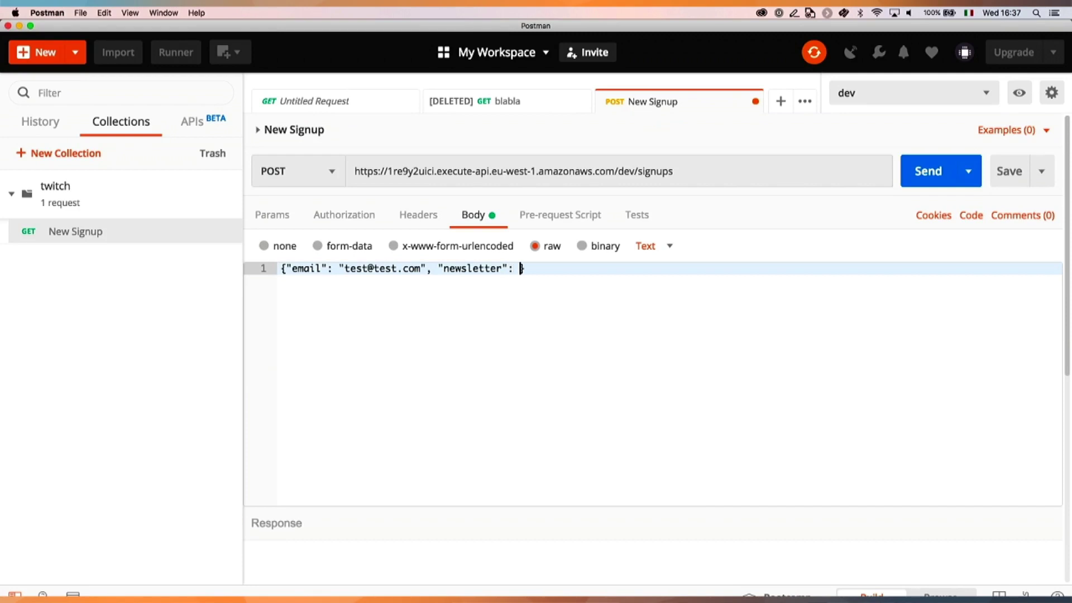
type("rue")
left_click(921, 171)
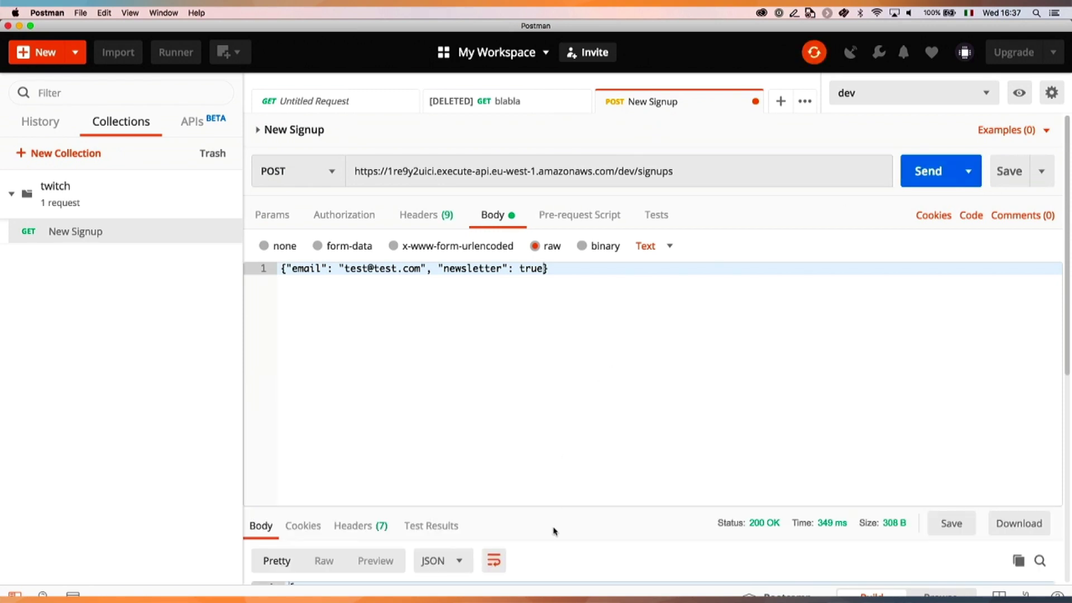
Step: Examine the response body returned for the New Signup request, focusing on its message value
scroll(553, 528, "down", 5)
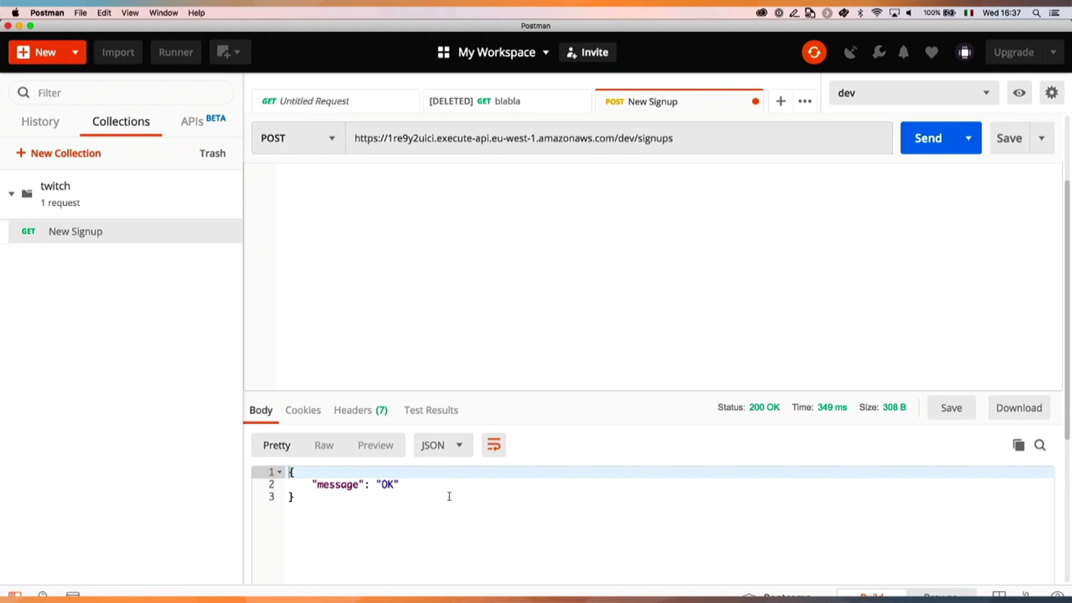
left_click_drag(427, 485, 354, 485)
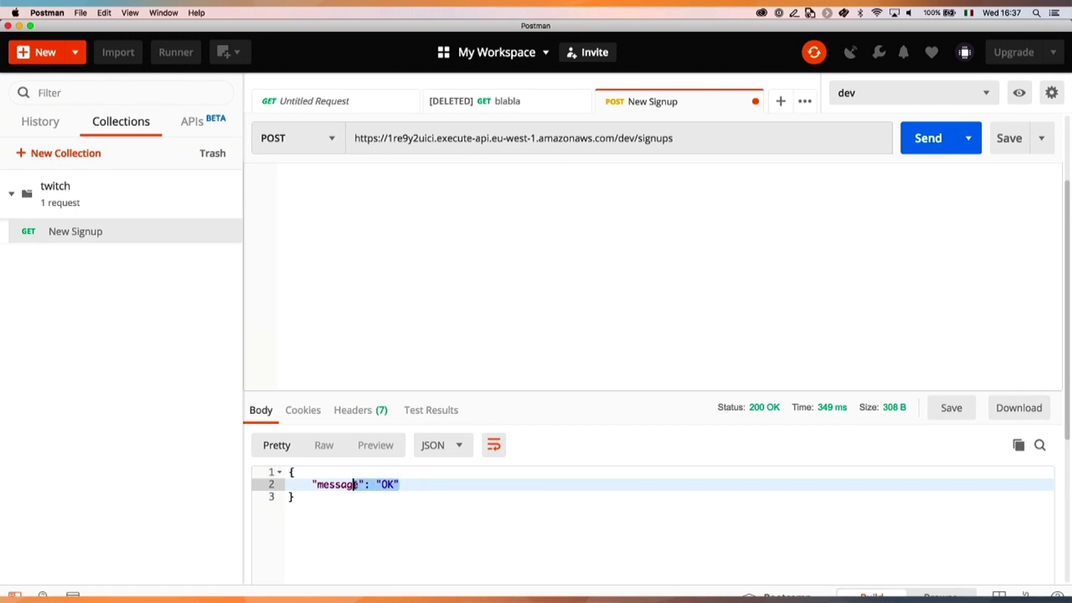
Step: Switch to the browser, return to the twitch-security-demo Lambda function and bring up the return statement in its code
key("super+Tab")
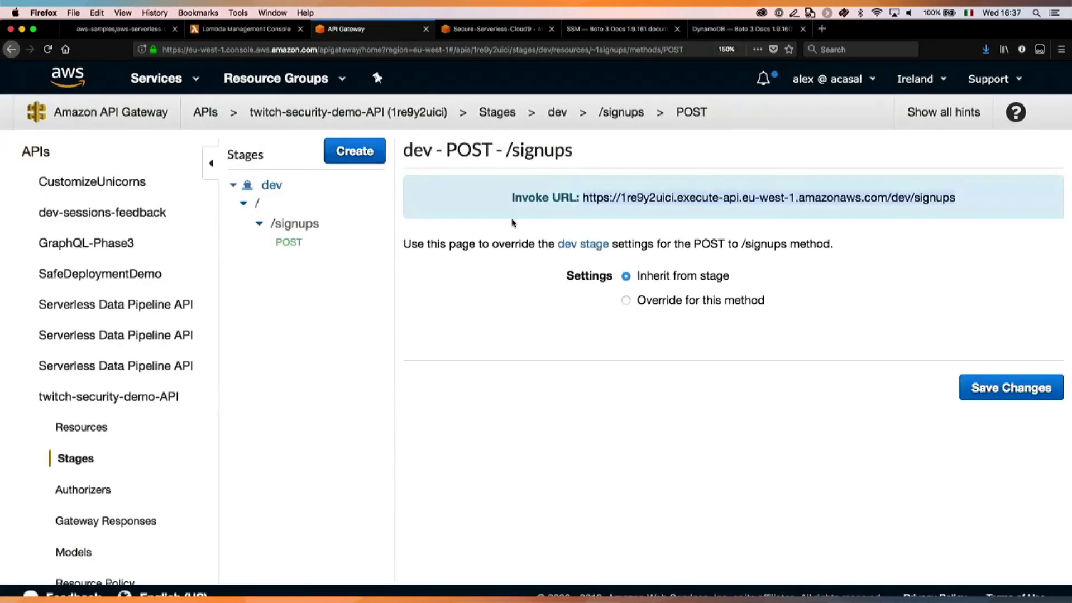
left_click(230, 30)
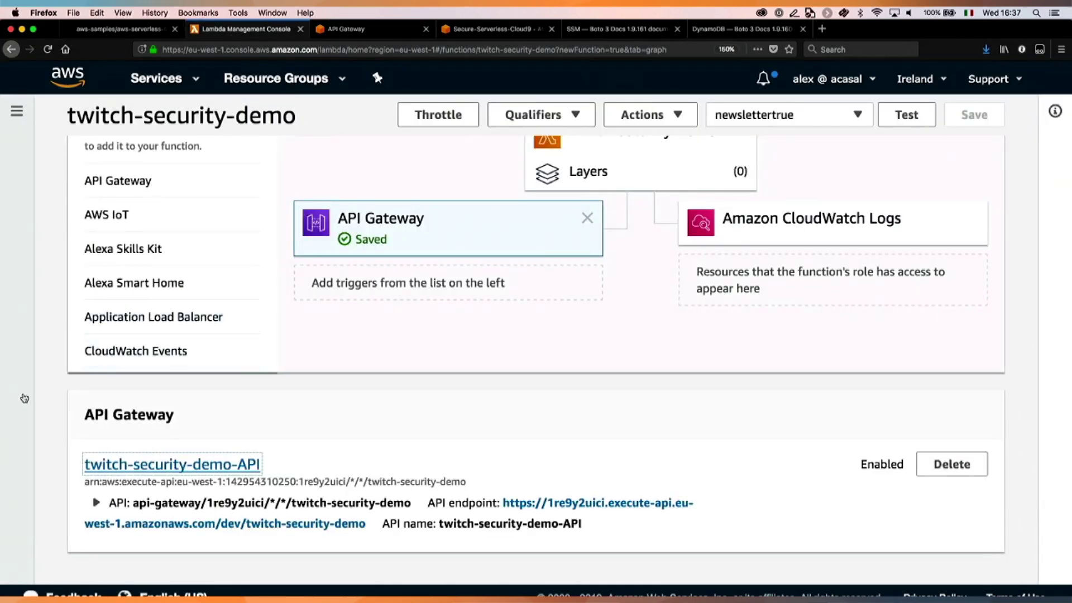
scroll(50, 462, "down", 1)
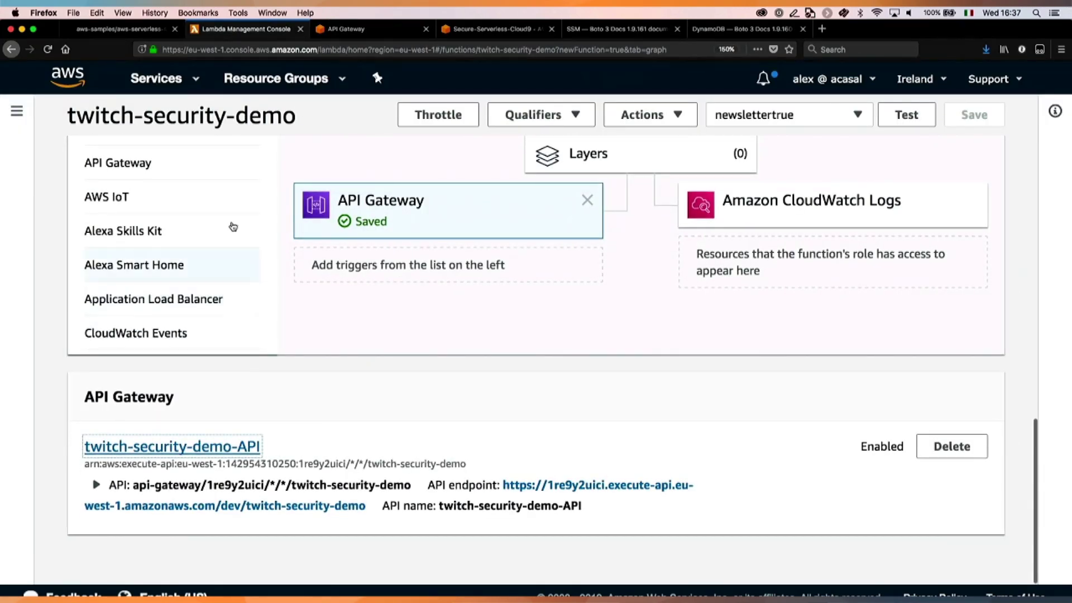
scroll(439, 185, "up", 3)
left_click(588, 275)
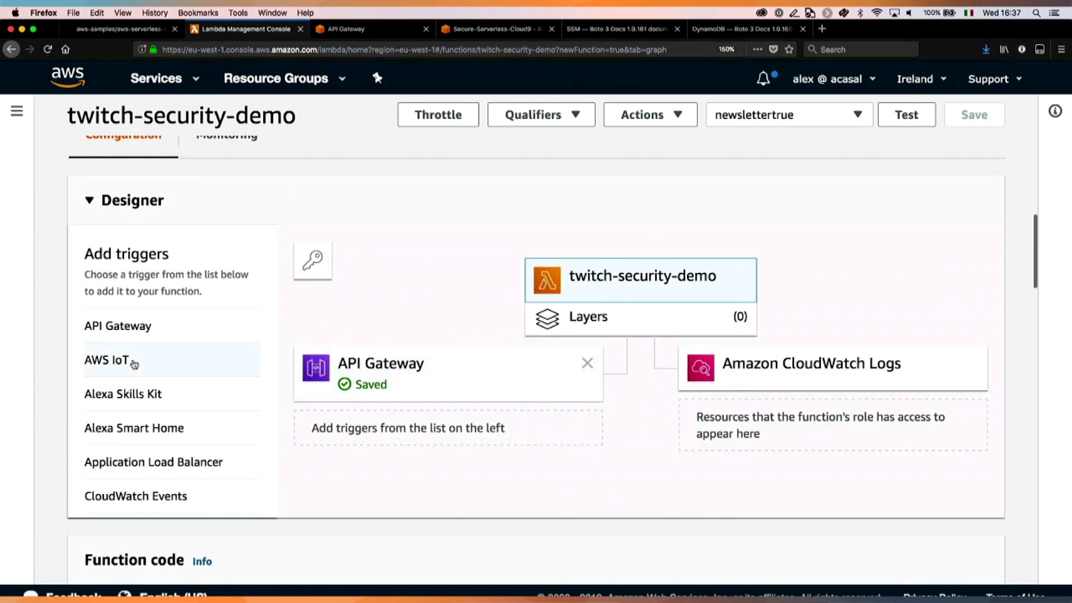
scroll(50, 438, "down", 5)
scroll(50, 437, "down", 4)
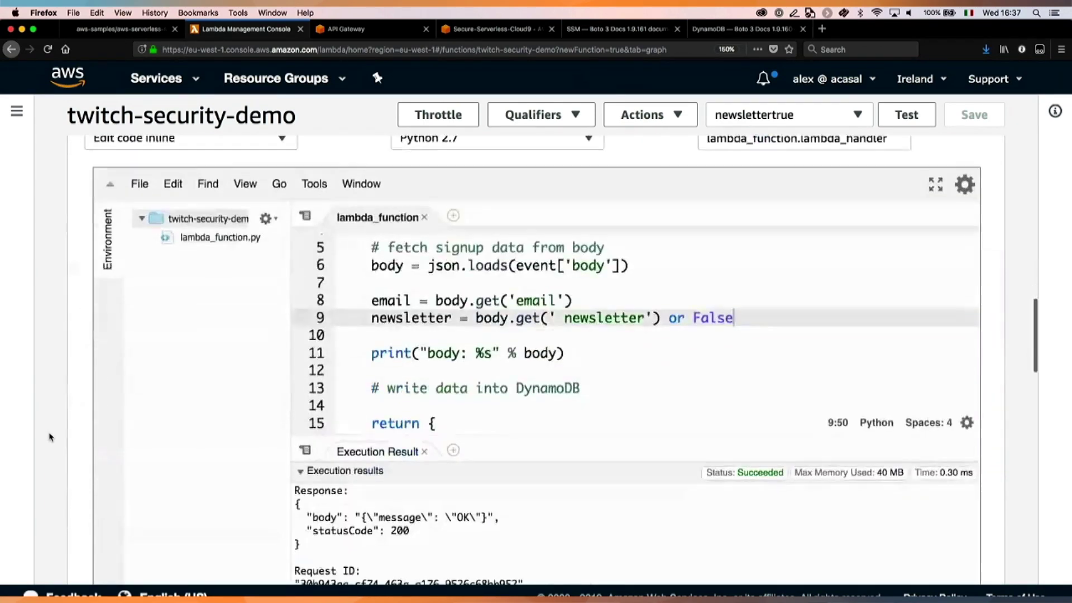
scroll(556, 380, "down", 2)
left_click(558, 392)
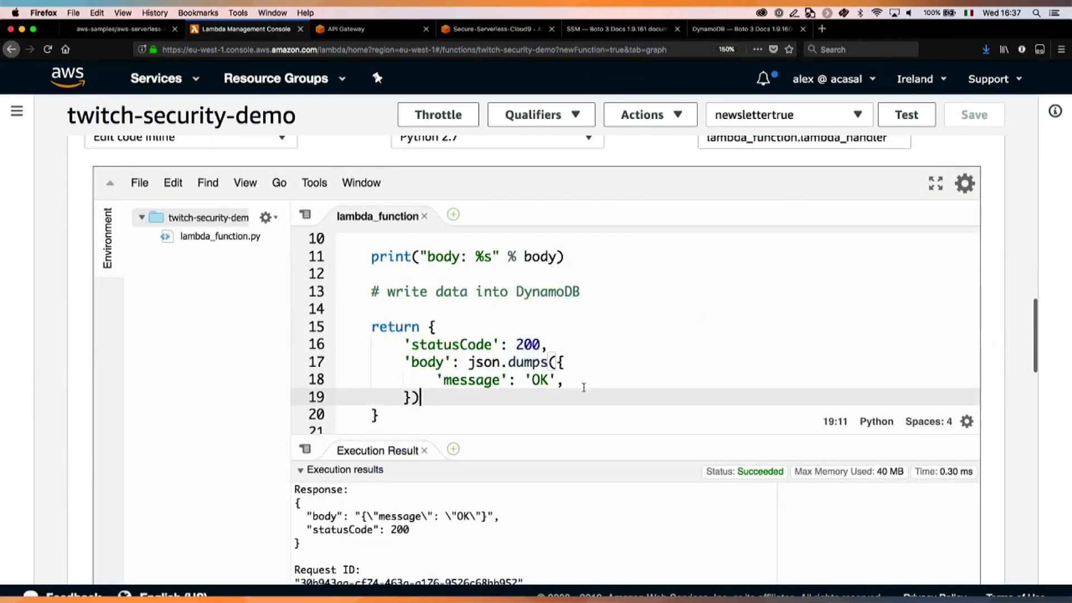
Step: Add the entry "newsletter": newsletter, below 'message' in the returned JSON body and save the function
left_click(565, 380)
key("Return")
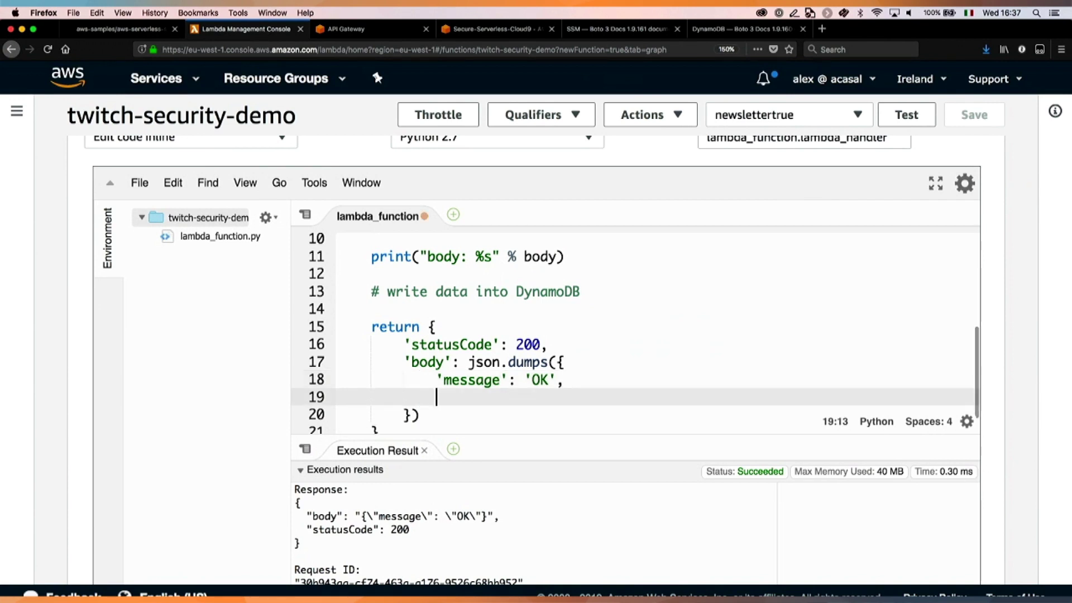
type("\"si")
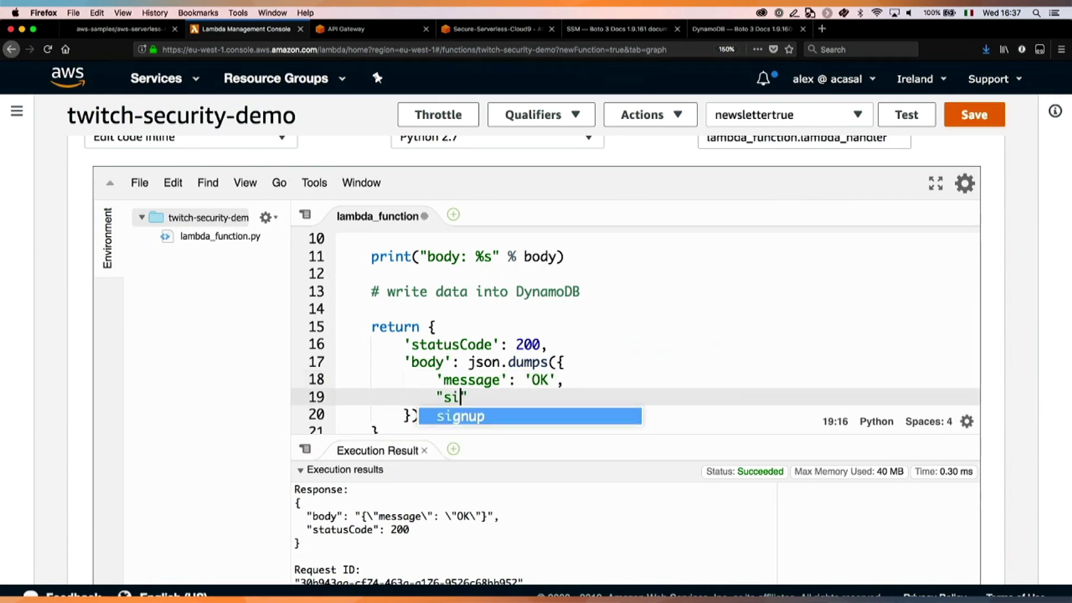
key("BackSpace")
key("BackSpace")
type("newsletter")
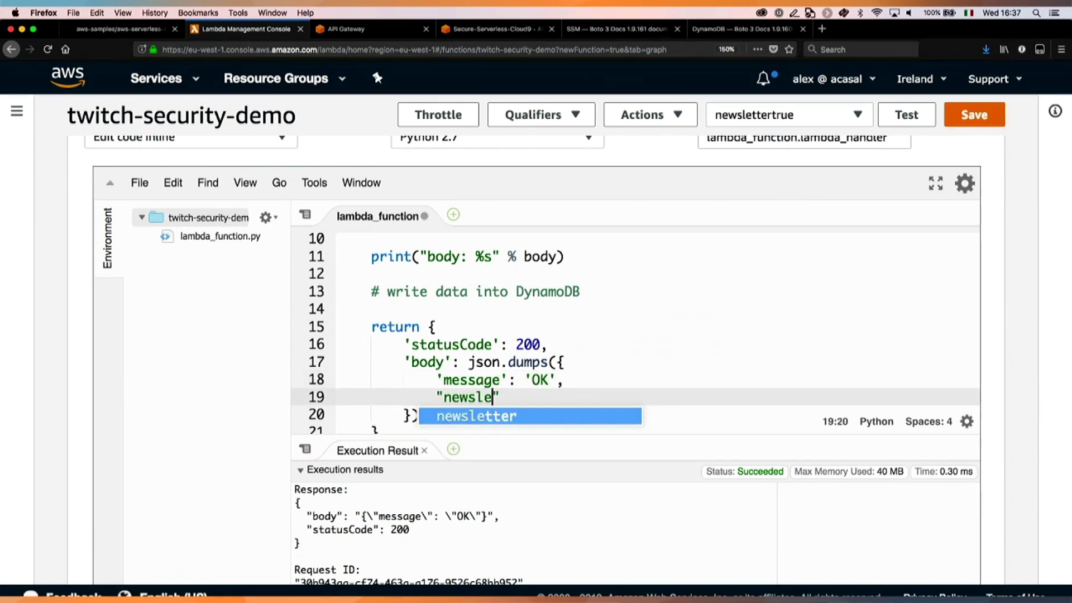
type("\": newsletter")
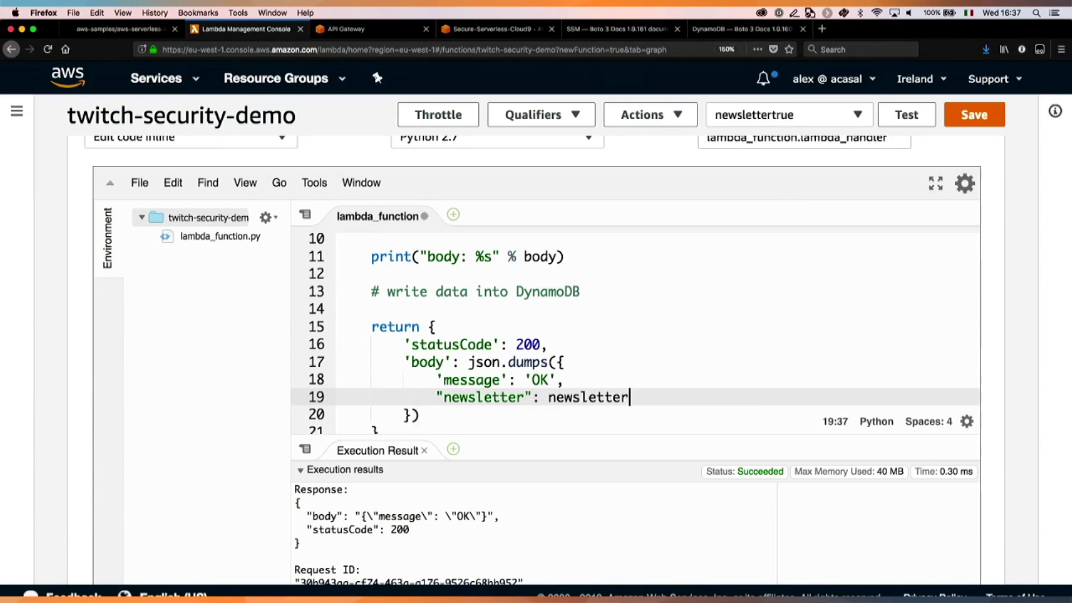
type(",")
left_click(975, 111)
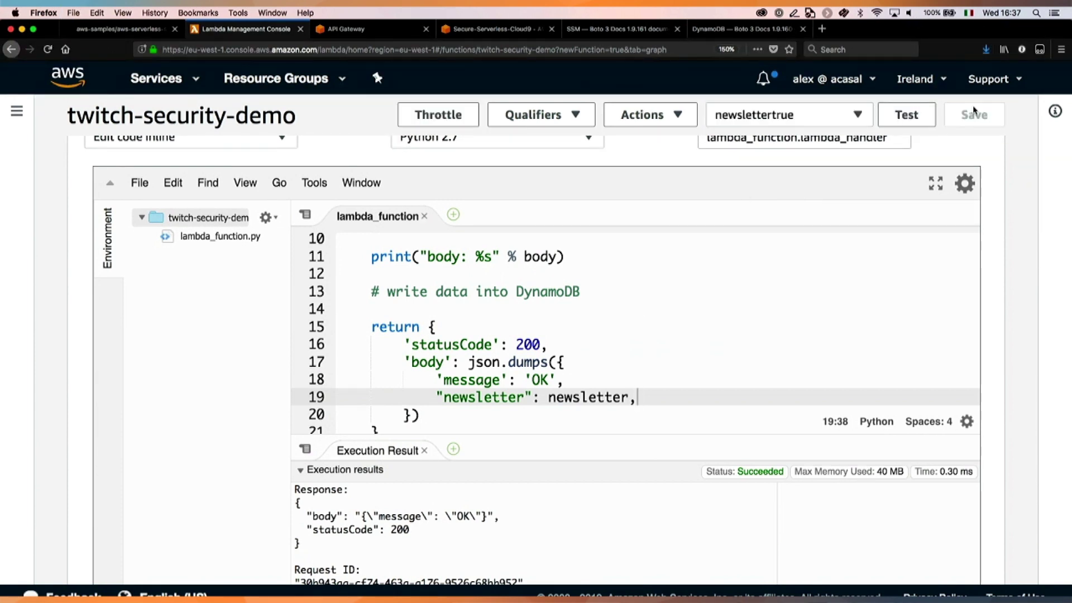
Step: Switch to Postman, resend the New Signup request and check the newsletter value in its request body
key("super+Tab")
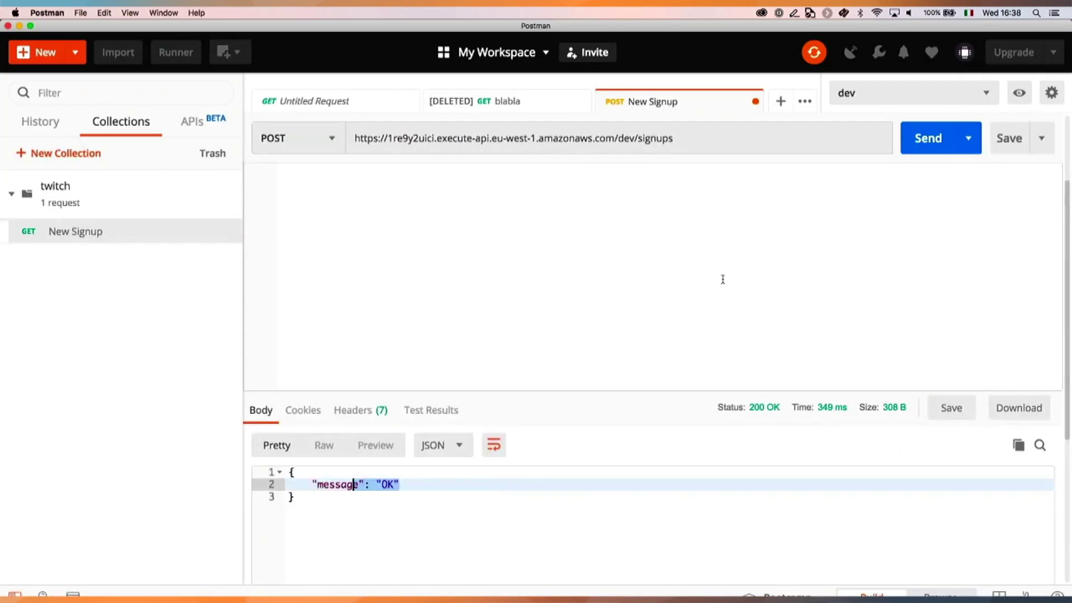
left_click(939, 137)
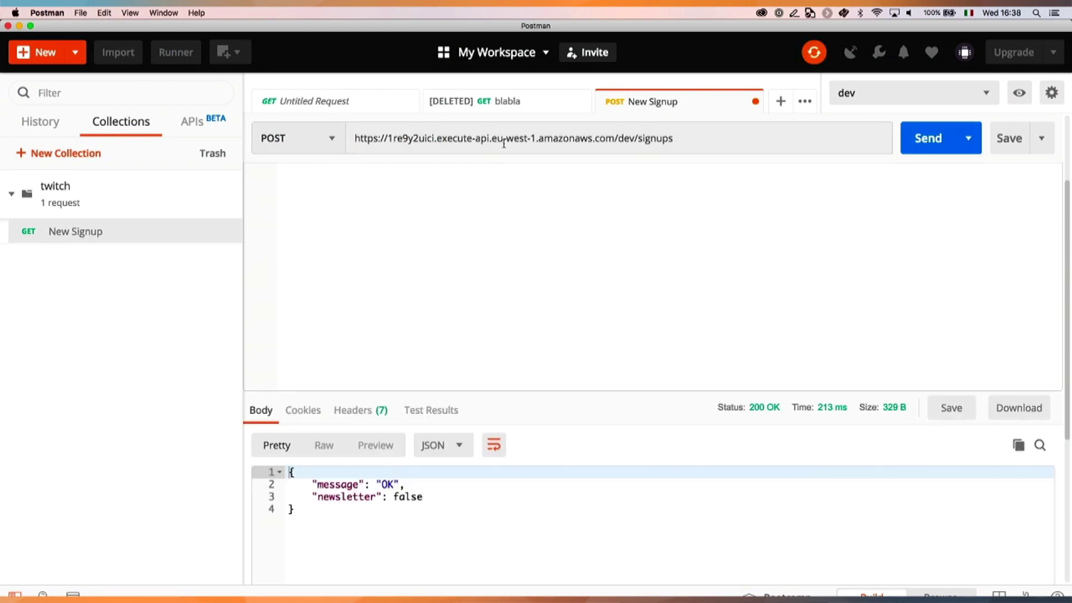
left_click(500, 208)
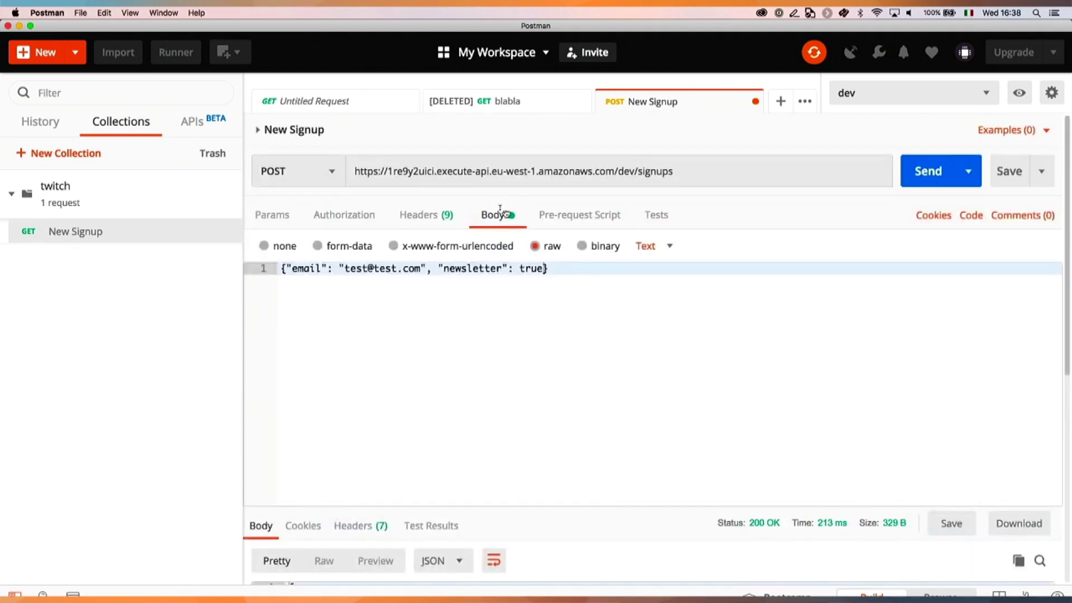
double_click(532, 268)
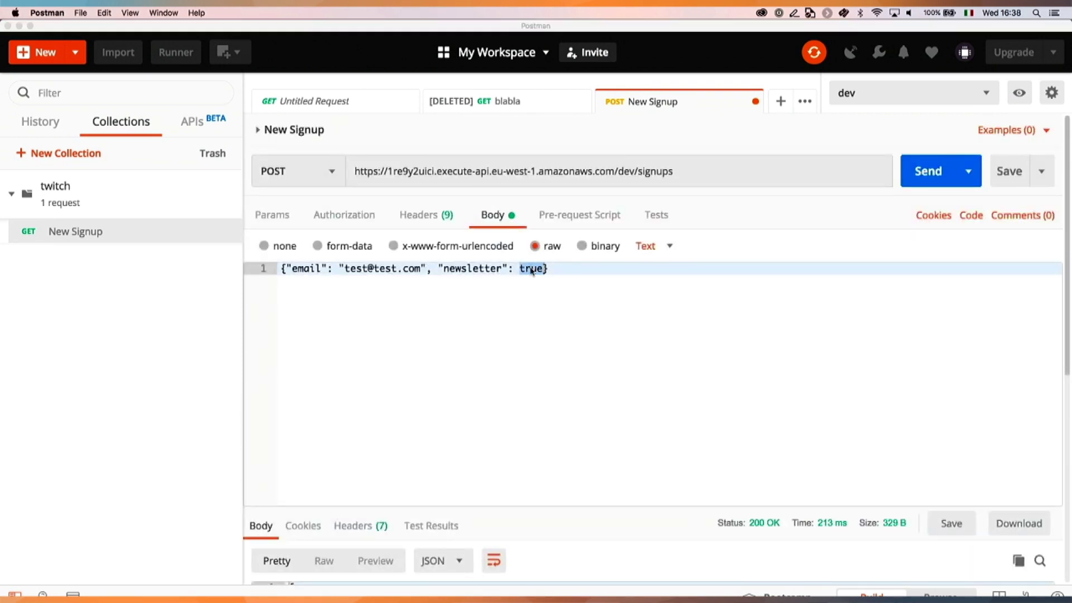
Step: Back in the browser, remove the stray space before newsletter in the body.get call on line 9 and save the function
key("super+Tab")
scroll(531, 268, "up", 3)
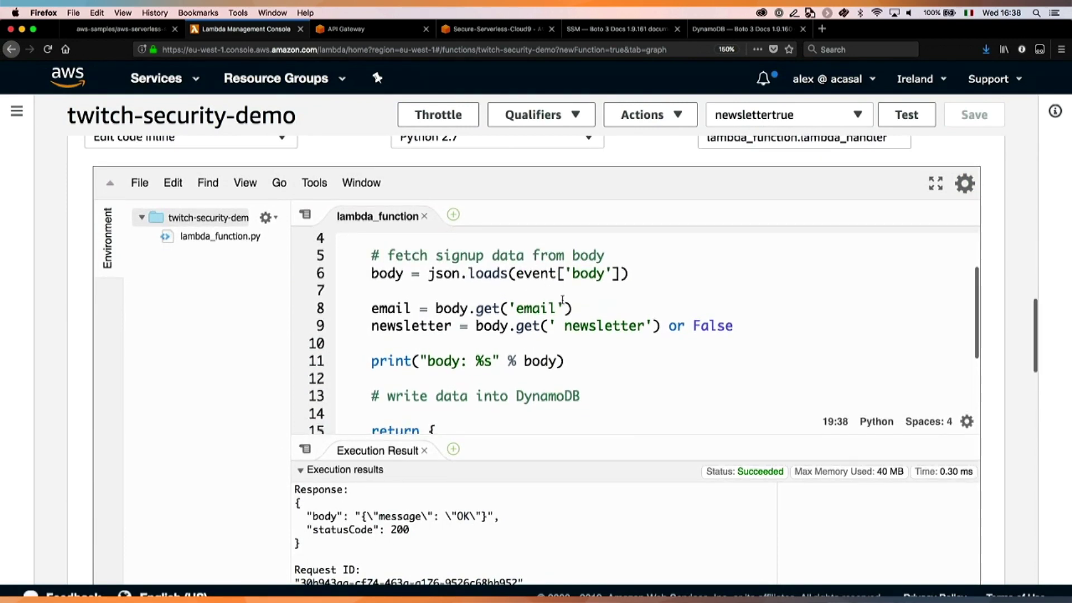
left_click(565, 325)
key("shift+Left")
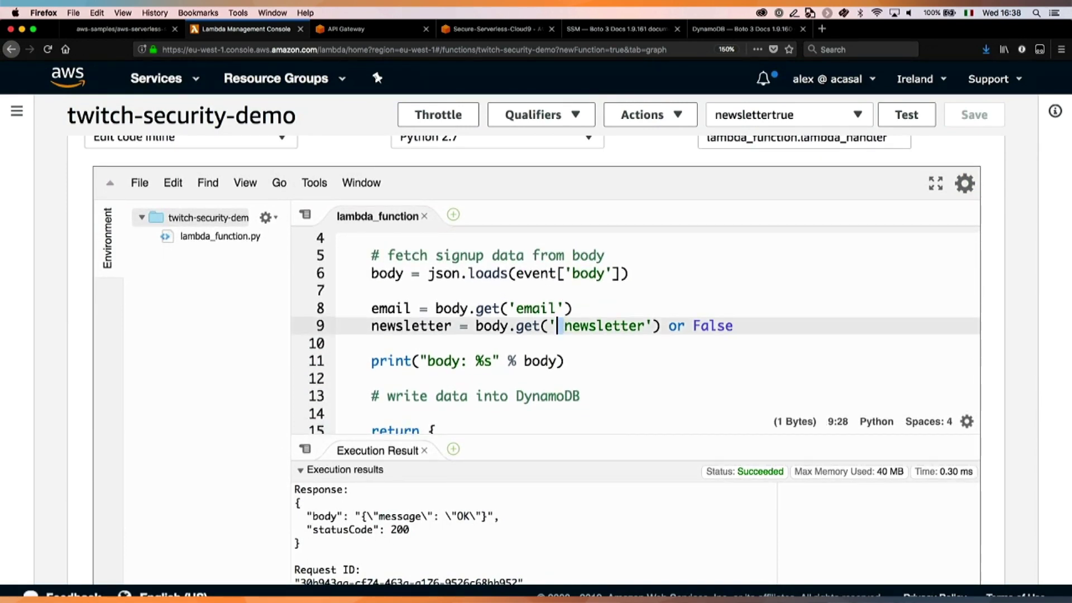
key("BackSpace")
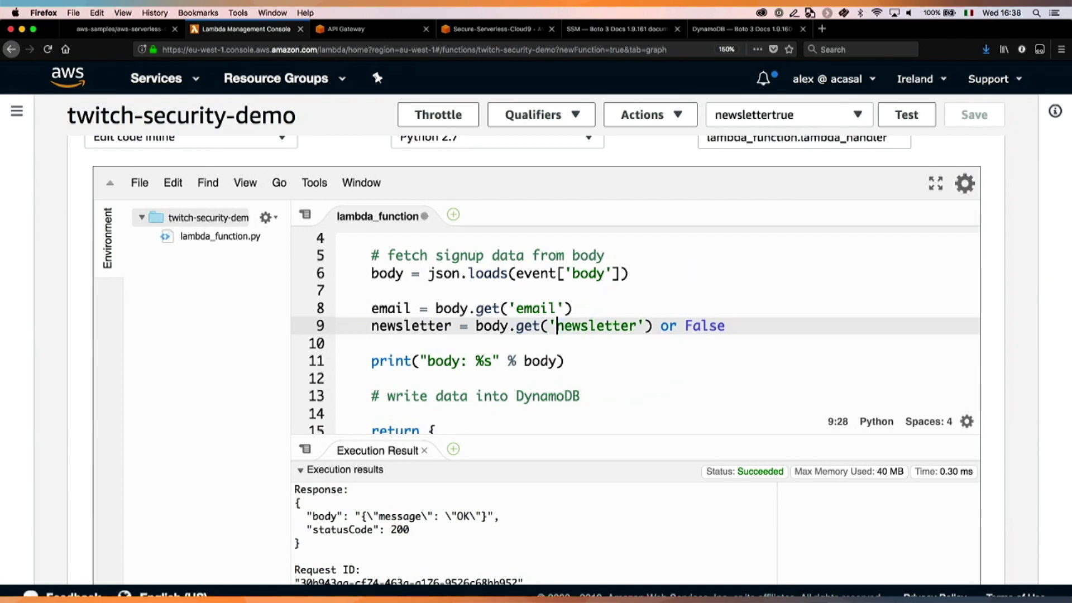
left_click(984, 118)
Step: Switch to Postman, send the New Signup request again and compare the newsletter value in the response with the request body
key("super+Tab")
left_click(932, 176)
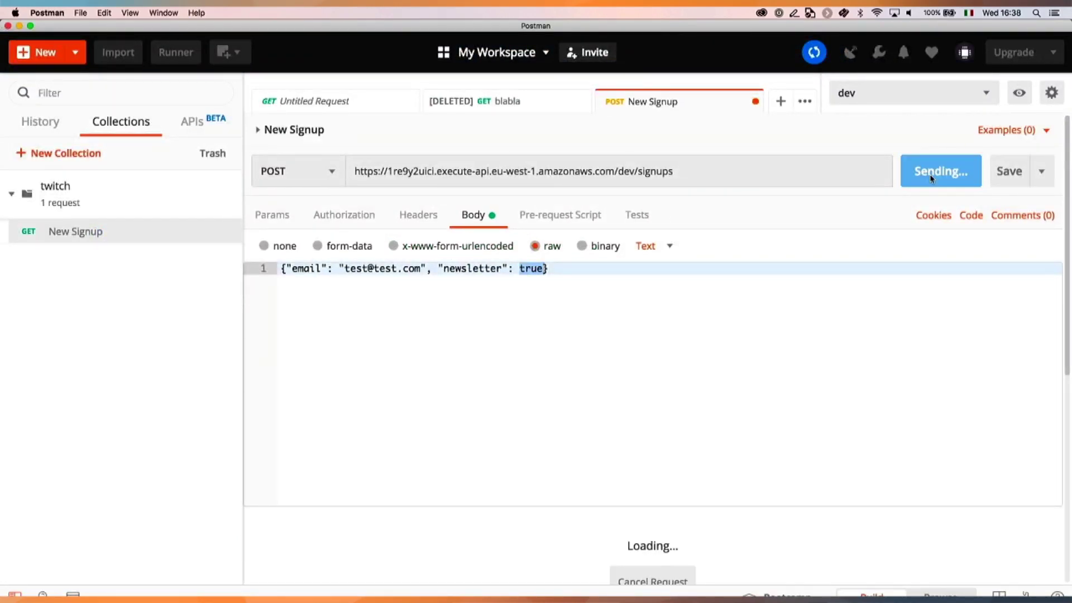
scroll(596, 536, "down", 3)
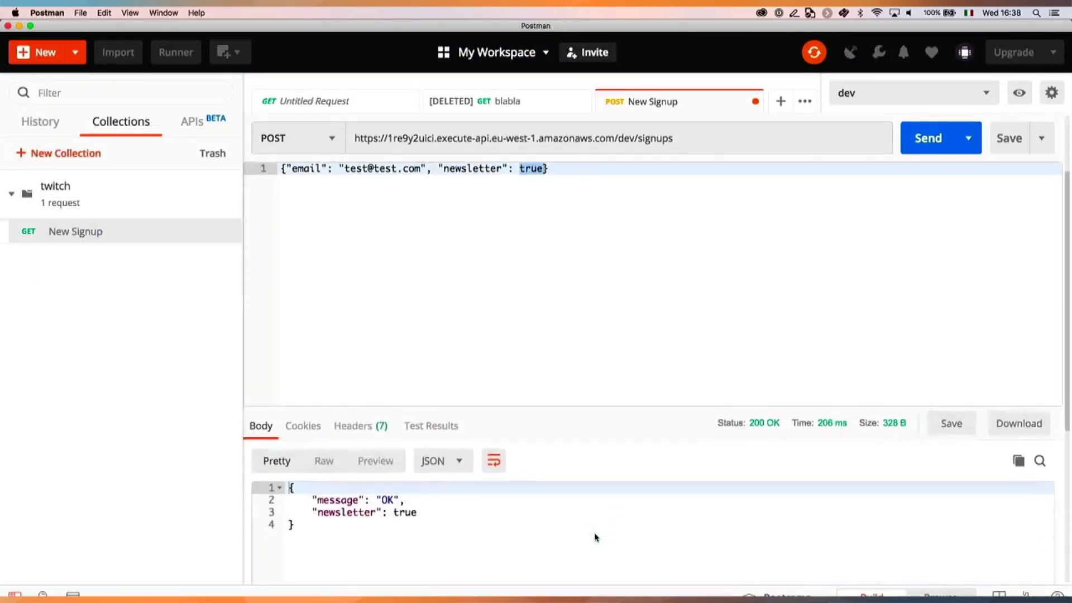
left_click_drag(341, 484, 418, 483)
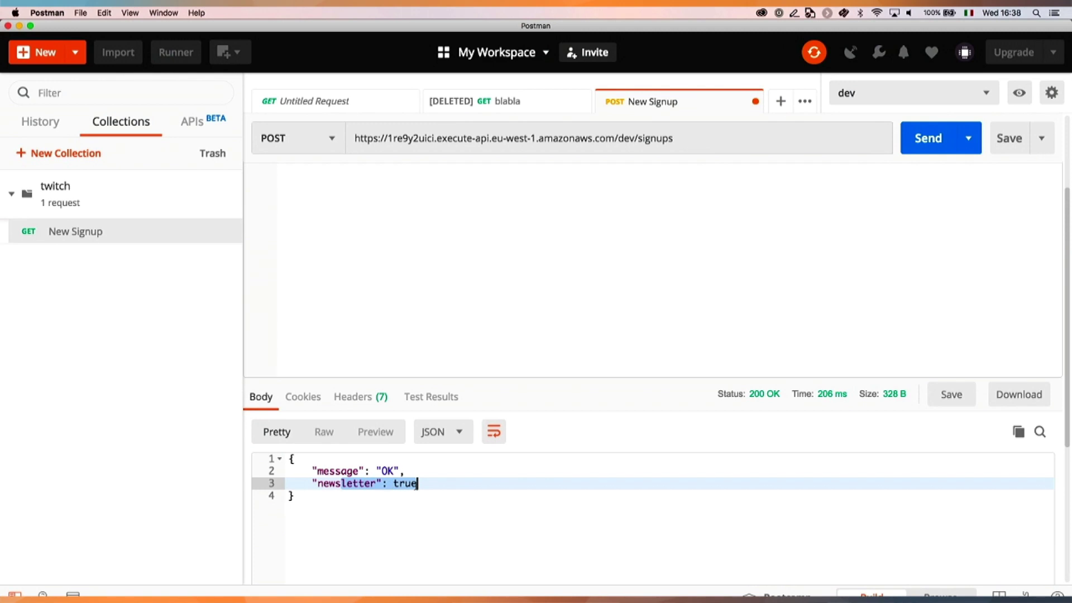
scroll(510, 302, "up", 3)
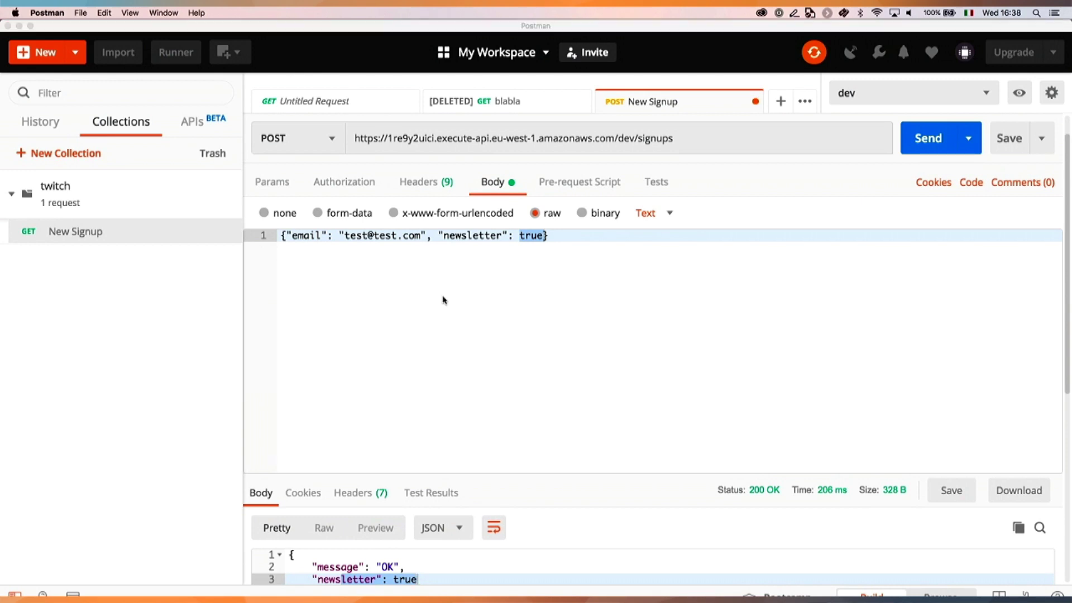
Step: Switch to the browser, find the DynamoDB service, open it in a new tab and start creating a table
key("super+Tab")
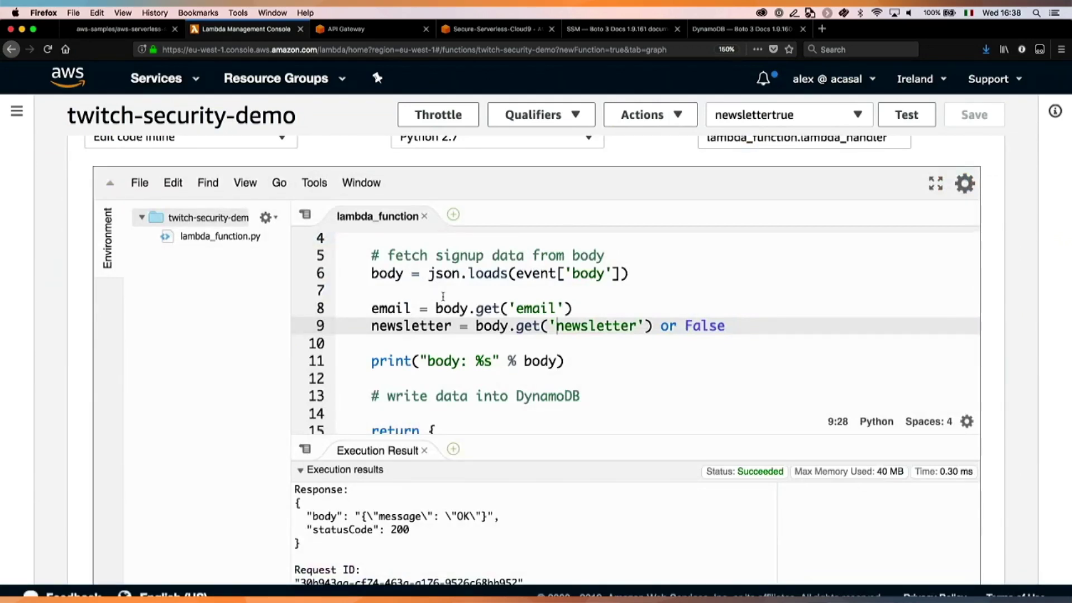
scroll(443, 296, "up", 2)
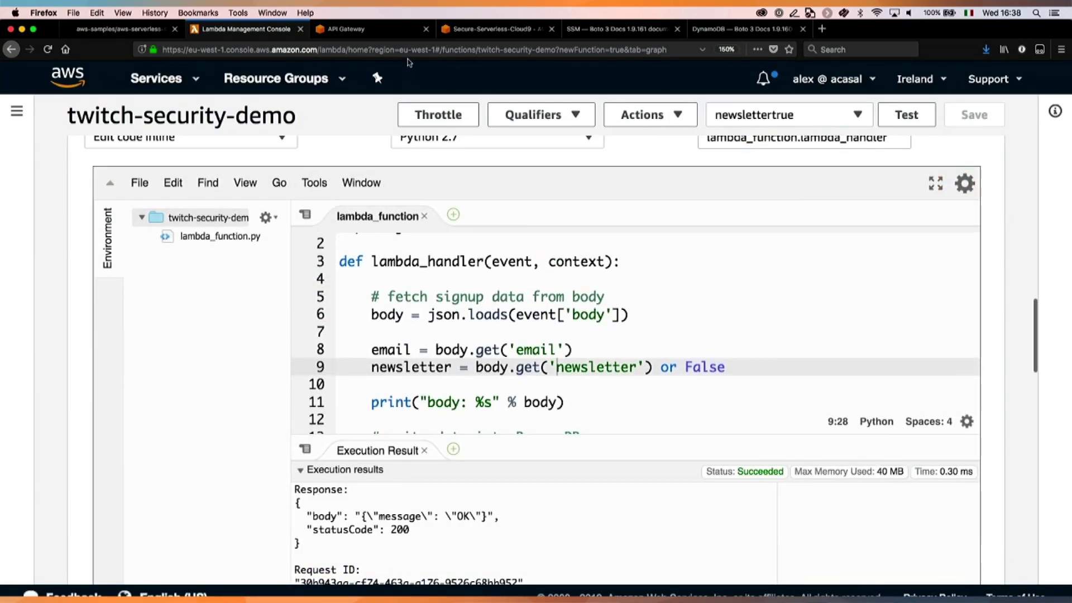
left_click(174, 82)
type("dyn")
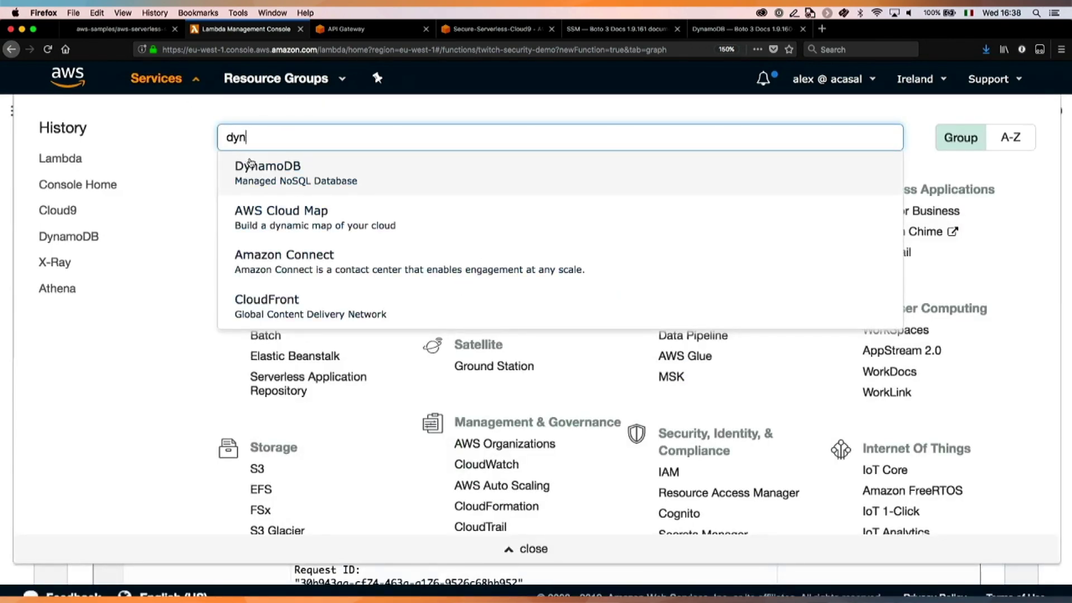
left_click(249, 166, "super")
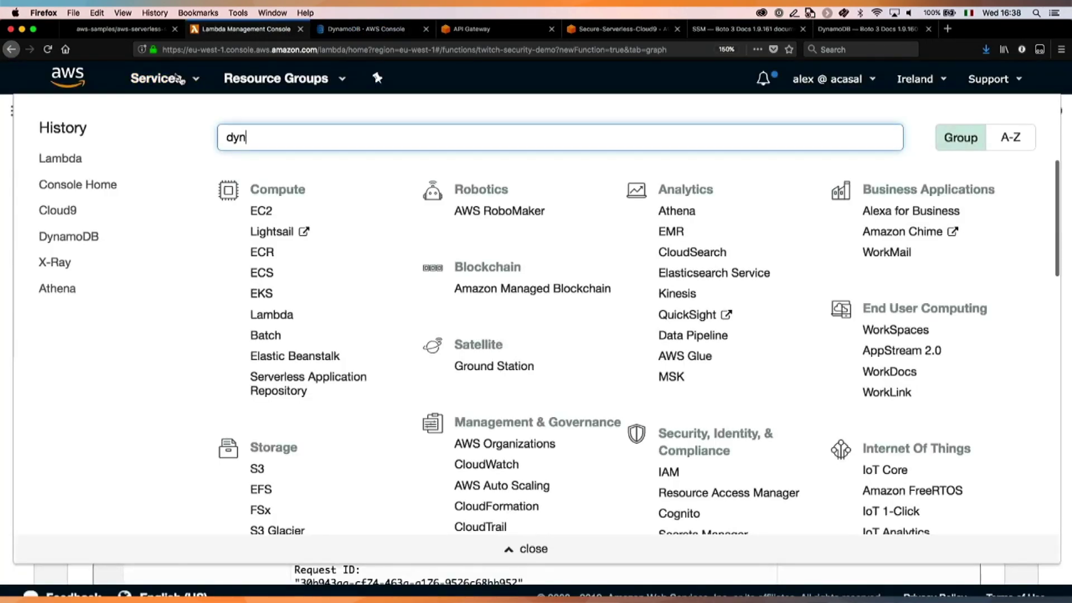
left_click(178, 79)
left_click(366, 28)
left_click(210, 287)
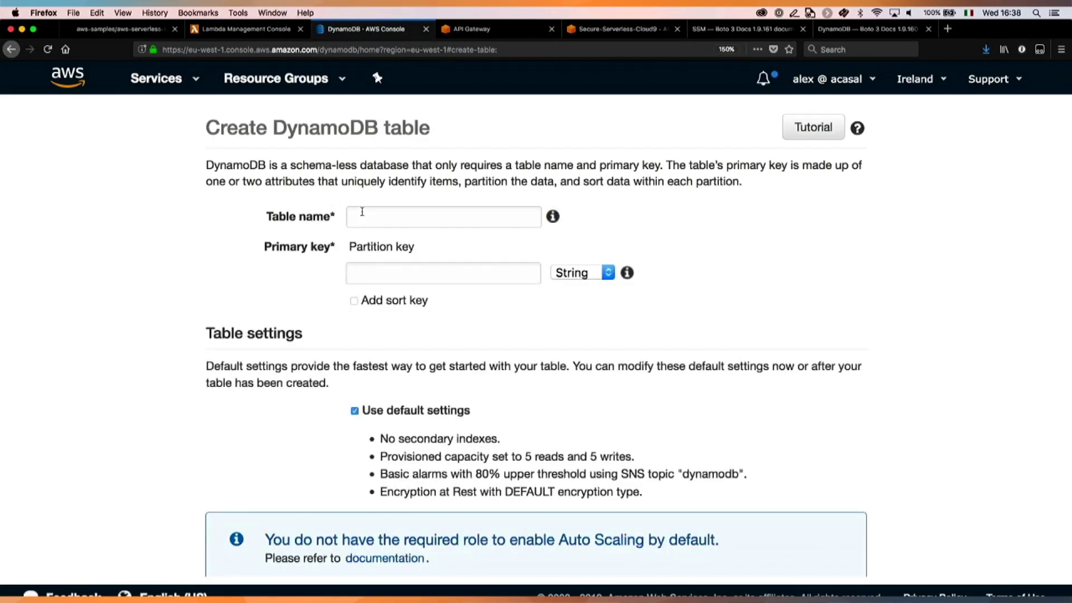
Step: Name the new table twitch-signups and enter email as its partition key
left_click(362, 212)
type("twitch-signups")
left_click(418, 272)
type("email")
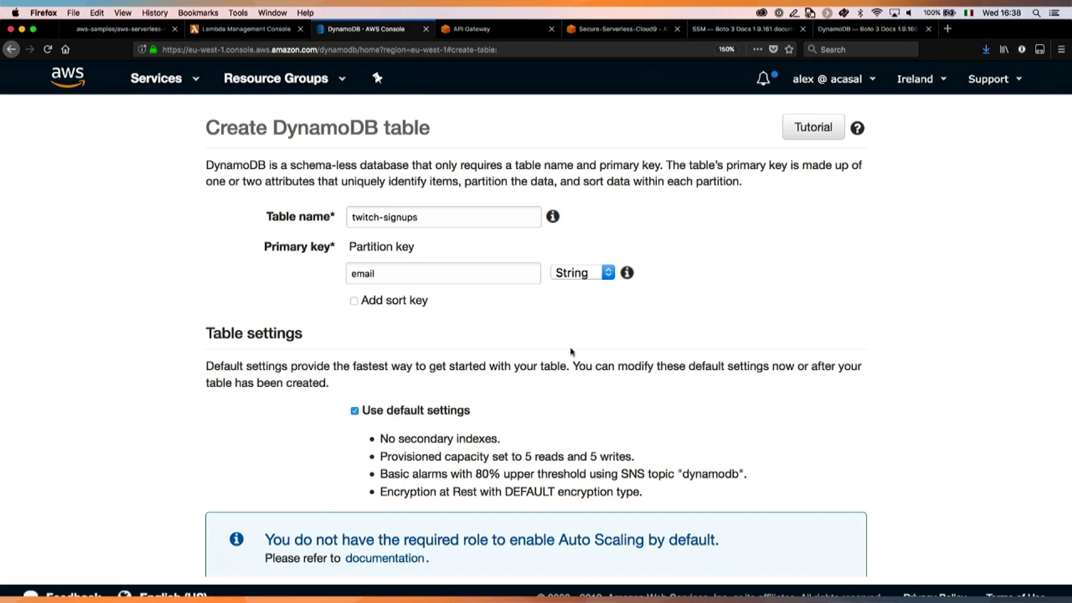
Step: Turn off the table's default settings and set its read/write capacity mode to On-demand
scroll(570, 352, "down", 2)
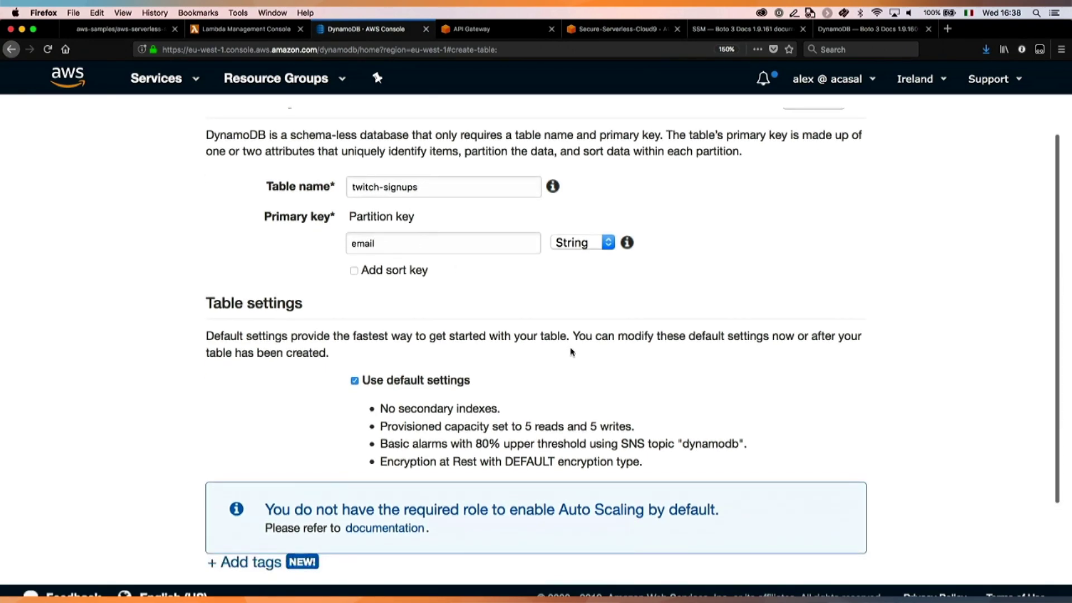
scroll(571, 352, "down", 2)
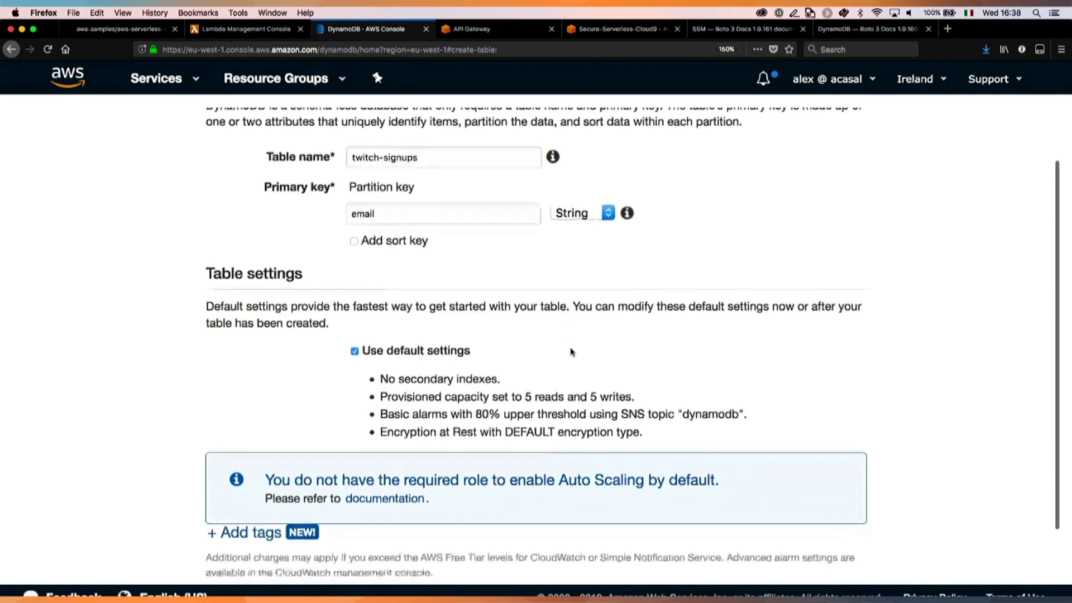
scroll(527, 397, "down", 4)
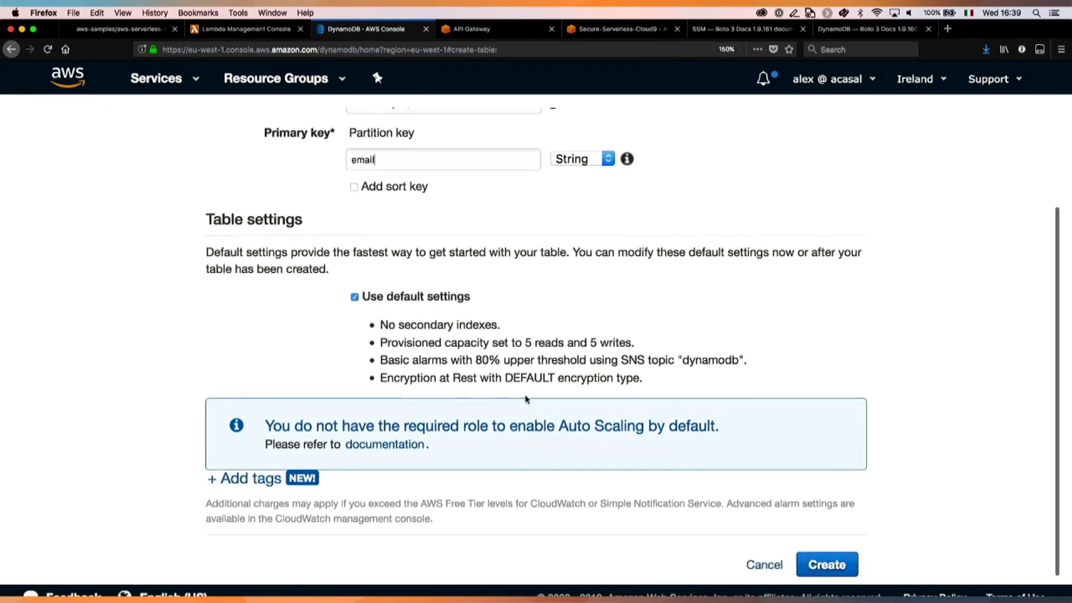
left_click(354, 297)
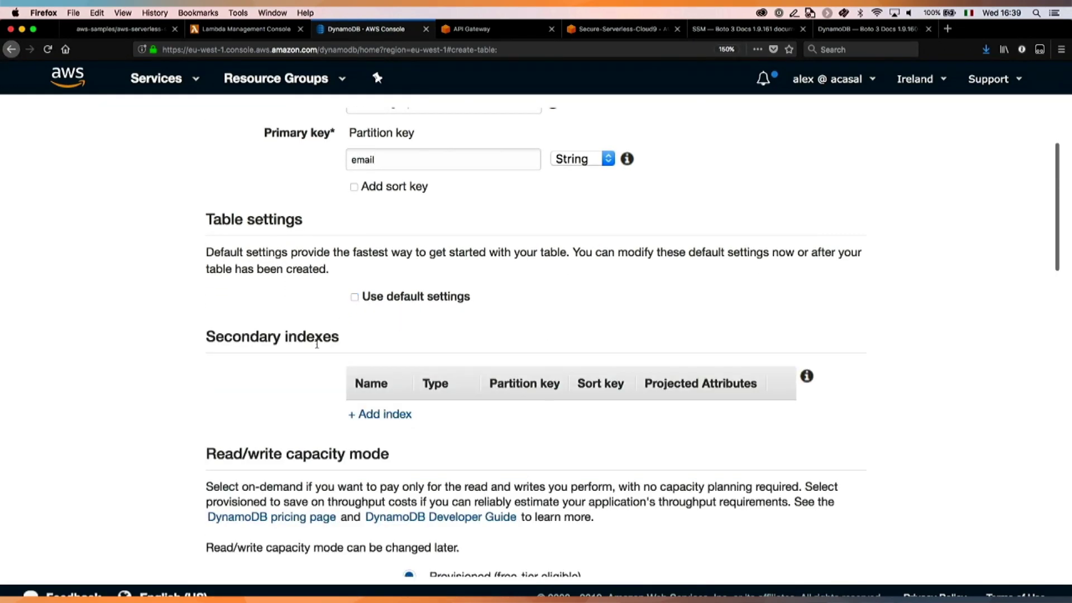
scroll(316, 342, "down", 12)
left_click(411, 379)
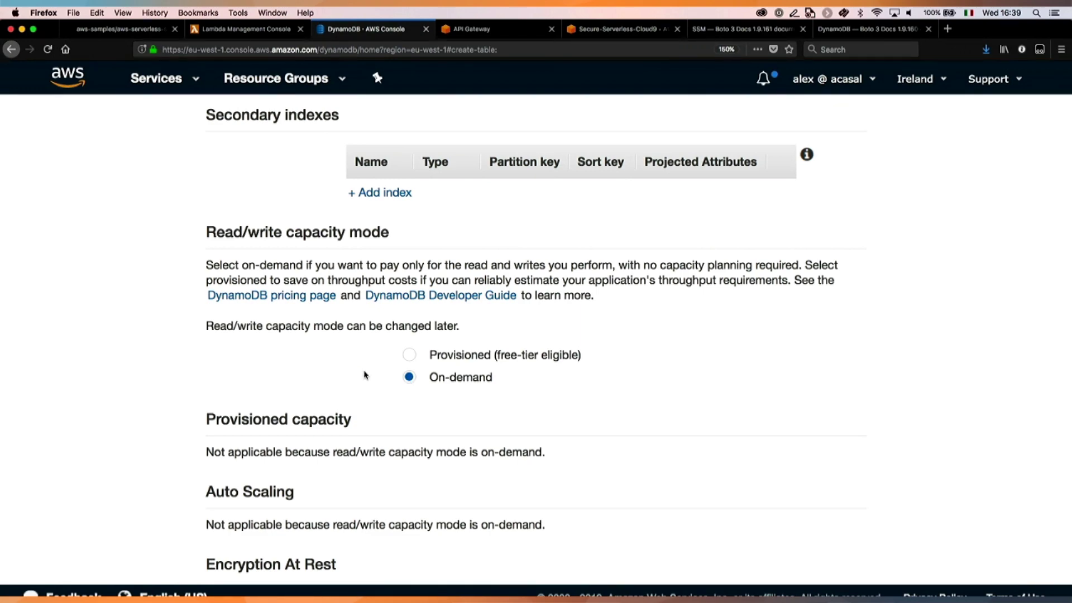
Step: Check the KMS option for encryption at rest, set it back to DEFAULT and create the table
scroll(366, 375, "down", 5)
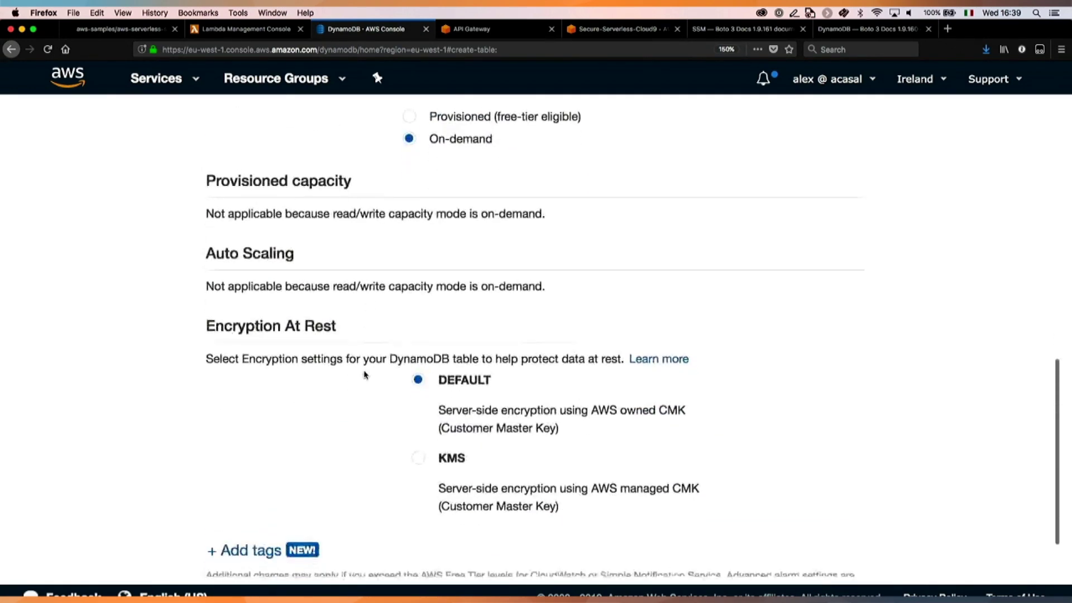
scroll(365, 375, "down", 1)
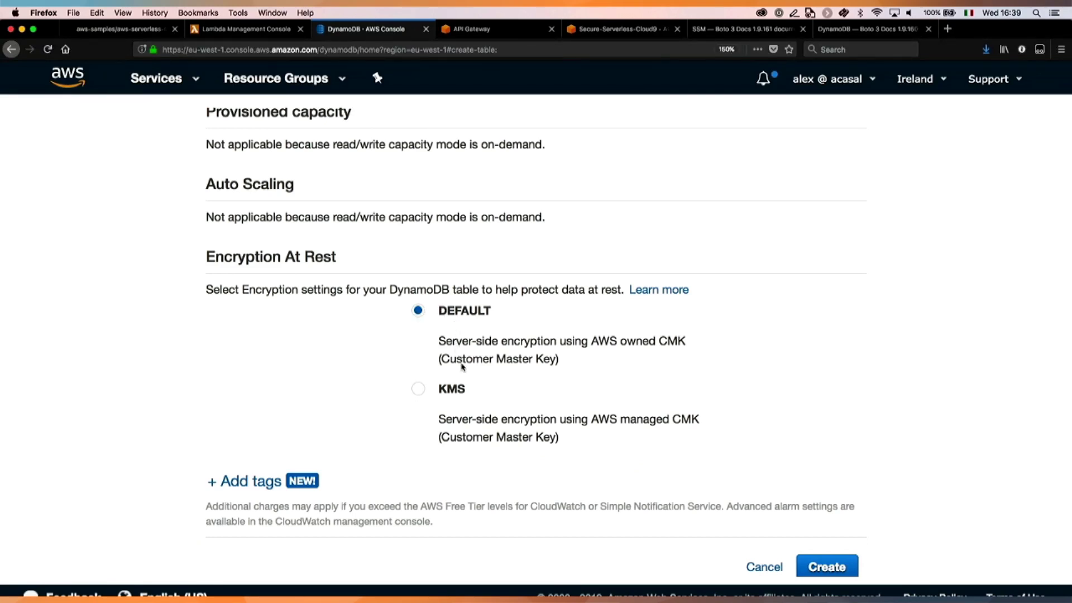
left_click(418, 390)
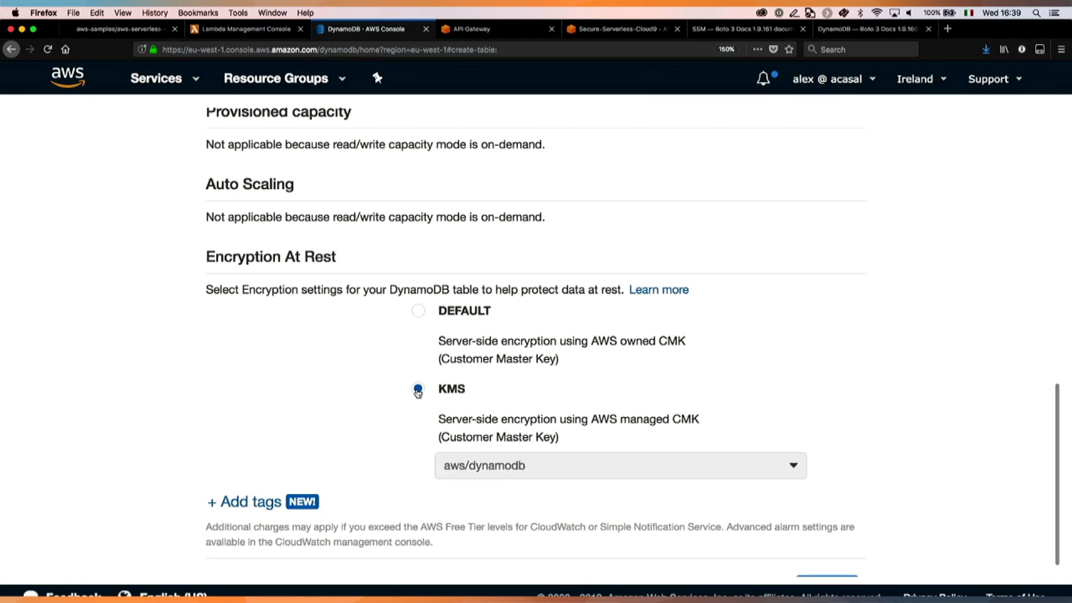
left_click(458, 467)
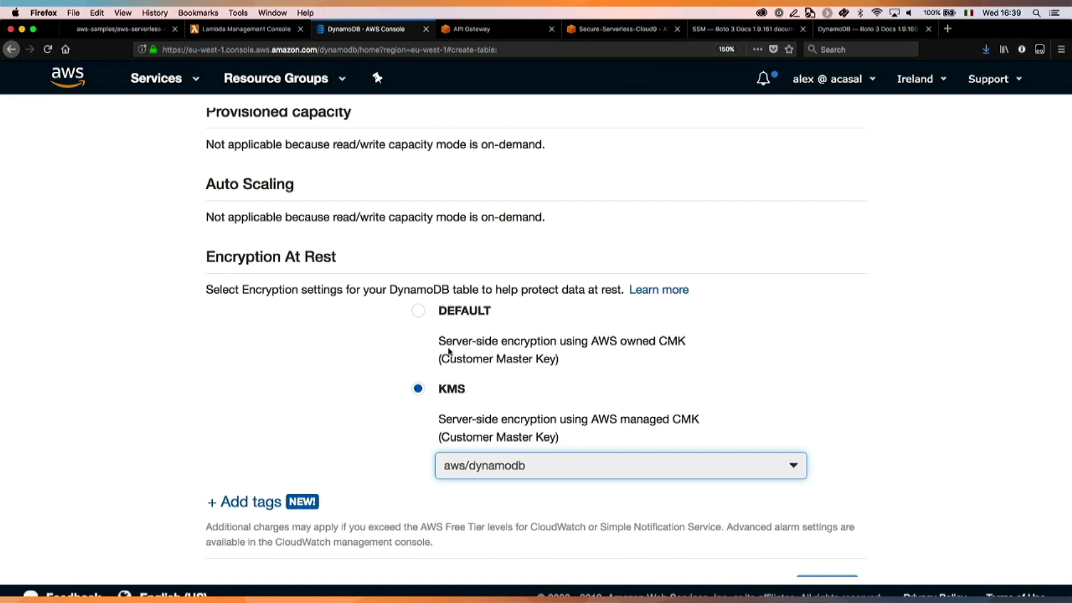
left_click(418, 312)
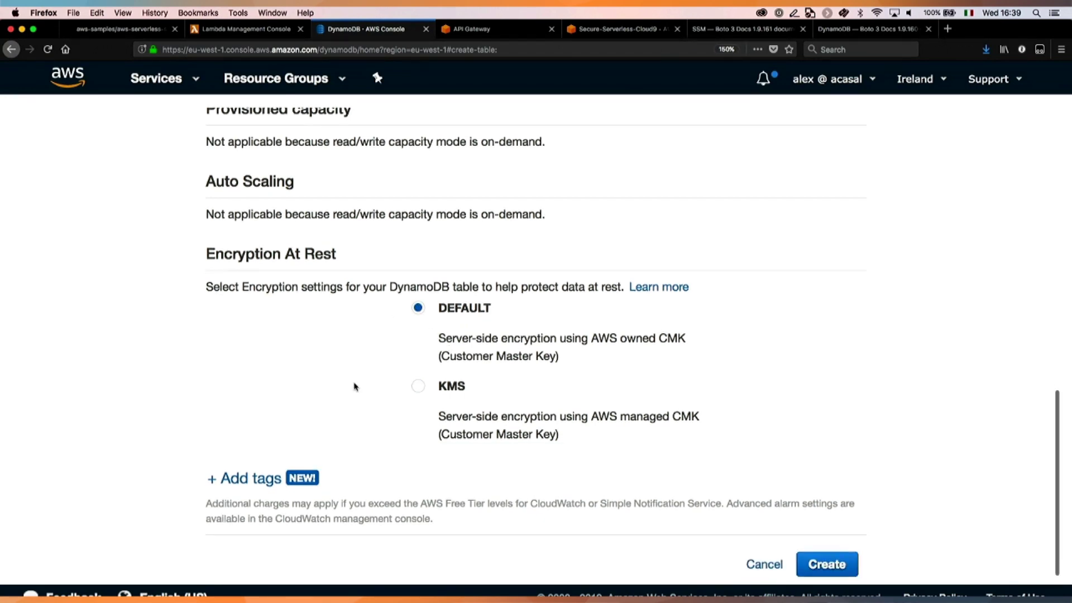
left_click(814, 565)
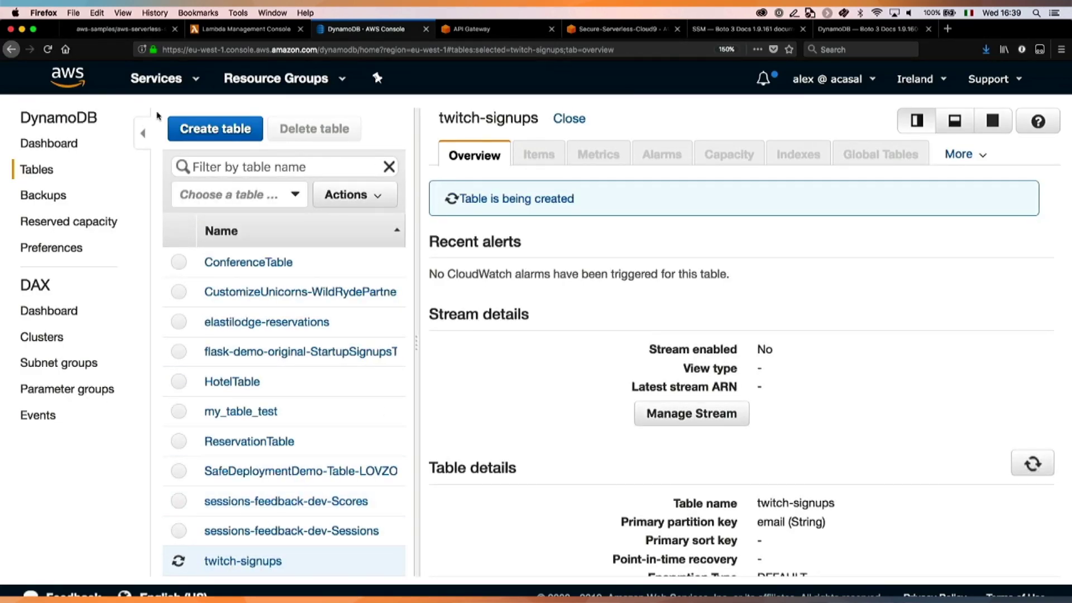
Step: Collapse the navigation pane and review the twitch-signups table's overview, highlighting its name and Amazon Resource Name
left_click(141, 136)
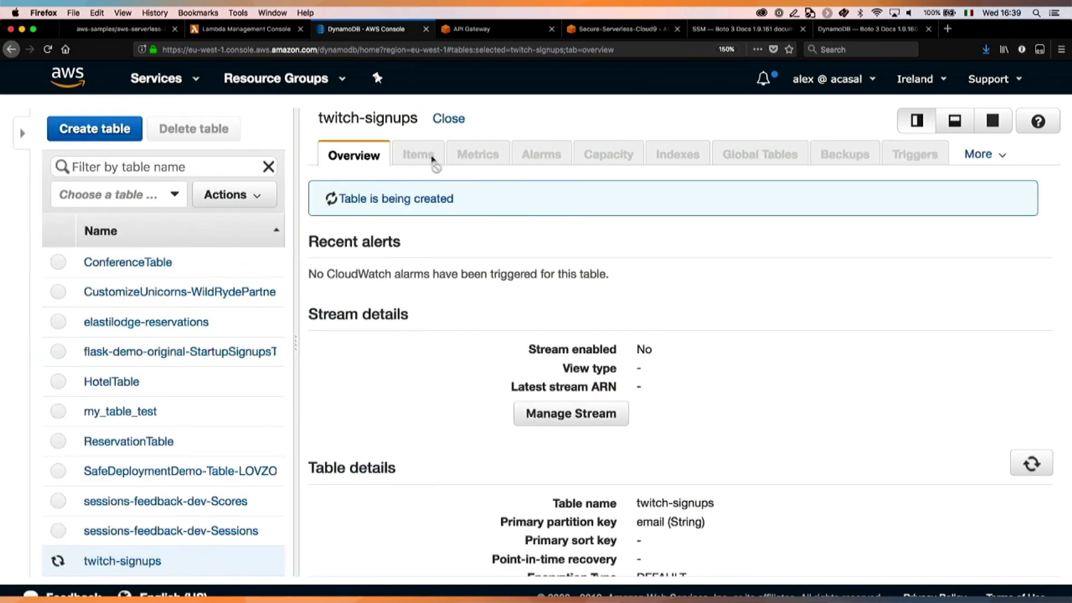
left_click_drag(319, 119, 419, 119)
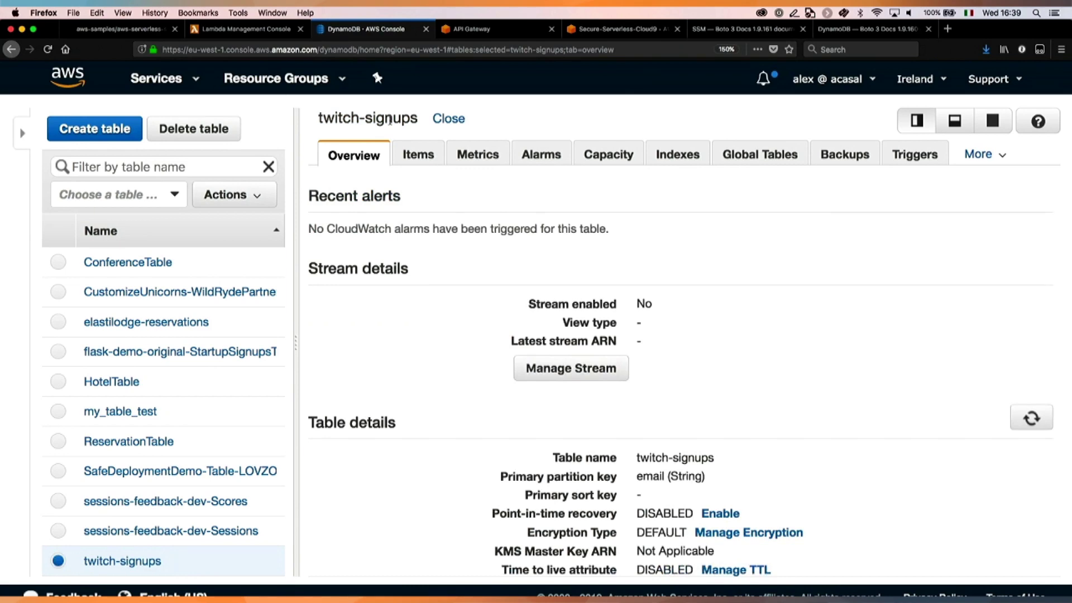
scroll(676, 415, "down", 5)
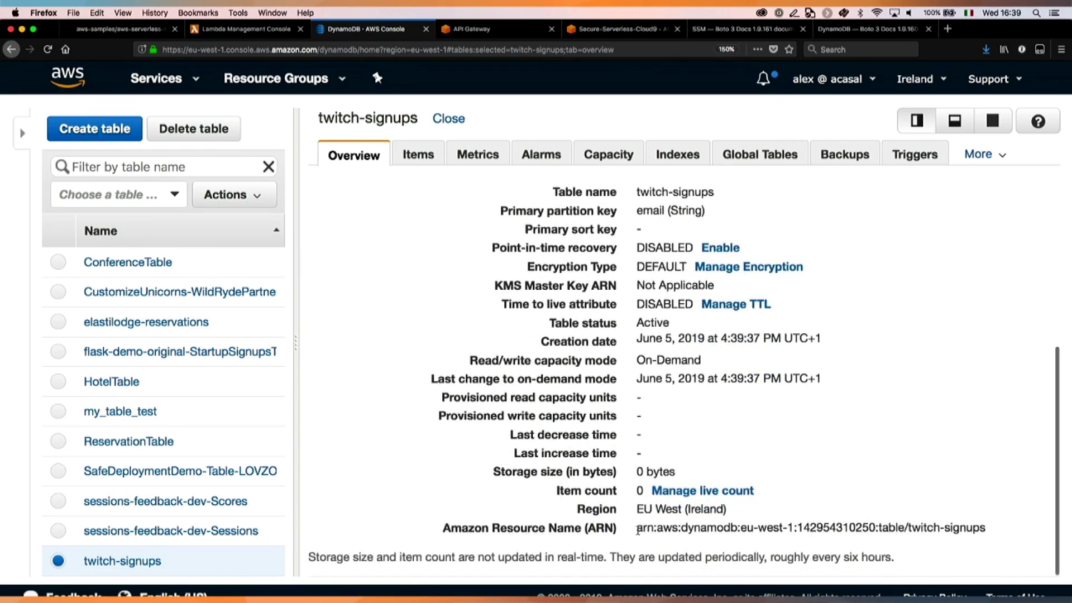
left_click_drag(638, 531, 989, 535)
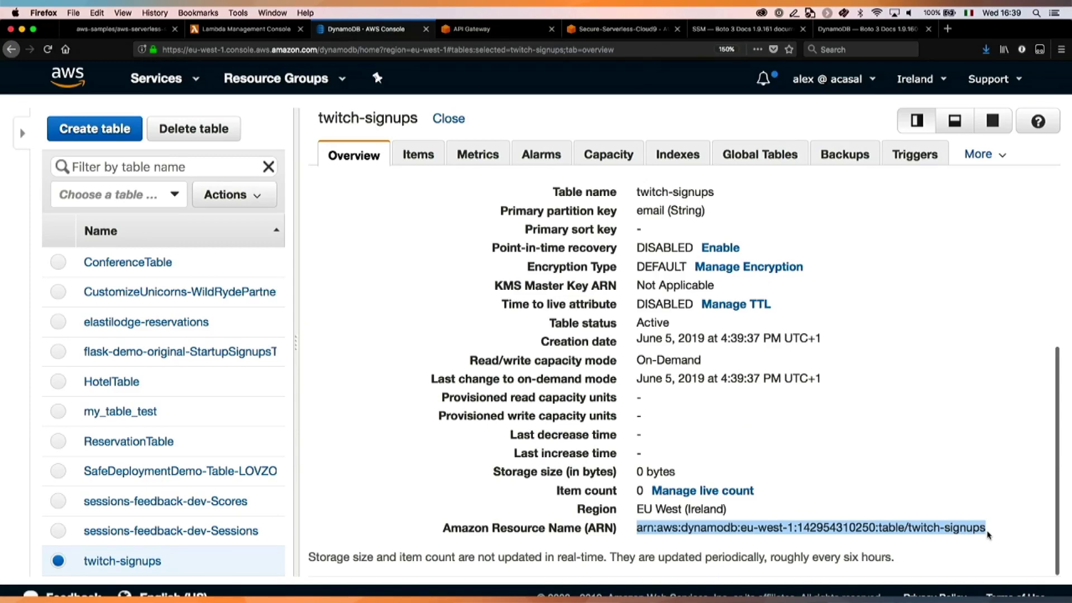
scroll(530, 270, "up", 5)
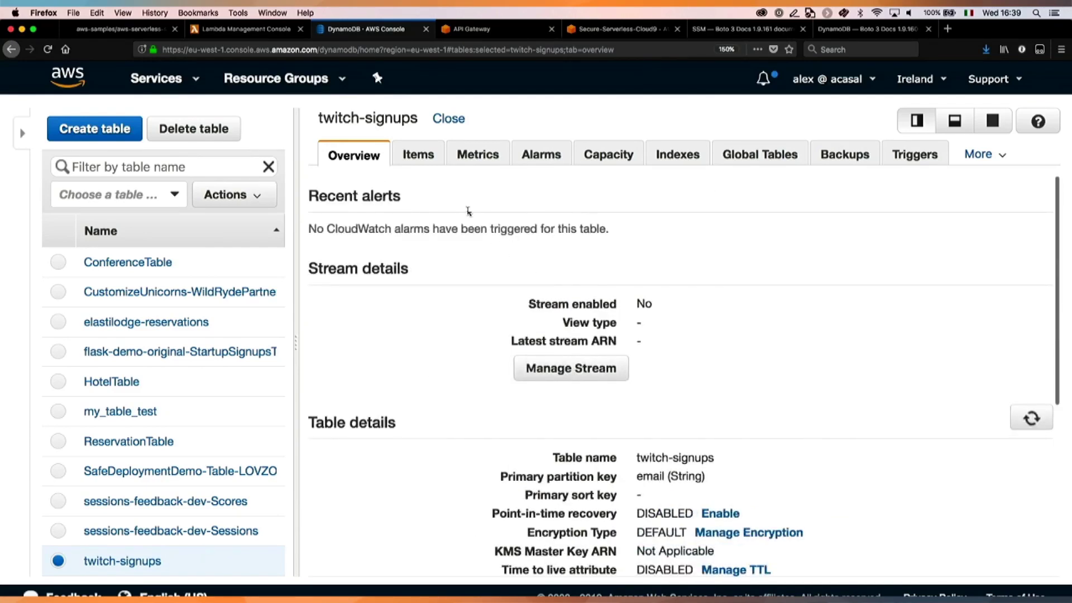
triple_click(333, 118)
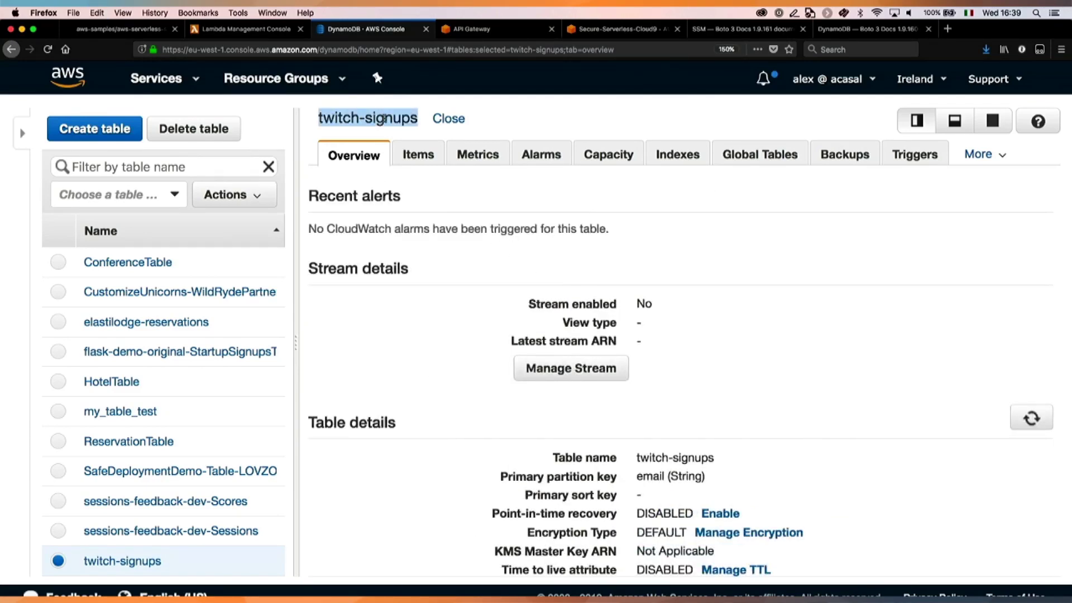
Step: Switch to the Lambda function, add table_name = "twitch-signups" below the json import and save the file
key("ctrl+shift+Tab")
scroll(400, 318, "up", 5)
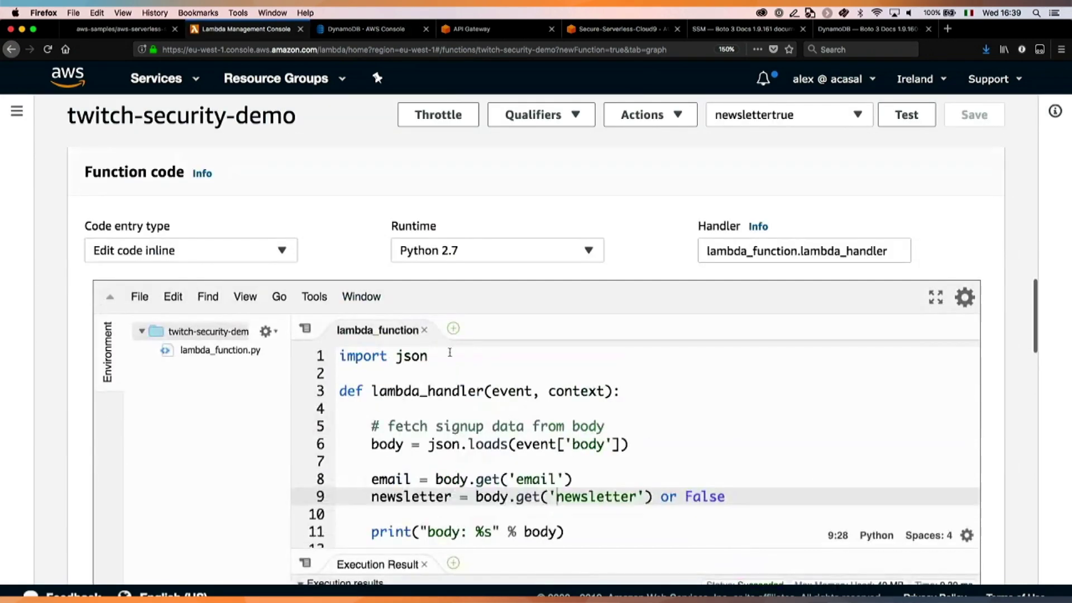
left_click(450, 355)
key("Return")
key("Return")
type("table_name")
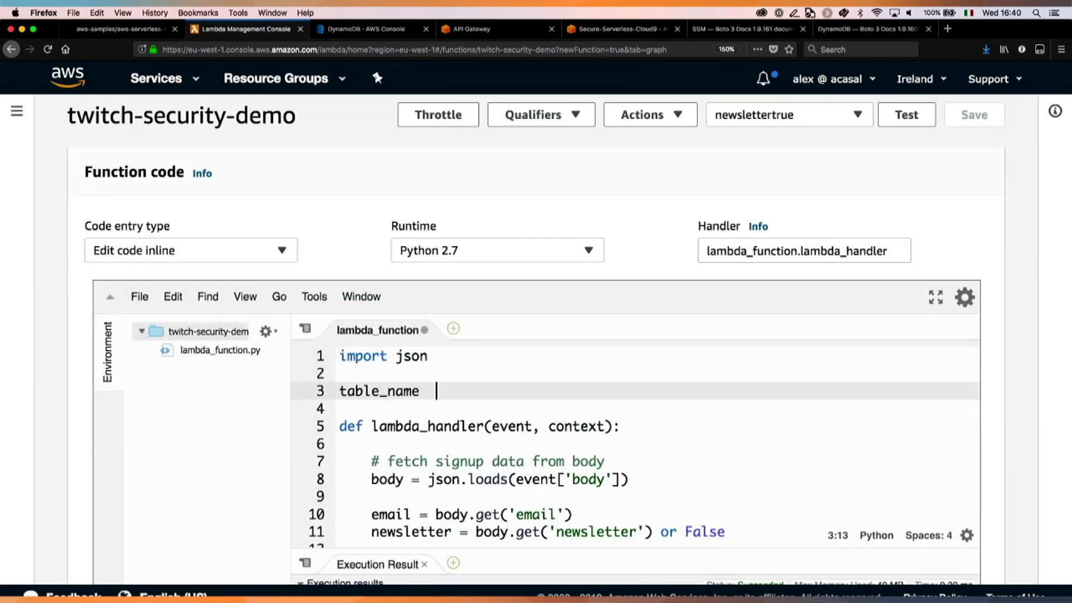
key("BackSpace")
type("=\"twitch-signups")
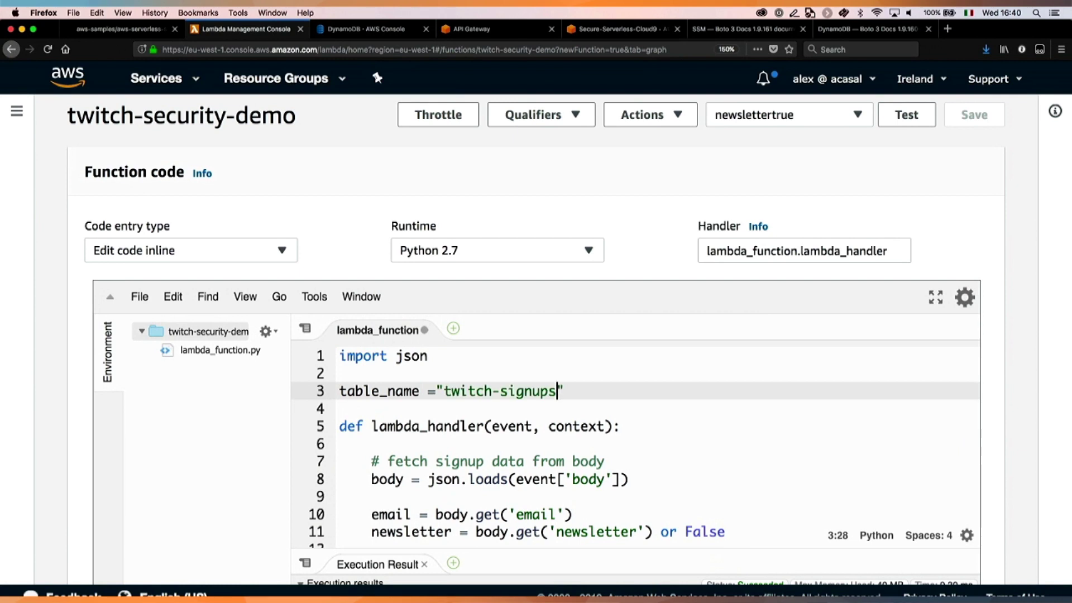
key("Left")
key("Left")
key("Left")
key("Left")
key("Left")
key("Left")
key("Left")
key("Left")
key("Left")
key("Left")
key("Left")
key("Left")
key("Left")
key("Left")
key("Left")
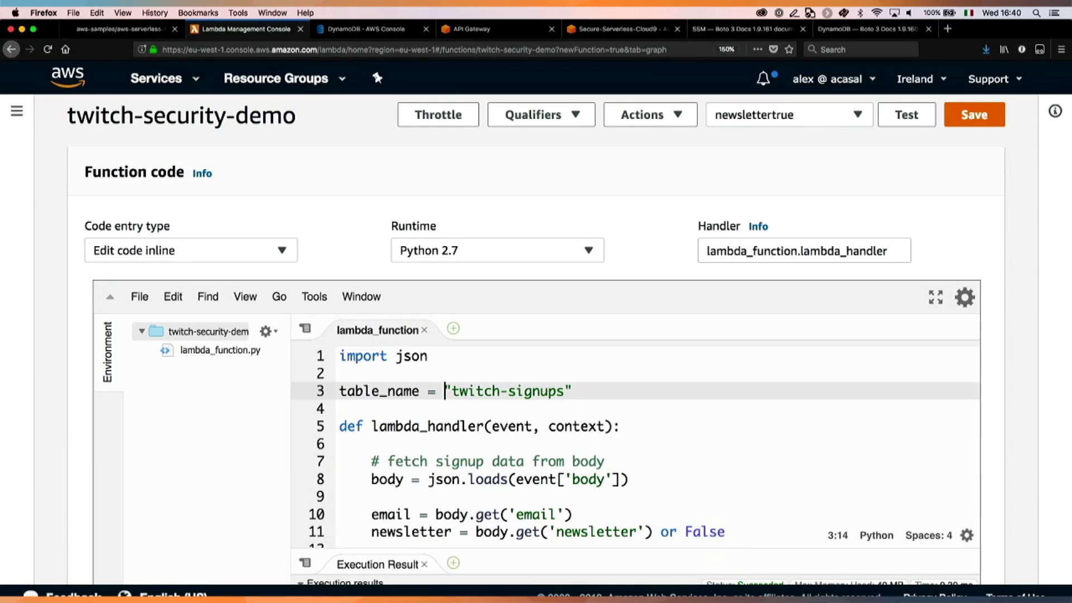
left_click(605, 391)
key("super+s")
Step: Copy the table name from the code and add an environment variable TABLE_NAME with the value twitch-signups
left_click(442, 390, "shift")
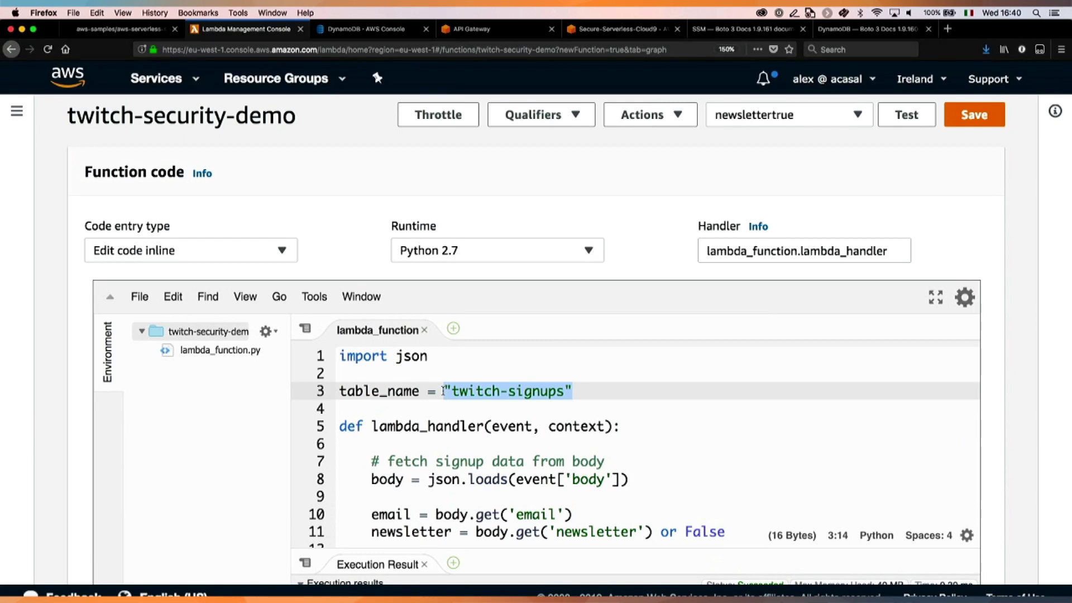
left_click(565, 390)
left_click_drag(565, 390, 451, 391)
key("super+c")
scroll(92, 516, "down", 10)
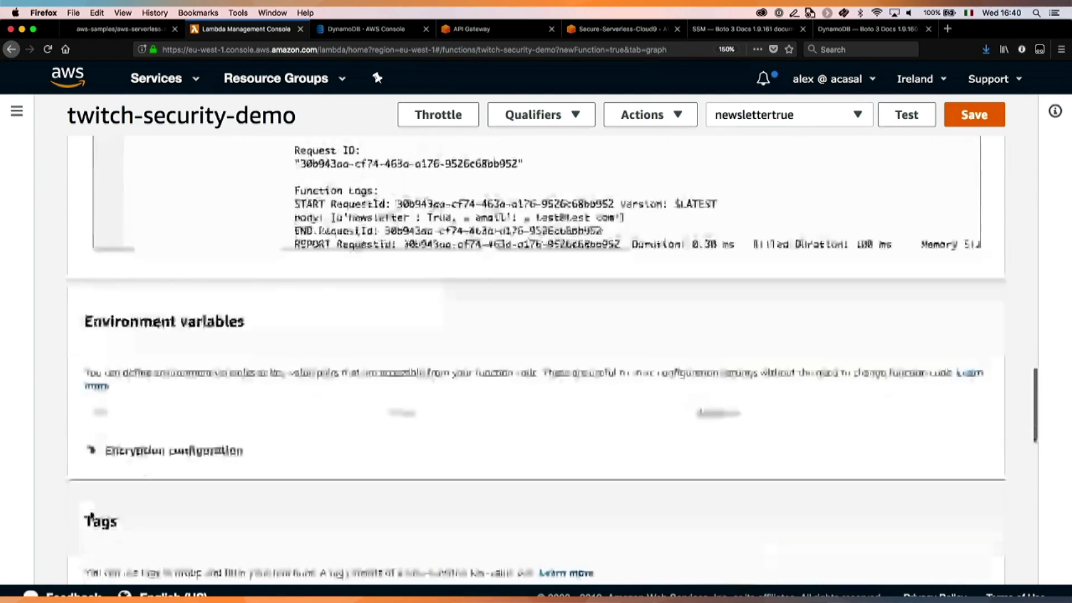
left_click(154, 388)
type("TABLE")
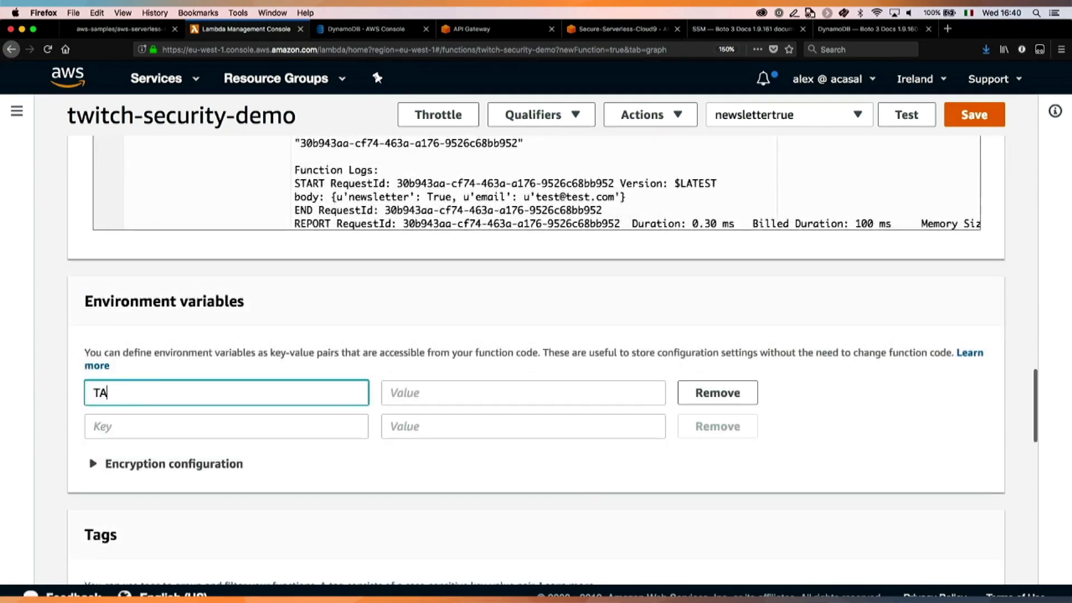
key("BackSpace")
type("E_NAME")
key("Tab")
key("super+v")
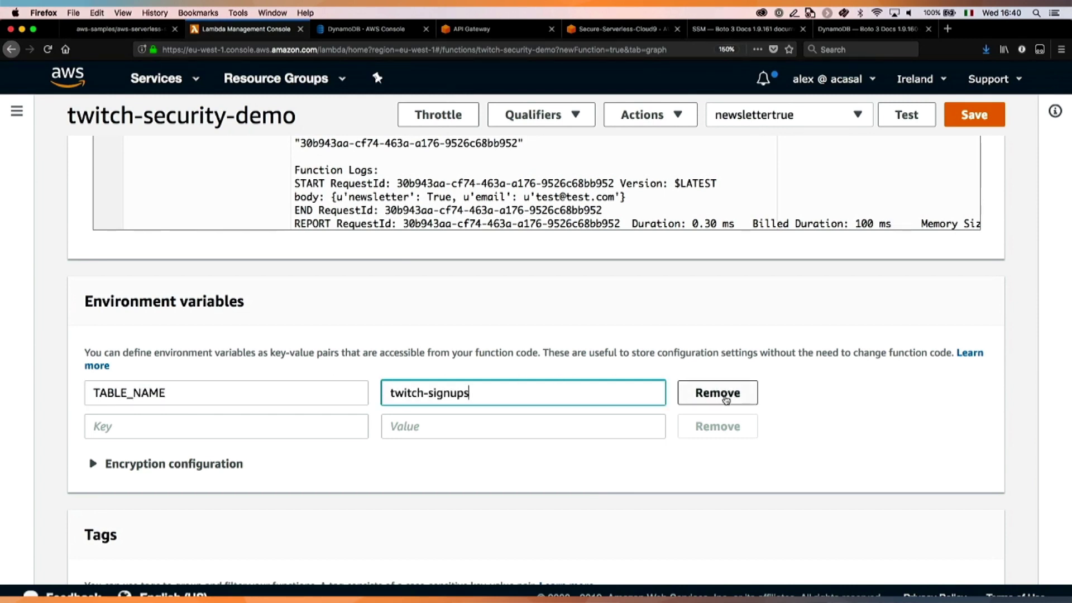
double_click(116, 391)
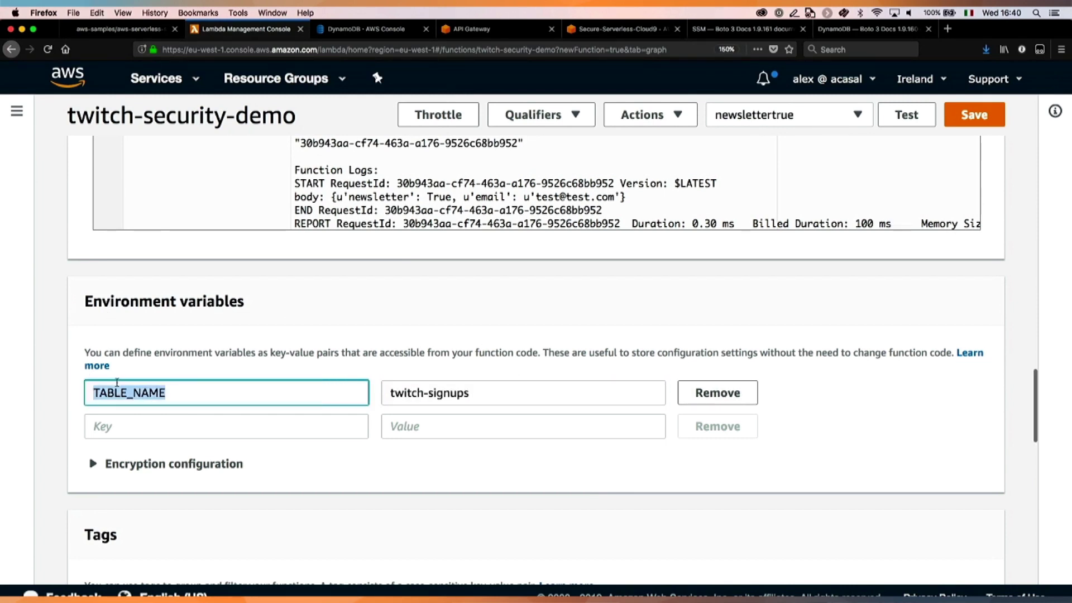
Step: Add import os below import json in the function code and save the file
scroll(65, 332, "up", 10)
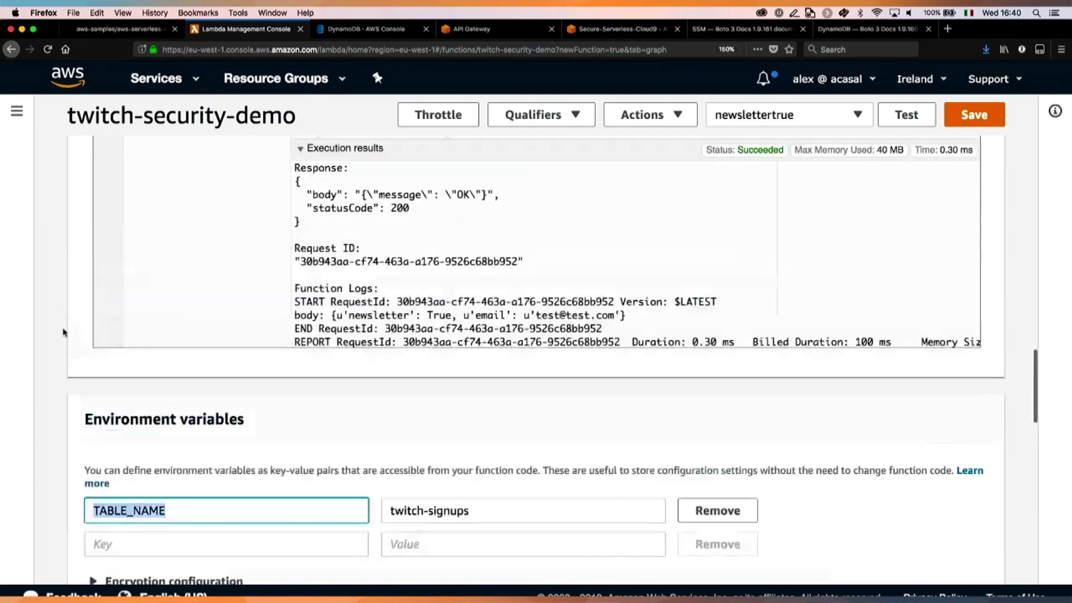
left_click(441, 241)
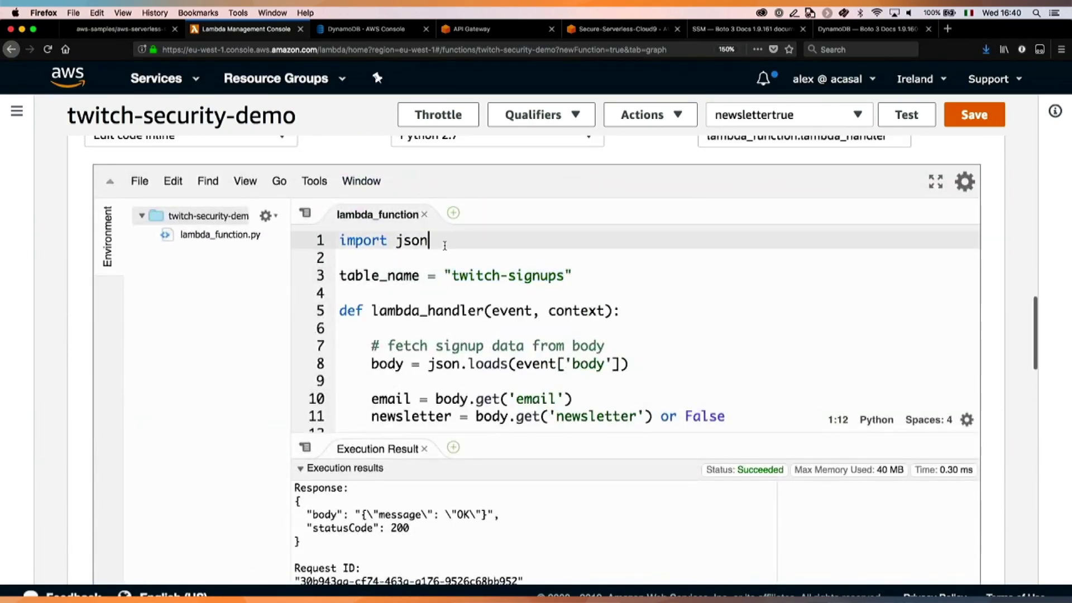
key("Return")
type("IMPORT")
key("BackSpace")
key("BackSpace")
key("BackSpace")
key("BackSpace")
key("BackSpace")
key("BackSpace")
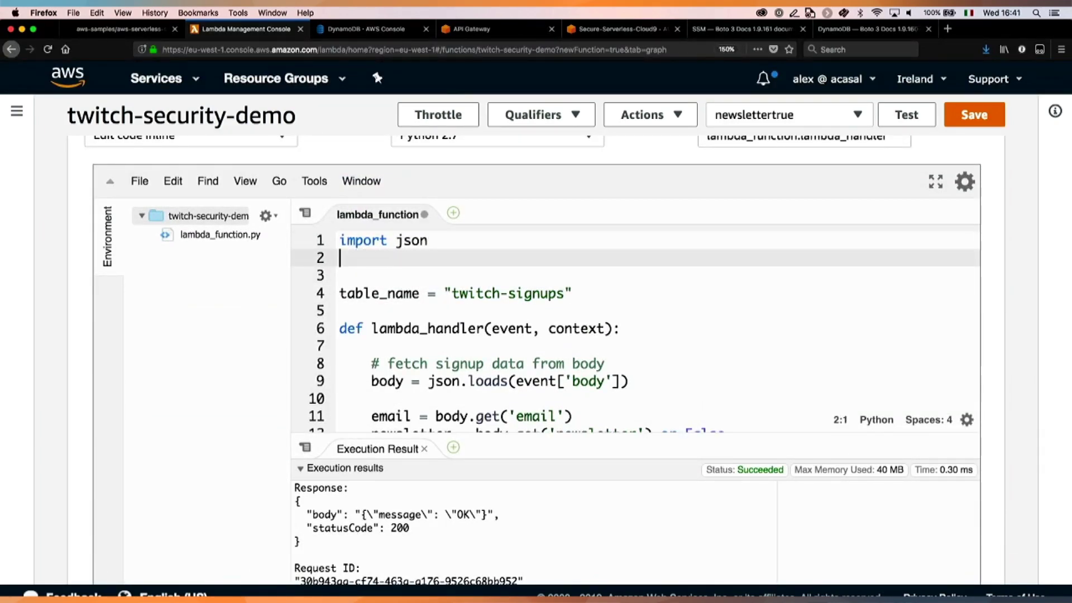
type("import os")
key("super+s")
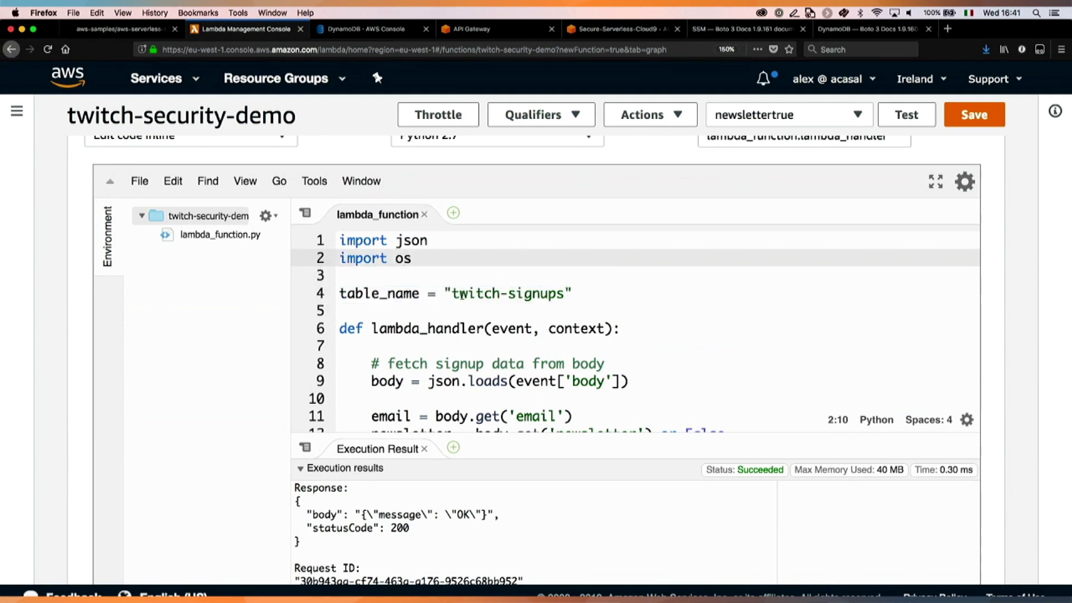
Step: Replace the hard-coded table name with os.environ['TABLE_NAME'] and save the file
left_click(446, 294)
key("shift+End")
type("os.e")
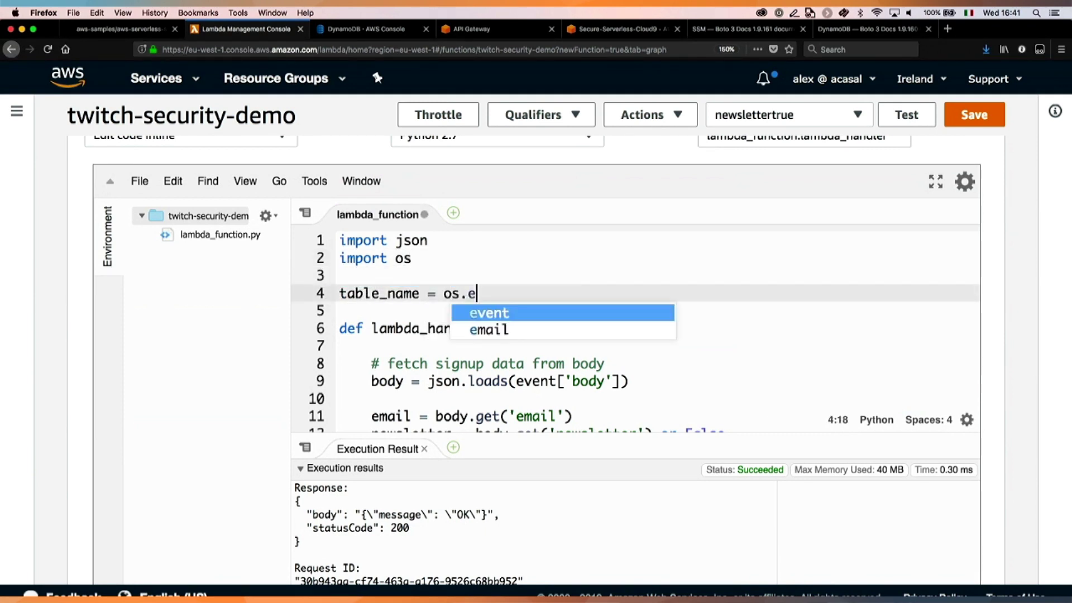
type("nviron")
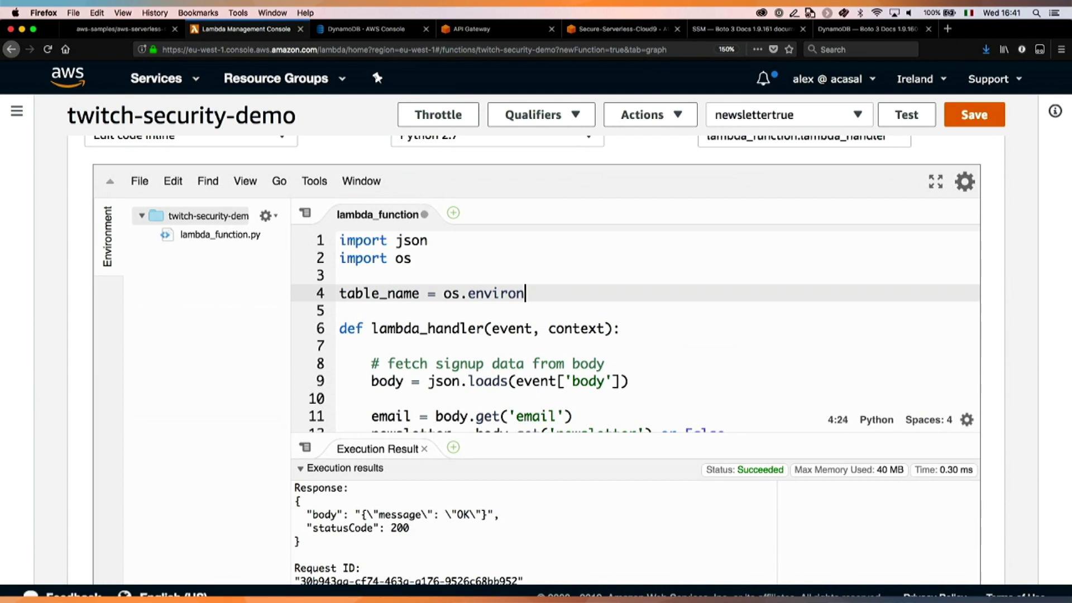
type("['TABLE_NAME")
key("super+s")
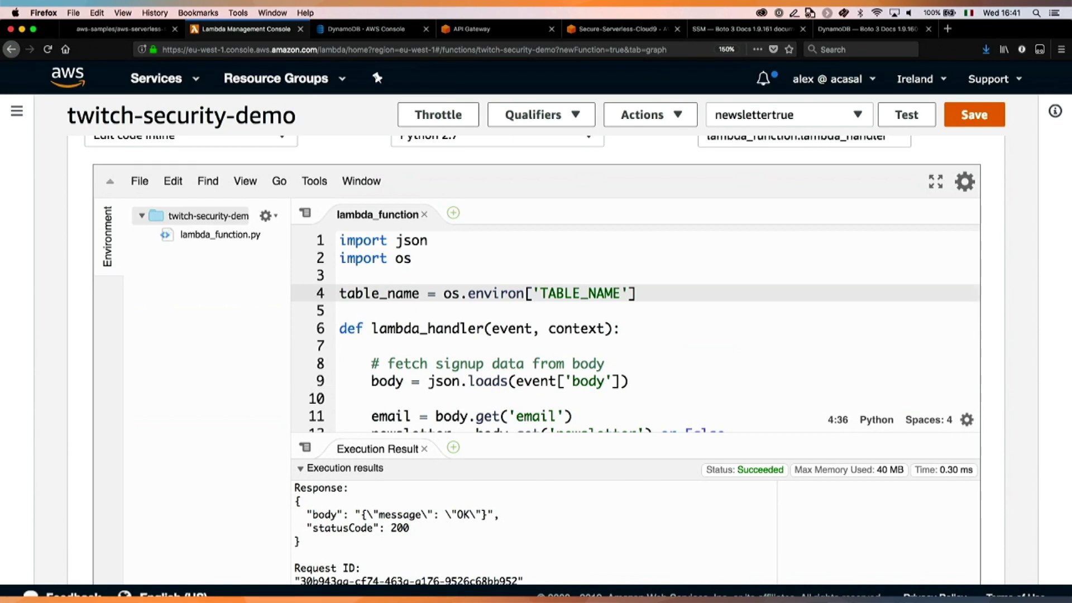
Step: Save the Lambda function and run it with the newslettertrue test event
left_click(637, 294)
left_click(980, 118)
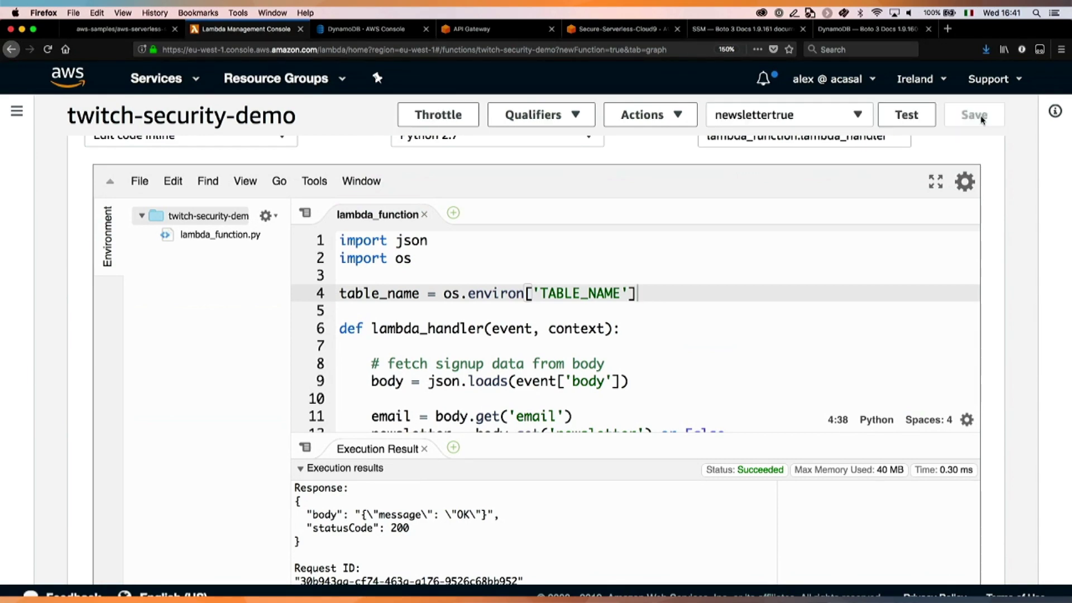
left_click(923, 122)
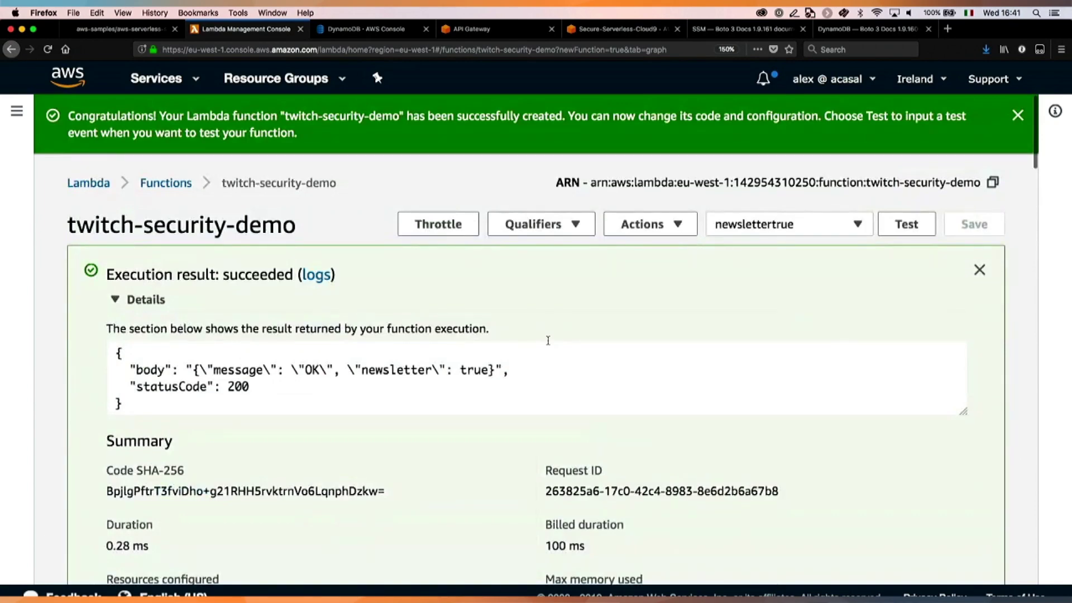
Step: Add print("using table %s" % table_name) below the body print statement in the function code and save the file
scroll(548, 340, "down", 15)
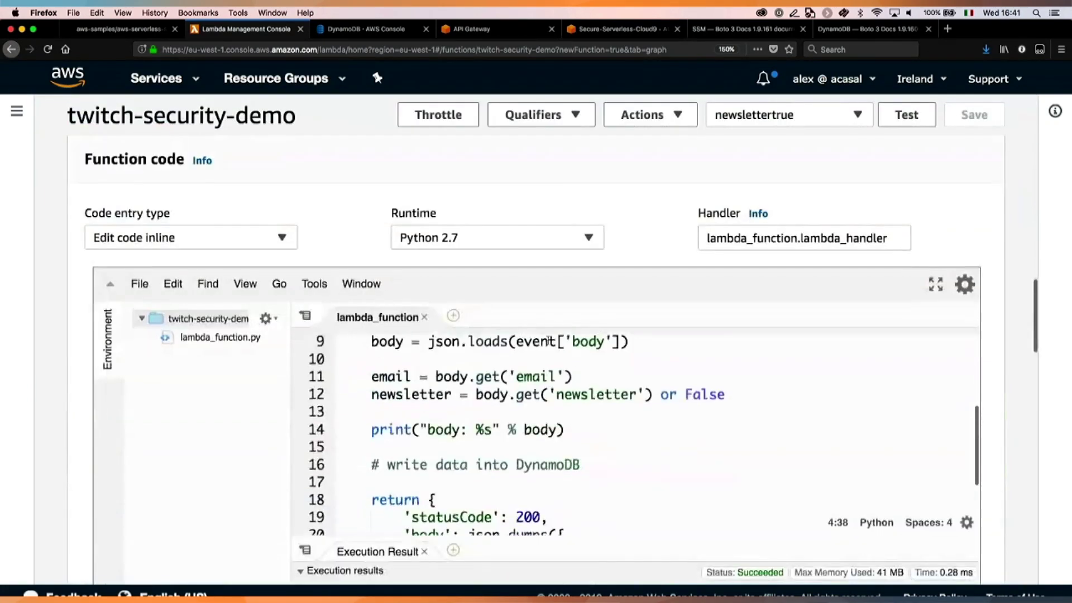
scroll(548, 340, "down", 1)
scroll(548, 341, "up", 2)
left_click(582, 446)
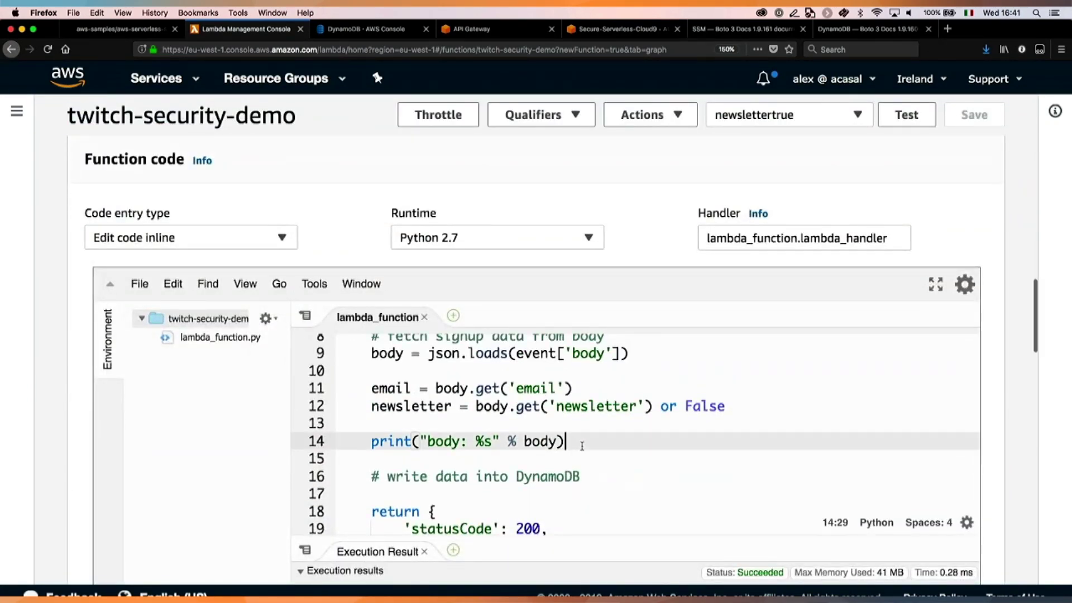
key("Return")
type("print")
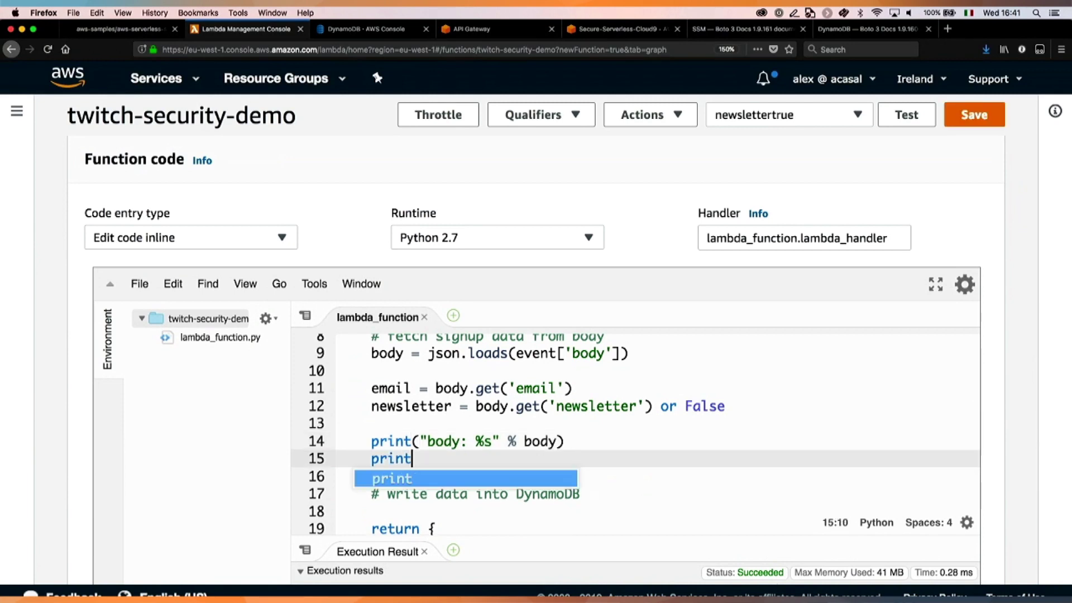
type("(\"usinfg ta")
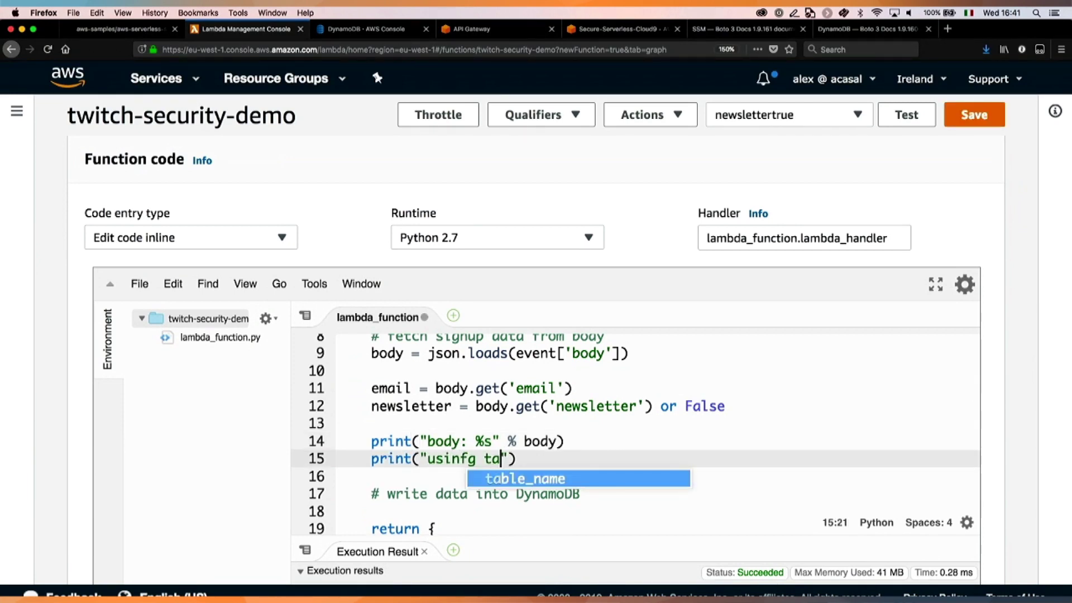
key("BackSpace")
key("BackSpace")
key("BackSpace")
key("BackSpace")
key("BackSpace")
type("g table %")
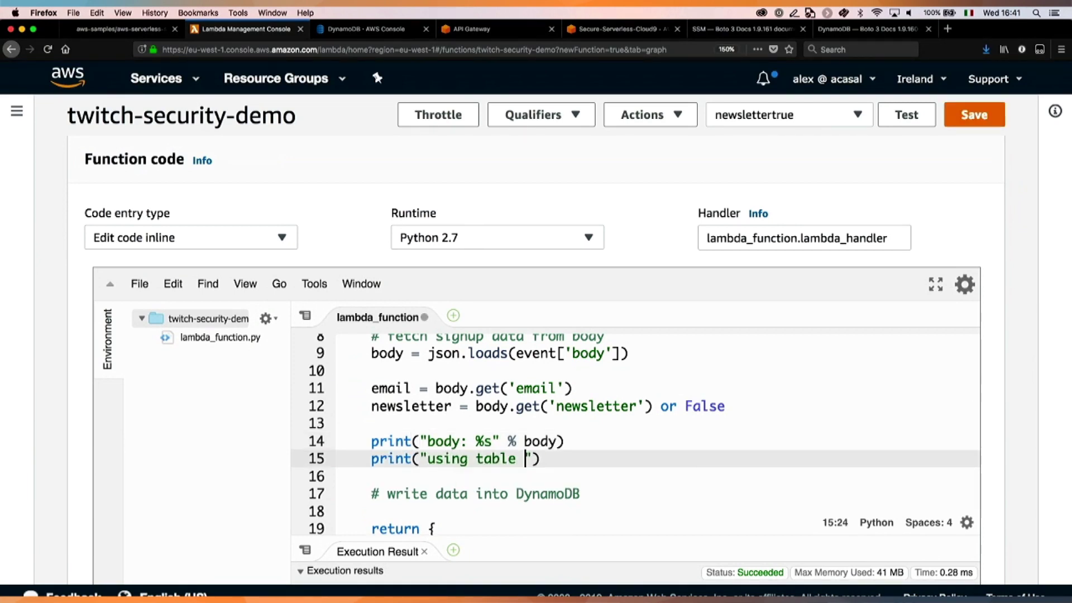
type("s\" % table")
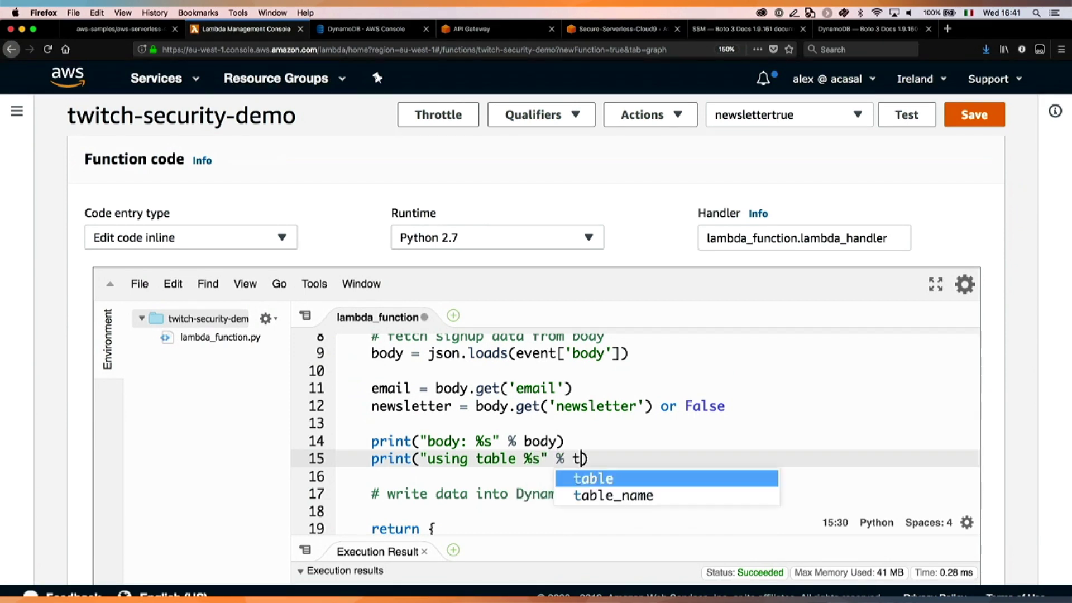
key("Down")
key("Return")
key("End")
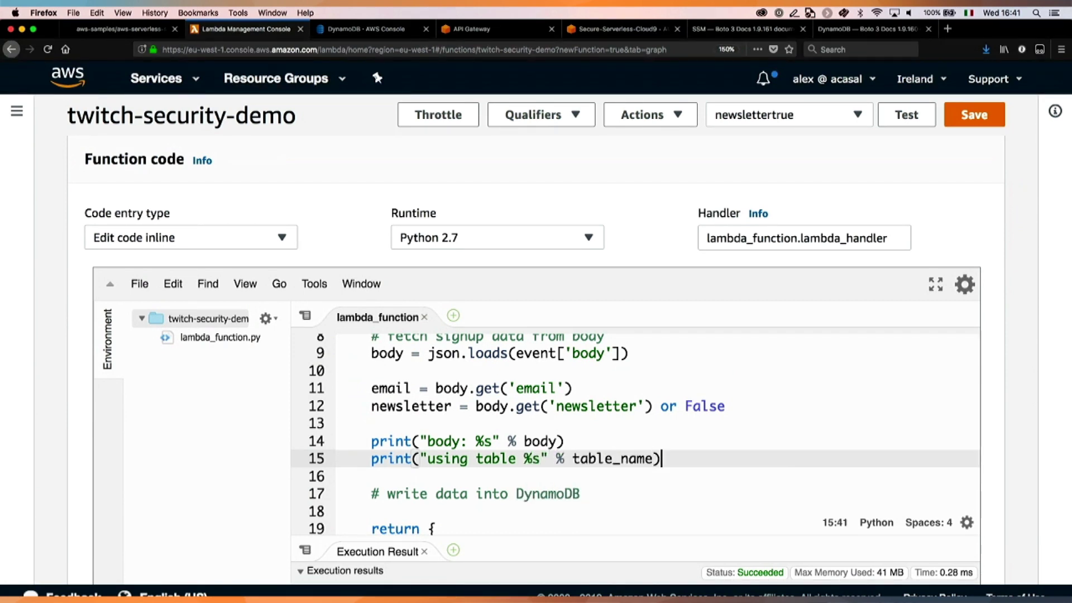
Step: Save the Lambda function and run the newslettertrue test to bring up its log output
left_click(976, 119)
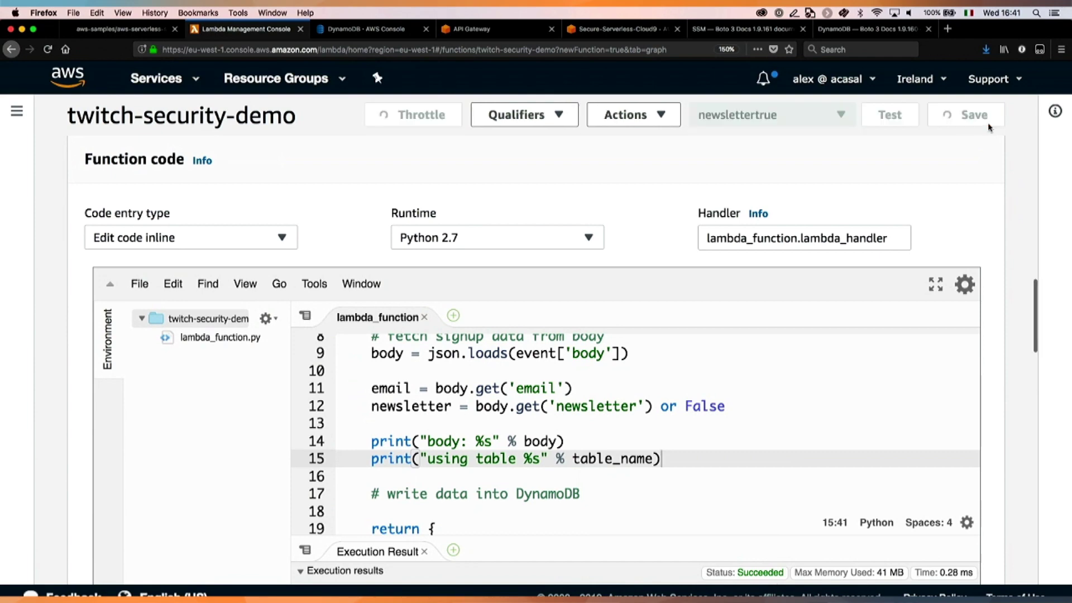
left_click(907, 115)
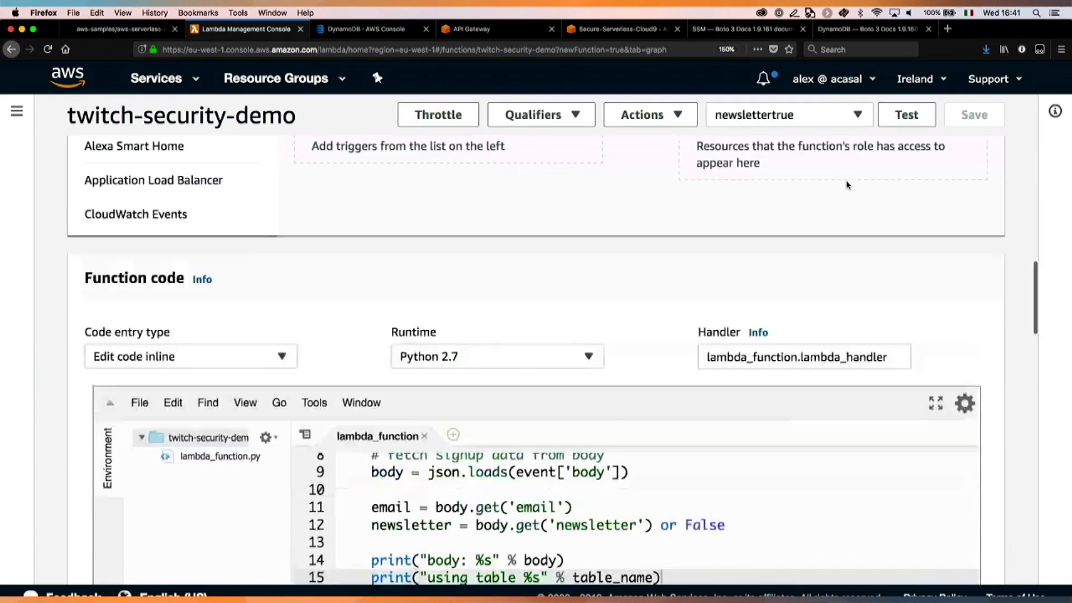
scroll(407, 436, "down", 5)
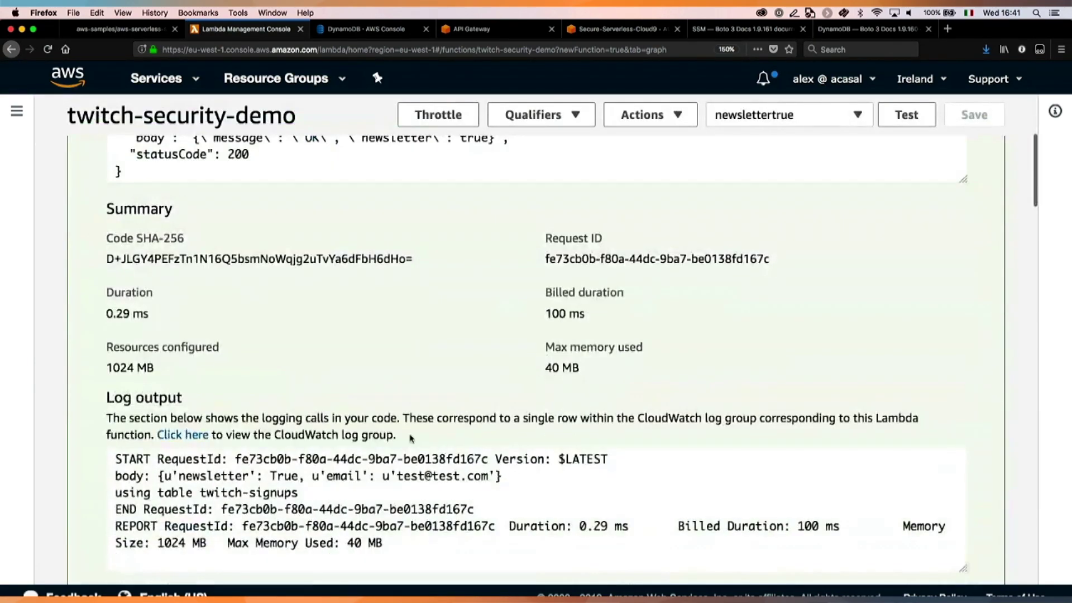
Step: Check the table line in the log output and copy the table name twitch-signups from it
left_click_drag(149, 499, 301, 495)
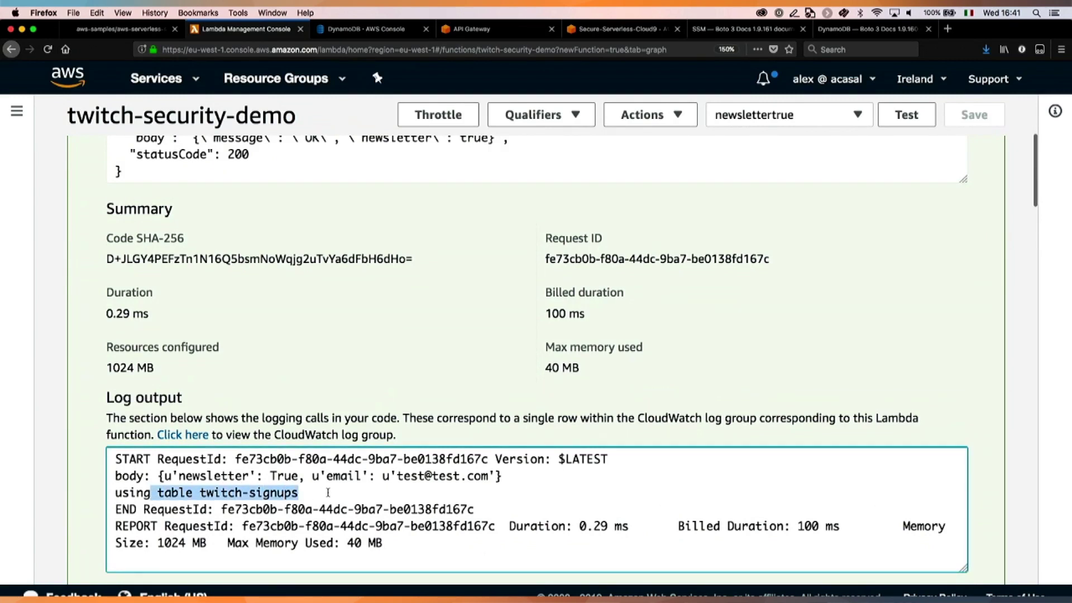
left_click(328, 492)
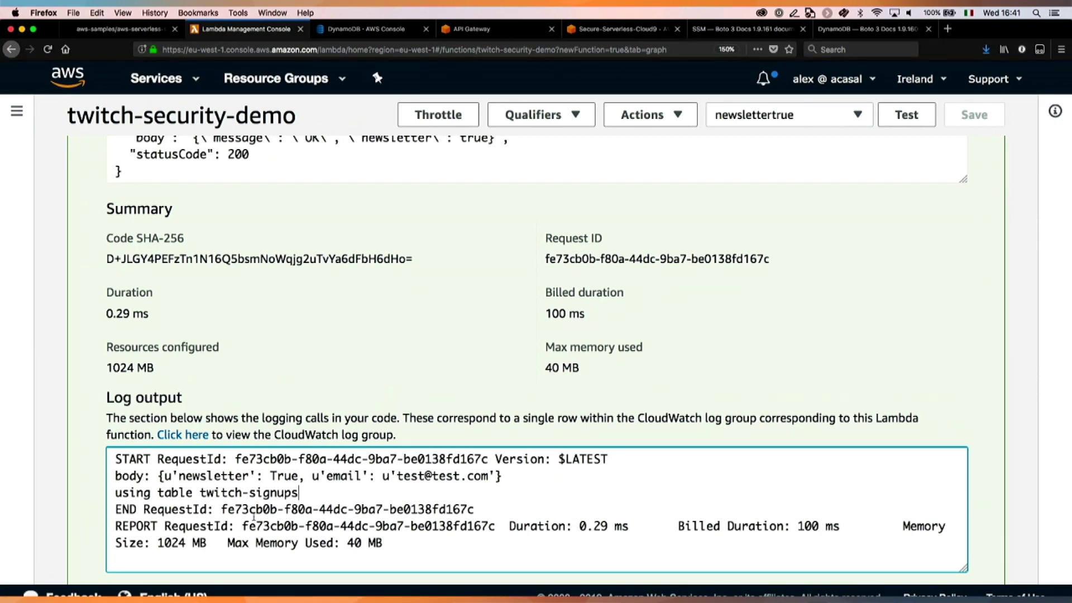
left_click(199, 495, "shift")
key("super+c")
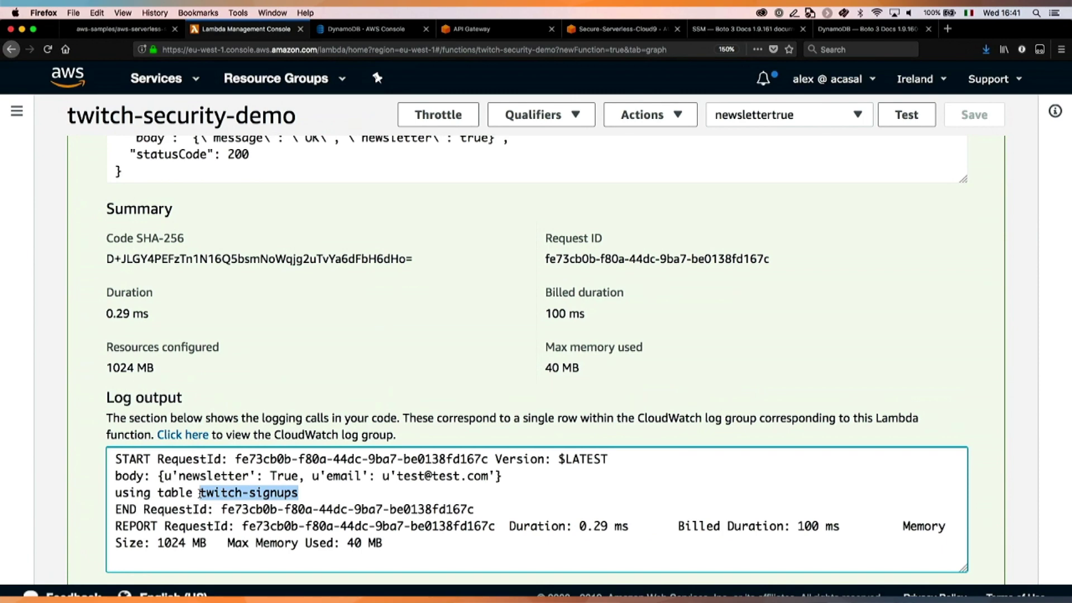
scroll(39, 451, "down", 6)
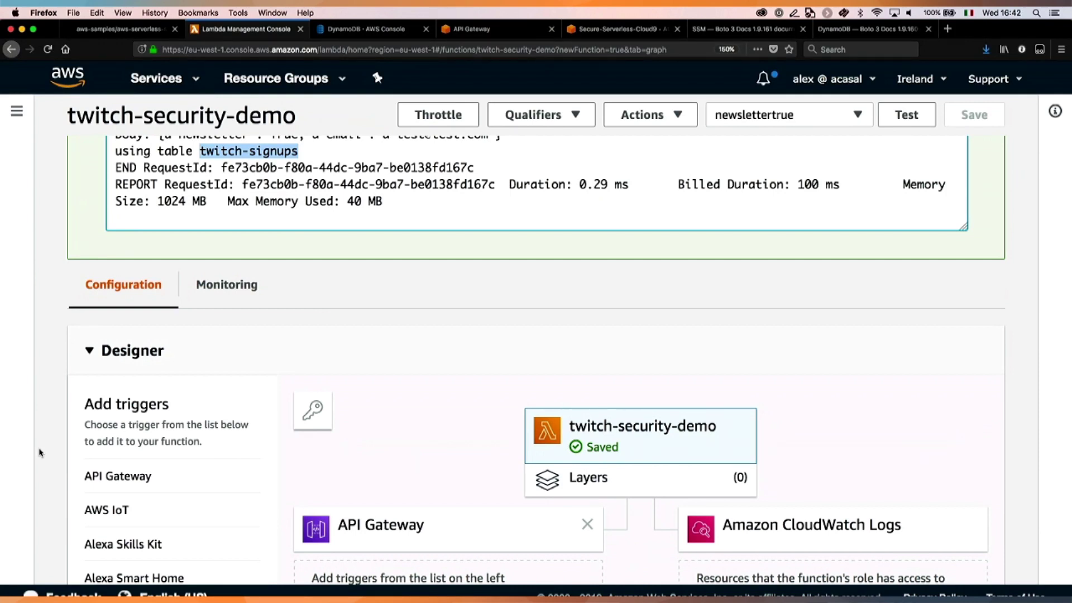
scroll(39, 453, "down", 3)
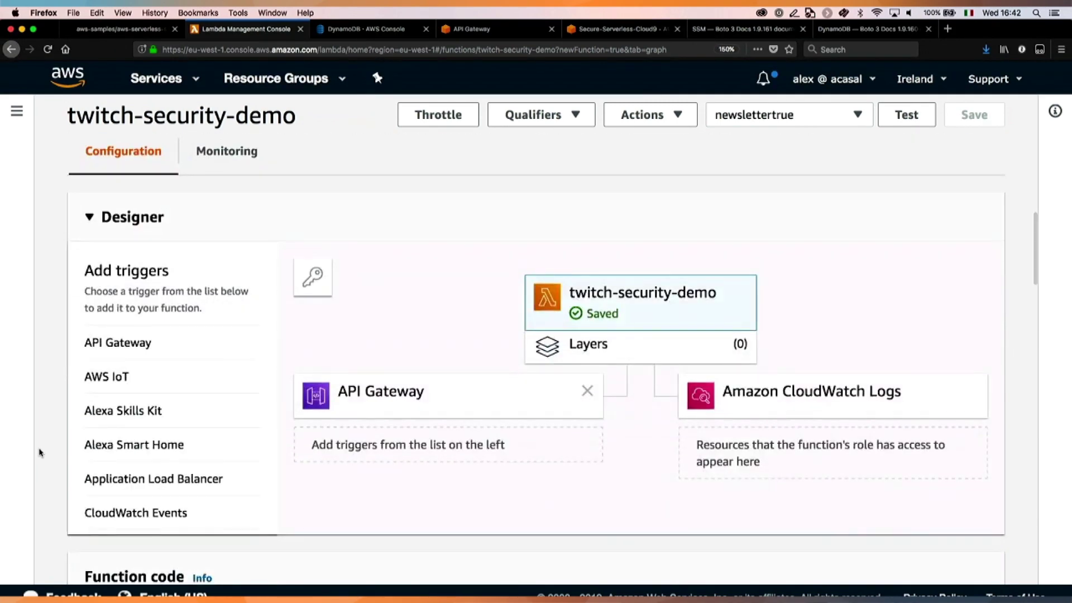
scroll(40, 452, "down", 5)
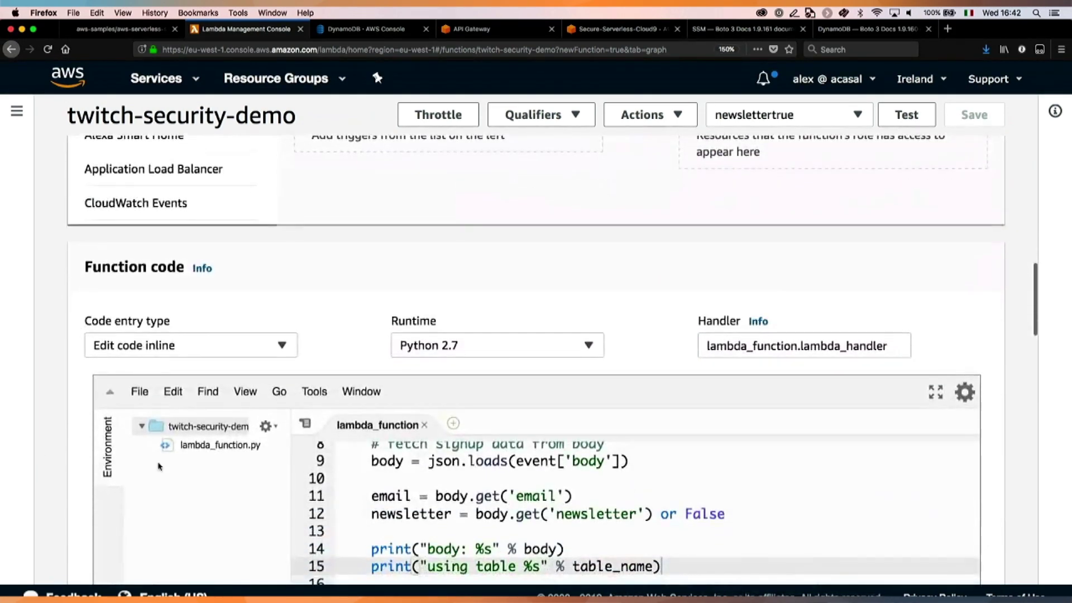
scroll(458, 501, "up", 6)
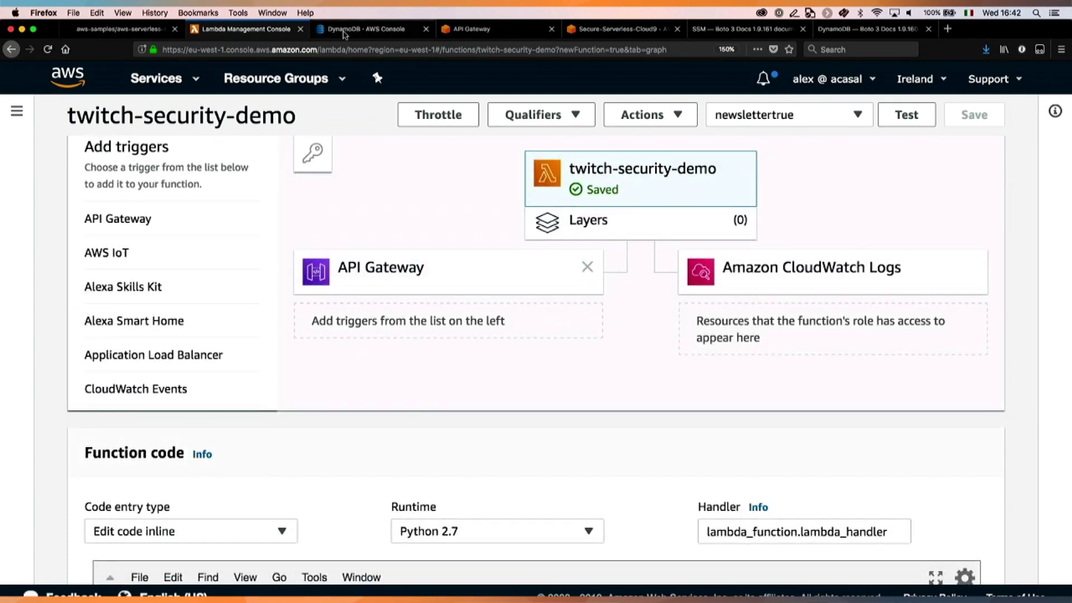
Step: Leave the API Gateway page for AWS Systems Manager and open its Parameter Store
left_click(478, 30)
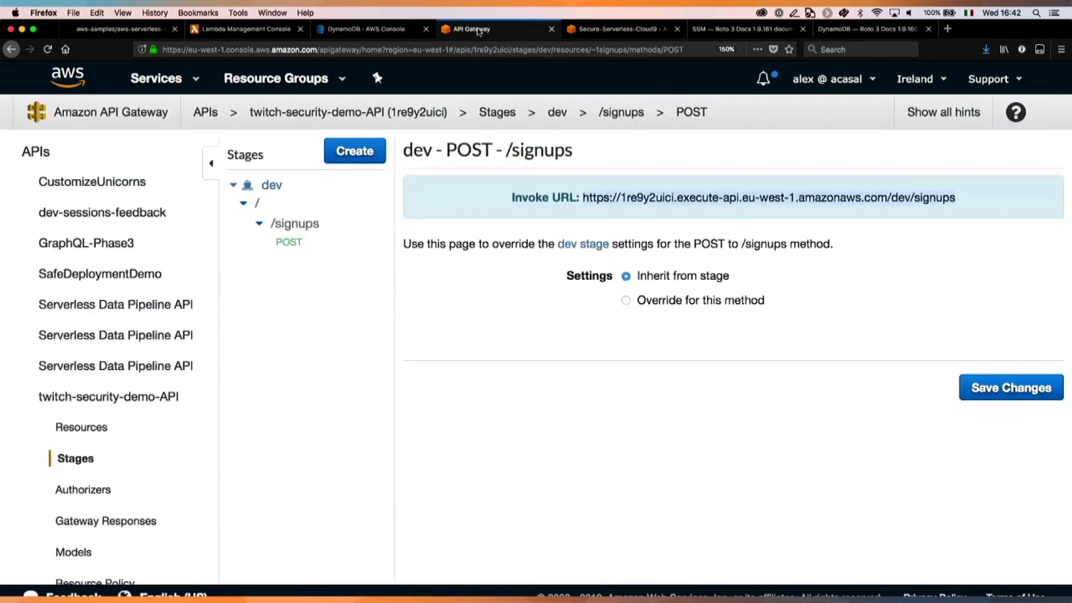
left_click(161, 89)
type("system")
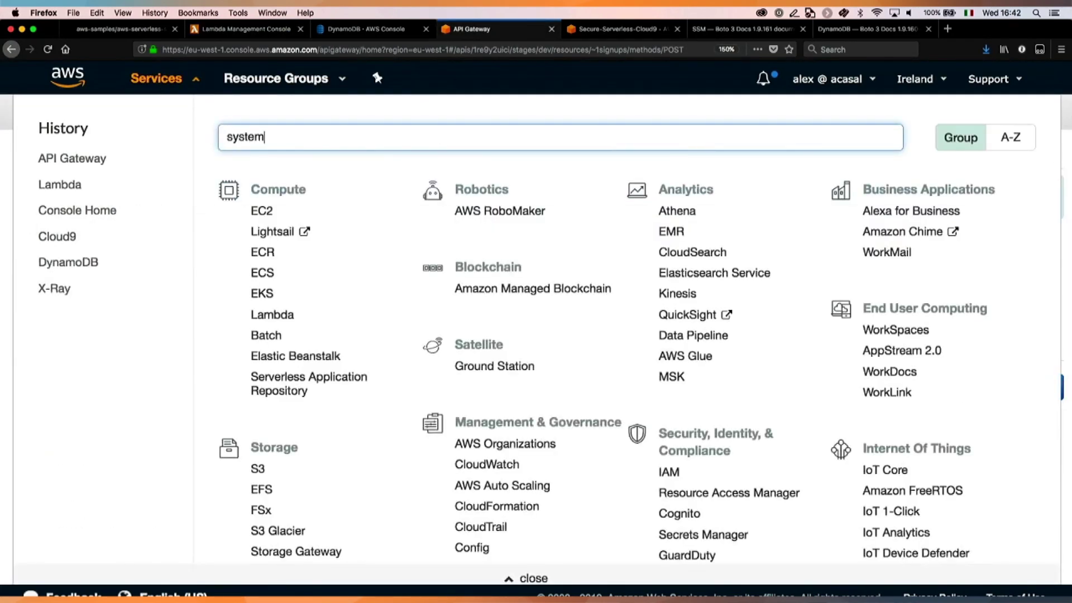
left_click(266, 167)
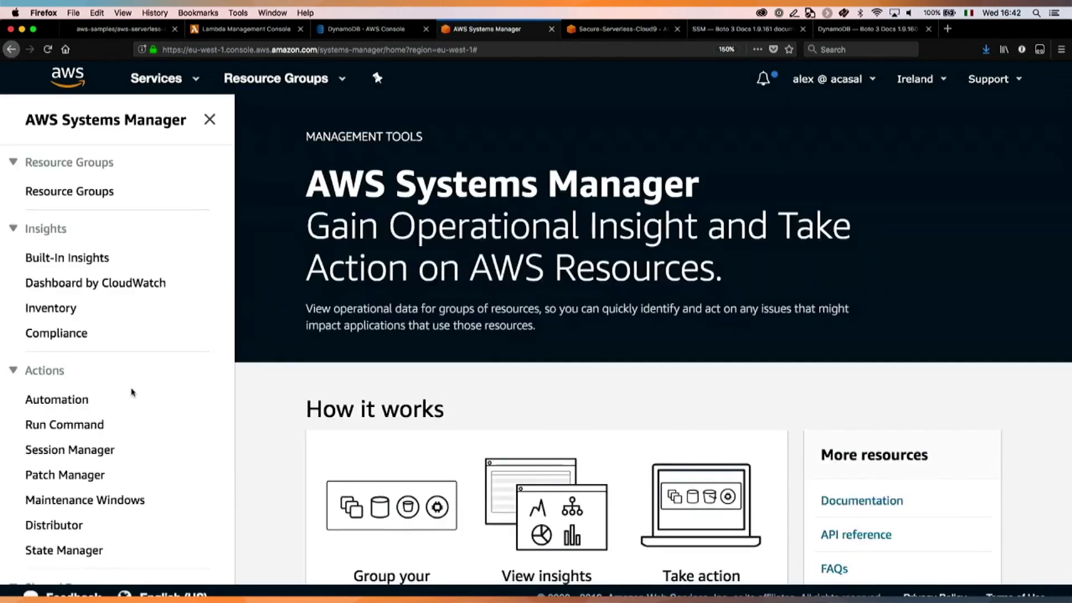
scroll(131, 390, "down", 5)
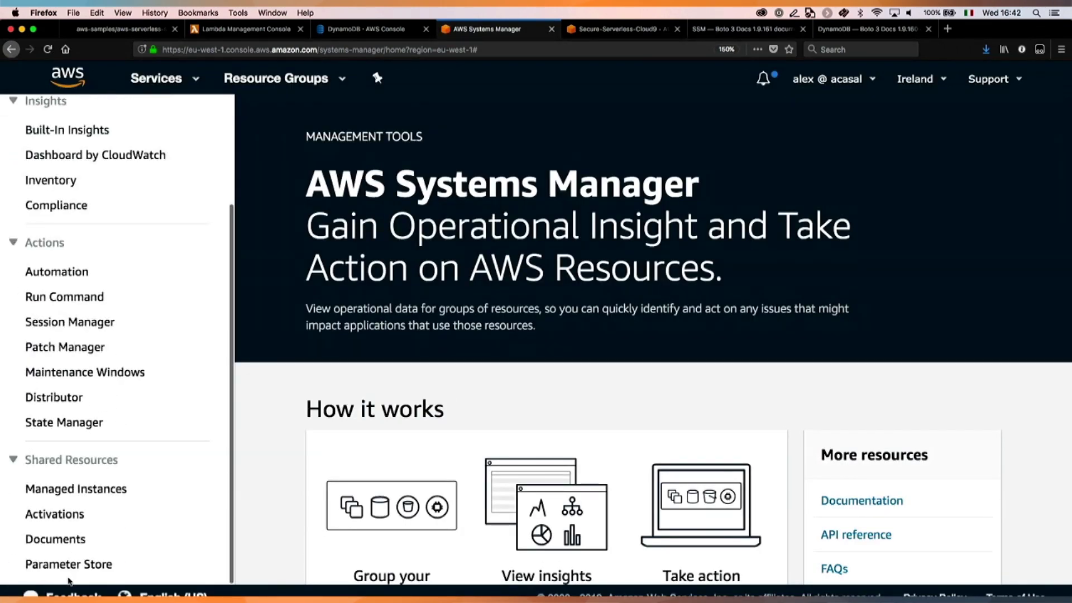
scroll(62, 447, "up", 4)
scroll(60, 447, "down", 4)
left_click(54, 566)
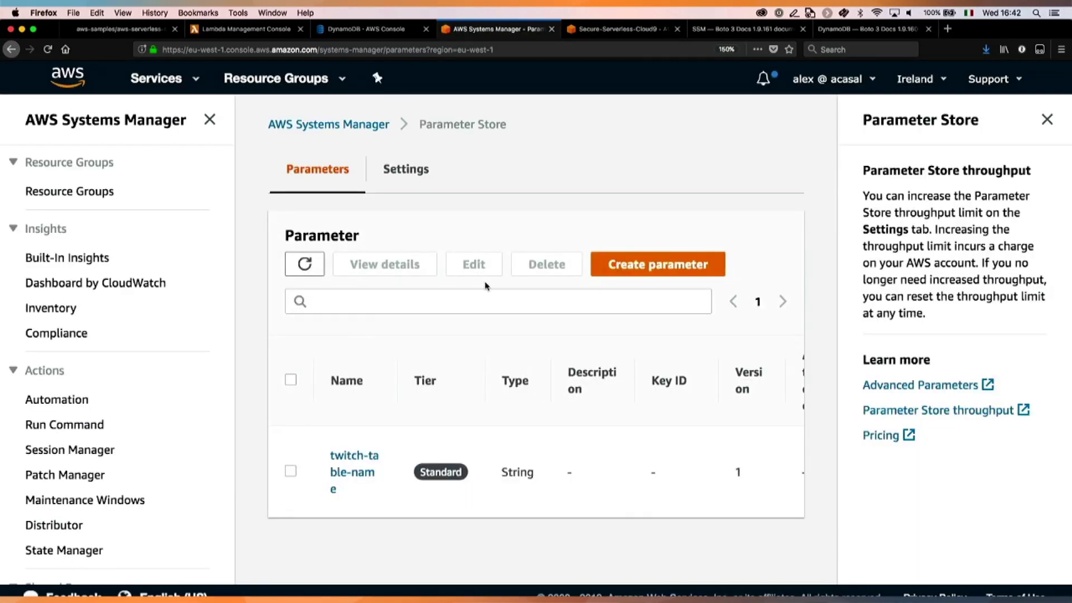
Step: Start a new parameter named twitch-table-name and keep it on the Standard tier
left_click(660, 271)
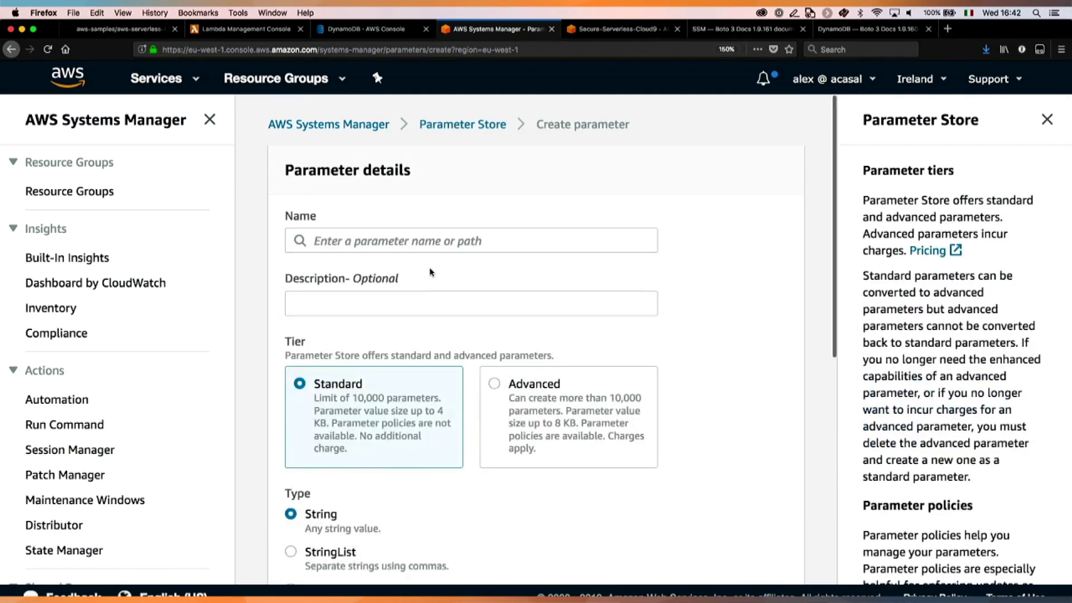
left_click(395, 246)
type("itc")
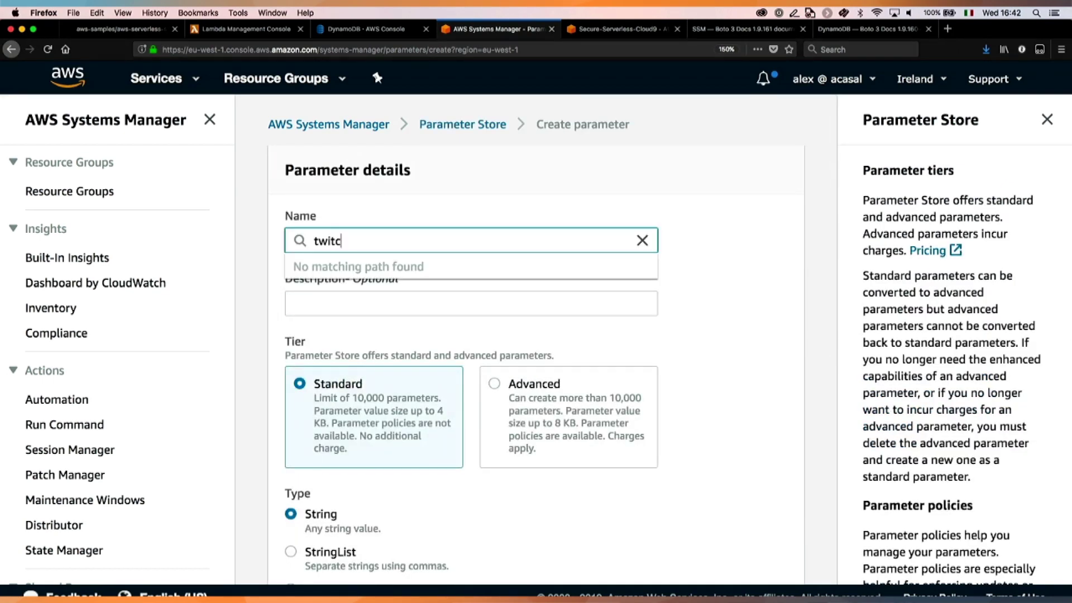
type("h-table-name")
scroll(397, 370, "down", 2)
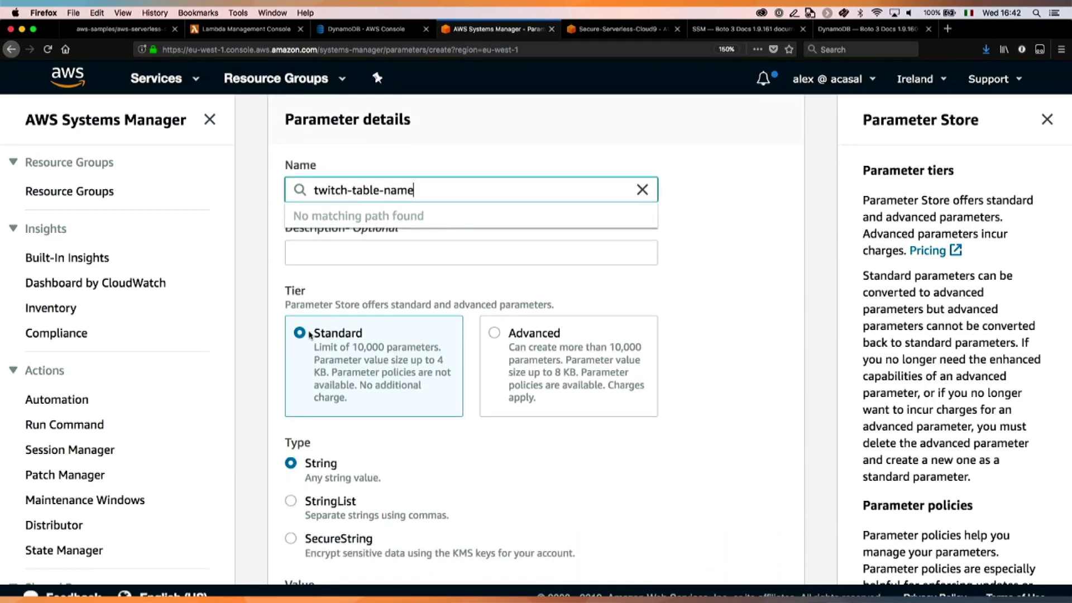
left_click(300, 334)
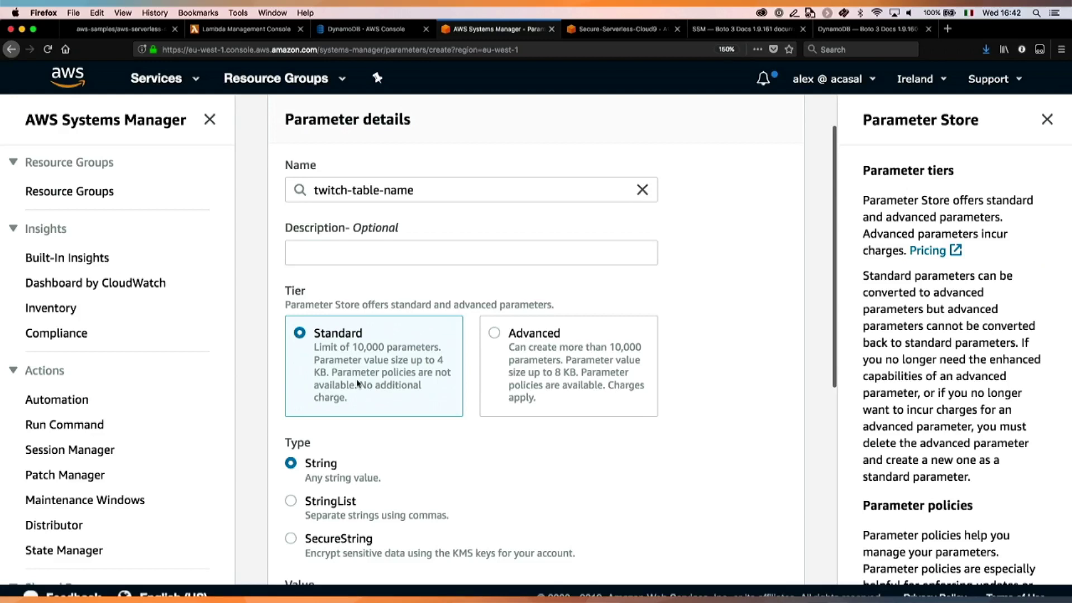
Step: Paste the copied table name twitch-signups as the value of the String-type parameter
scroll(357, 385, "down", 1)
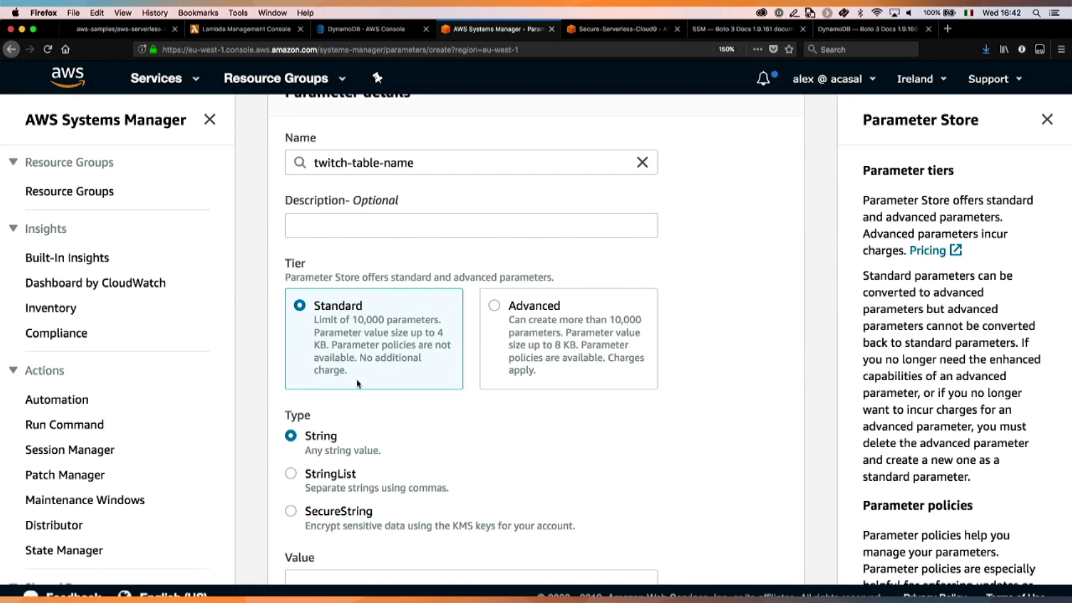
scroll(358, 384, "down", 3)
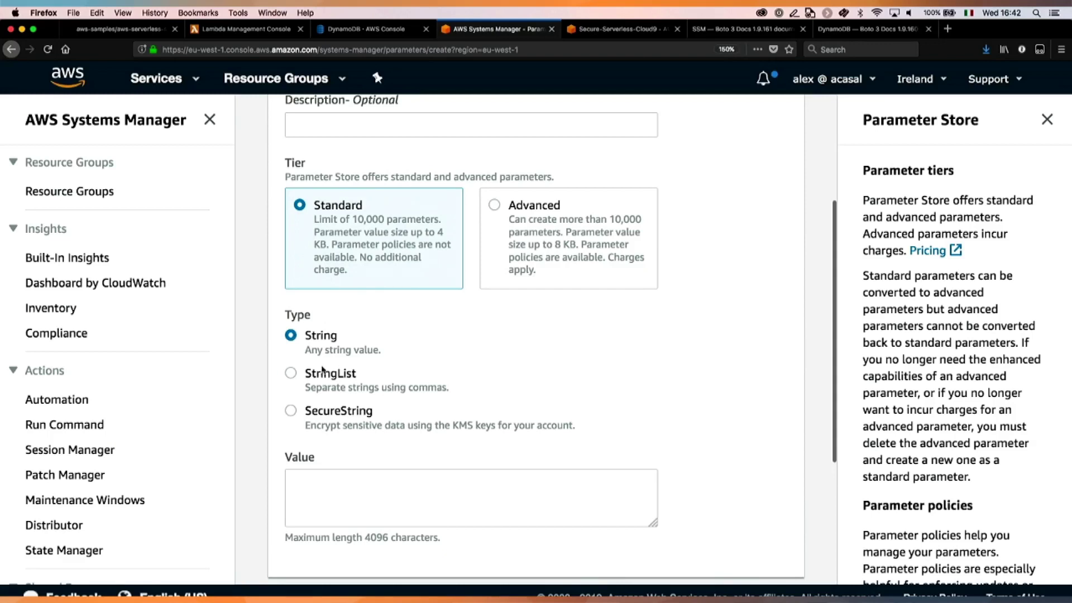
left_click(343, 497)
key("super+v")
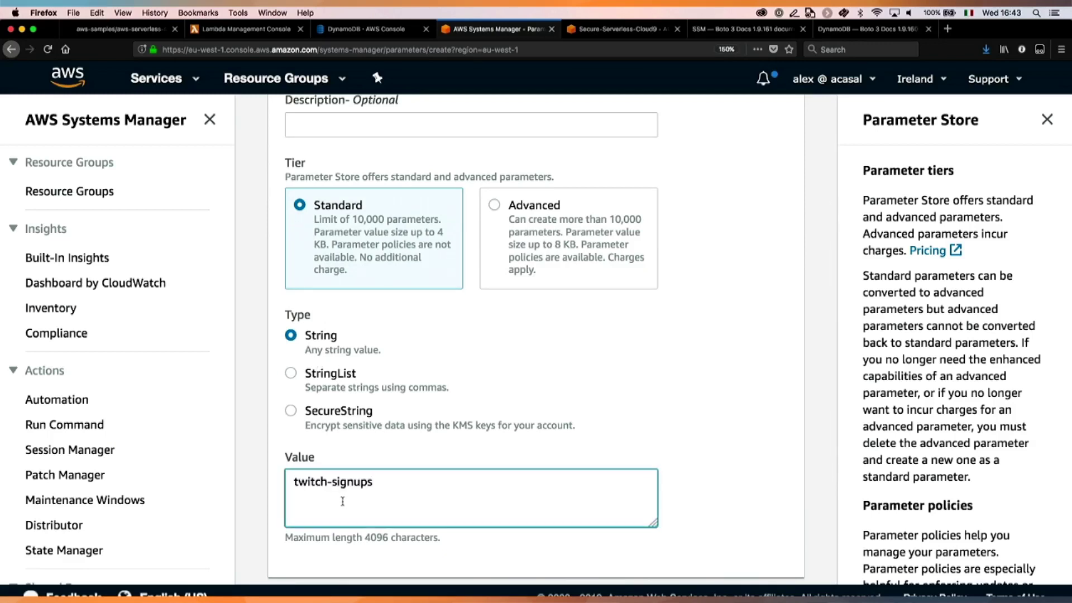
Step: Change the parameter type to SecureString with the alias/aws/ssm key and enter twitch-signups as the value to encrypt
left_click(290, 412)
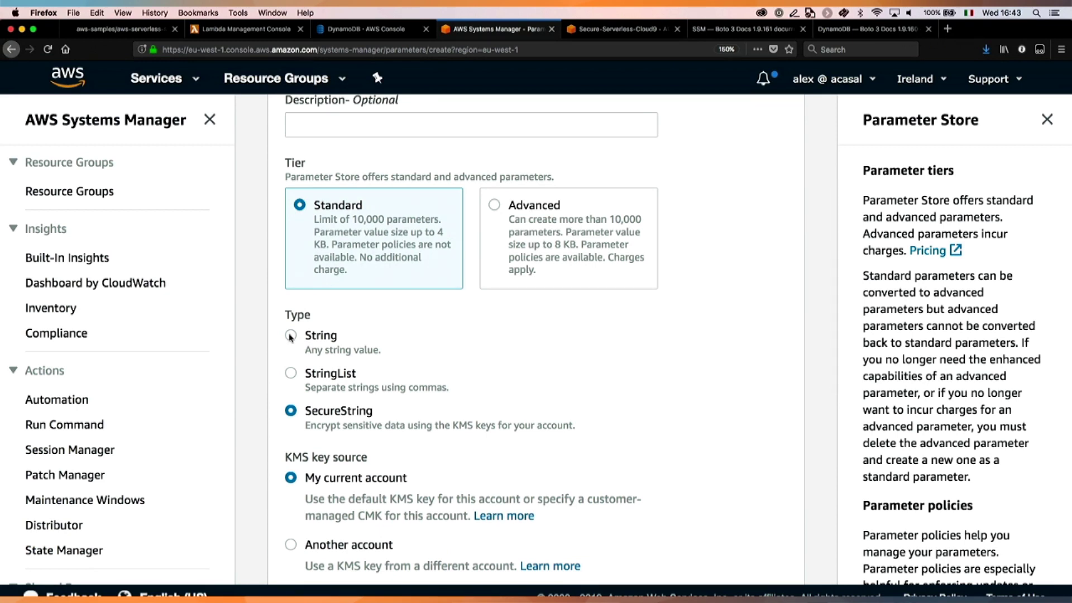
scroll(426, 414, "down", 3)
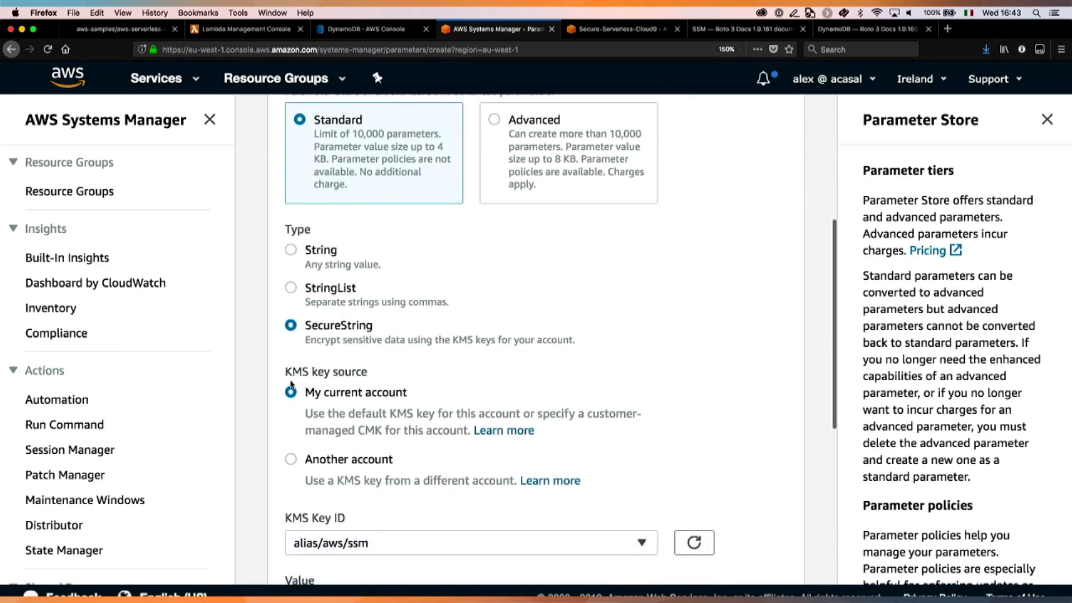
scroll(386, 439, "down", 3)
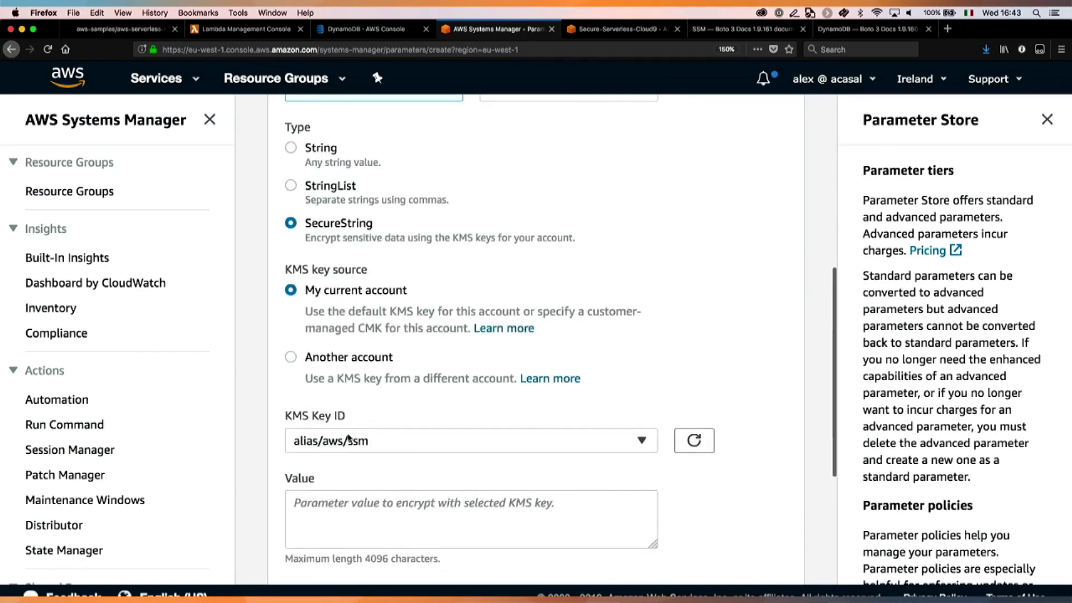
left_click(360, 509)
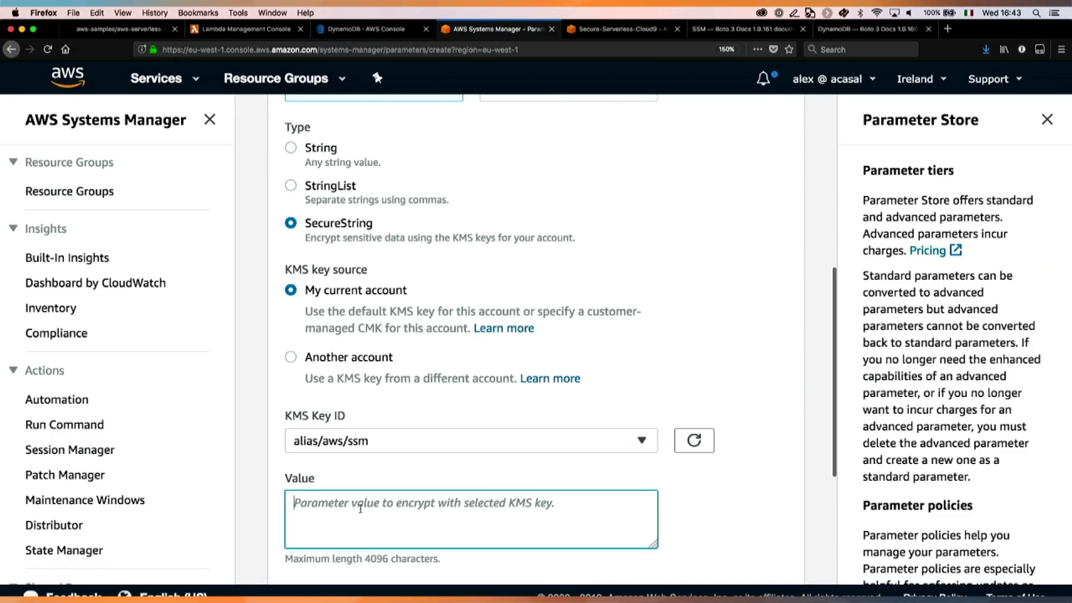
type("twitch-signups")
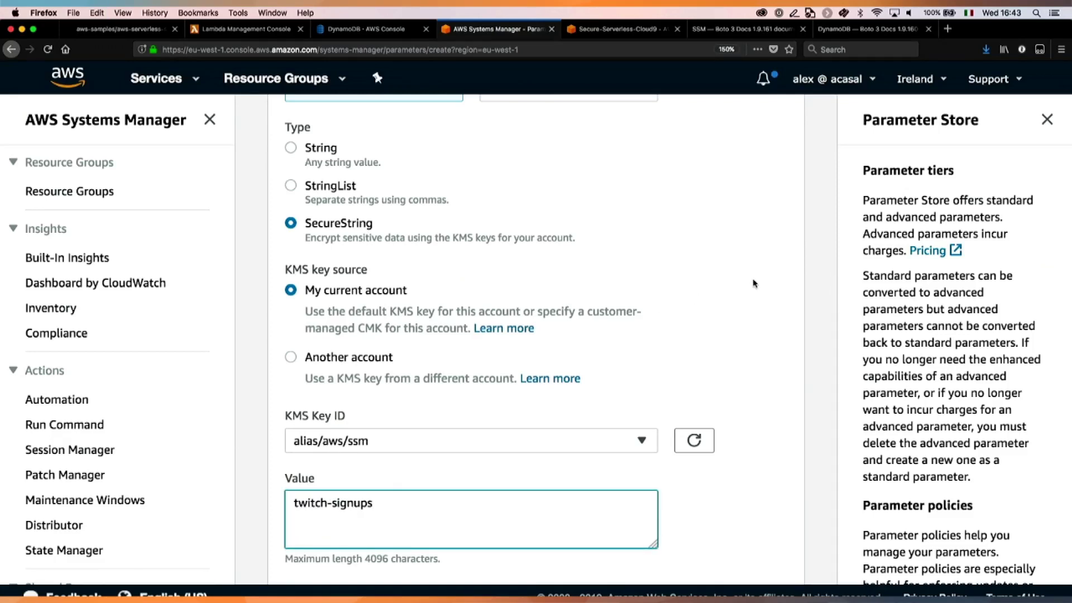
scroll(754, 283, "up", 7)
scroll(754, 283, "down", 7)
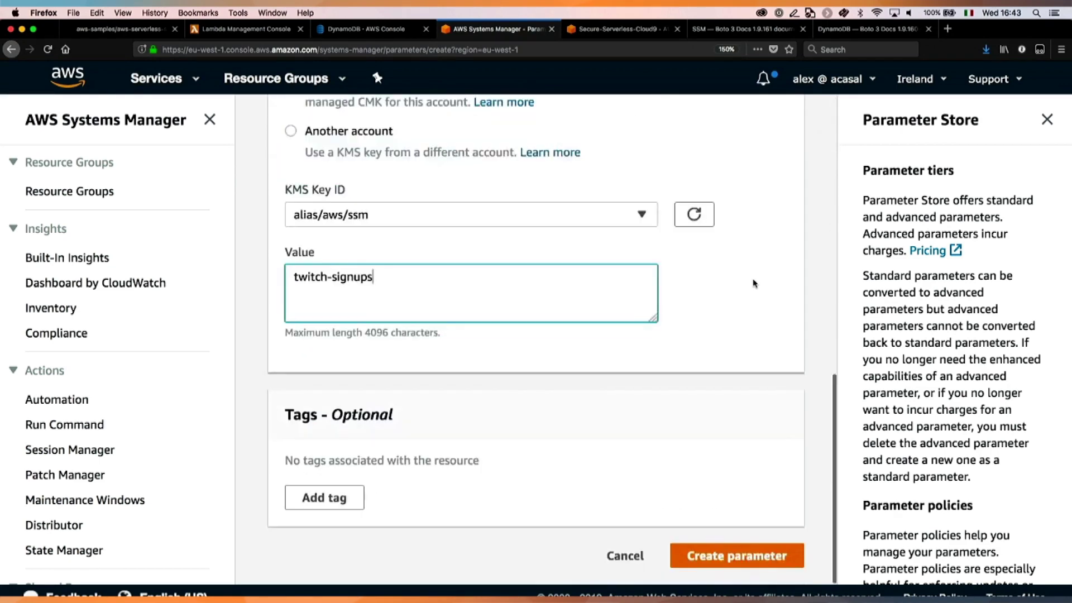
Step: Try creating the parameter as twitch-table-name, shorten its name to twitch-table, and create it
left_click(744, 556)
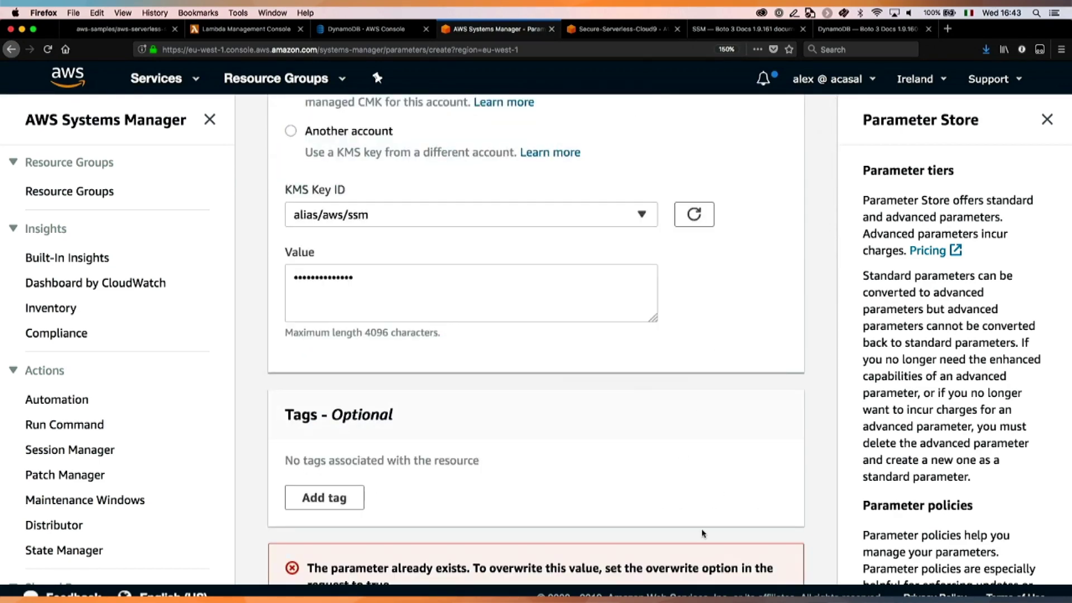
scroll(621, 450, "up", 10)
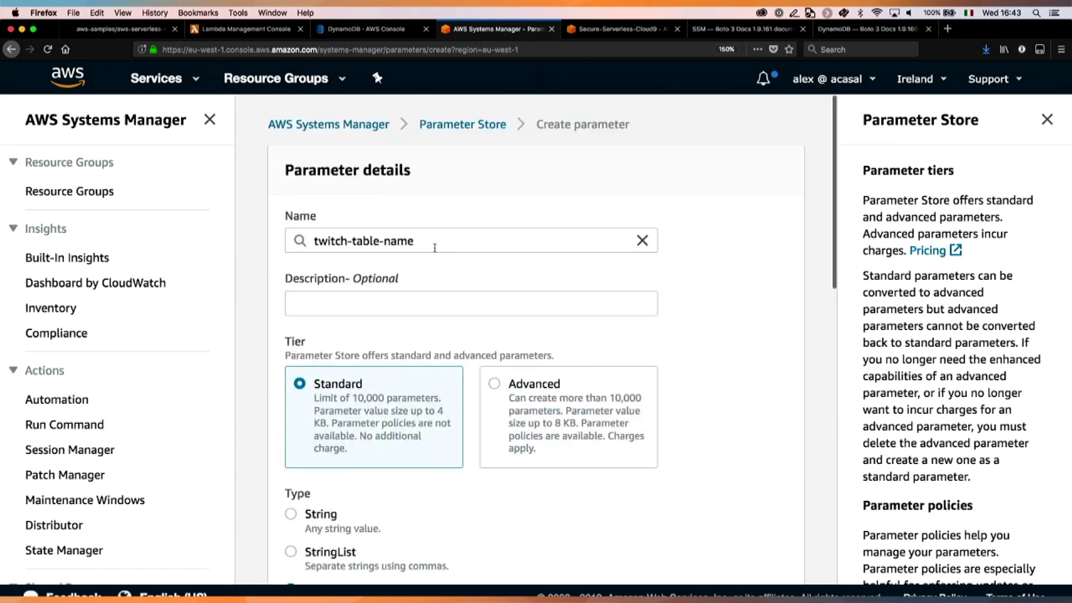
left_click(435, 246)
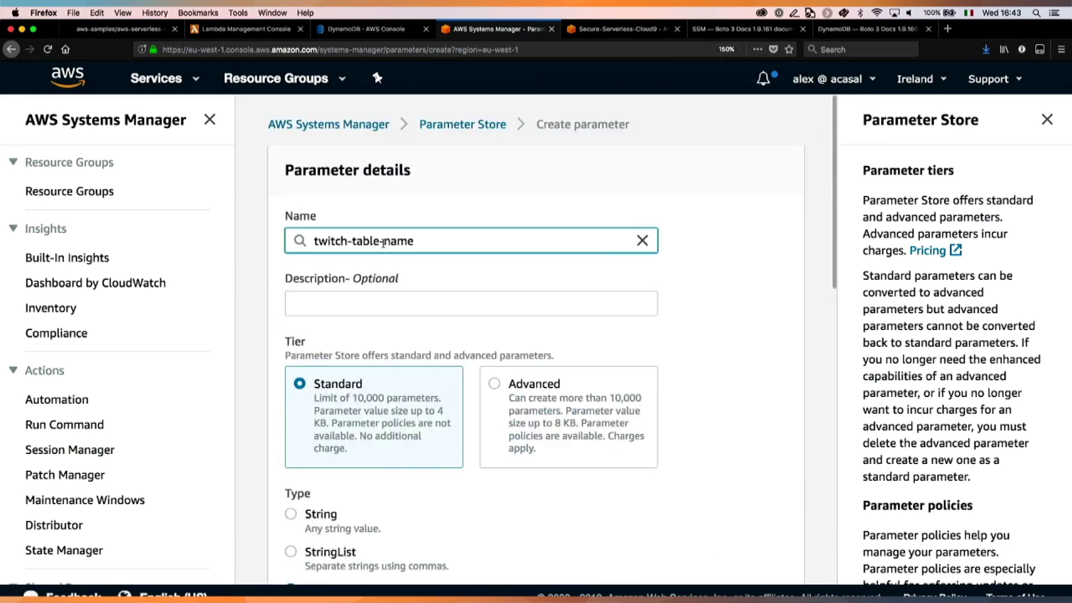
left_click_drag(380, 241, 415, 241)
key("BackSpace")
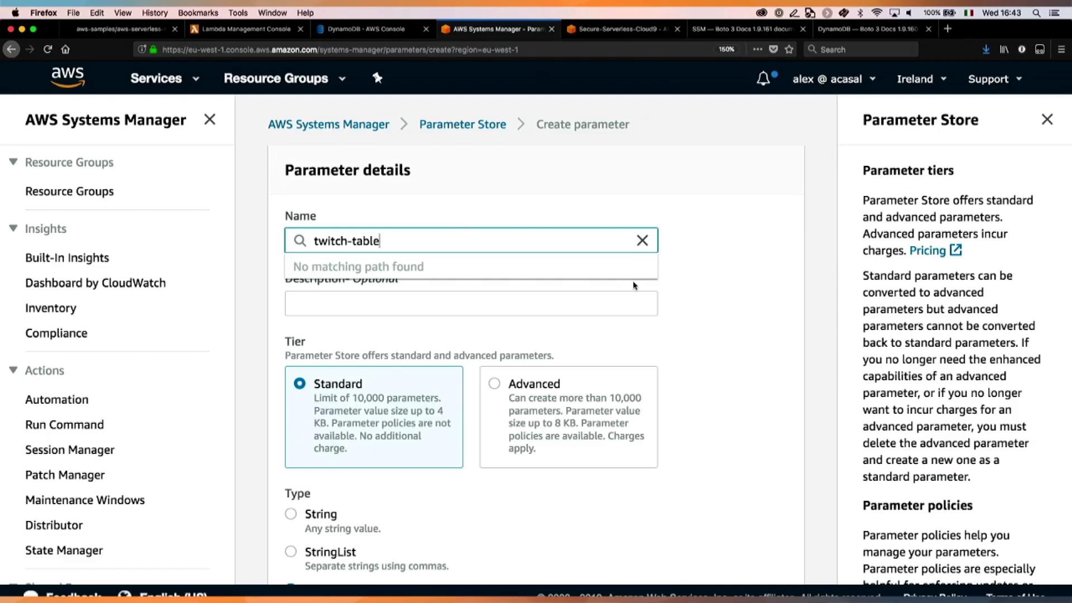
left_click(696, 338)
scroll(695, 339, "down", 8)
scroll(696, 339, "down", 5)
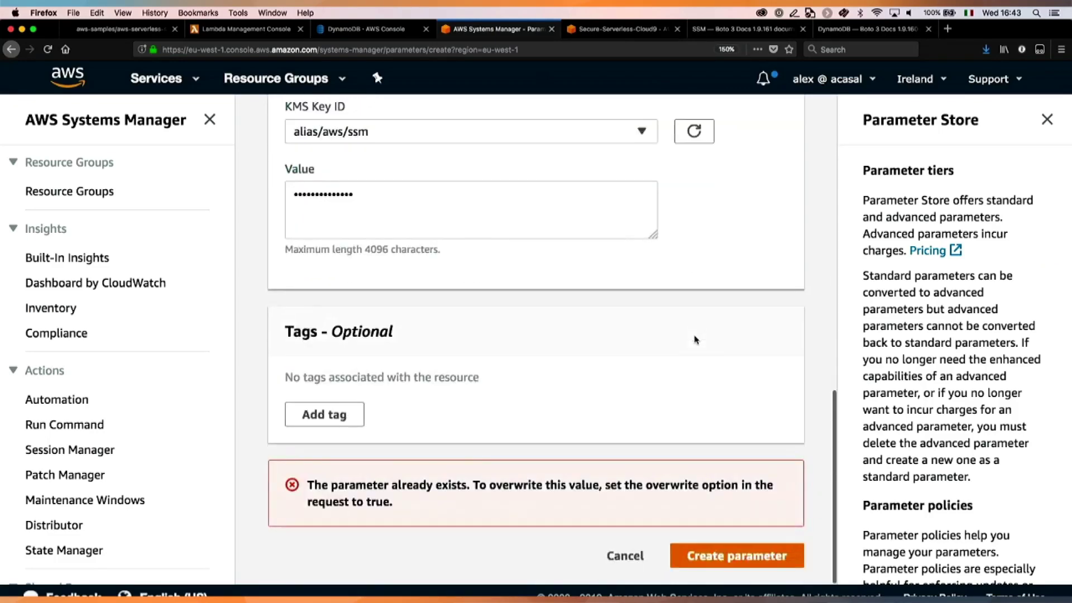
left_click(735, 556)
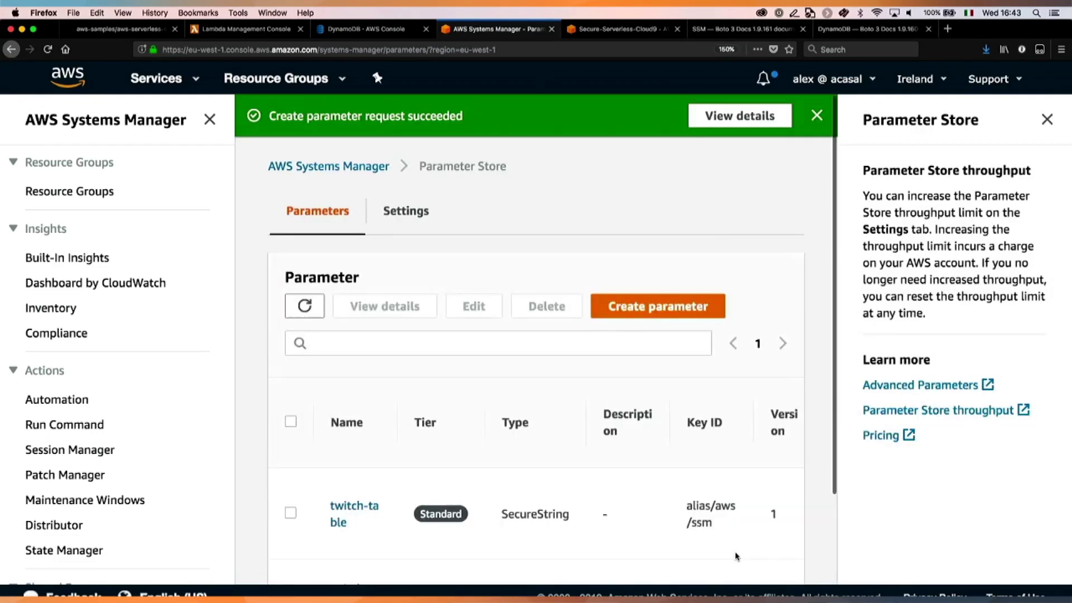
Step: Open the twitch-table parameter's details and reveal its decrypted value
left_click(347, 511)
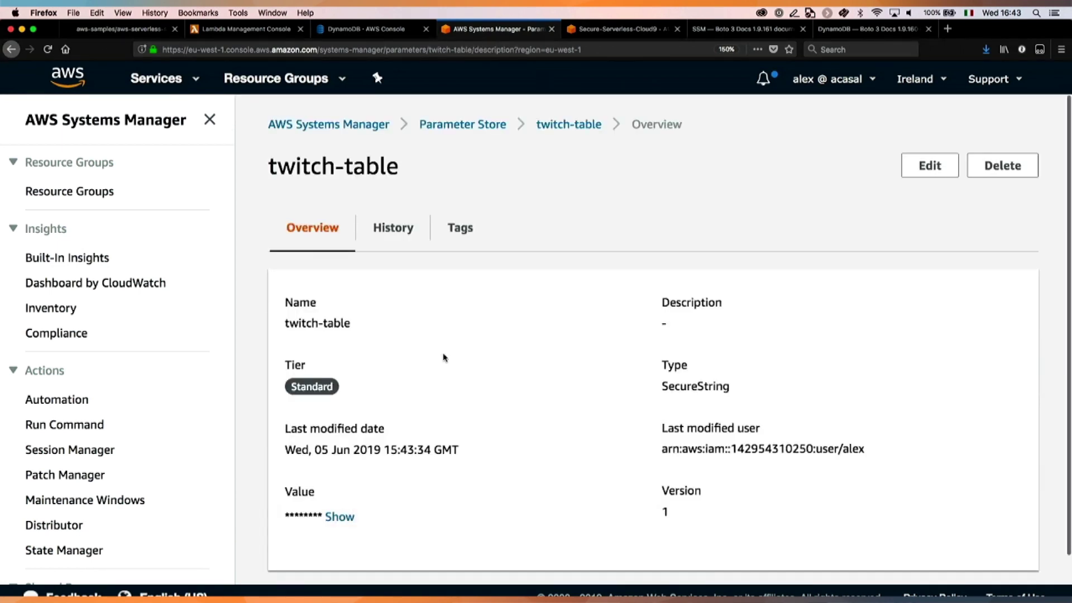
scroll(443, 357, "down", 1)
left_click(343, 489)
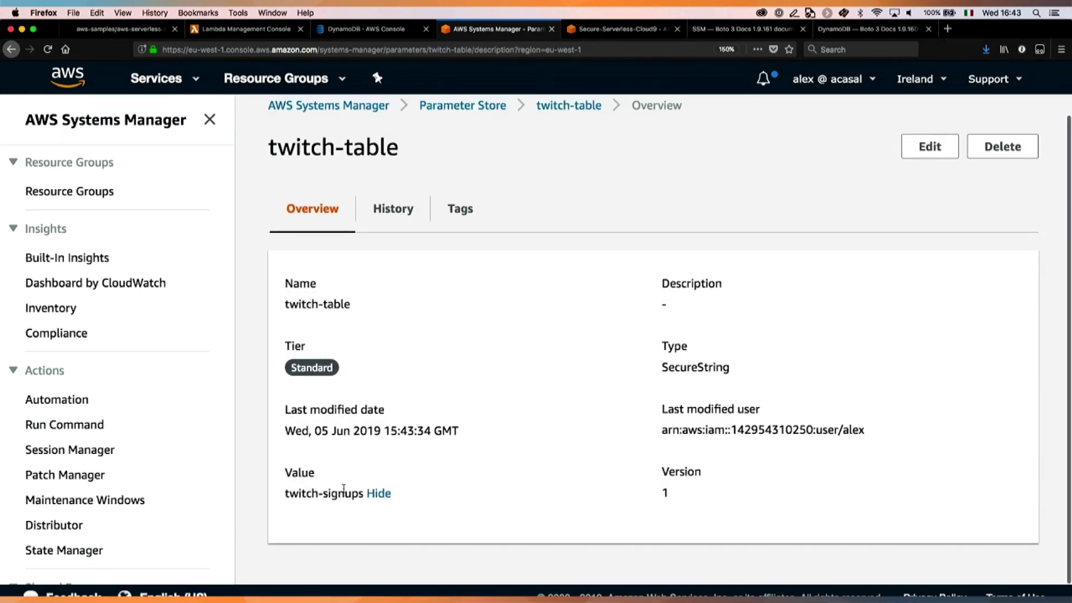
left_click(379, 493)
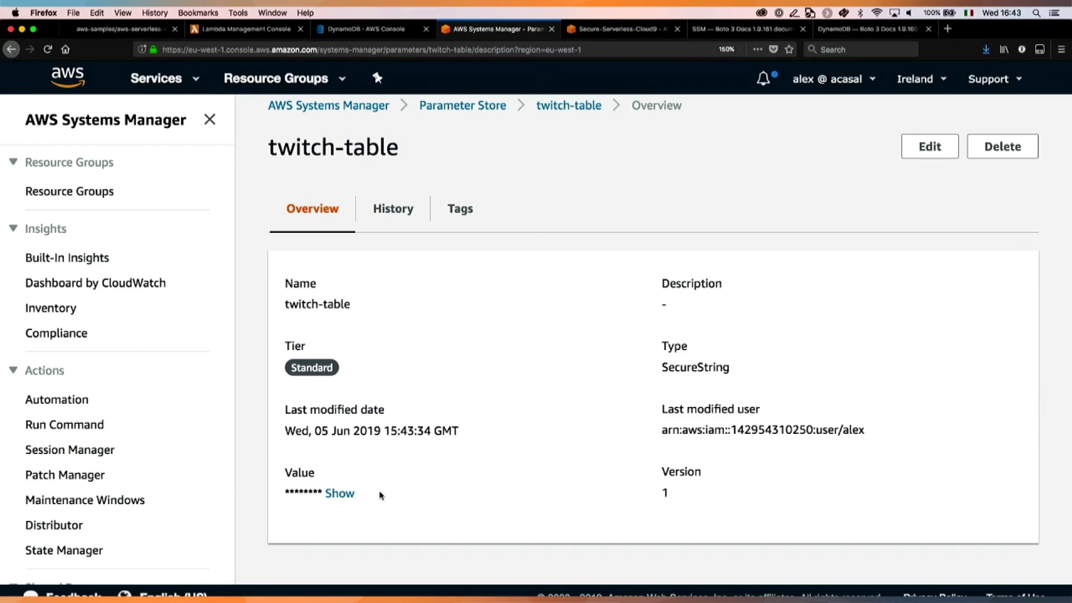
left_click(333, 494)
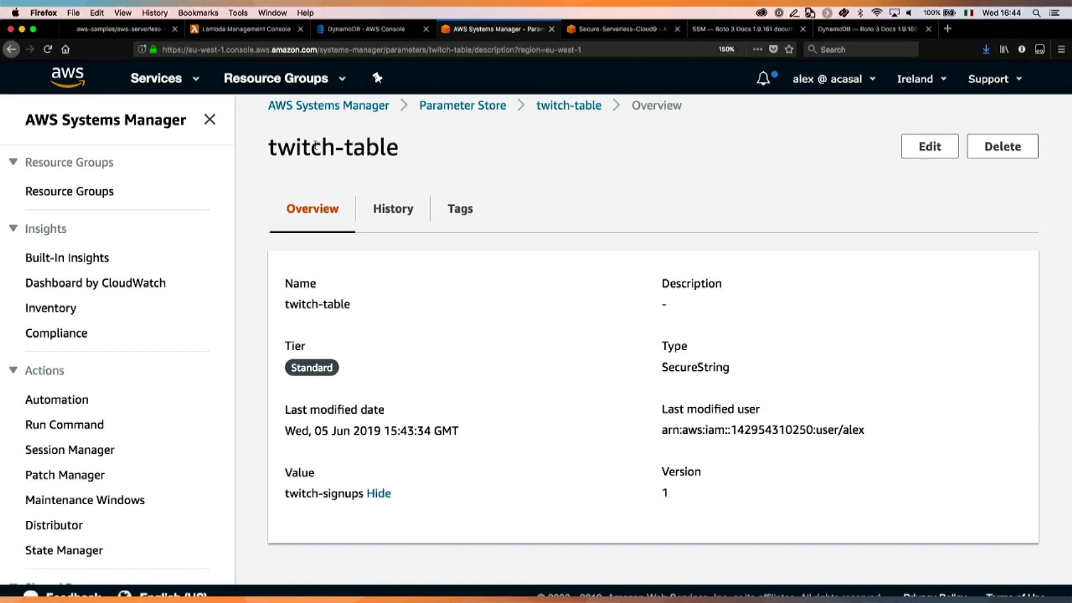
scroll(487, 375, "down", 1)
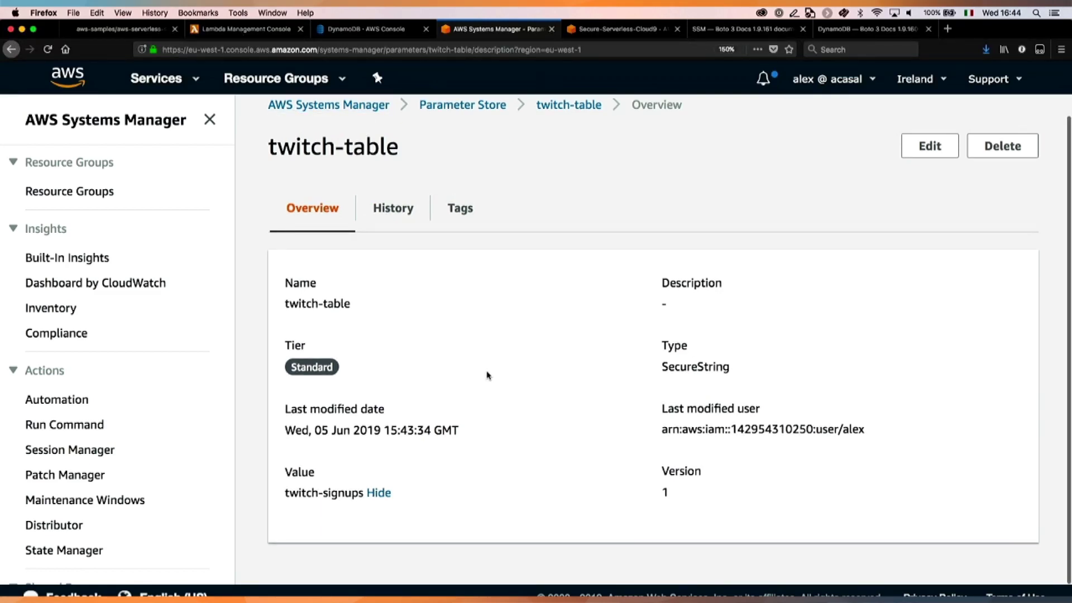
Step: Return to the twitch-security-demo Lambda code and add "import boto3" below the os import
left_click(254, 28)
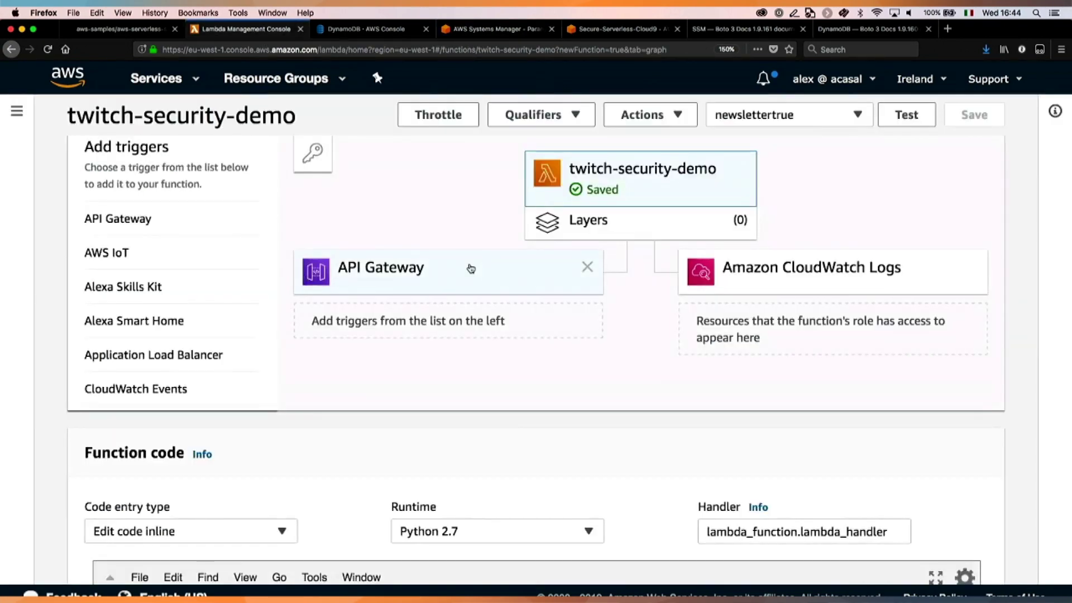
scroll(65, 454, "down", 5)
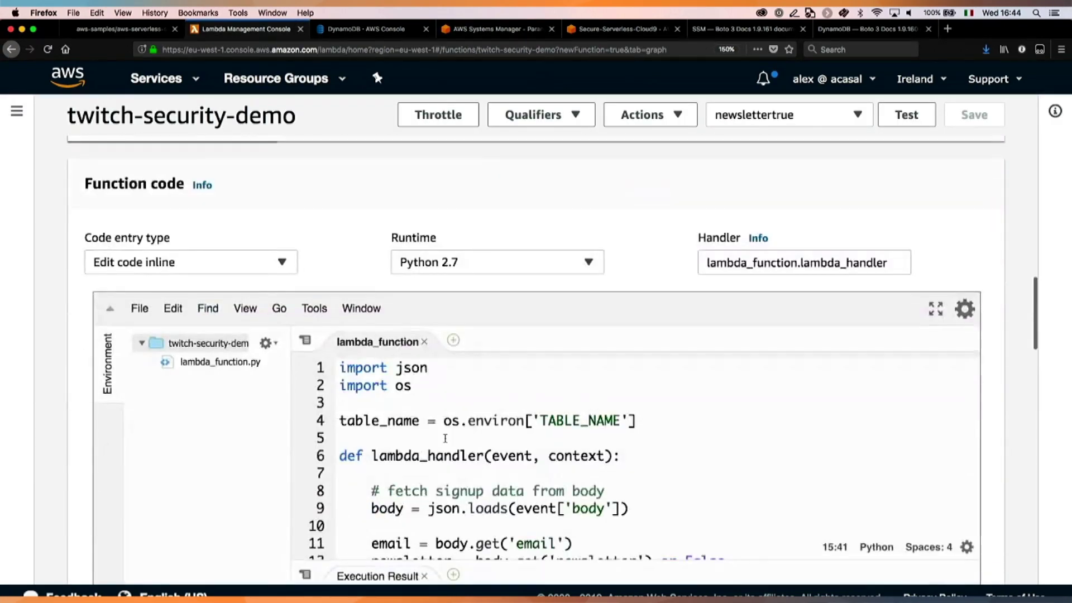
scroll(445, 438, "down", 1)
scroll(431, 427, "up", 2)
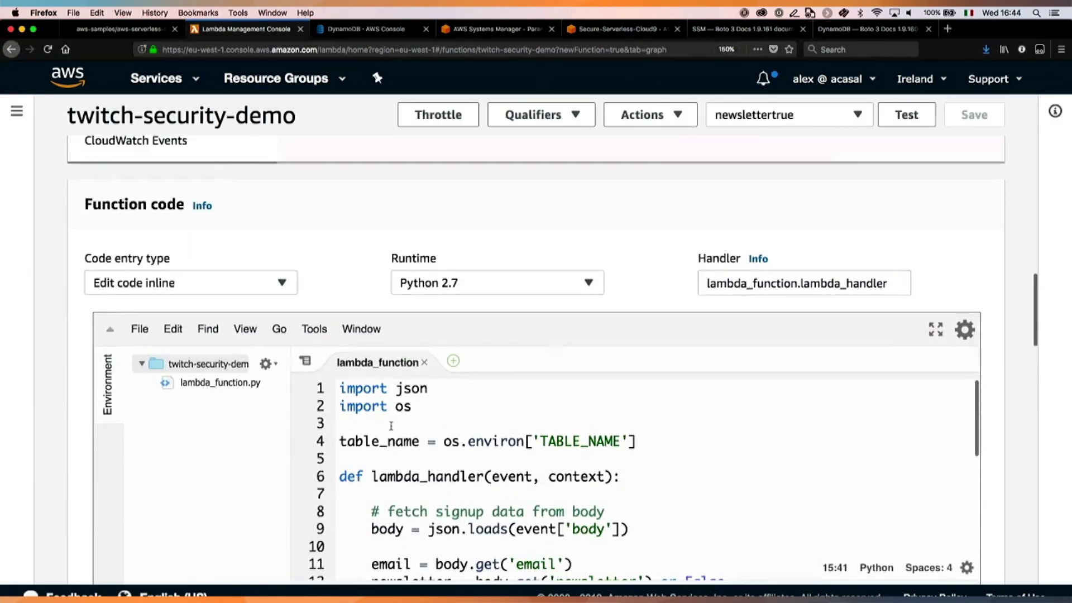
left_click(434, 402)
key("Return")
type("impo")
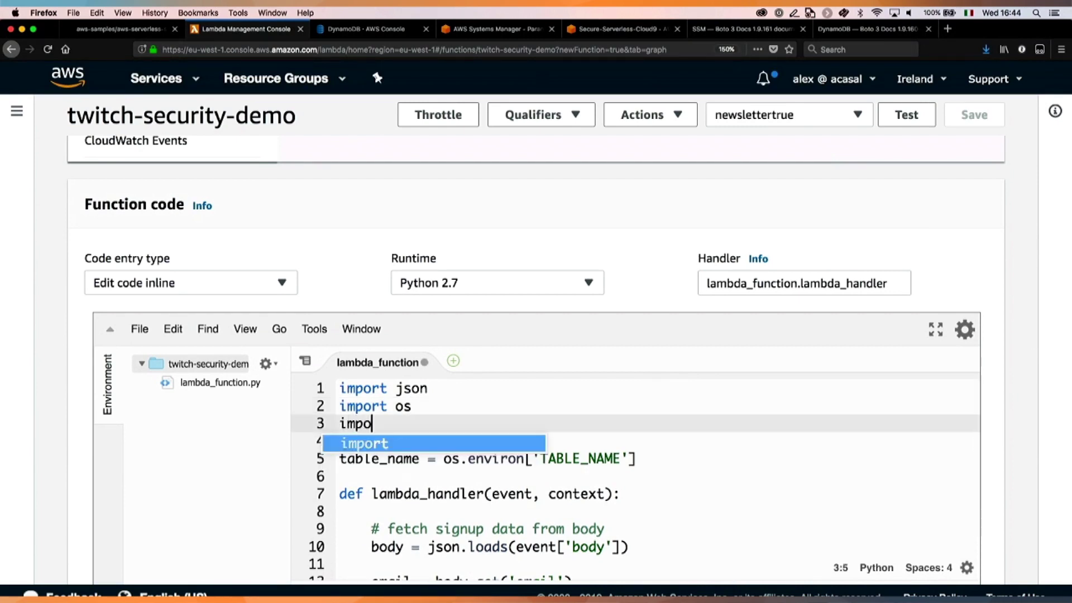
type("rt boto3")
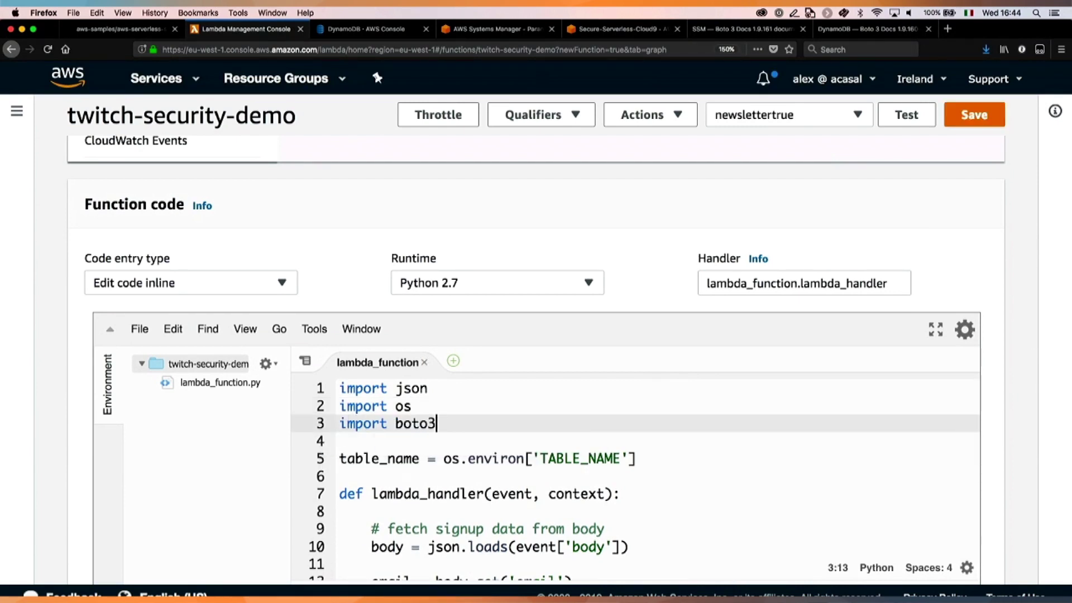
Step: Below the imports, create the Systems Manager client with ssm = boto3.client('ssm')
key("Return")
key("Return")
type("ssm = b")
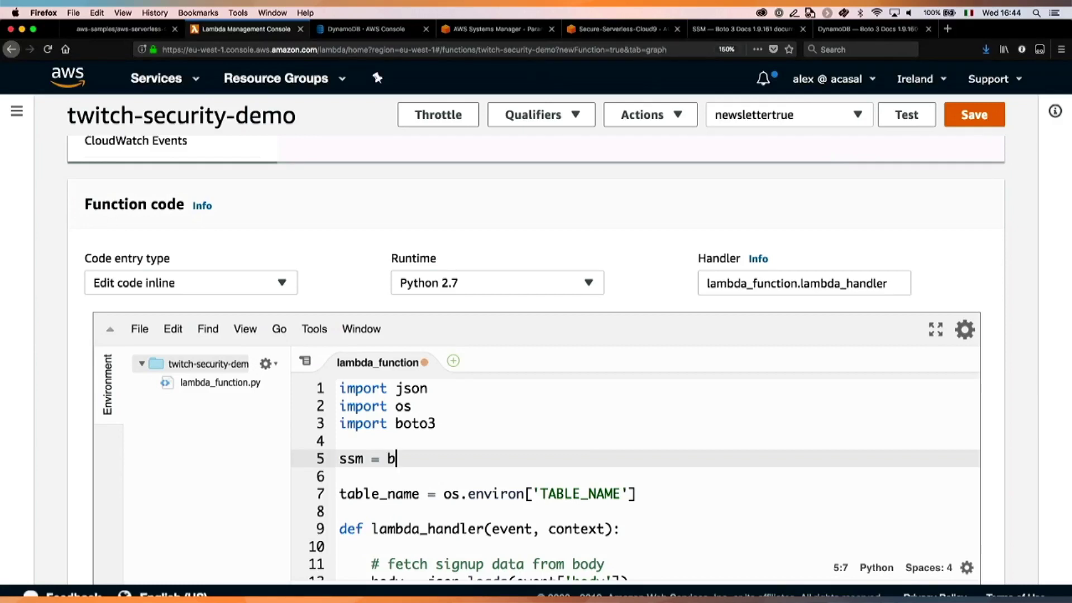
type("oto3.client('ssm")
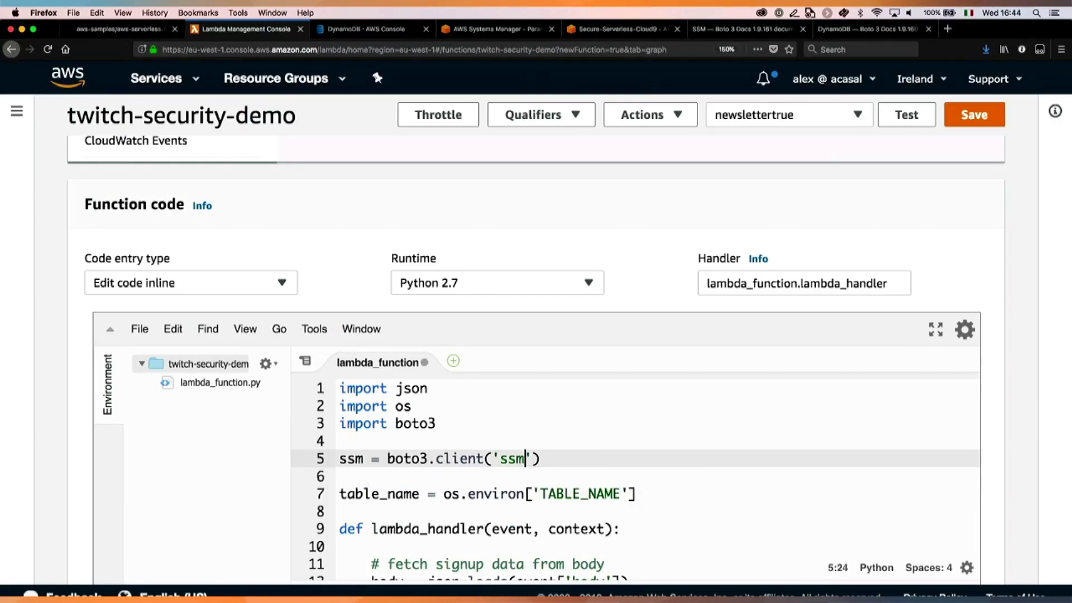
key("super+s")
Step: Below the ssm client, define a function get_table_name that takes a name argument
key("End")
key("Return")
key("Return")
type("def ge")
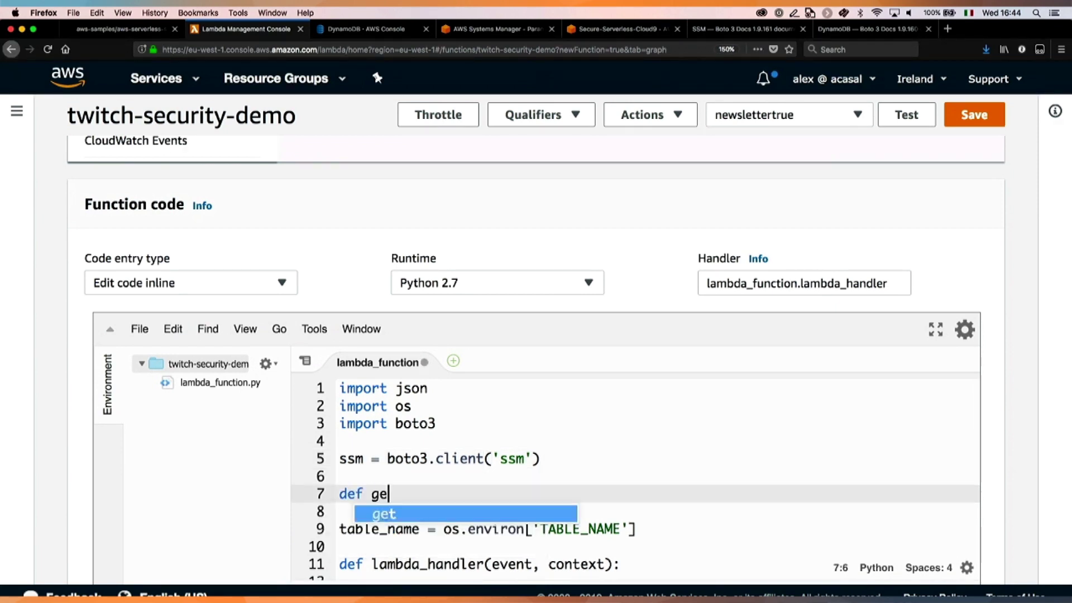
type("t_table_name")
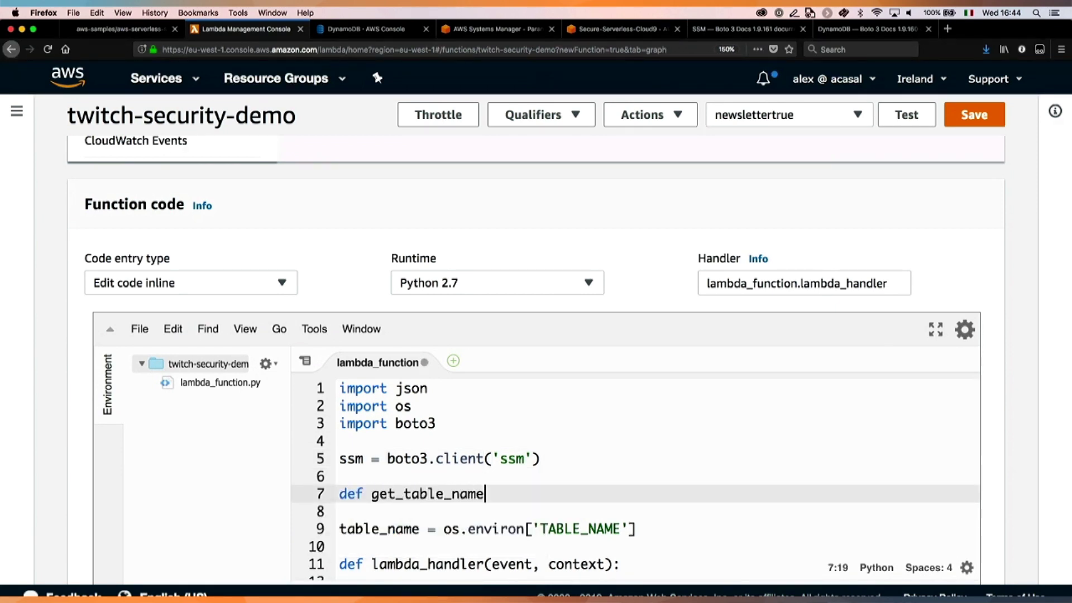
type("(name):")
key("Return")
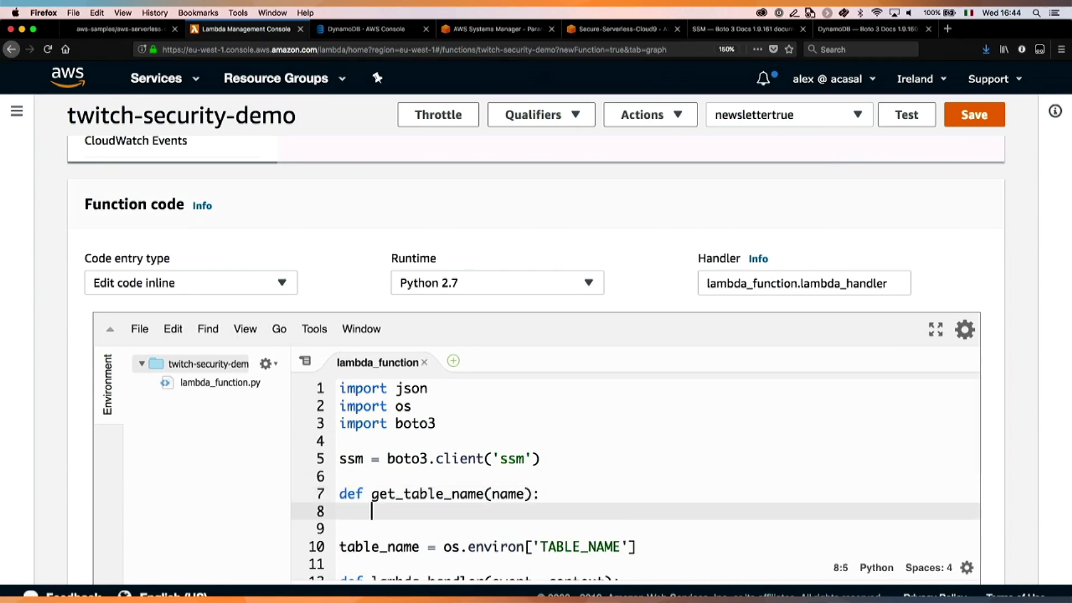
Step: Inside get_table_name, assign response to an ssm.get_parameter() call with its parentheses split over several lines
type("response = ")
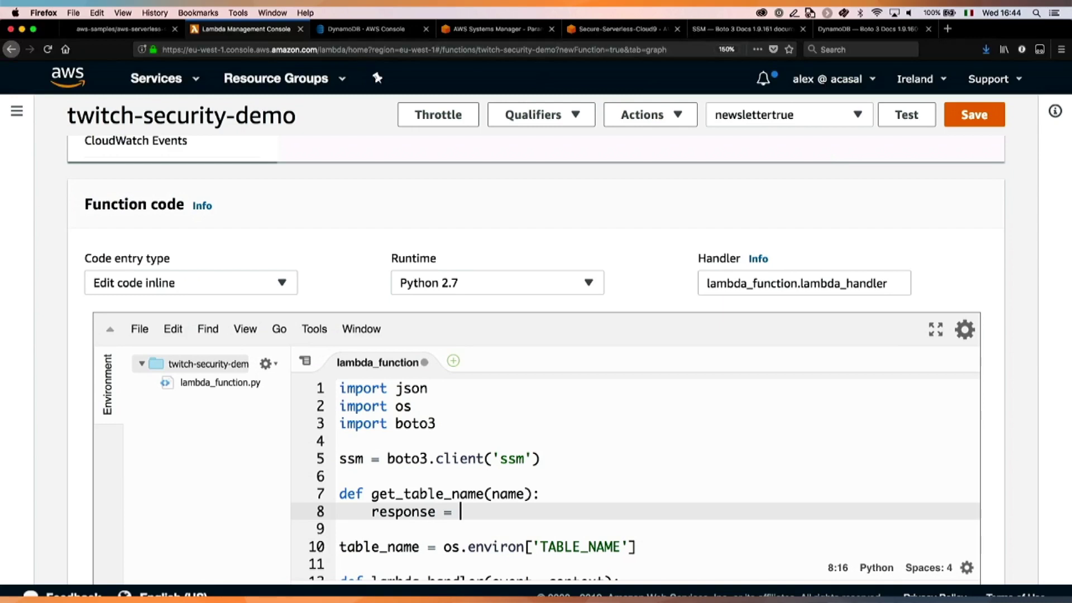
type("ssm.get_")
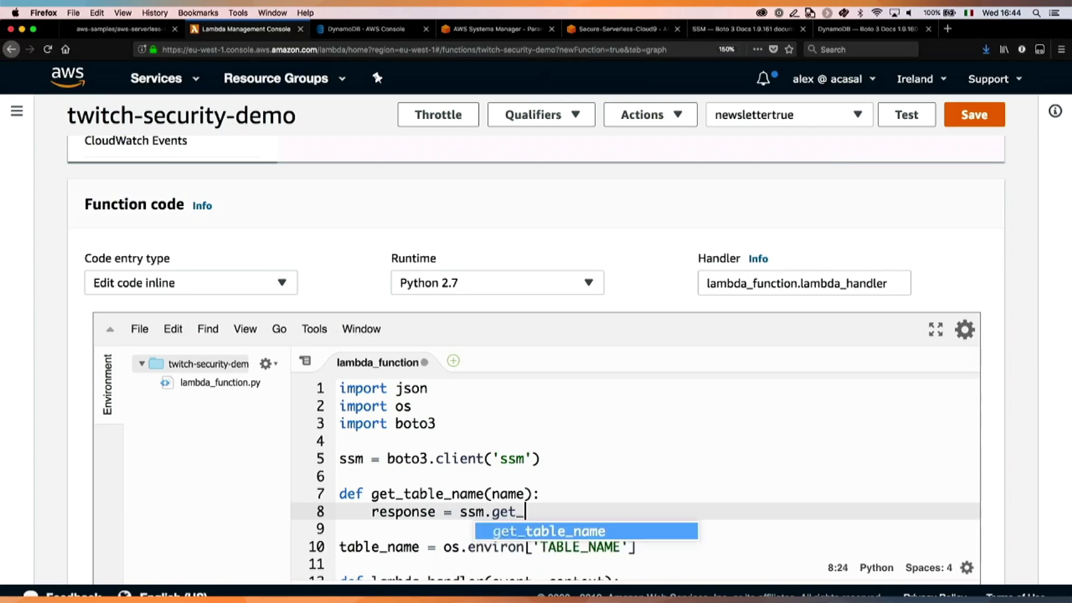
type("parameter(")
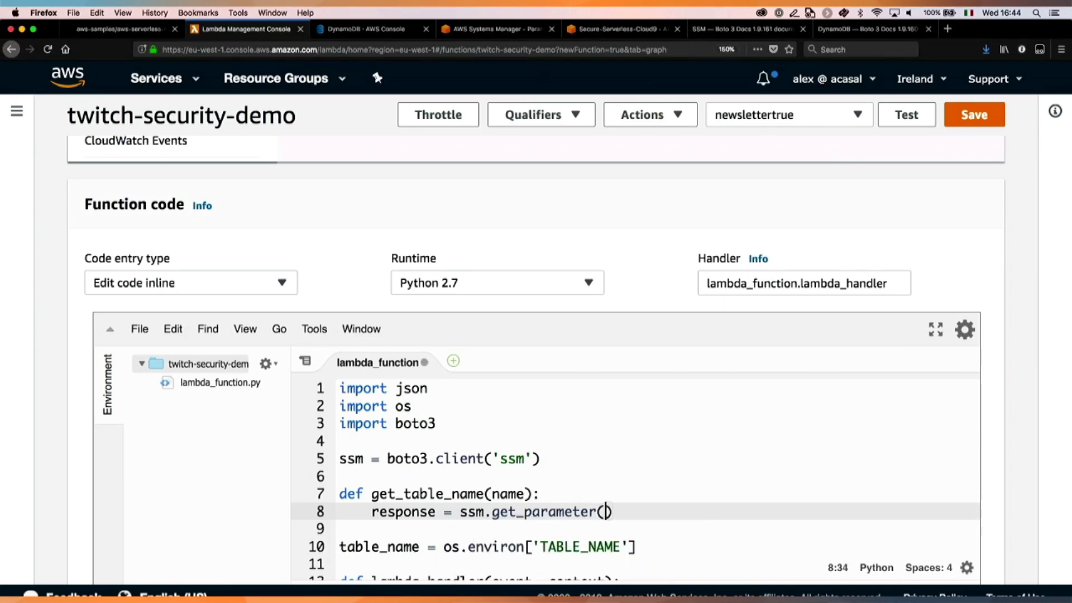
key("Return")
key("Return")
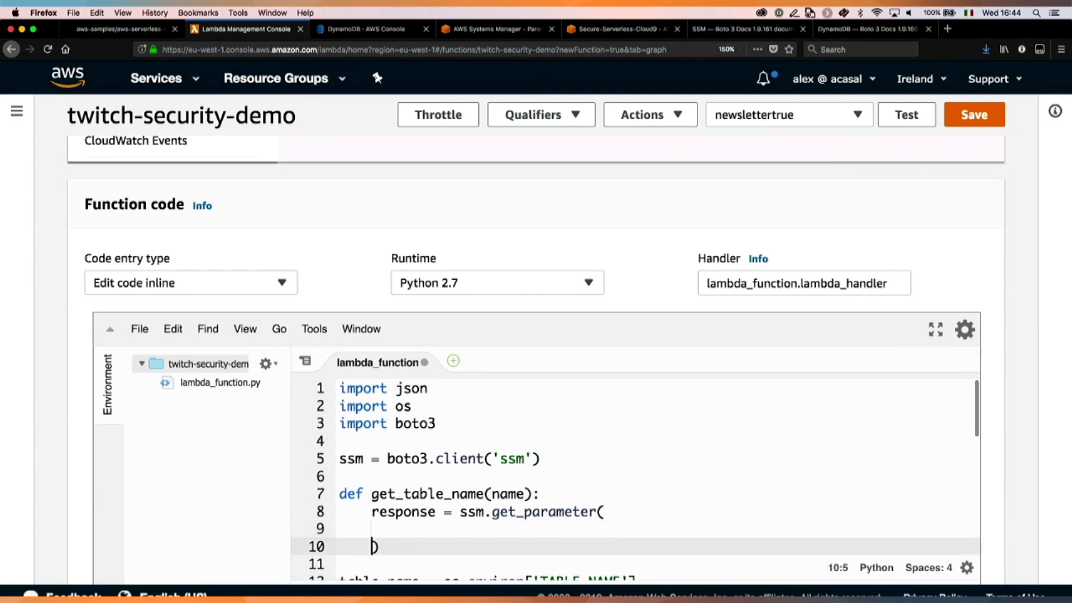
Step: Copy the Name and WithDecryption arguments from get_parameter's request syntax in the Boto 3 docs and return to the Lambda code
left_click(761, 29)
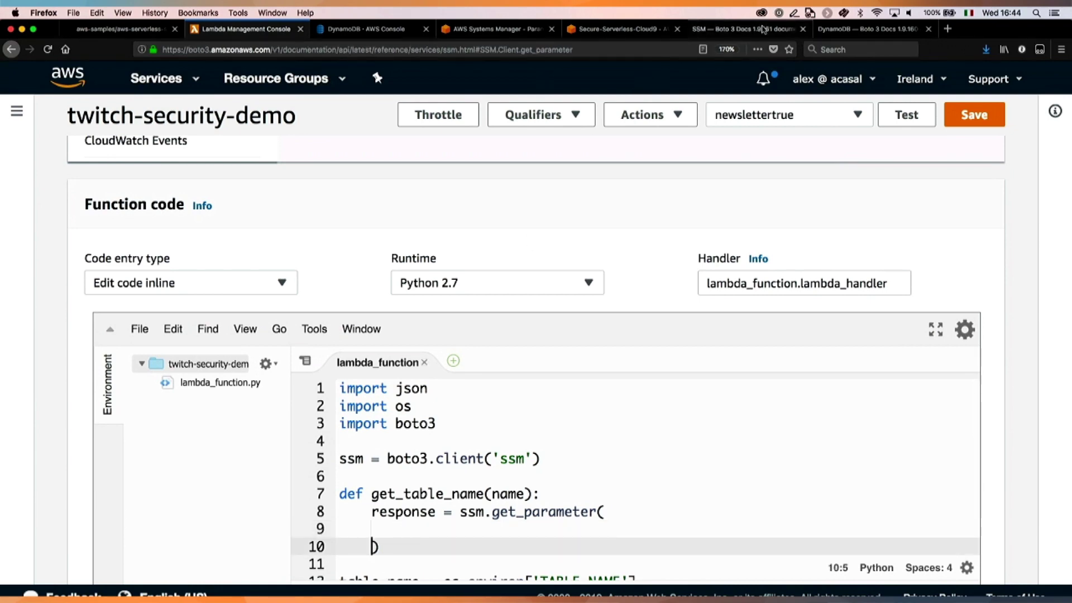
scroll(639, 229, "up", 3)
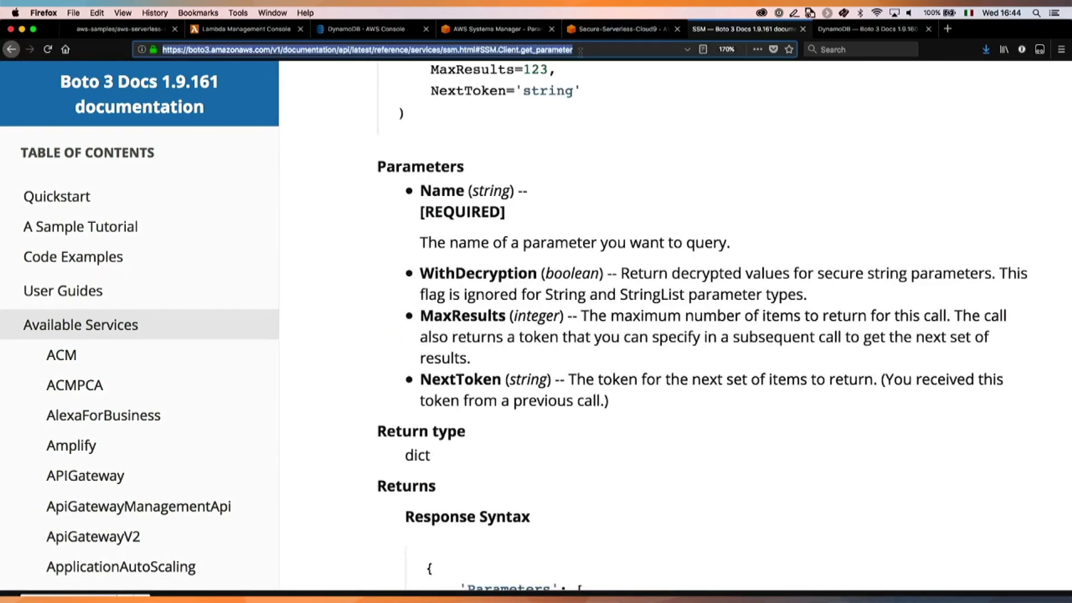
scroll(503, 159, "up", 3)
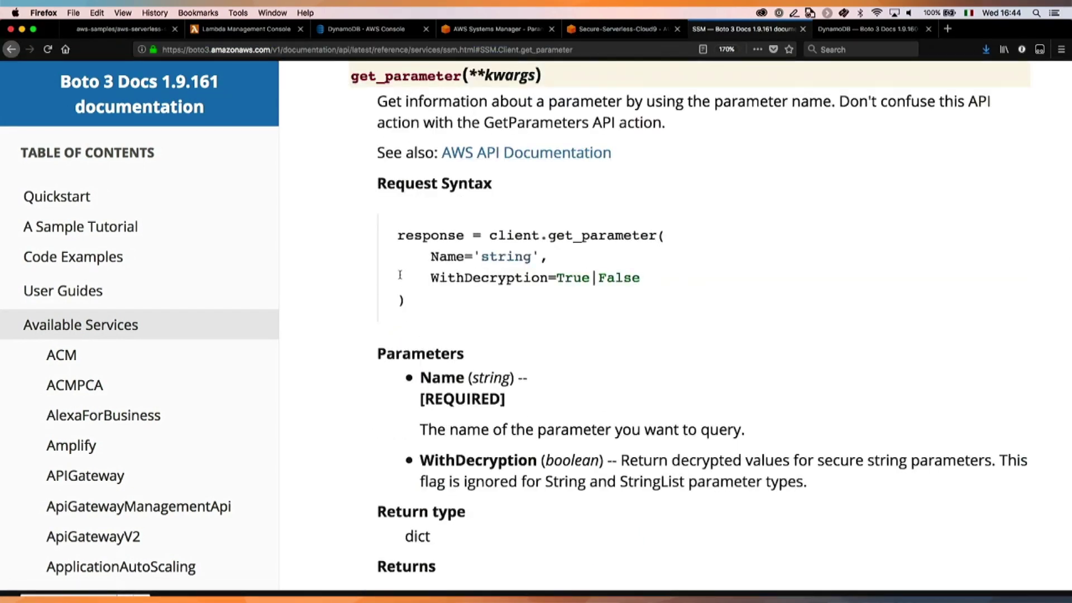
left_click_drag(399, 237, 420, 300)
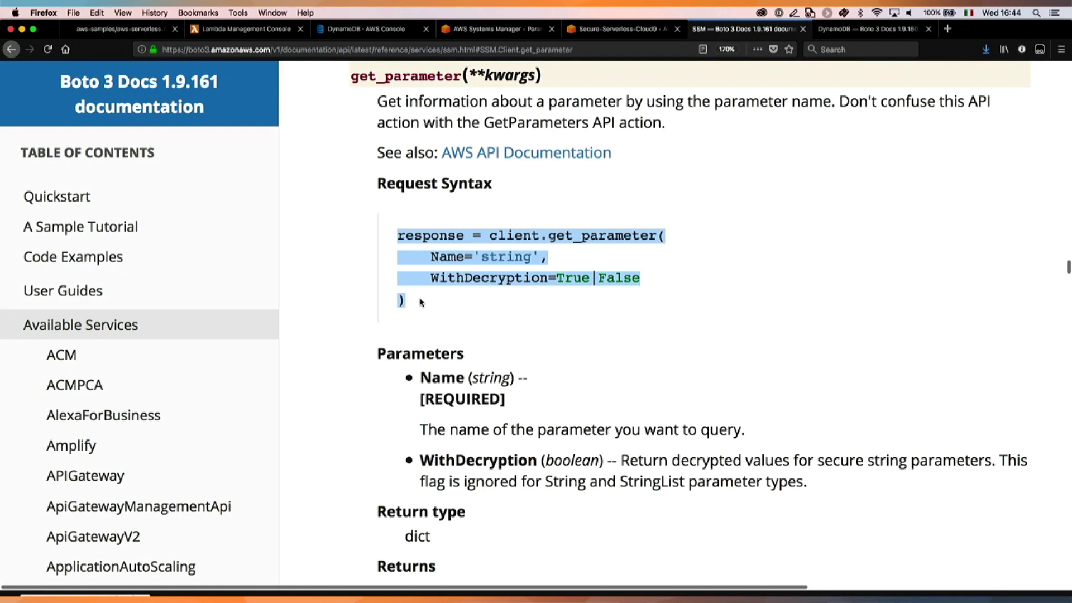
left_click(420, 302)
left_click_drag(432, 257, 663, 285)
key("super+c")
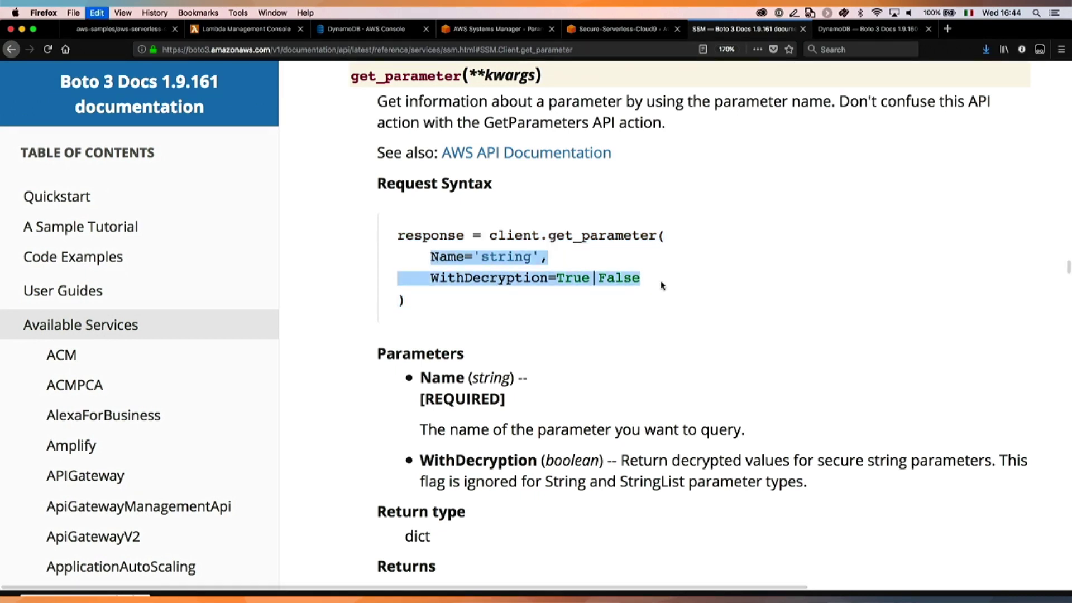
left_click(488, 31)
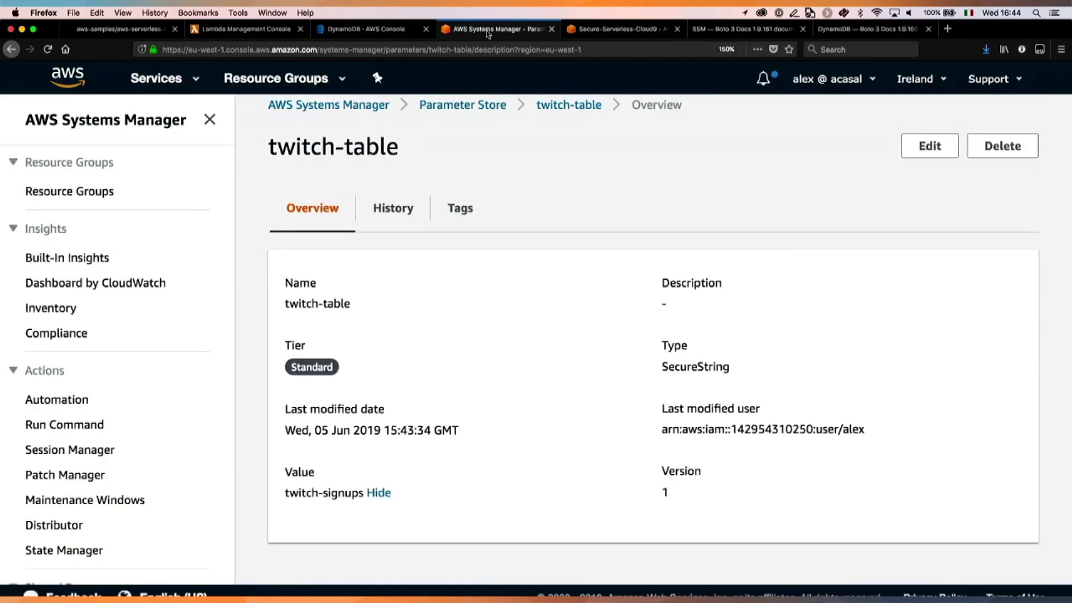
key("ctrl+shift+Tab")
key("ctrl+shift+Tab")
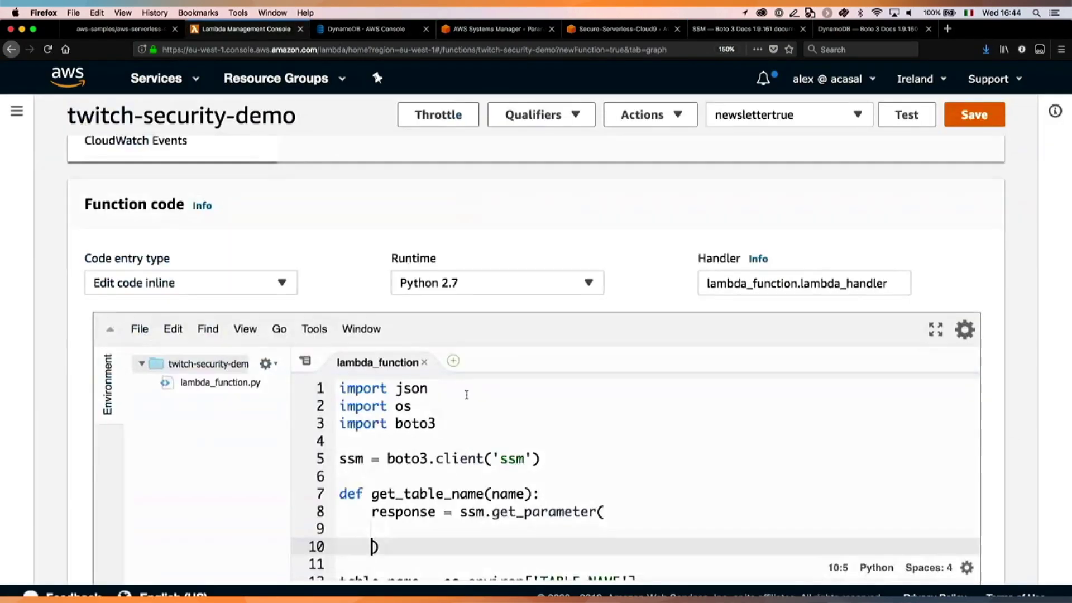
left_click_drag(372, 517, 363, 565)
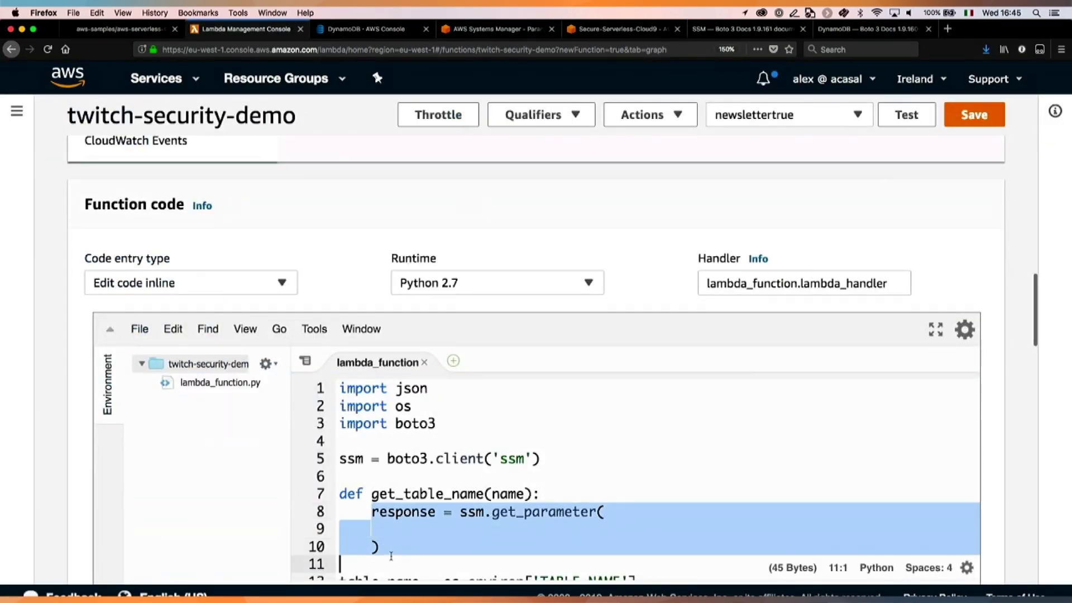
key("super+v")
key("super+z")
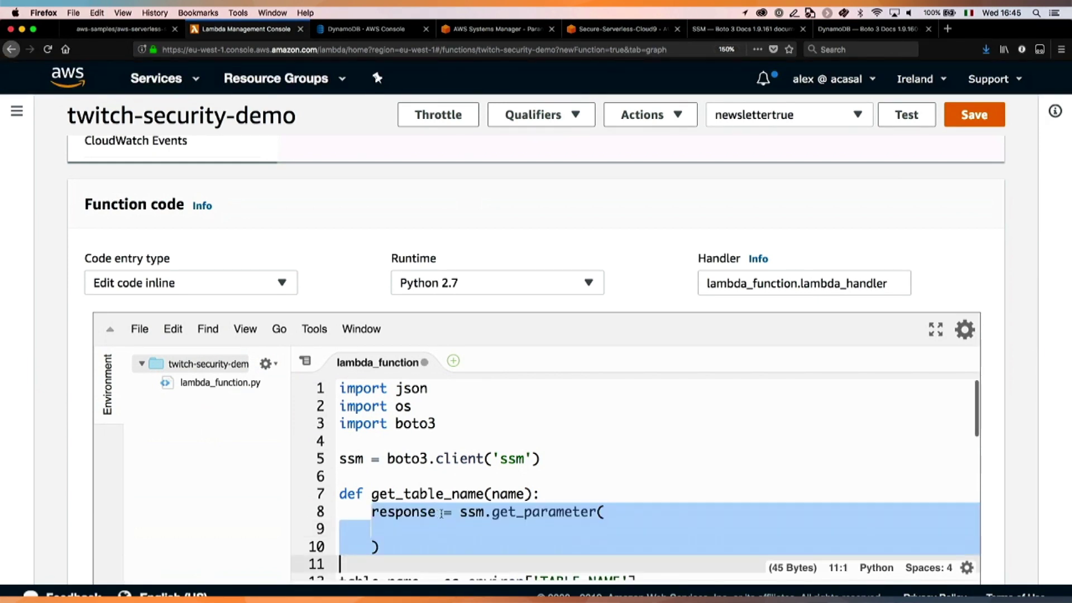
Step: Paste the copied Name='string' and WithDecryption=True|False arguments inside the ssm.get_parameter call
left_click(446, 522)
key("super+v")
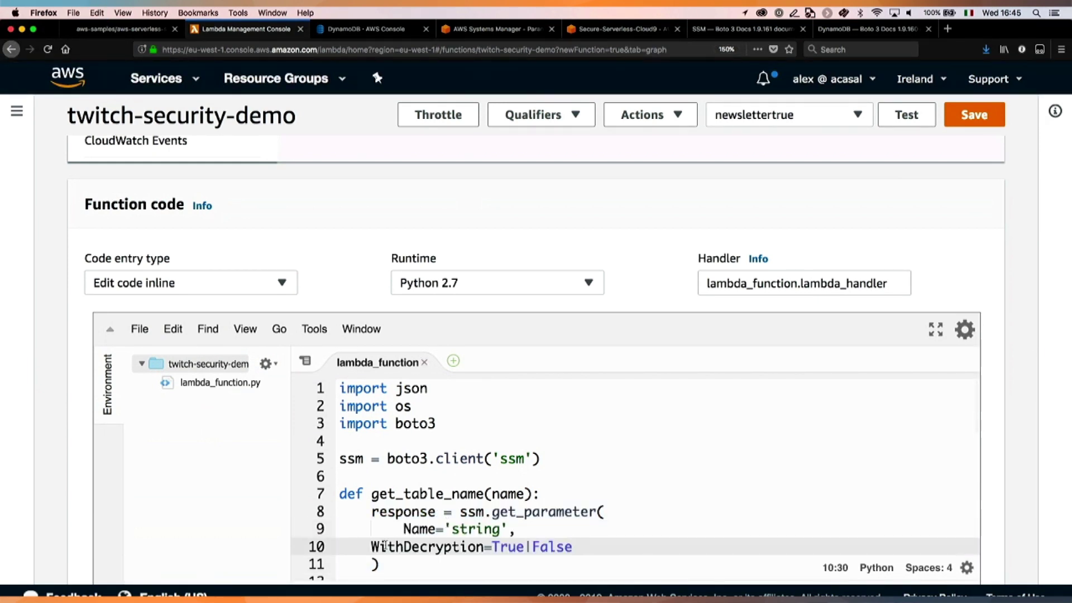
Step: Align the WithDecryption argument with Name and set Name to 'twitch-table', copying the parameter name from its Systems Manager page
key("Home")
key("Tab")
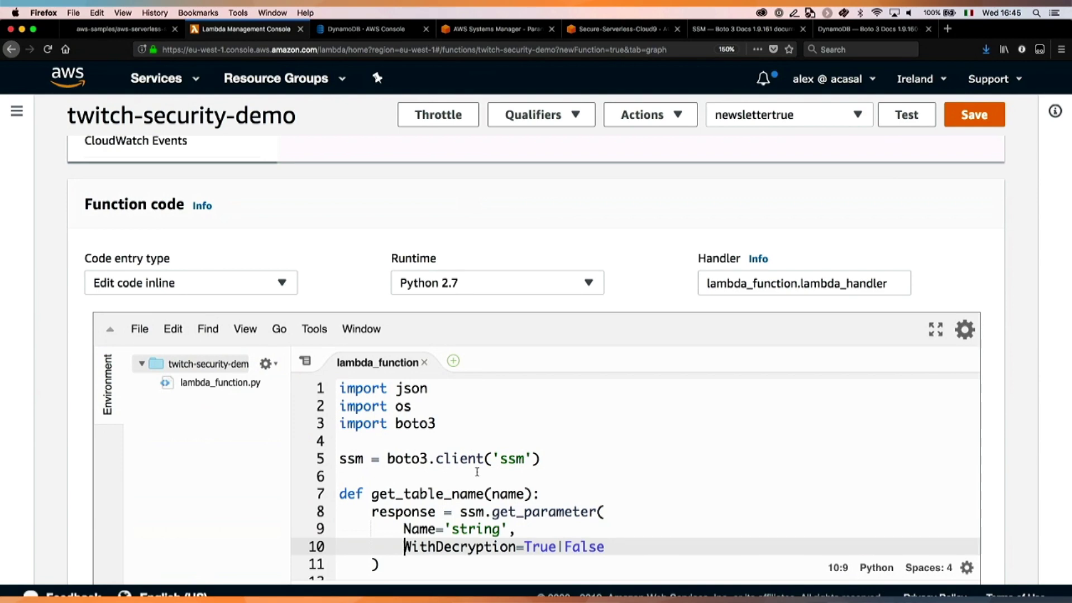
key("ctrl+Tab")
key("ctrl+Tab")
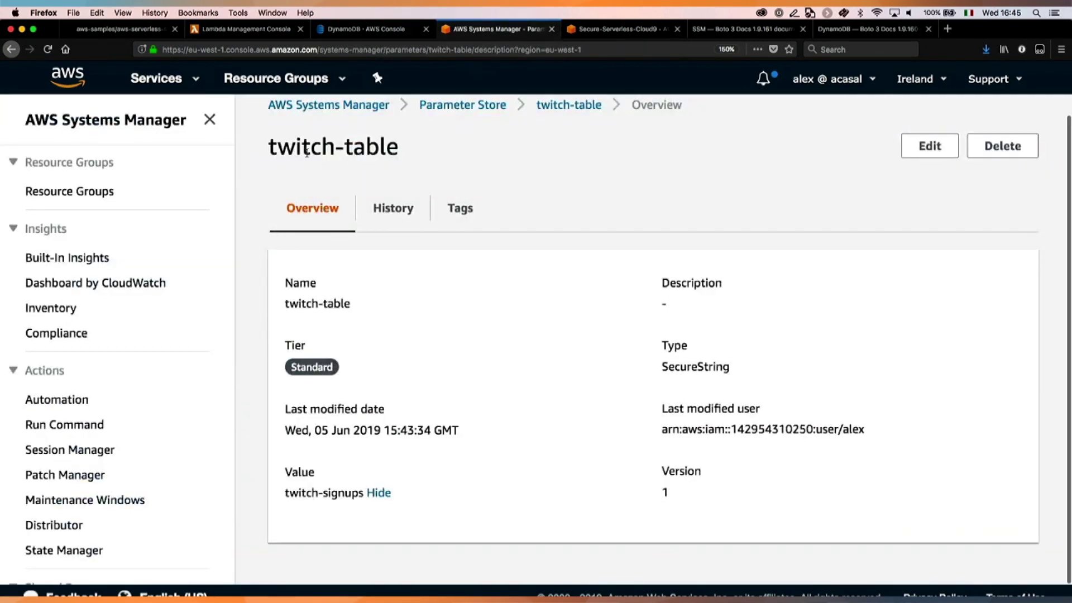
left_click_drag(268, 146, 400, 147)
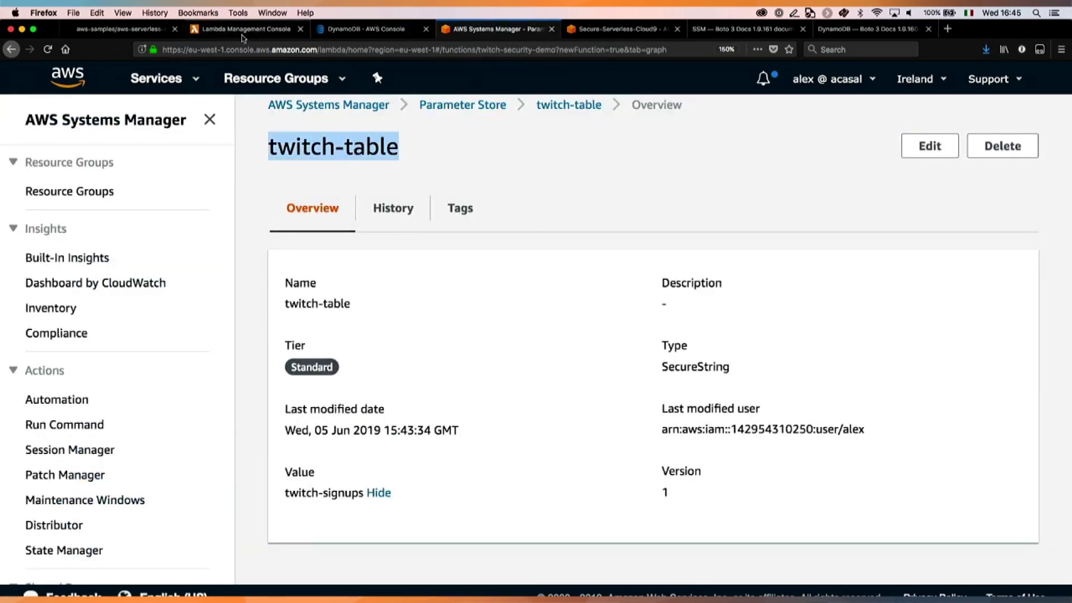
left_click(241, 29)
left_click(469, 529)
double_click(469, 529)
key("super+v")
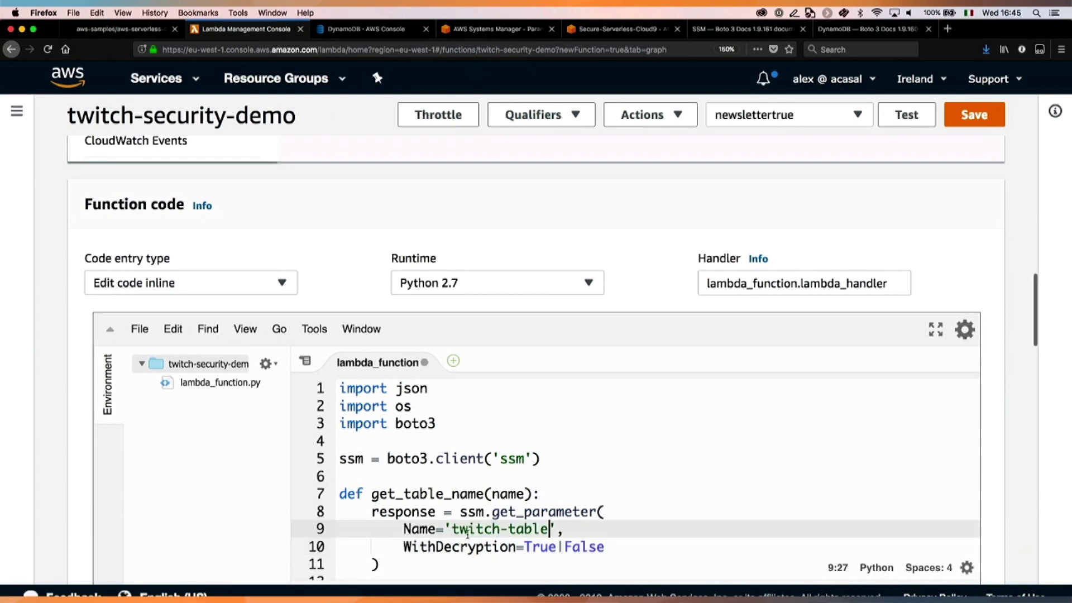
Step: Reduce the WithDecryption placeholder in the ssm.get_parameter call to True
left_click(558, 548)
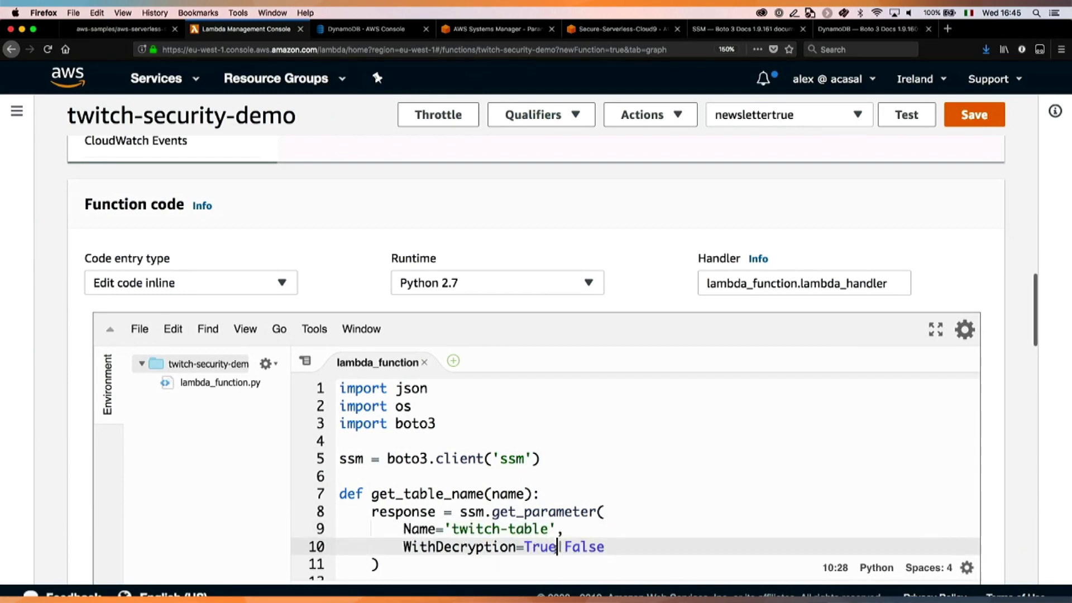
key("shift+End")
key("Delete")
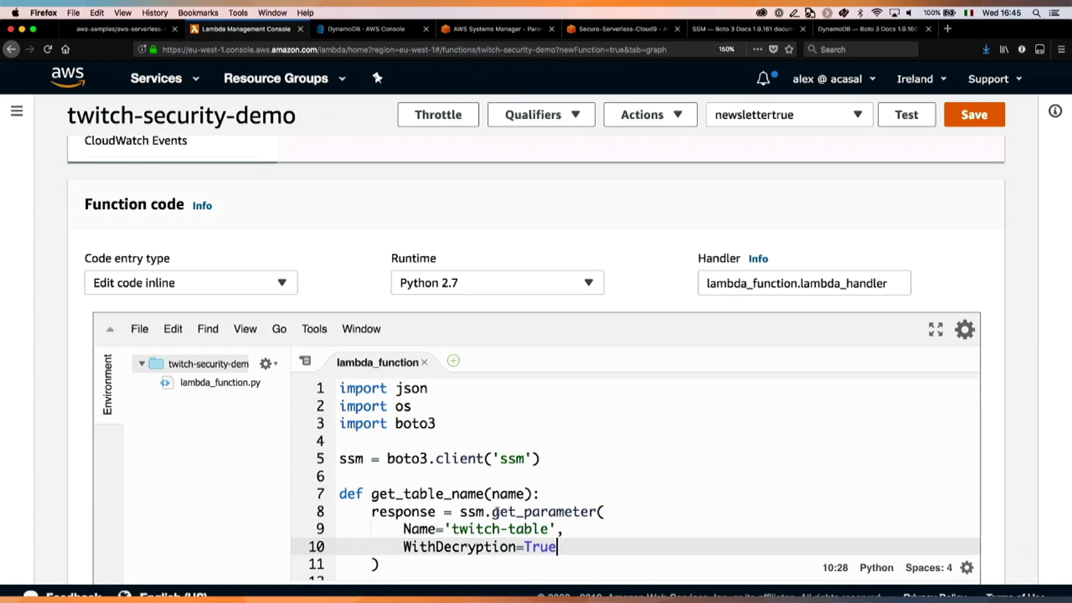
Step: Below the get_parameter call, end get_table_name by returning response['Parameter']['Value']
scroll(497, 511, "down", 2)
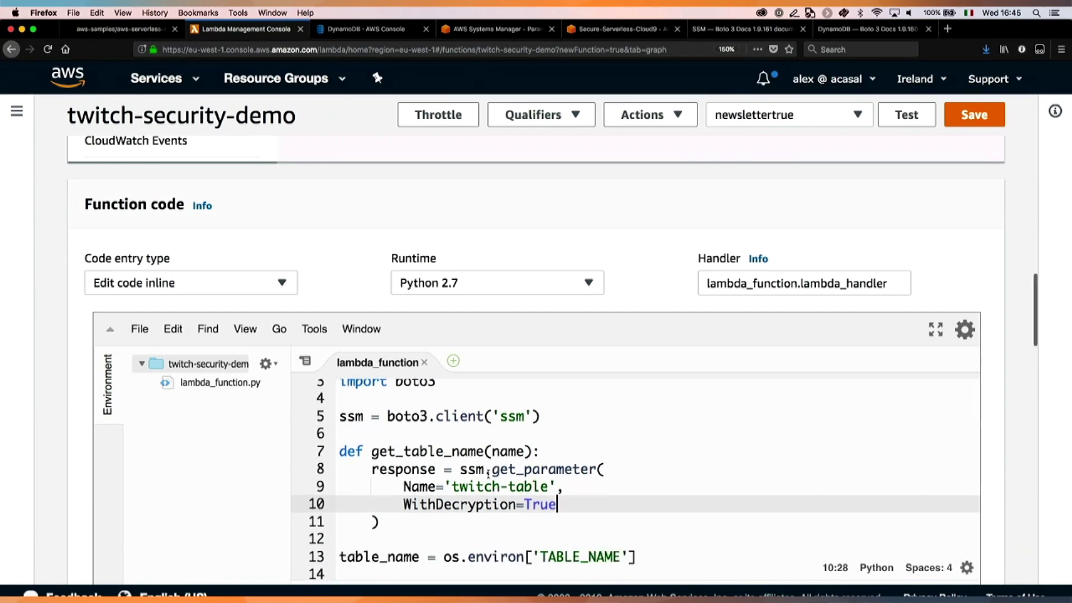
key("Down")
key("Return")
type("retu")
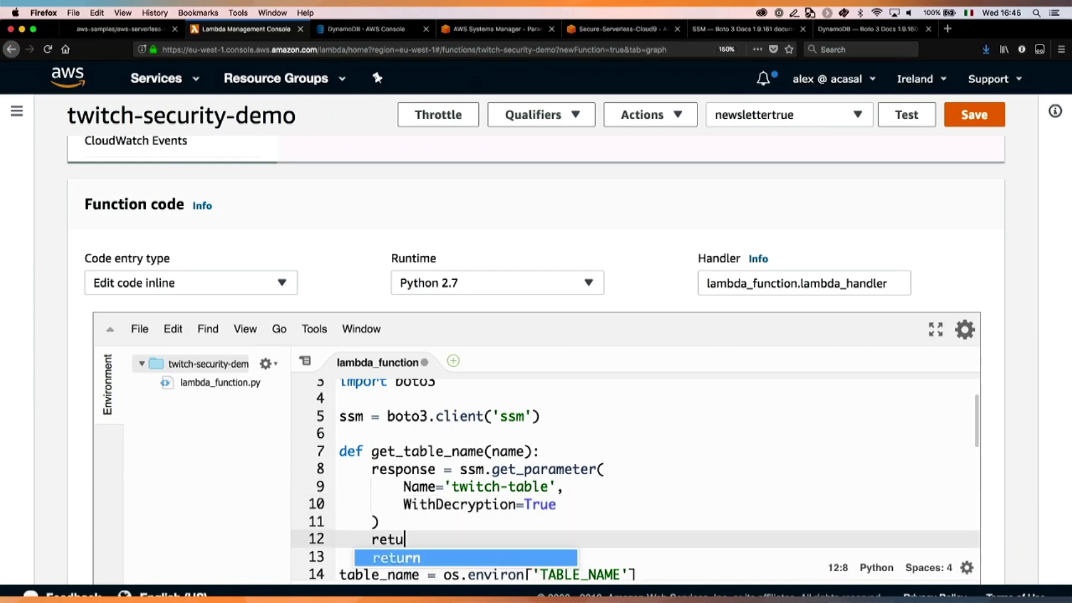
type("rn response")
type("['Paramet")
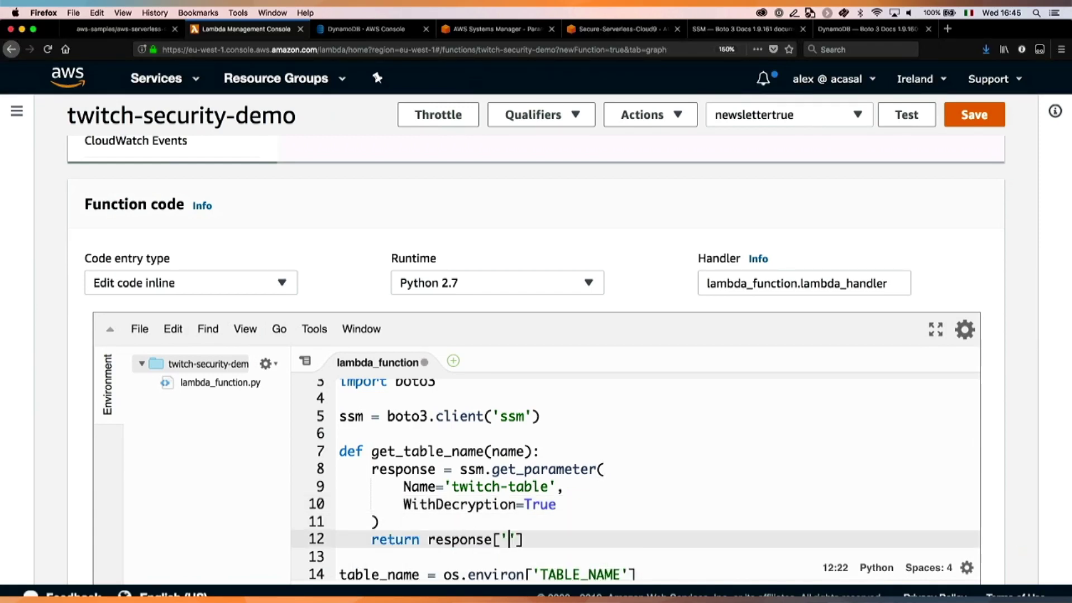
type("er']")
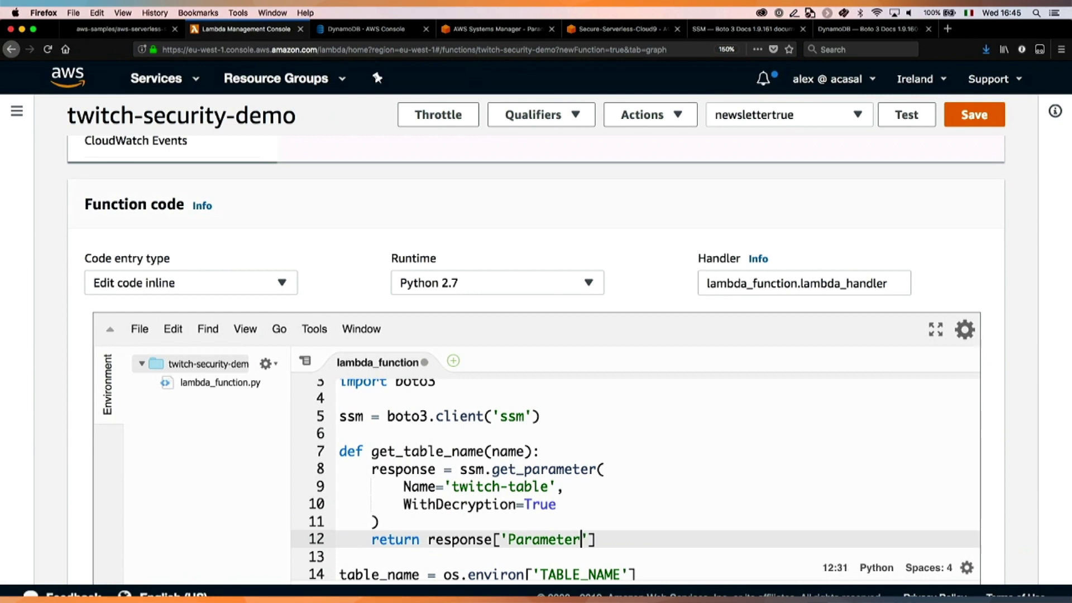
type("['Value']")
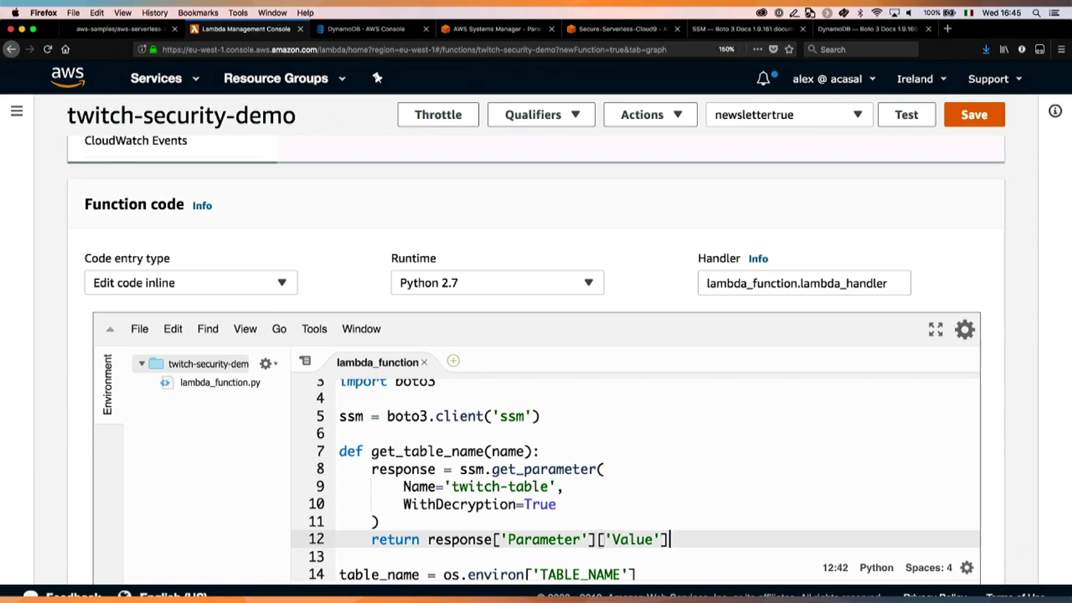
Step: Replace the os.environ lookup assigned to table_name with a get_table_name() call and save the code
double_click(374, 453)
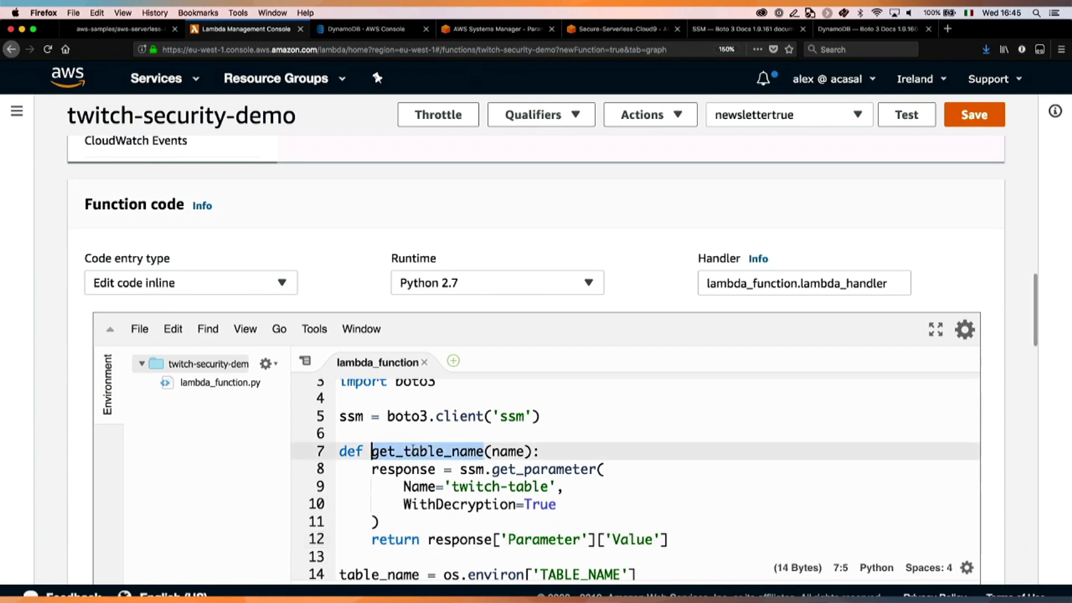
key("super+c")
left_click(443, 574)
key("shift+End")
key("super+v")
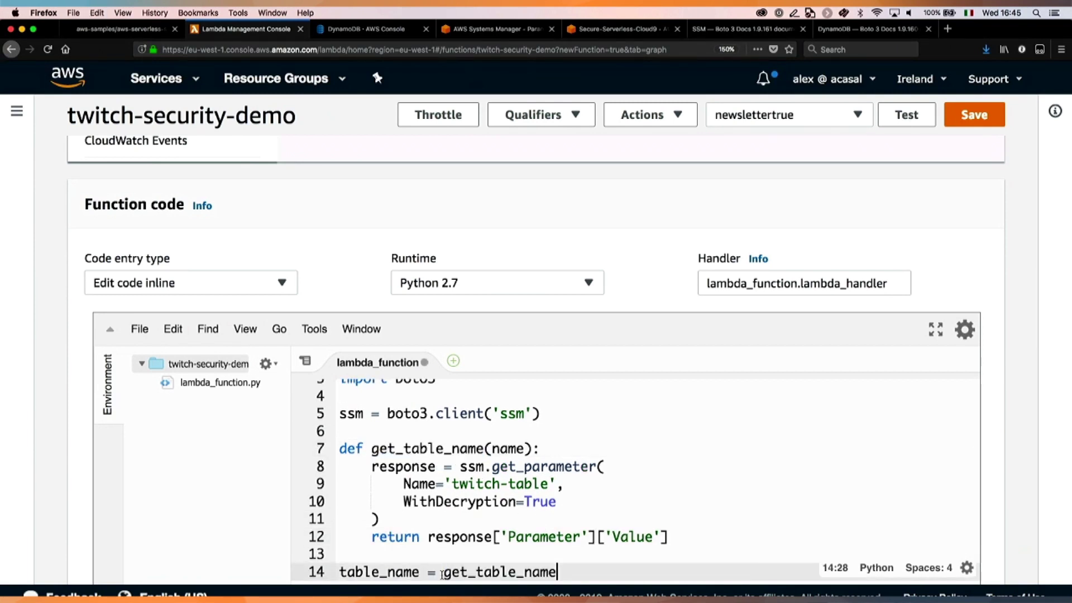
type("(")
key("super+s")
Step: Set Name to the name argument in ssm.get_parameter and pass 'twitch-table' to the get_table_name call instead
left_click_drag(447, 483, 559, 484)
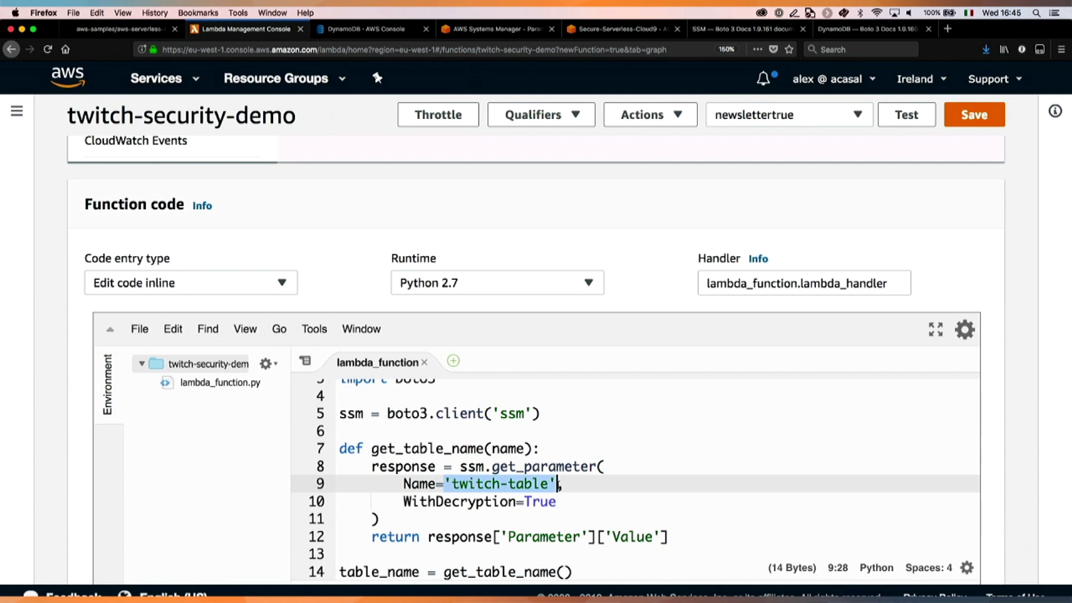
type("name,")
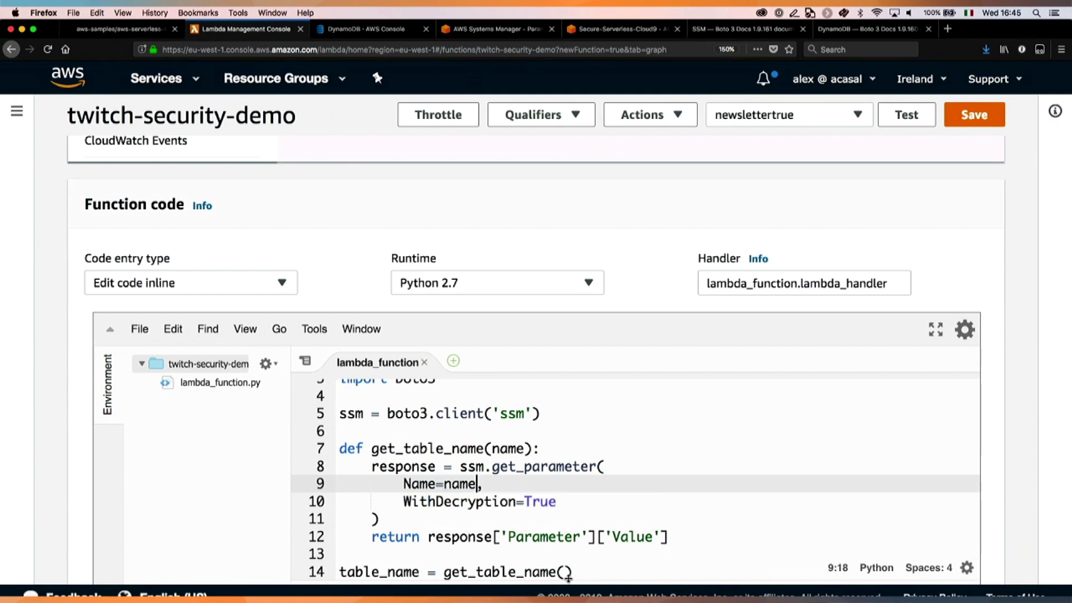
left_click(568, 575)
key("super+v")
scroll(602, 508, "down", 3)
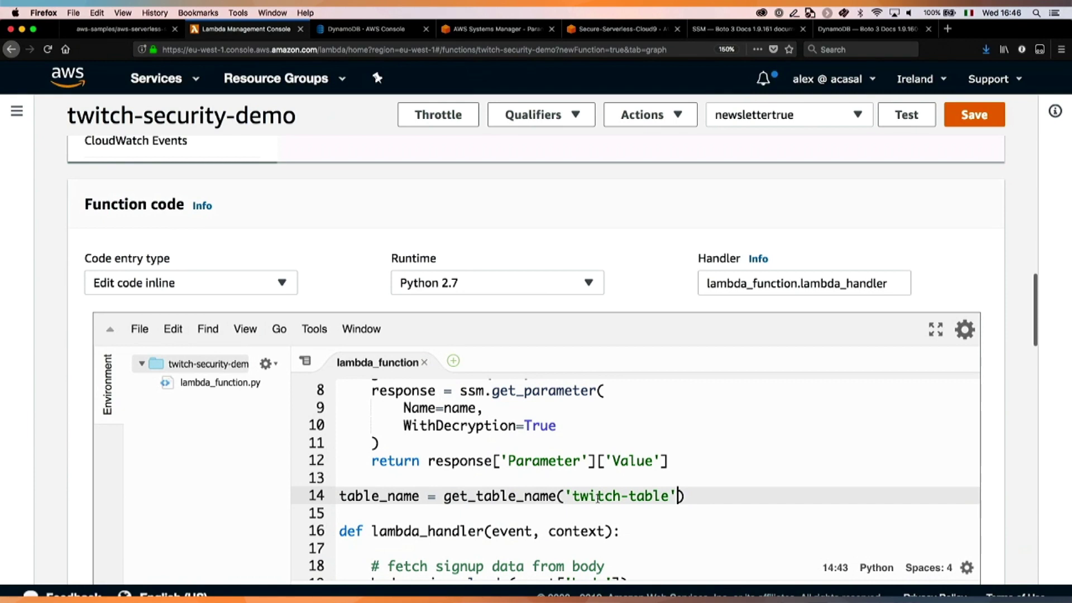
scroll(598, 497, "up", 1)
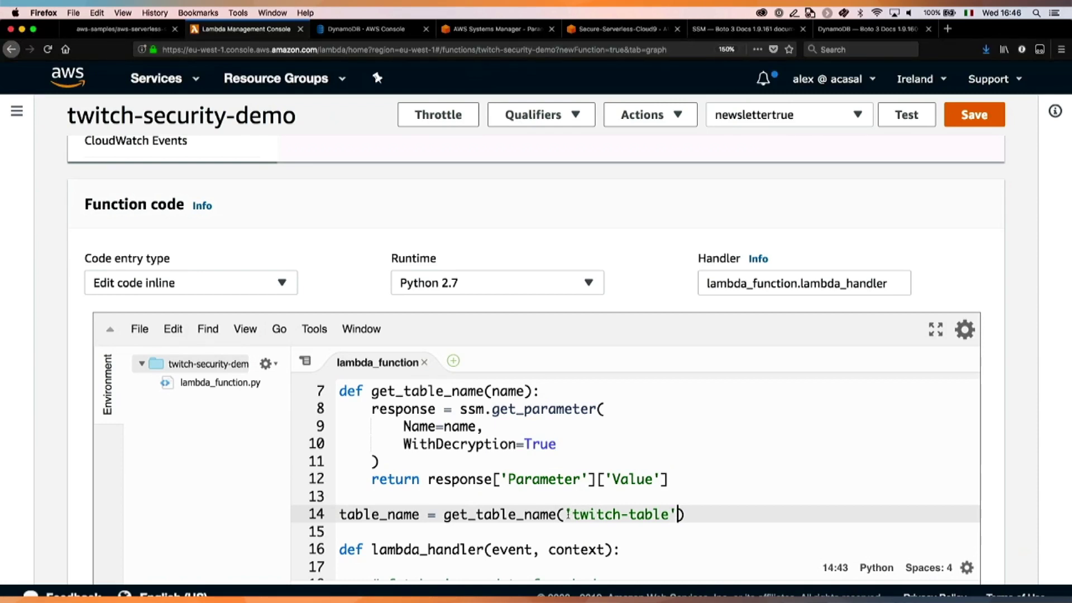
Step: Above the table_name line, add parameter_name = os.environ['SSM_PARAM_NAME'] and save the code
key("super+shift+backslash")
left_click(340, 496)
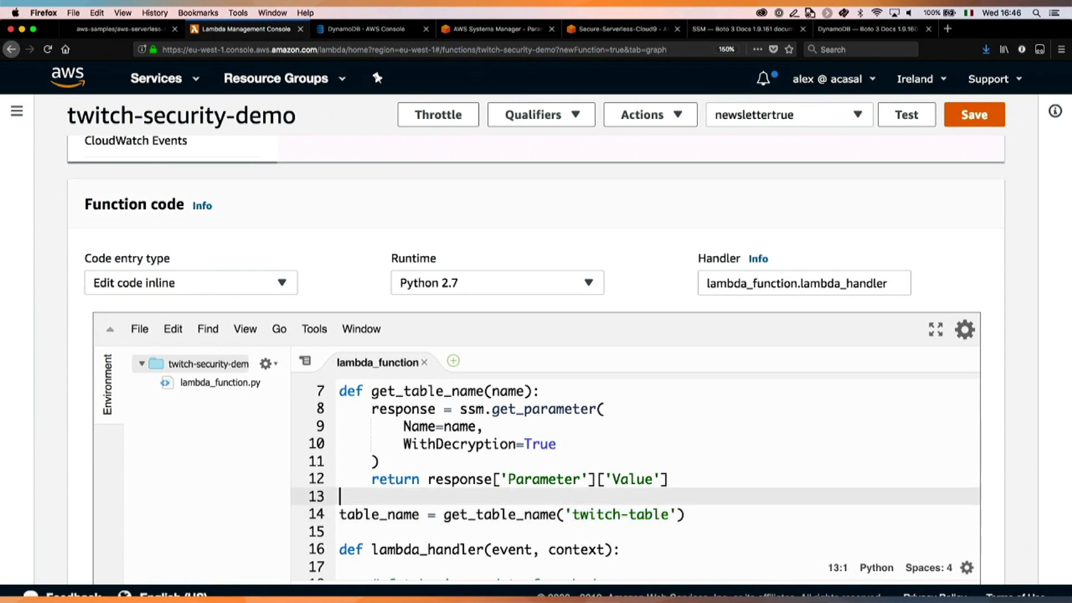
key("Return")
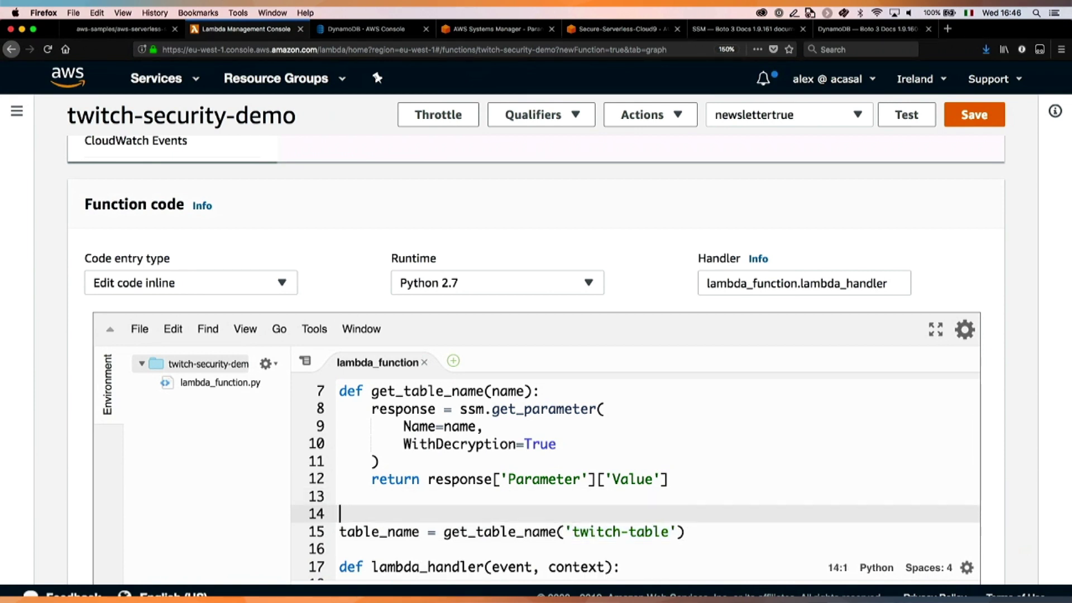
type("parameter_name")
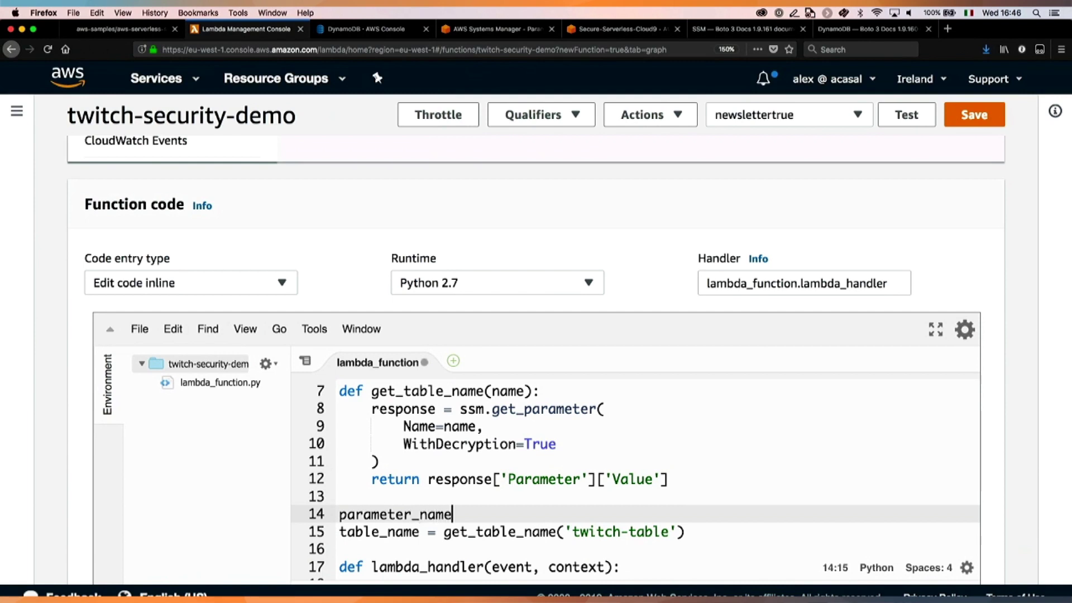
type(" = os.environ")
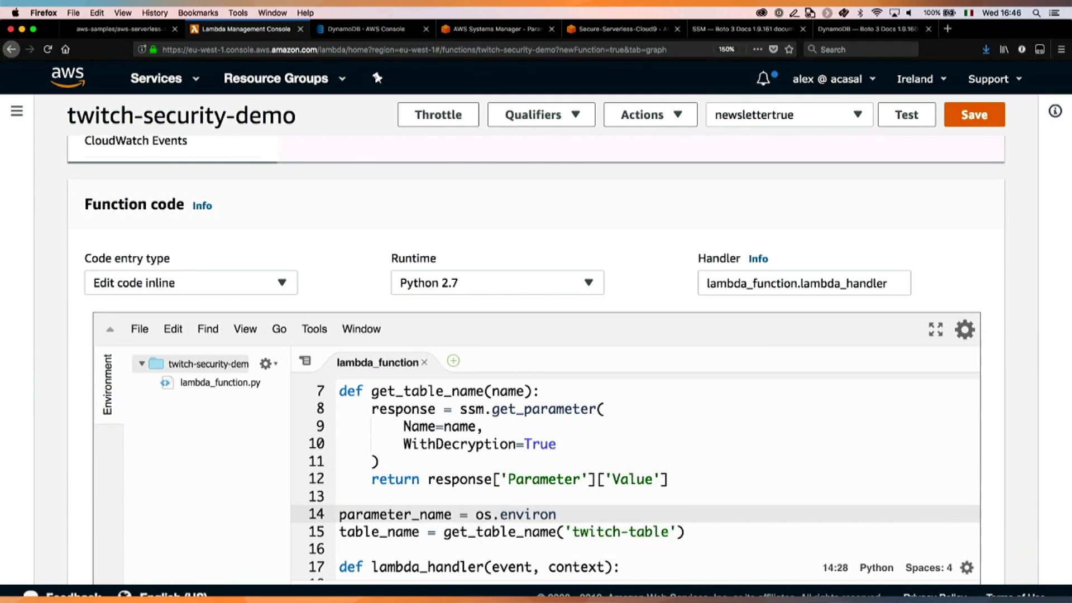
type("['")
type("SSM_PARAM_N")
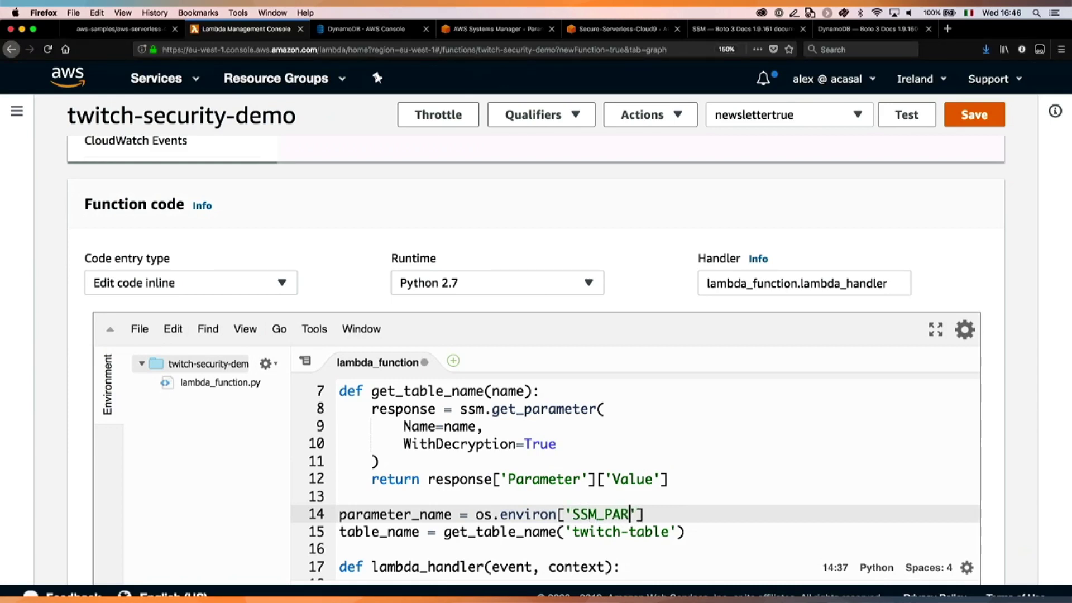
type("AME")
key("super+s")
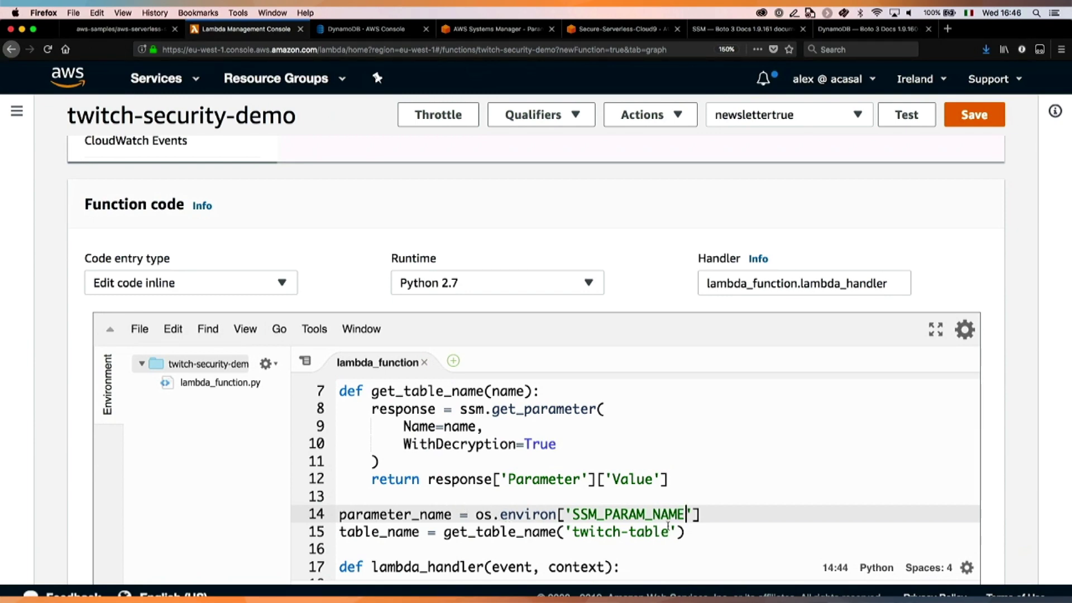
Step: Copy the 'twitch-table' argument of the get_table_name call and replace it with parameter_name
scroll(45, 516, "down", 3)
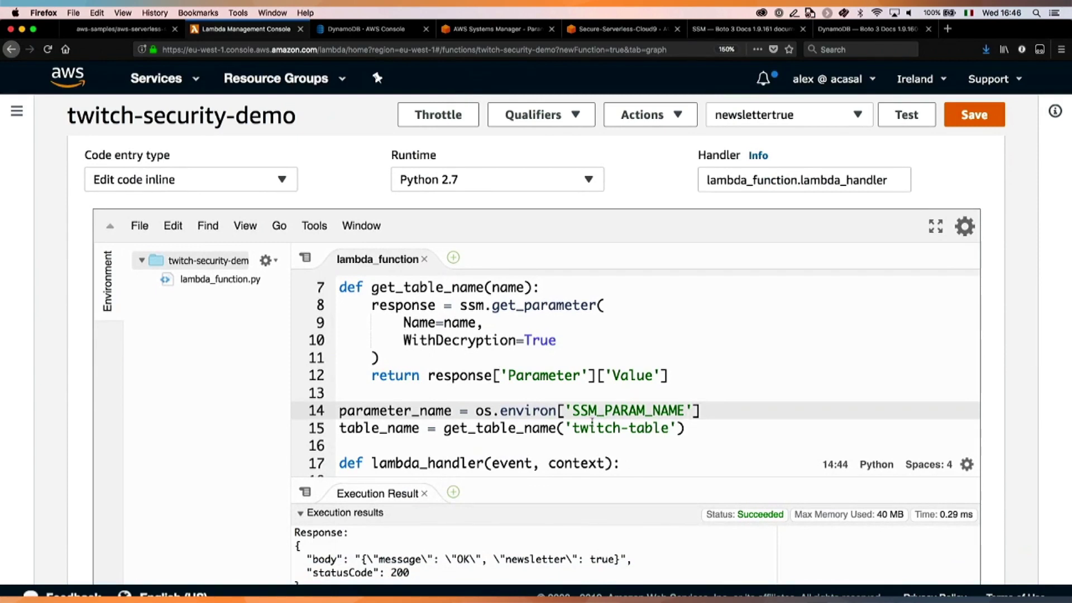
left_click(565, 428)
left_click(677, 428, "shift")
key("super+c")
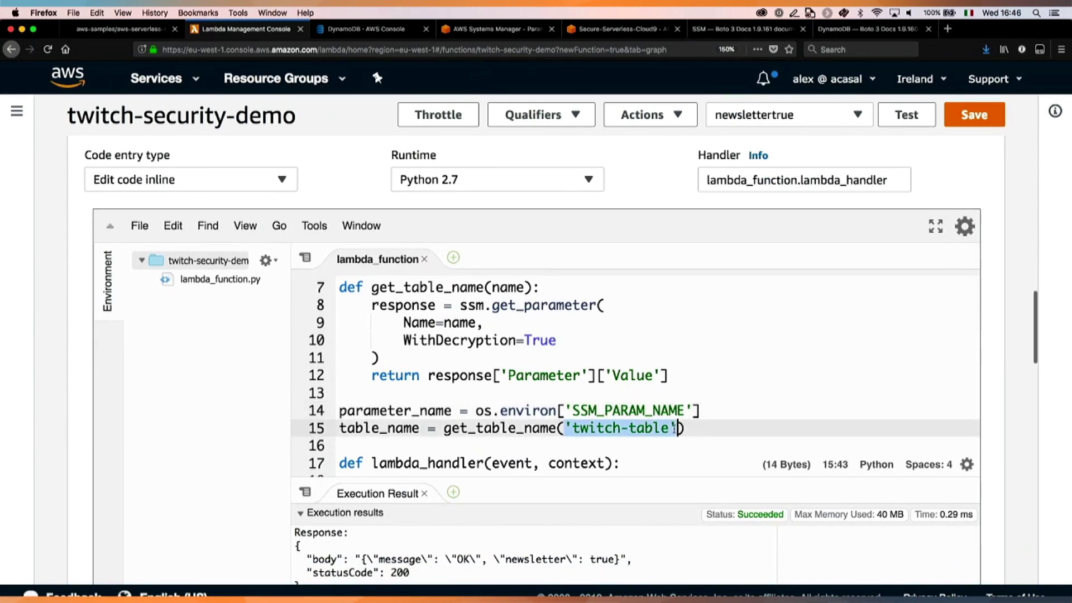
type("PARAM")
key("BackSpace")
key("BackSpace")
key("BackSpace")
key("BackSpace")
key("BackSpace")
type("pa")
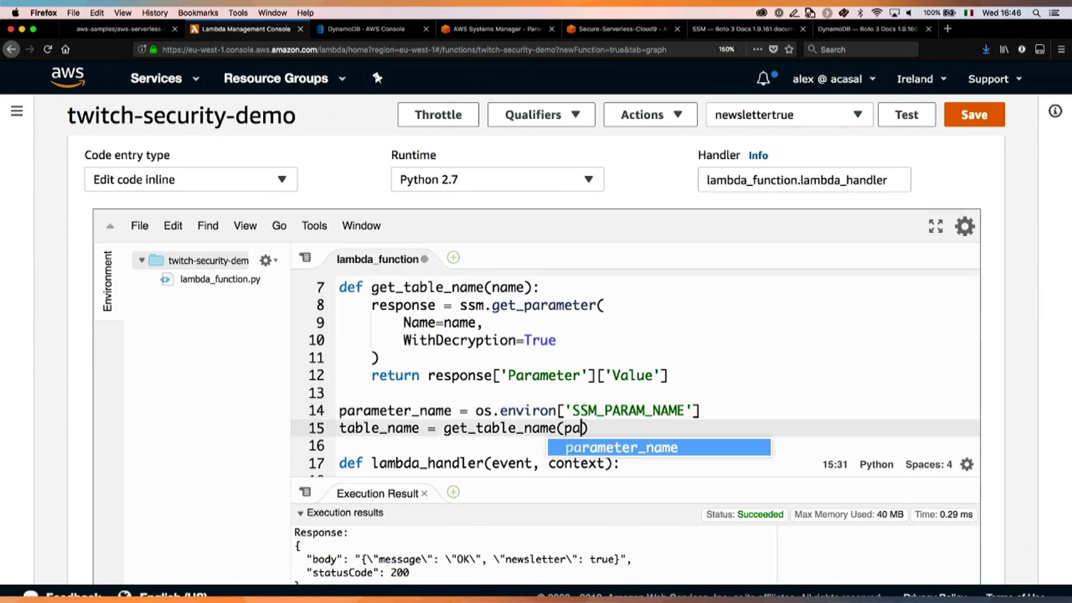
type("rameter_name")
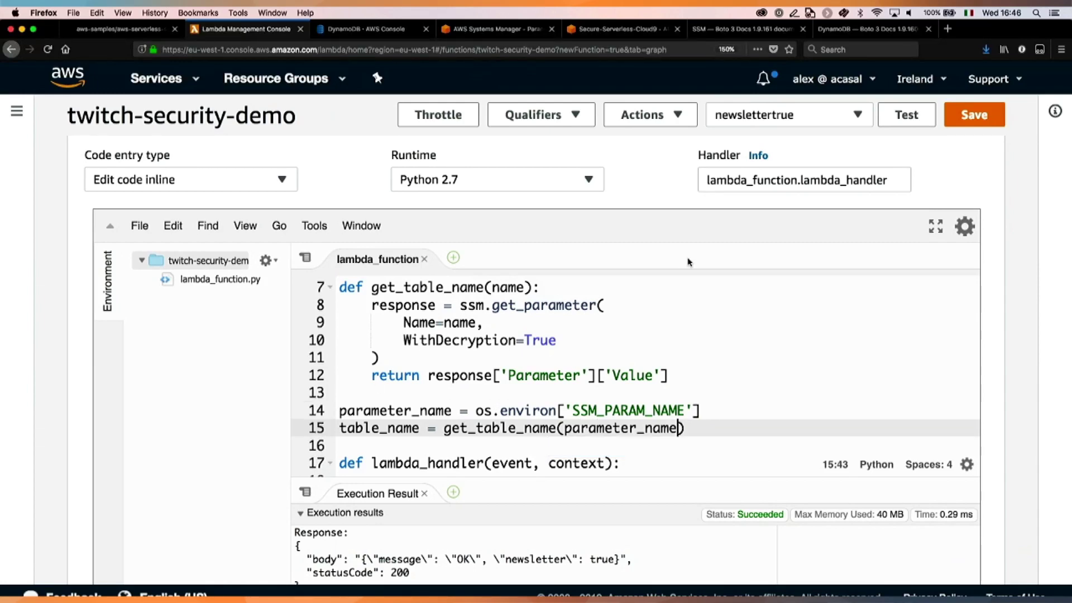
Step: Change the TABLE_NAME environment variable to key SSM_PARAMETER_NAME with value twitch-table, then return to the function code
scroll(51, 482, "down", 1)
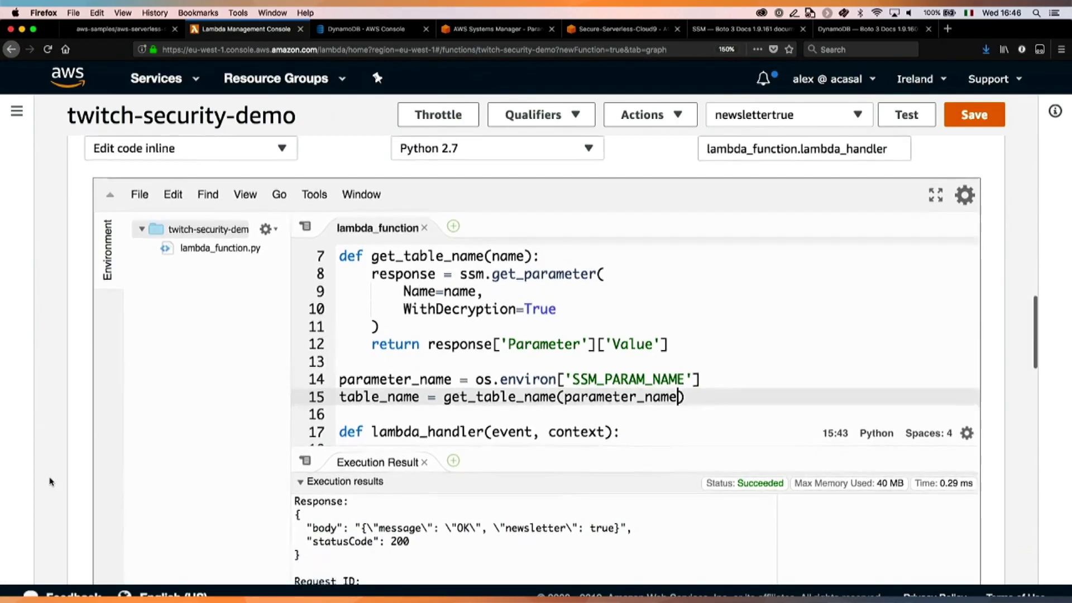
scroll(51, 482, "down", 10)
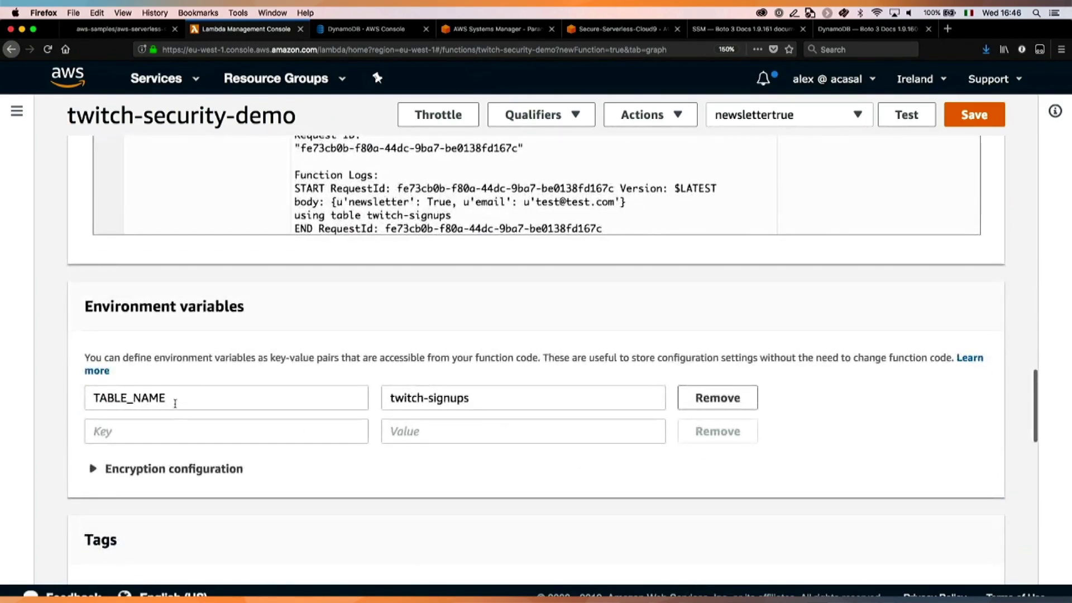
double_click(174, 403)
type("SSM")
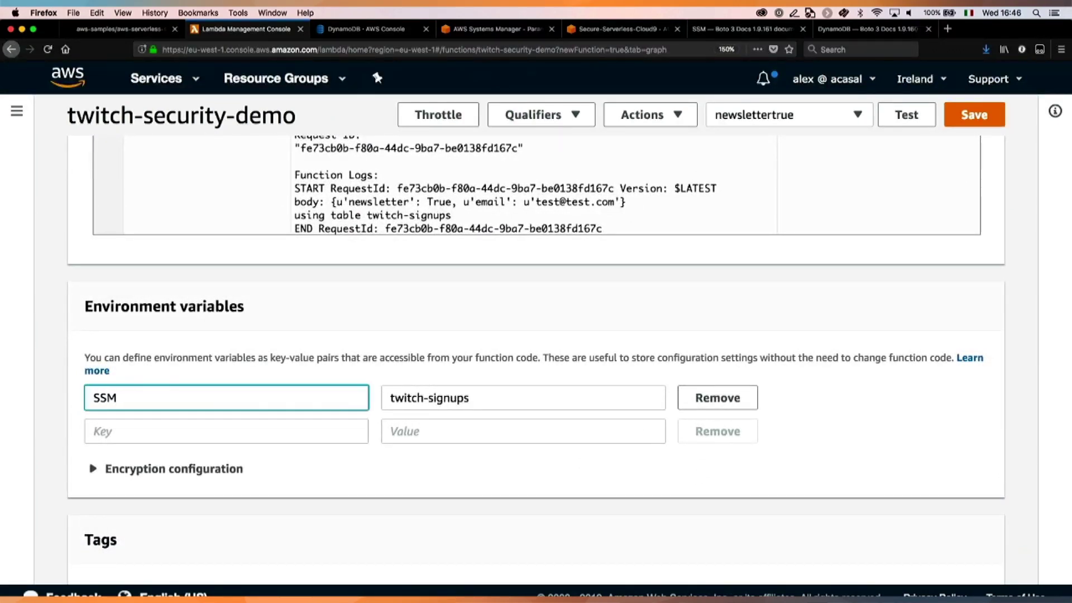
type("_PARAMETER_NAME")
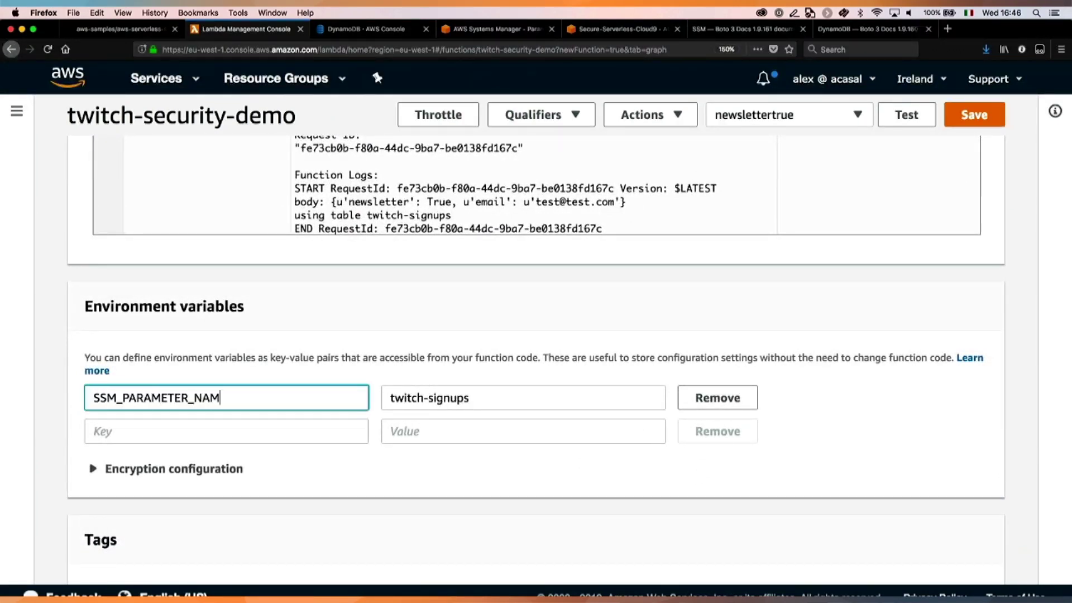
key("Tab")
key("super+v")
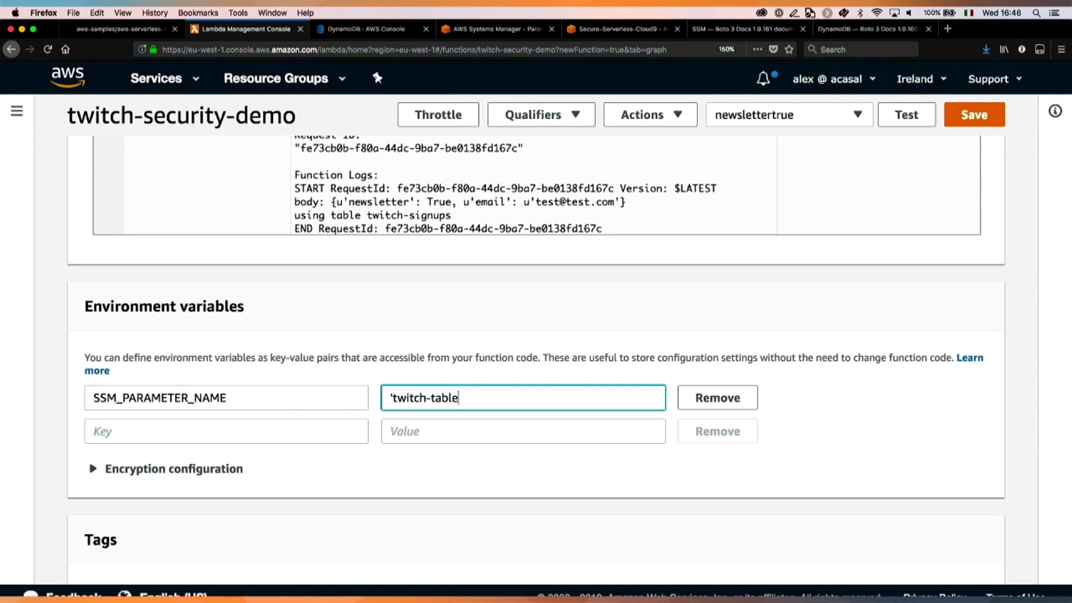
key("BackSpace")
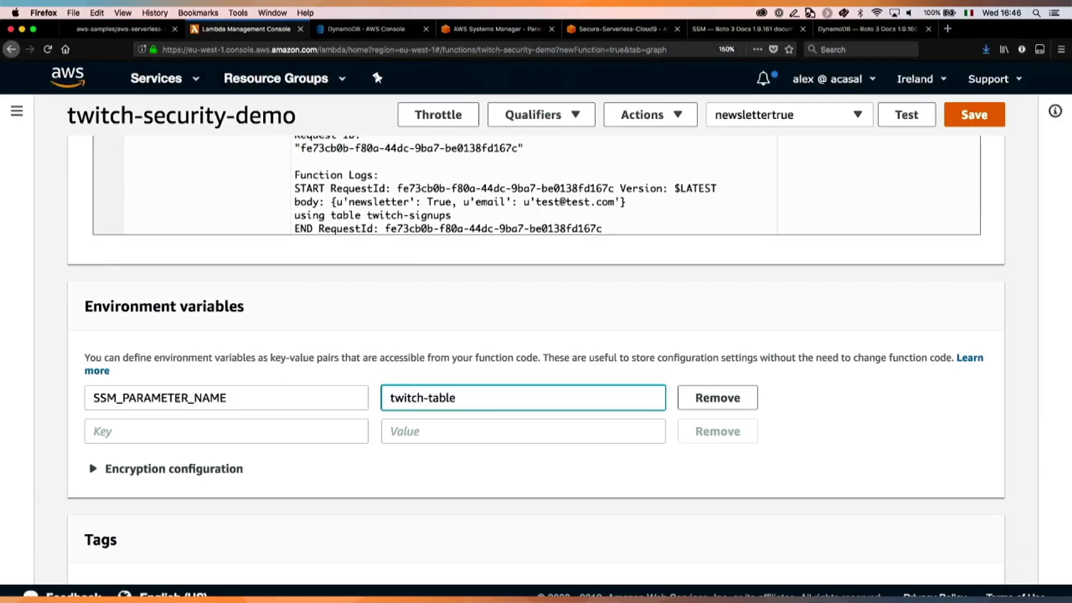
scroll(66, 243, "up", 5)
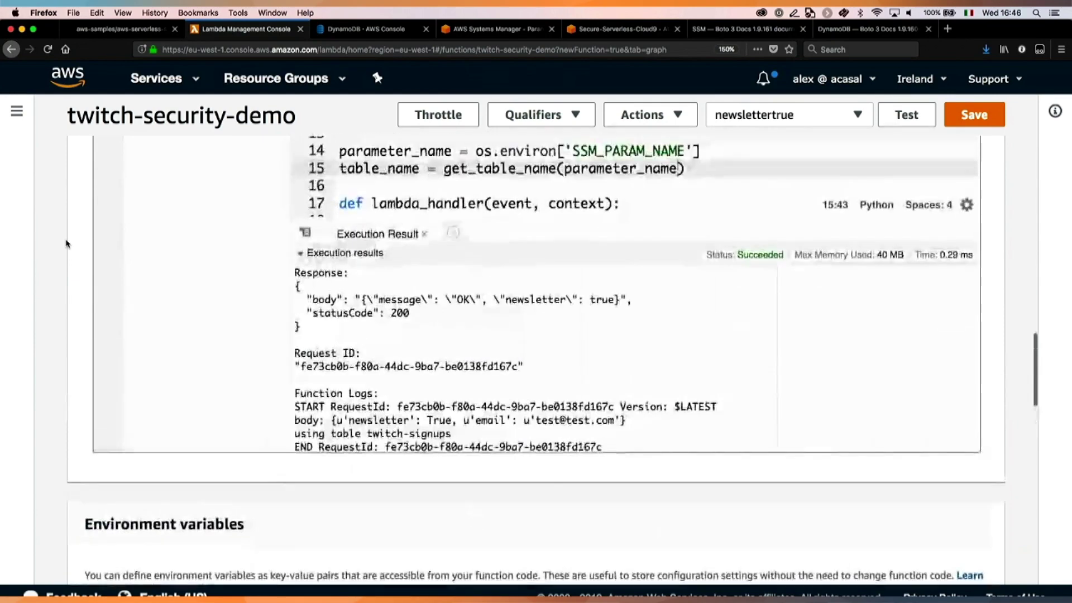
scroll(128, 241, "up", 4)
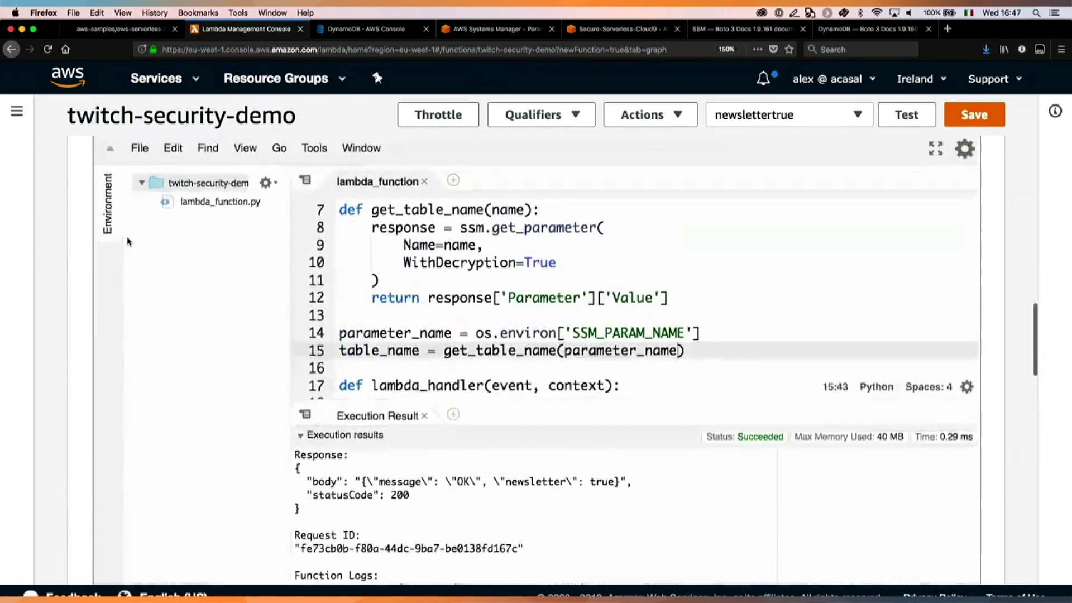
Step: Save the function, run the newslettertrue test event and read the log output of its execution result
scroll(128, 242, "up", 1)
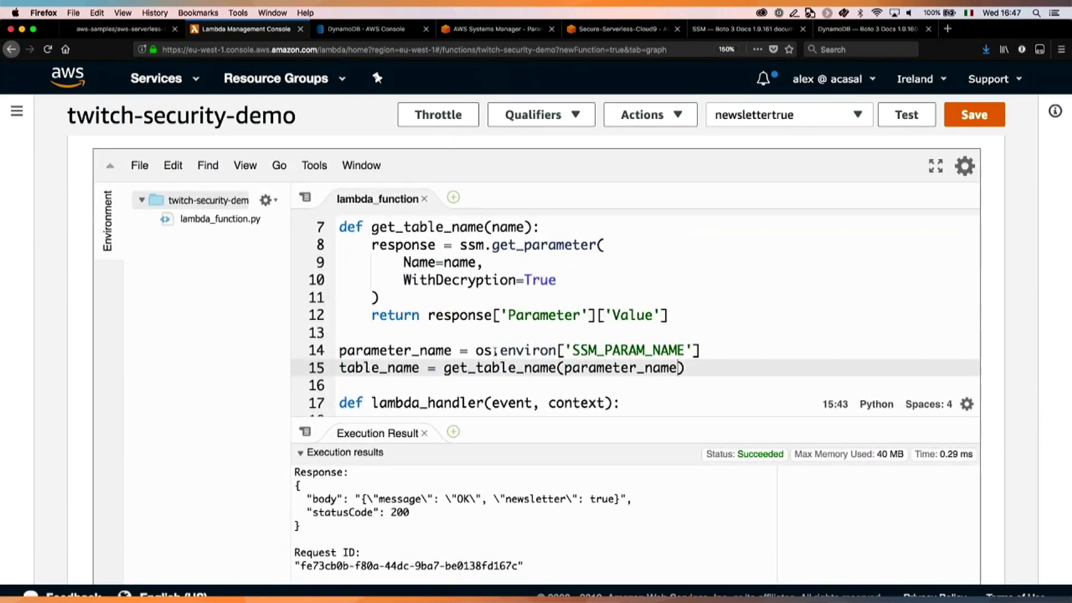
double_click(414, 350)
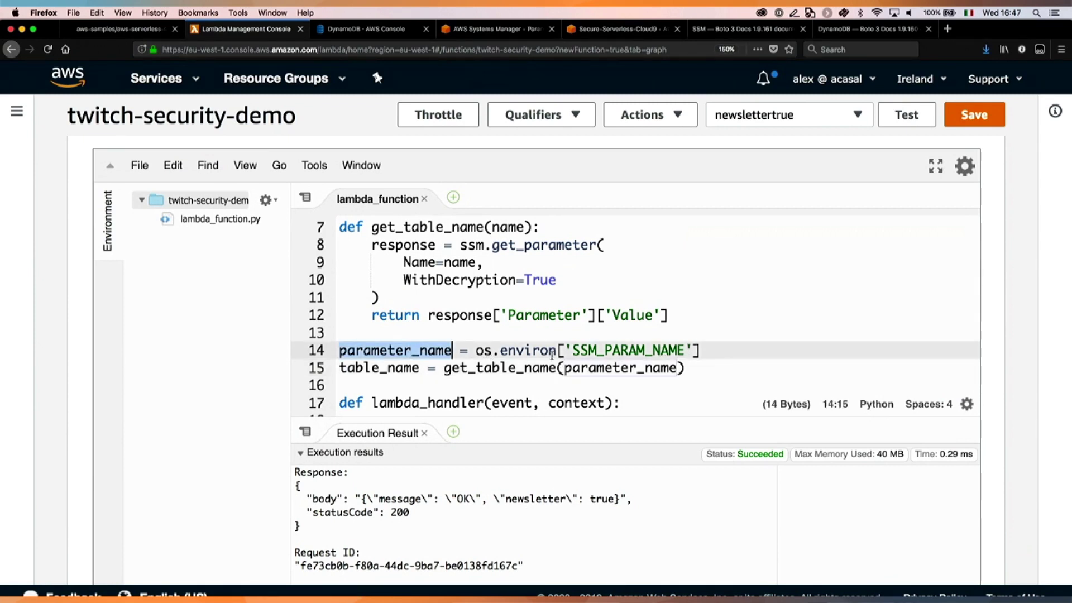
left_click(965, 116)
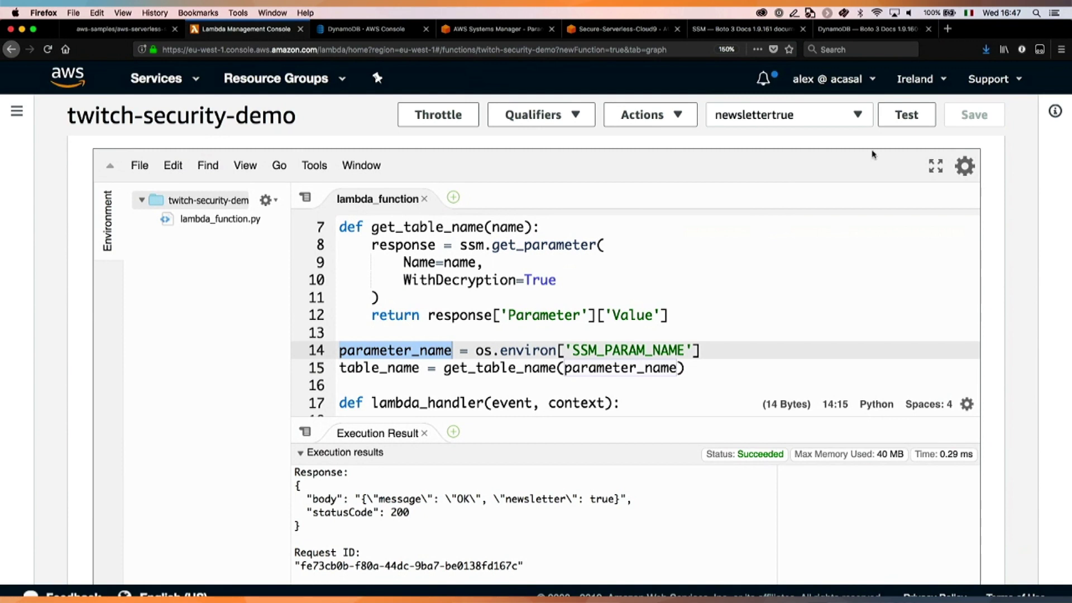
left_click(922, 116)
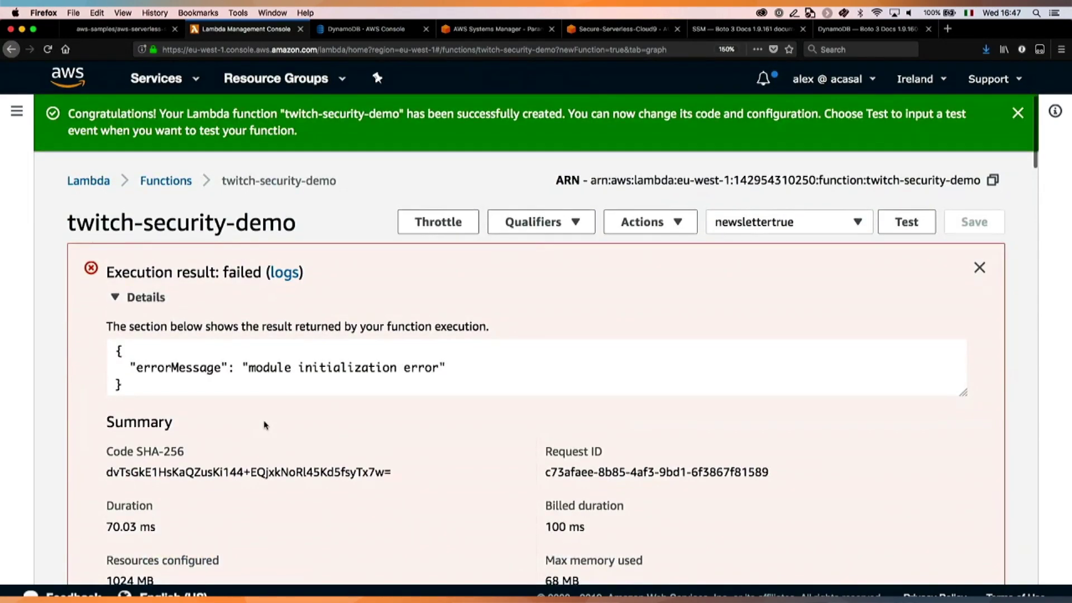
scroll(265, 425, "down", 10)
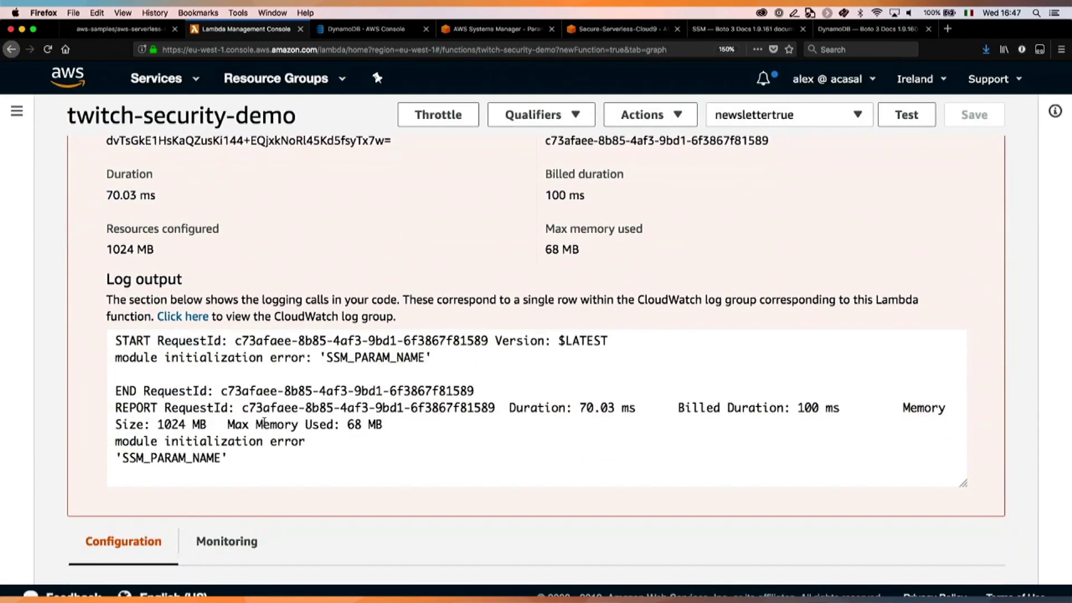
scroll(220, 423, "down", 2)
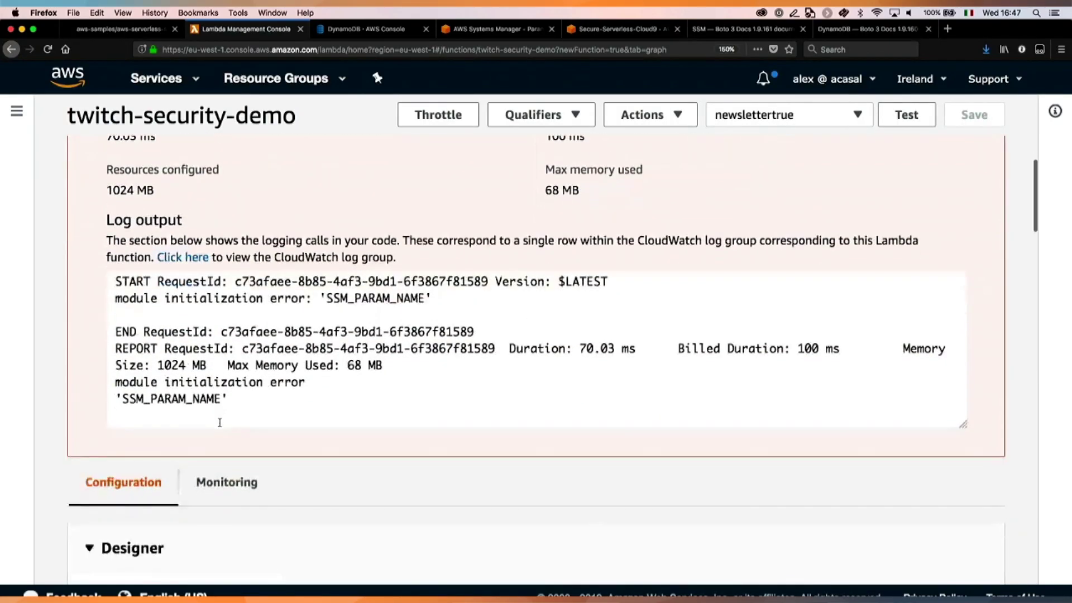
Step: Copy SSM_PARAM_NAME from the os.environ lookup in the code and set it as the key of the twitch-table environment variable
scroll(36, 516, "down", 15)
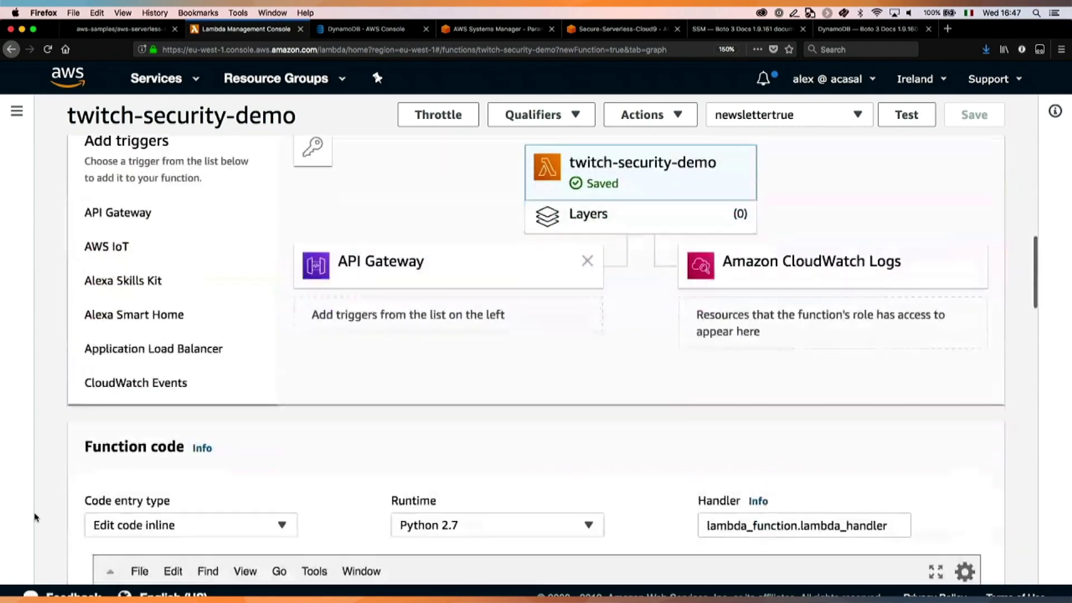
scroll(557, 387, "up", 1)
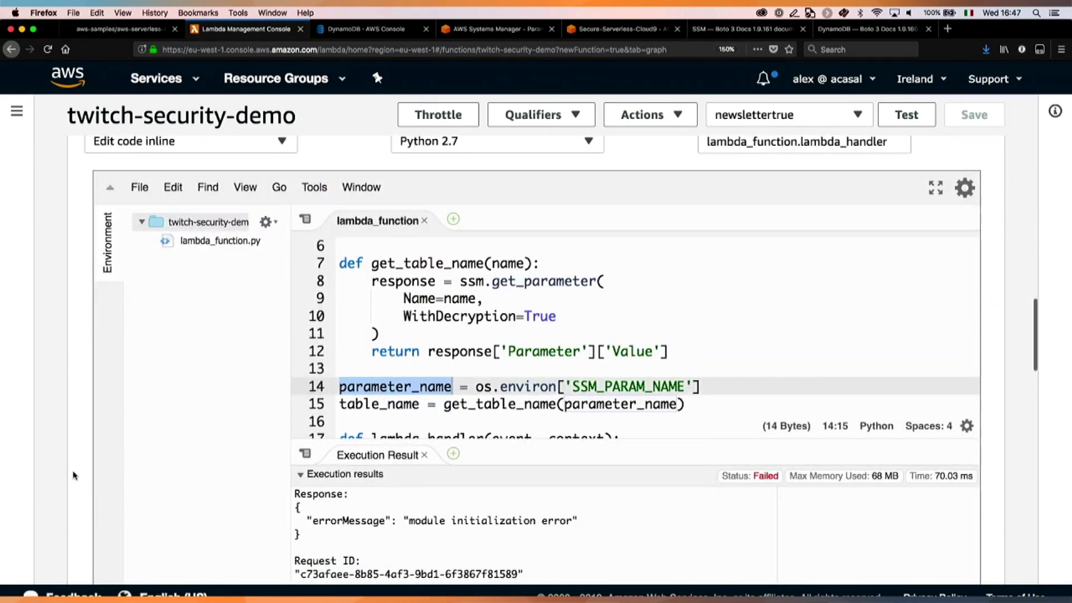
scroll(74, 476, "down", 8)
scroll(73, 475, "up", 3)
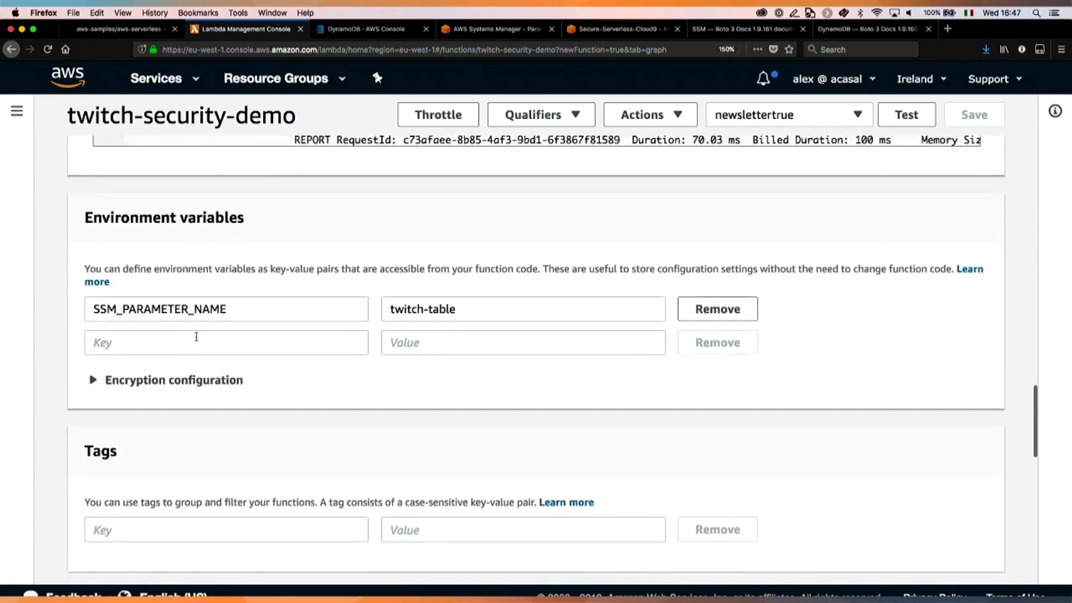
scroll(72, 335, "up", 15)
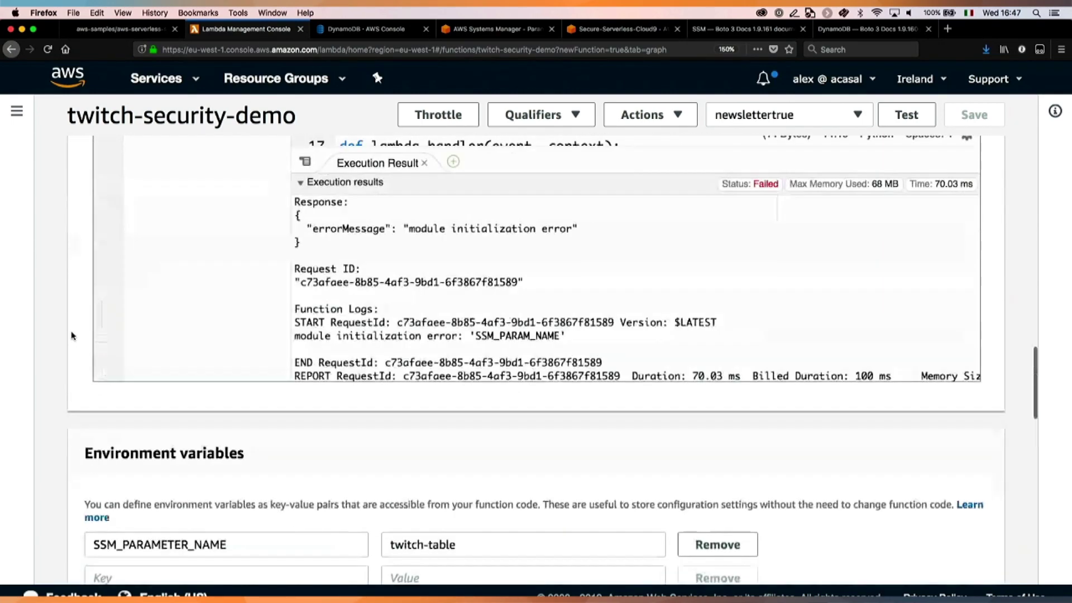
left_click(622, 398)
left_click(621, 381)
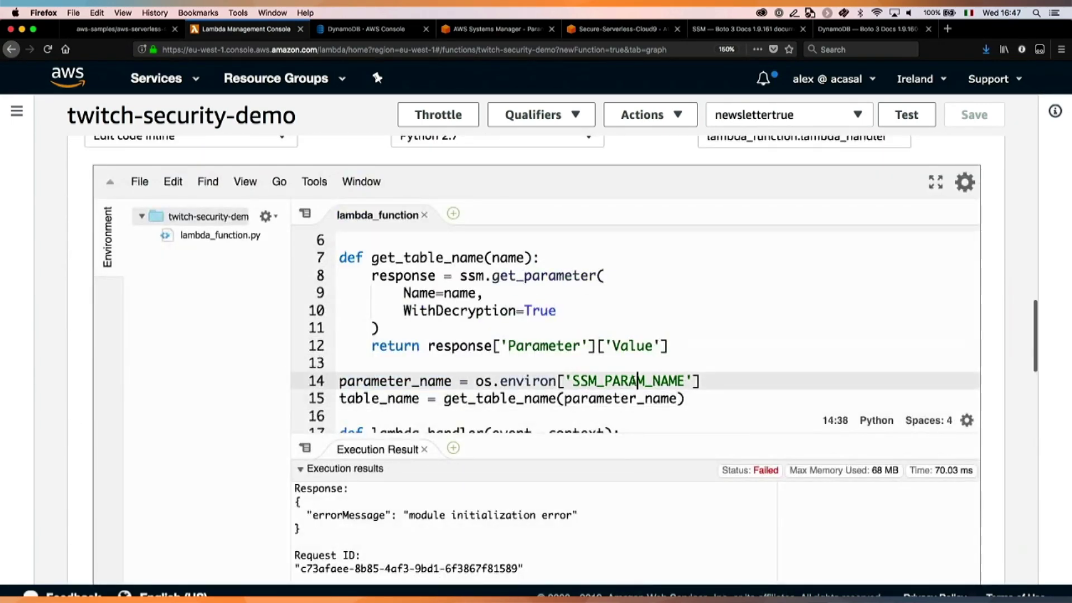
double_click(620, 381)
key("super+c")
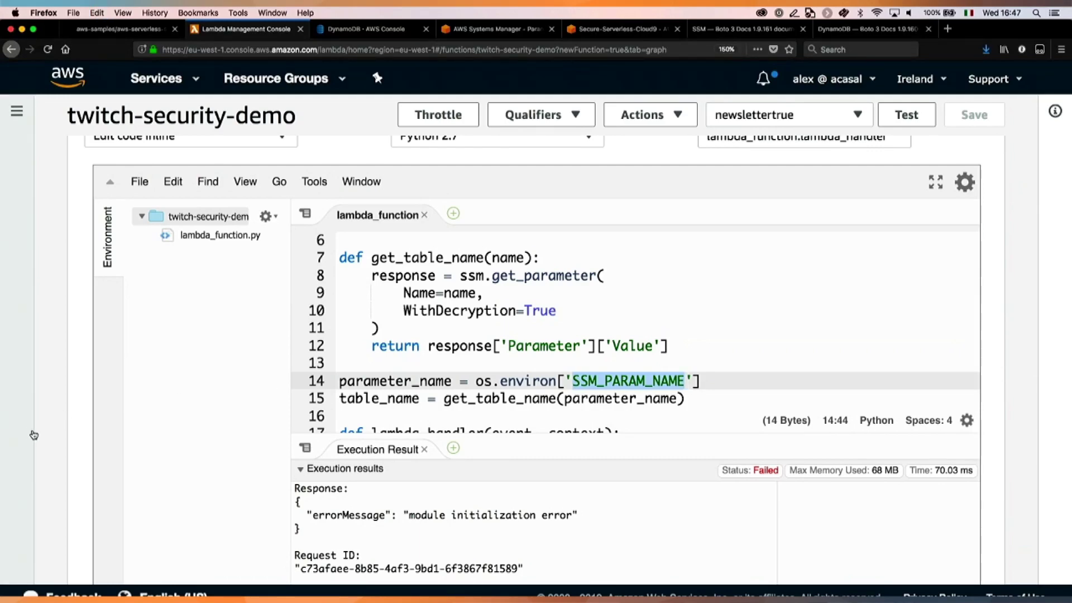
scroll(67, 450, "down", 15)
double_click(178, 409)
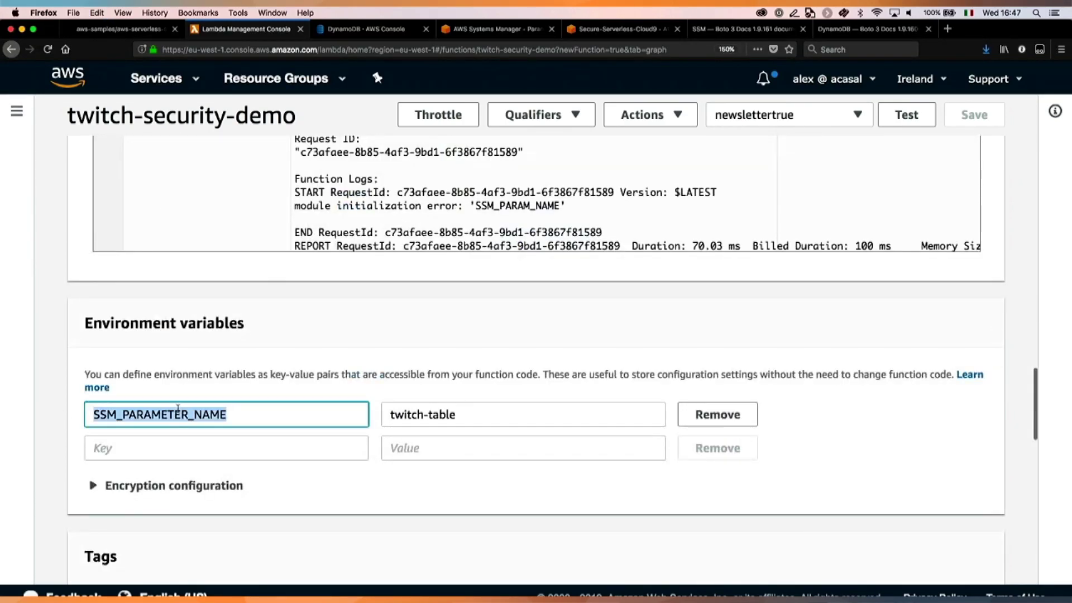
key("super+v")
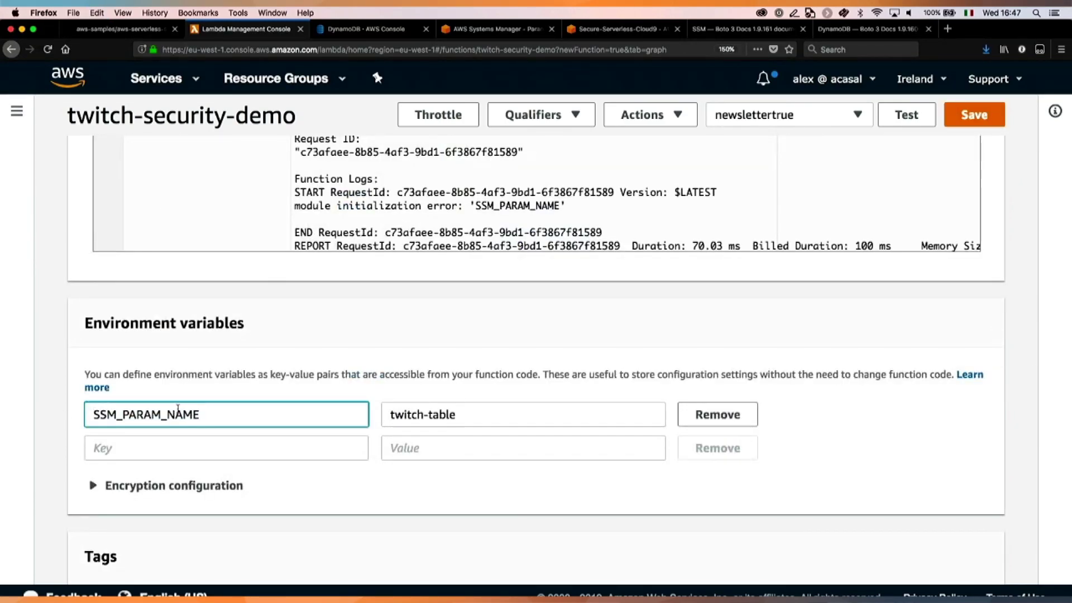
Step: Save the function, rerun the newslettertrue test and examine the GetParameter error in the log output
left_click(987, 113)
left_click(907, 114)
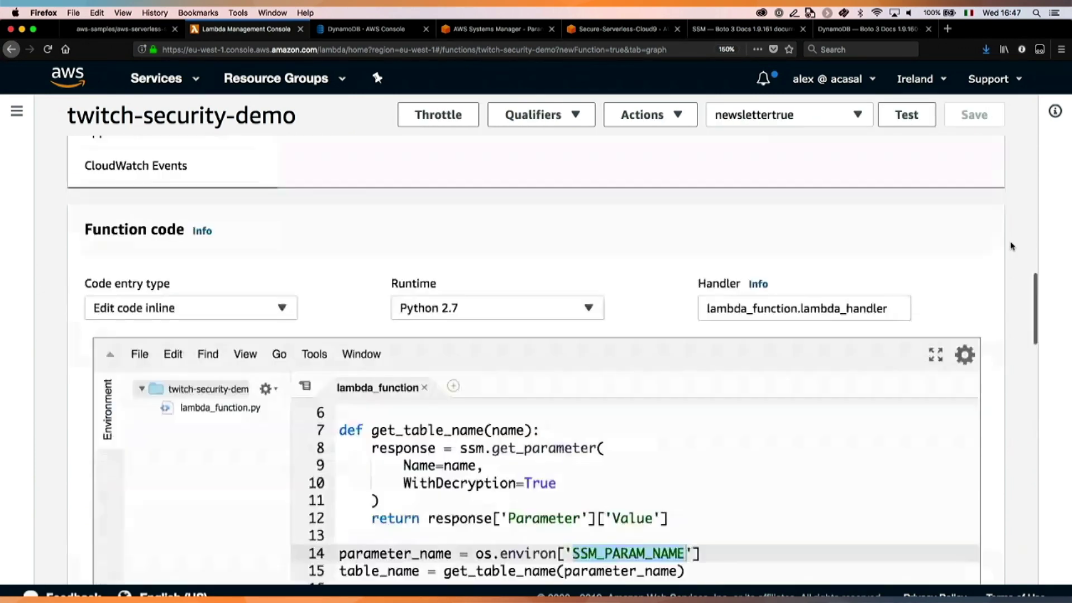
scroll(687, 416, "down", 5)
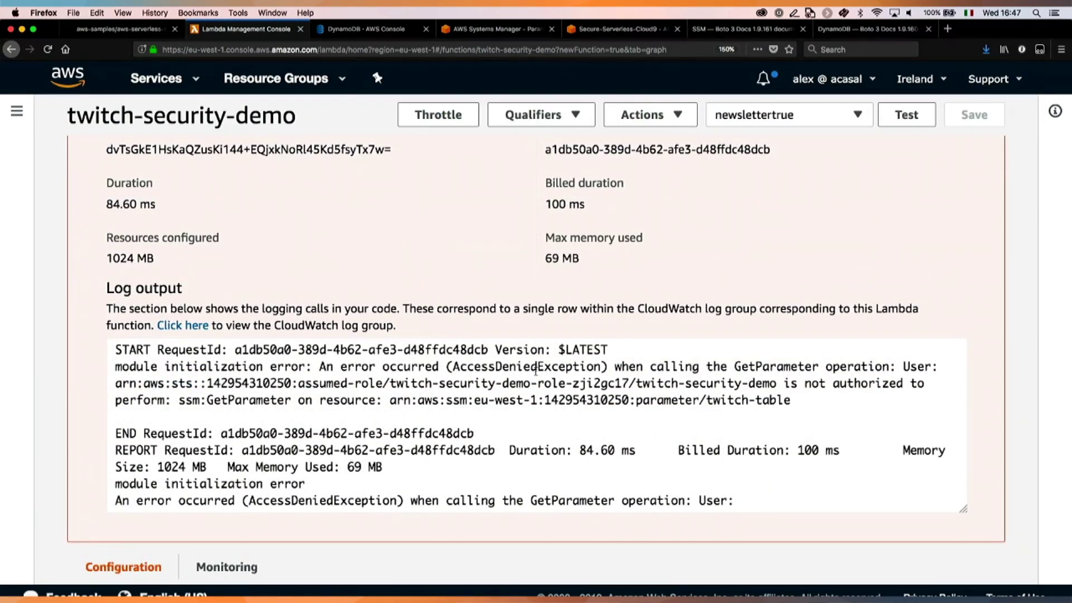
double_click(534, 370)
left_click_drag(649, 367, 825, 367)
left_click(867, 365)
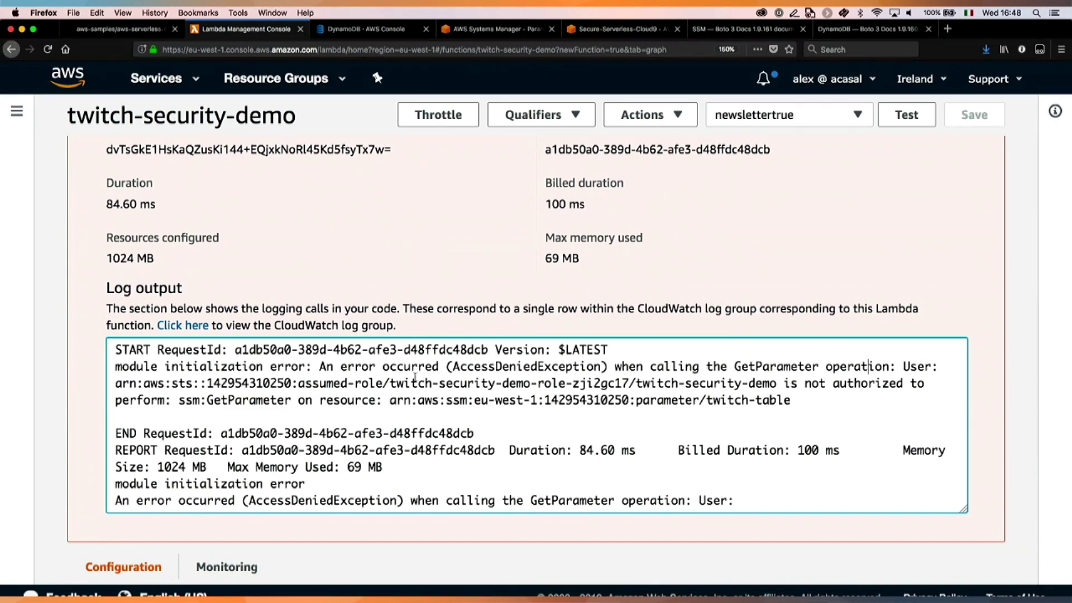
Step: Open the function's existing execution role in the IAM console and start adding an inline policy to it
scroll(43, 503, "down", 10)
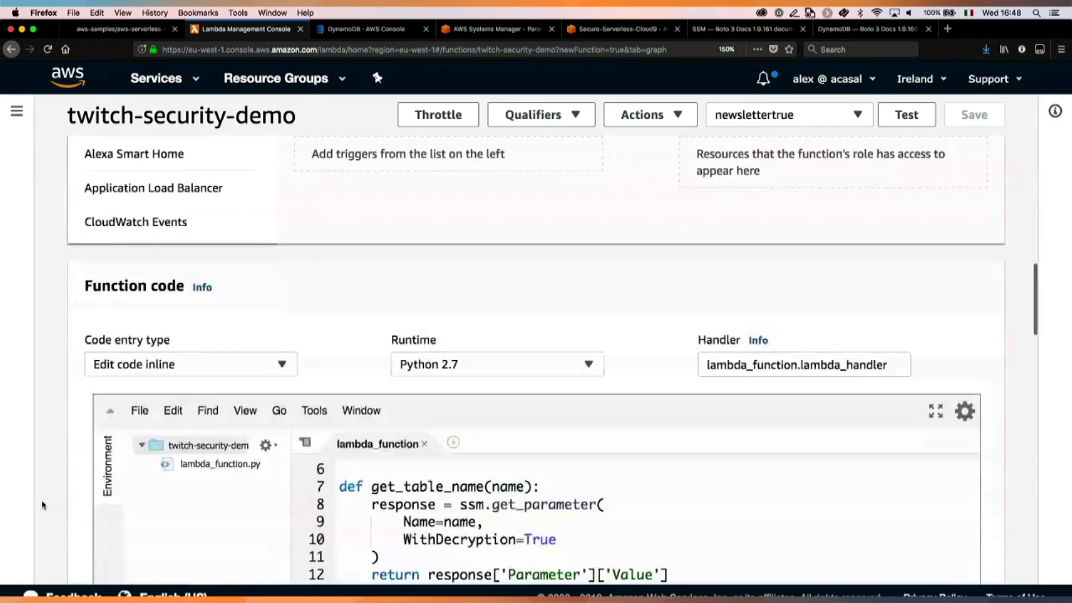
scroll(43, 505, "down", 10)
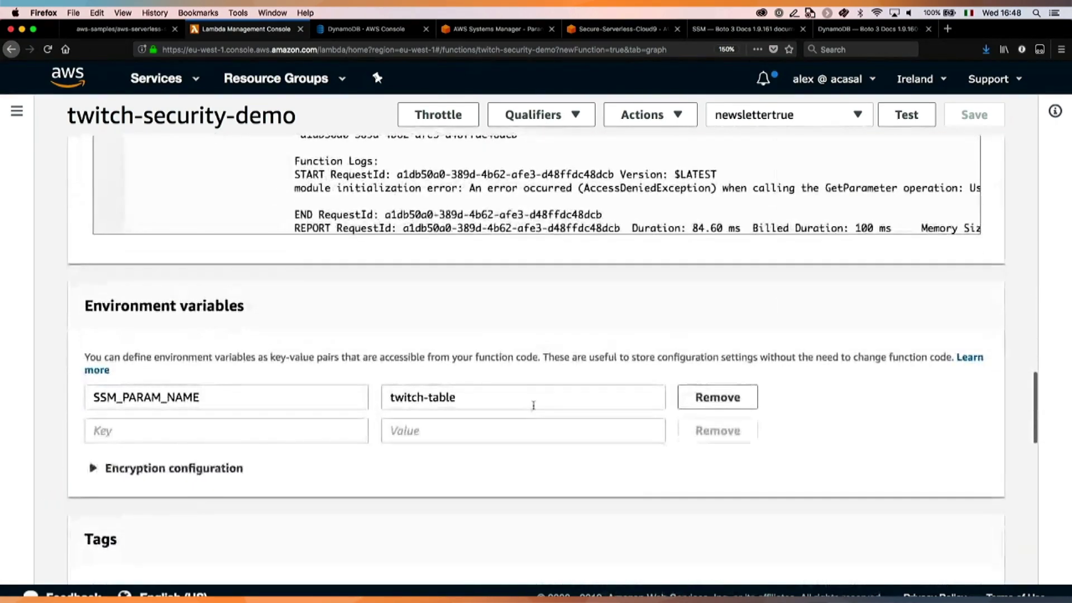
triple_click(506, 393)
scroll(40, 522, "down", 6)
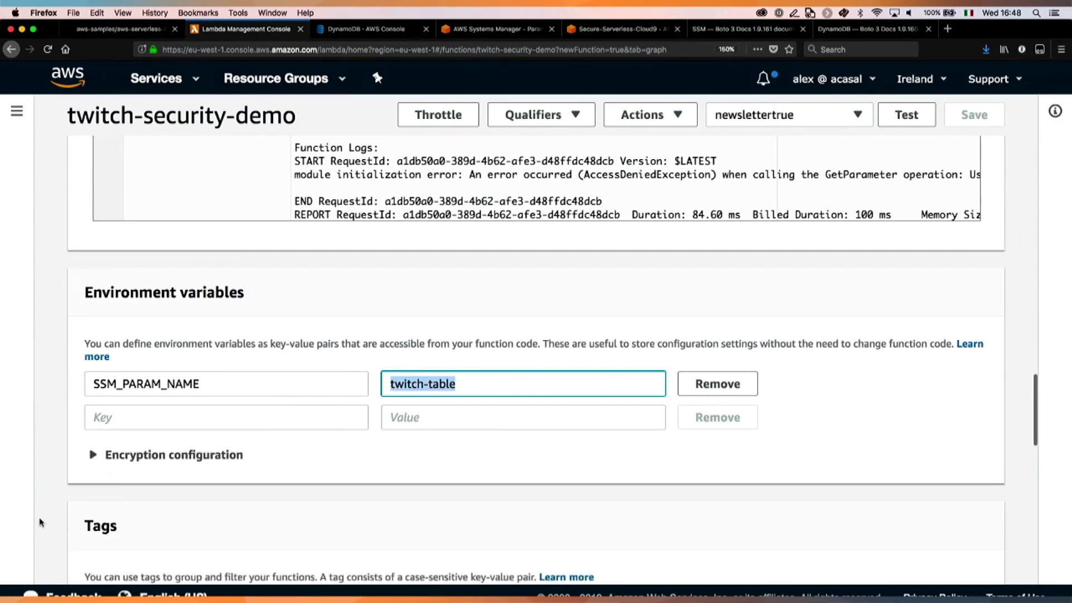
scroll(40, 522, "down", 2)
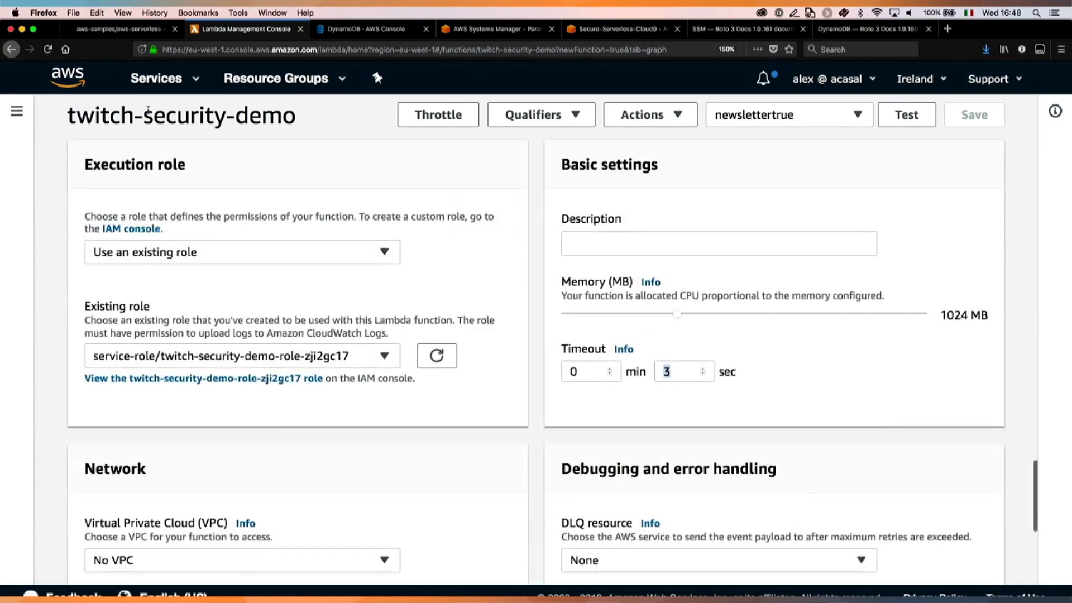
left_click(168, 378)
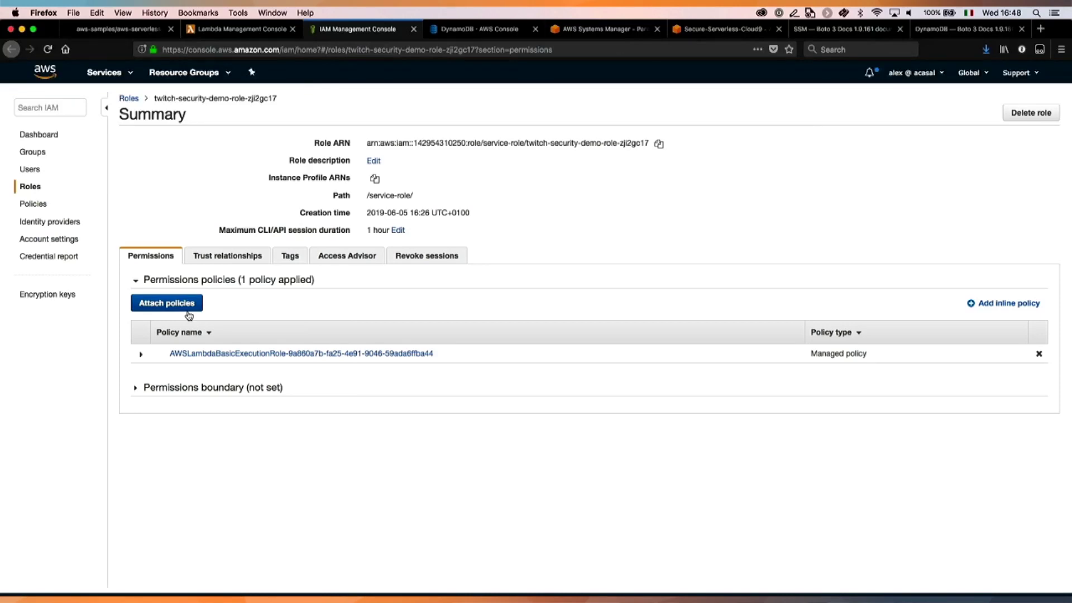
left_click(1006, 312)
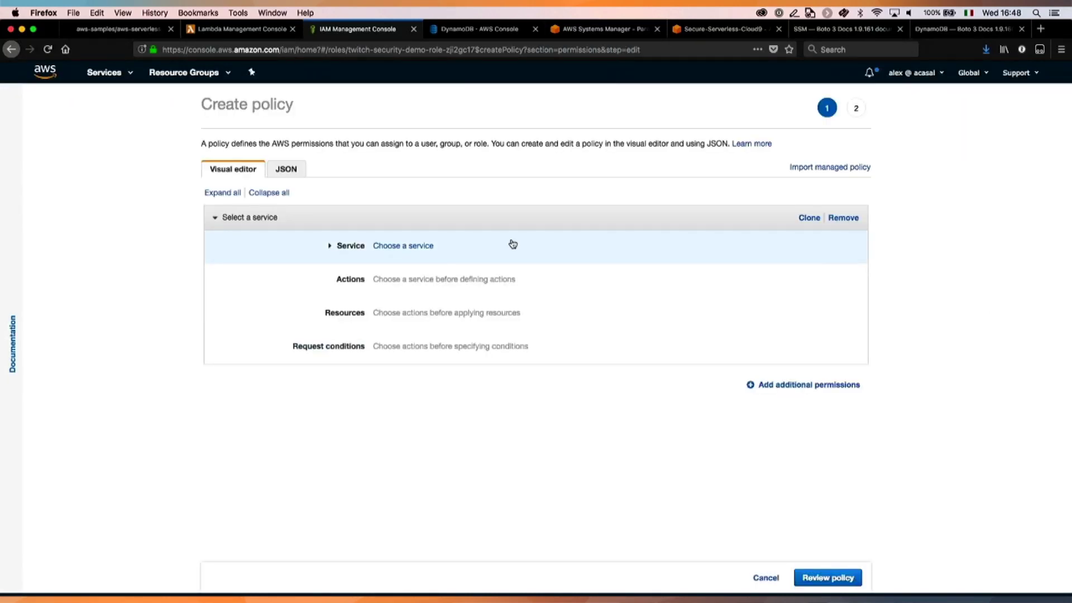
Step: Search the service list for SYSTEM and choose Systems Manager as the policy's service
left_click(409, 250)
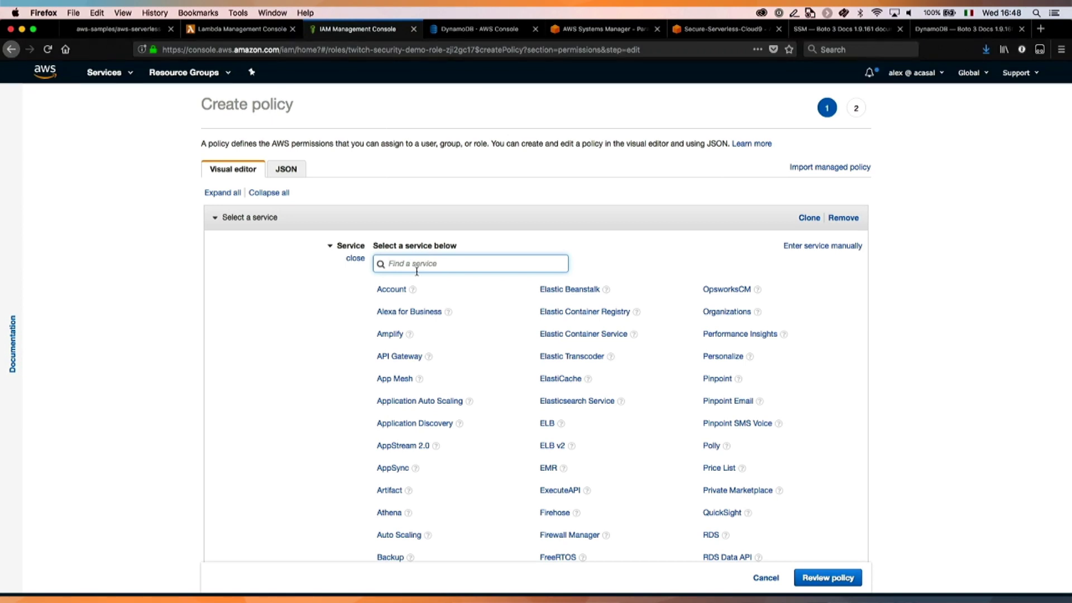
type("PA")
key("super+s")
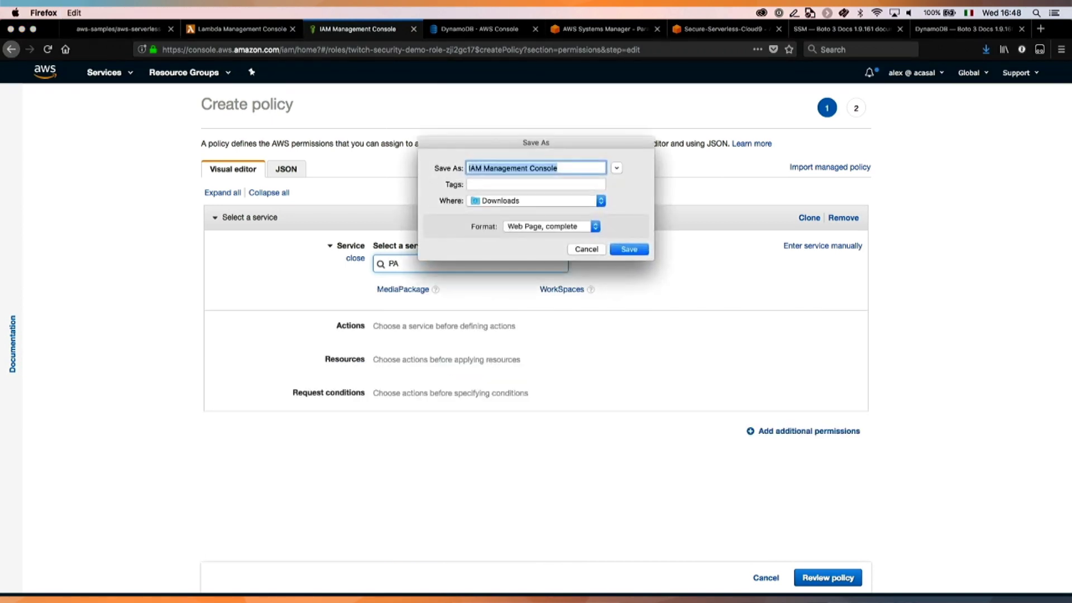
key("Escape")
key("super+a")
type("SYSTEM")
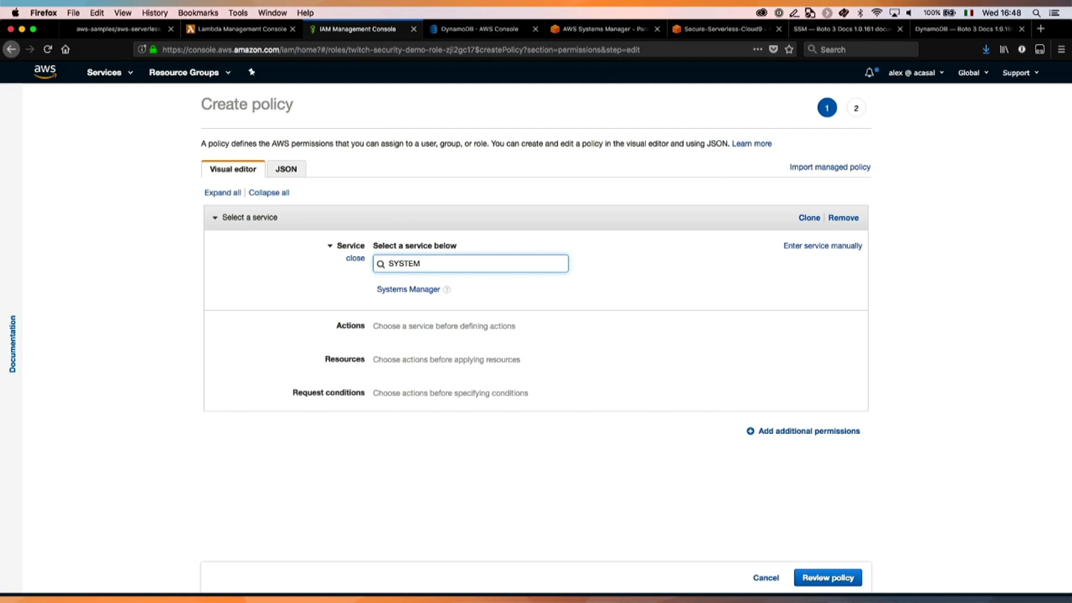
left_click(411, 291)
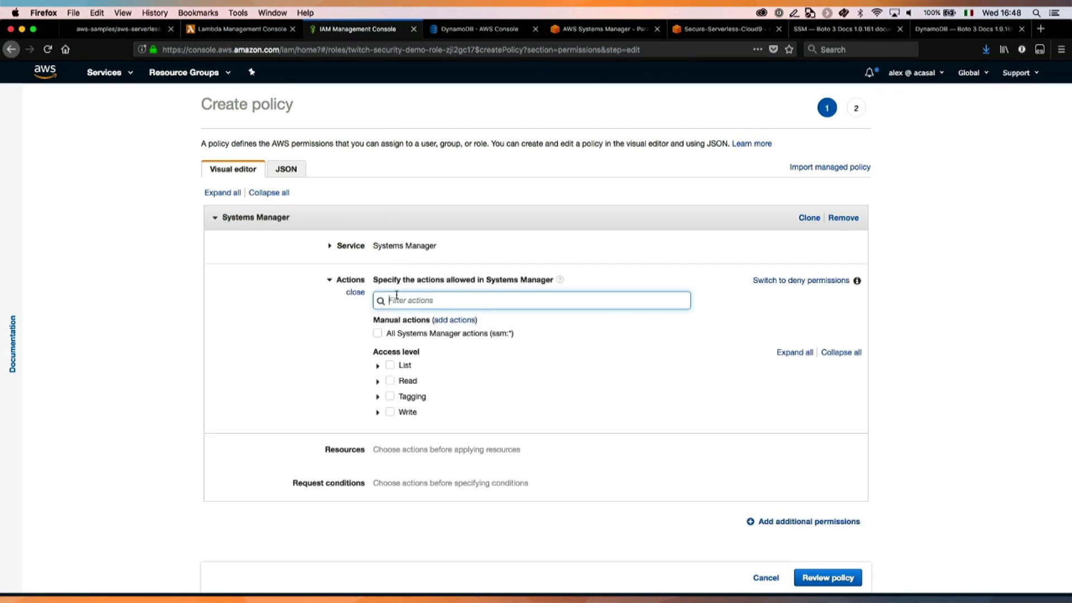
Step: Allow the GetParameter action from the Read access level for Systems Manager
left_click(378, 383)
scroll(345, 424, "down", 2)
scroll(345, 424, "down", 4)
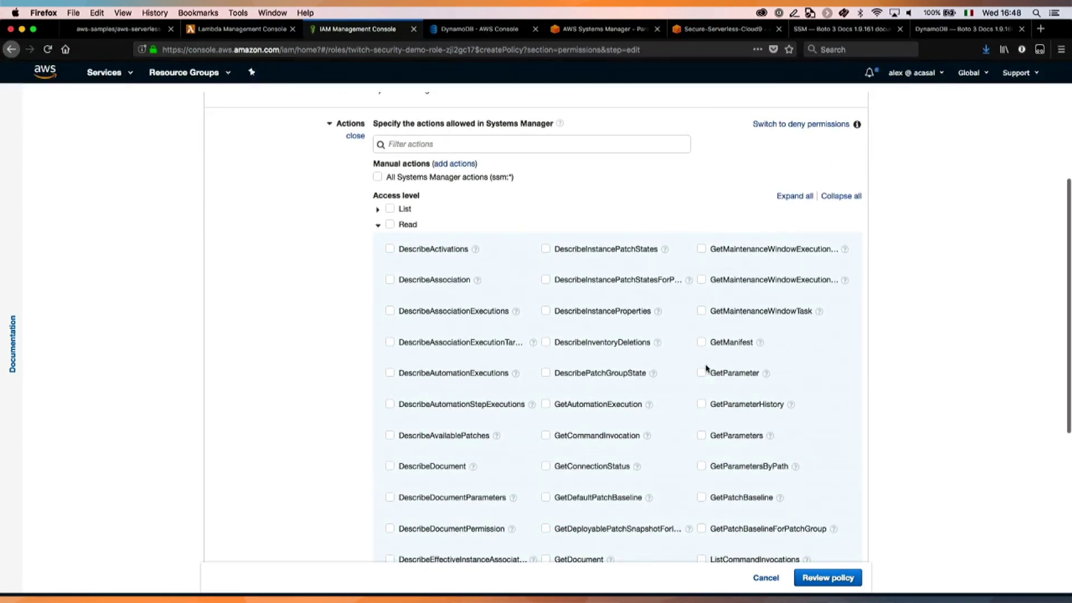
left_click(702, 374)
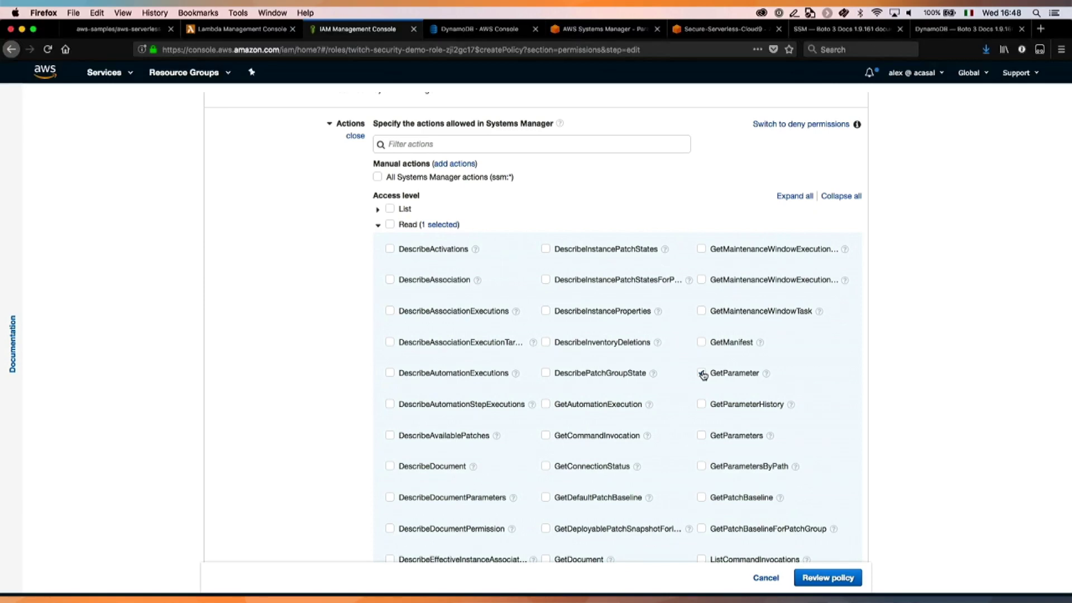
scroll(323, 385, "down", 4)
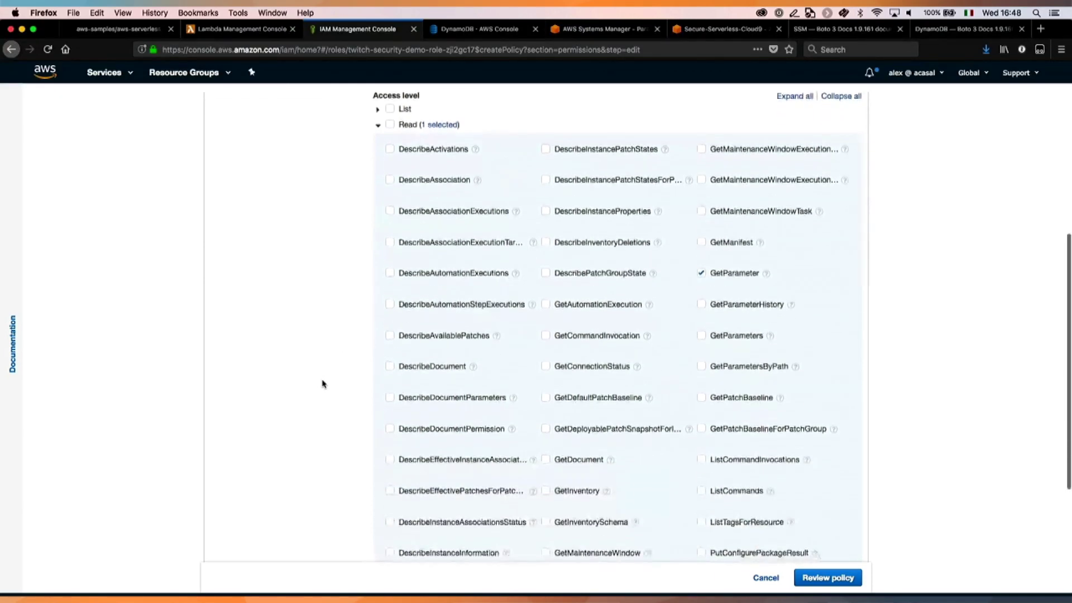
scroll(323, 384, "up", 4)
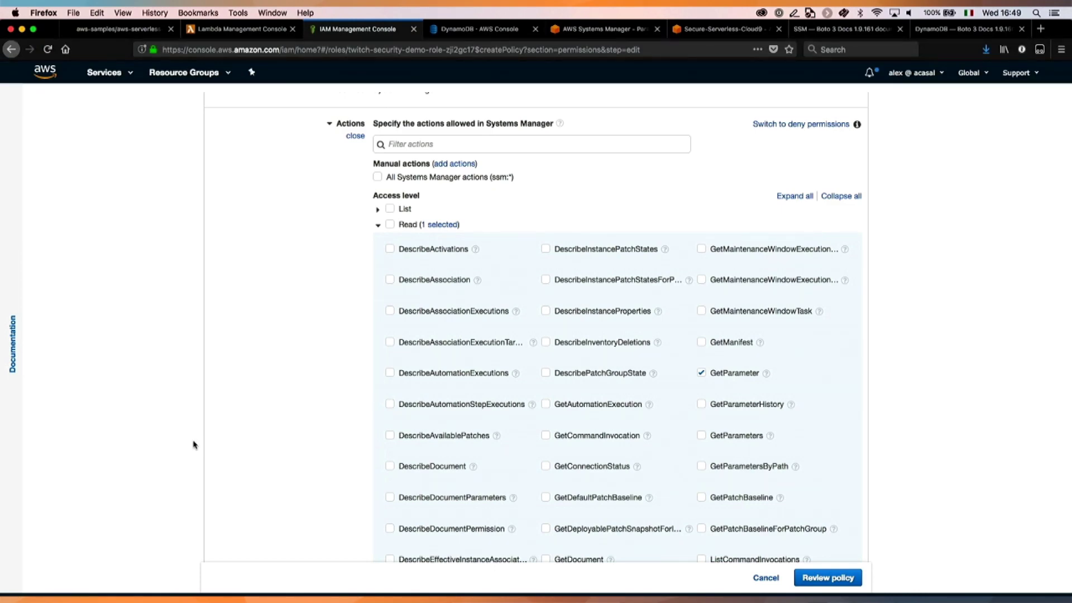
Step: Restrict the policy's resources with a parameter ARN, setting its region to eu-west-1 and its account to Any
scroll(252, 482, "down", 3)
scroll(252, 483, "down", 2)
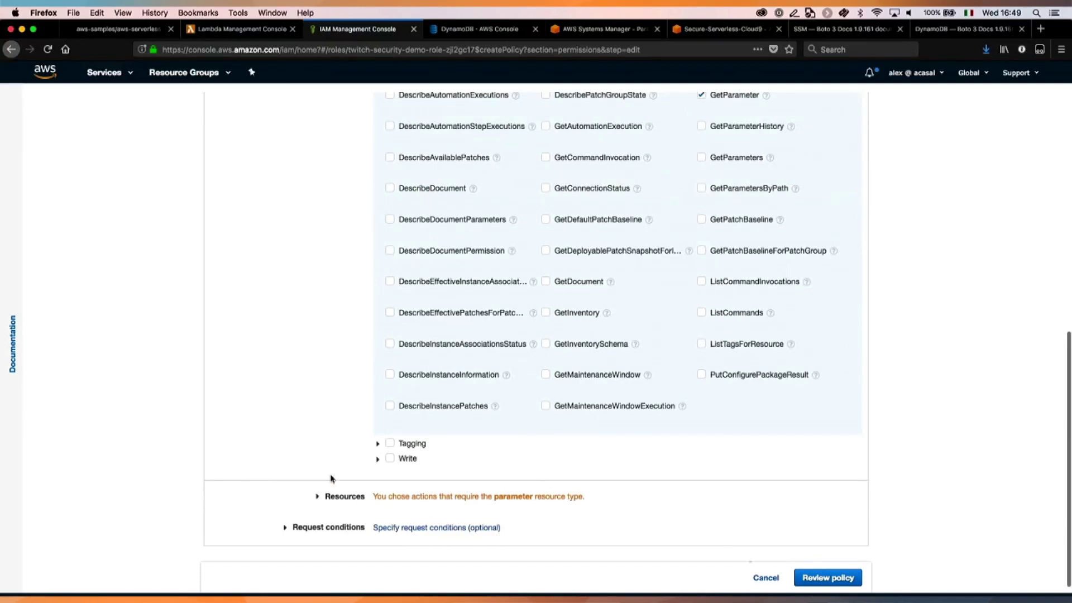
left_click(343, 497)
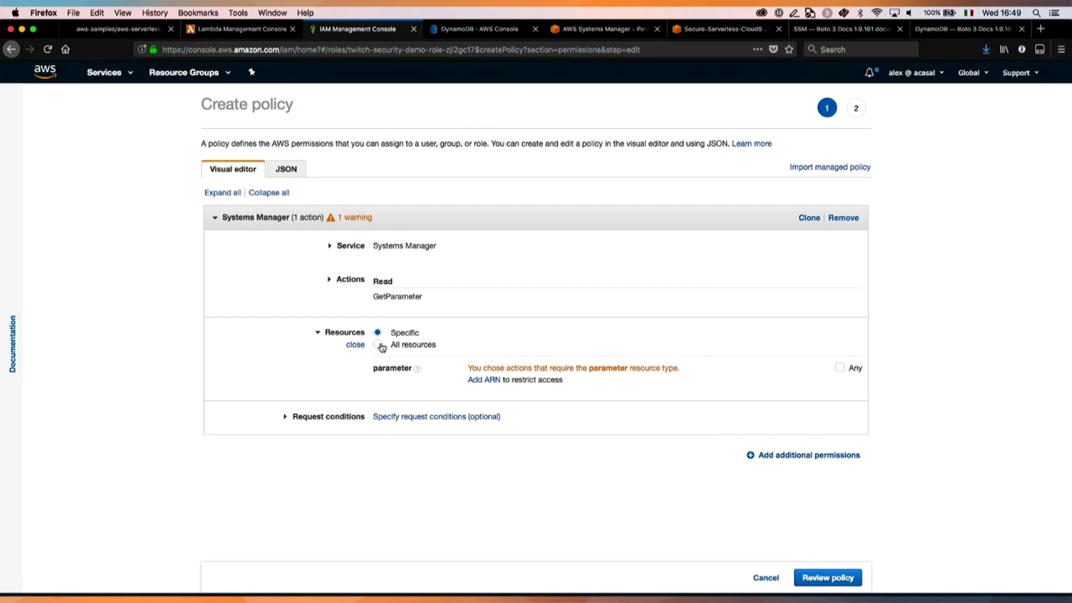
left_click(484, 381)
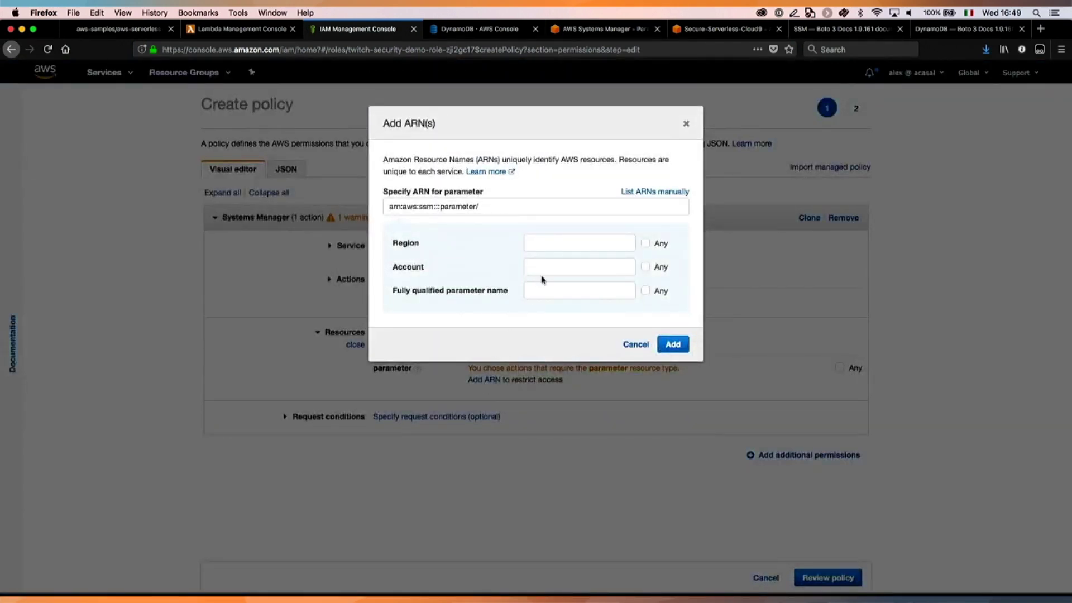
left_click(572, 239)
type("eu")
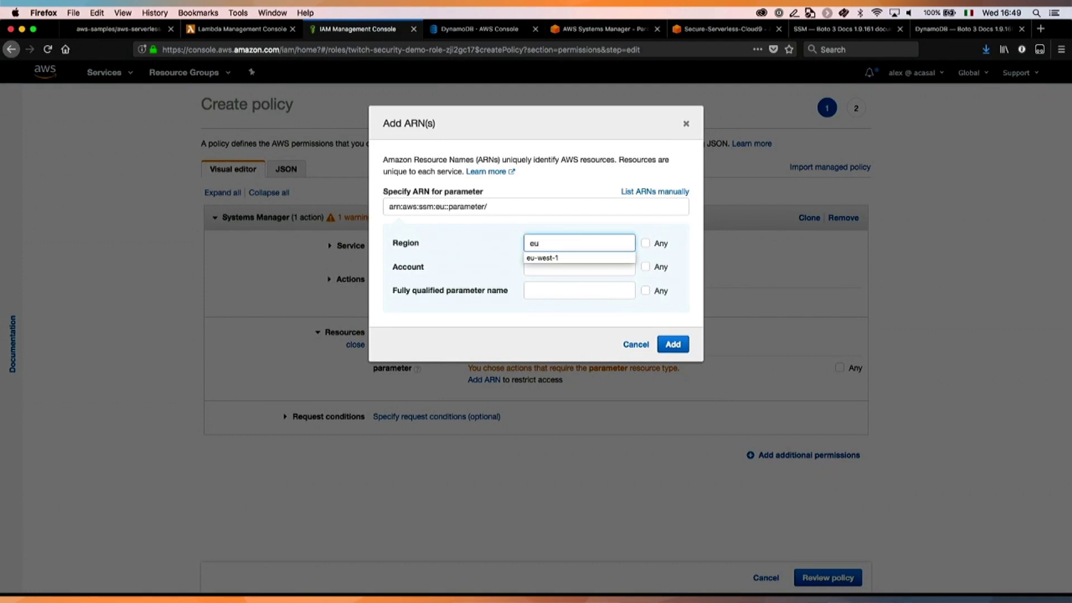
key("Down")
key("Return")
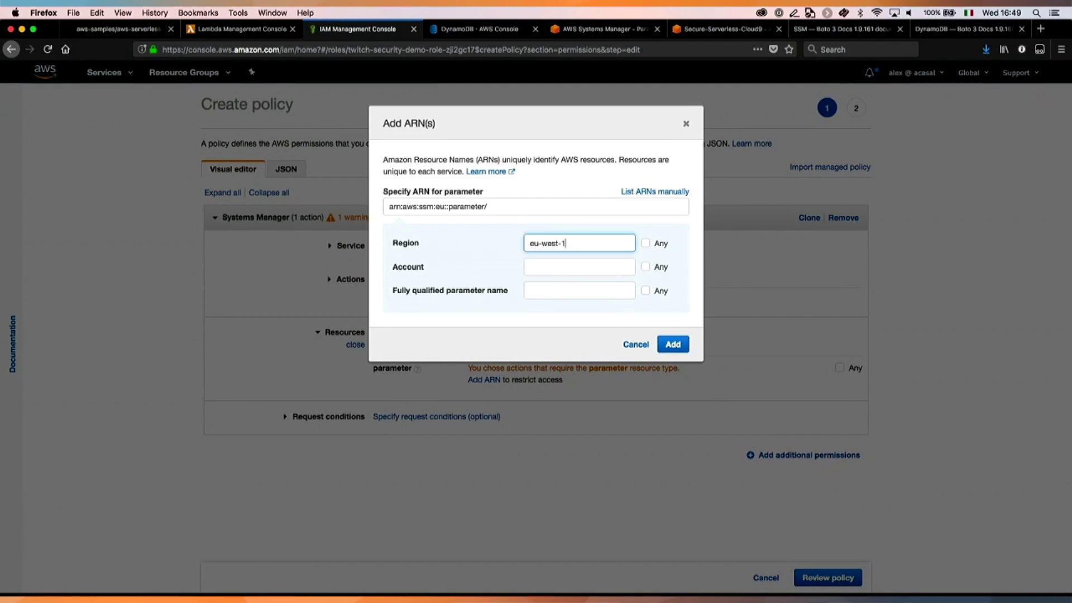
left_click(585, 266)
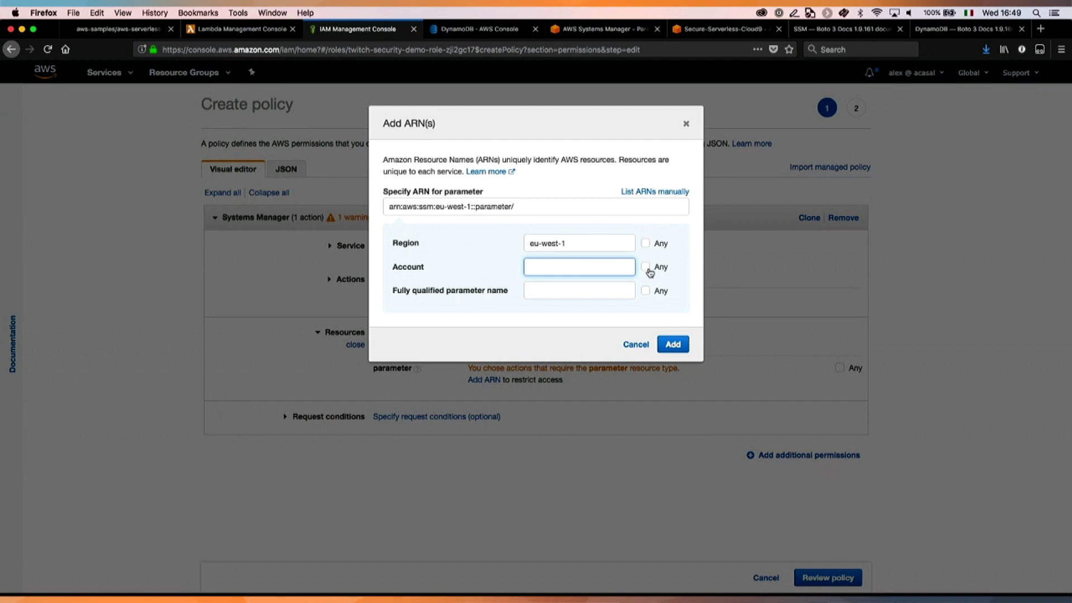
left_click(647, 269)
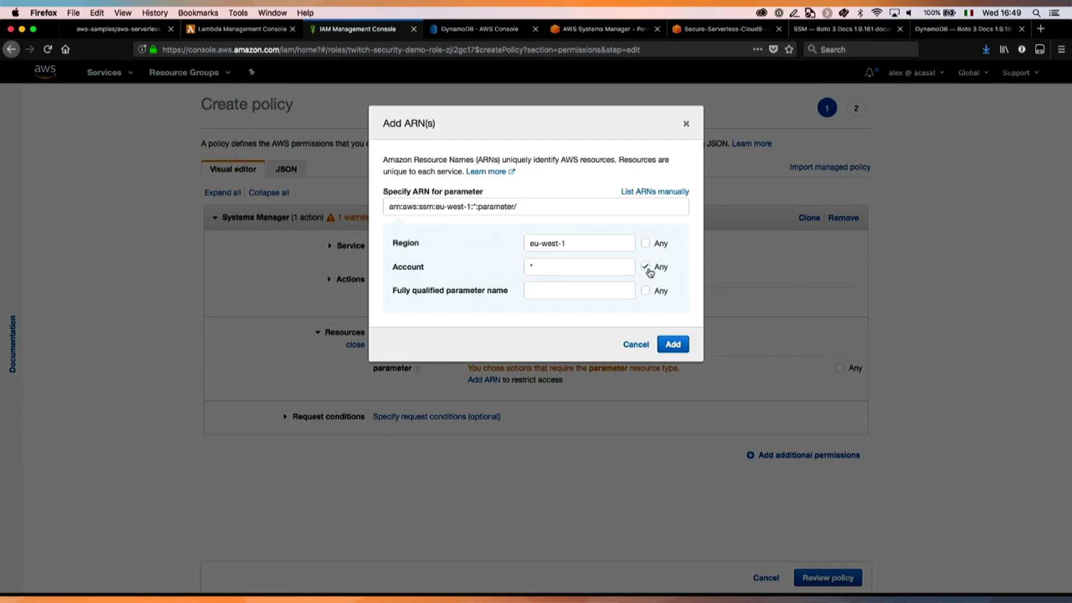
Step: Set the fully qualified parameter name to twitch-table, check the composed ARN and add it to the policy
left_click(558, 289)
type("twitch-table")
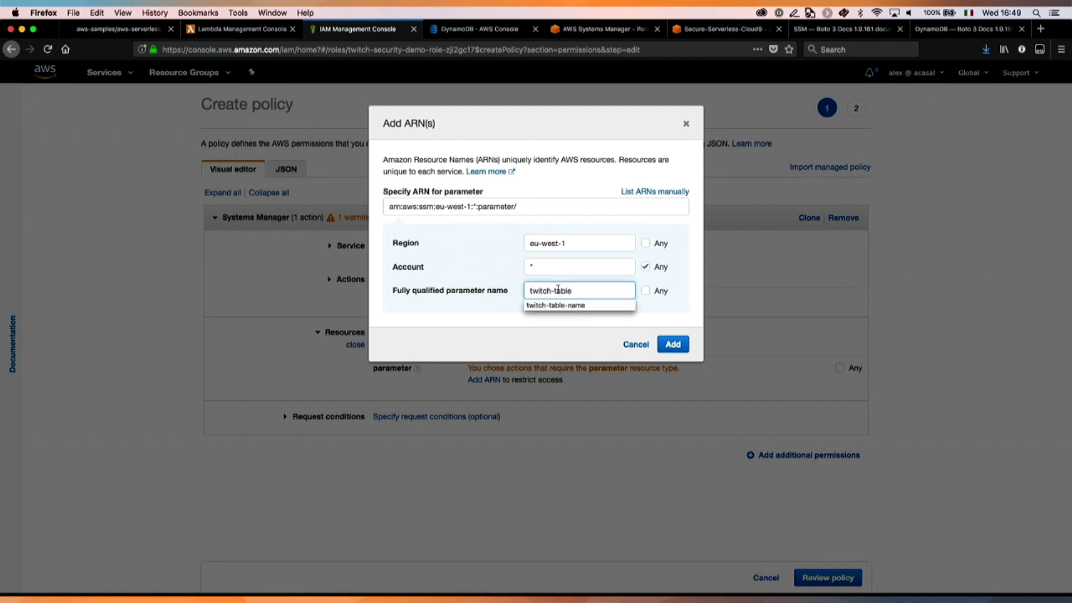
left_click(485, 318)
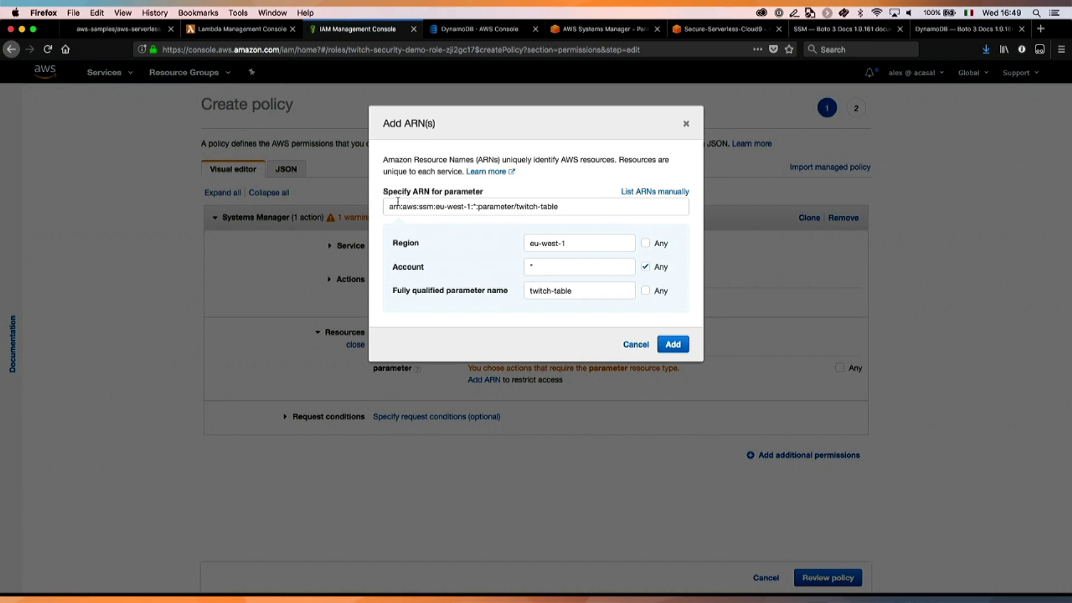
left_click_drag(396, 202, 579, 203)
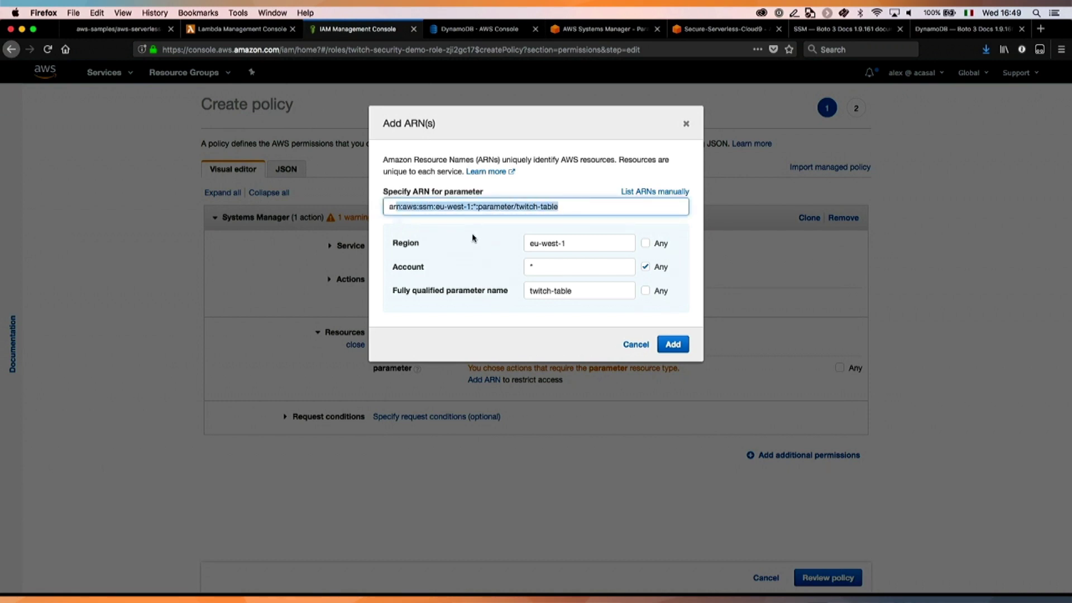
key("Tab")
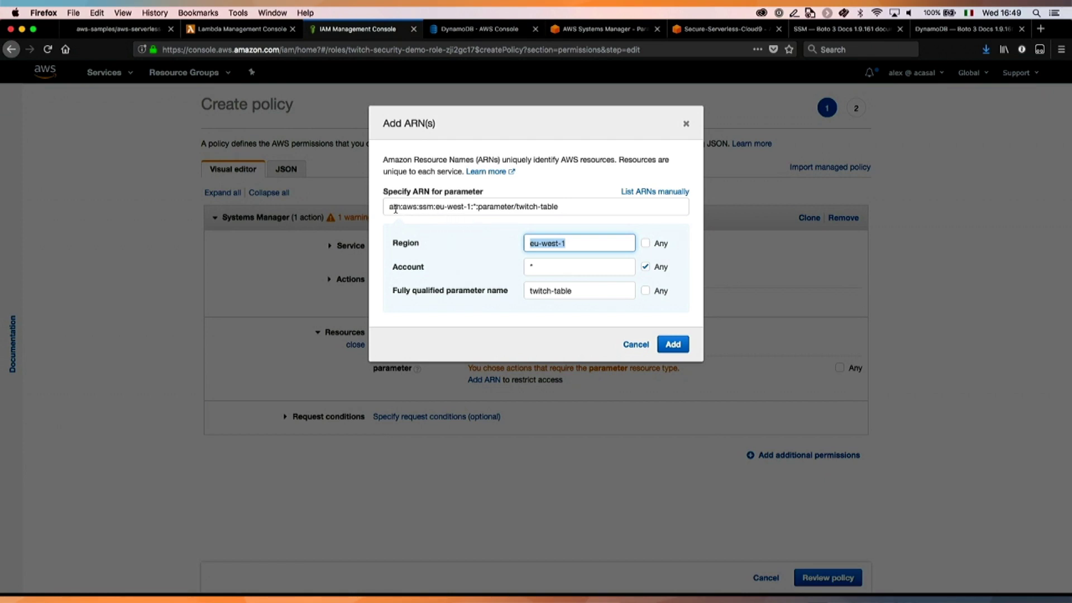
mouse_move(395, 208)
left_mouse_down()
mouse_move(538, 207)
mouse_move(389, 207)
left_mouse_up()
left_click_drag(583, 202, 612, 207)
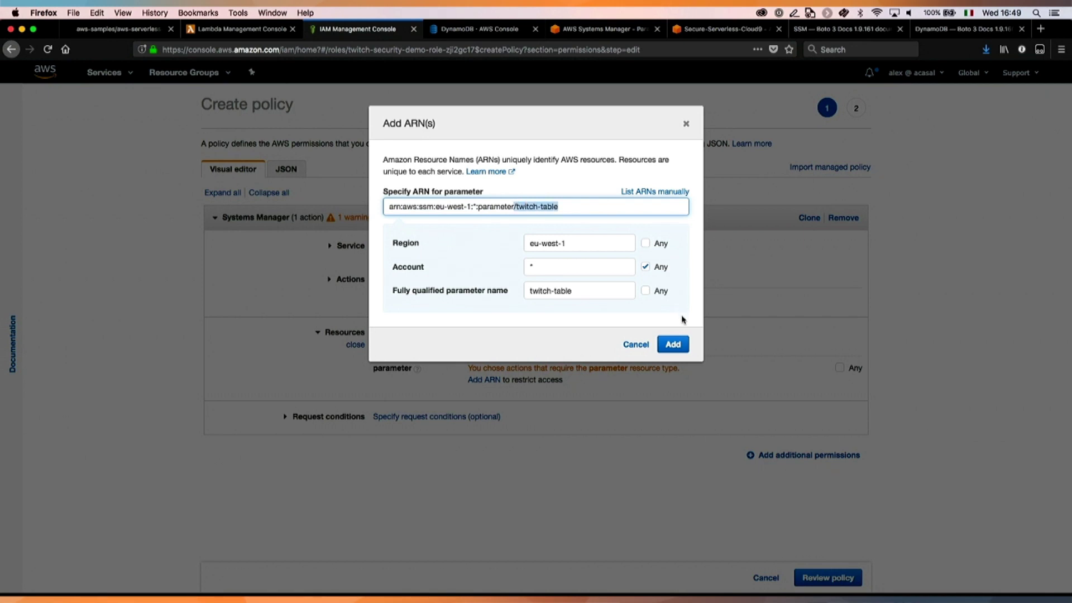
left_click(680, 342)
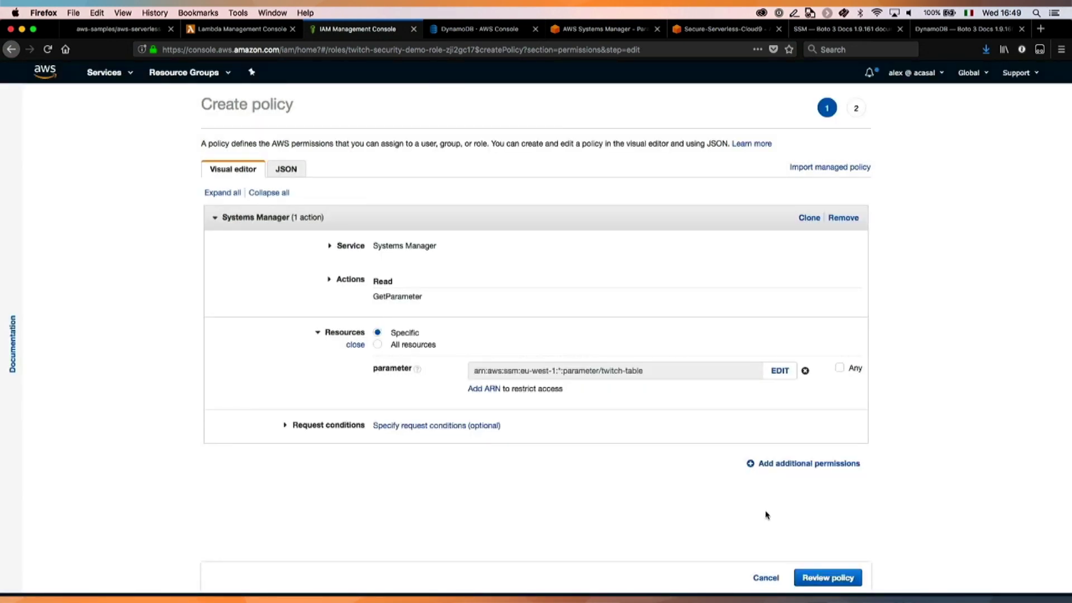
Step: Review the policy, name it ssm-read-table-param and create it
left_click(817, 578)
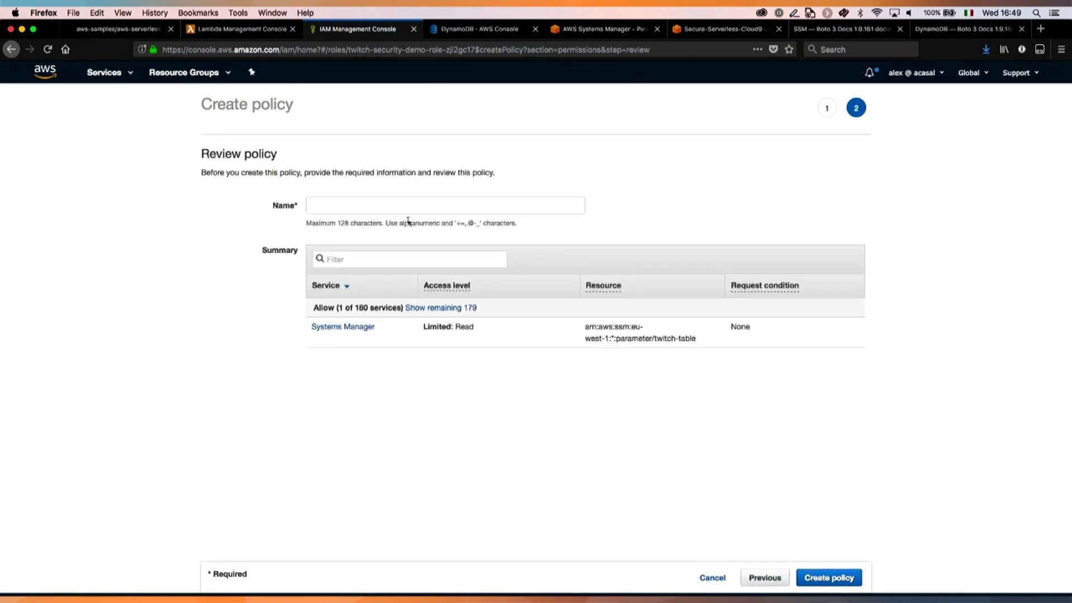
left_click(374, 201)
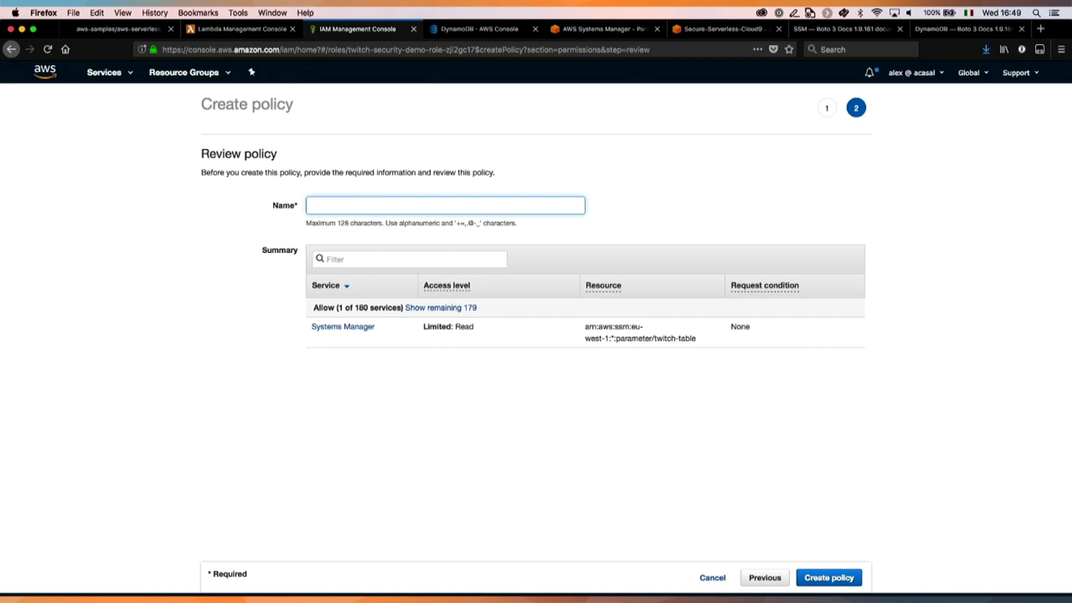
type("ssm-read-table-param")
left_click(827, 576)
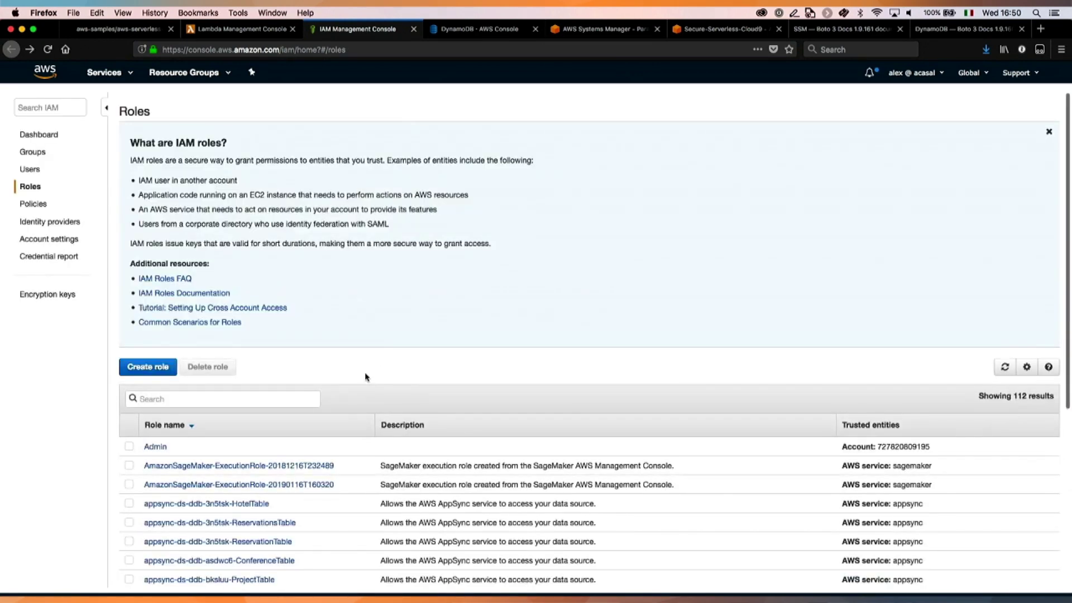
Step: Search the IAM roles for twitch and open the twitch-security-demo function's role
left_click(183, 401)
type("twitch")
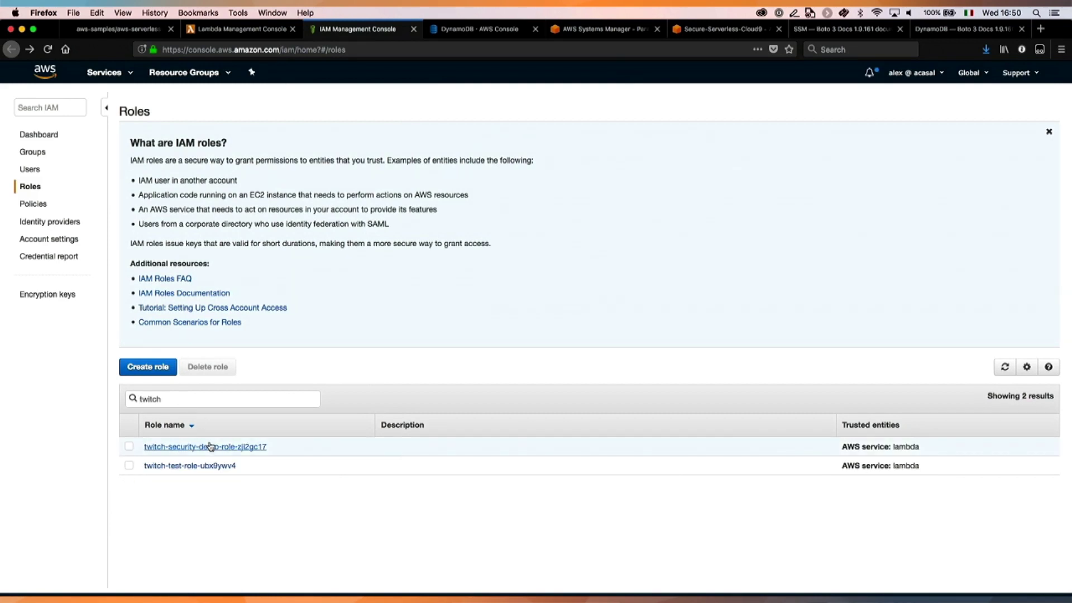
left_click(215, 447)
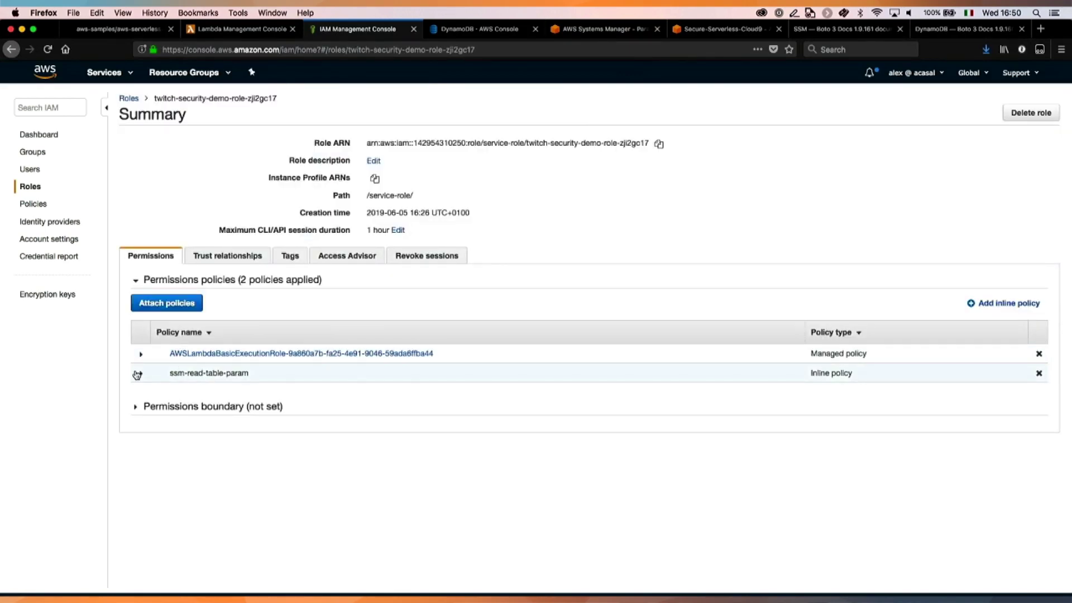
Step: Expand the ssm-read-table-param policy, examine its JSON statement's Sid, Effect, Action and Resource, and collapse it again
left_click(140, 374)
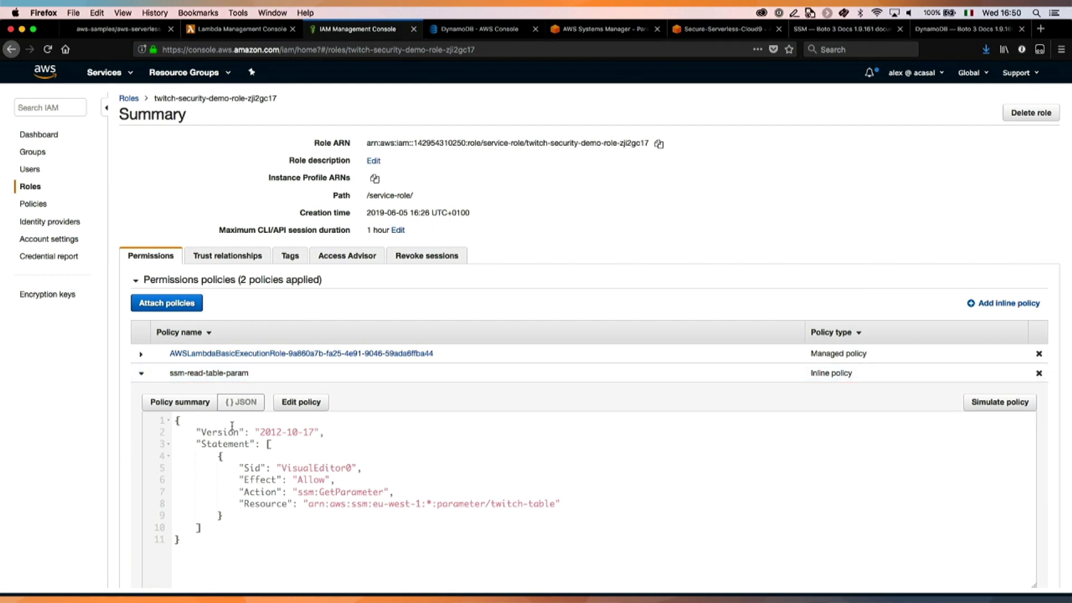
left_click_drag(174, 420, 218, 553)
key("super+a")
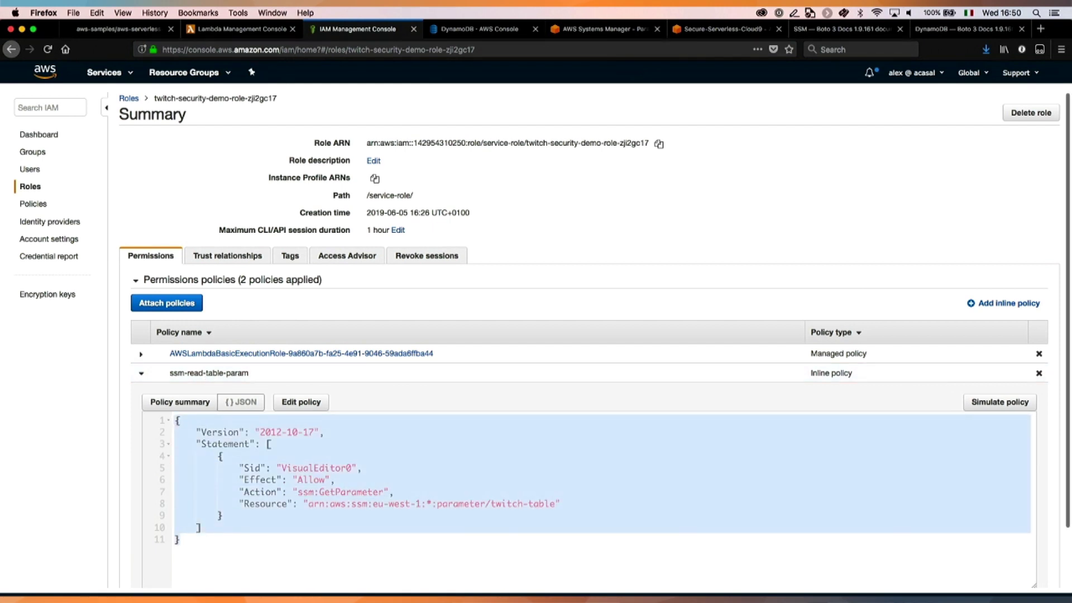
left_click(240, 539)
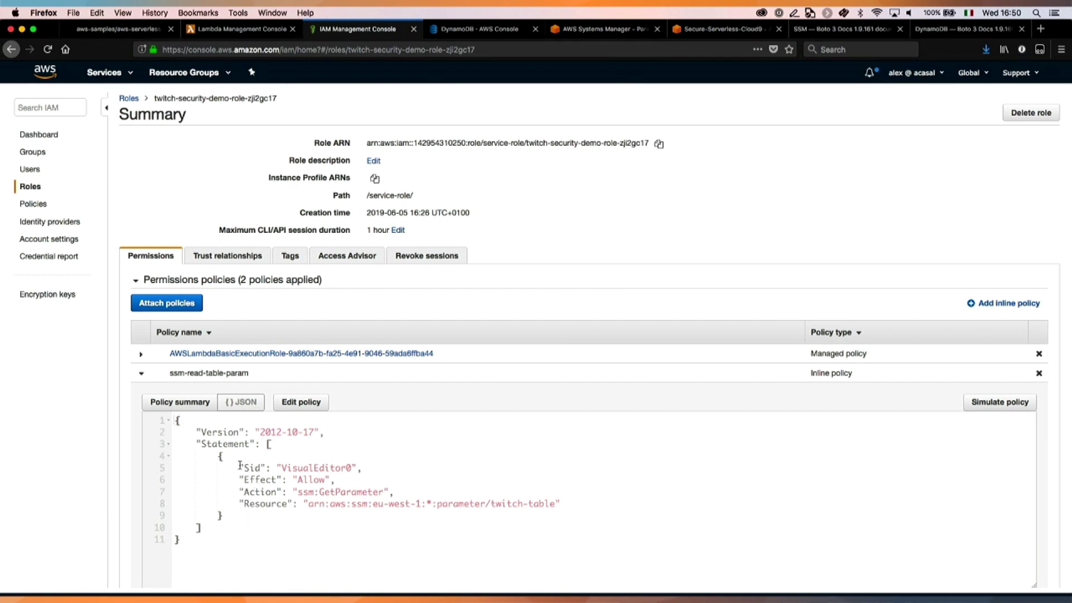
left_click_drag(240, 465, 397, 468)
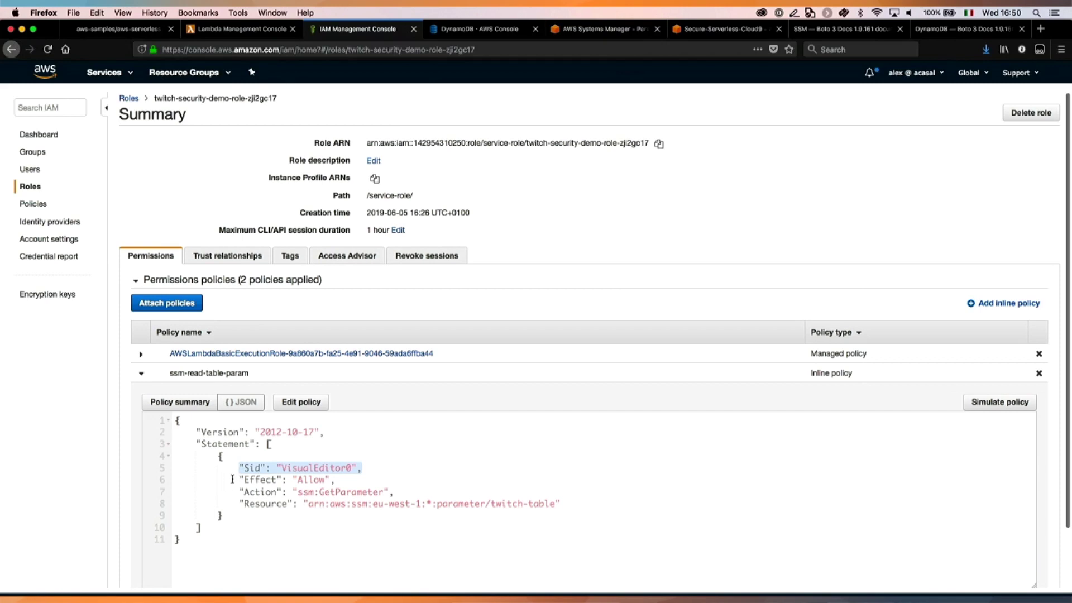
left_click_drag(232, 479, 354, 482)
left_click_drag(244, 491, 413, 491)
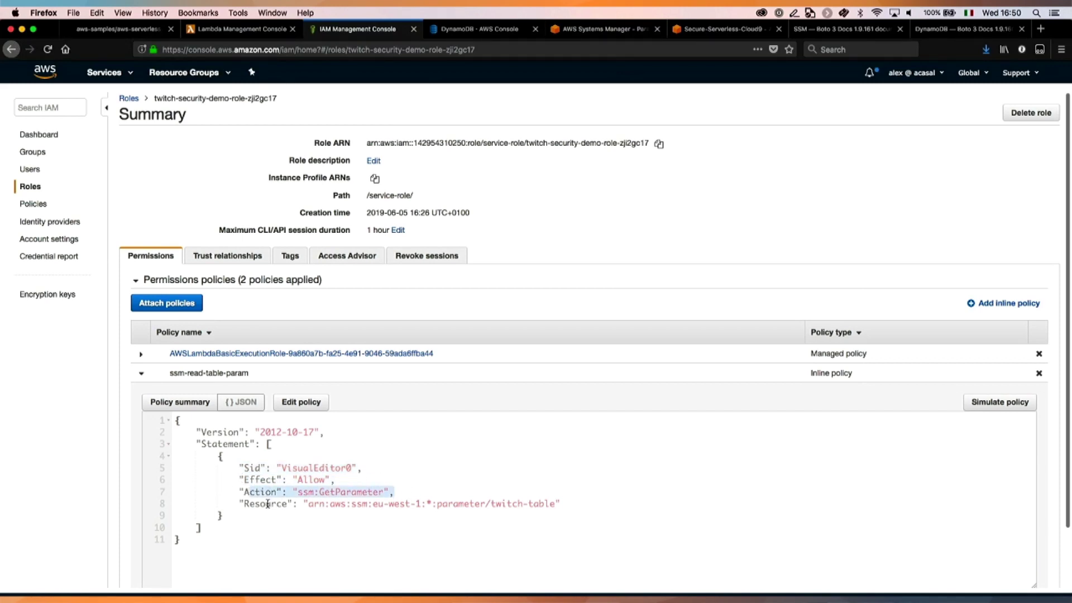
left_click_drag(265, 504, 598, 500)
left_click(576, 504)
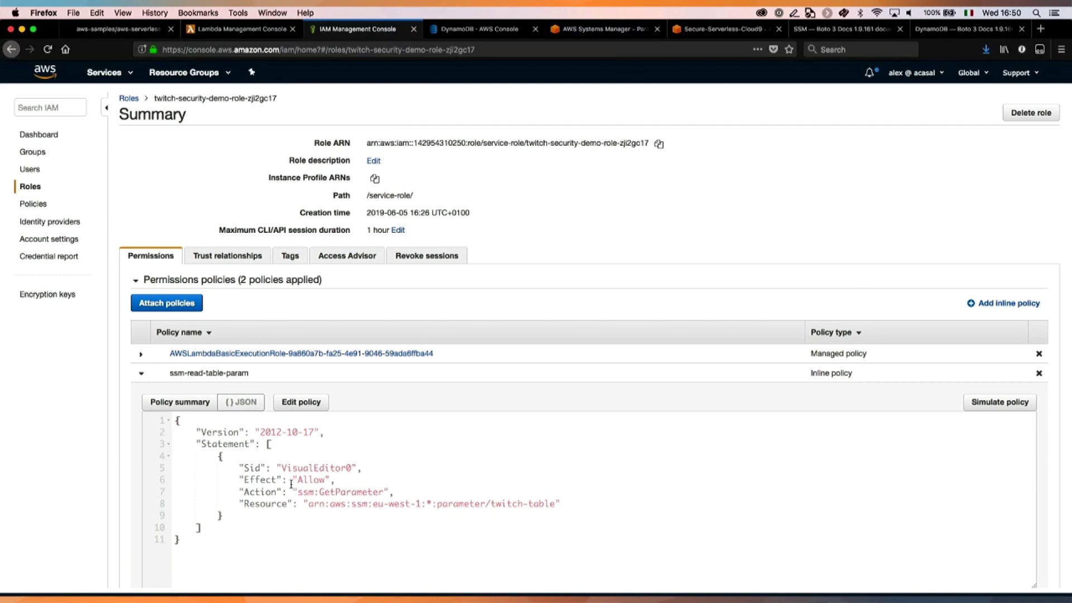
left_click_drag(324, 504, 374, 502)
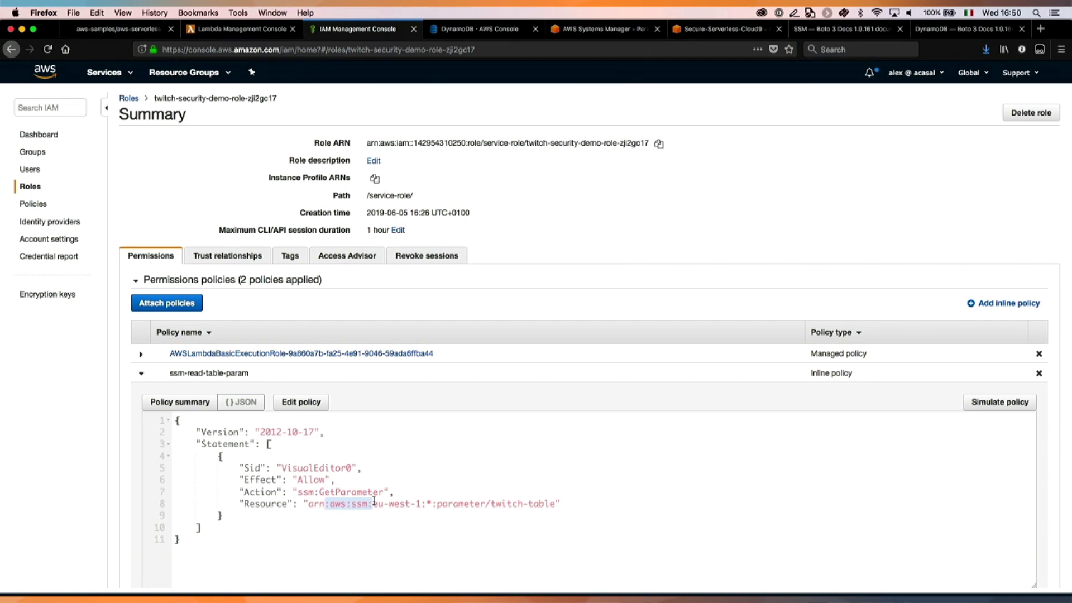
scroll(375, 501, "down", 1)
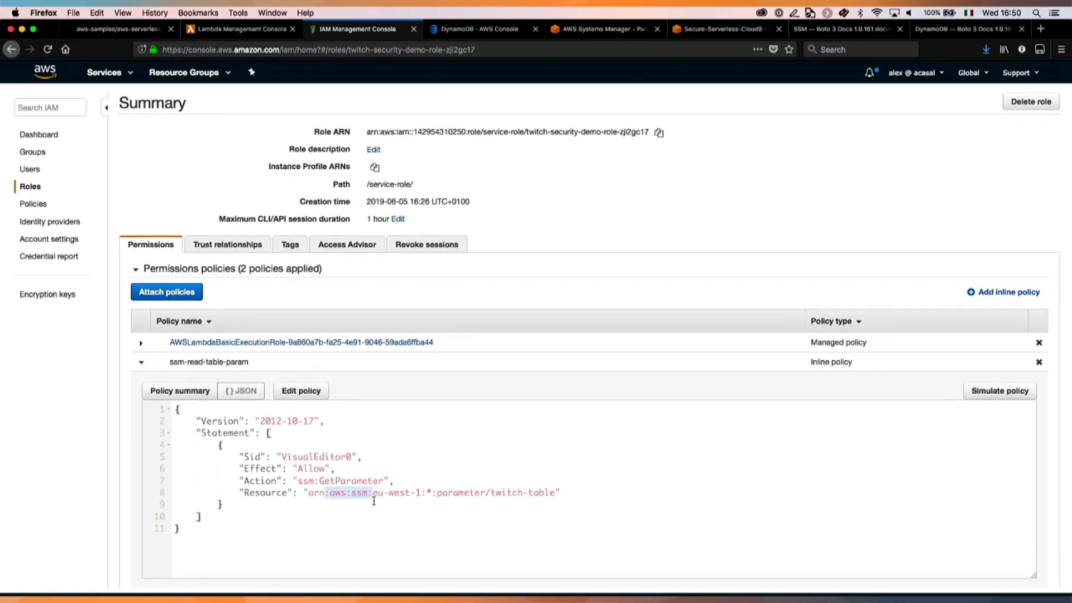
left_click(142, 363)
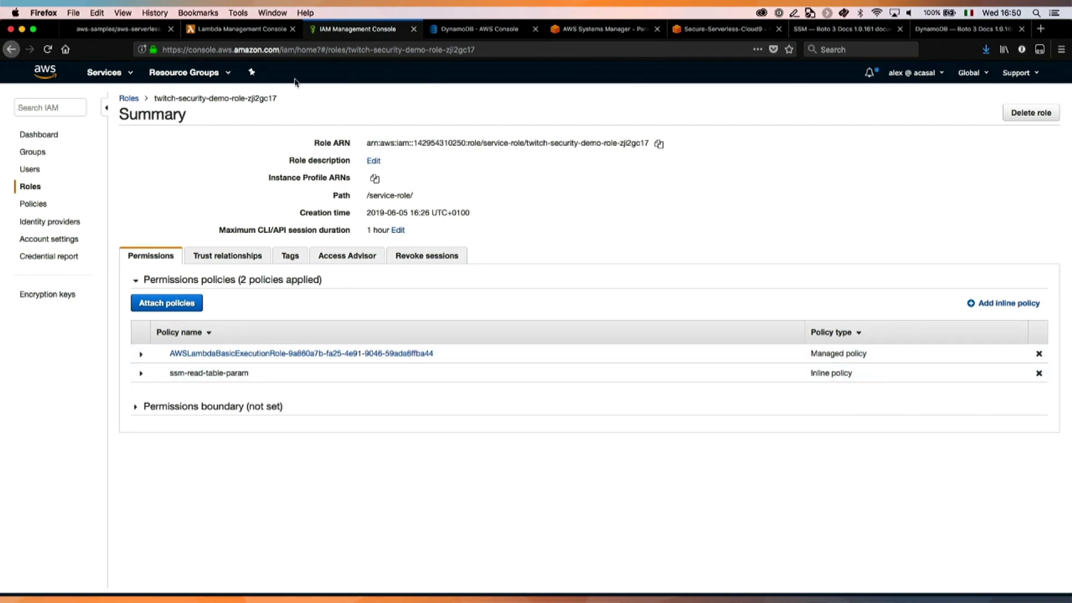
Step: Switch back to the twitch-security-demo function in the Lambda console and return to its latest execution result
left_click(244, 31)
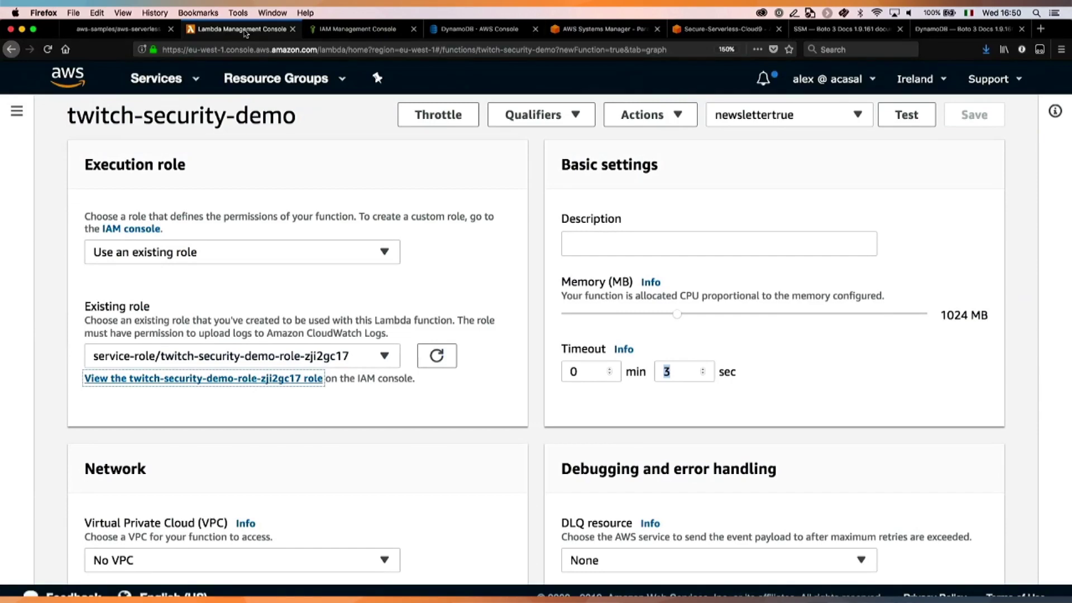
scroll(366, 162, "up", 10)
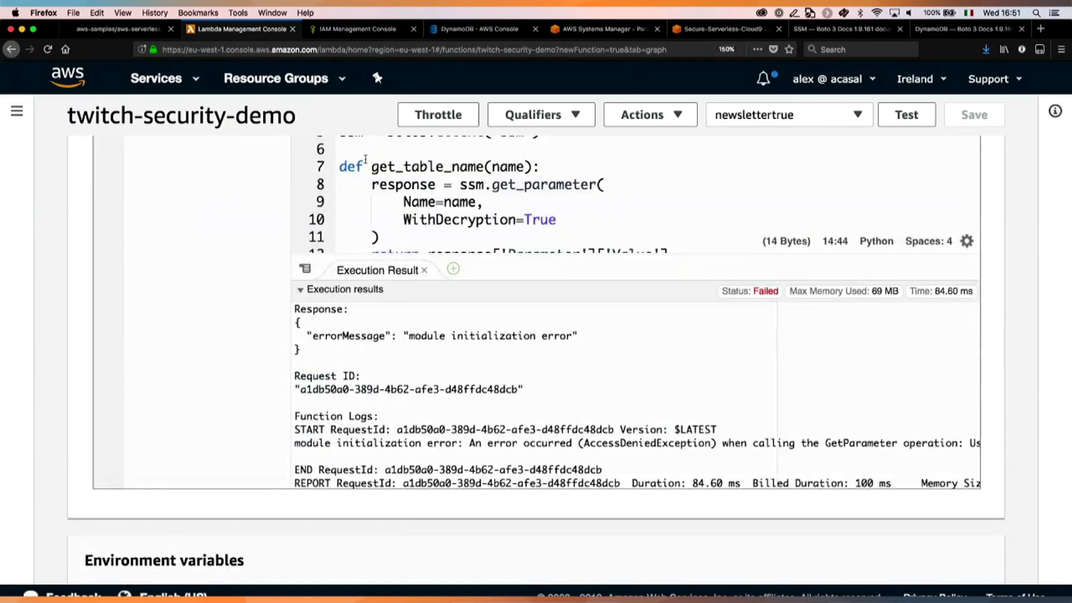
scroll(52, 342, "up", 5)
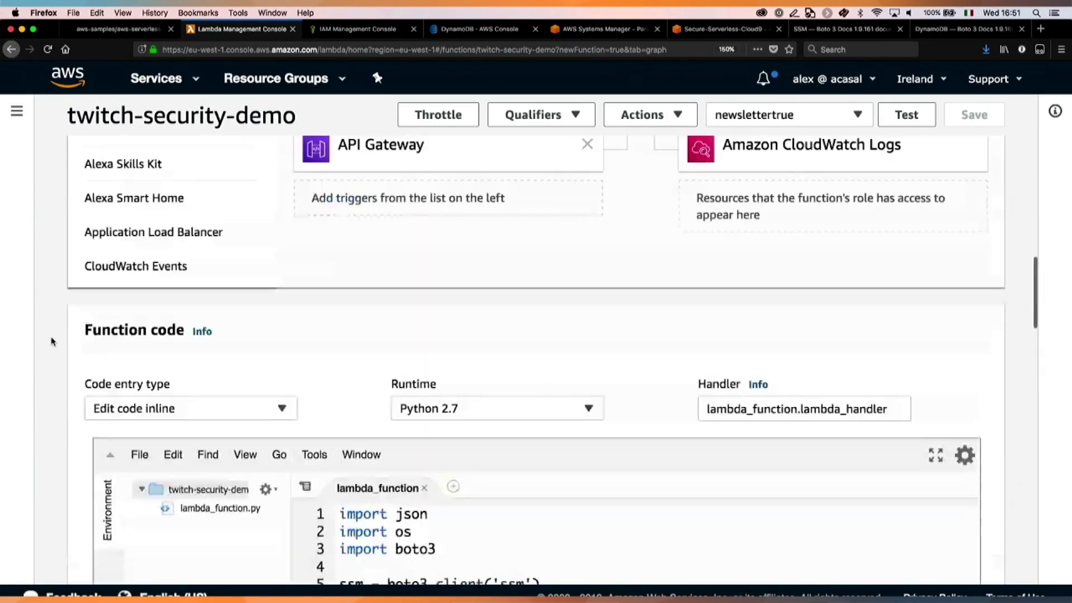
scroll(52, 341, "up", 10)
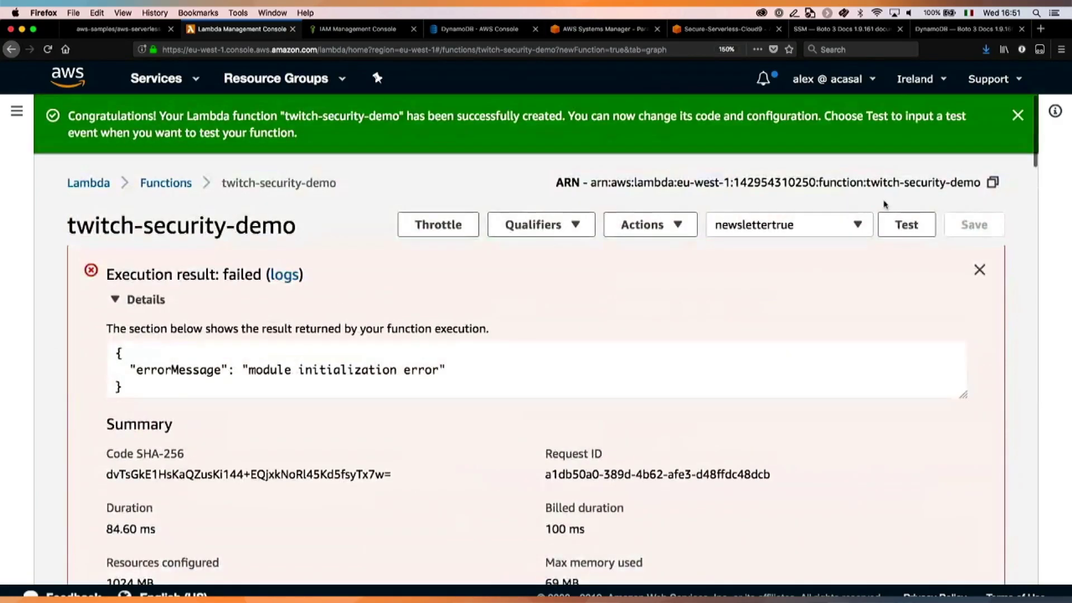
Step: Run the newslettertrue test on the function and examine the role named in the log output's access error
left_click(902, 224)
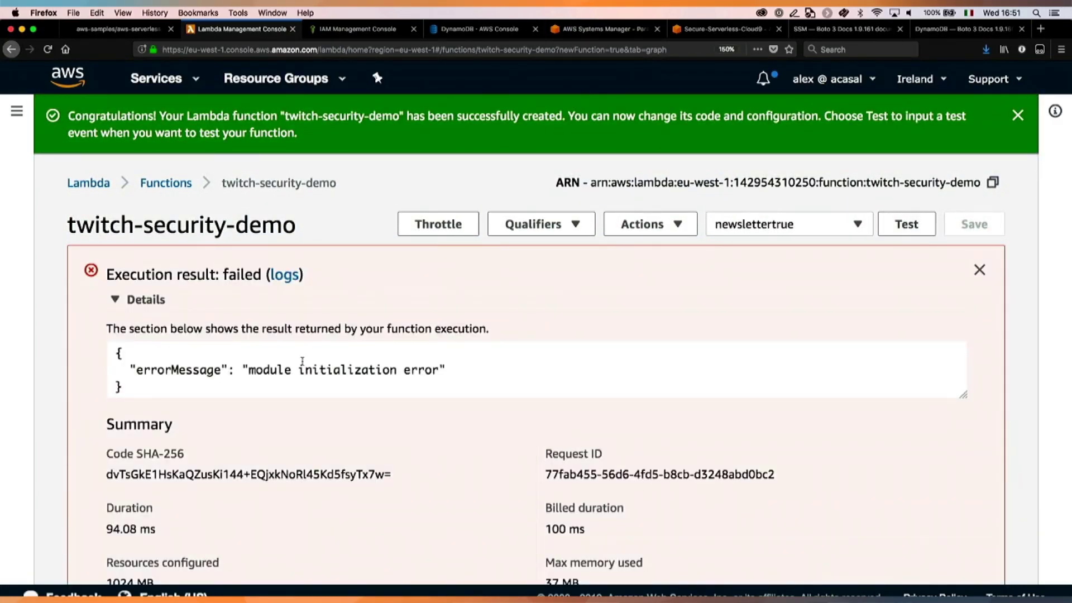
scroll(65, 503, "down", 6)
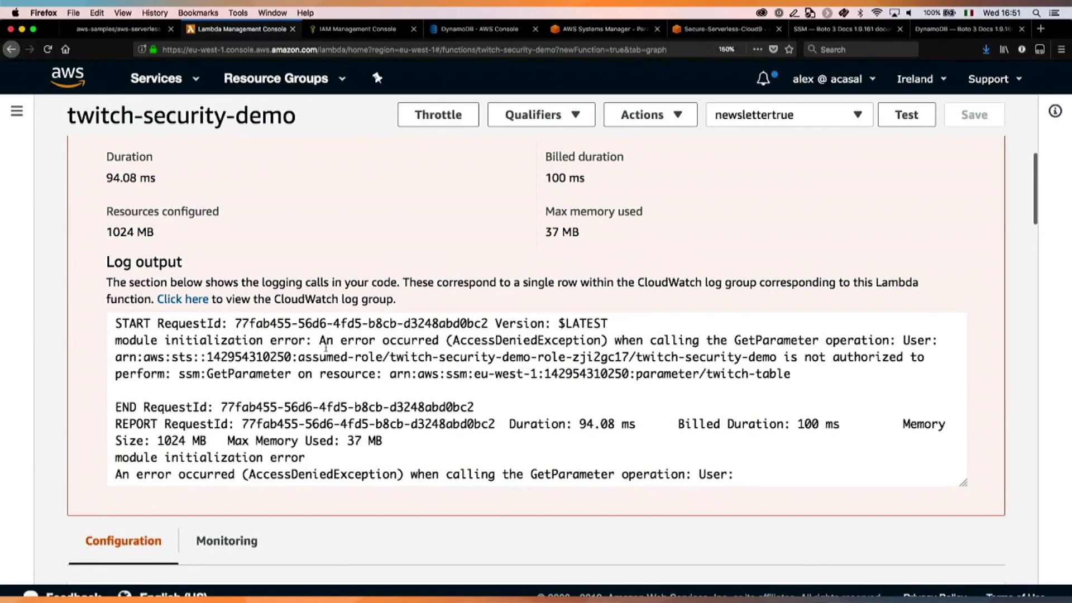
left_click_drag(431, 357, 630, 356)
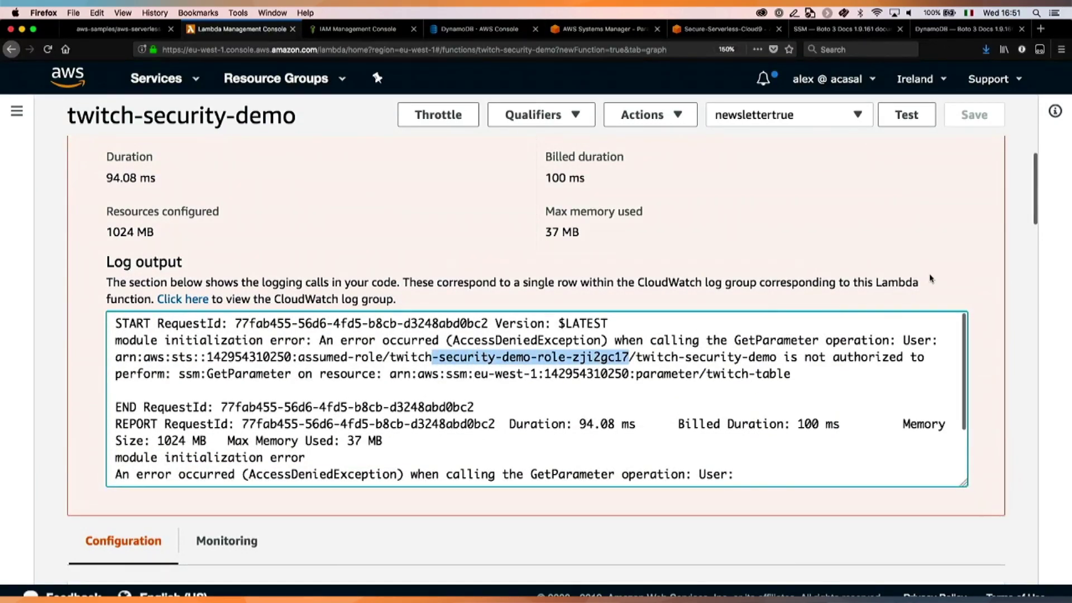
Step: Run the newslettertrue test once more and dismiss its execution result
scroll(962, 244, "up", 1)
left_click(915, 115)
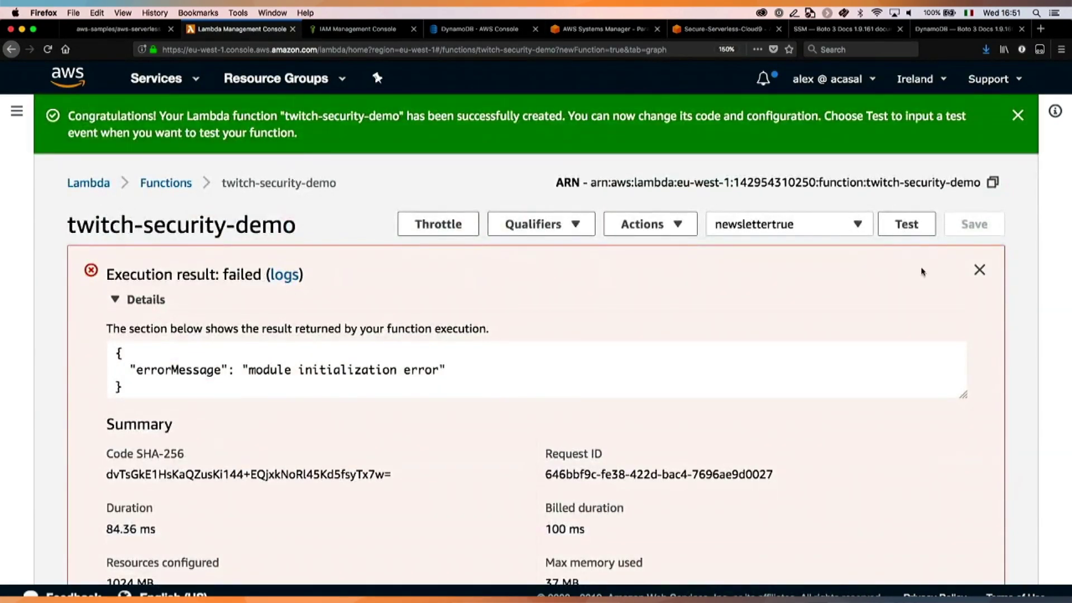
left_click(980, 270)
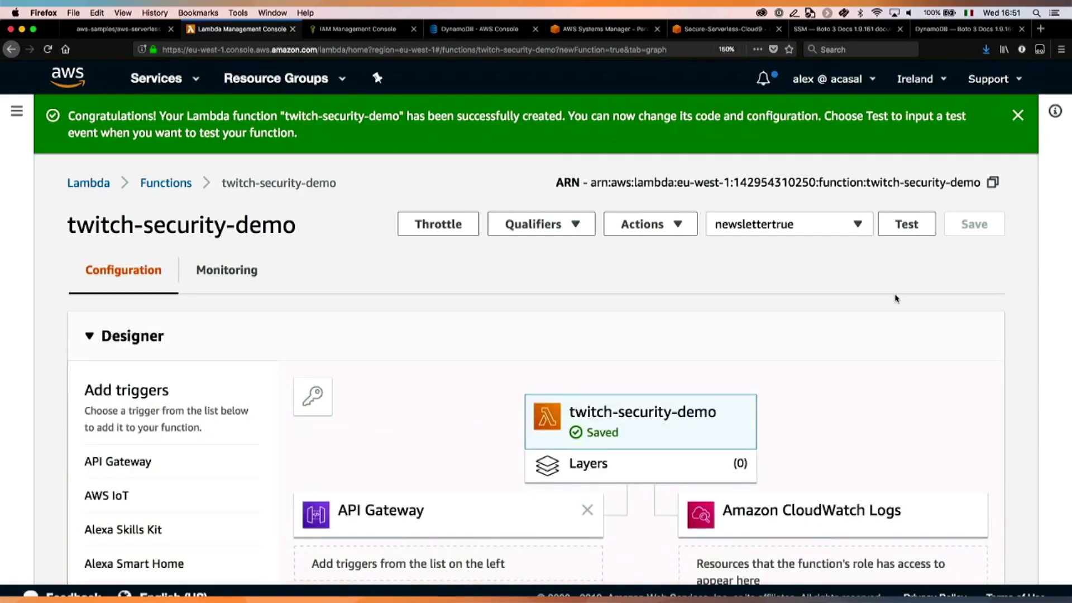
Step: Enlarge the code pane over the execution results and review the get_table_name function and the table name lookup
scroll(39, 493, "down", 10)
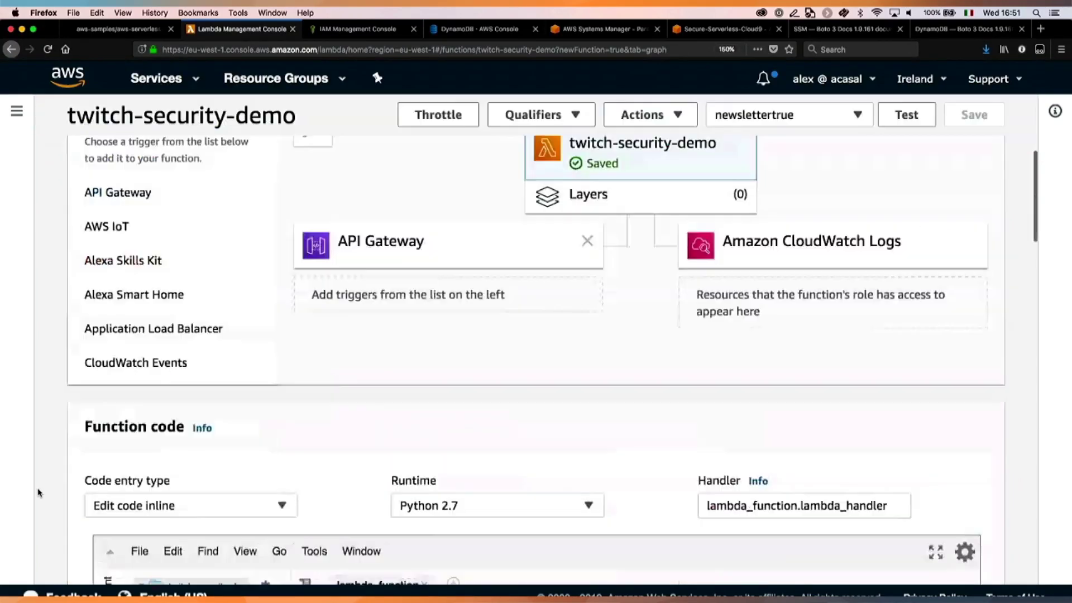
scroll(373, 398, "down", 4)
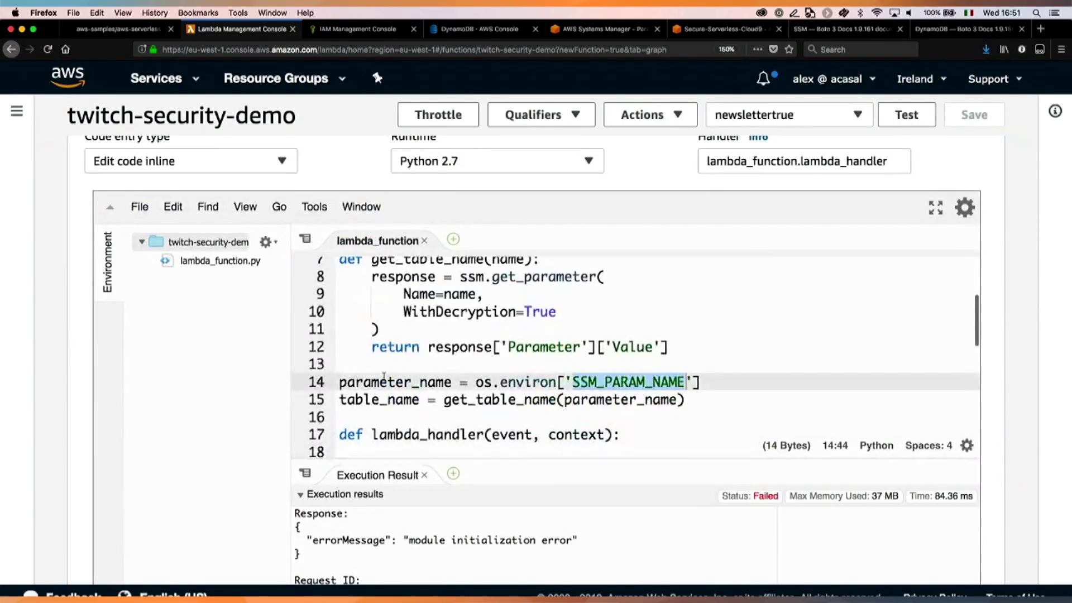
scroll(569, 438, "up", 1)
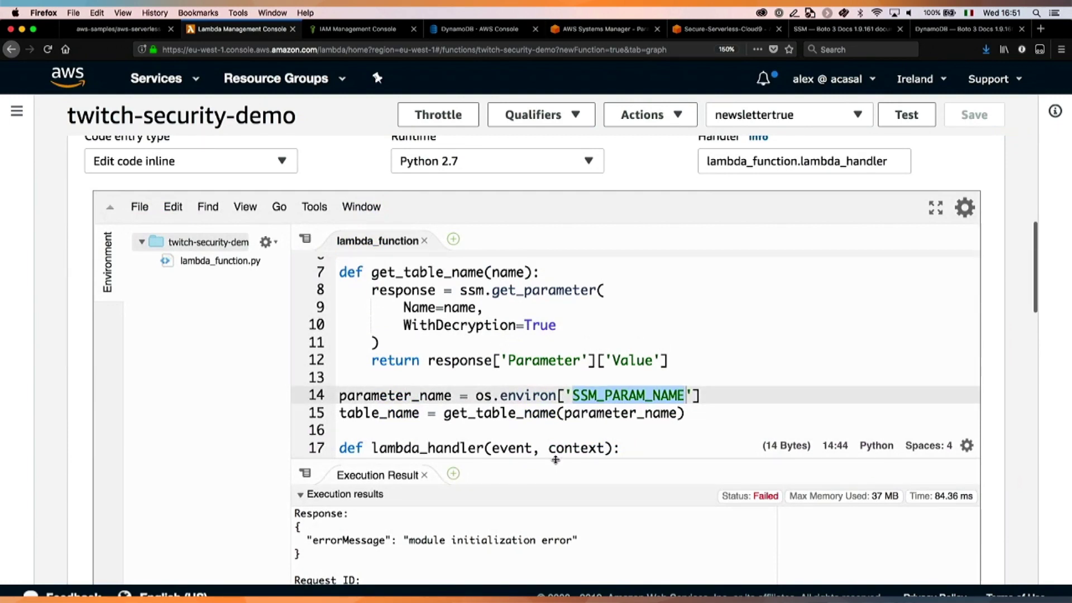
left_click_drag(556, 459, 556, 545)
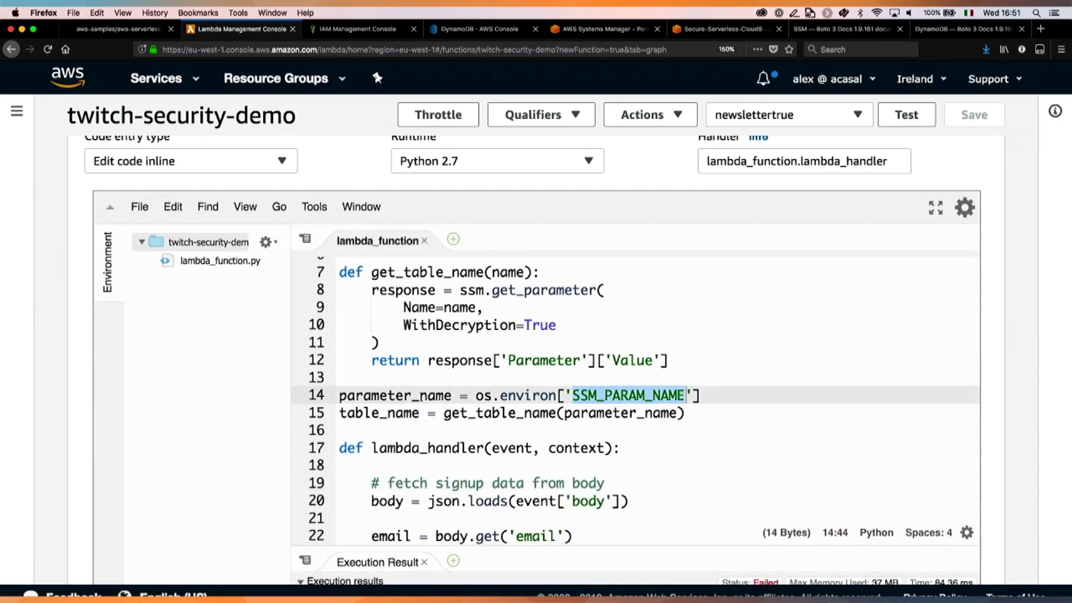
scroll(422, 397, "up", 2)
scroll(422, 397, "up", 1)
left_click_drag(339, 331, 724, 495)
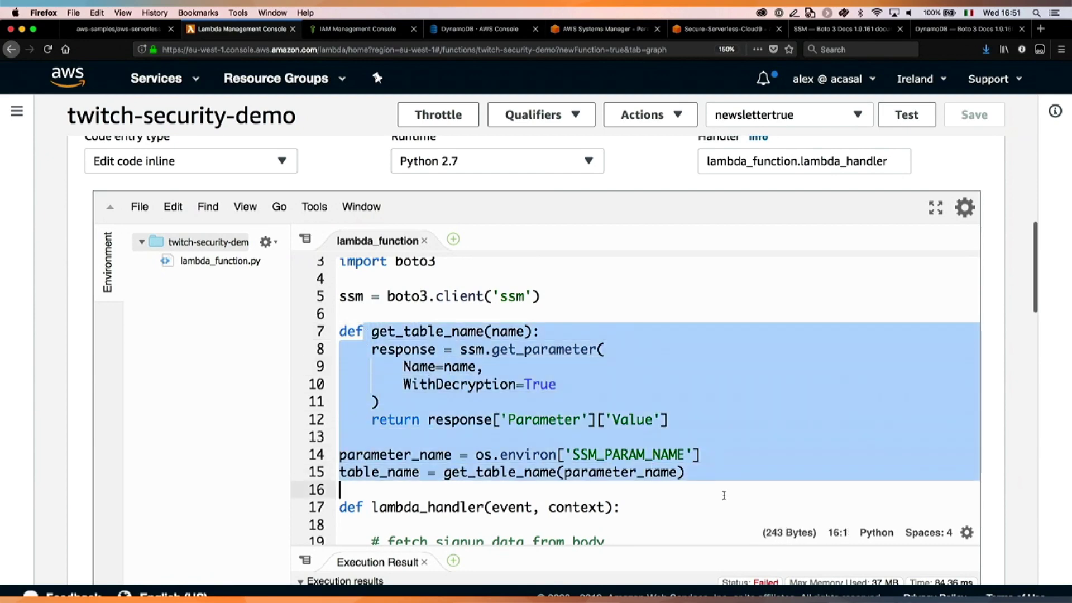
scroll(656, 506, "down", 5)
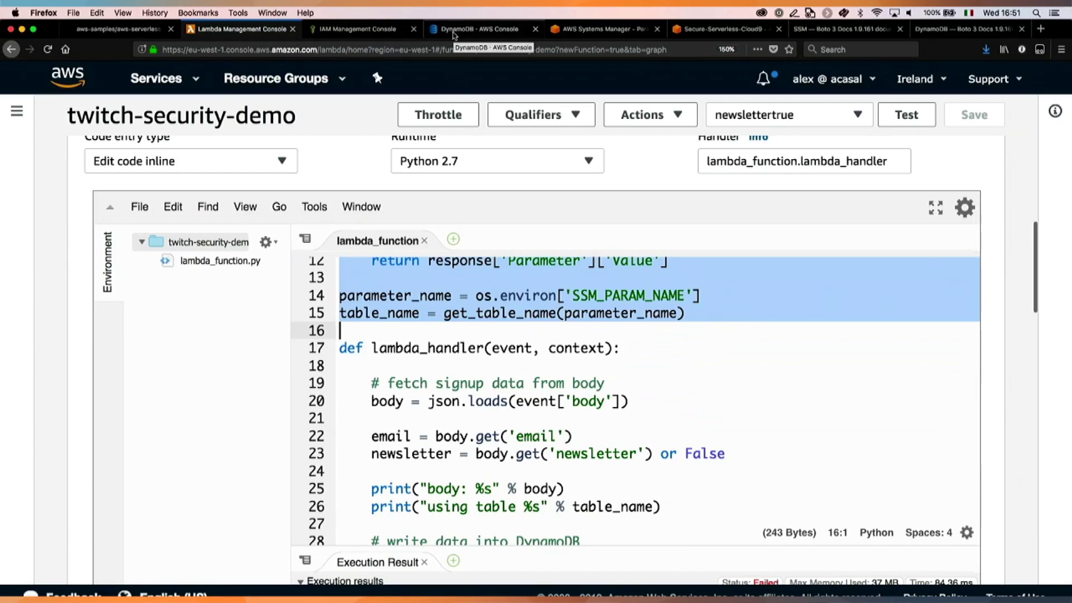
Step: Look up the request syntax of DynamoDB's put_item method in the Boto 3 documentation
left_click(970, 32)
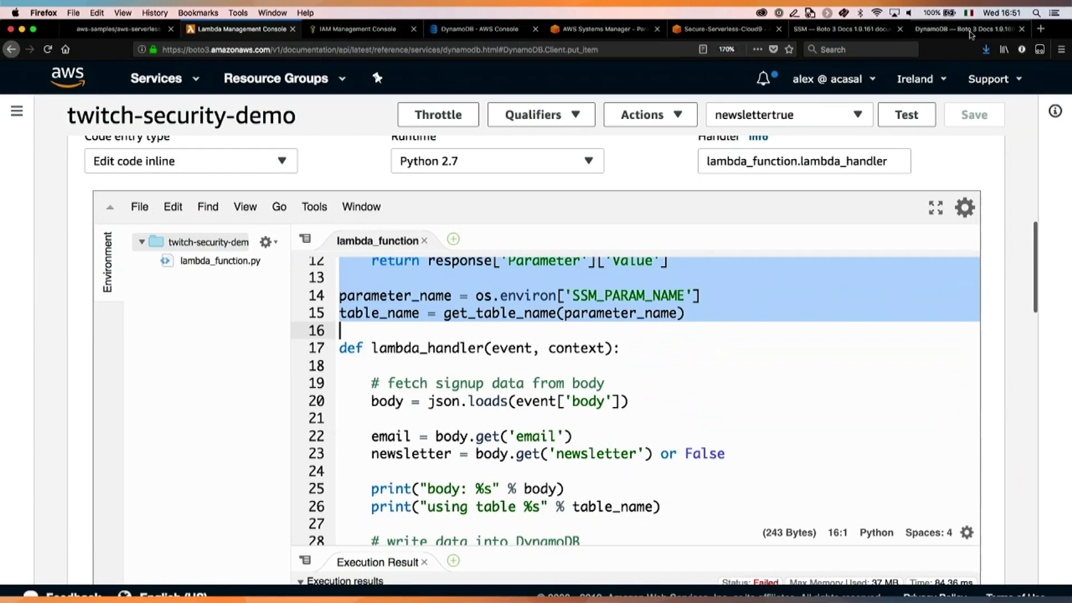
left_click(550, 50)
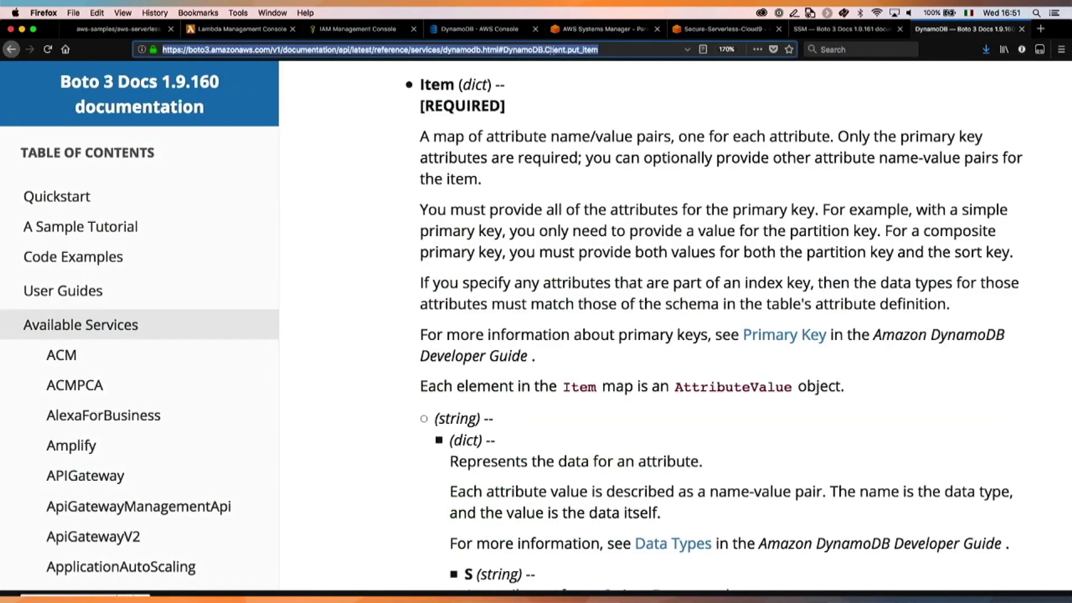
key("Return")
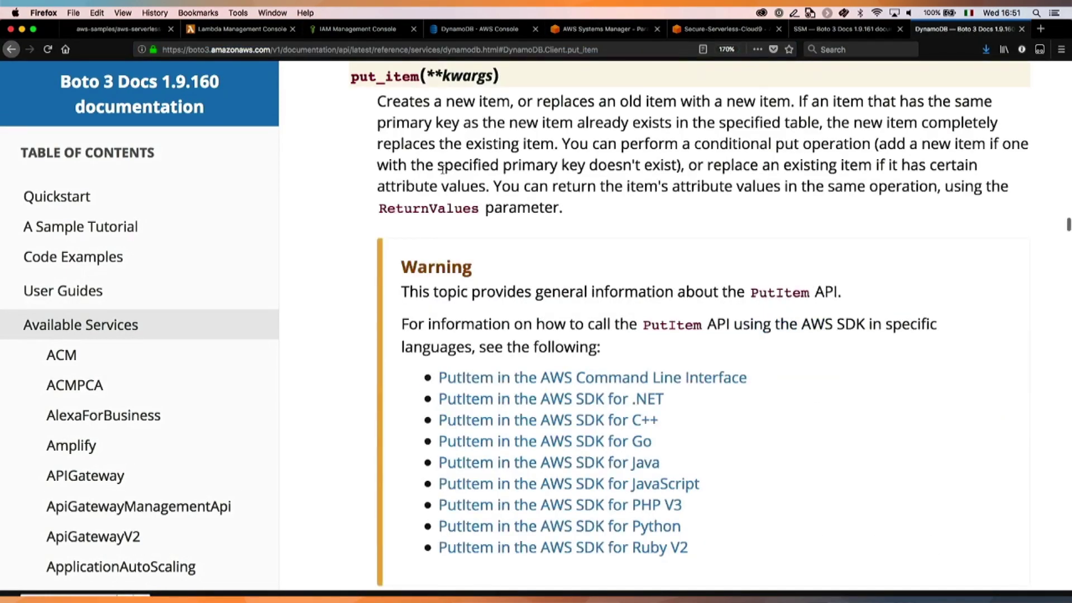
scroll(442, 169, "down", 10)
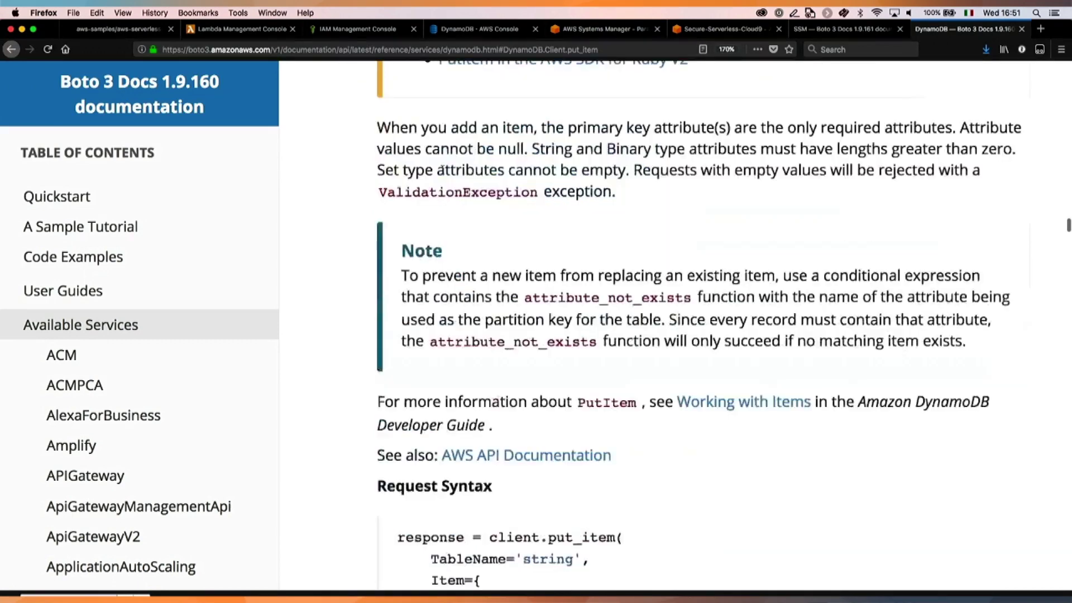
scroll(443, 169, "down", 6)
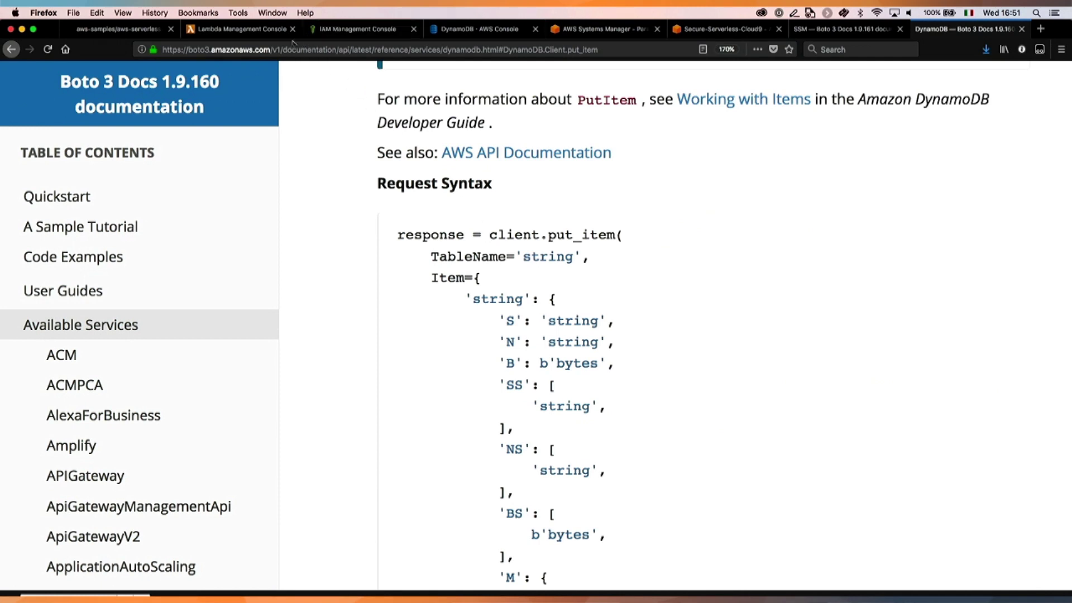
Step: In the Lambda function code, add print("writing into DDB") directly under the "# write data into DynamoDB" comment
left_click(329, 32)
left_click(236, 29)
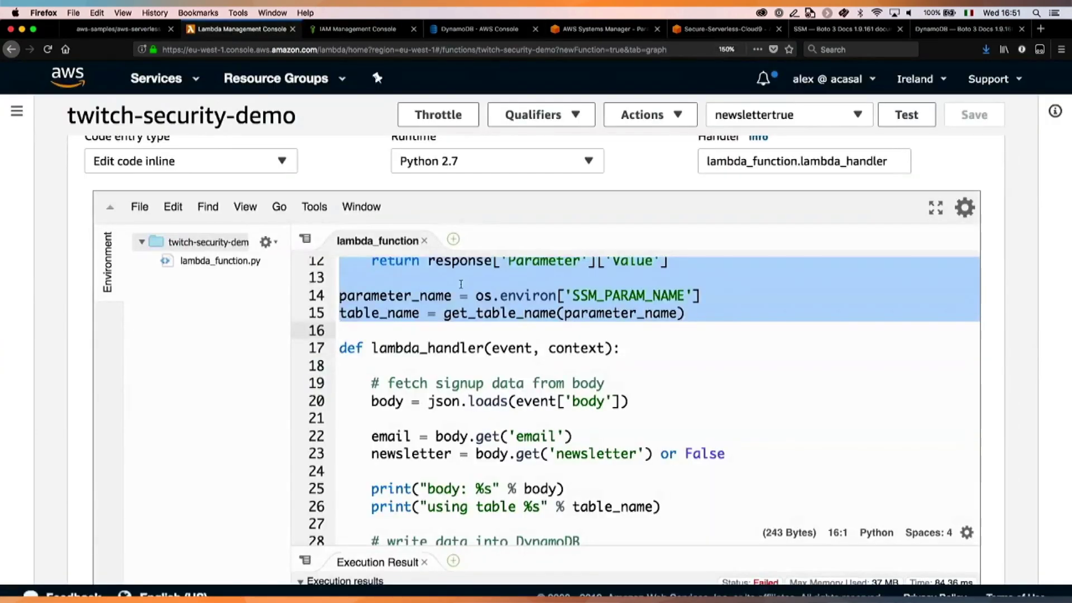
scroll(558, 391, "down", 3)
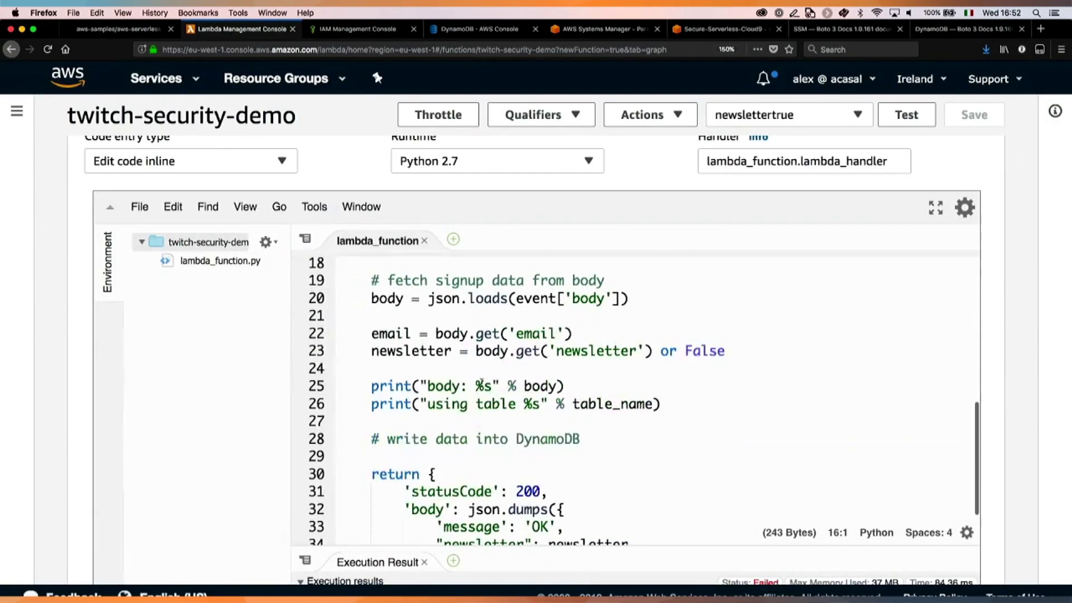
left_click(601, 431)
key("Return")
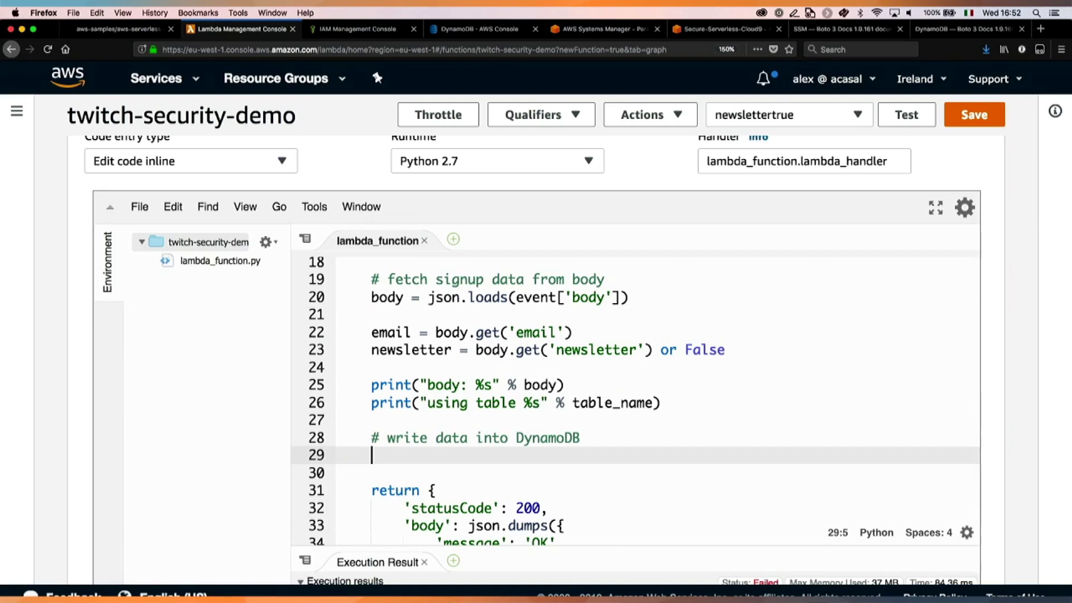
type("print")
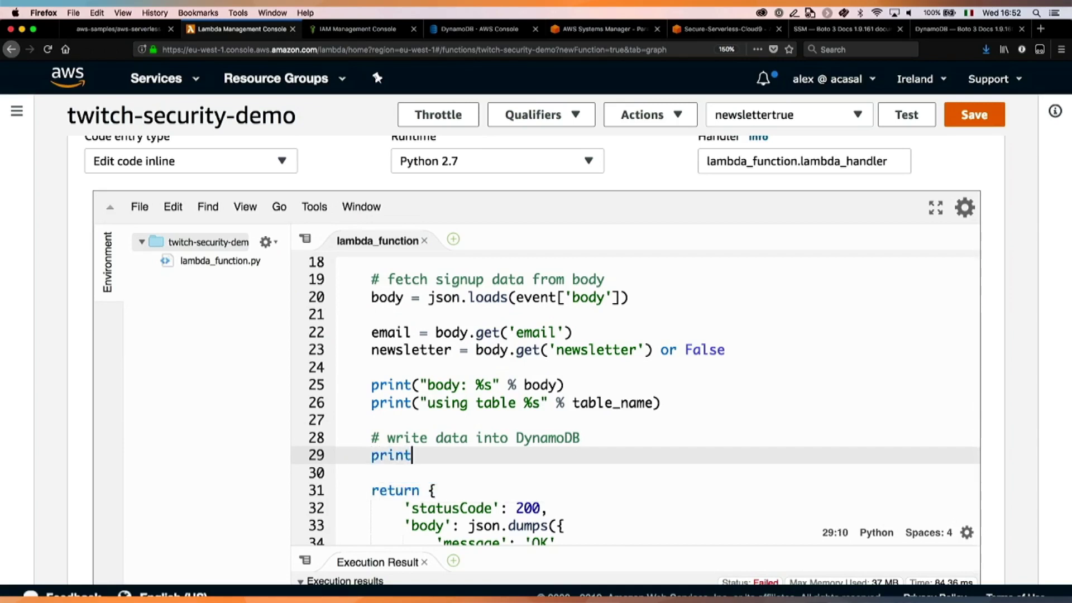
type("(\"writ")
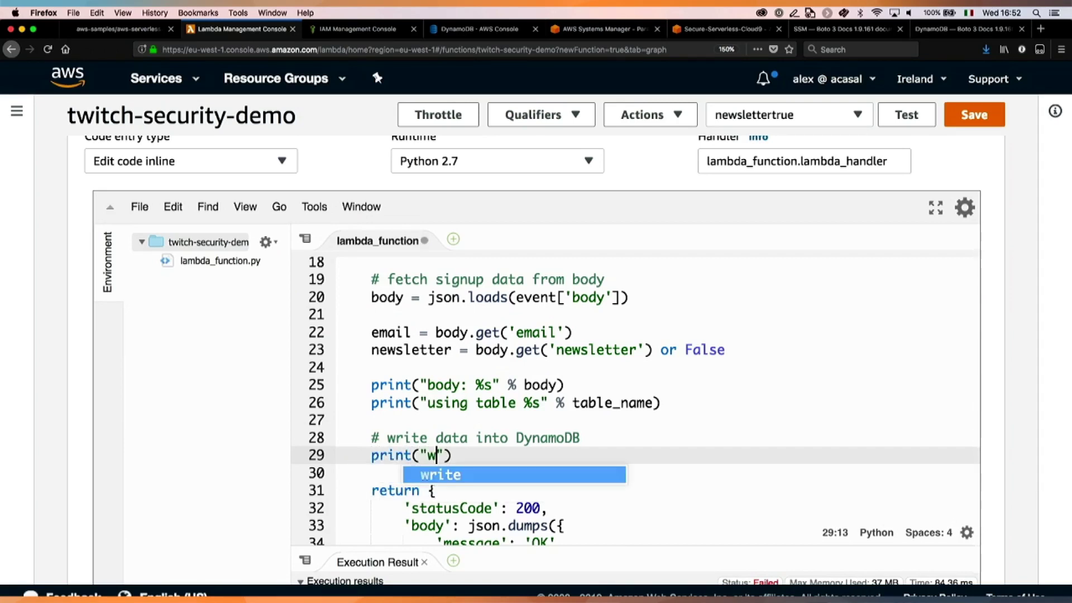
type("ing into DDB")
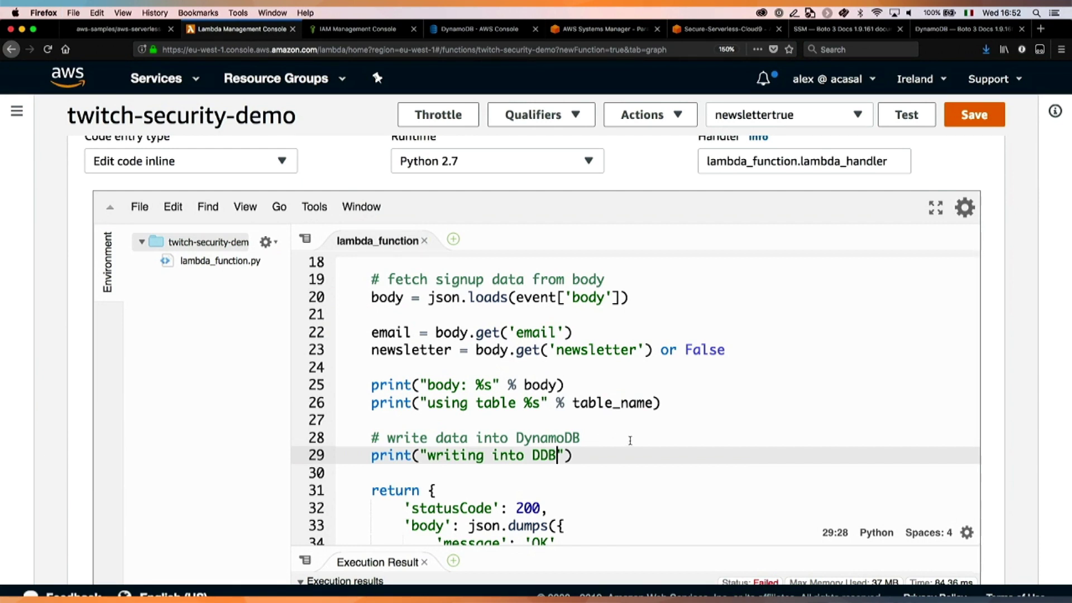
Step: Review the email and newsletter variables read from the request body in lambda_handler
scroll(630, 440, "up", 3)
double_click(391, 419)
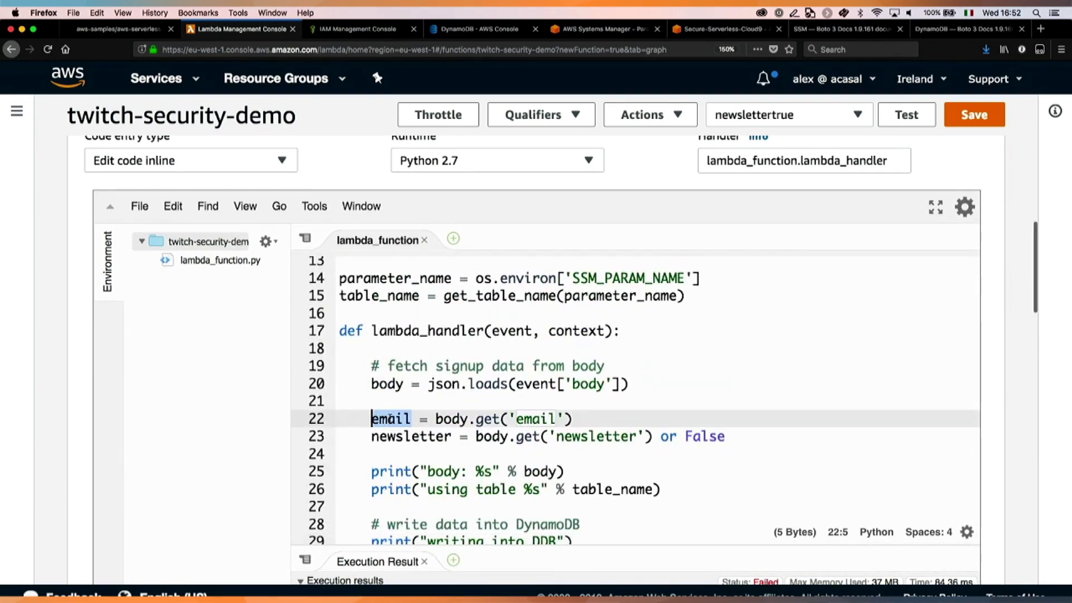
left_click_drag(391, 419, 416, 437)
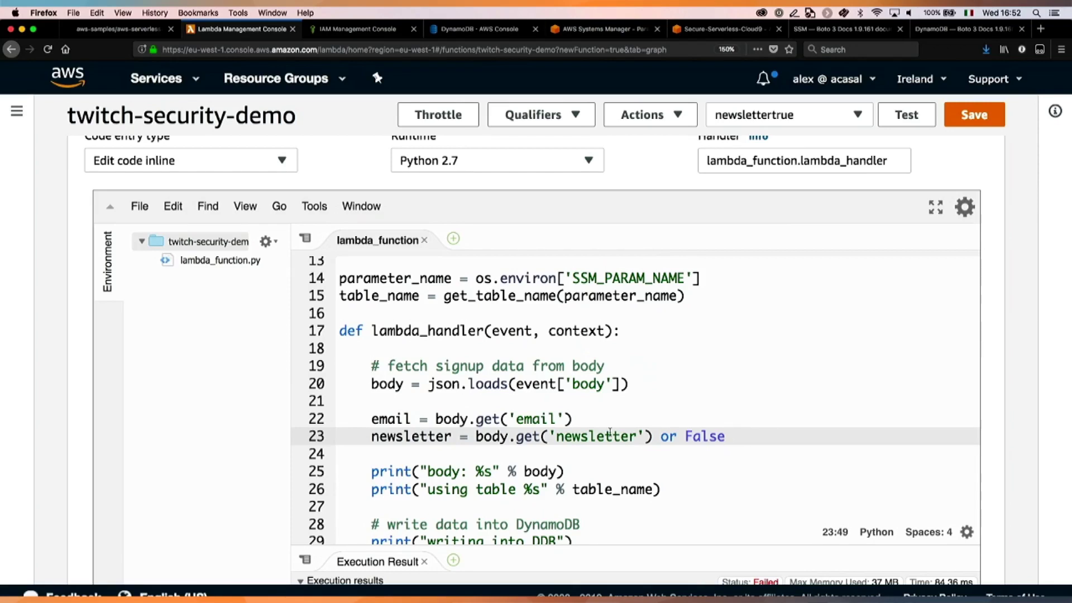
scroll(611, 432, "down", 2)
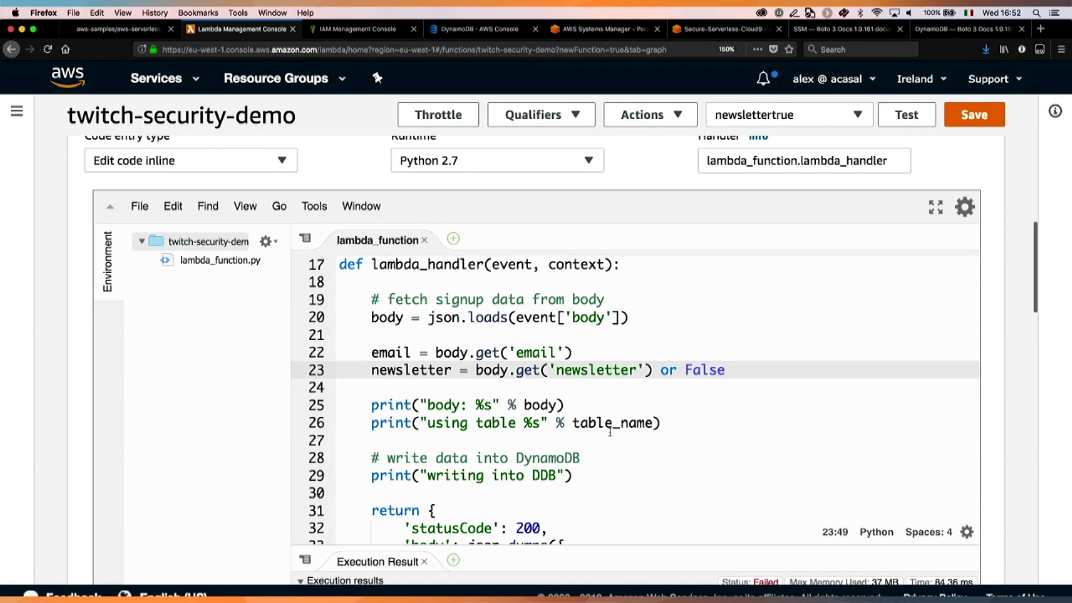
Step: Remove the indentation from the blank line above the "# write data into DynamoDB" comment and save the file
left_click(585, 446)
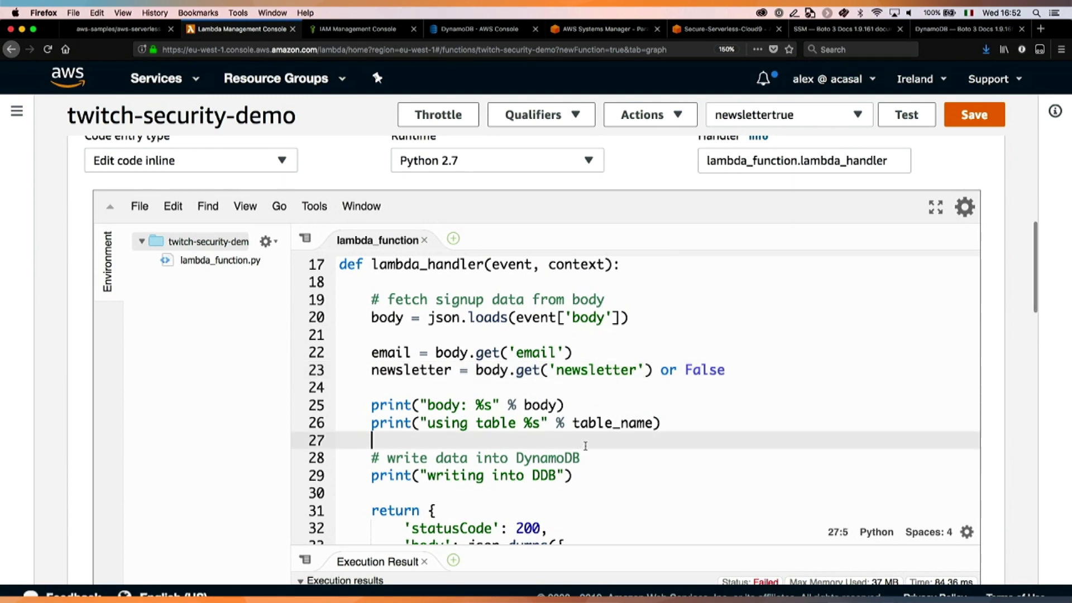
key("BackSpace")
key("ctrl+s")
scroll(525, 444, "down", 3)
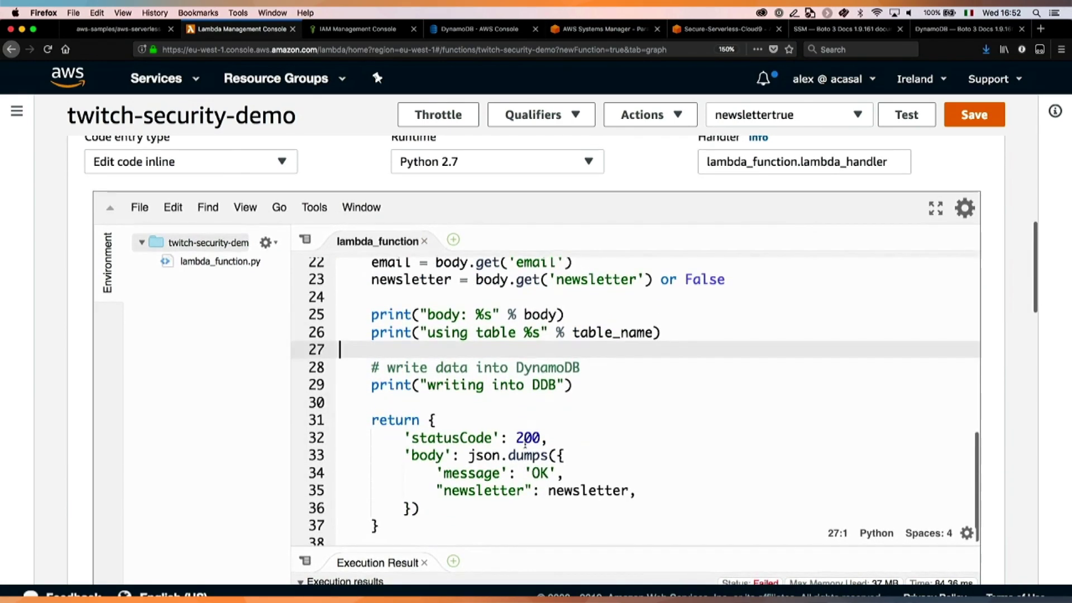
scroll(525, 444, "up", 3)
Step: Close the IAM role page and return to the AWS serverless security workshop's module overview on GitHub
key("ctrl+Tab")
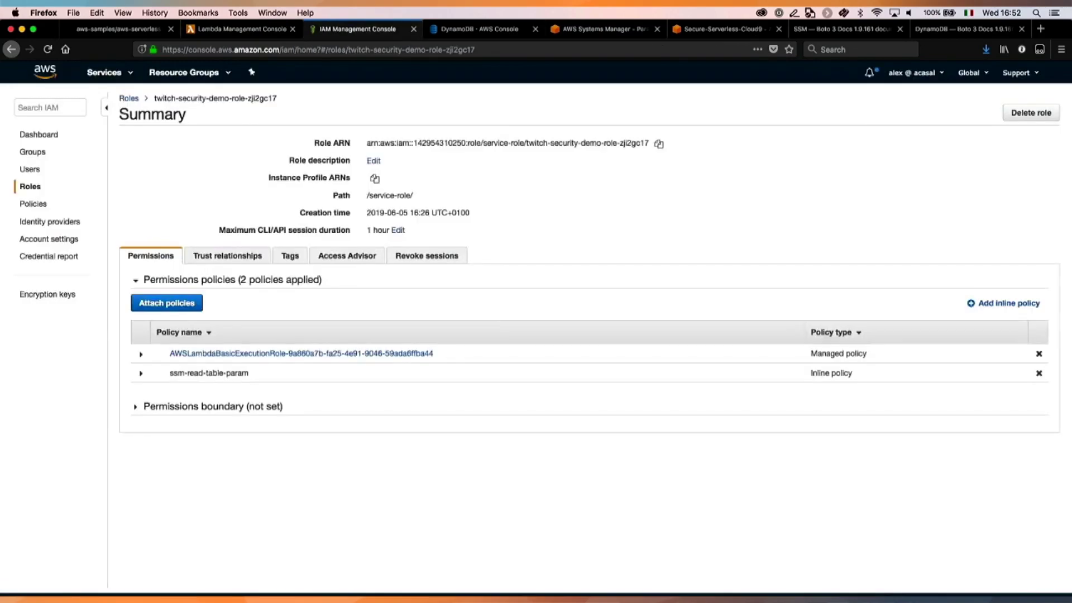
key("ctrl+w")
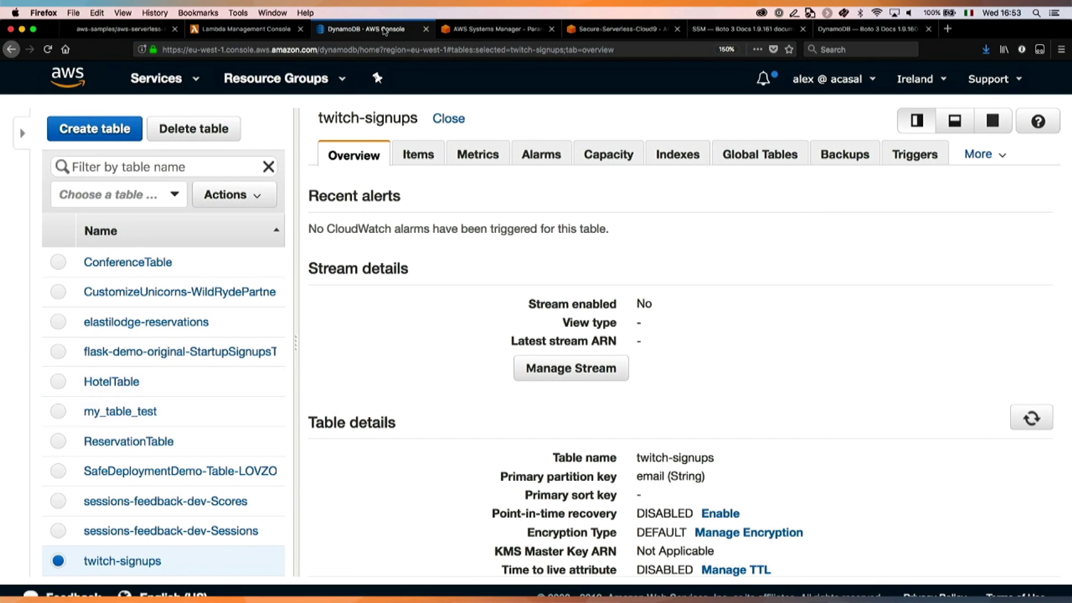
left_click(120, 29)
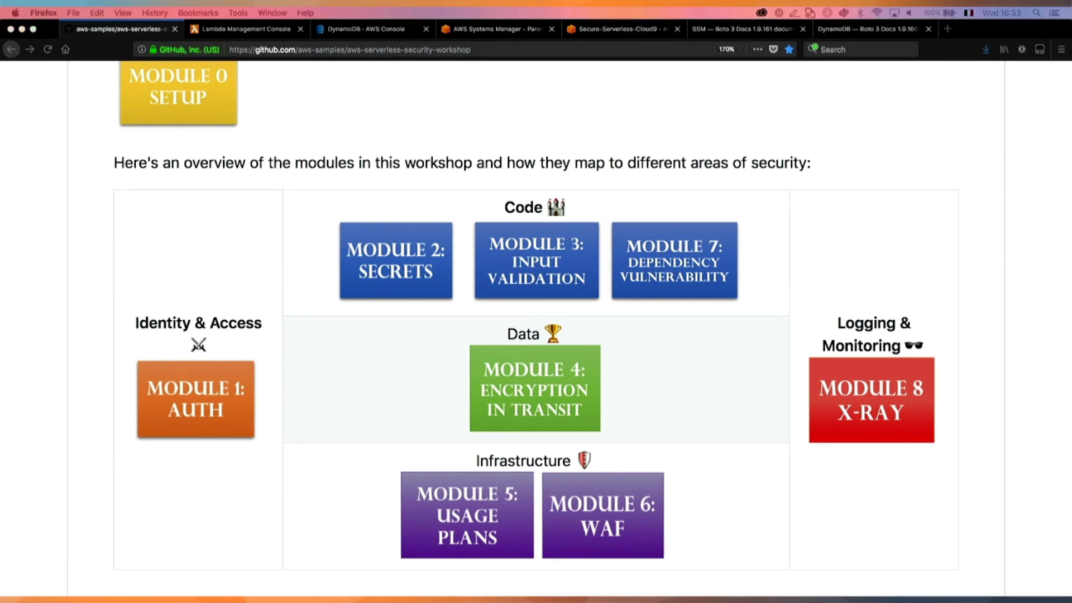
key("super+Tab")
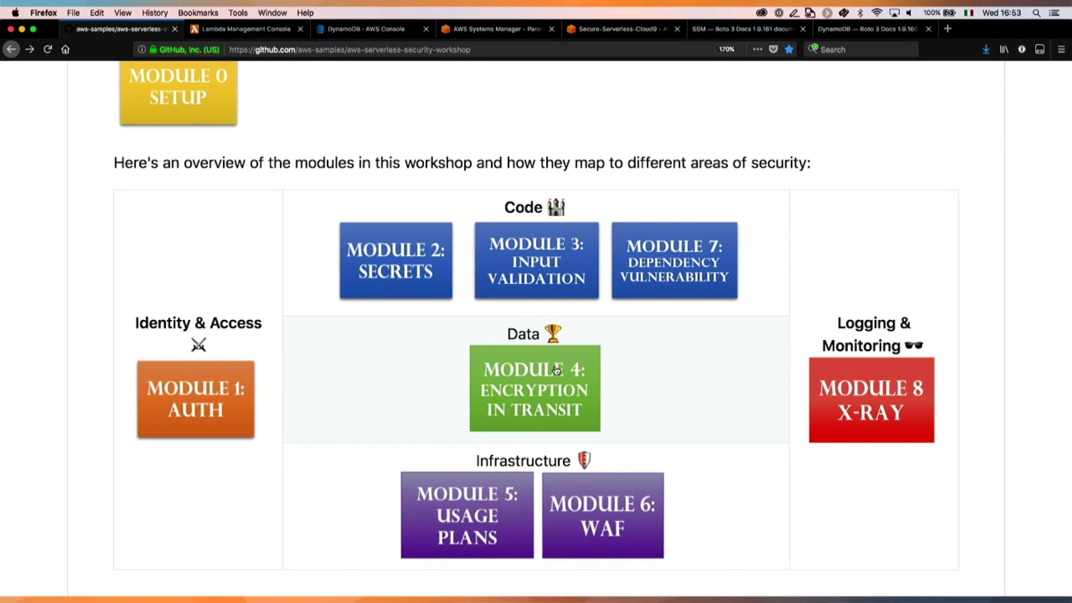
key("ctrl+Tab")
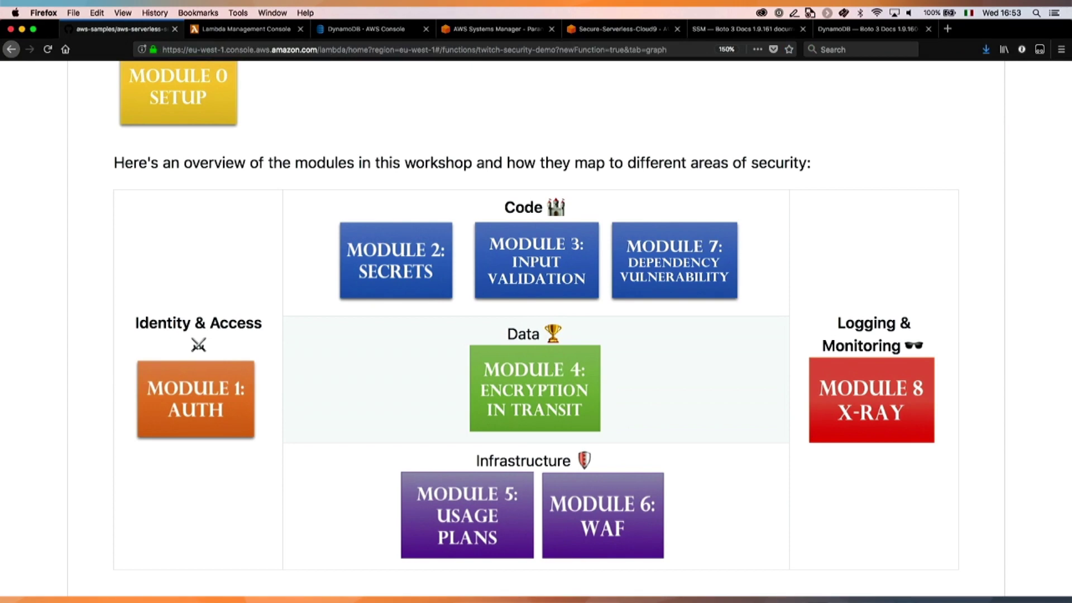
key("ctrl+Tab")
key("ctrl+shift+Tab")
key("ctrl+shift+Tab")
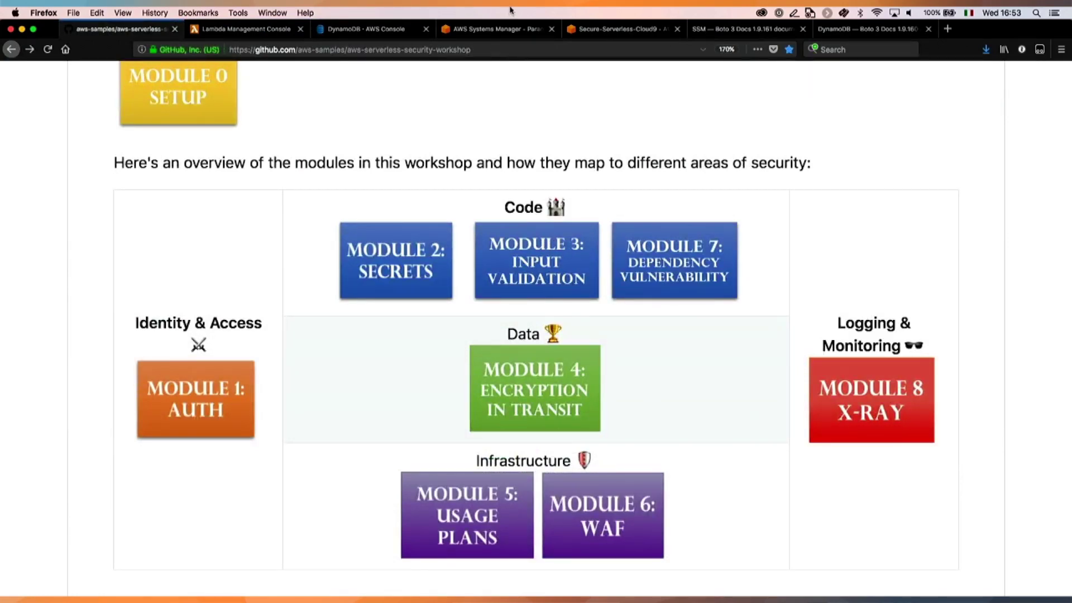
Step: Check the twitch-table parameter in Systems Manager Parameter Store and go back to the Lambda function code
left_click(511, 28)
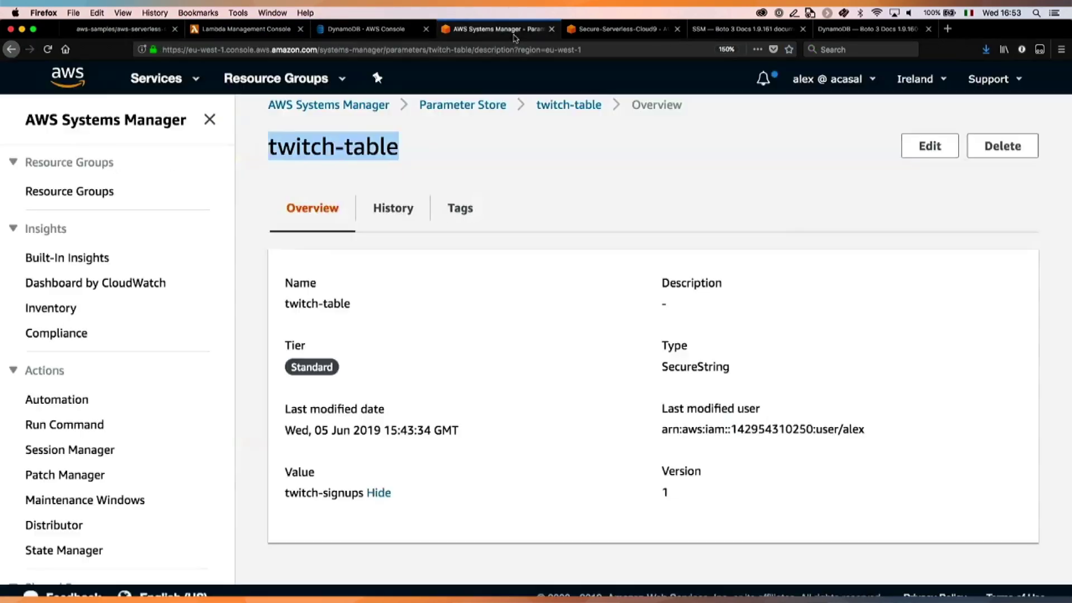
left_click(262, 29)
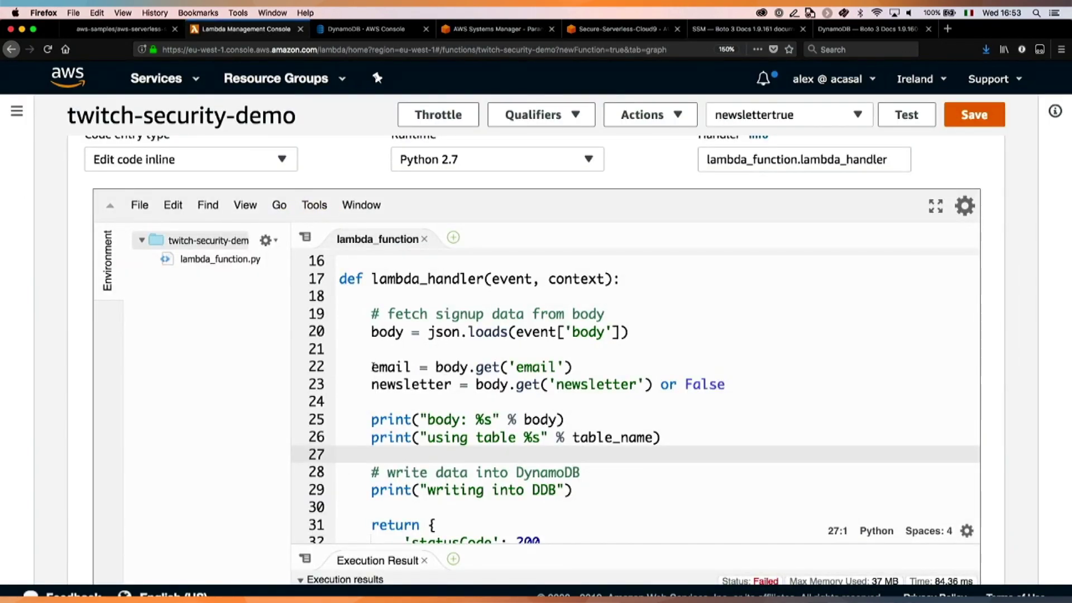
Step: Add an "if not email:" check below the newsletter assignment that returns a 'statusCode' of 400
left_click_drag(371, 366, 596, 359)
left_click_drag(396, 384, 720, 385)
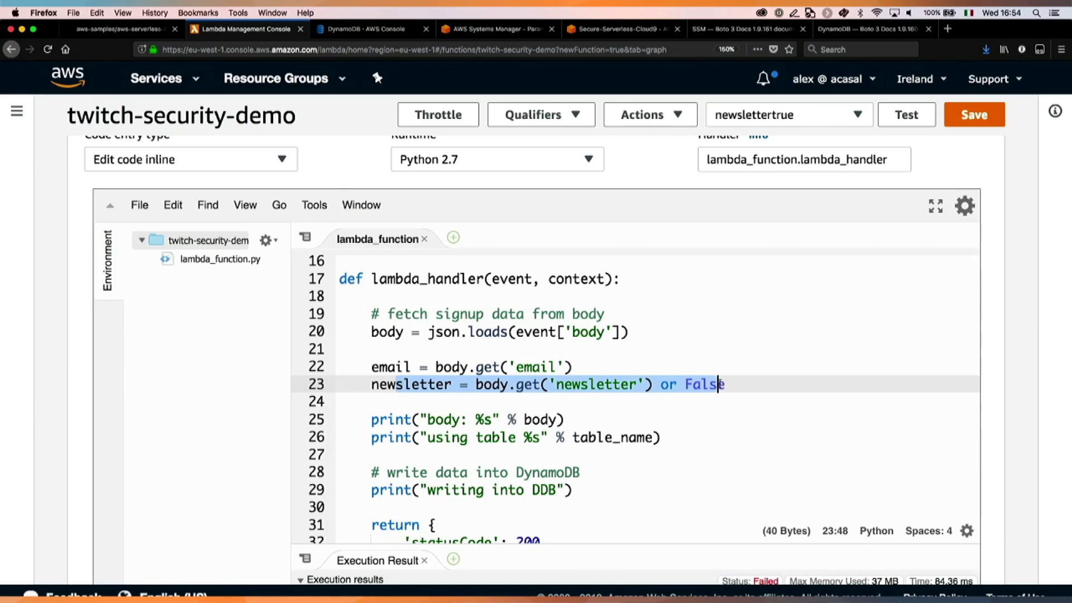
key("Right")
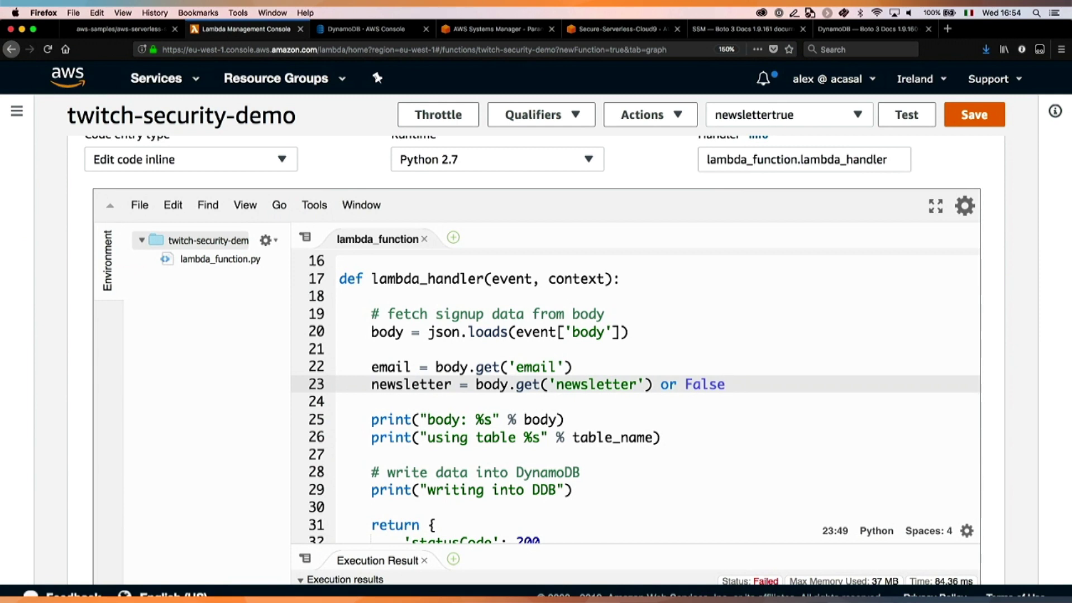
key("Return")
key("Return")
type("if not")
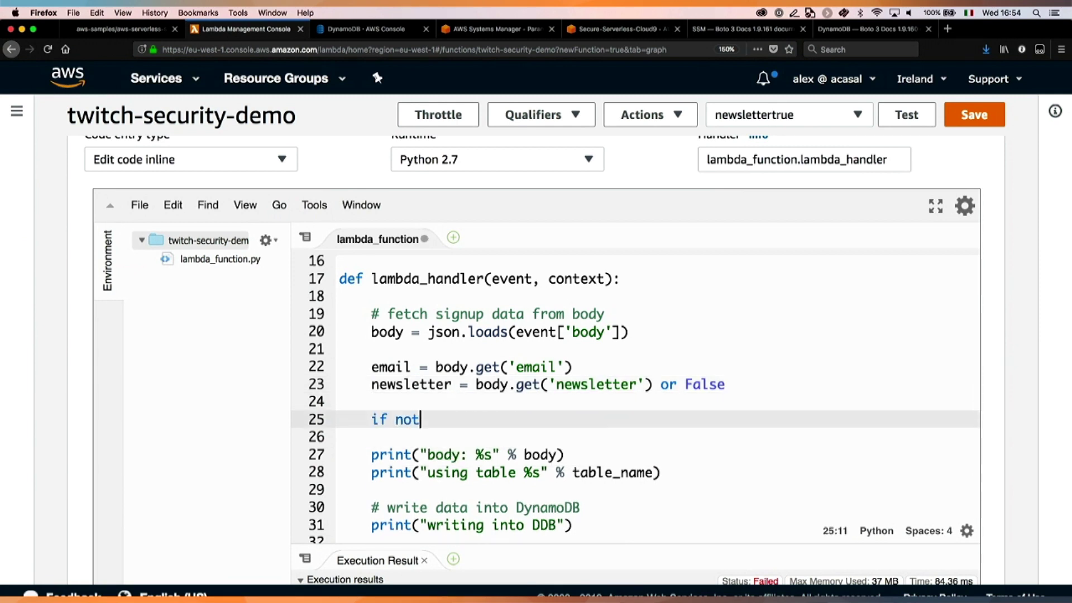
type(" email:")
key("Return")
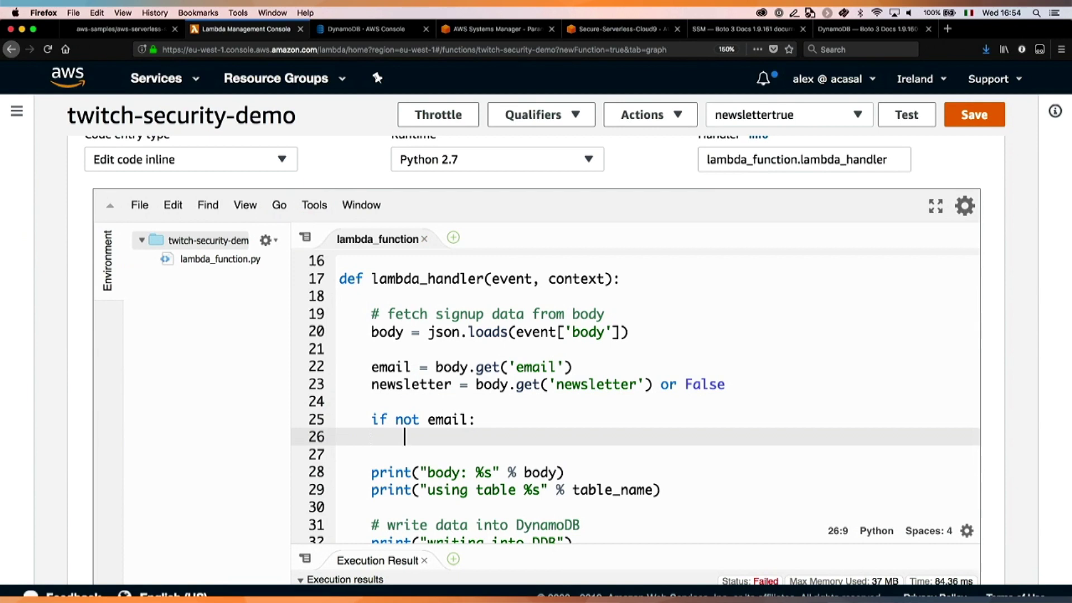
type("return {")
key("Return")
type("'")
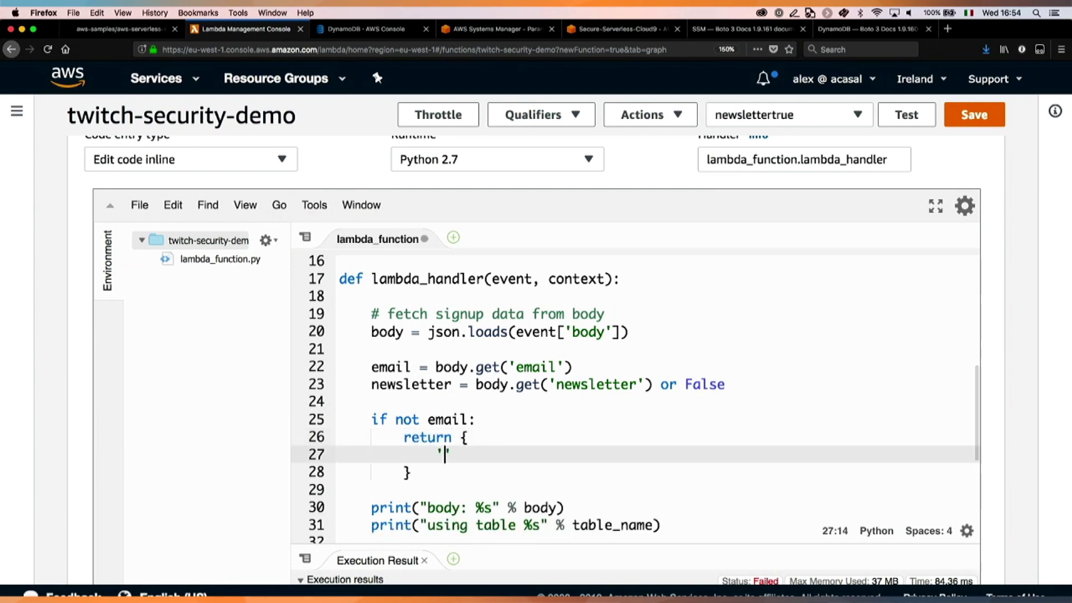
type("statusCode'")
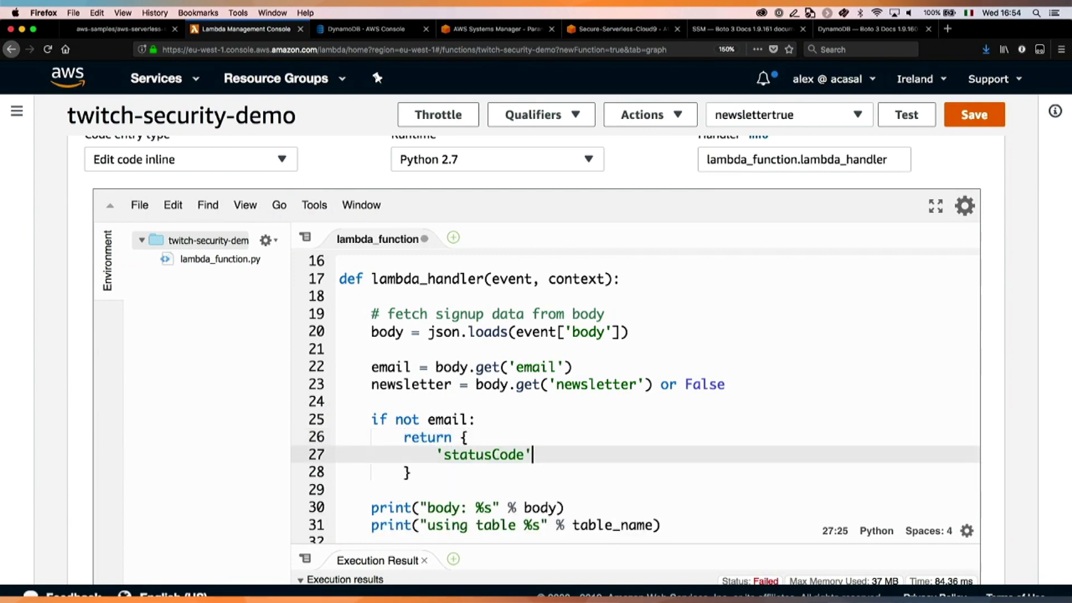
type(": 400")
key("Down")
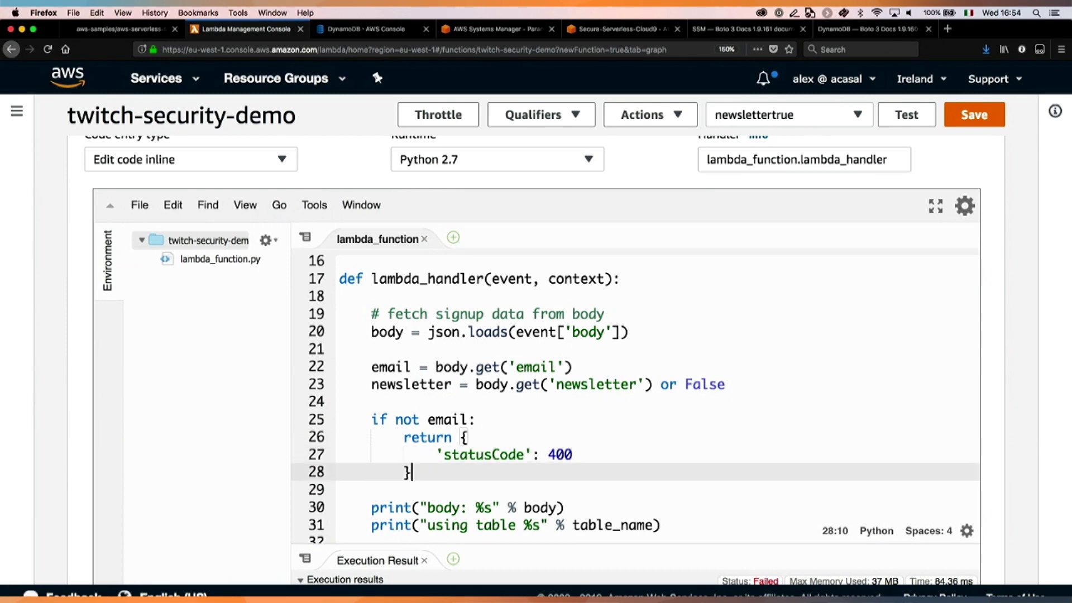
Step: Remove the whole "if not email:" block from lambda_handler
key("shift+Up")
key("shift+Up")
key("shift+Up")
key("shift+Up")
key("BackSpace")
key("BackSpace")
key("BackSpace")
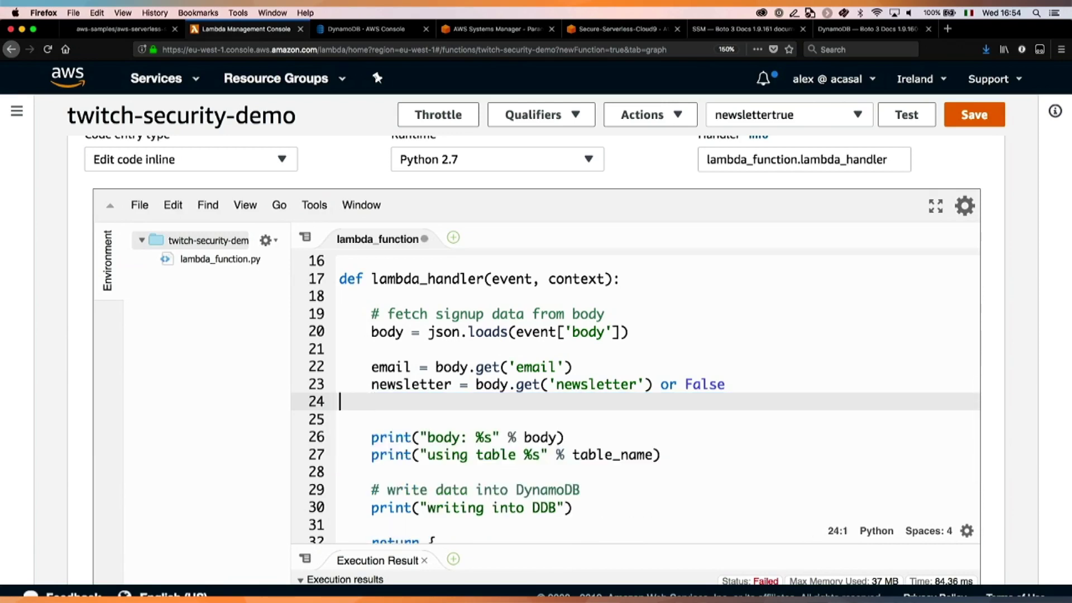
Step: Change the email assignment to read the value directly with body['email']
left_click(509, 367)
key("BackSpace")
key("BackSpace")
key("BackSpace")
key("BackSpace")
key("BackSpace")
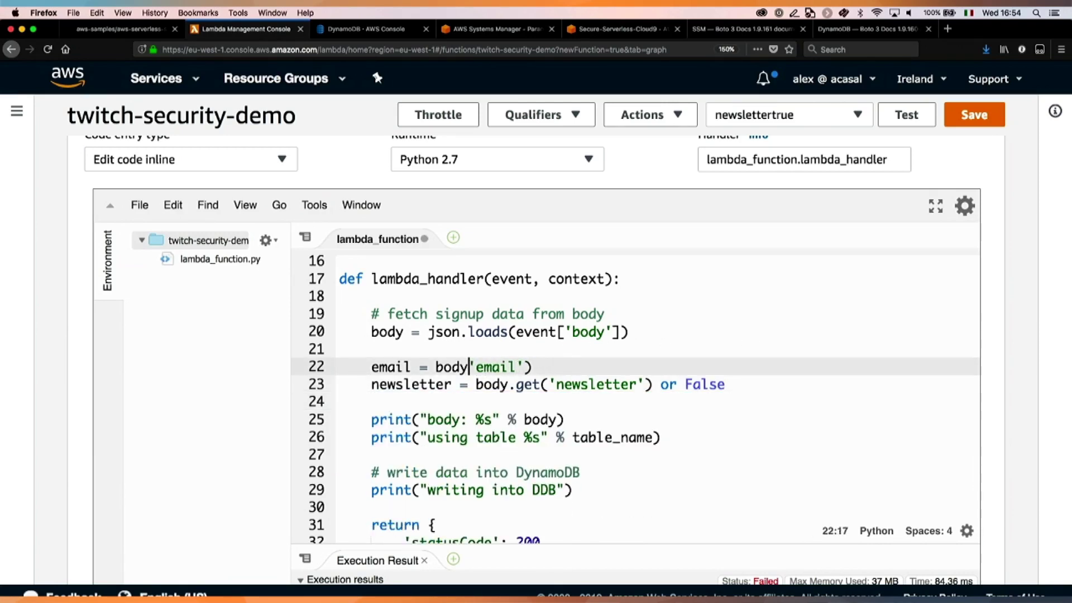
type("[")
key("super+Right")
key("BackSpace")
type("]")
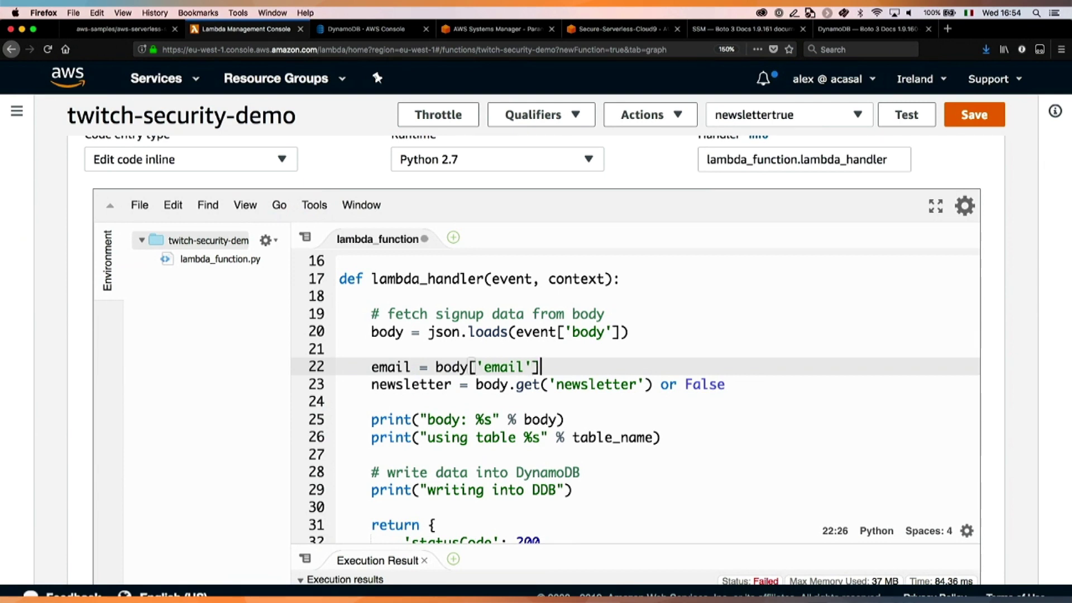
Step: Change the newsletter assignment to body['newsletter'] without the "or False" fallback and save the function
left_click_drag(545, 385, 509, 384)
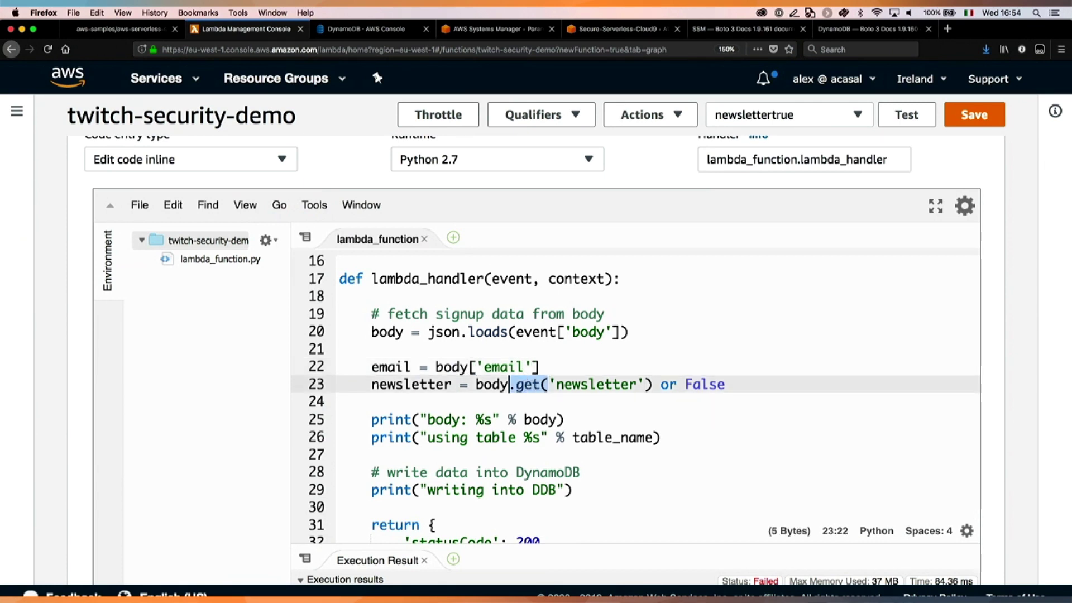
type("[")
key("Right")
key("alt+Right")
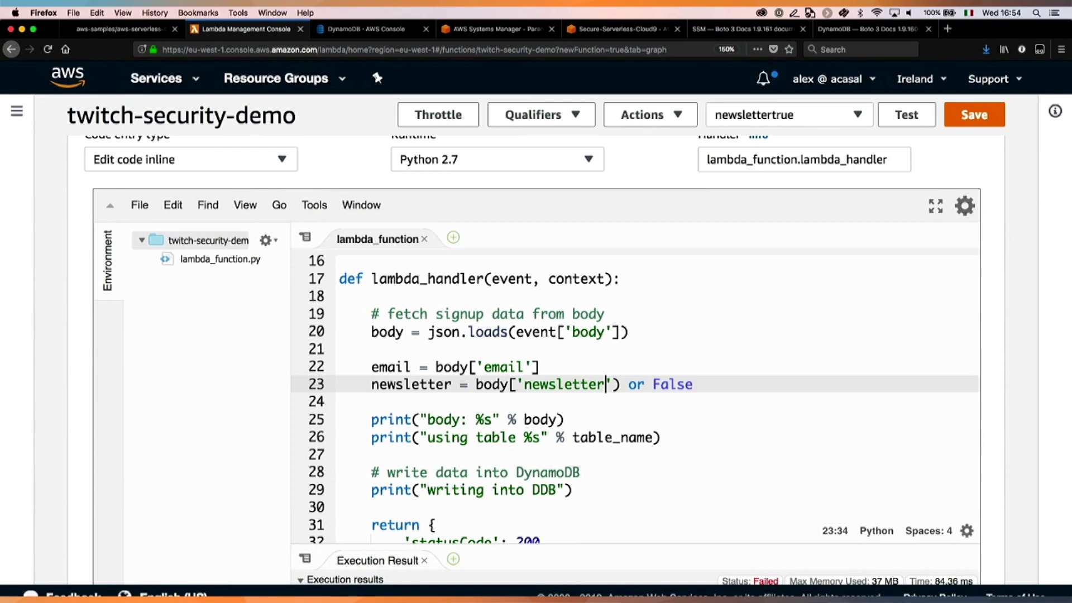
key("Right")
key("shift+Right")
type("]")
key("shift+End")
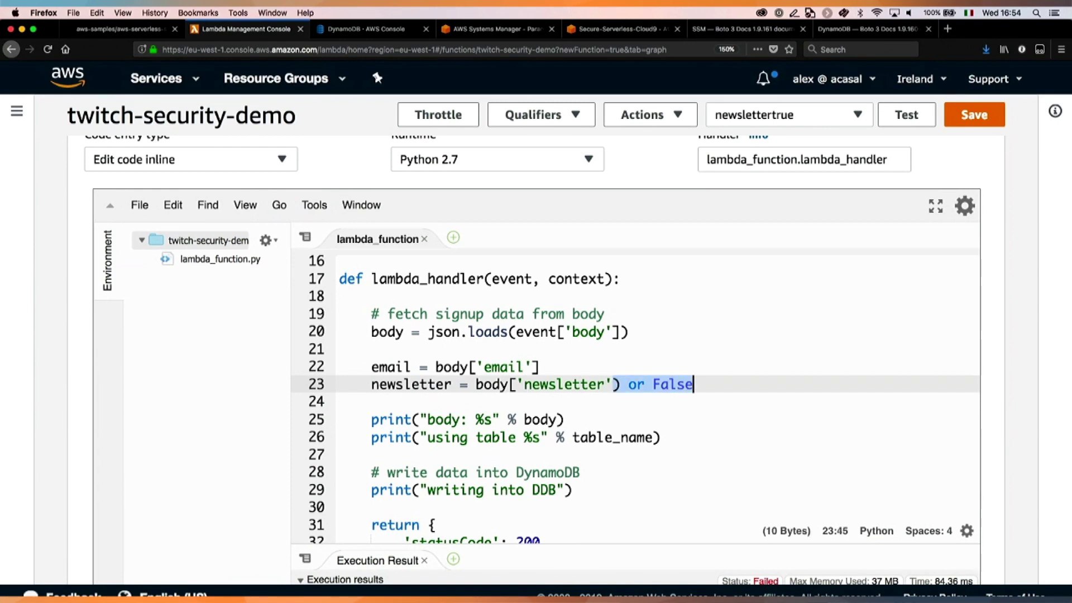
key("BackSpace")
key("super+s")
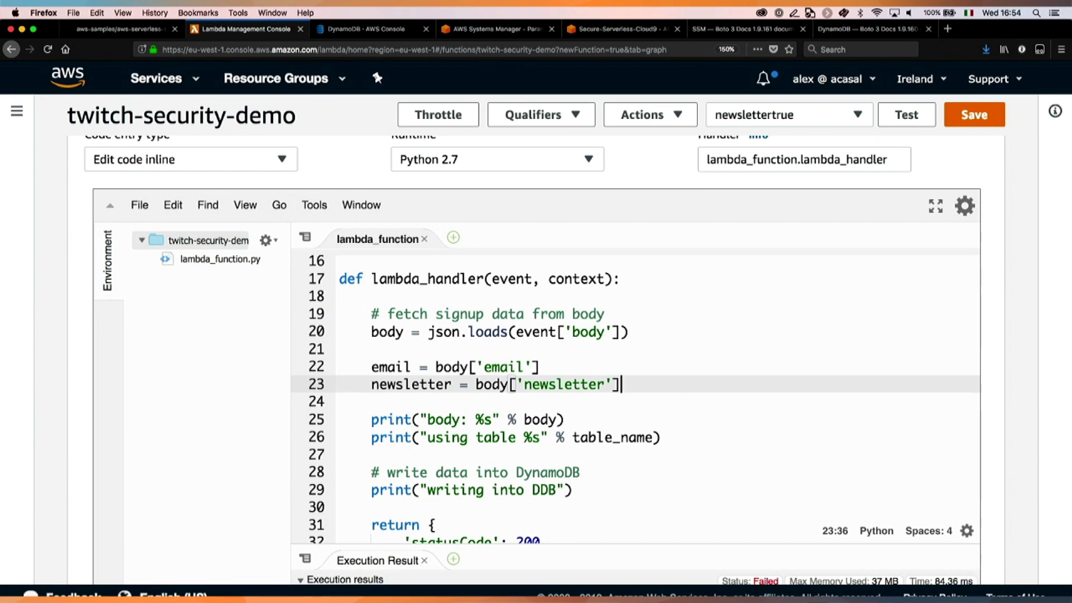
left_click(980, 120)
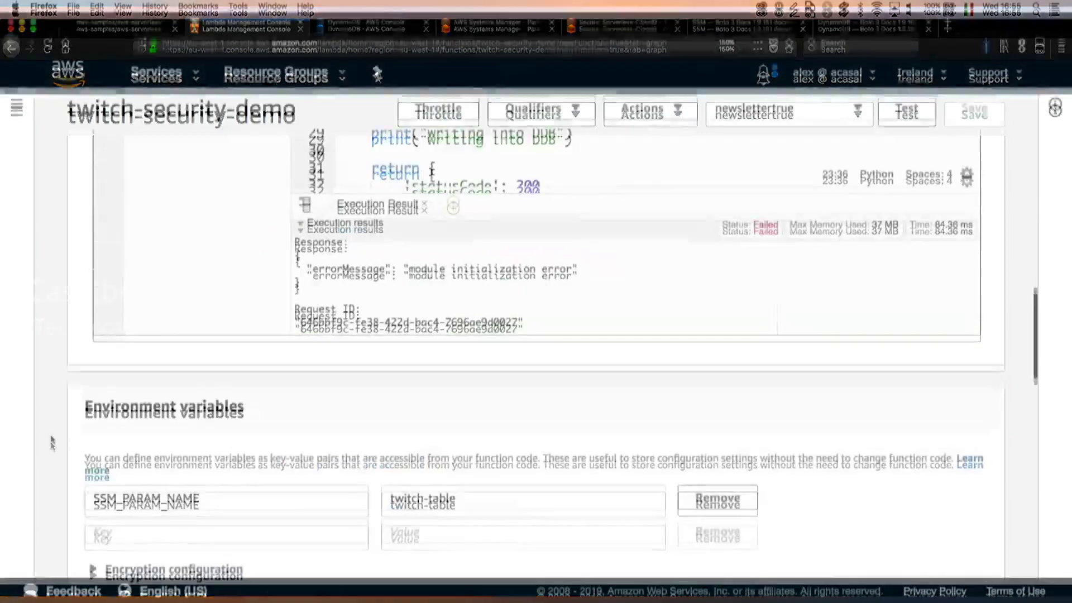
Step: Open twitch-security-demo-API in API Gateway from the Lambda function's API Gateway trigger
scroll(50, 439, "up", 10)
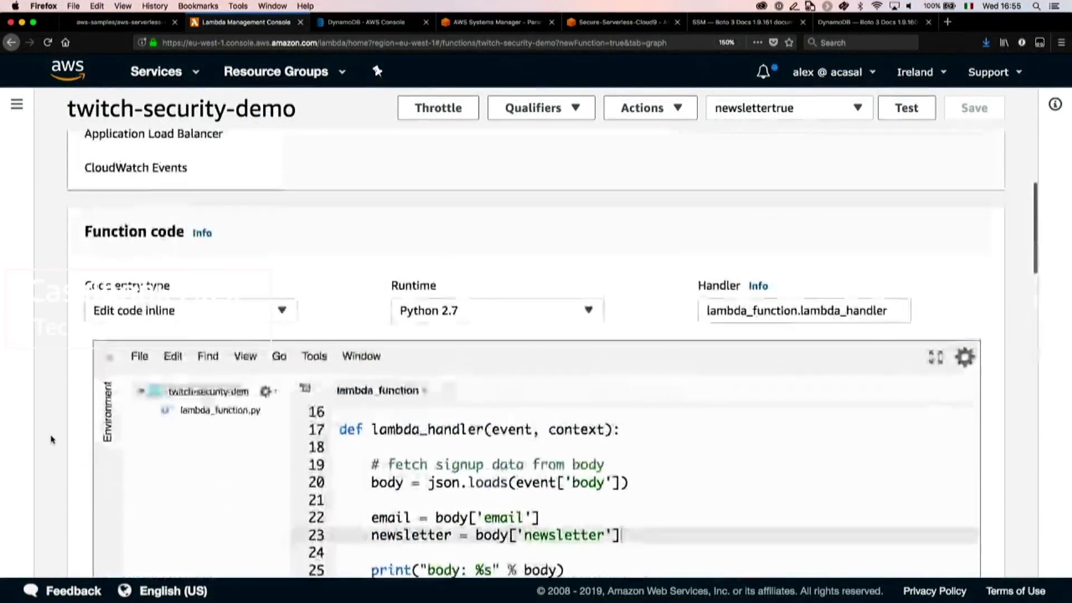
scroll(146, 342, "up", 4)
left_click(416, 242)
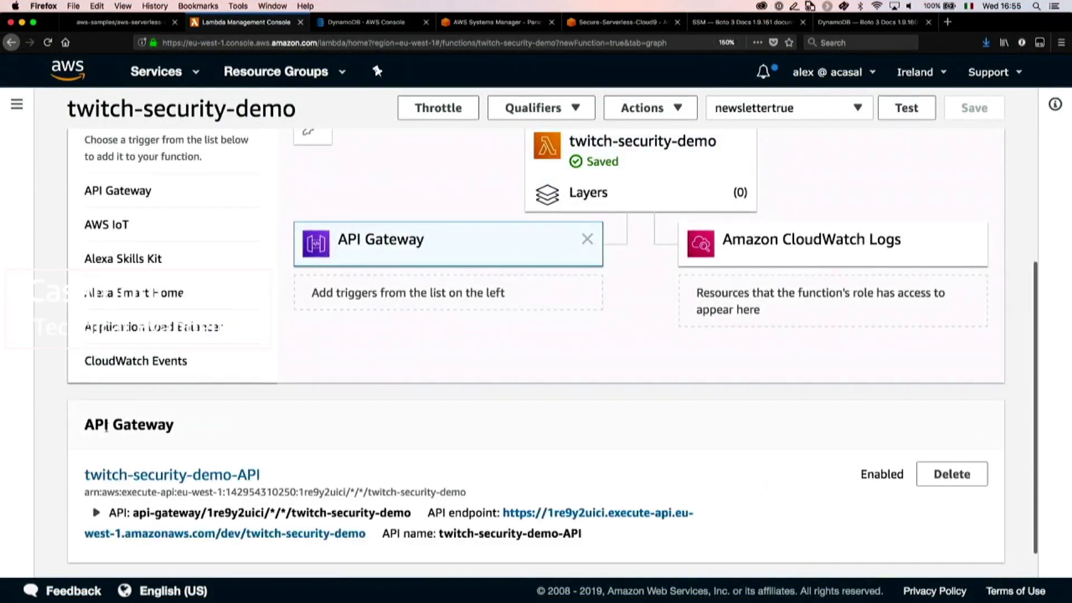
left_click(129, 470)
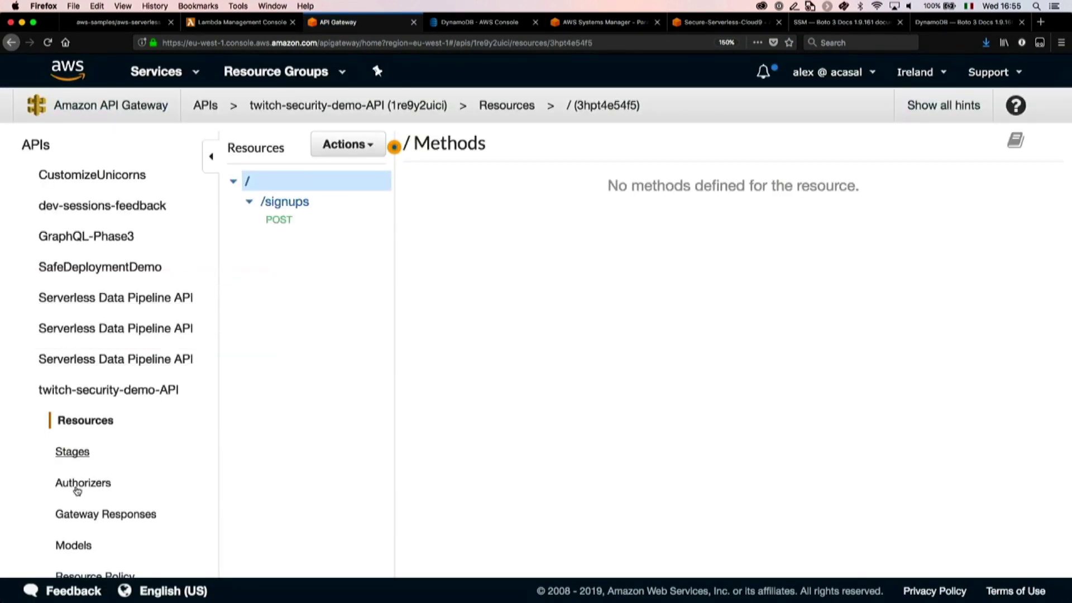
Step: Show the list of models of twitch-security-demo-API
scroll(77, 491, "down", 1)
scroll(77, 491, "down", 5)
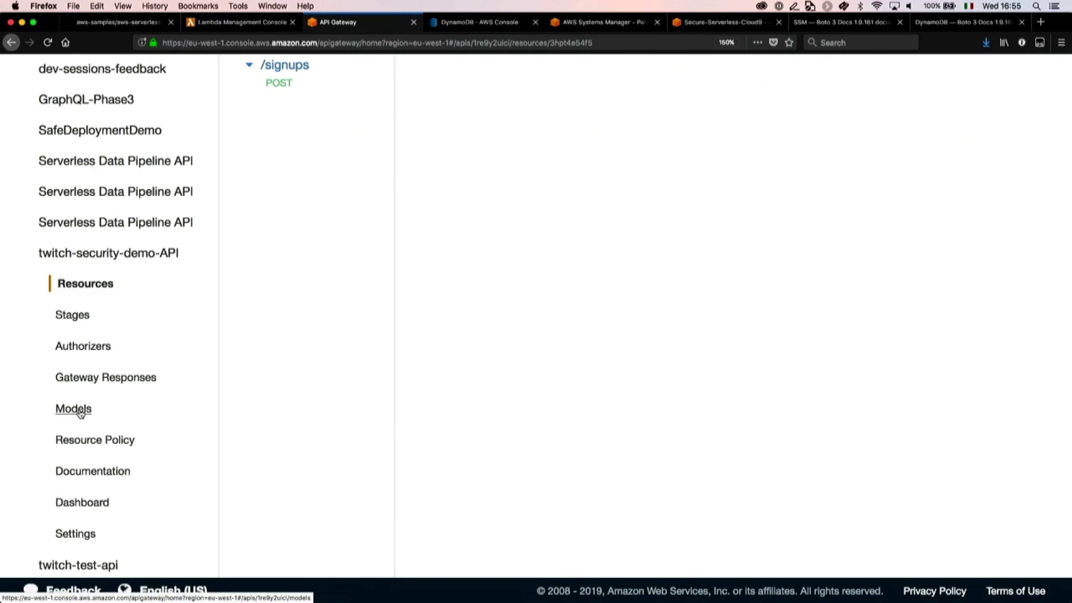
left_click(79, 409)
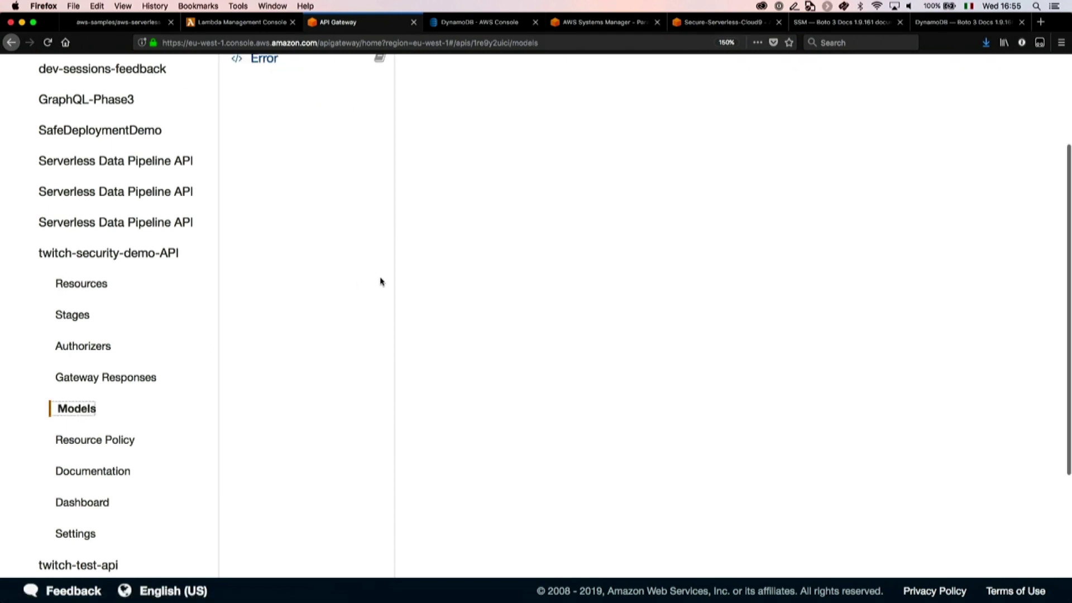
scroll(380, 282, "up", 3)
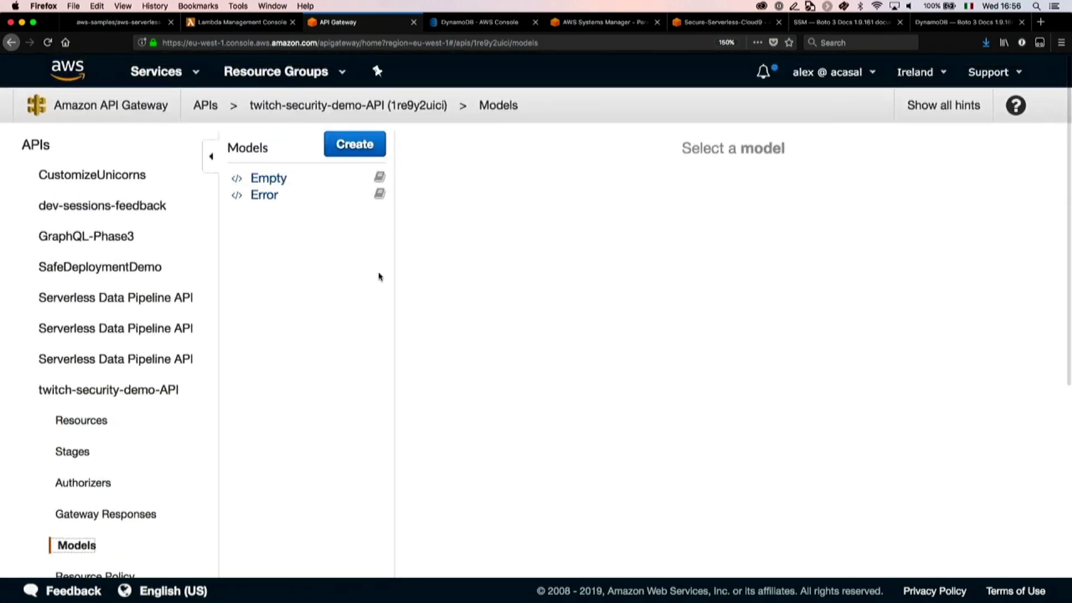
Step: Open the Error model and copy its entire schema
left_click(273, 198)
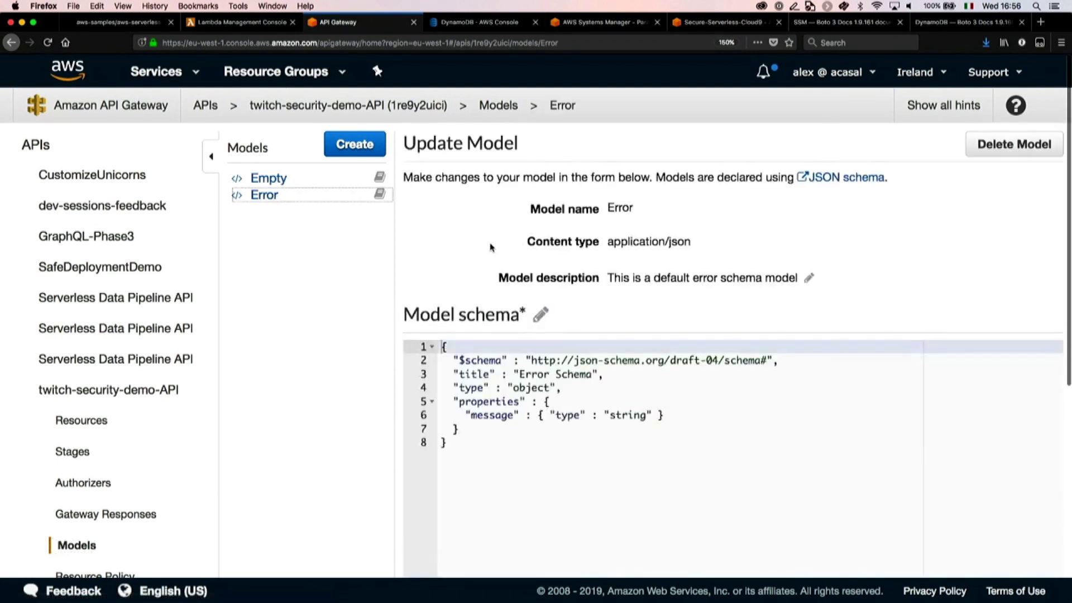
key("super+a")
key("super+c")
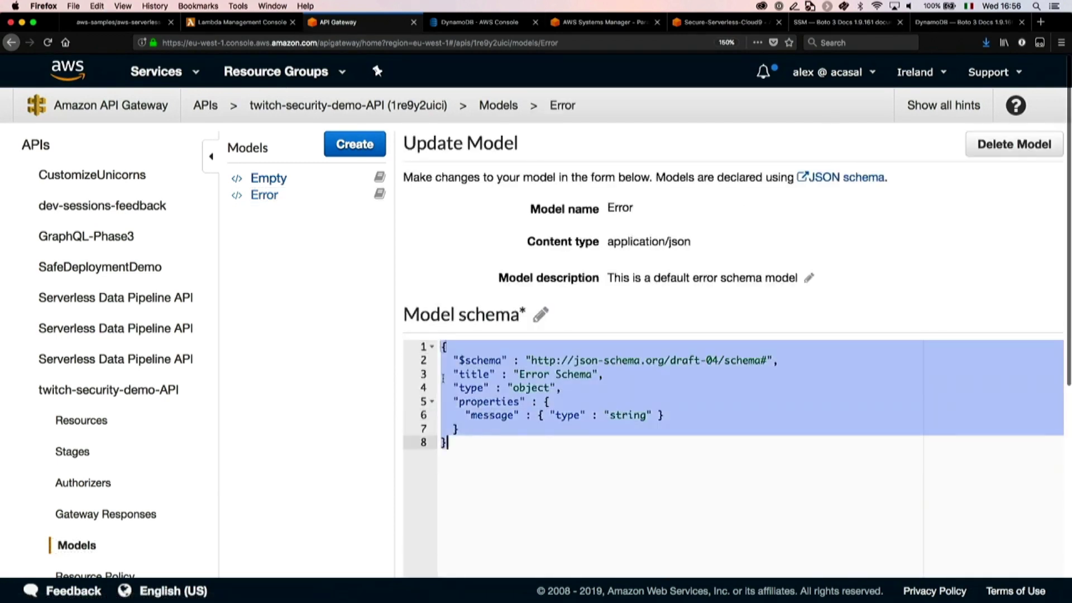
Step: Start a new model named SignUp with content type application/json and description "asldjfsdlkaj"
left_click(375, 150)
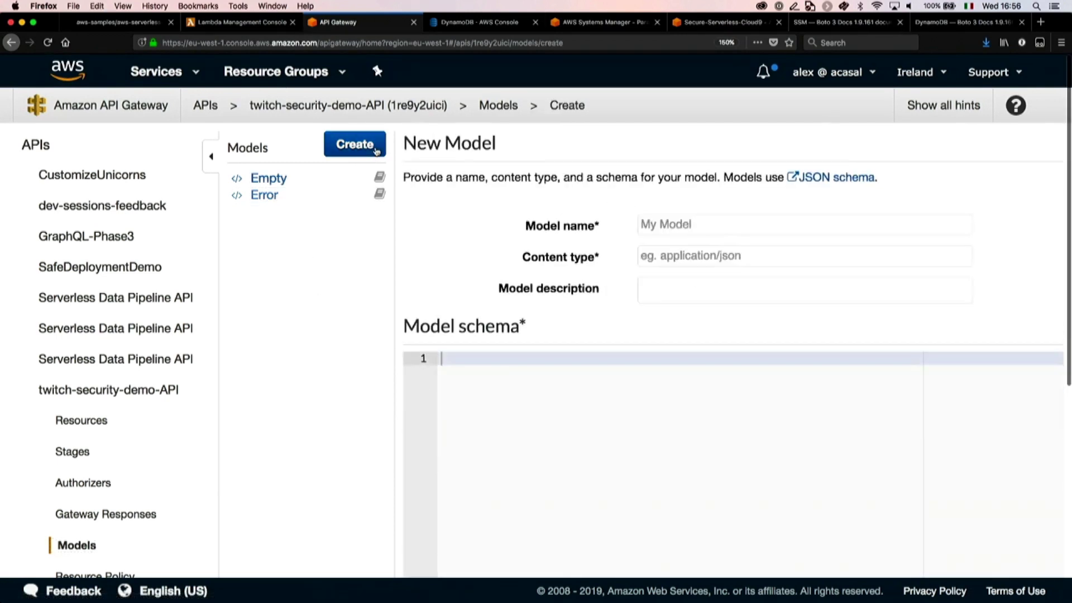
left_click(728, 232)
type("SignUp")
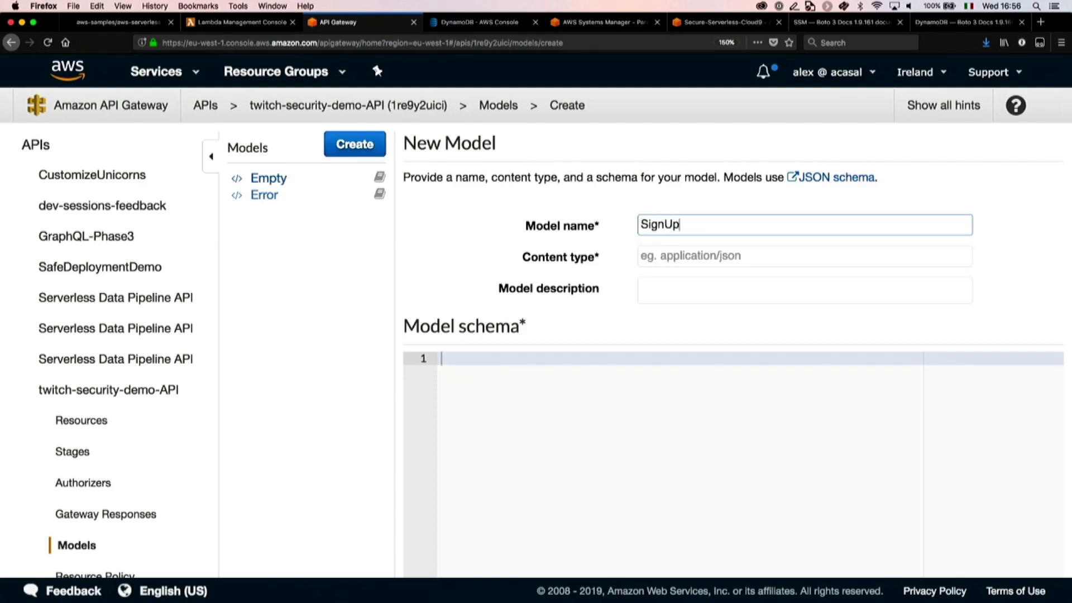
left_click(752, 260)
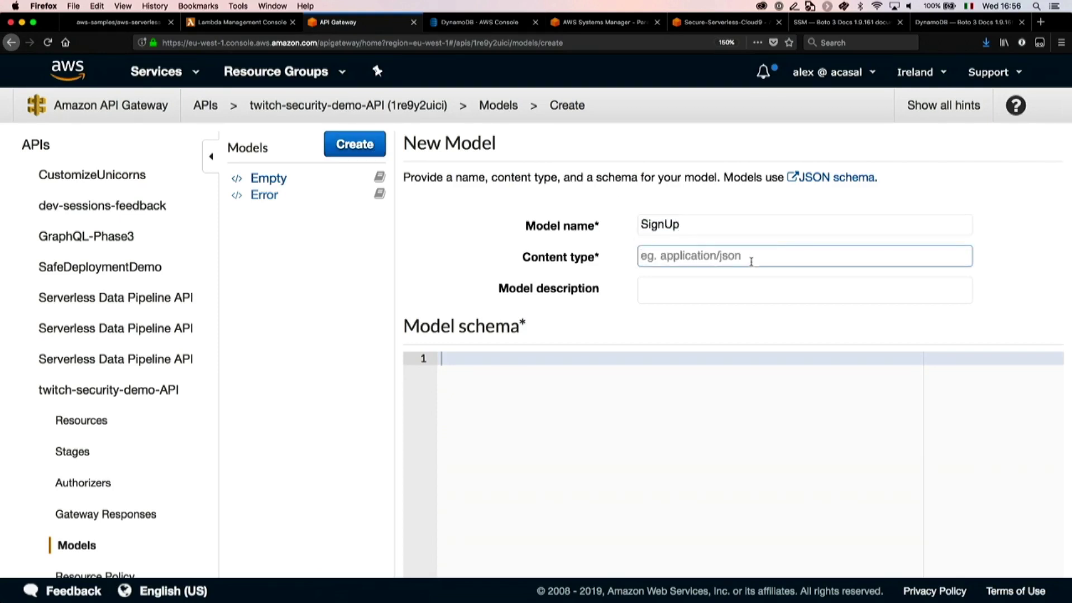
type("application/json")
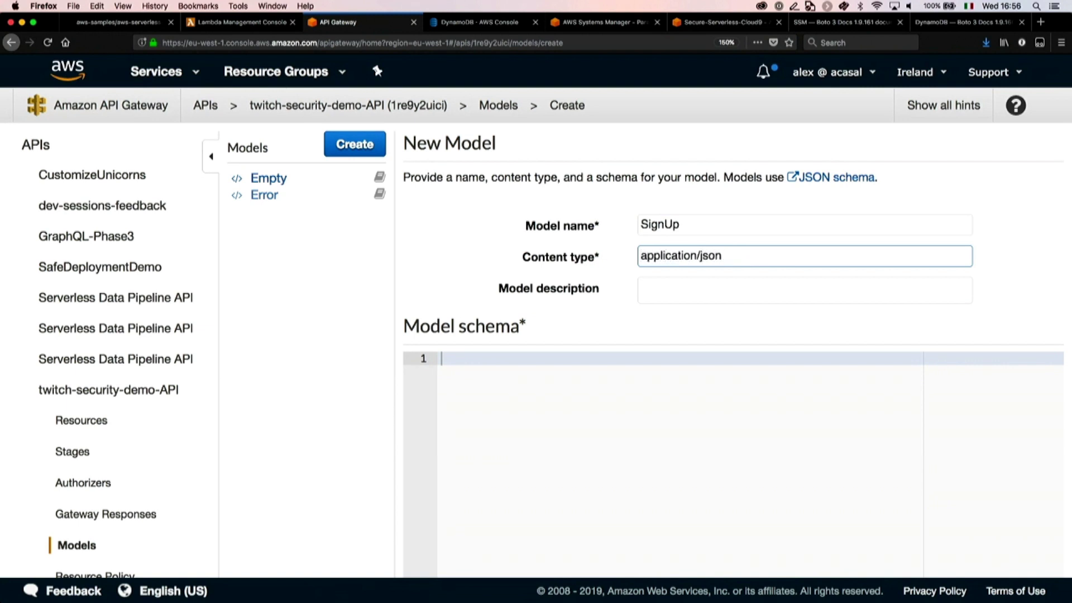
key("Tab")
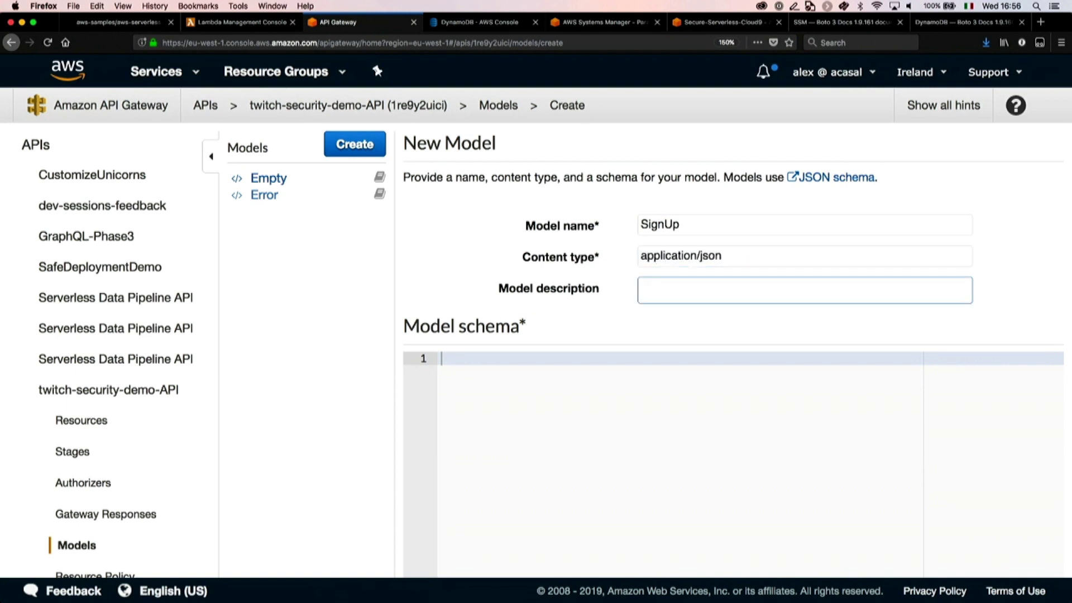
type("asldjfsdlkaj")
Step: Paste the copied Error schema into the new model's schema and set its title to "SignUp"
left_click(670, 418)
key("super+v")
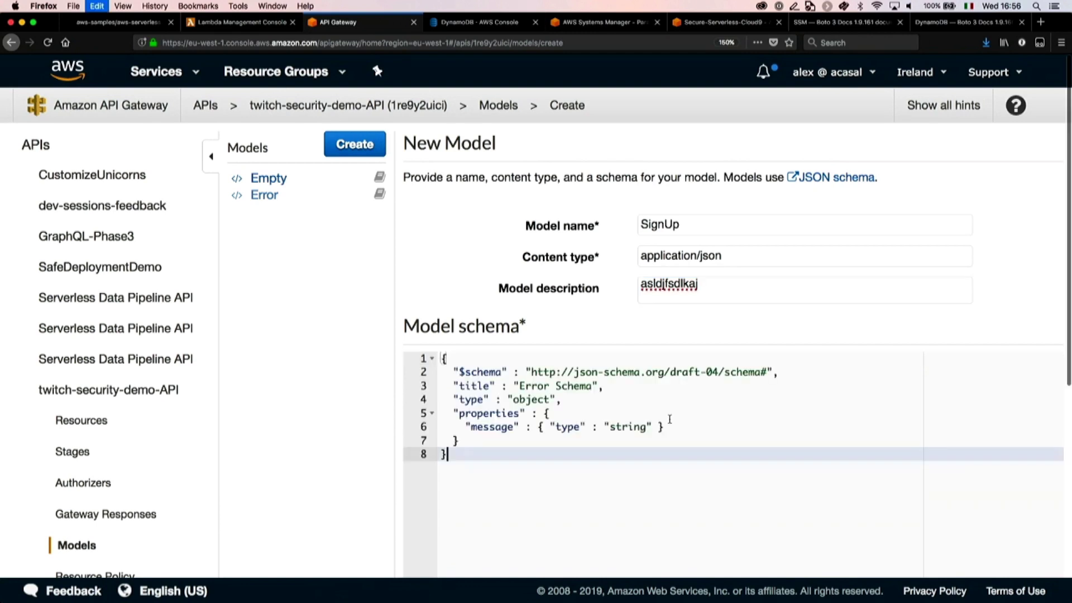
double_click(535, 385)
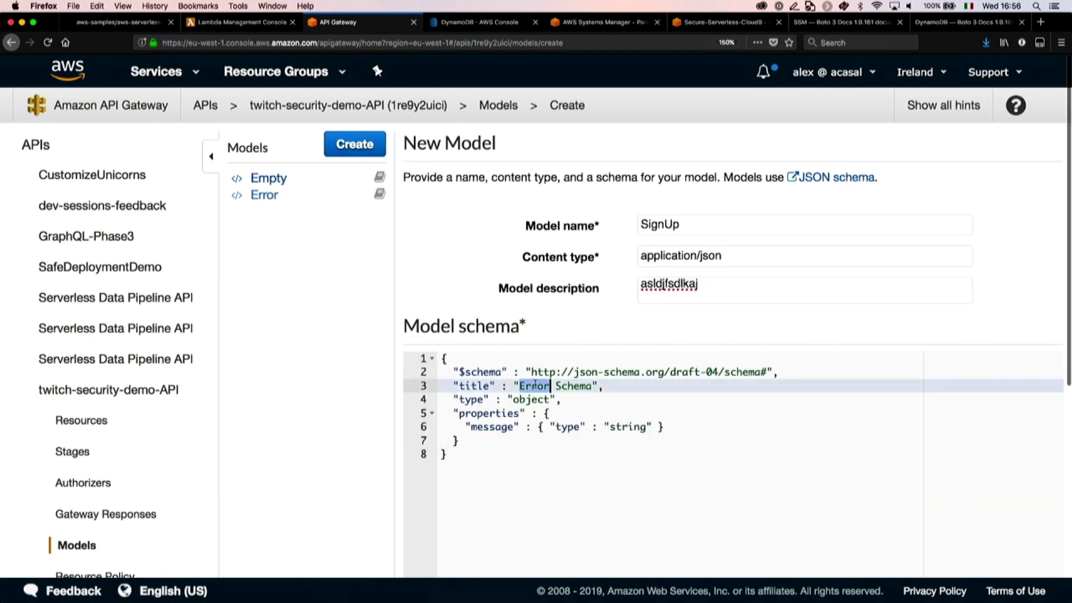
left_click(593, 385, "shift")
type("SignUp")
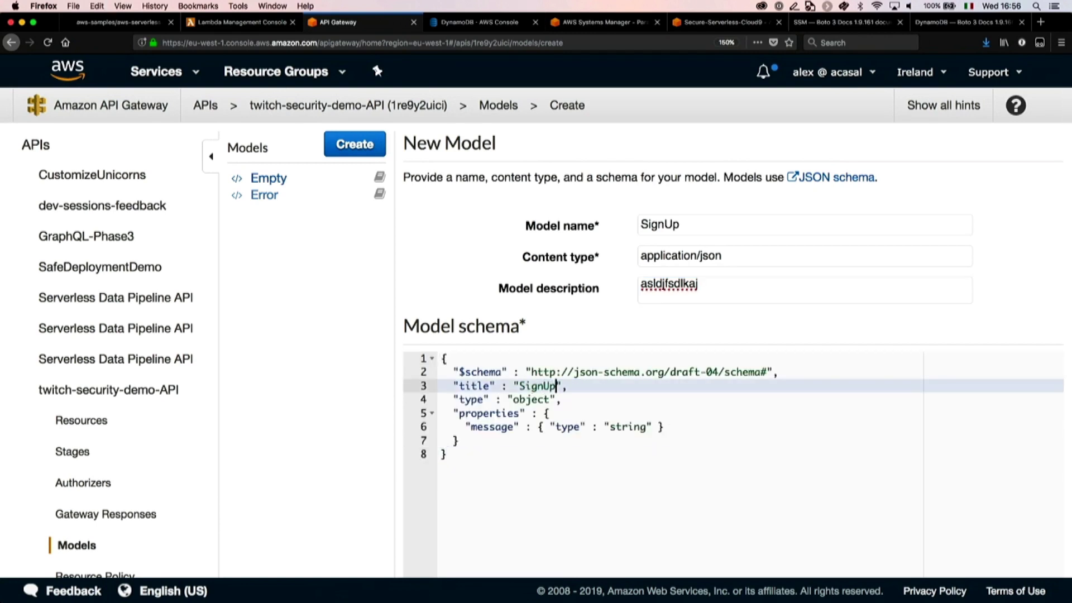
Step: Remove the "message" entry from the properties of the SignUp model schema
key("Down")
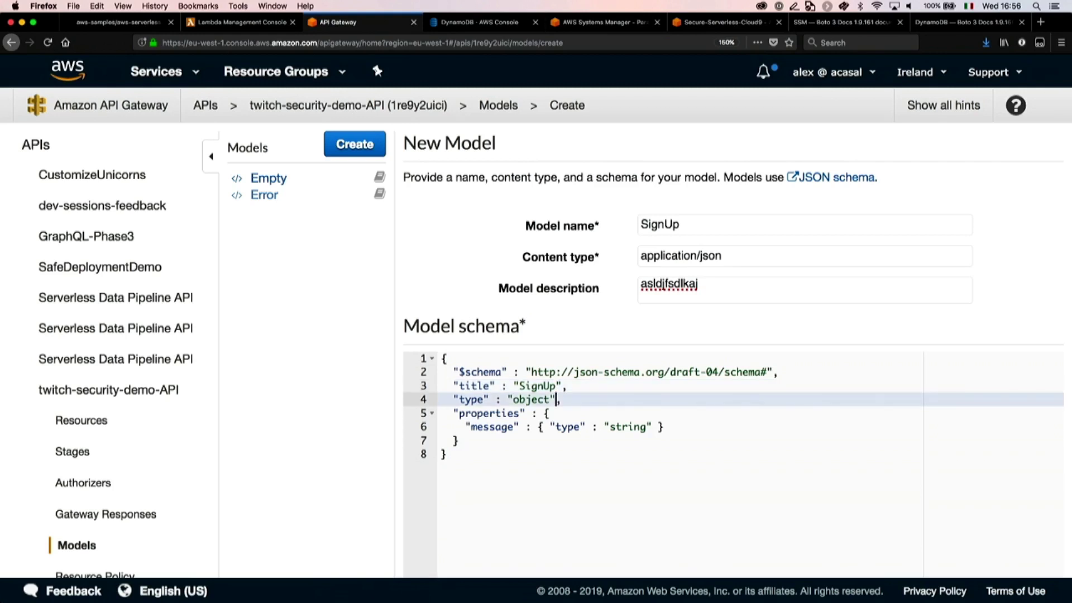
key("Down")
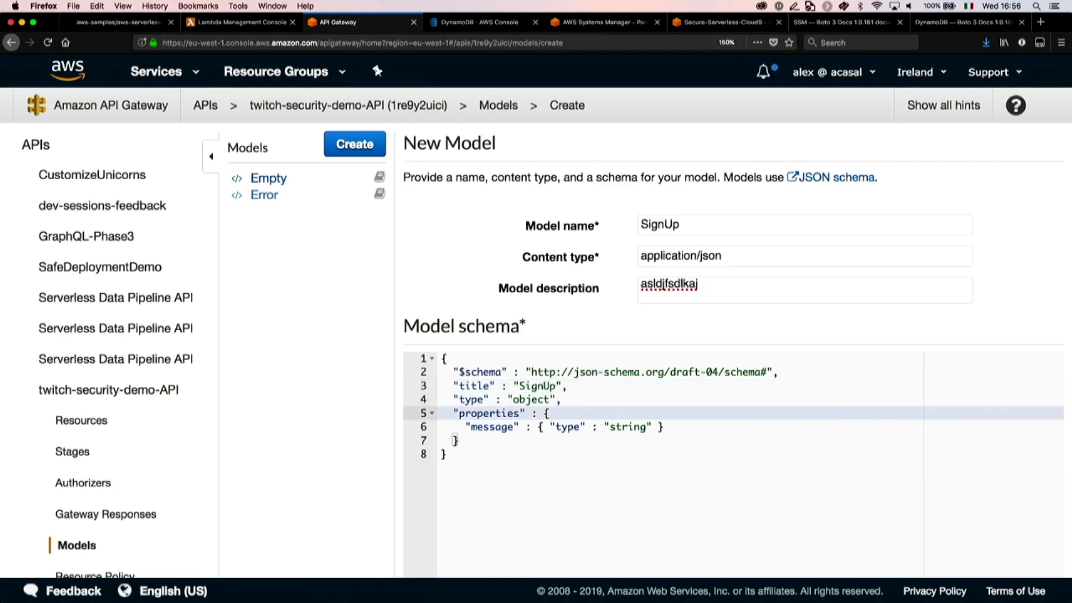
key("Down")
key("Home")
key("shift+End")
key("ctrl+c")
key("BackSpace")
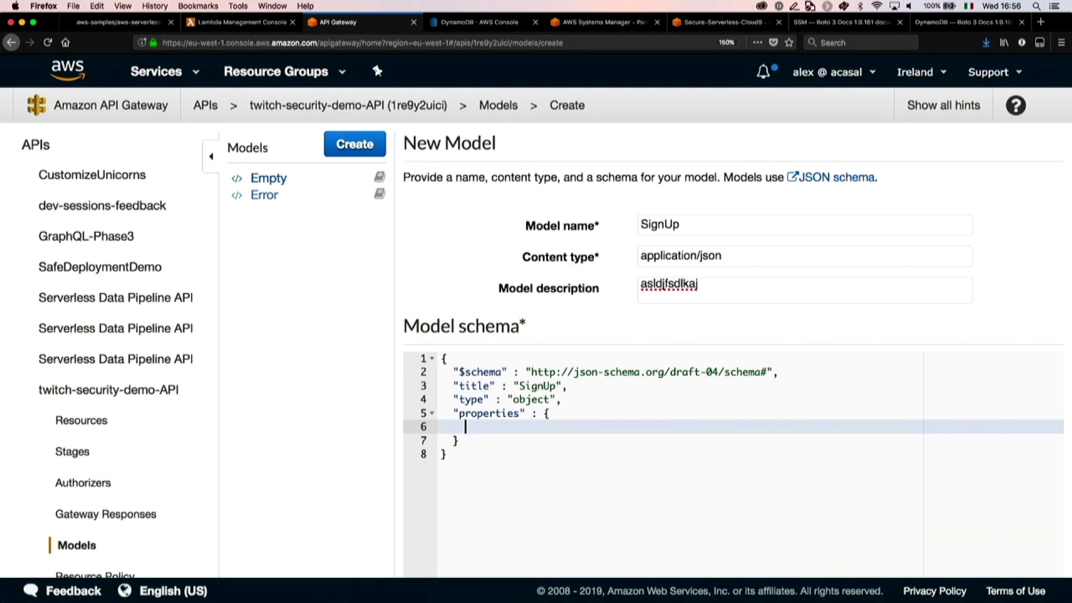
Step: Search the web for "json schema string" in a new browser tab and open the Understanding JSON Schema string reference
key("super+t")
type("jso")
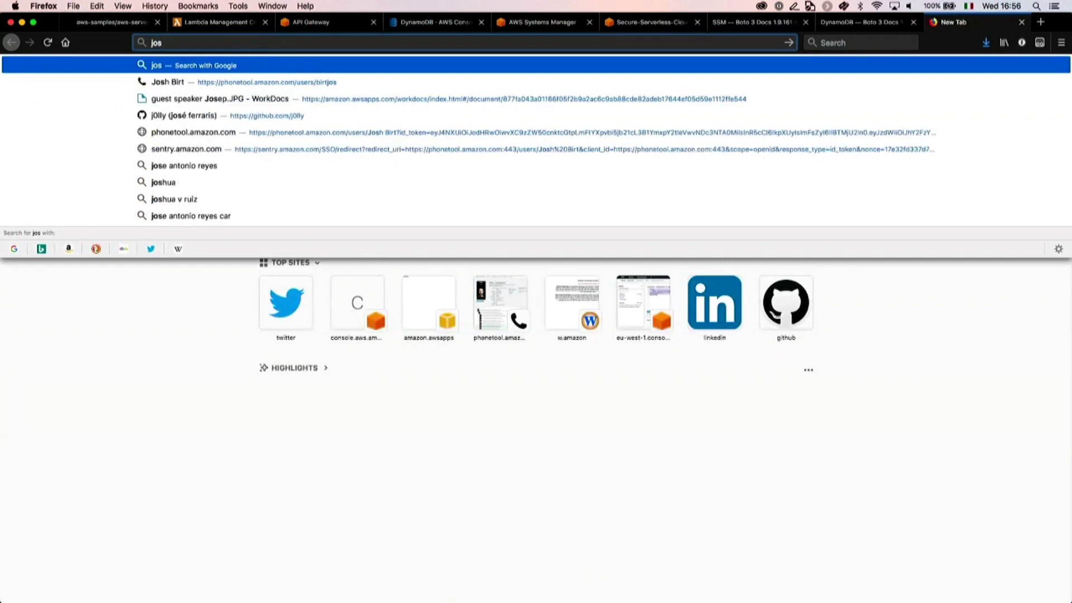
type("n schema")
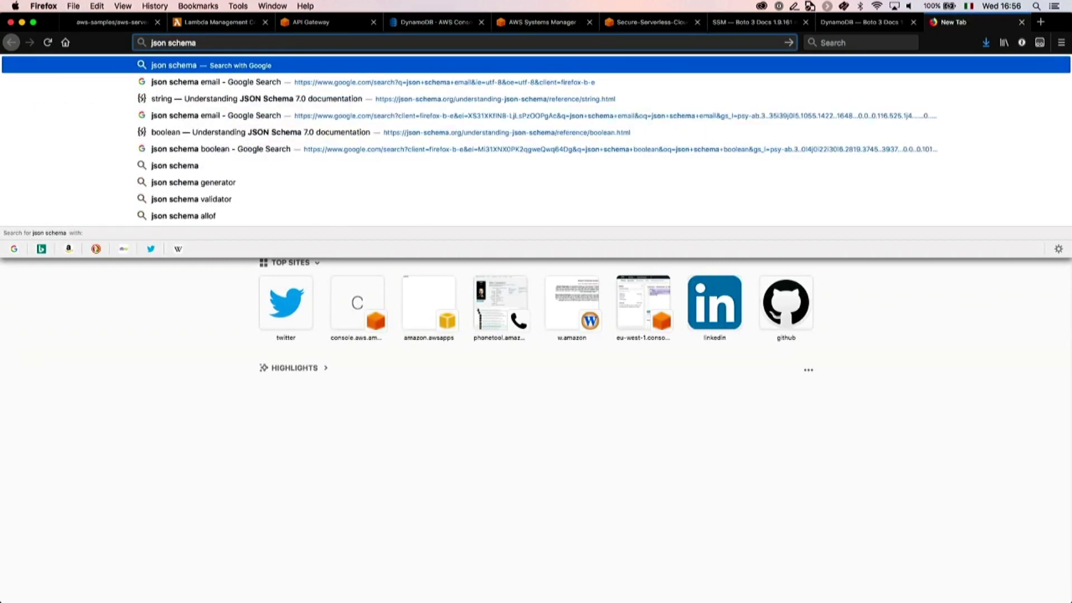
type(" string")
key("Return")
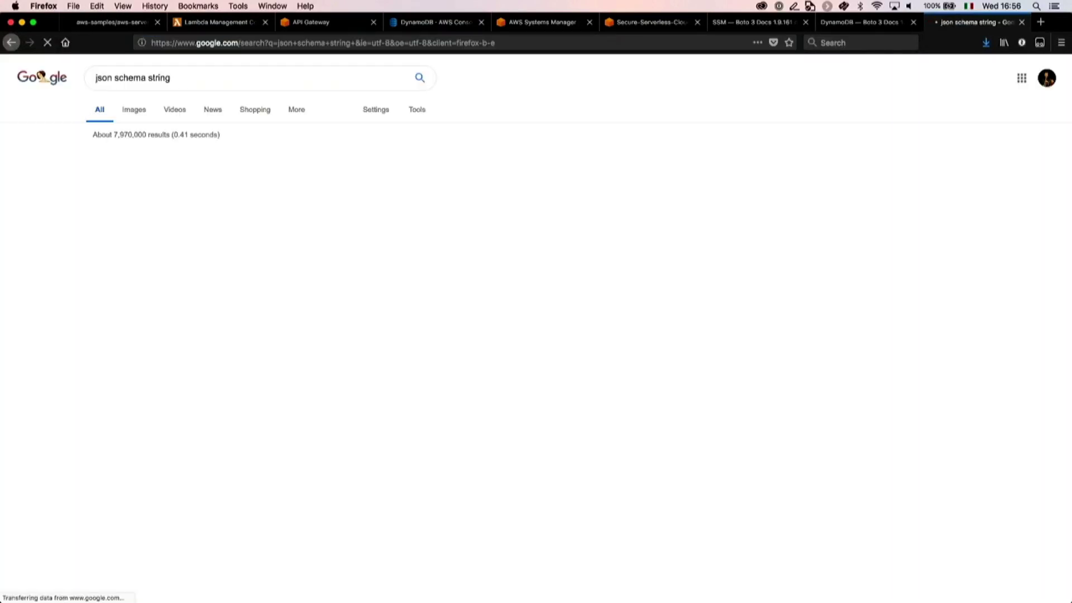
left_click(196, 157)
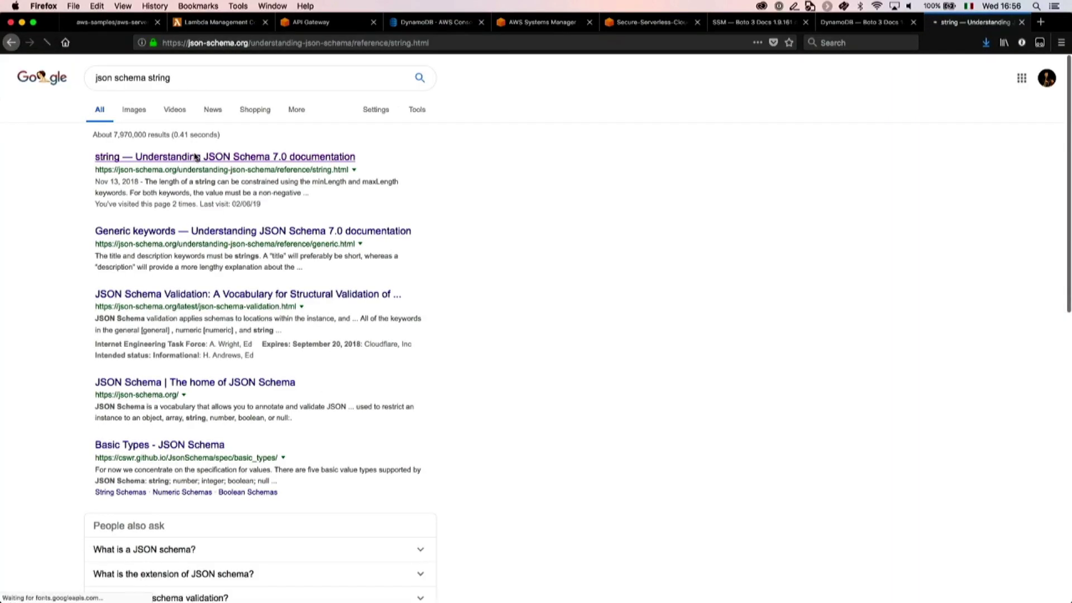
Step: Find "email" on the string reference page to locate the email address formats
scroll(164, 410, "down", 1)
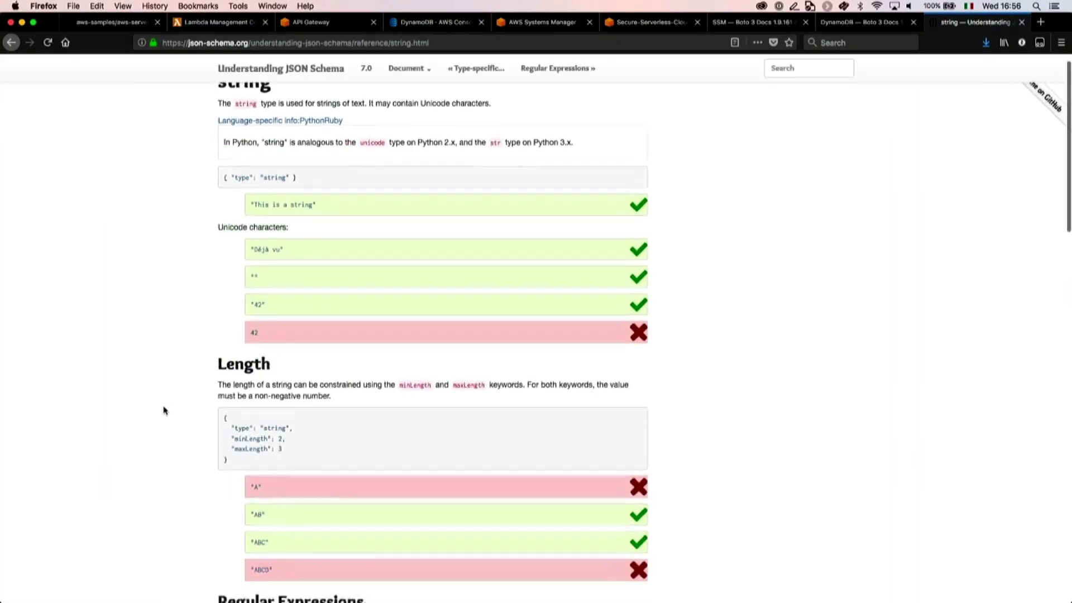
scroll(164, 410, "up", 1)
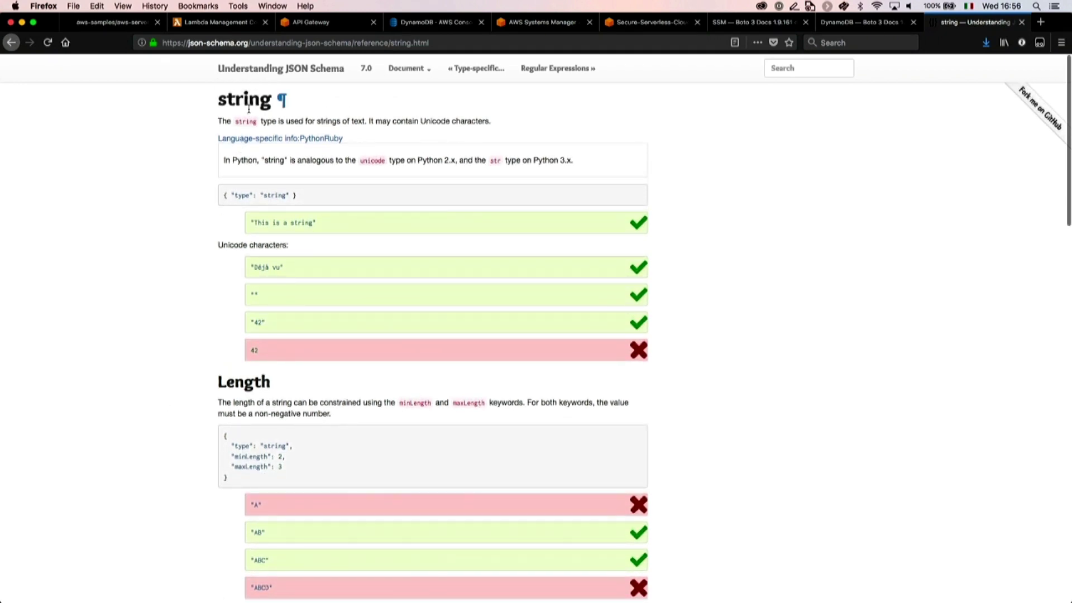
scroll(209, 317, "down", 1)
key("super+f")
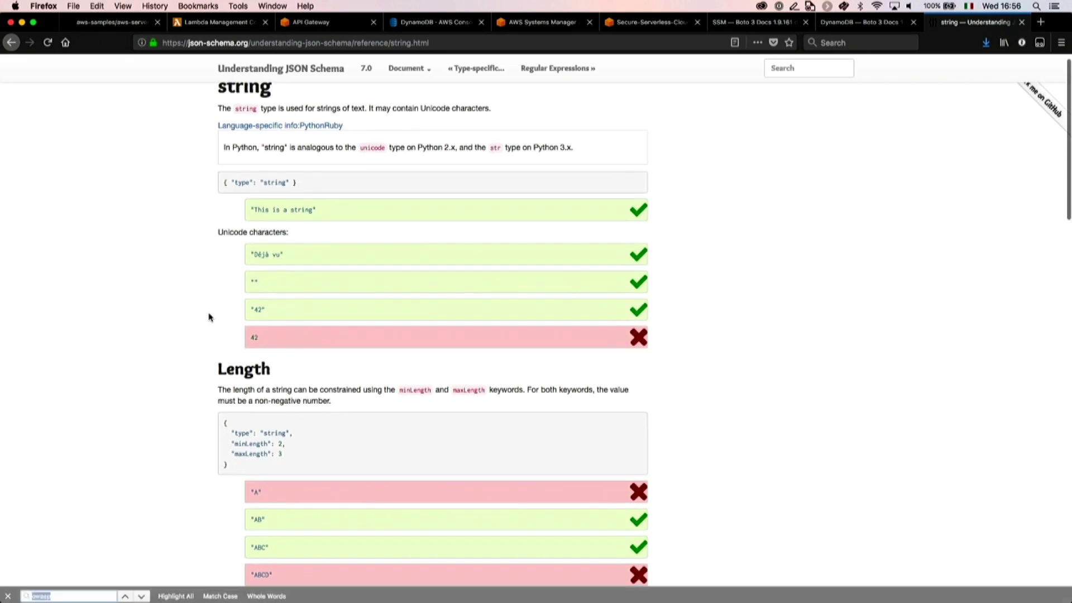
type("email")
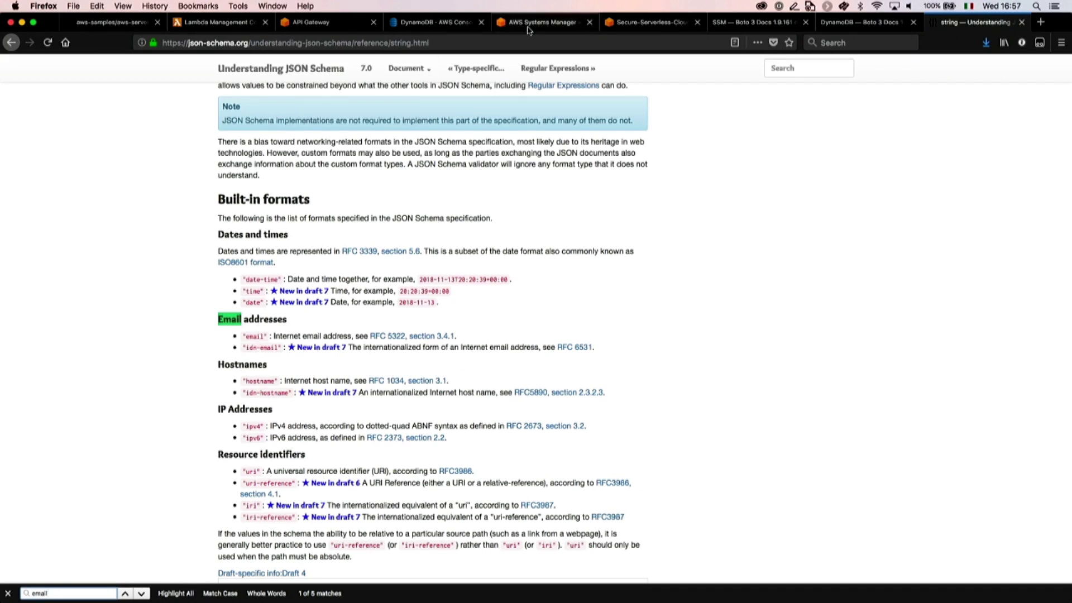
Step: Return to the API Gateway model, paste the "message" string property back into the schema and rename it "email"
left_click(352, 27)
key("ctrl+v")
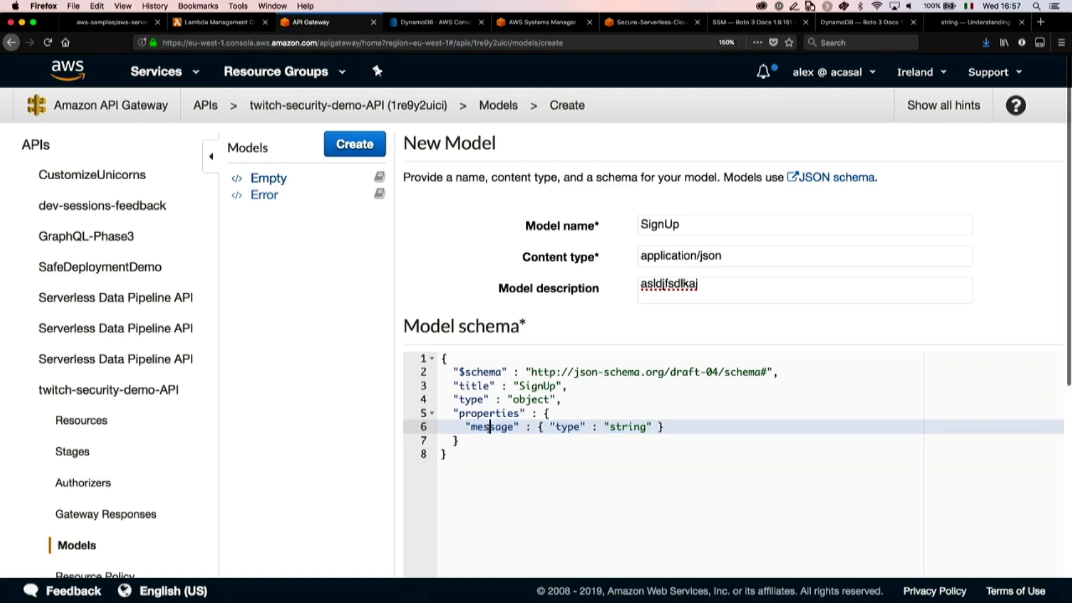
double_click(488, 427)
type("email")
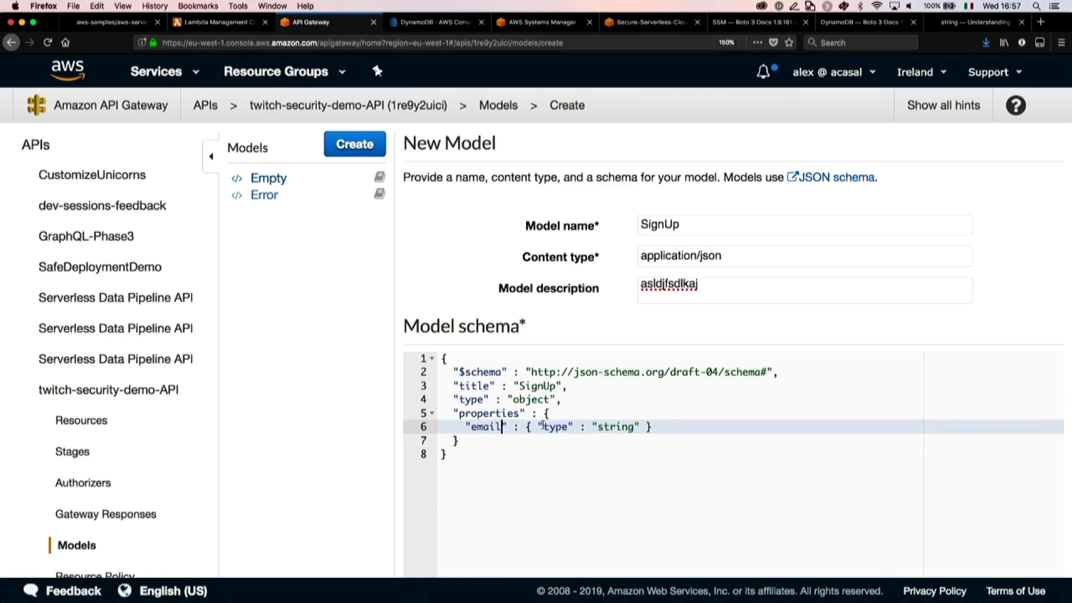
Step: Spread the email property's definition over separate lines, with a comma after its string type and an empty line below
double_click(626, 427)
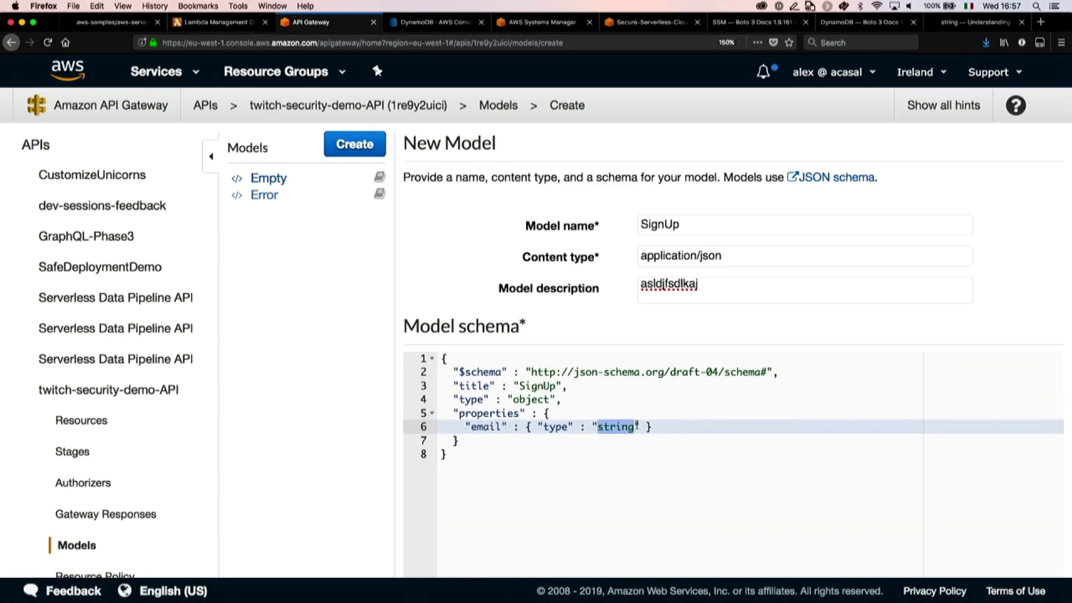
left_click(538, 427)
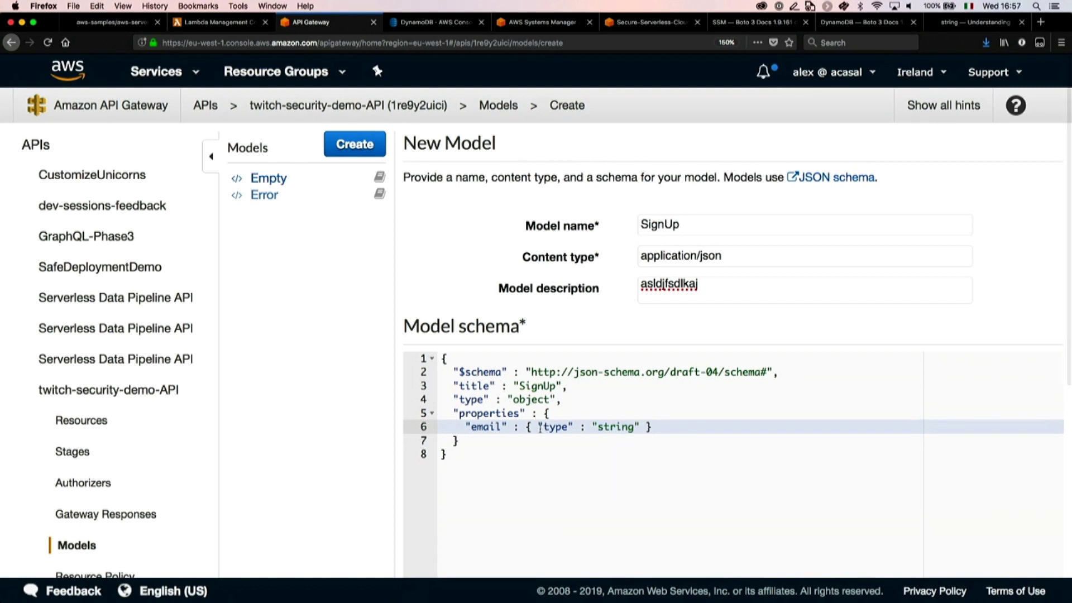
key("BackSpace")
key("Return")
left_click(602, 441)
key("BackSpace")
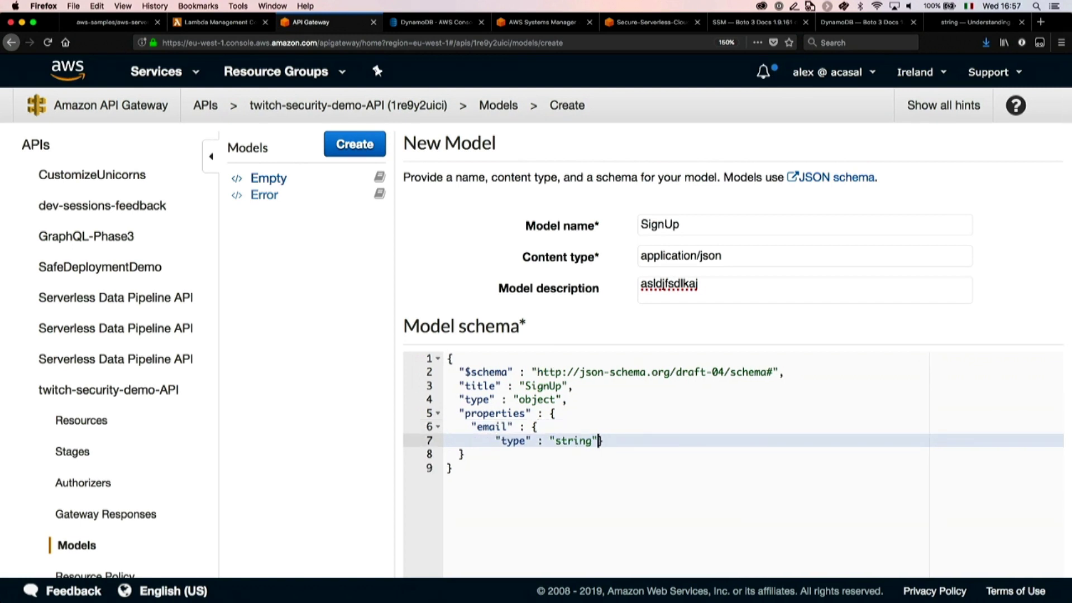
type(",")
key("Return")
key("Up")
key("End")
key("Return")
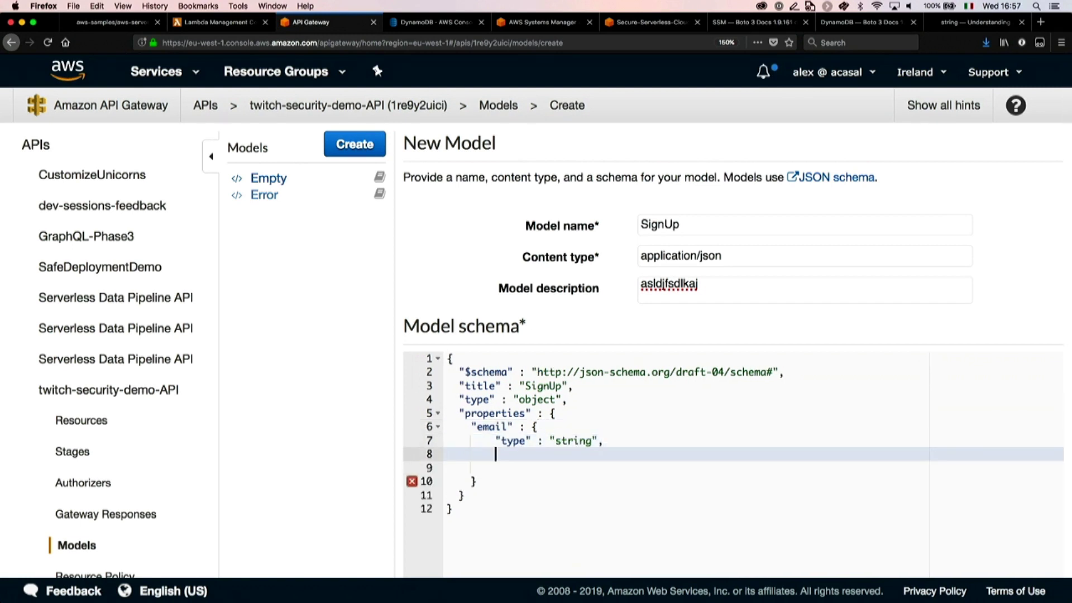
Step: Add "format": "email" to the email property below its type
type("\"form")
type("at\"")
type(": \"eamil")
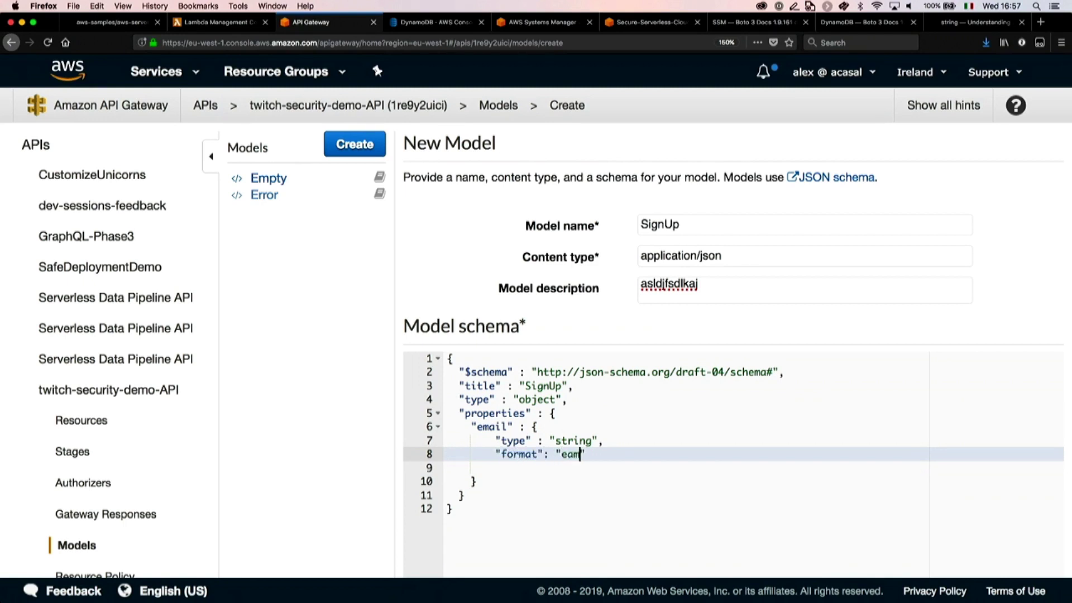
key("BackSpace")
key("BackSpace")
key("BackSpace")
key("BackSpace")
key("BackSpace")
type("email")
Step: Examine the built-in string formats in the JSON Schema reference, such as dates and times, email addresses and hostnames
left_click(961, 25)
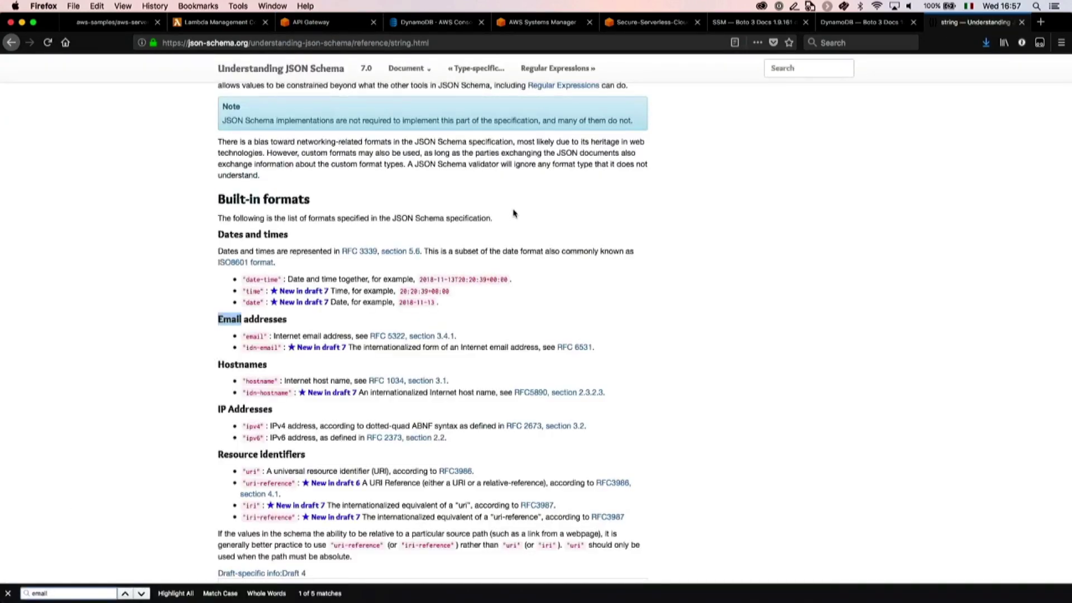
left_click_drag(237, 200, 299, 200)
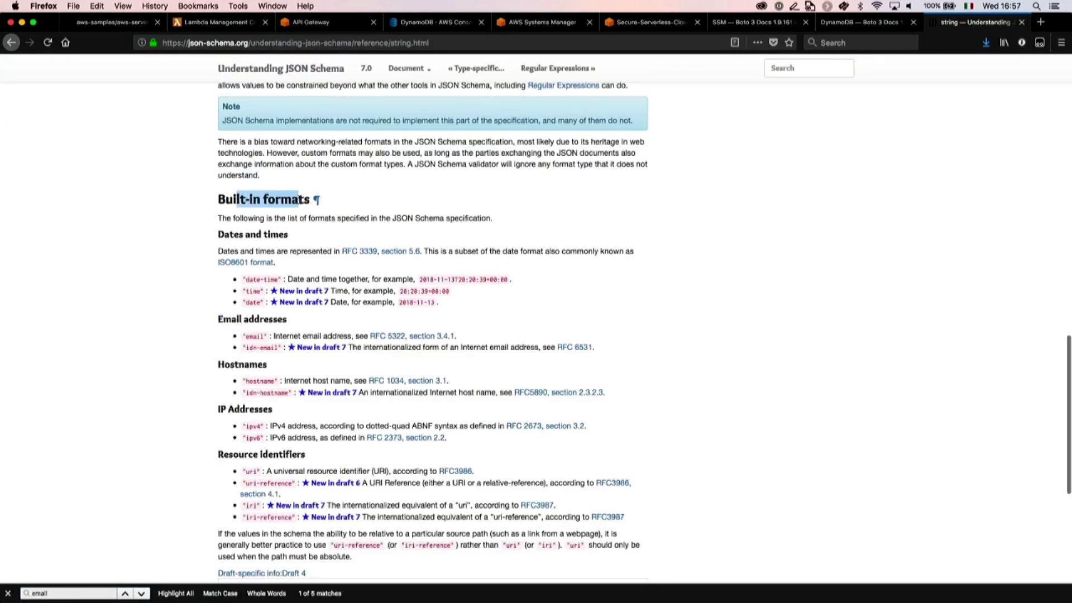
left_click_drag(239, 235, 271, 234)
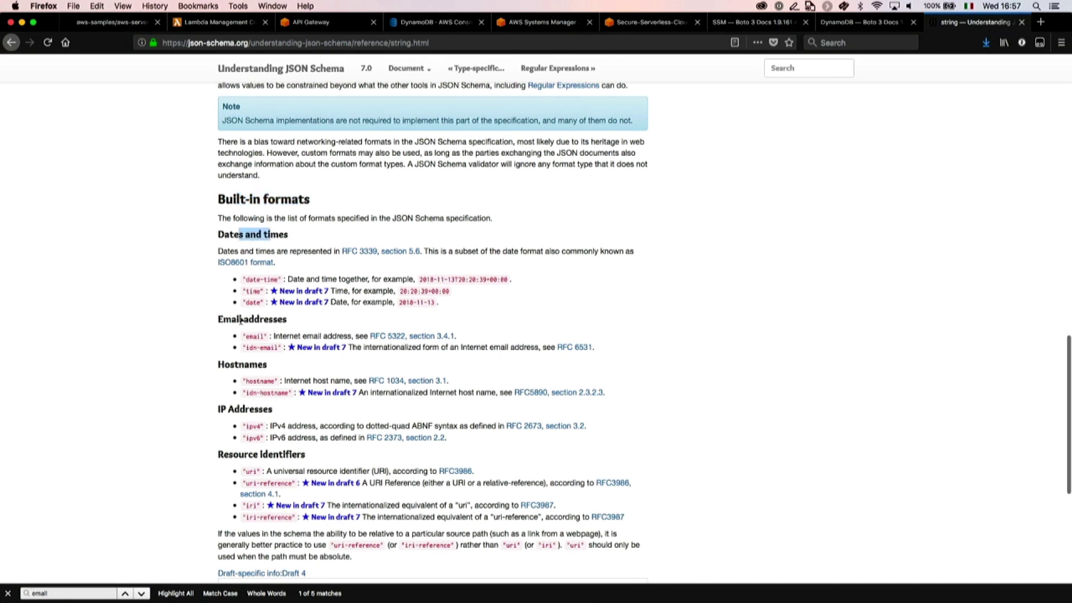
double_click(232, 367)
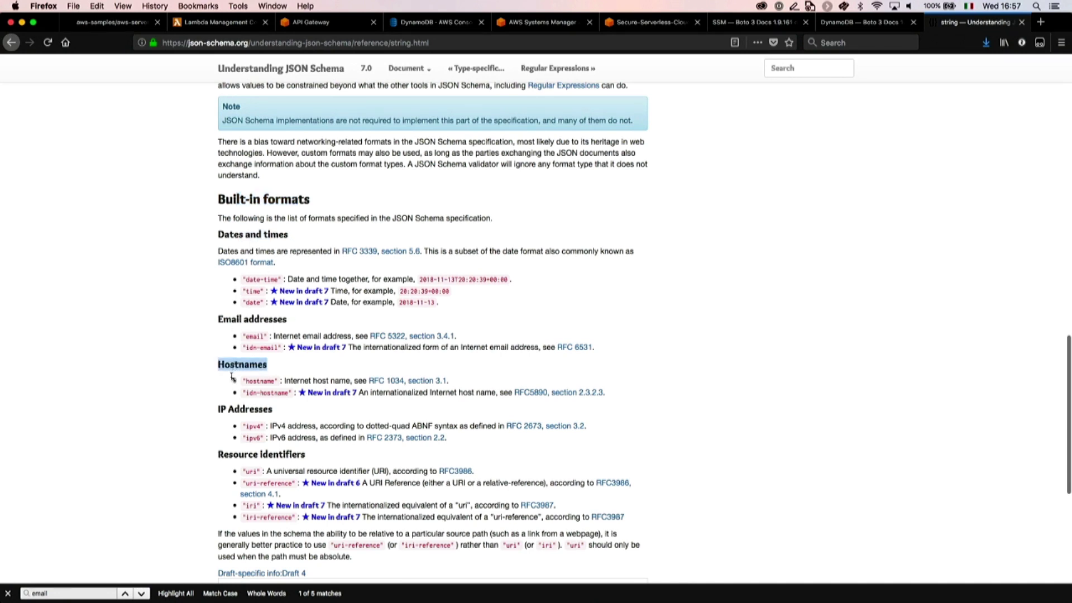
scroll(231, 476, "down", 1)
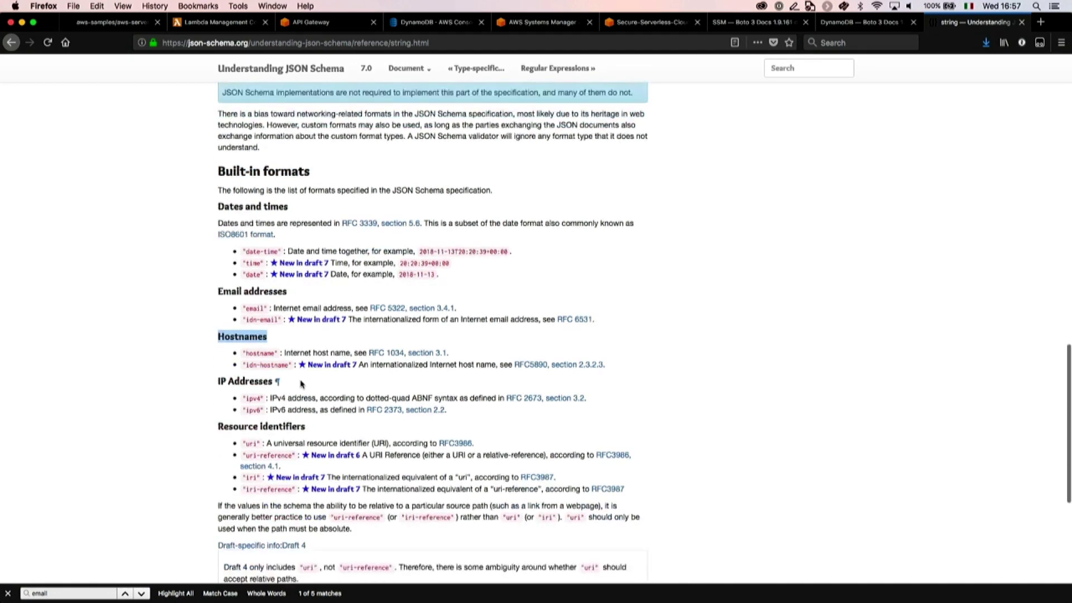
scroll(300, 381, "up", 2)
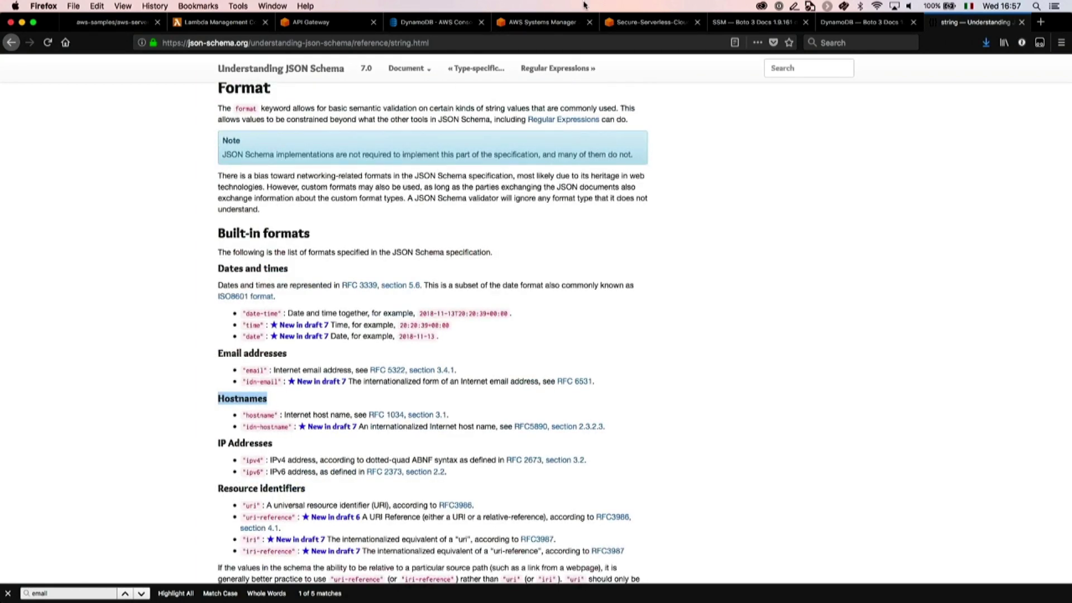
Step: Return to the API Gateway model and remove the blank line below the email property's format
left_click(328, 27)
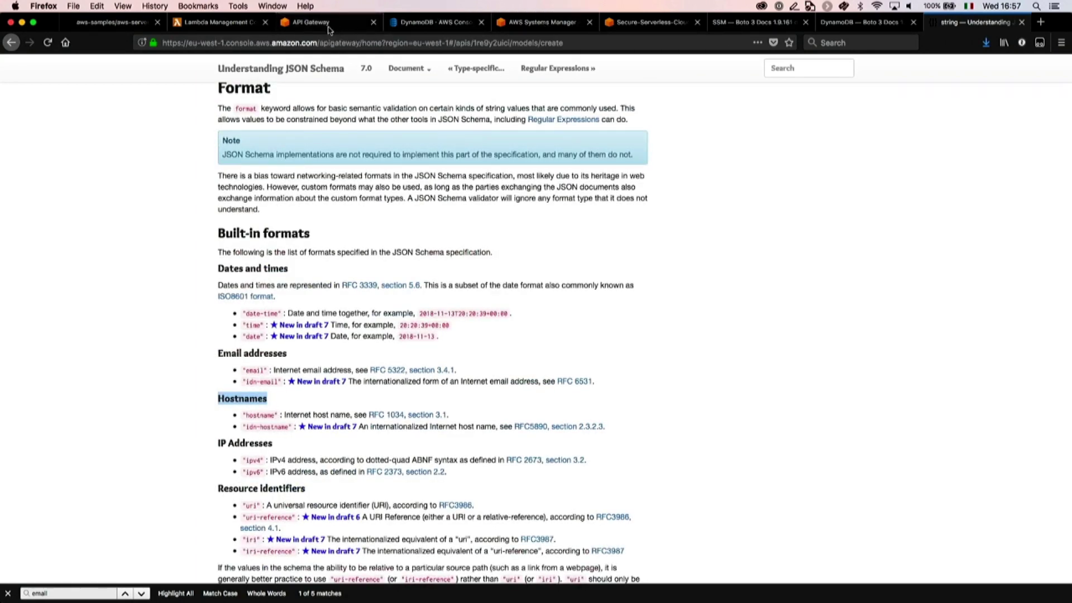
left_click(513, 465)
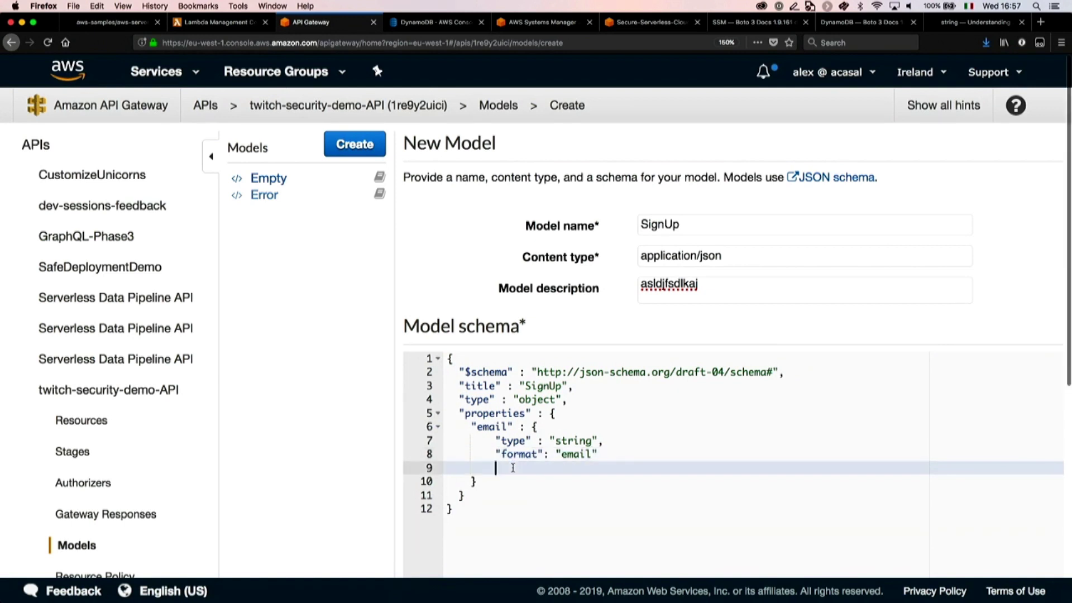
key("BackSpace")
key("BackSpace")
key("BackSpace")
key("BackSpace")
key("BackSpace")
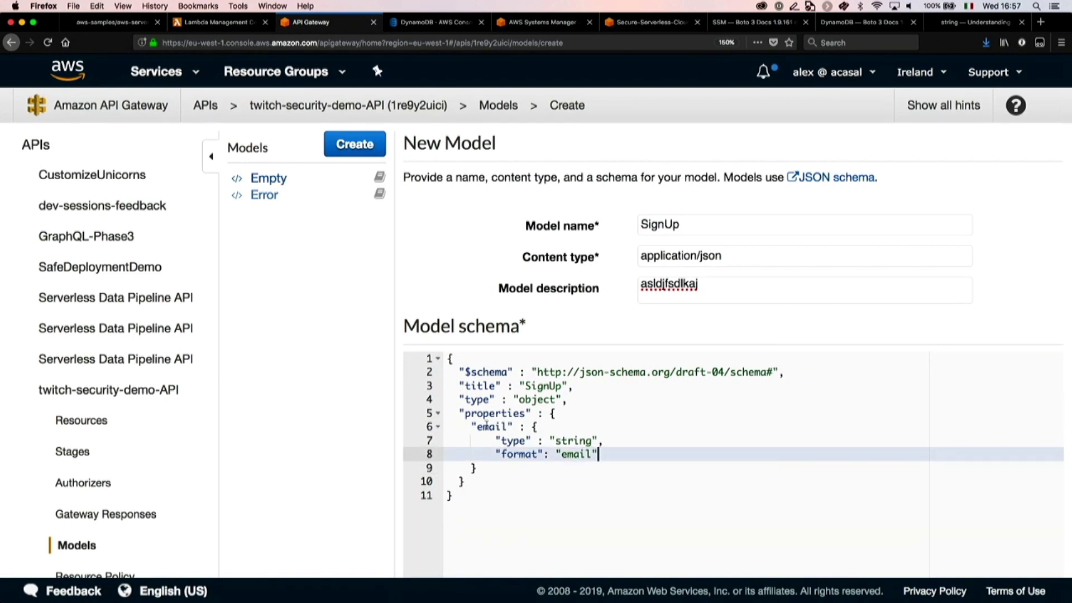
Step: Add "required": ["email"] to the SignUp schema between the object type and the properties
left_click_drag(511, 441, 605, 441)
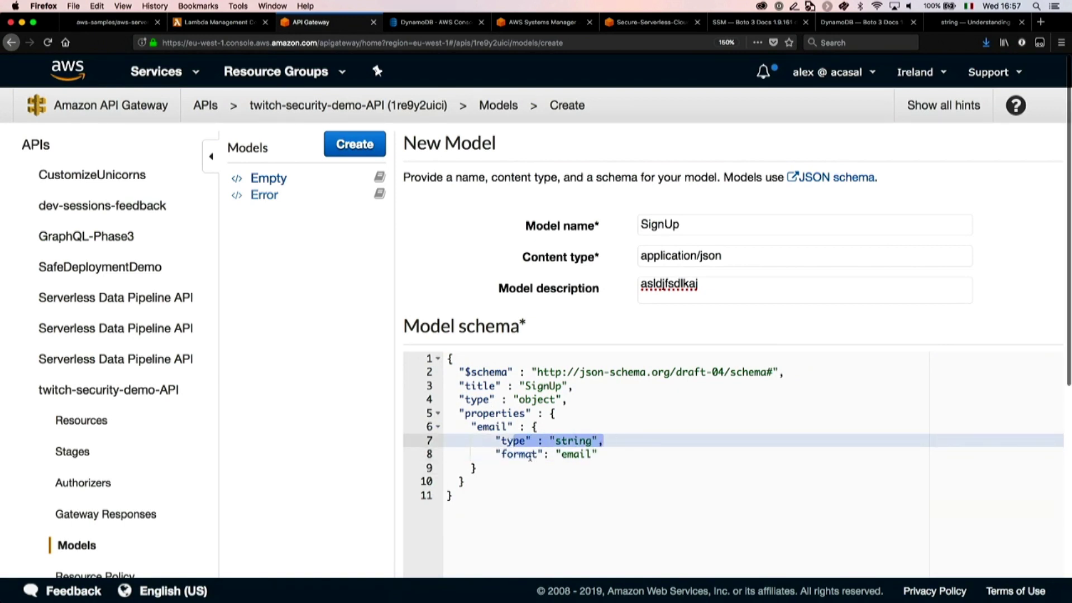
left_click(589, 400)
key("Return")
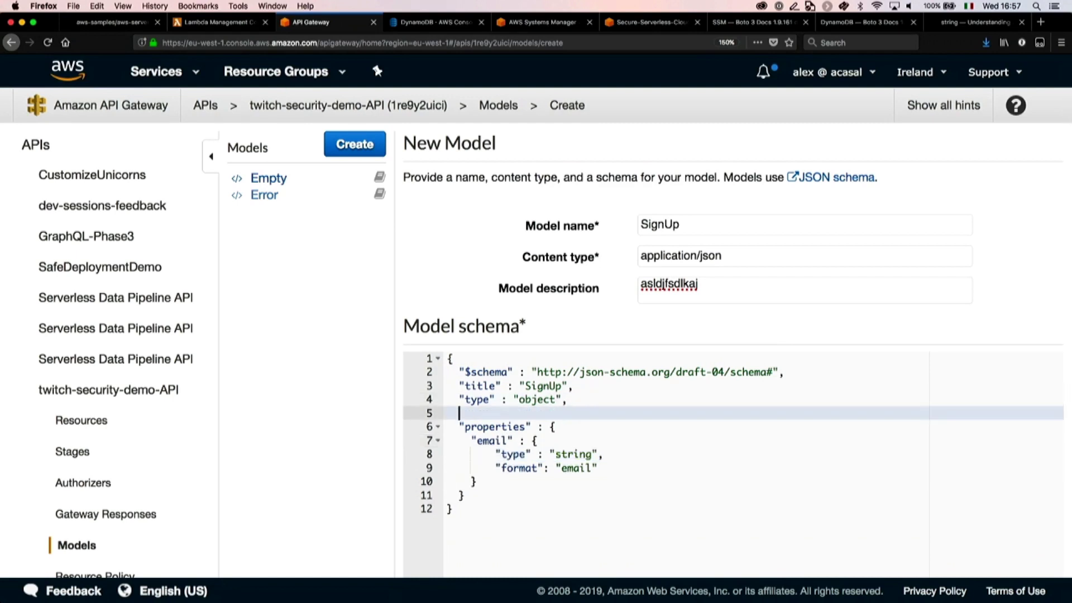
type("\"required\":")
key("BackSpace")
type("è+")
key("BackSpace")
key("BackSpace")
type("[\"email")
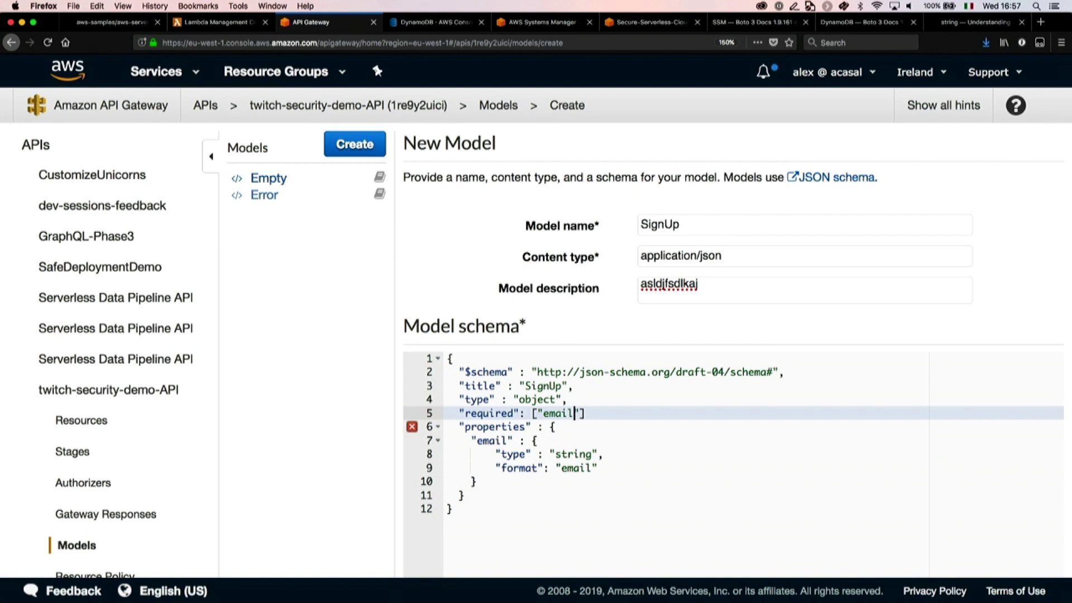
Step: Duplicate the email property block directly below the original, separating the two with a comma
left_click(537, 440)
left_click_drag(537, 440, 598, 468)
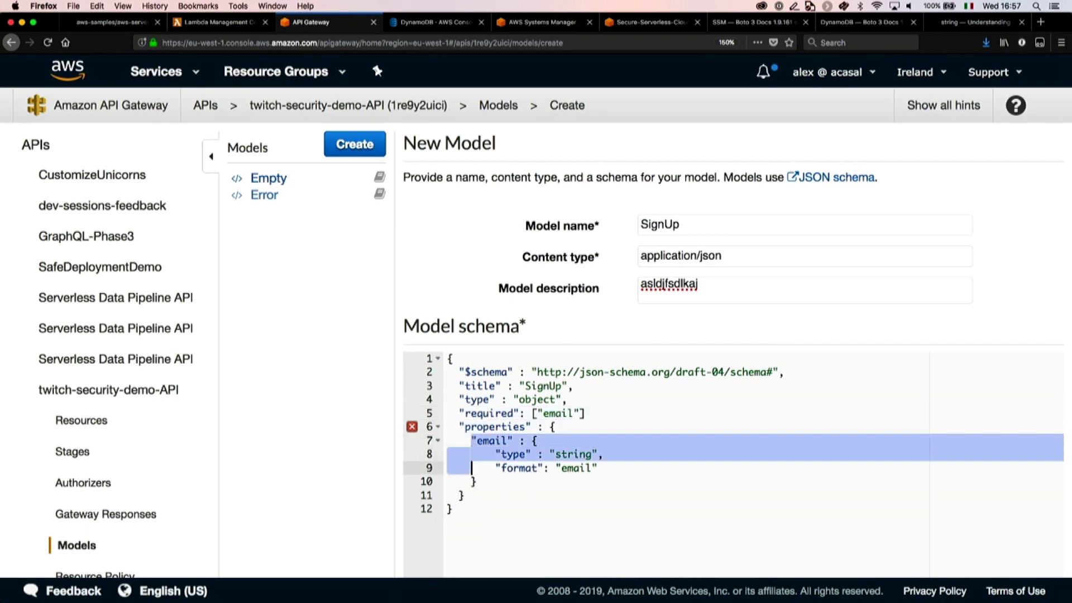
left_click(476, 481)
mouse_move(476, 482)
left_mouse_down()
mouse_move(472, 441)
mouse_move(478, 481)
left_mouse_up()
type(",")
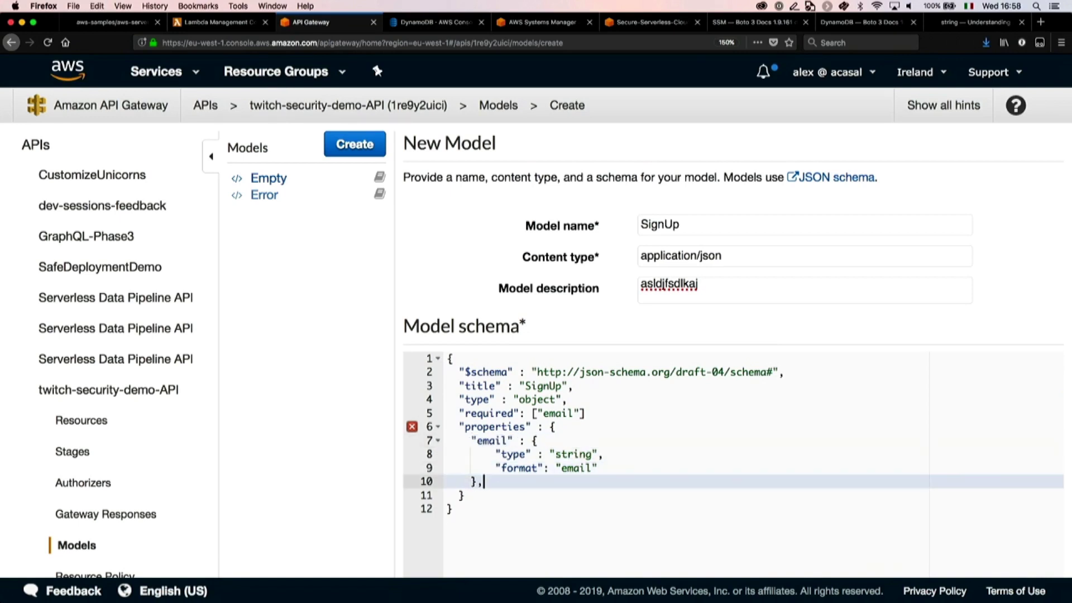
key("Return")
type("\"email\" : {         \"type\" : \"string\",         \"format\": \"email\"     }")
Step: Rename the duplicated property "newsletter" and delete its format line
left_click(476, 496)
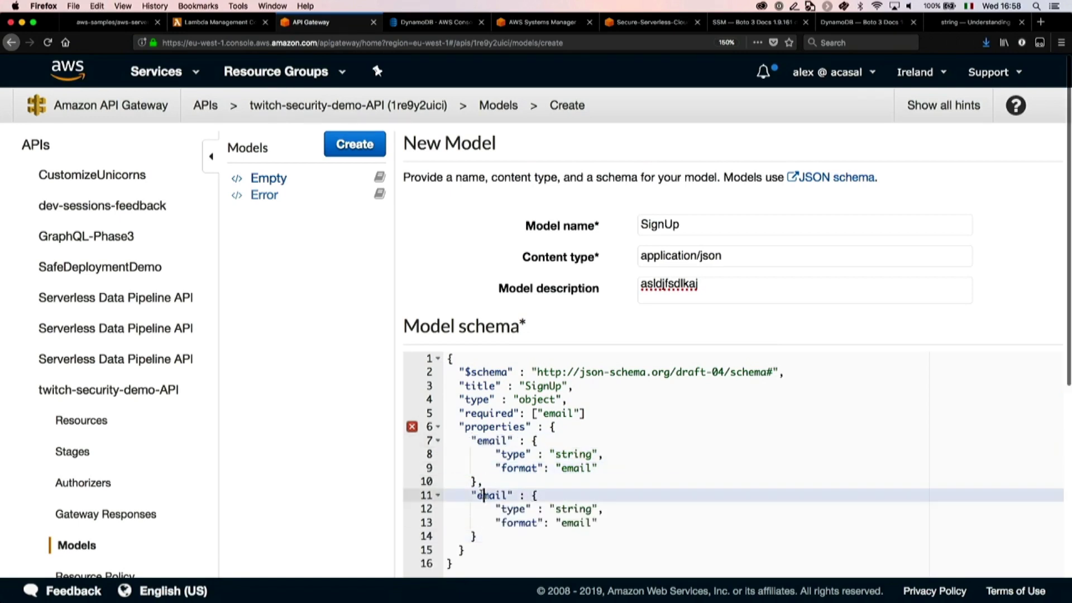
double_click(491, 496)
key("BackSpace")
type("newsletter")
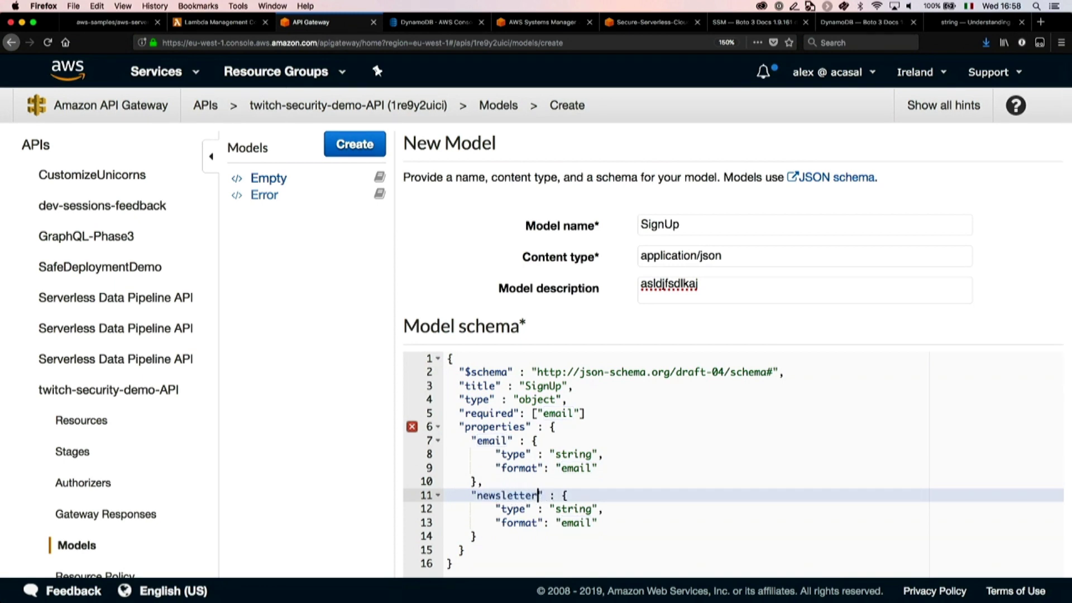
left_click(601, 523)
left_click_drag(603, 521, 599, 510)
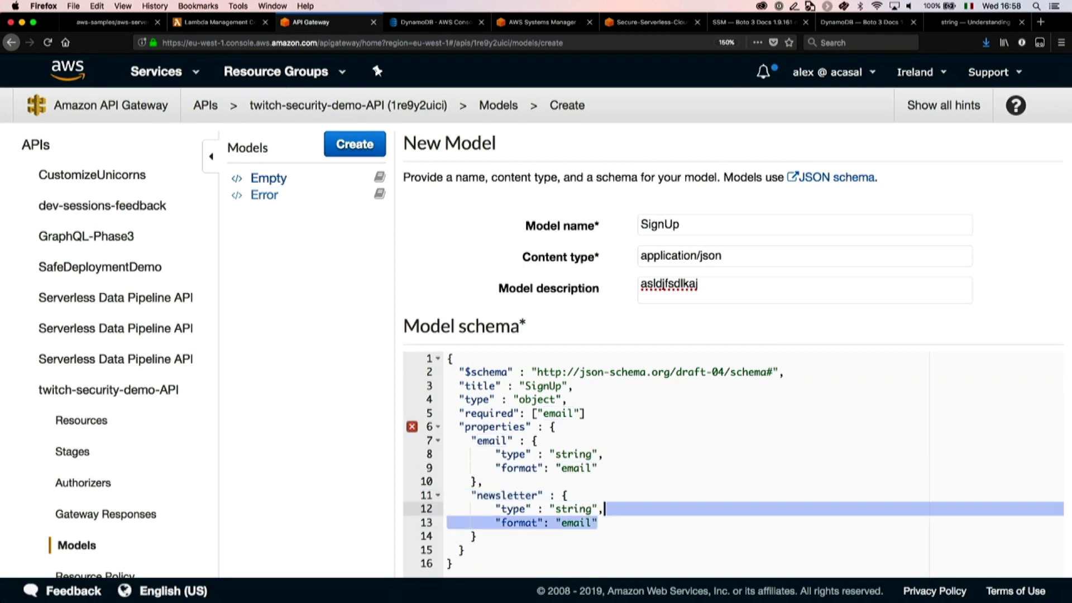
key("BackSpace")
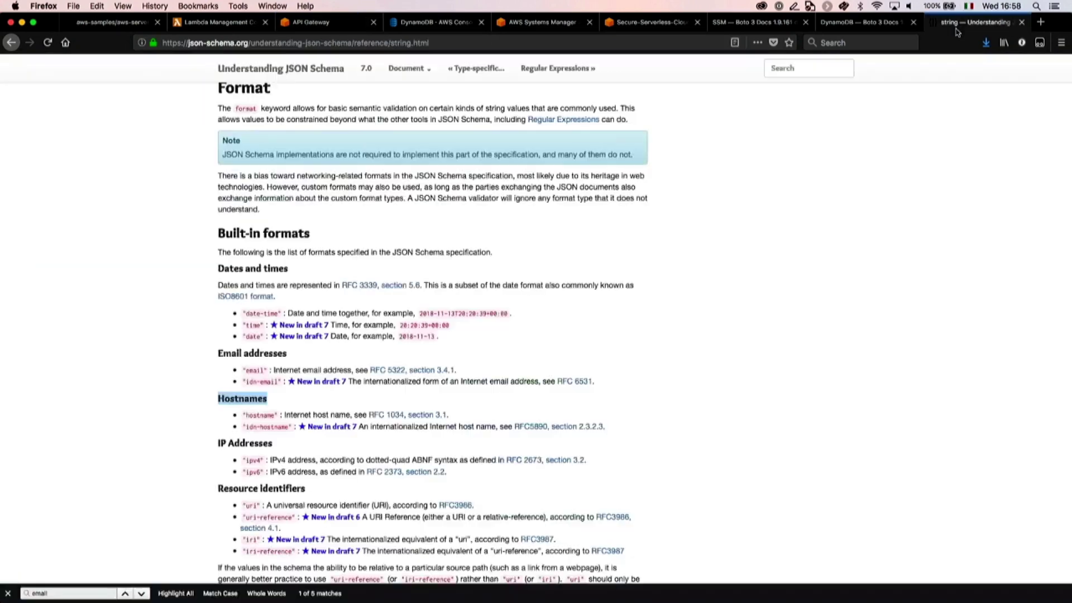
Step: Search the web for "json schema bool" and look up the boolean type's syntax in the JSON Schema documentation
left_click(958, 24)
left_click(326, 42)
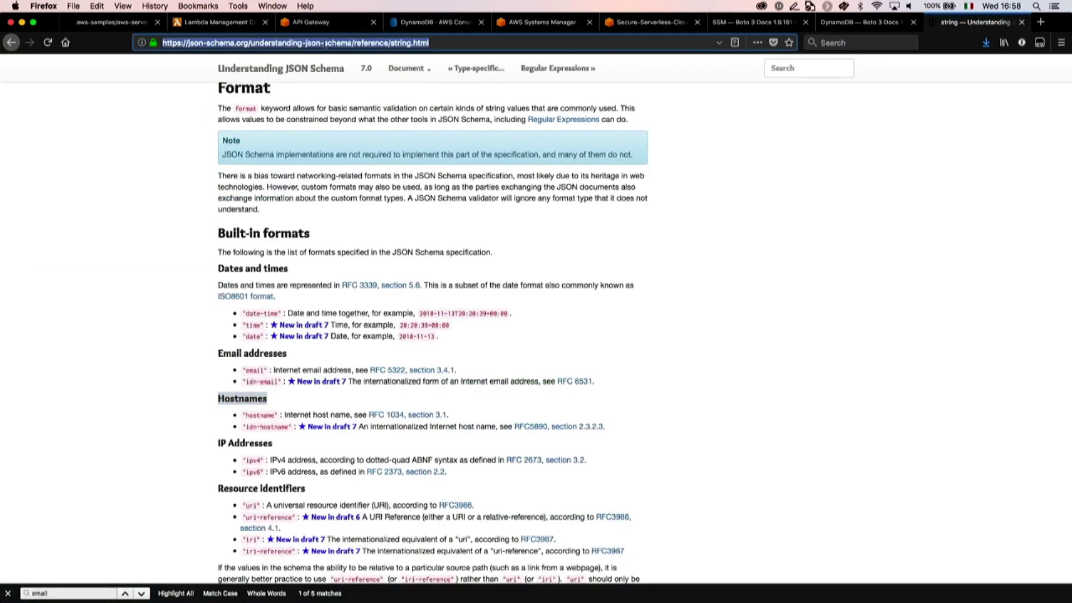
type("json schema bool")
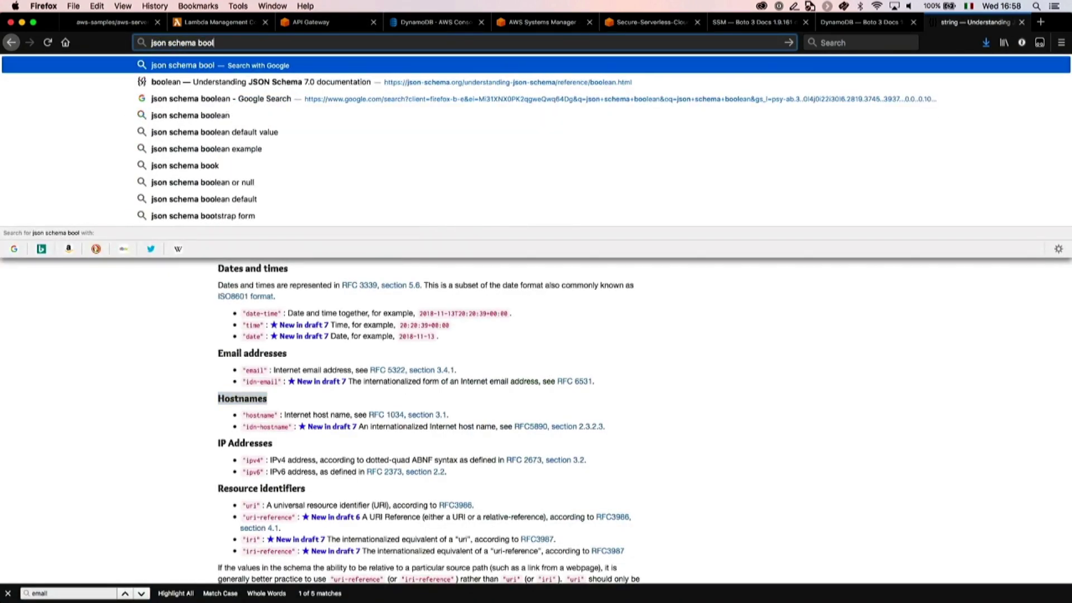
key("Return")
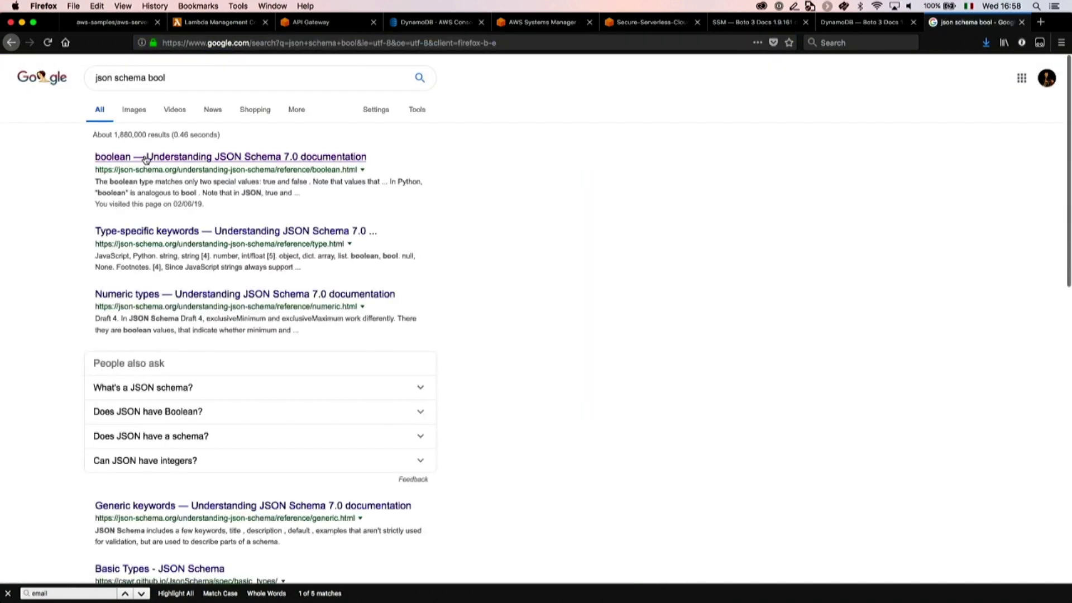
left_click(145, 158)
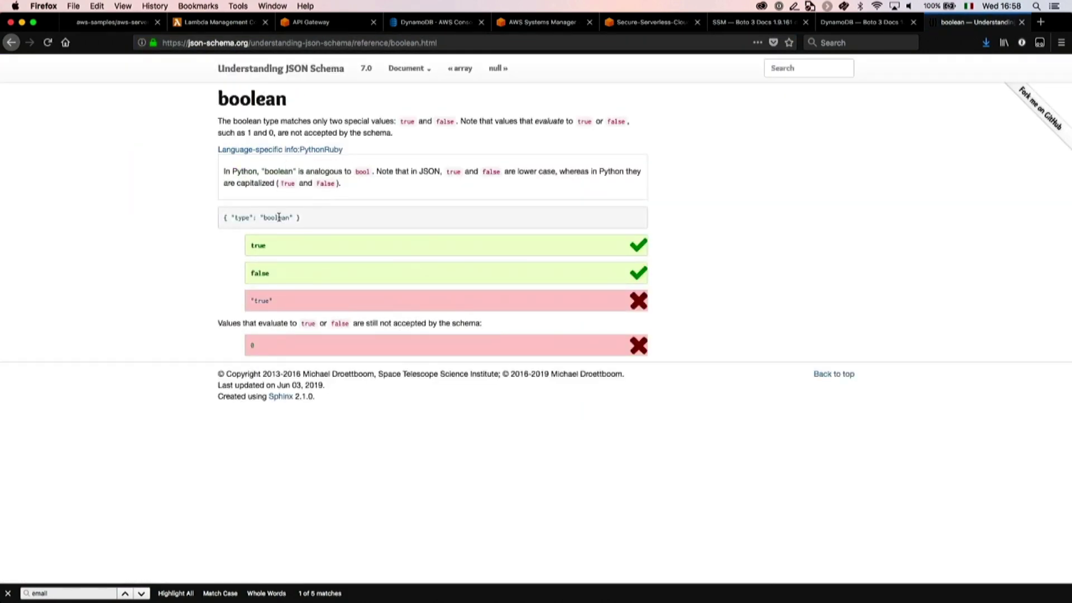
double_click(279, 217)
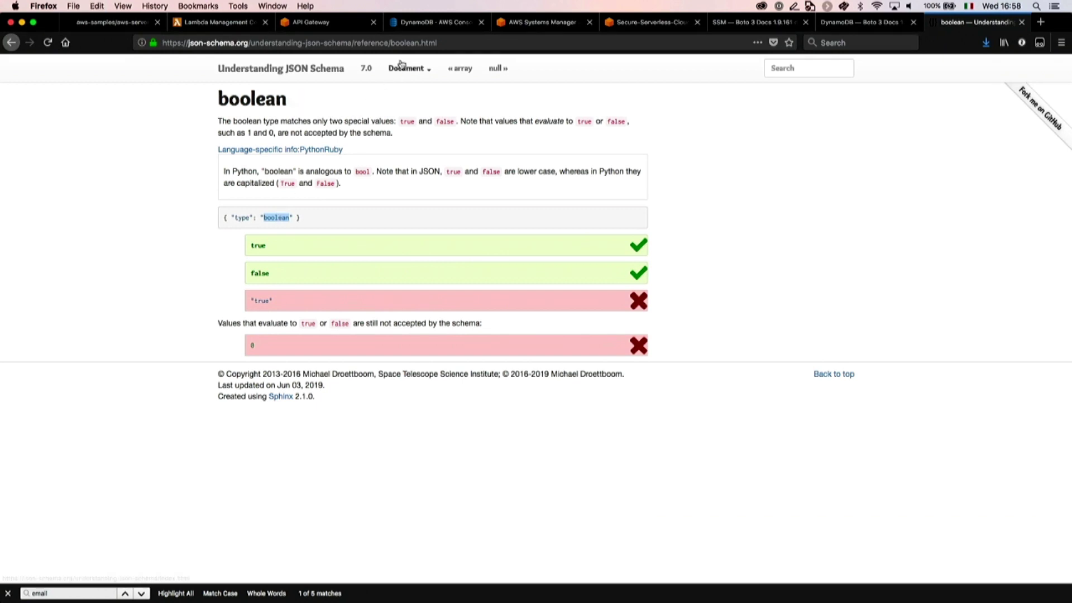
Step: Return to the API Gateway model and set the newsletter property's type to "boolean"
left_click(198, 28)
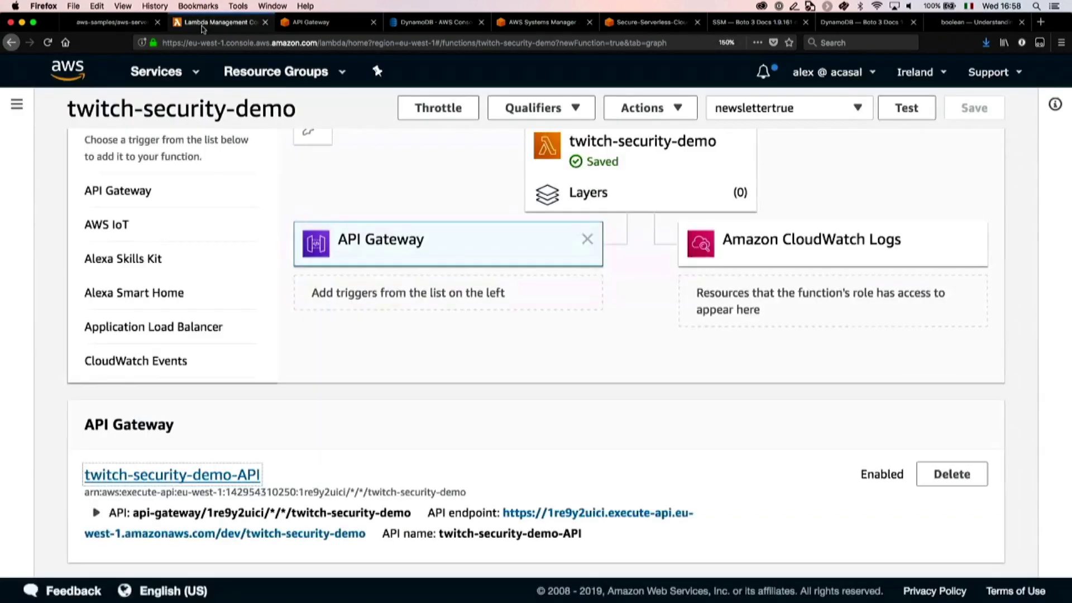
key("ctrl+Tab")
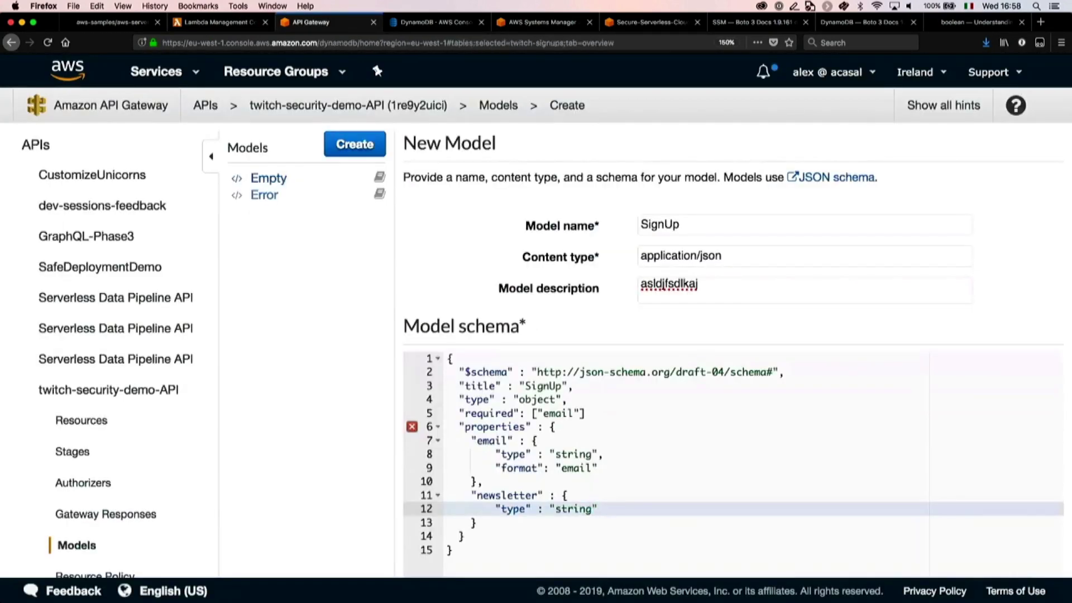
key("ctrl+Tab")
key("ctrl+Tab")
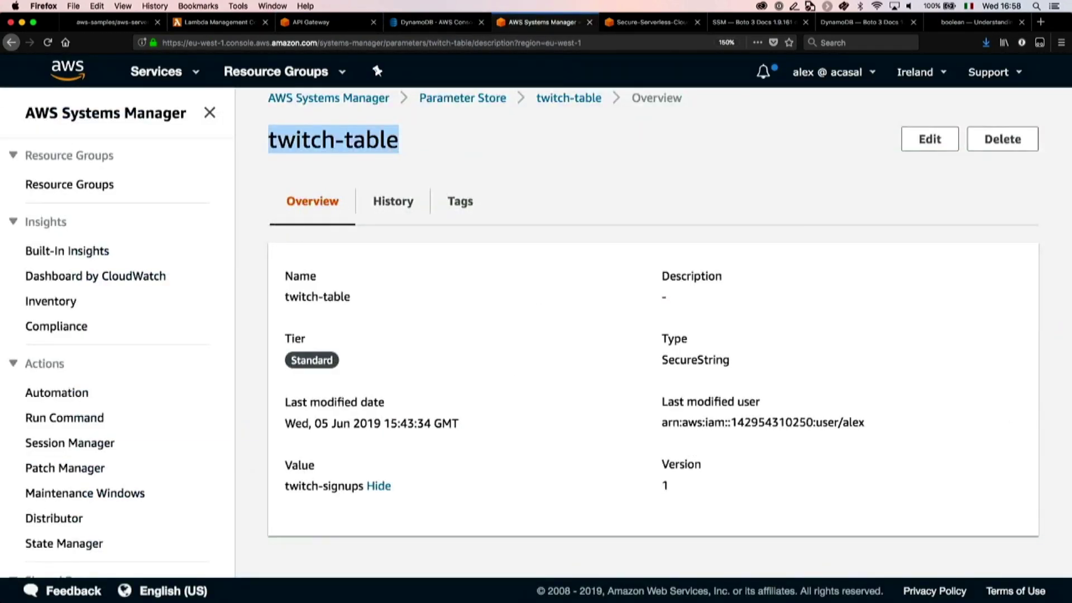
key("ctrl+shift+Tab")
key("ctrl+shift+Tab")
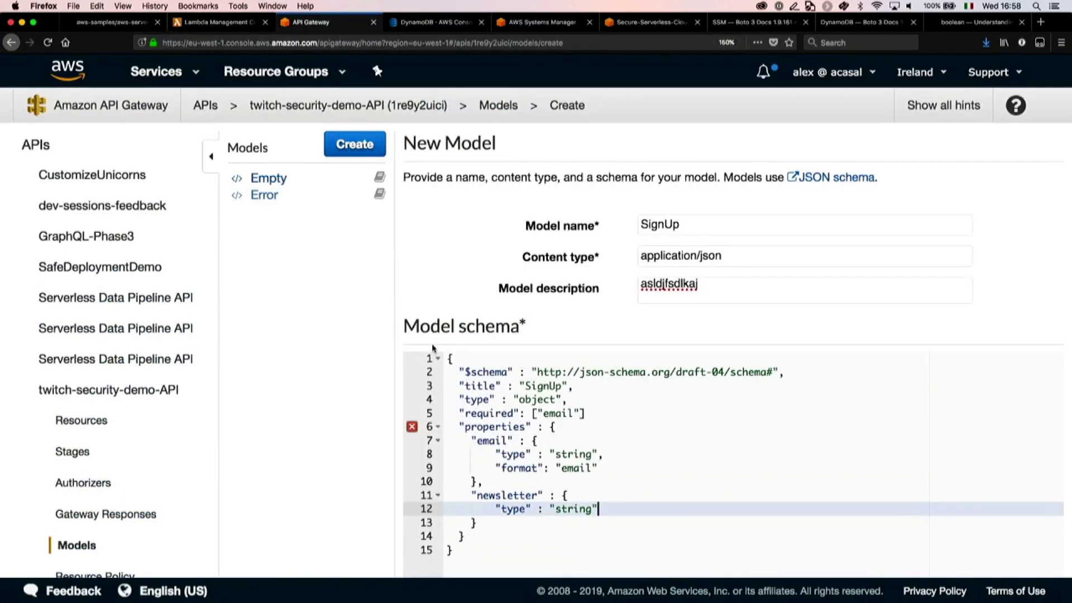
key("Left")
key("alt+shift+Left")
type("boolean")
scroll(602, 490, "down", 1)
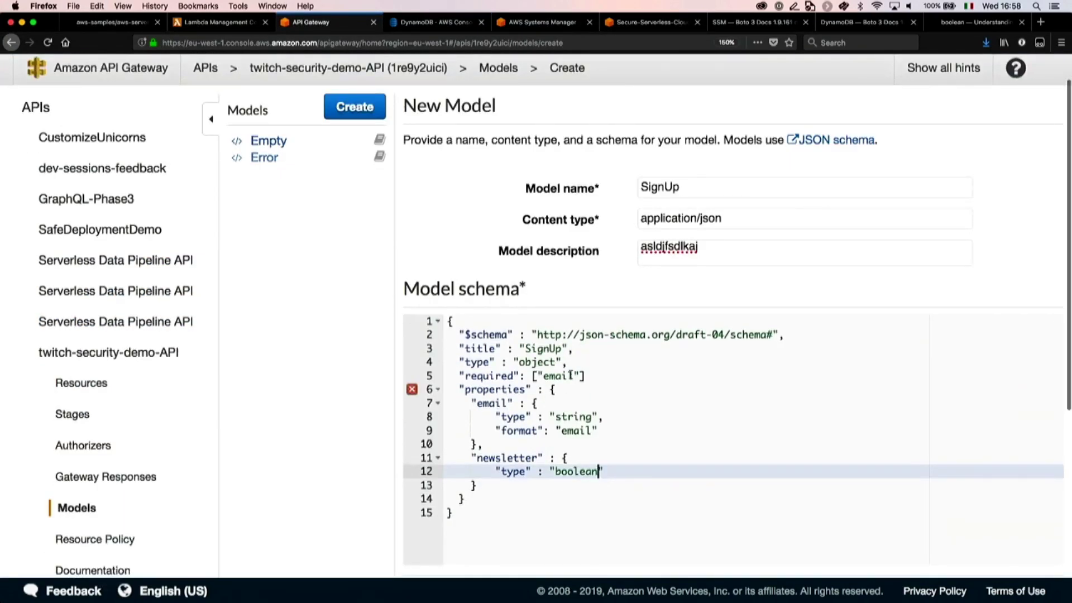
Step: Add the missing comma after the required array and include "newsletter" in it beside "email"
left_click(586, 375)
type(",")
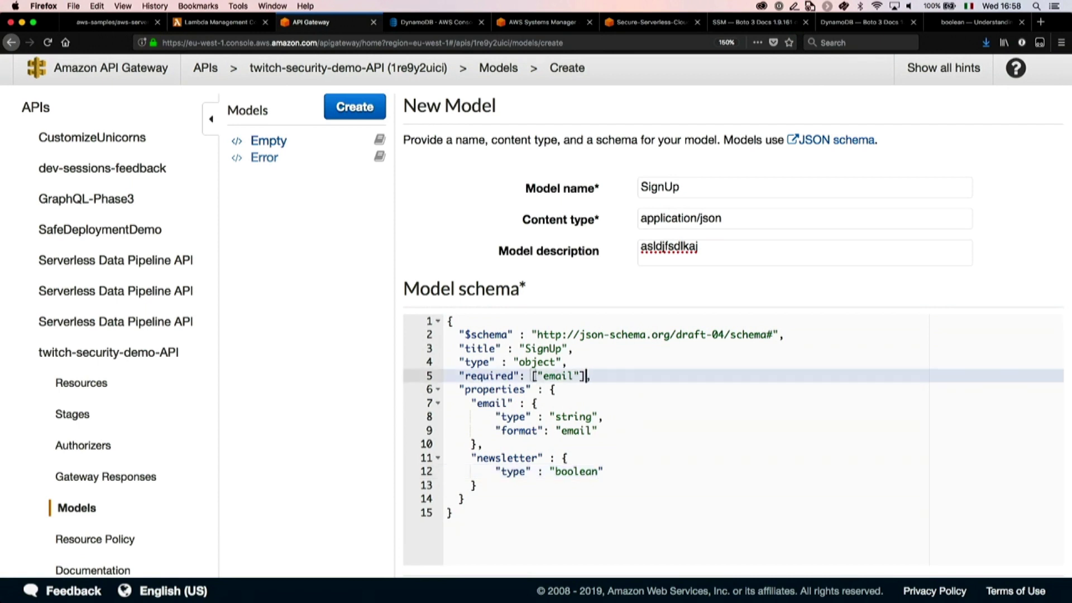
key("Left")
type(", \"newsletter")
Step: Search the web for "json schema required", check the required keyword's example in the object documentation, and return to the model
key("super+t")
type("json")
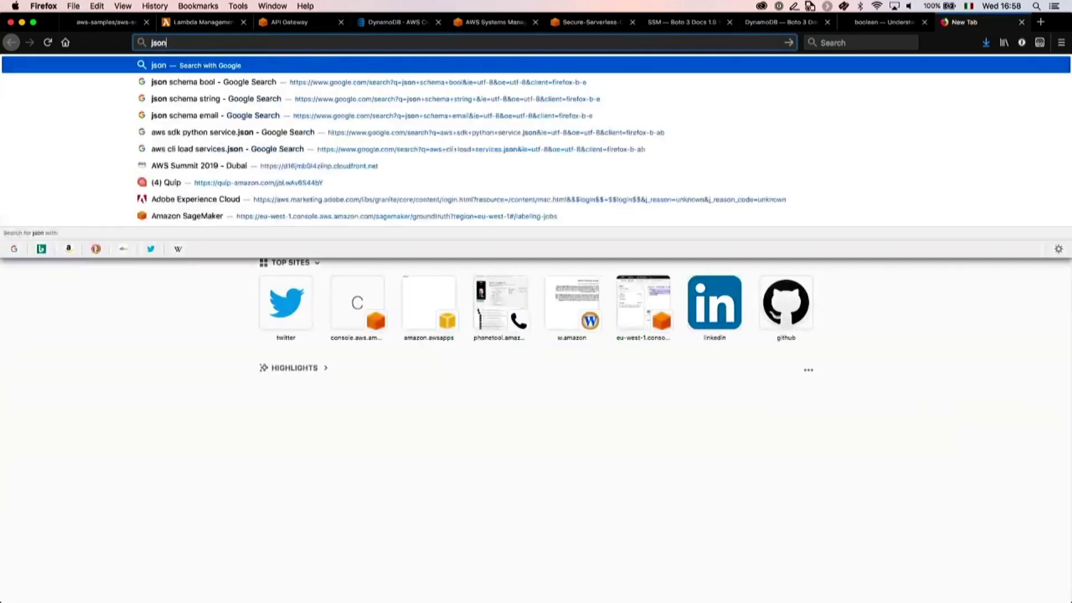
type(" schema required")
key("Return")
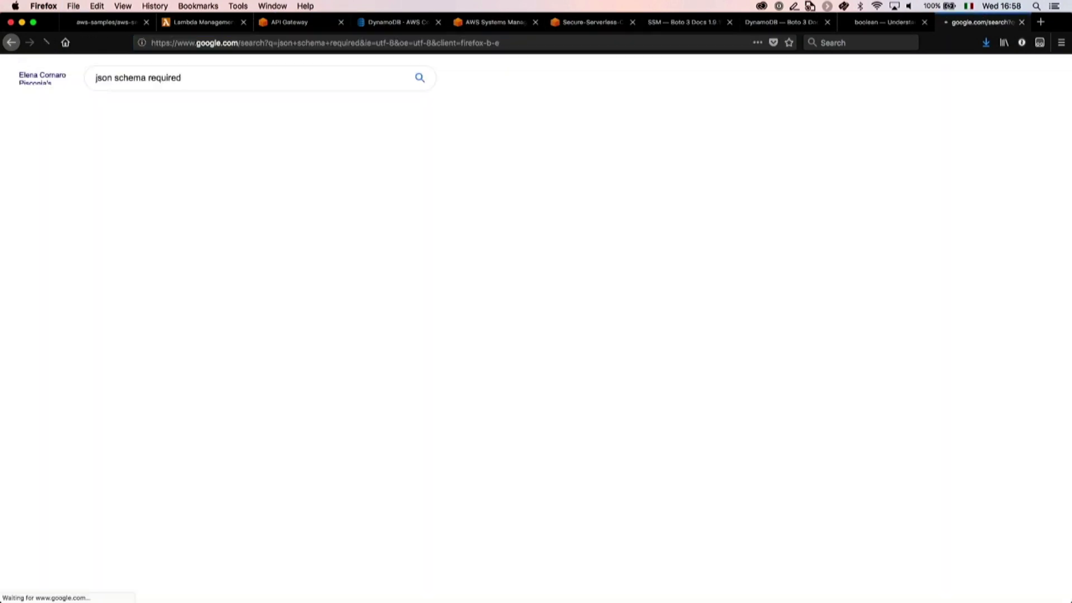
left_click(201, 160)
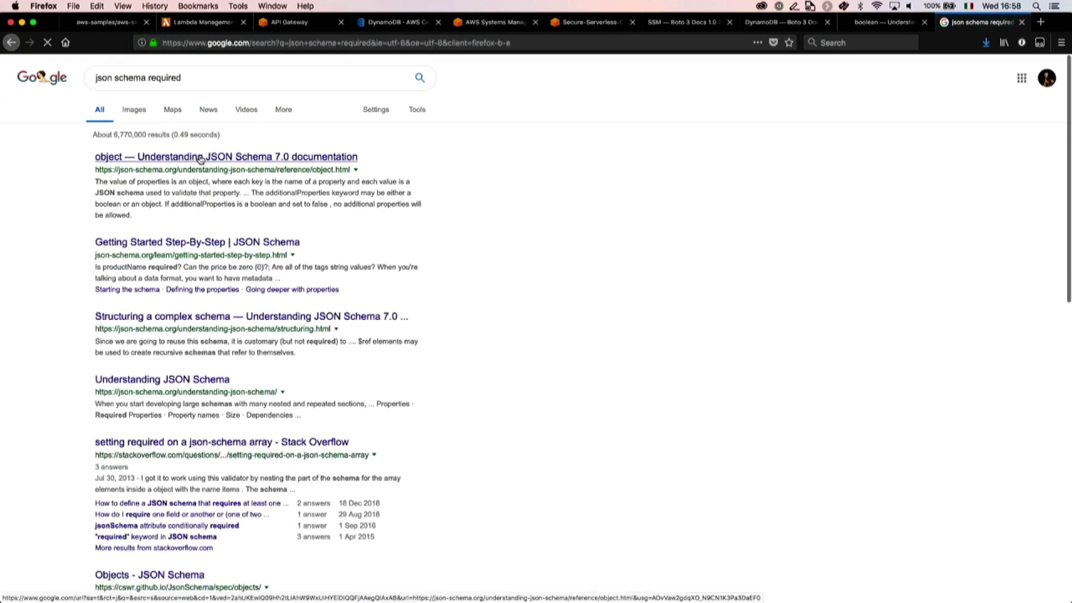
key("super+f")
type("required")
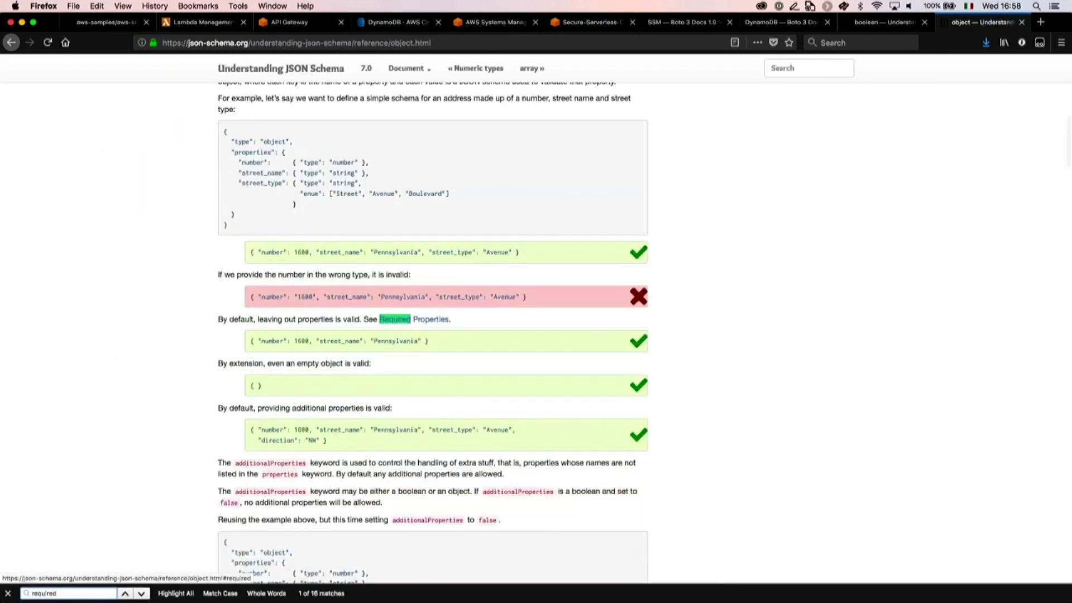
key("Return")
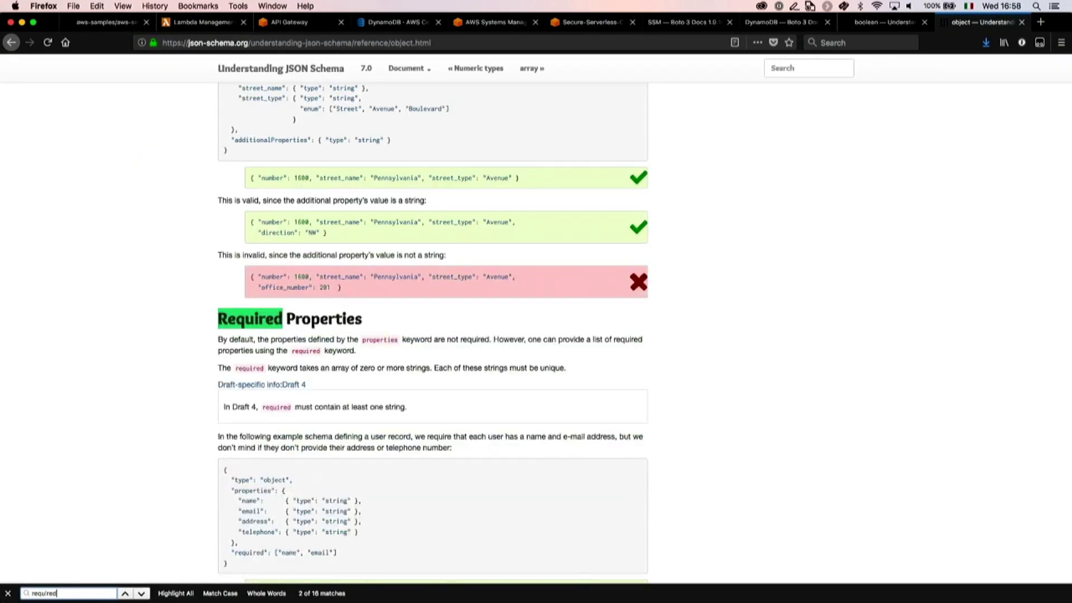
key("Return")
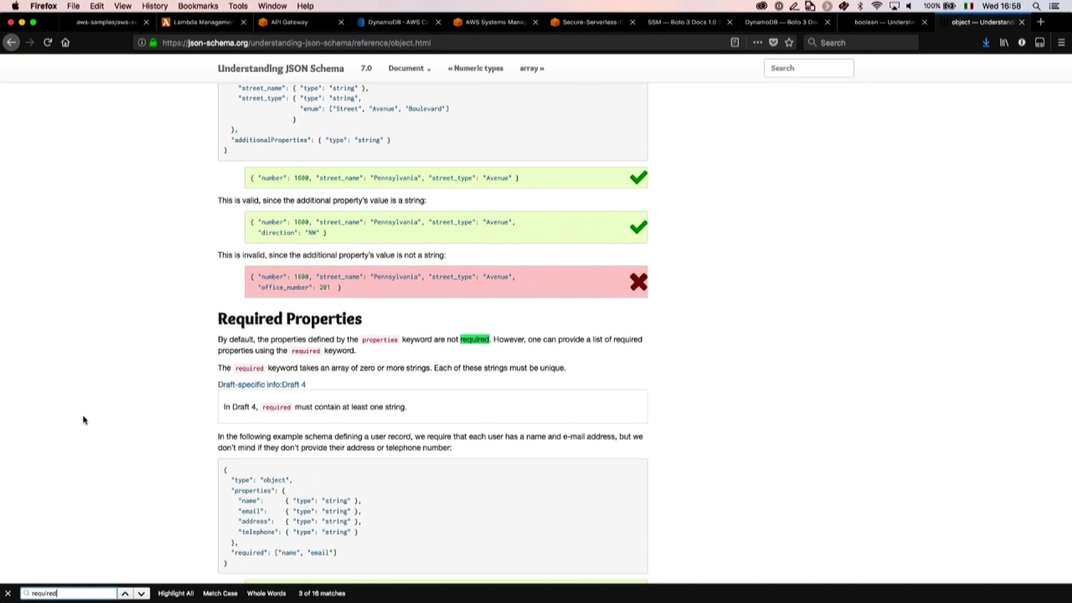
left_click(280, 554)
key("super+w")
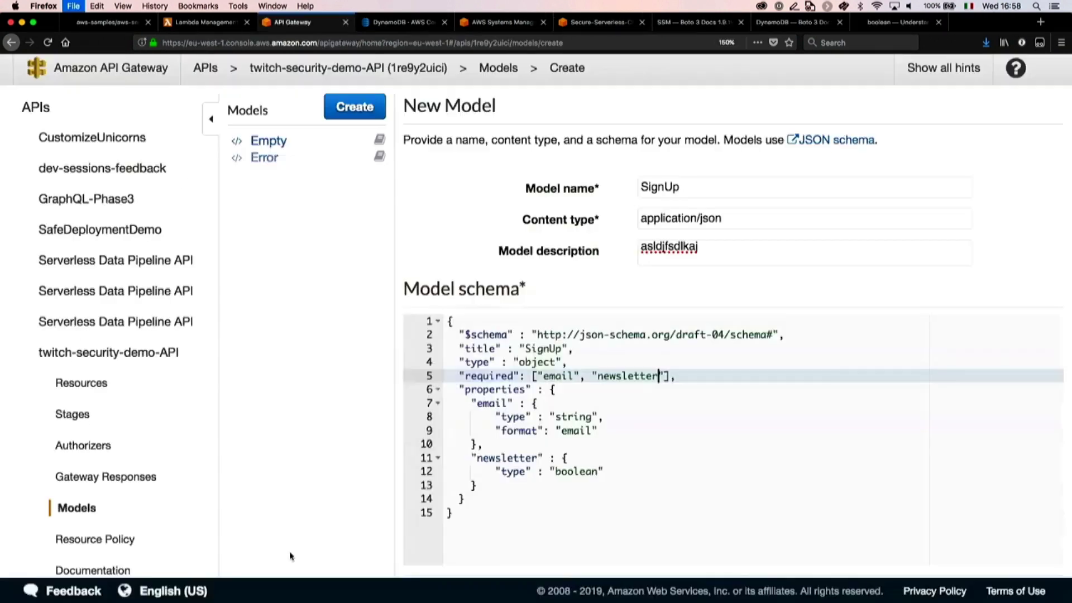
left_click(695, 378)
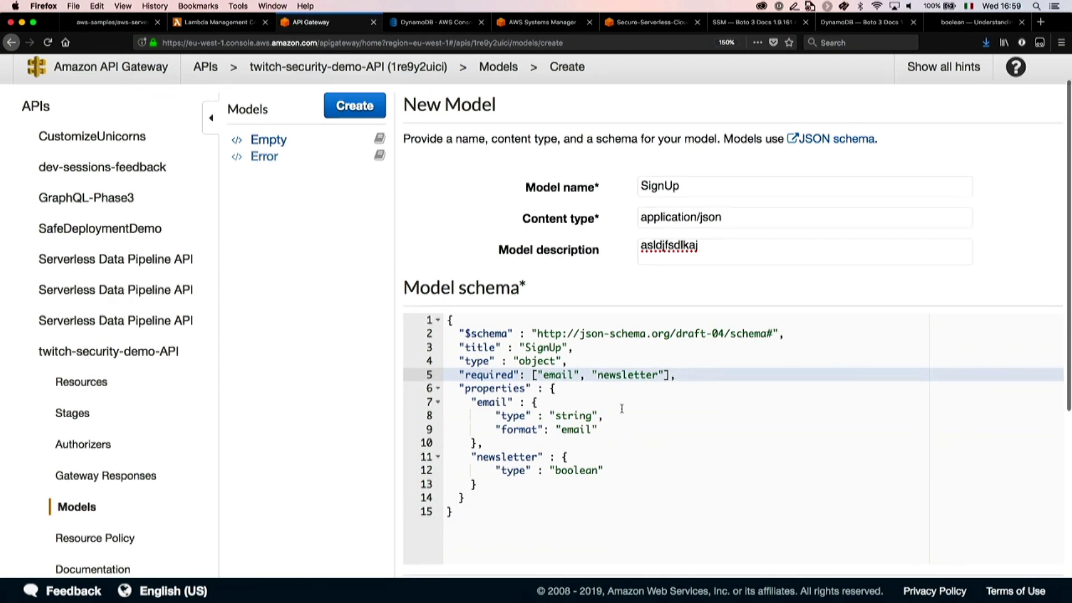
scroll(621, 409, "down", 1)
left_click(562, 327)
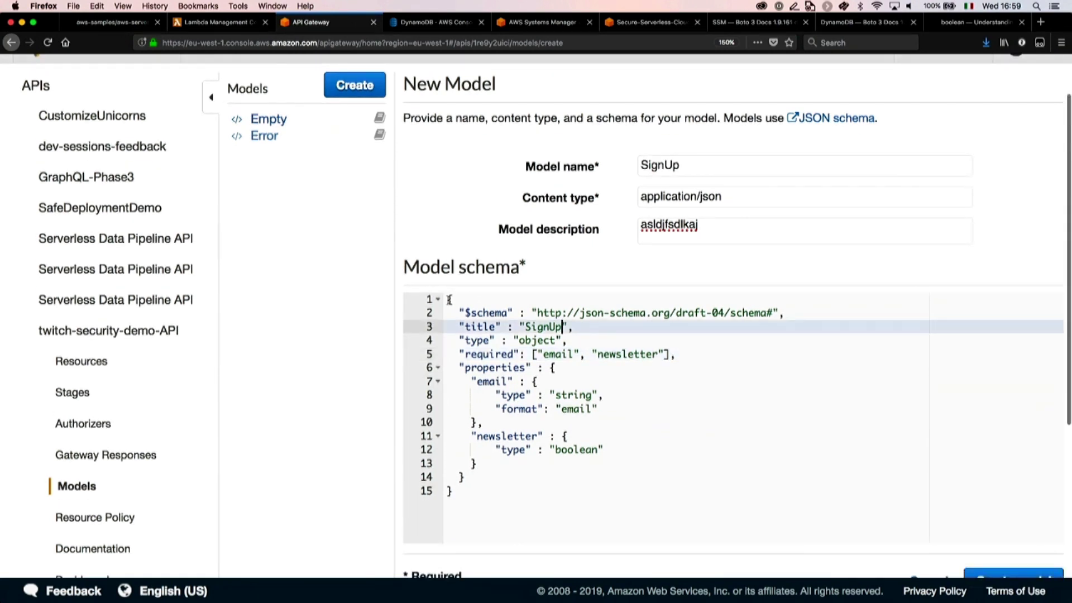
left_click_drag(449, 300, 511, 501)
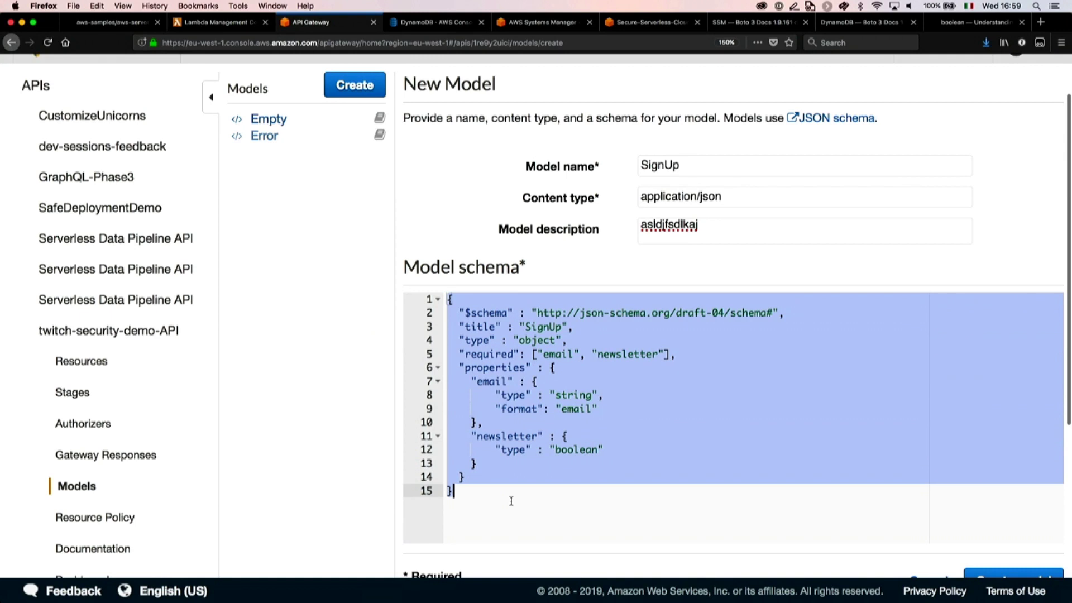
Step: Clear the model description and create the SignUp model with its finished schema
left_click(773, 232)
key("ctrl+a")
key("BackSpace")
left_click(644, 400)
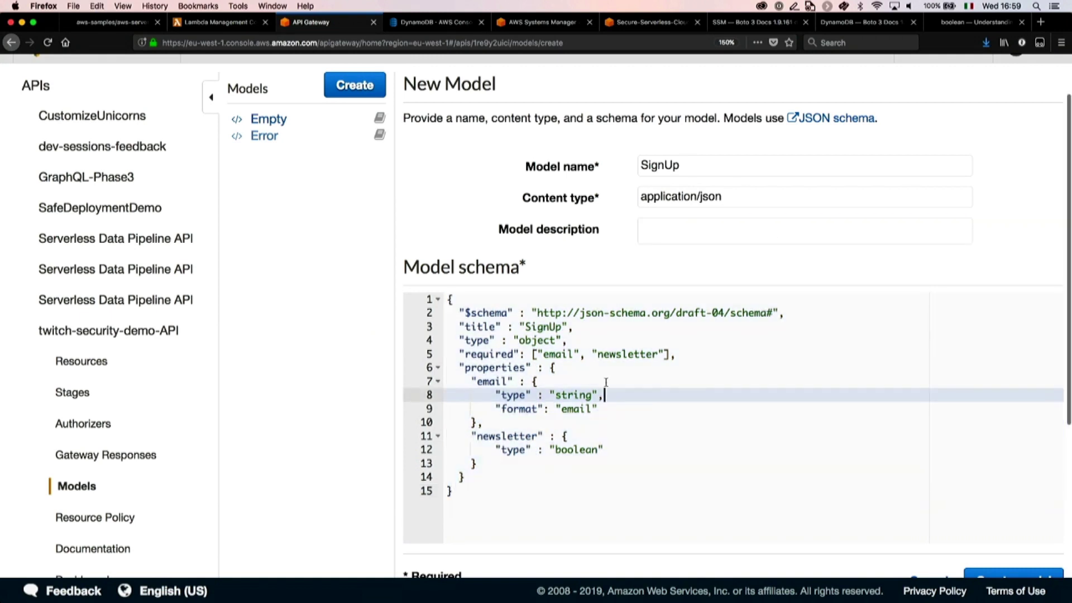
left_click_drag(489, 355, 715, 358)
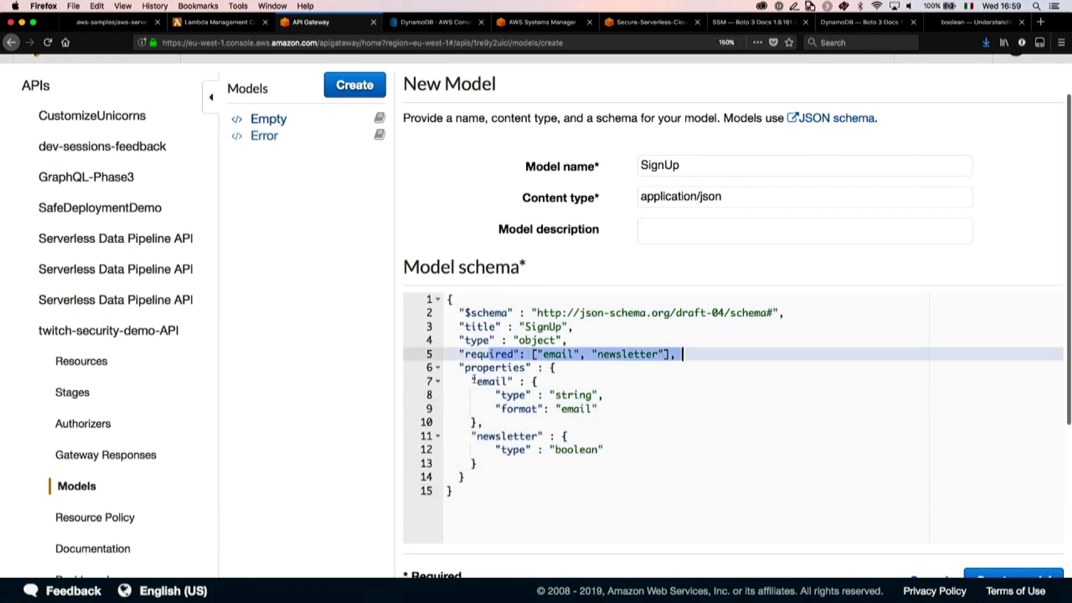
left_click_drag(476, 381, 482, 462)
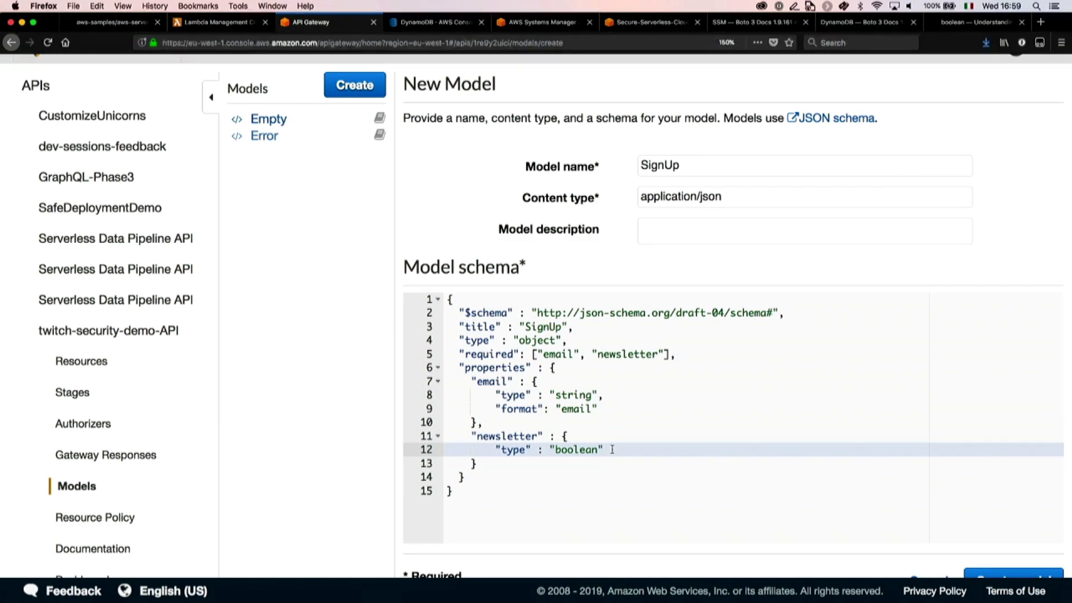
scroll(612, 449, "down", 2)
left_click(996, 534)
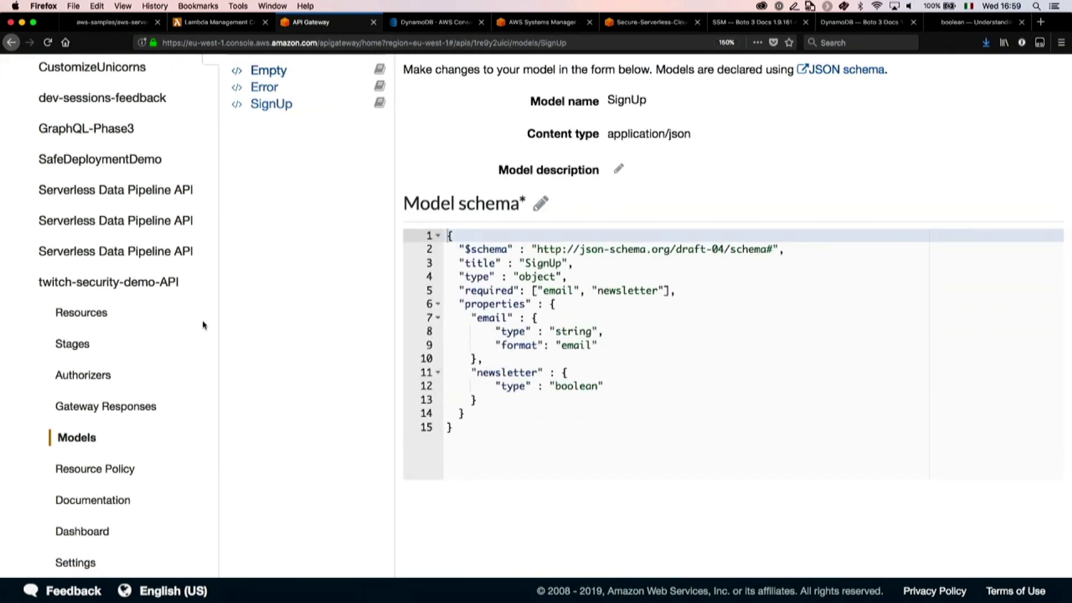
Step: Open the Method Request settings of the POST method under the /signups resource
scroll(204, 325, "up", 4)
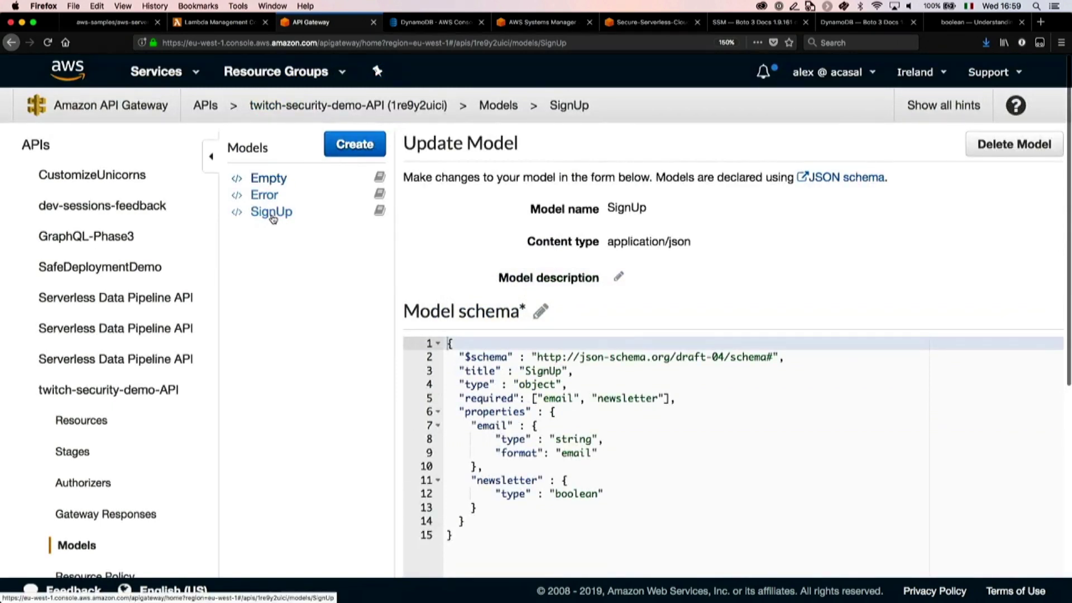
left_click(81, 421)
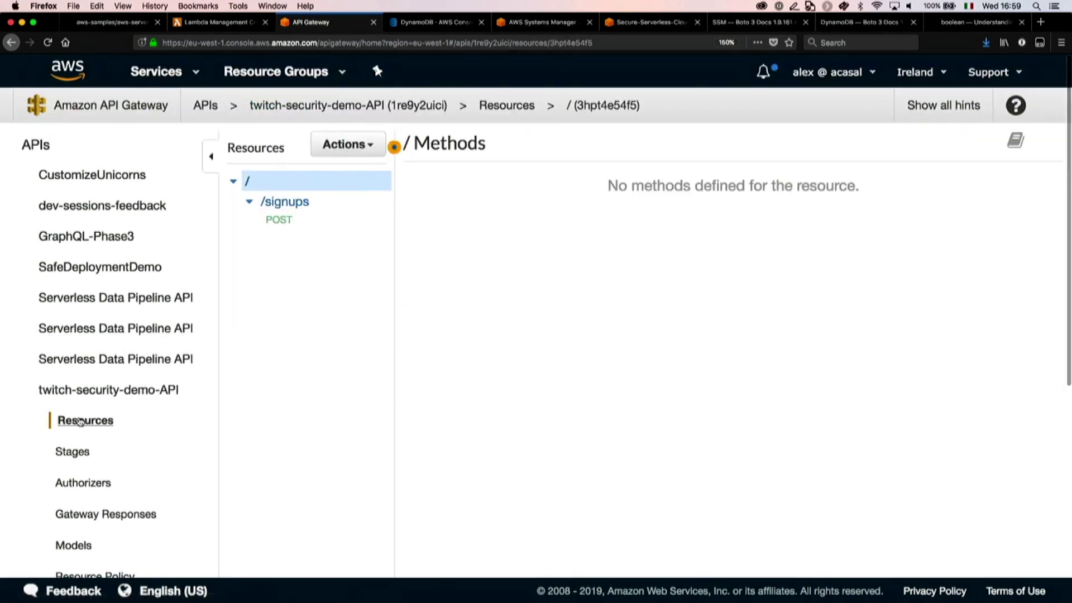
left_click(296, 221)
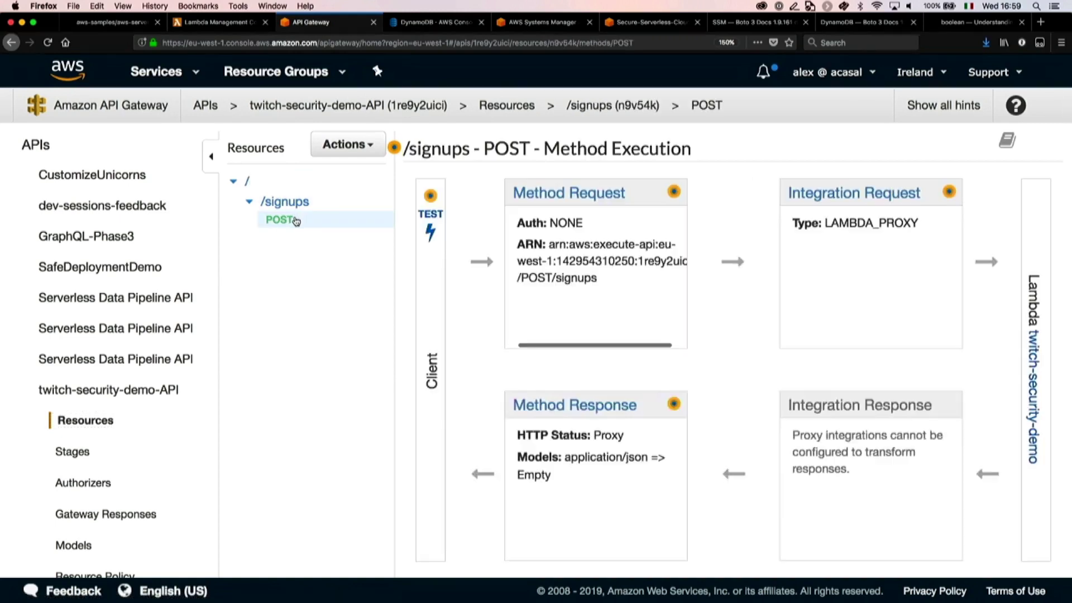
left_click(593, 205)
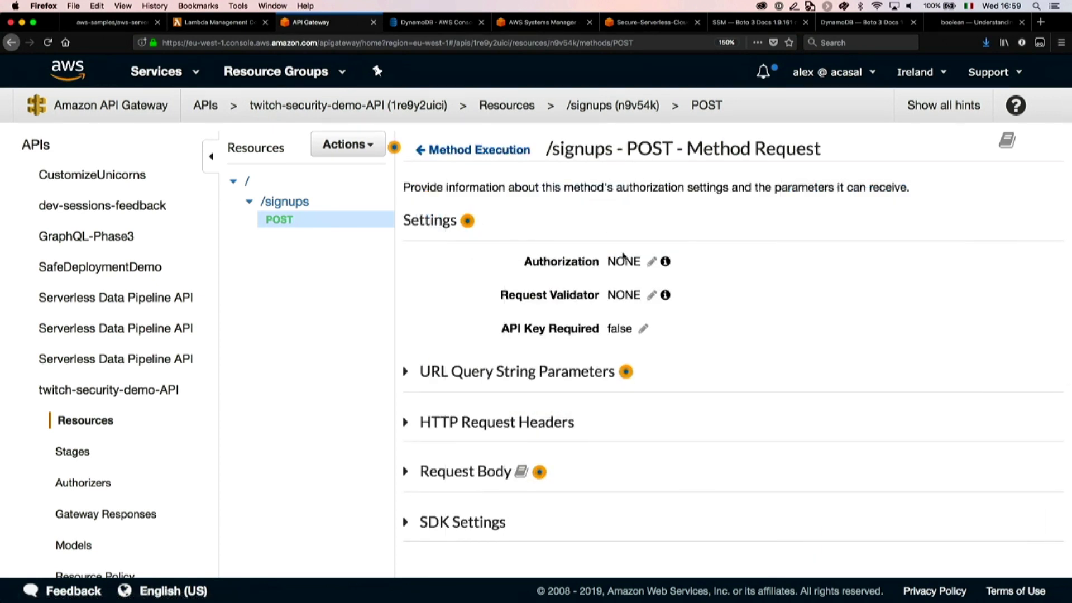
Step: Set the POST method's Request Validator to Validate body and save the setting
left_click(651, 295)
left_click(637, 298)
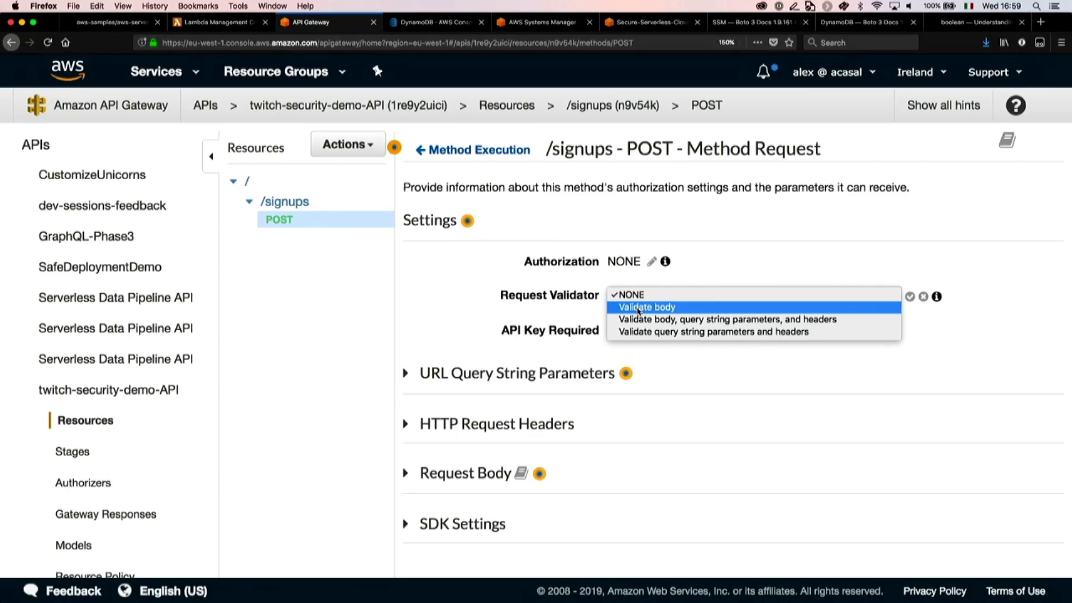
left_click(639, 308)
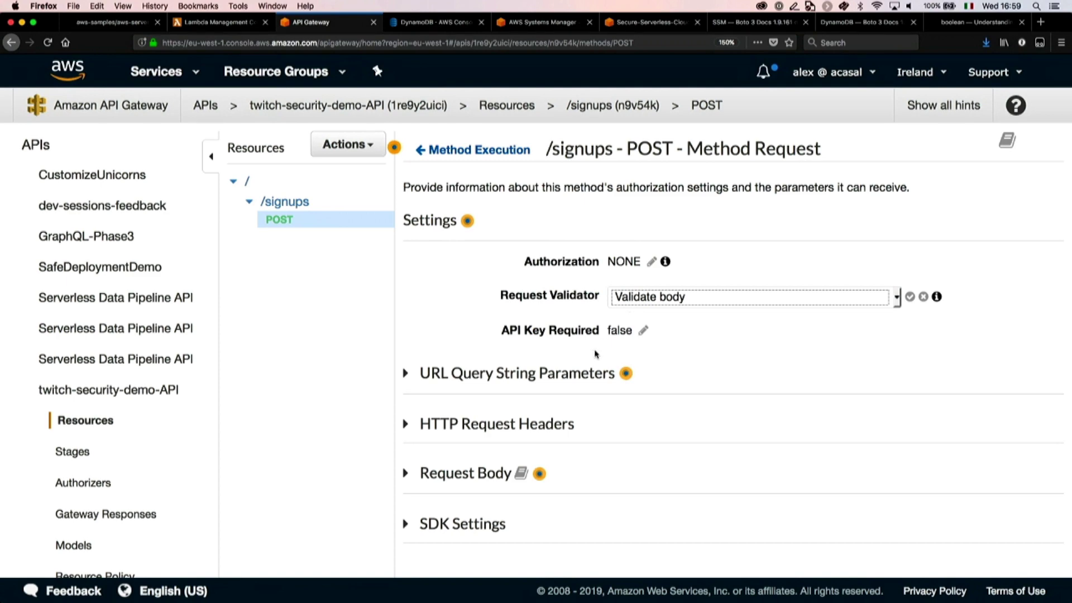
left_click(909, 298)
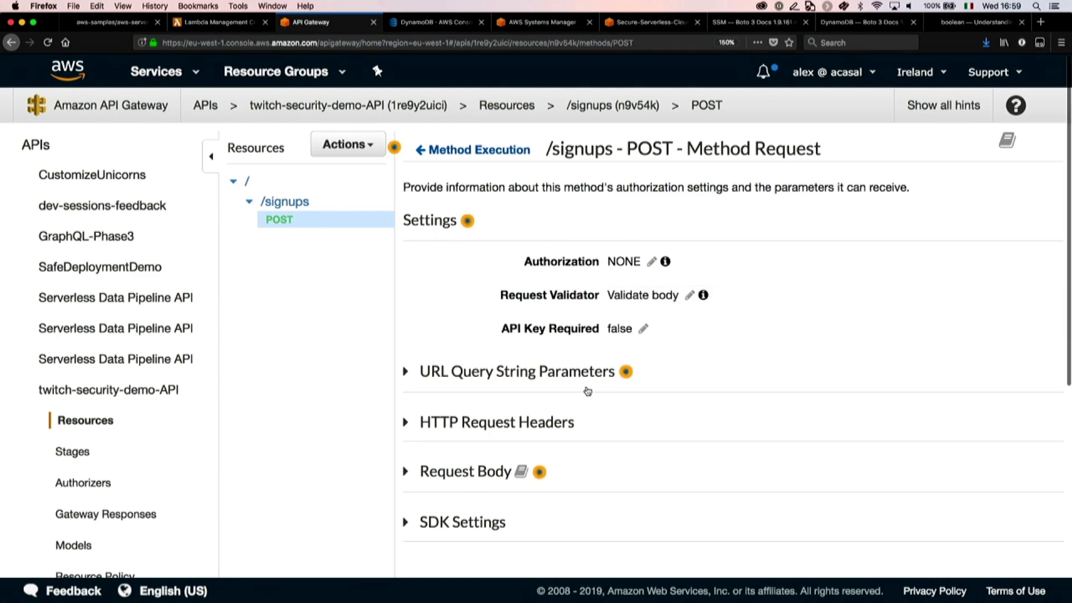
Step: Add a request body model to the POST method request, with content type application/json and model SignUp
left_click(470, 471)
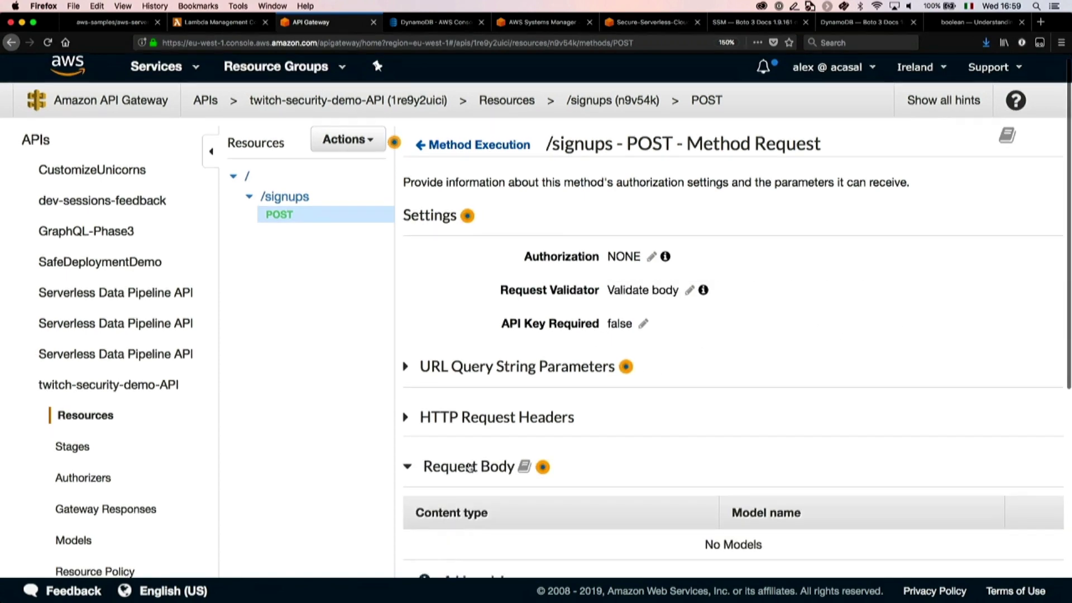
scroll(559, 447, "down", 3)
left_click(473, 462)
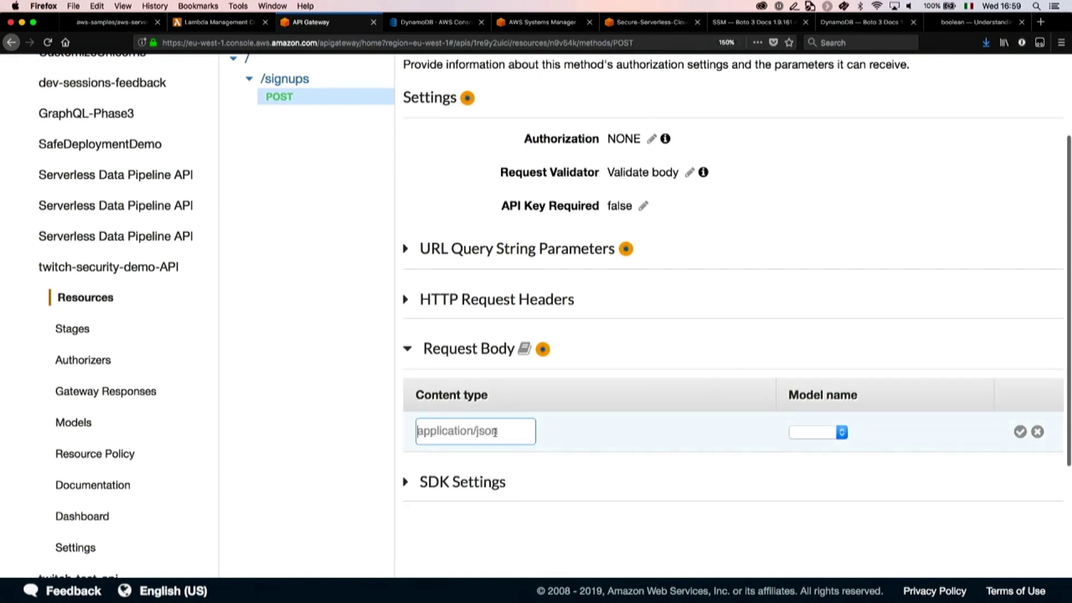
type("application/json")
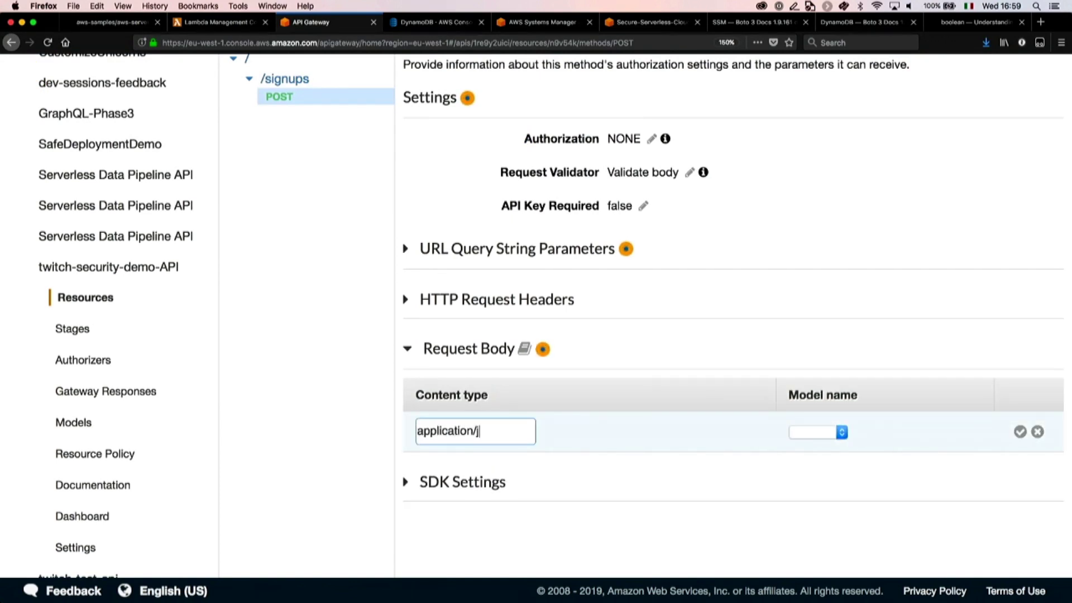
left_click(832, 433)
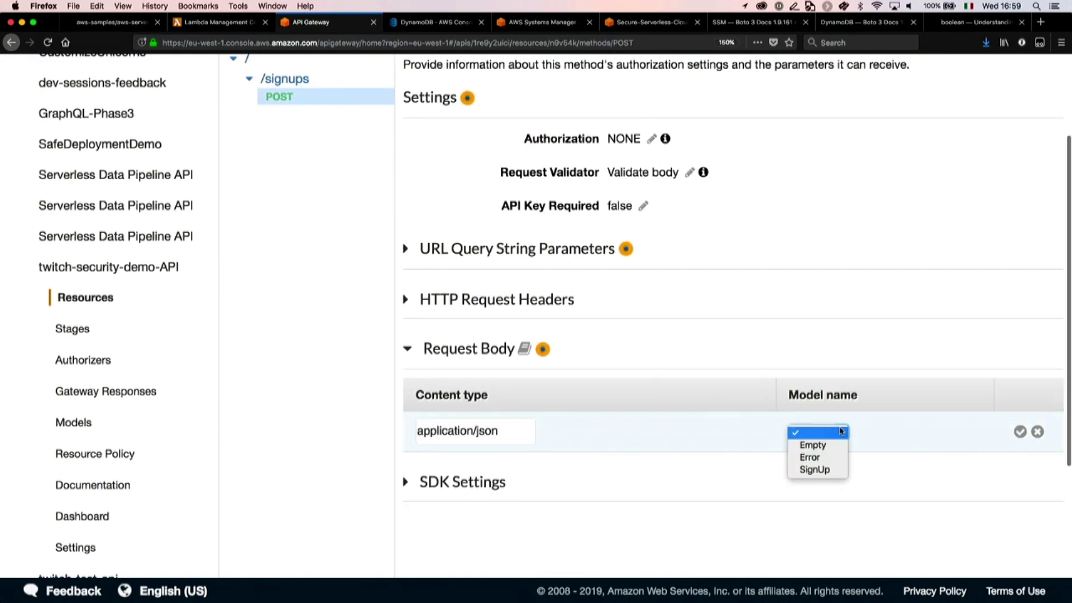
left_click(819, 470)
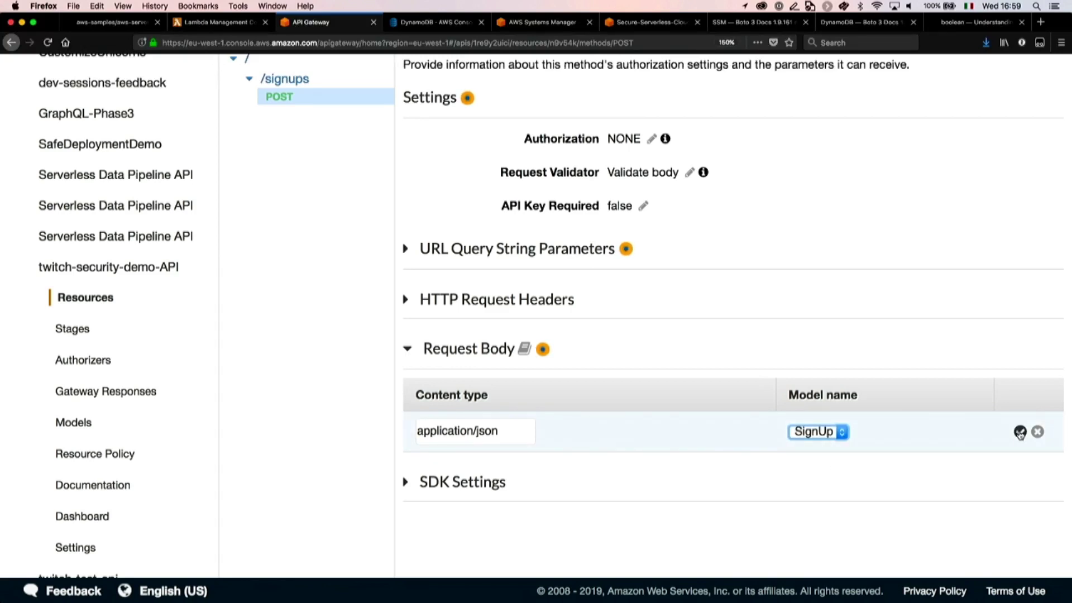
left_click(1020, 432)
Step: Open the POST method's test page, run a test with the request body {}, and check the response message
scroll(617, 271, "up", 5)
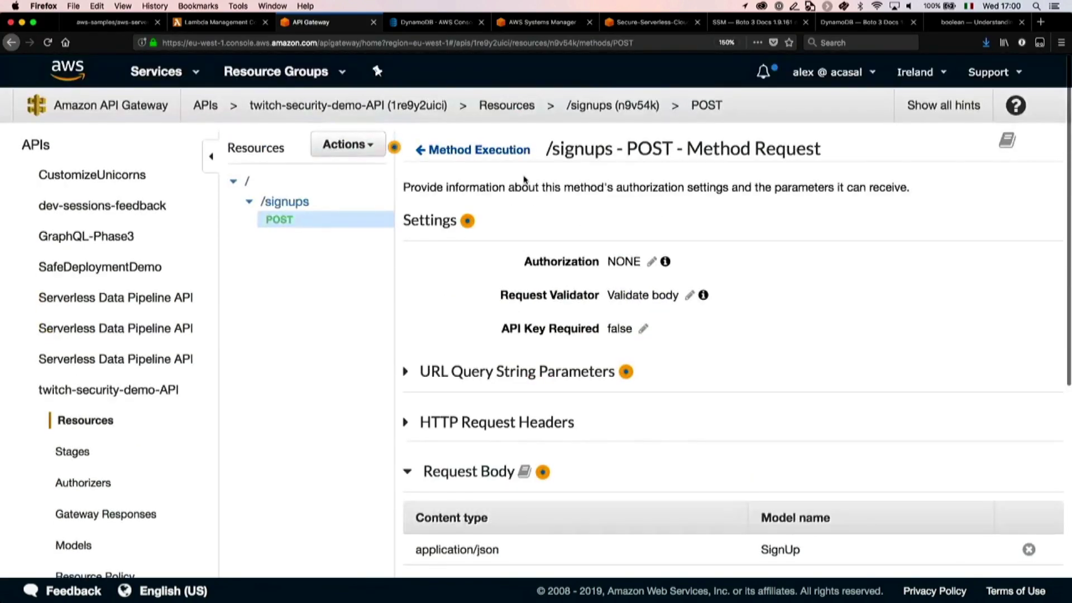
left_click(475, 150)
left_click(432, 207)
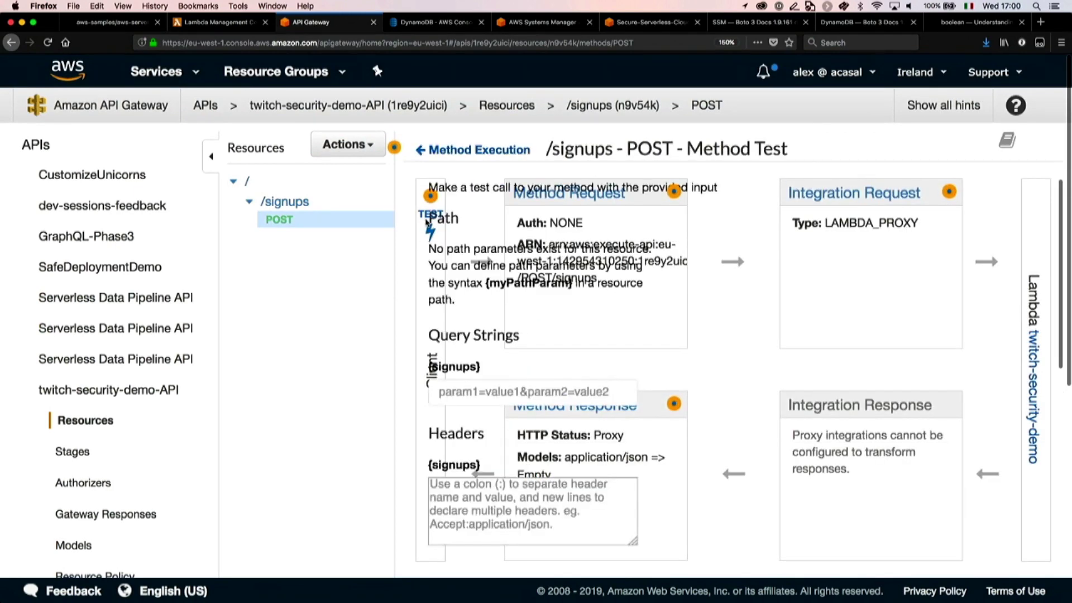
left_click_drag(565, 148, 714, 148)
scroll(681, 363, "down", 2)
scroll(681, 364, "down", 8)
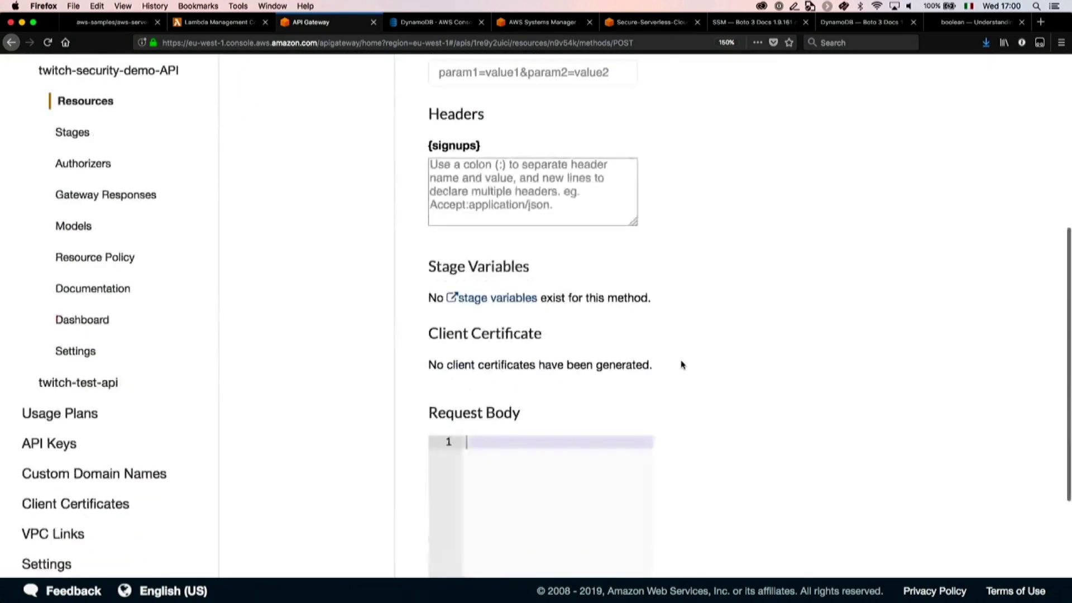
type("{}")
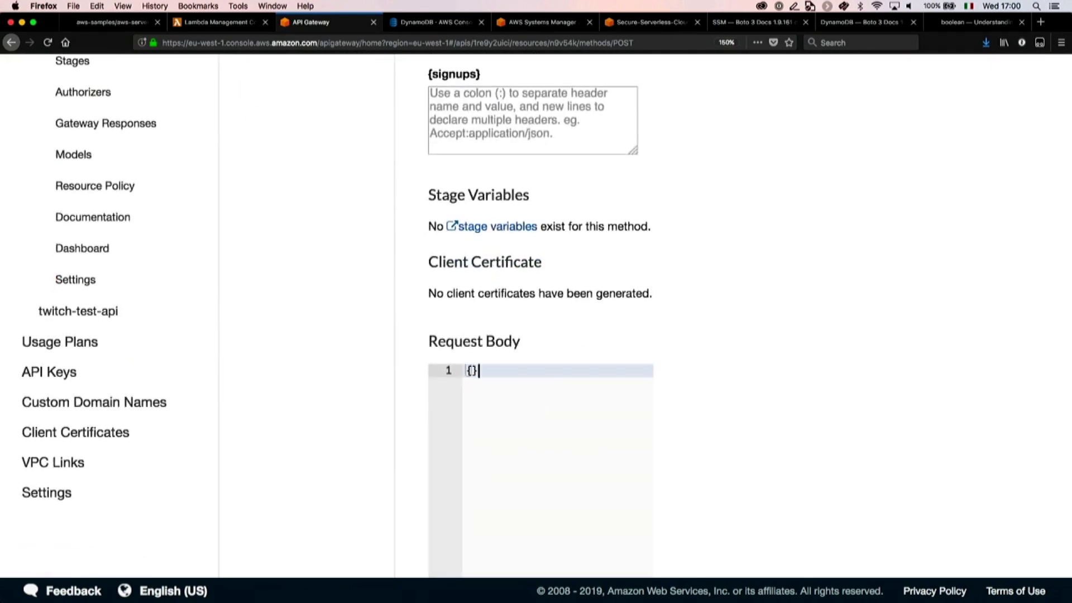
scroll(655, 346, "down", 3)
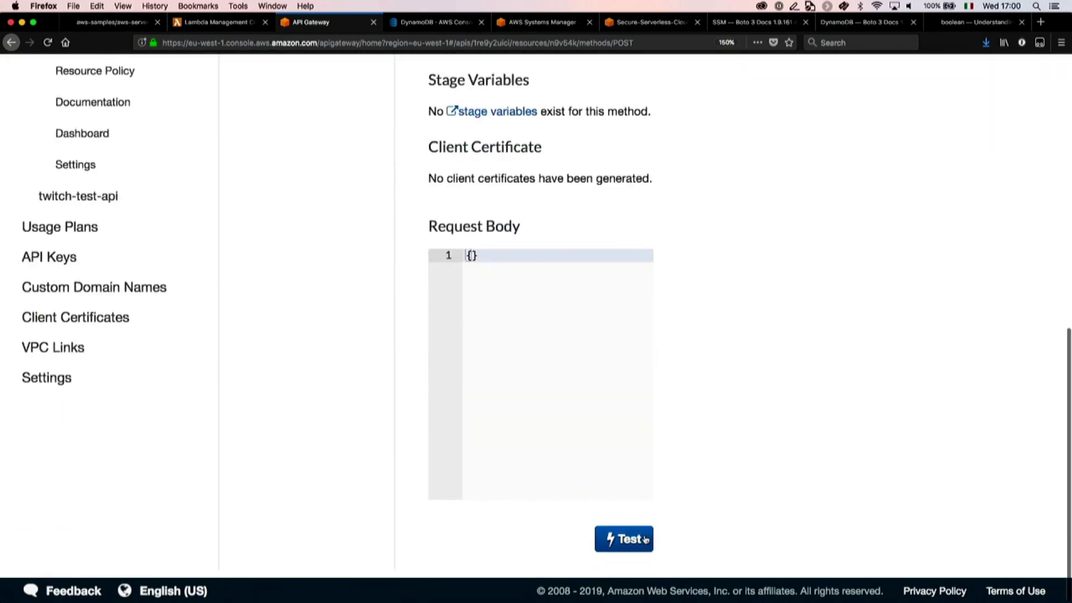
left_click(647, 540)
scroll(796, 309, "up", 10)
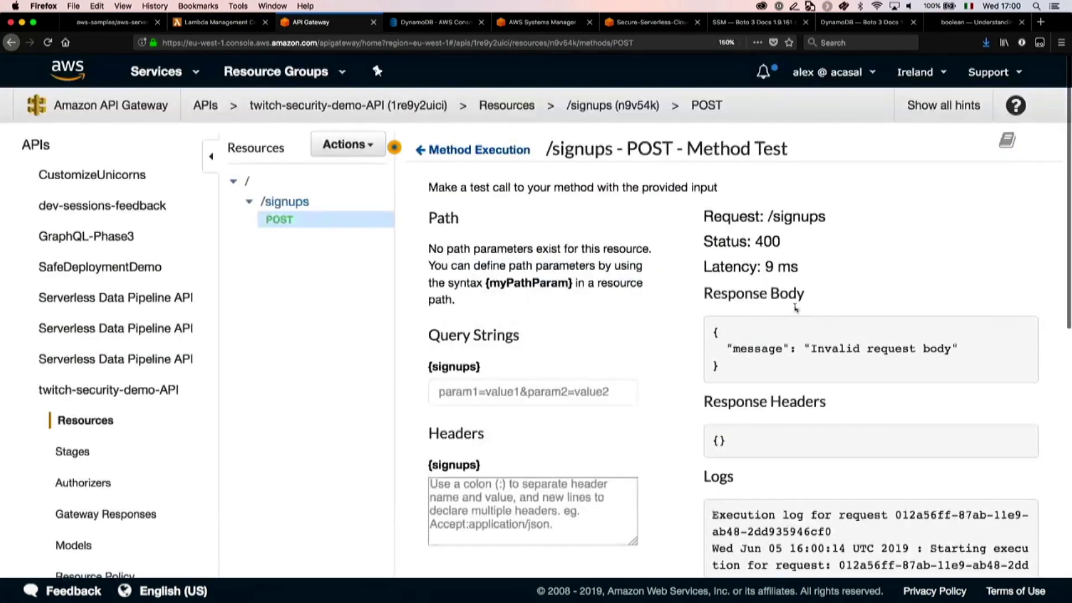
left_click_drag(749, 348, 963, 353)
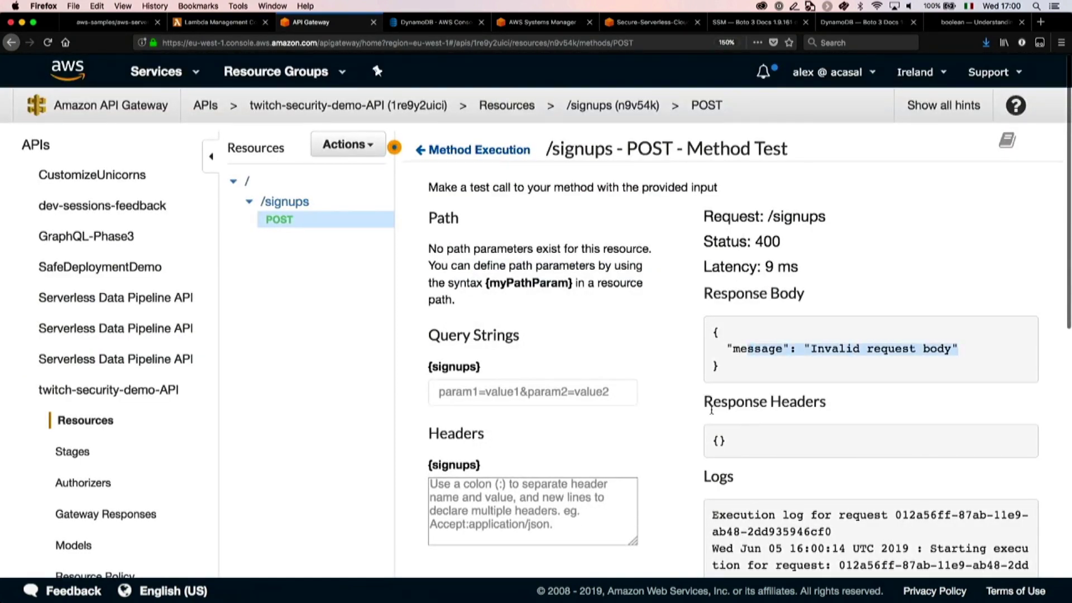
Step: Run the method test with a request body containing only "email": 10, and review the response and log
scroll(655, 447, "down", 10)
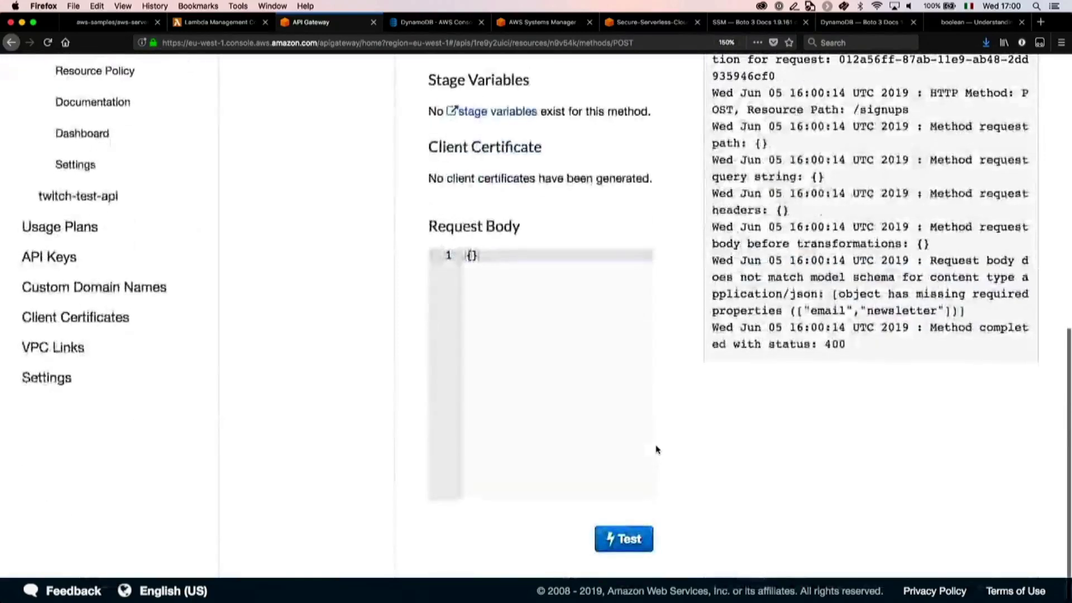
scroll(569, 341, "up", 1)
key("Left")
key("Return")
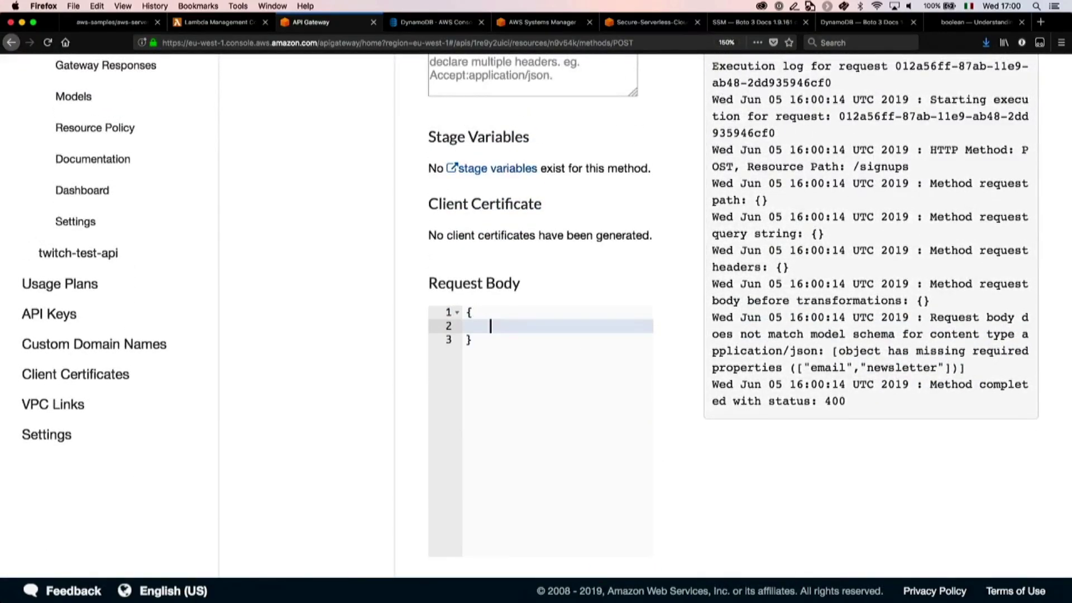
type("\"email\": 10")
scroll(692, 511, "down", 2)
left_click(624, 546)
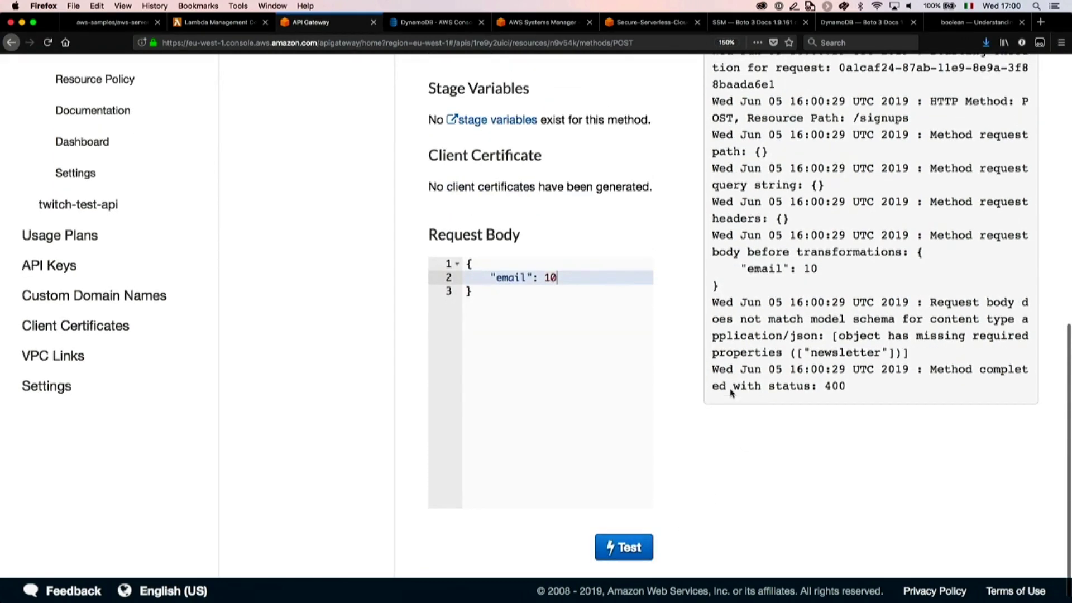
scroll(731, 392, "up", 10)
Step: Replace the email value with a test email address, add "newsletter": true to the request body, and run the test
scroll(541, 436, "down", 7)
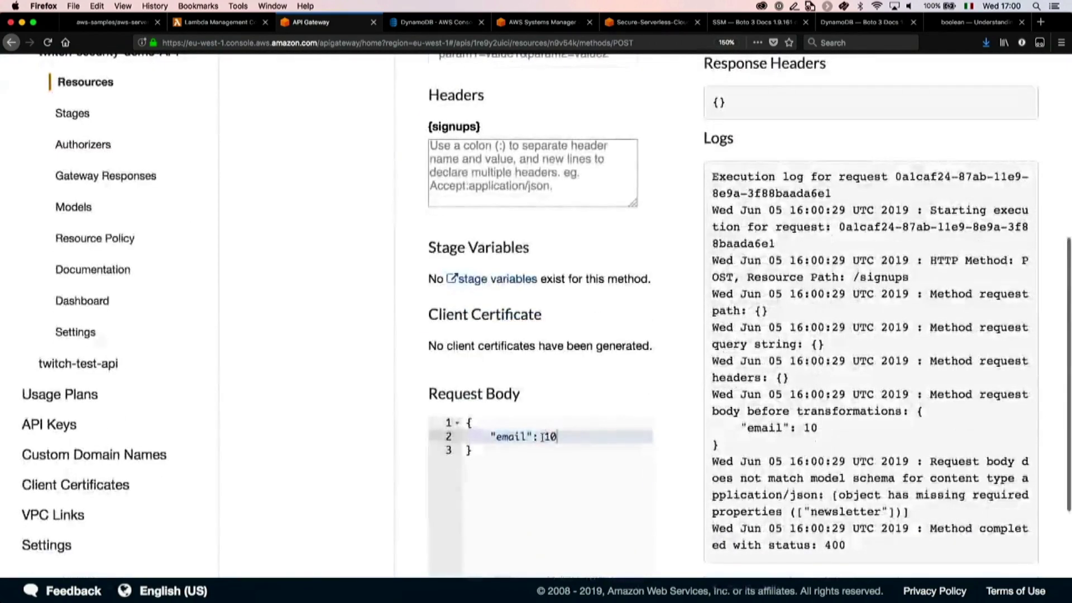
double_click(542, 436)
type("\"test@t")
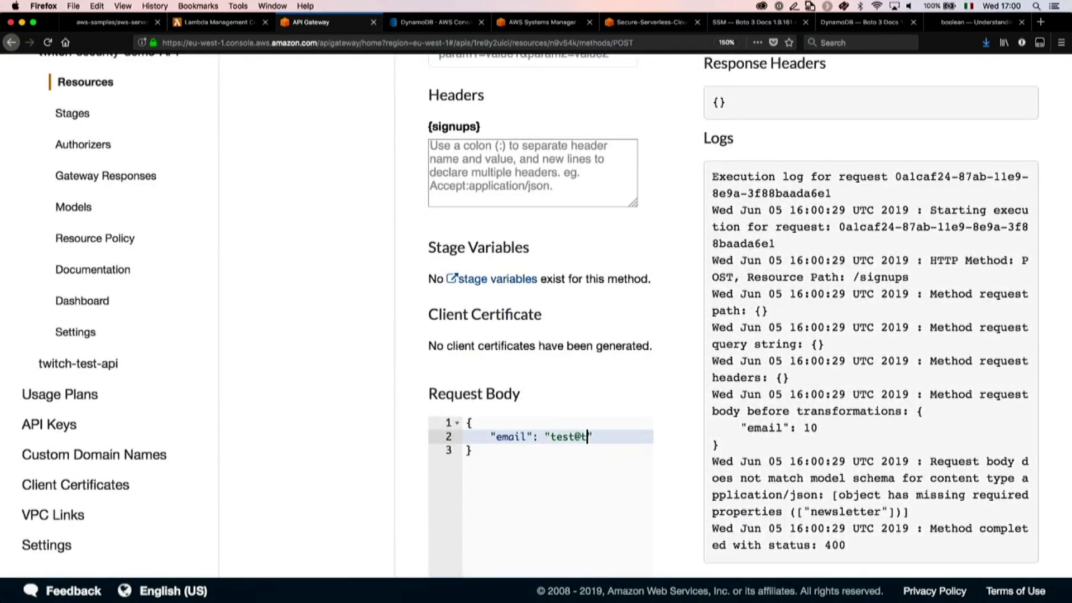
type("est.com\",")
key("Return")
type("\"")
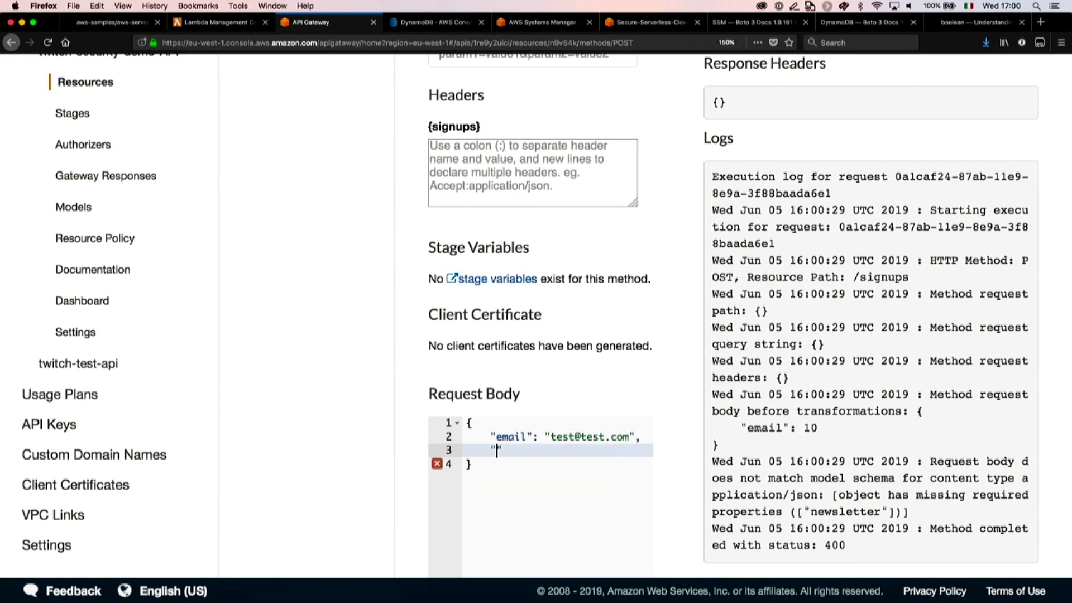
type("newsletter\": true")
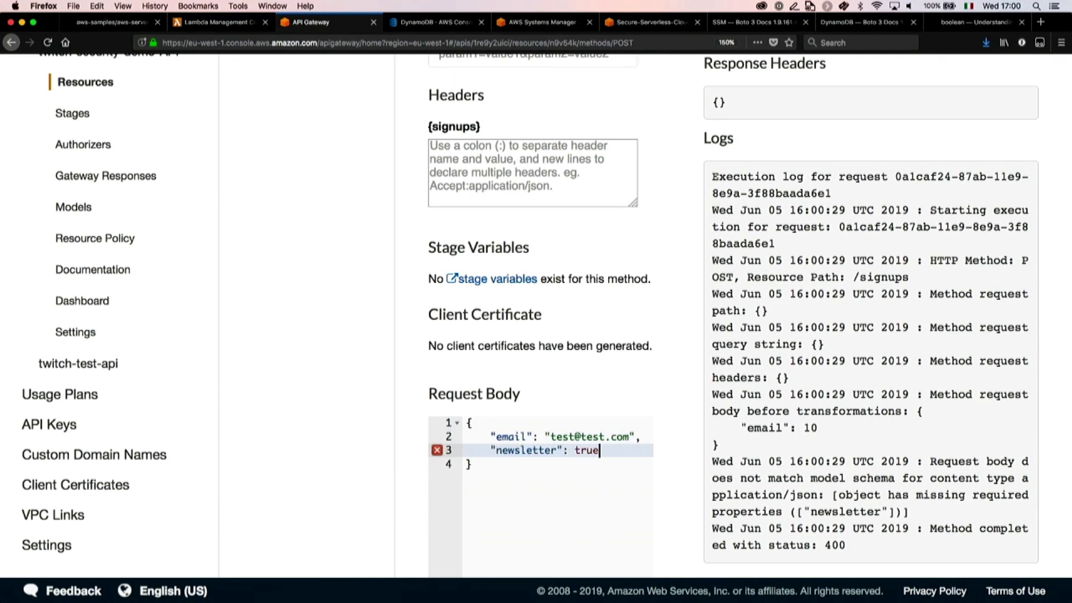
scroll(684, 458, "down", 5)
left_click(619, 528)
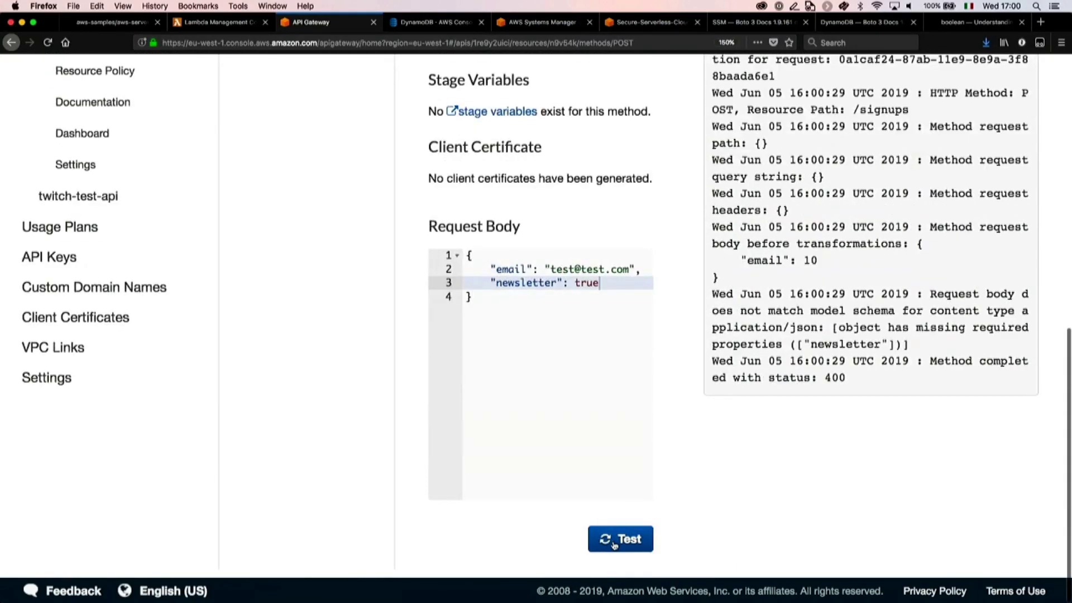
scroll(702, 231, "up", 15)
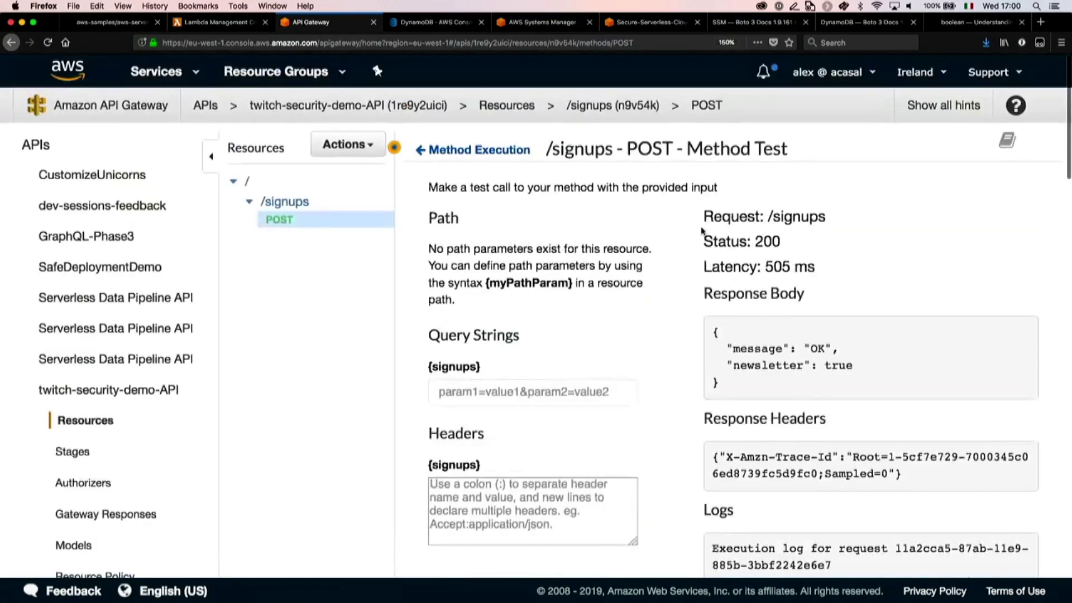
Step: Change the newsletter value in the request body to "hello", run the test, and review the response and log
scroll(669, 377, "down", 10)
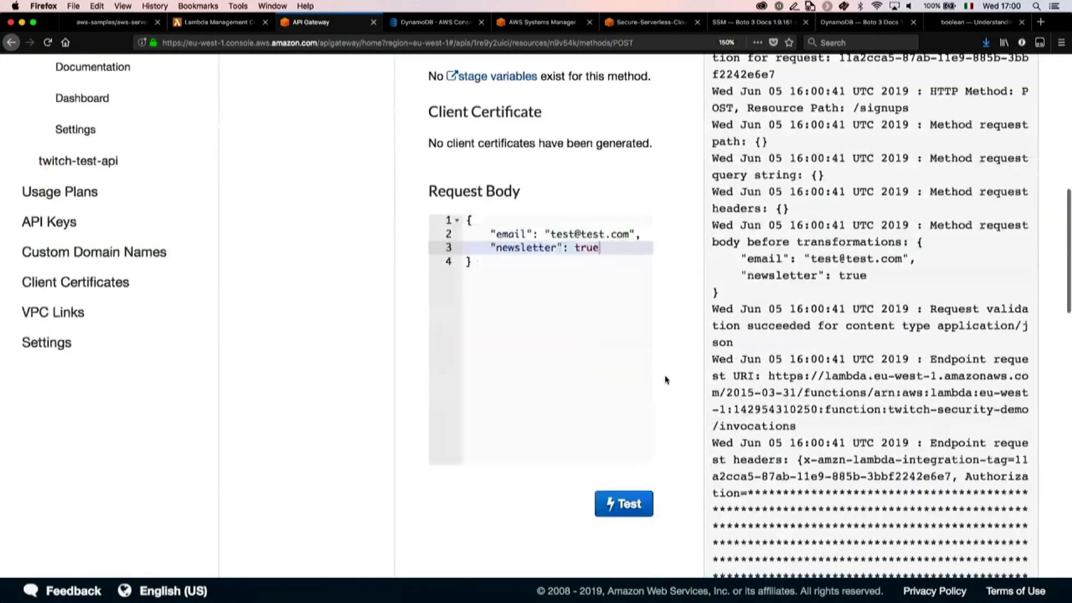
double_click(584, 249)
type("\"hello")
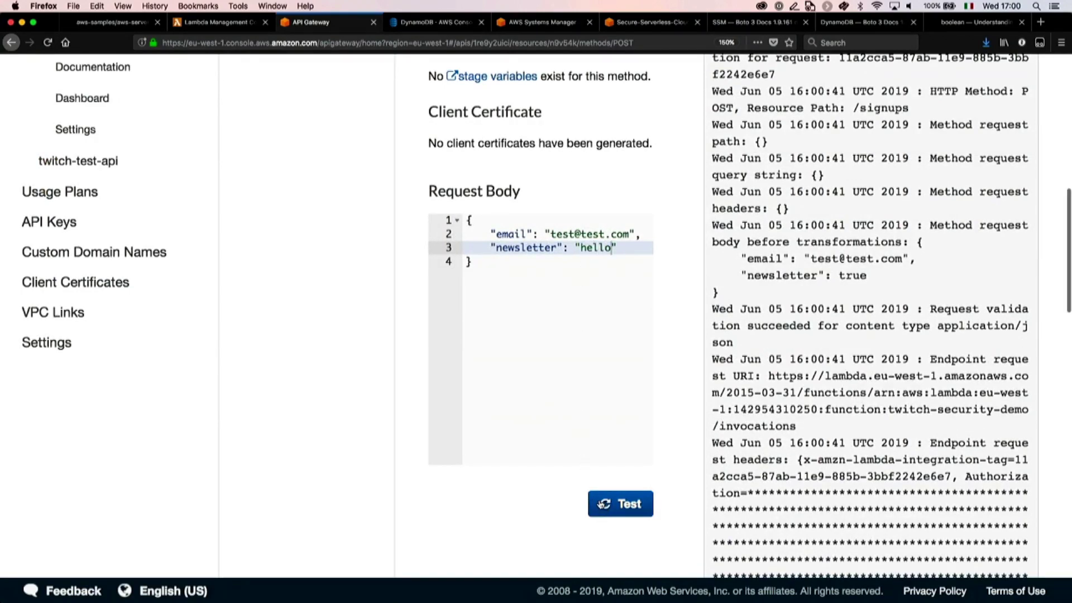
left_click(600, 504)
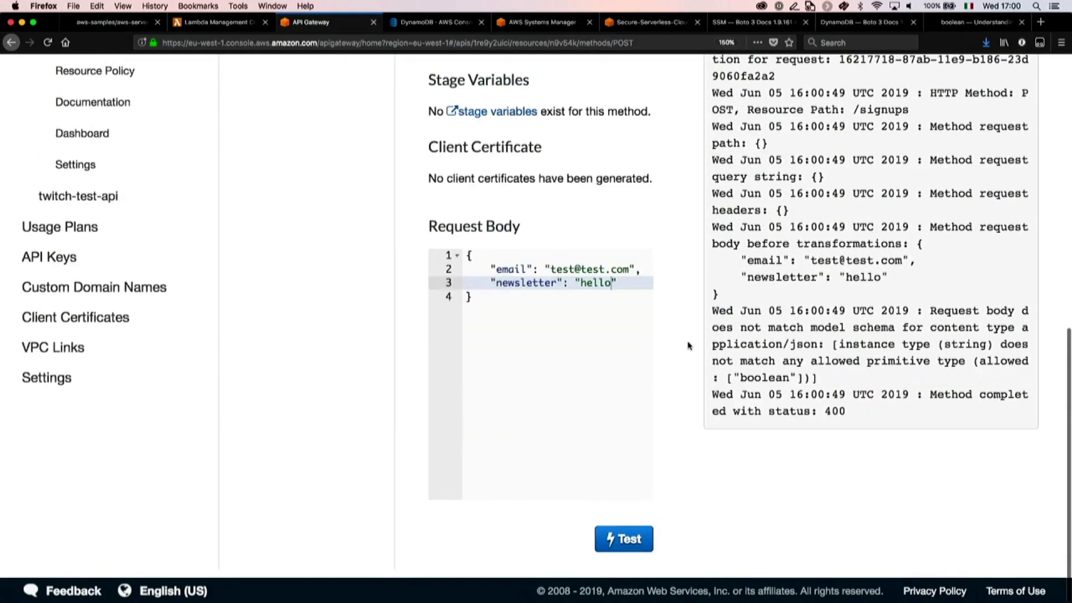
scroll(688, 345, "up", 10)
scroll(688, 346, "down", 3)
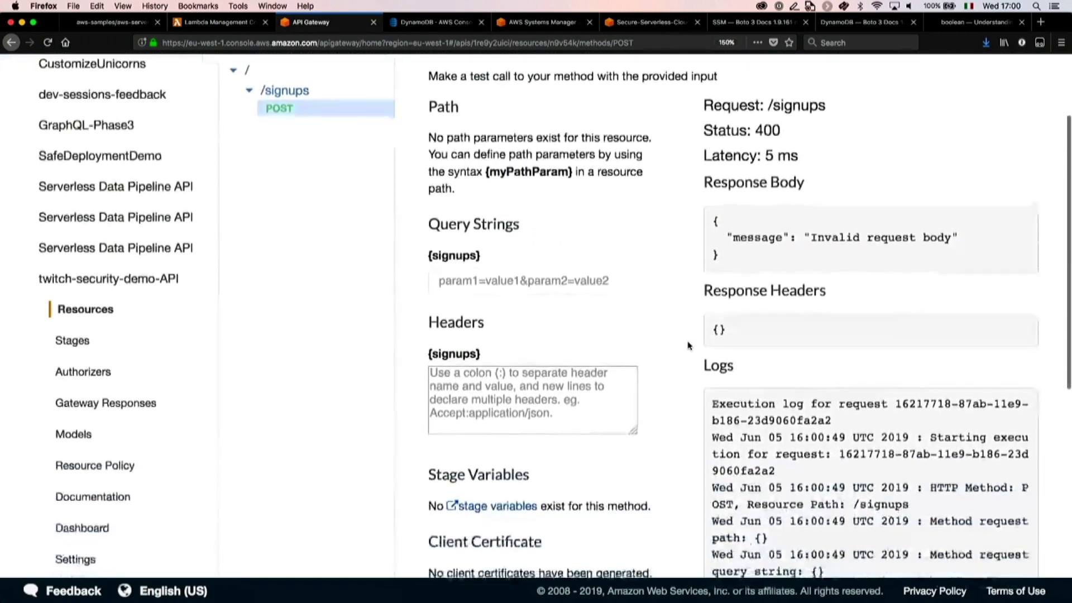
scroll(688, 346, "down", 3)
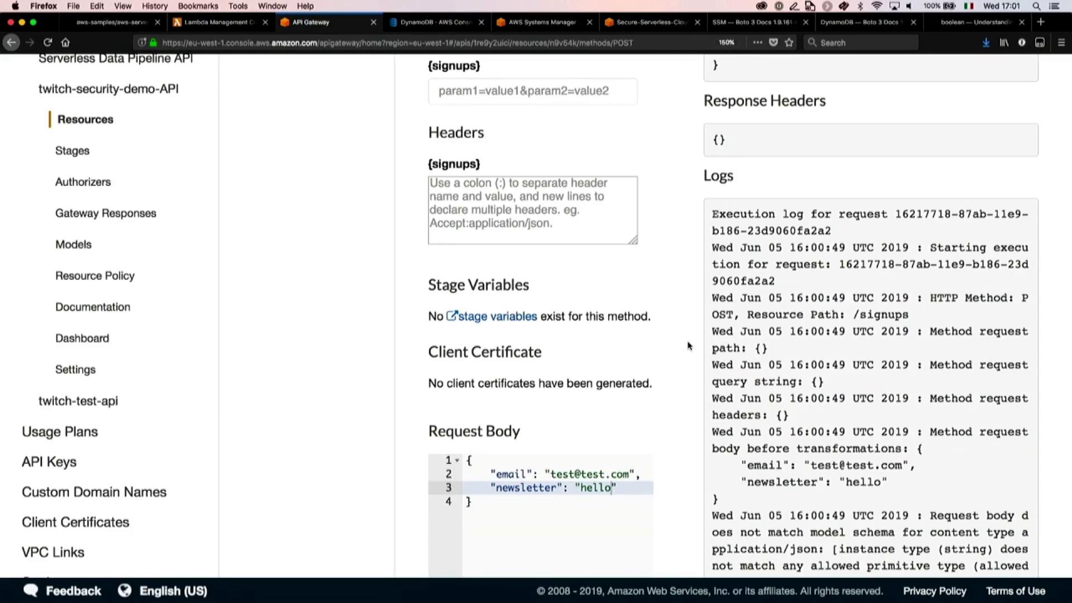
Step: Switch to the twitch-security-demo Lambda function and examine the lines that read email and newsletter from the body
left_click(182, 21)
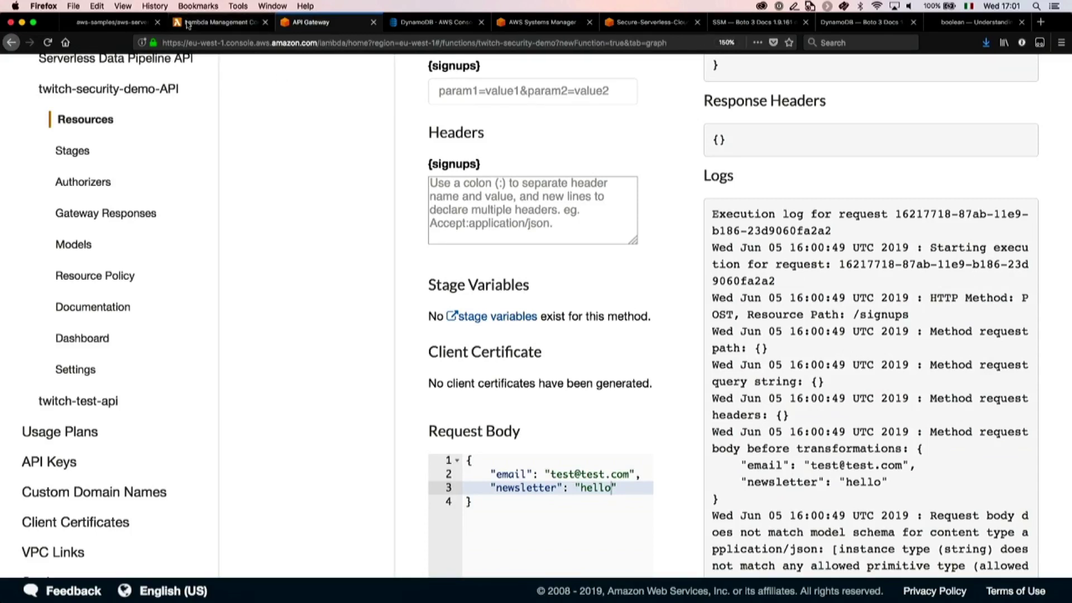
left_click(532, 178)
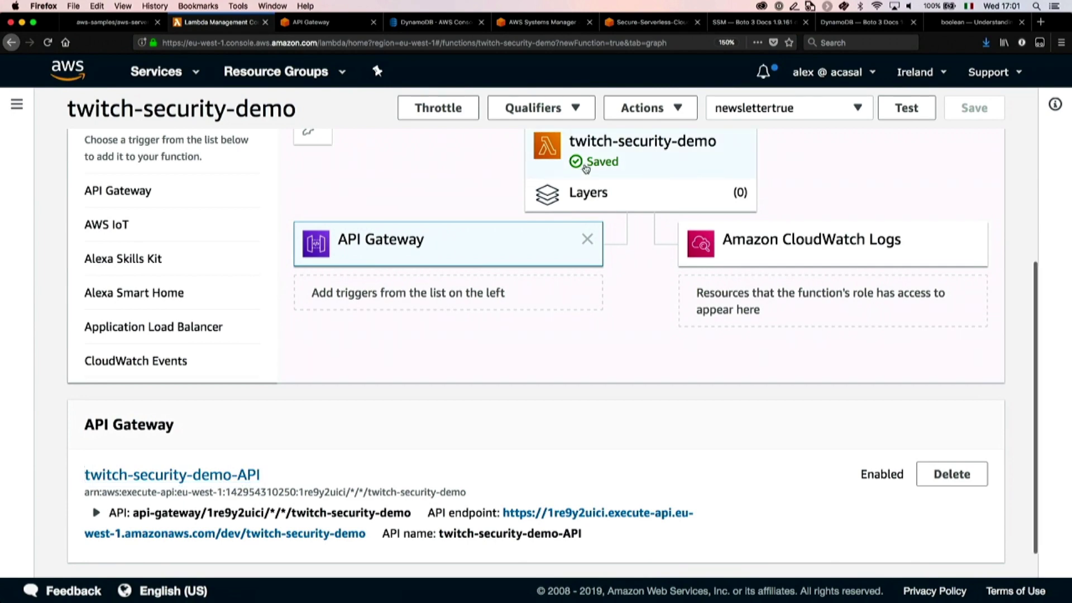
scroll(39, 474, "down", 6)
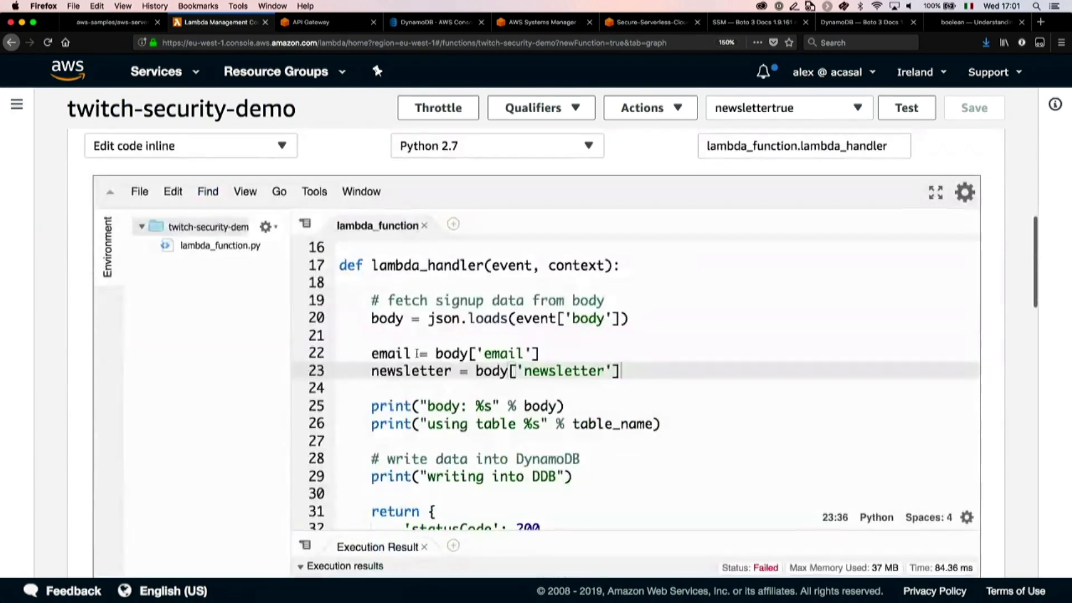
left_click_drag(436, 353, 539, 353)
left_click_drag(476, 371, 627, 369)
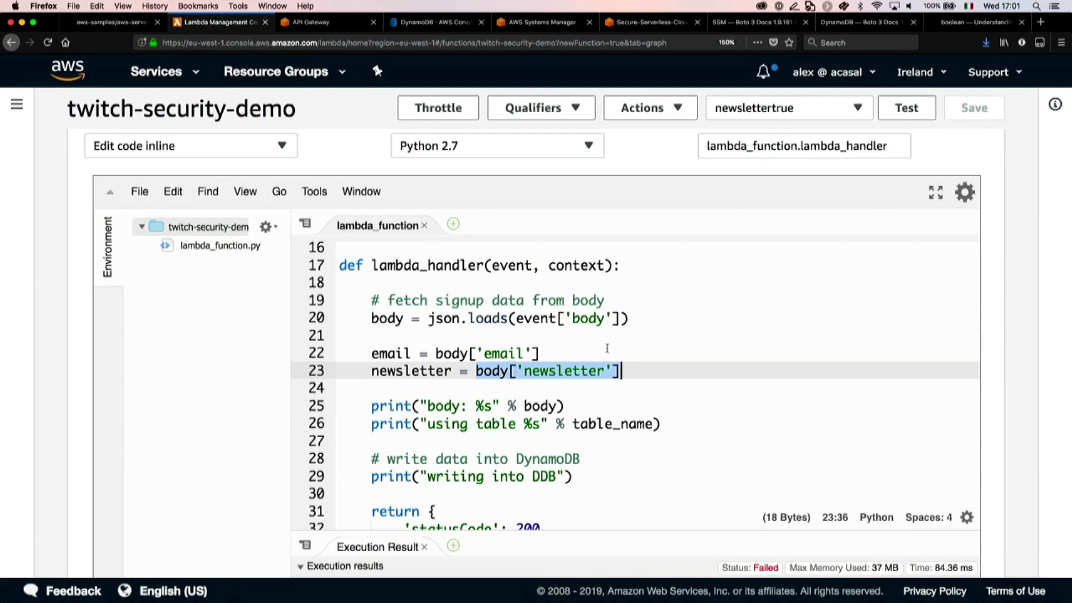
left_click(632, 372)
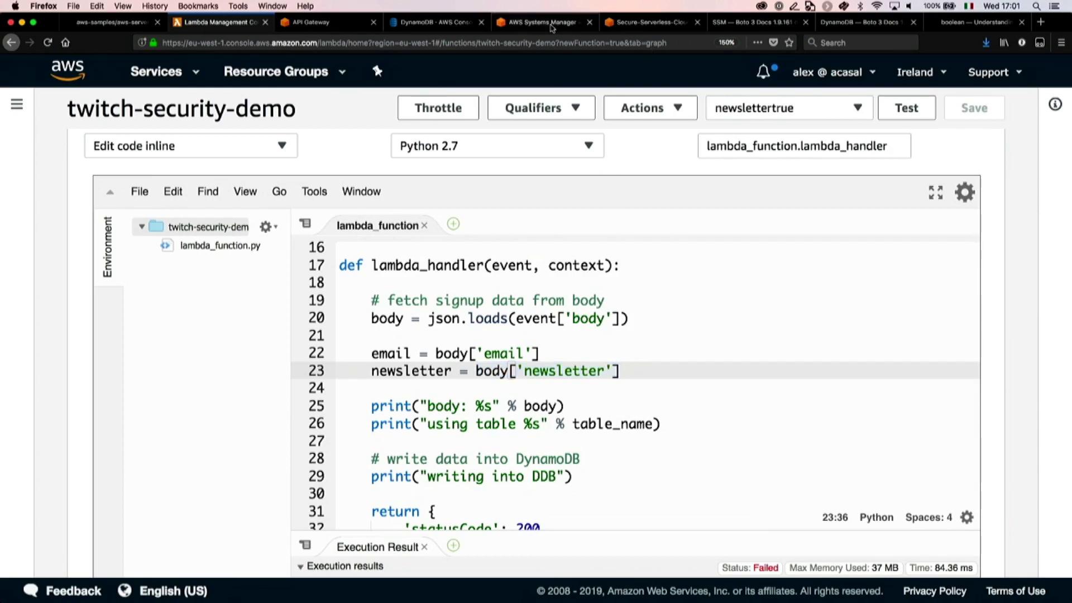
Step: Revisit the API Gateway method test and the Lambda code, glance at the signup request in Postman, and return to the Lambda function
left_click(327, 24)
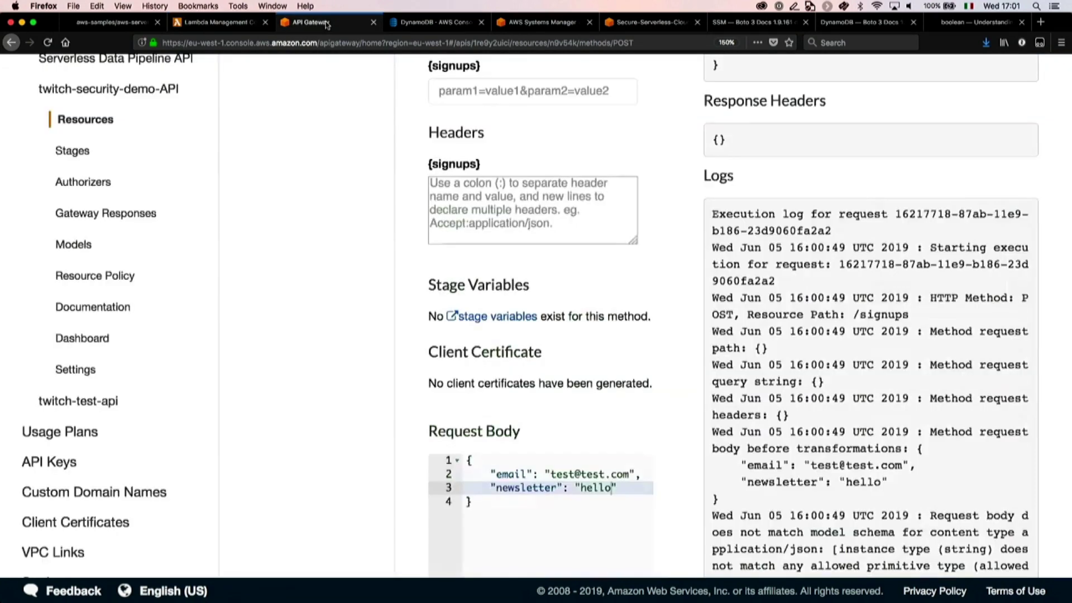
left_click(227, 24)
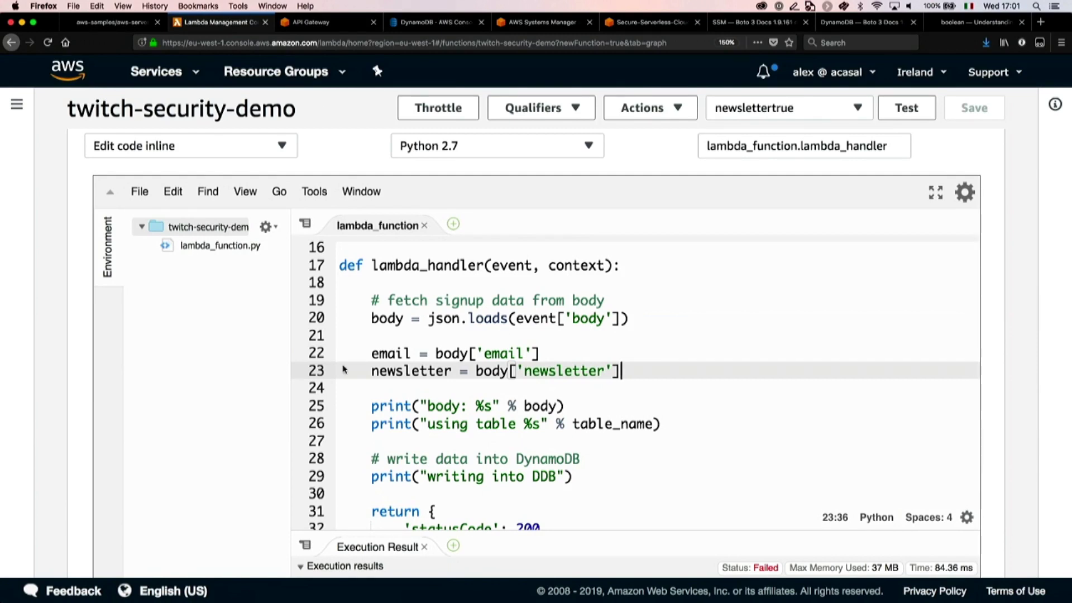
key("super+Tab")
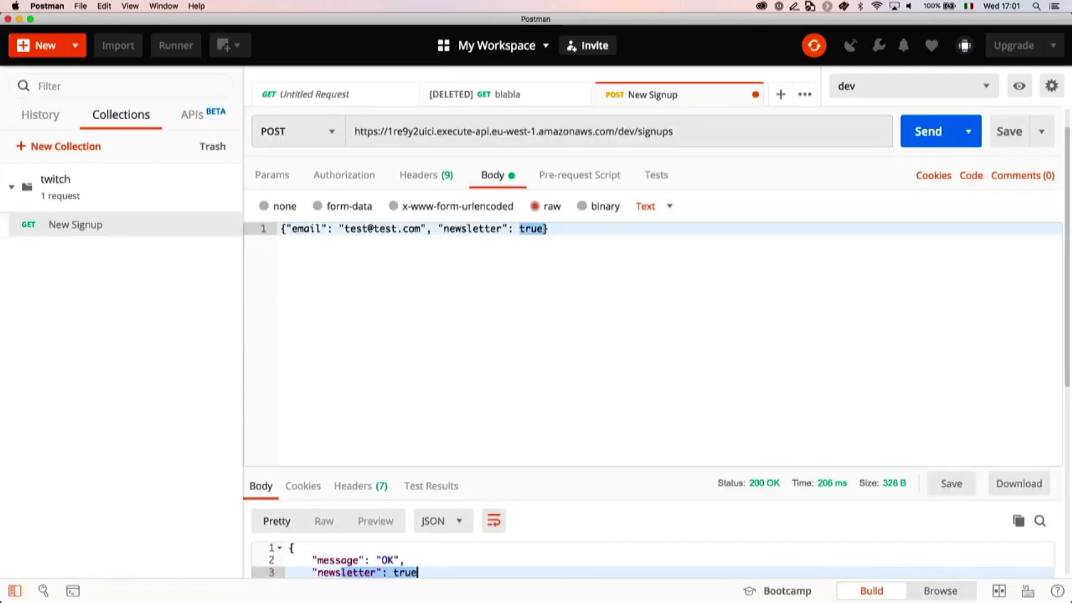
key("super+Tab")
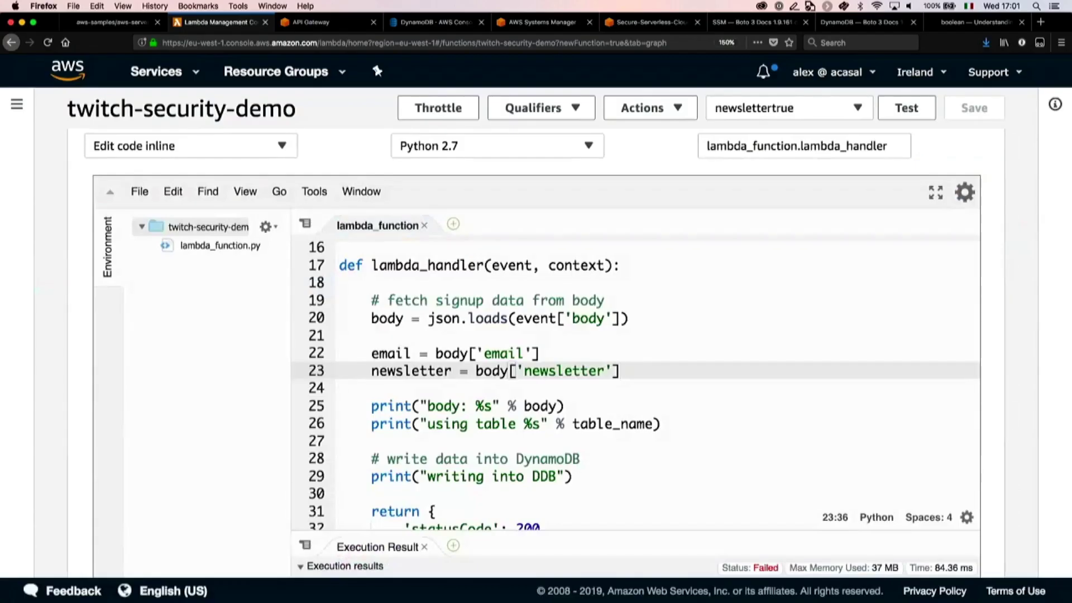
Step: Switch to API Gateway and deploy twitch-security-demo-API to the existing dev stage
key("ctrl+Tab")
scroll(369, 151, "up", 10)
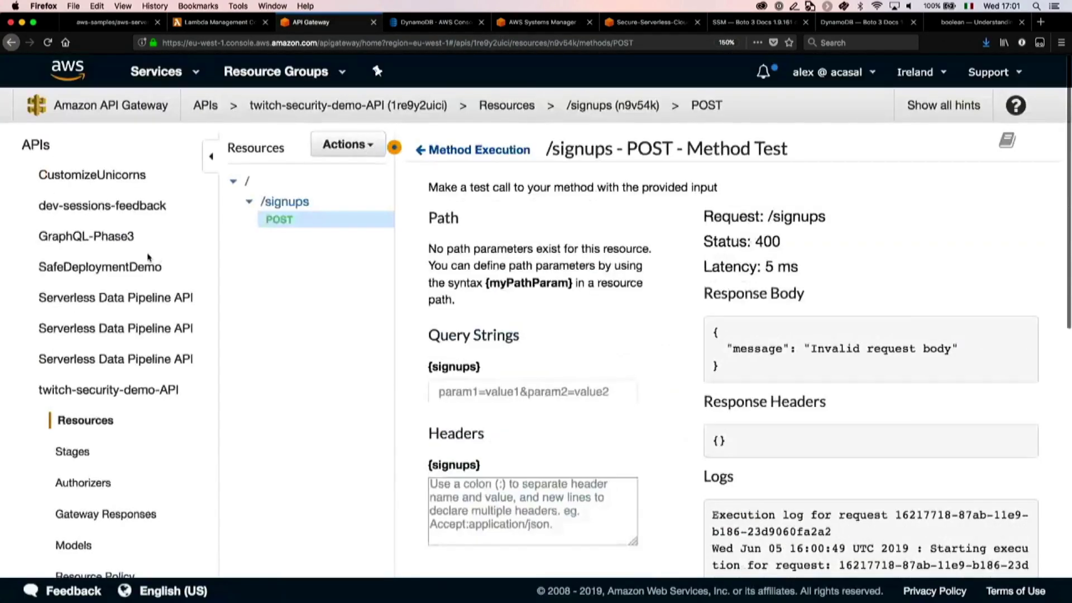
left_click(95, 419)
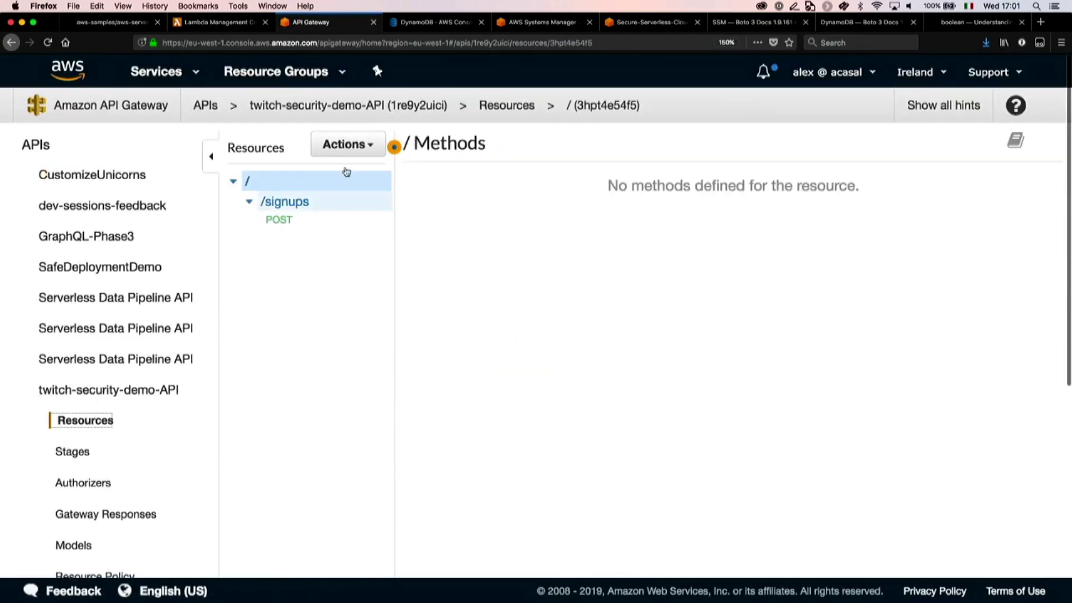
left_click(347, 144)
left_click(358, 310)
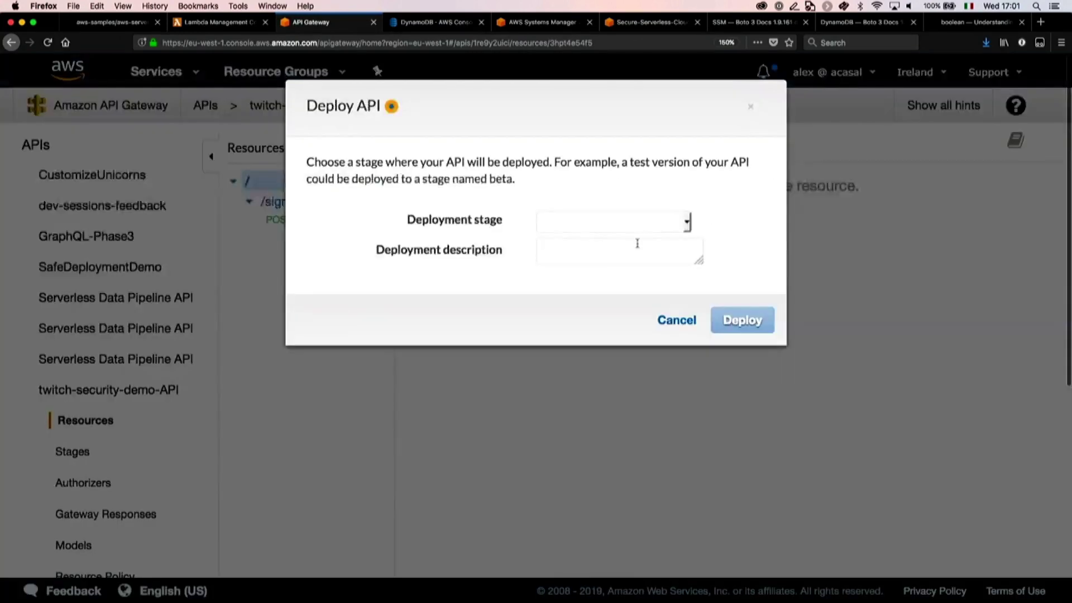
left_click(650, 222)
left_click(626, 245)
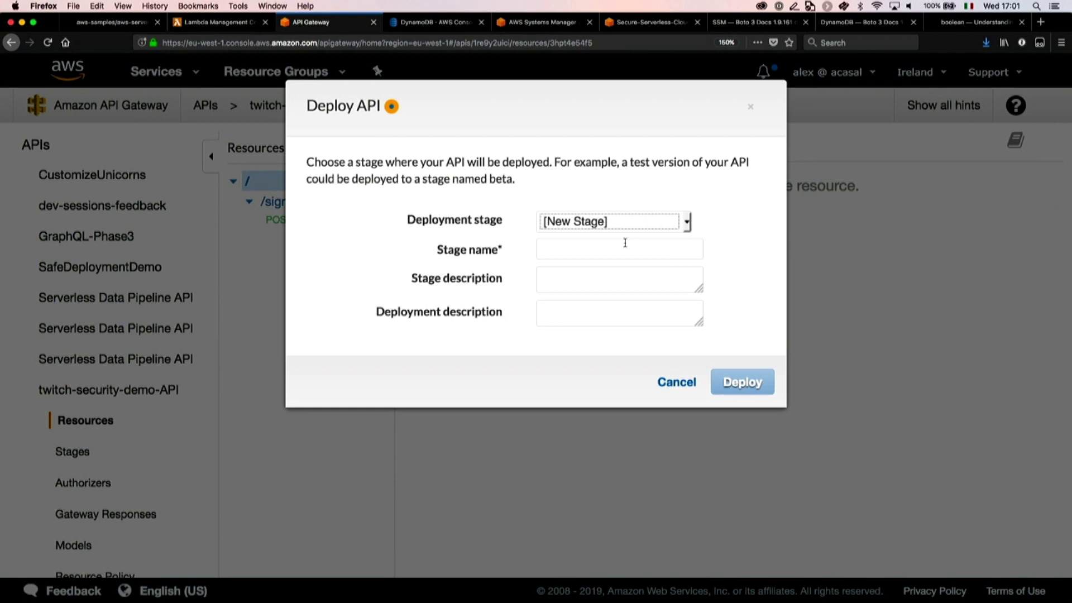
left_click(649, 228)
left_click(629, 209)
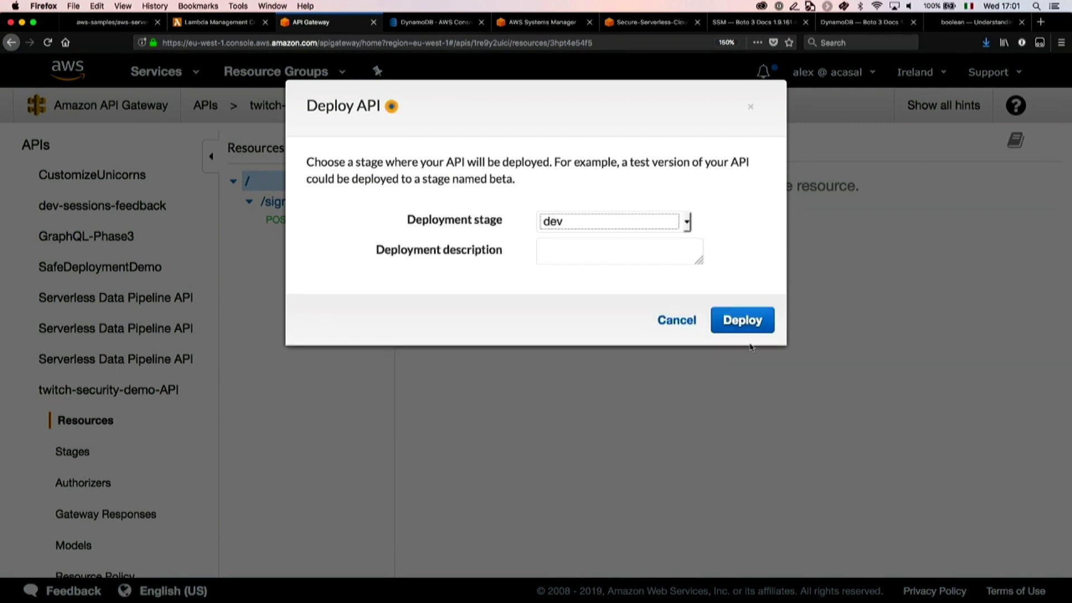
left_click(748, 325)
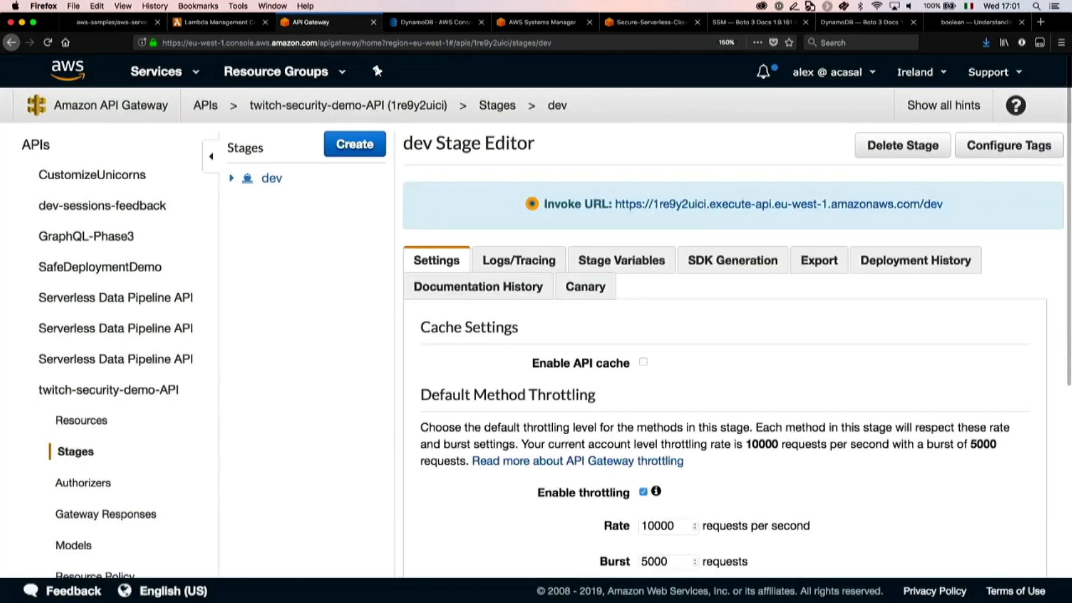
Step: Switch to Postman, send the signup request, and resend it with the newsletter value changed to "hello"
key("super+Tab")
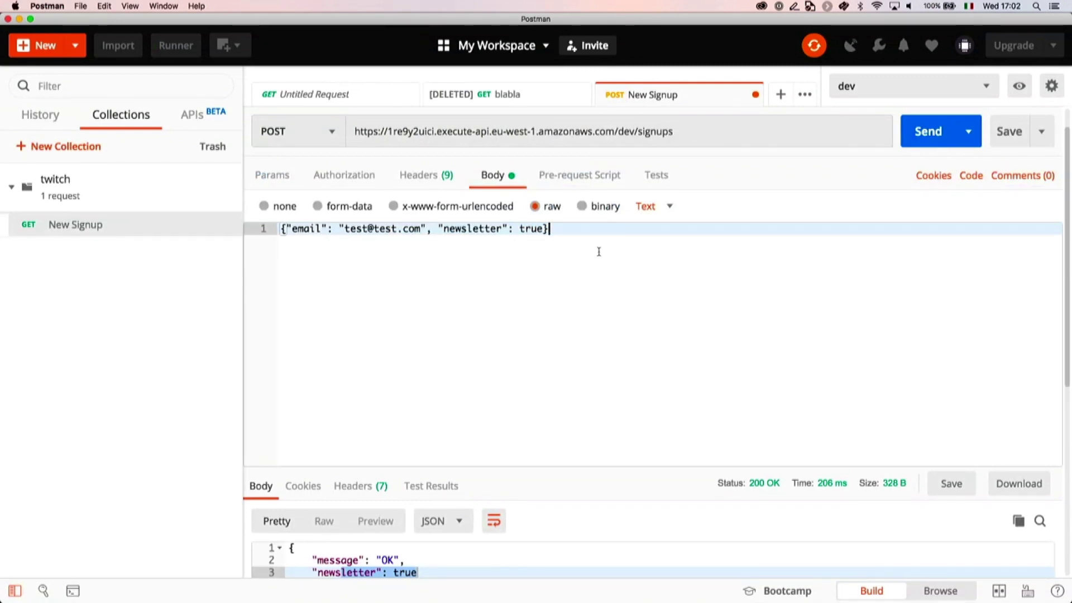
left_click(930, 135)
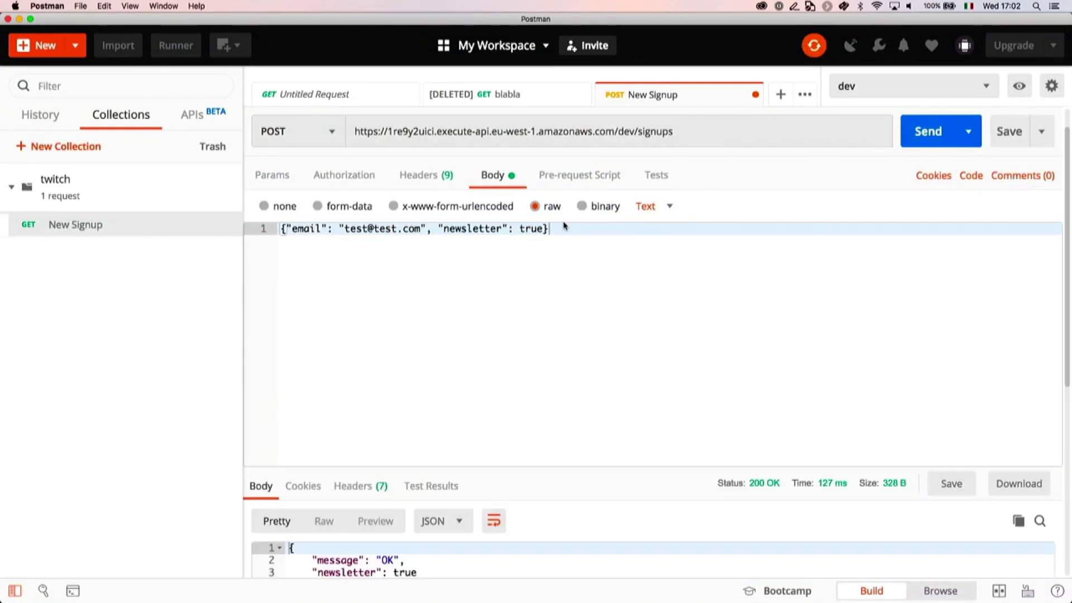
double_click(532, 228)
type("\"hello\"")
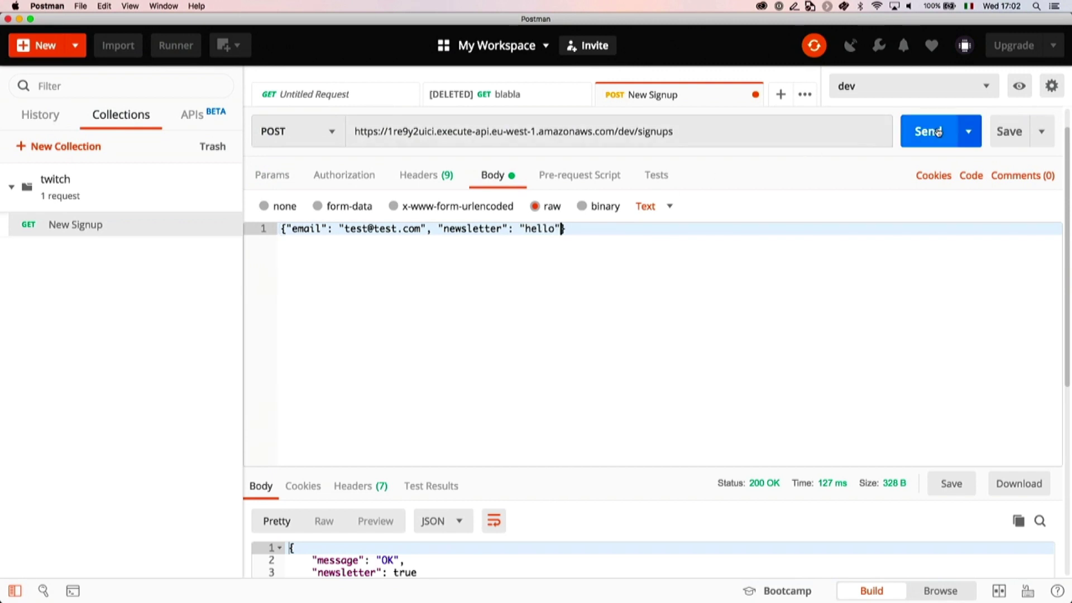
left_click(940, 131)
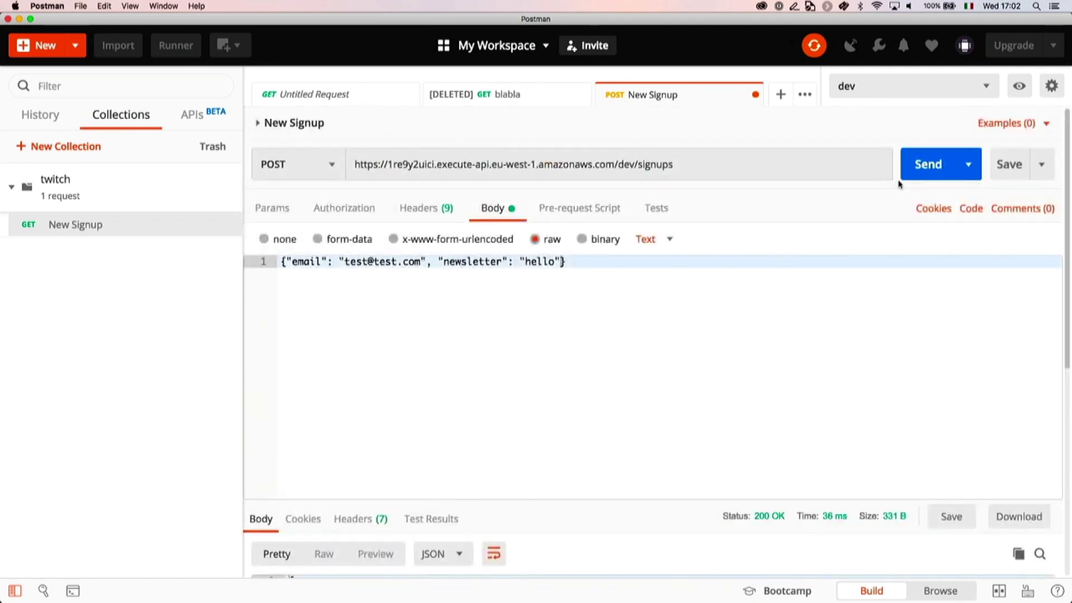
left_click(917, 175)
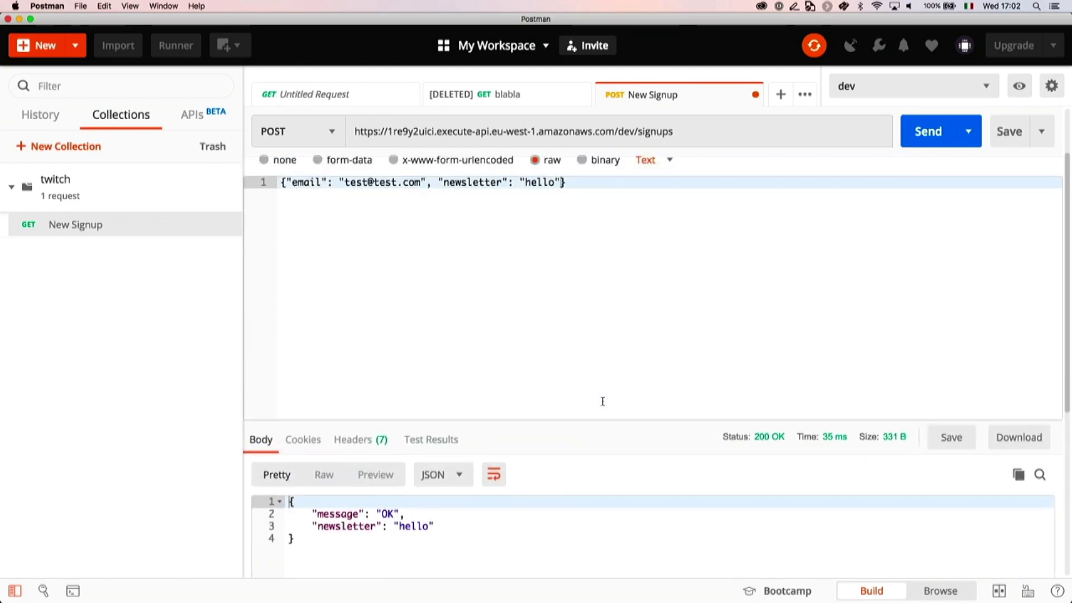
Step: Return to API Gateway and check the request validator and request body model of the /signups POST method request
key("super+Tab")
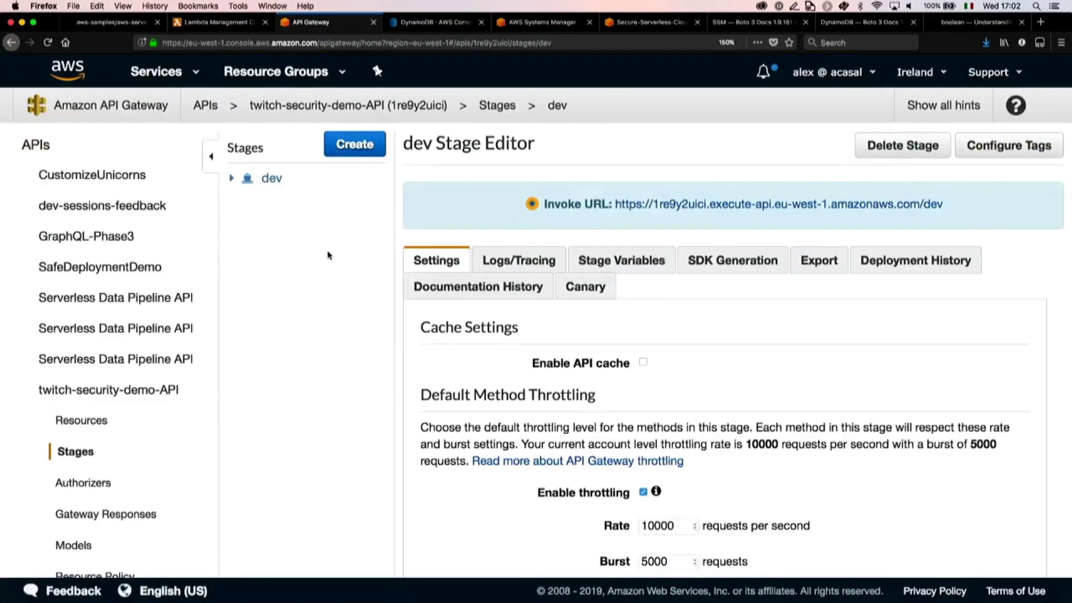
left_click(88, 423)
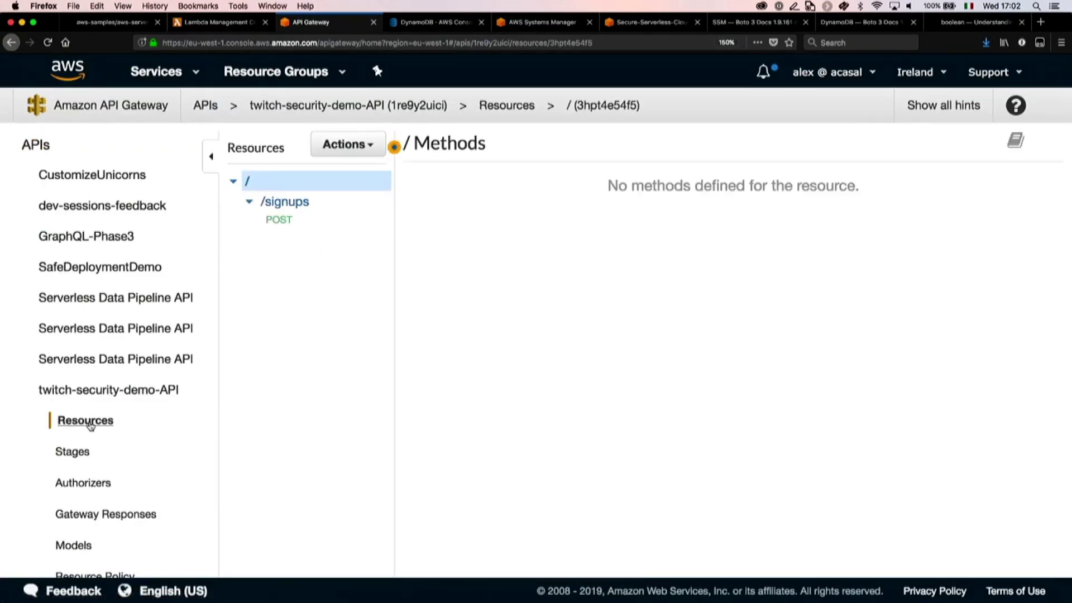
left_click(297, 219)
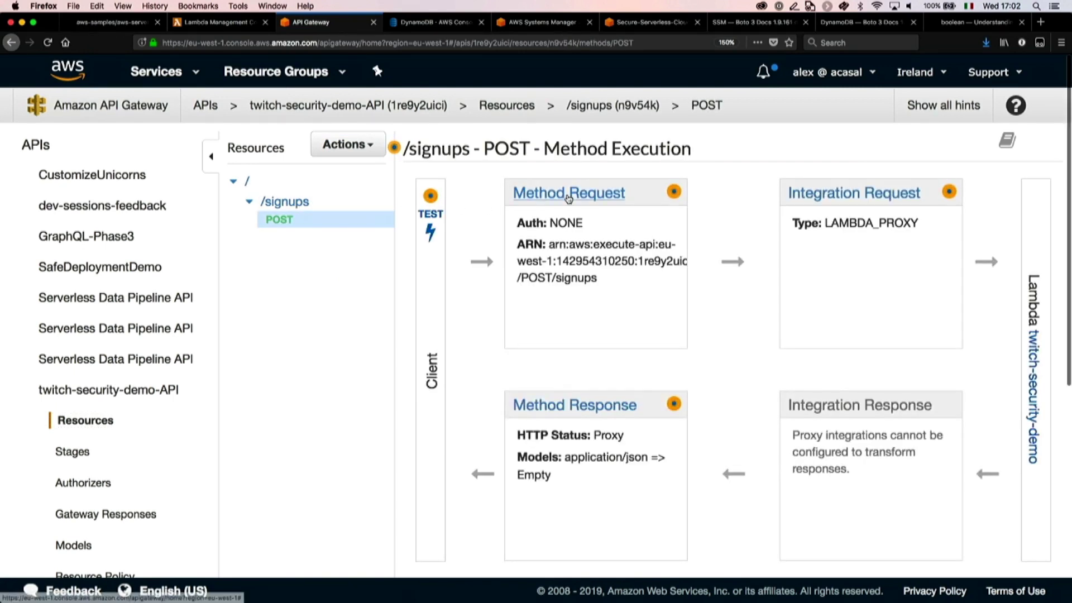
left_click(569, 195)
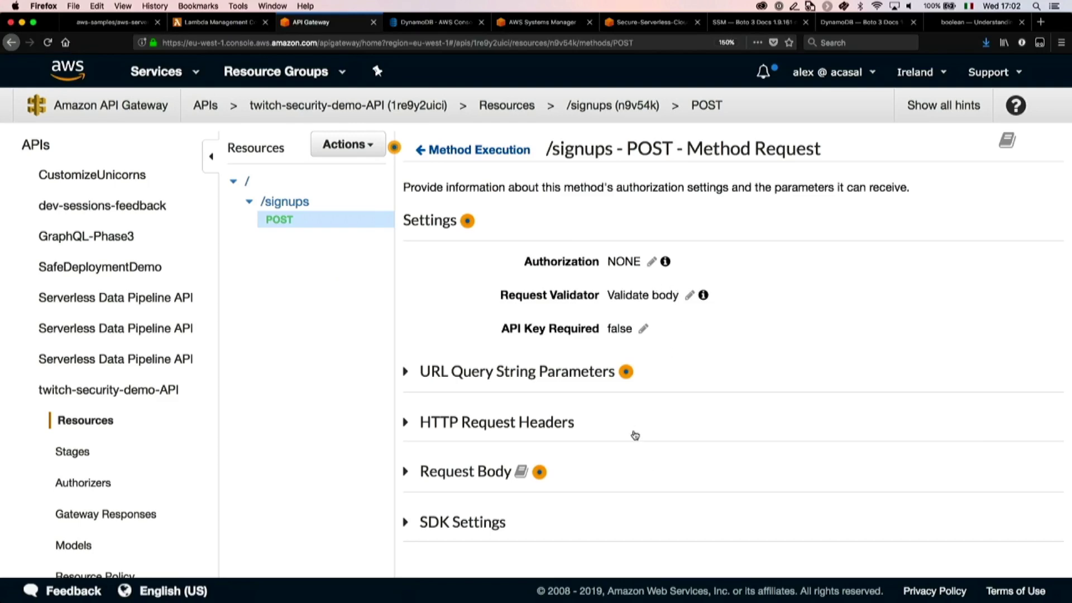
left_click(451, 473)
scroll(450, 475, "down", 5)
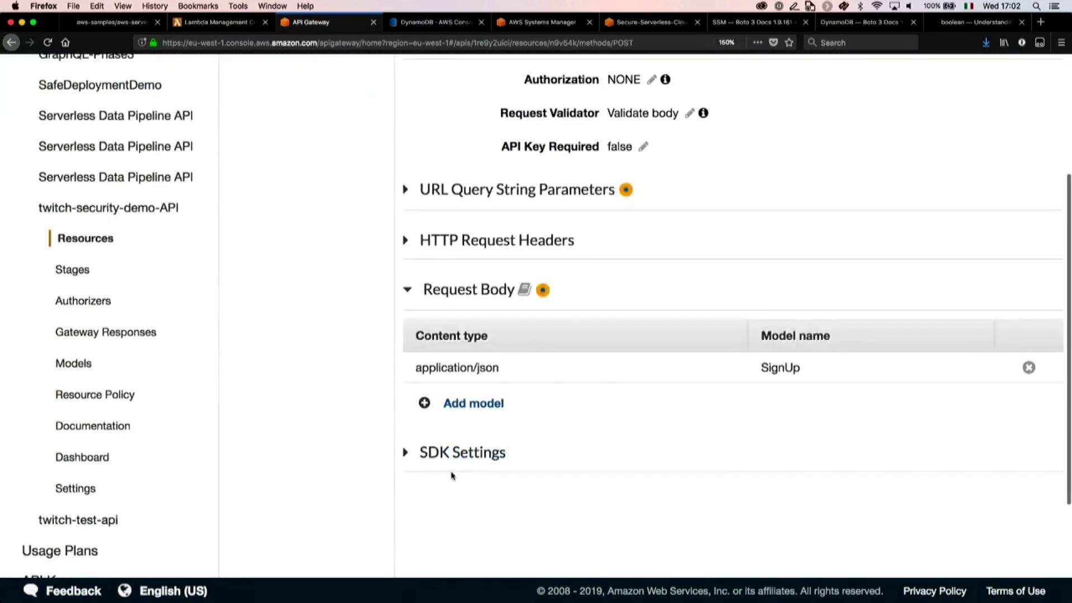
scroll(451, 476, "up", 5)
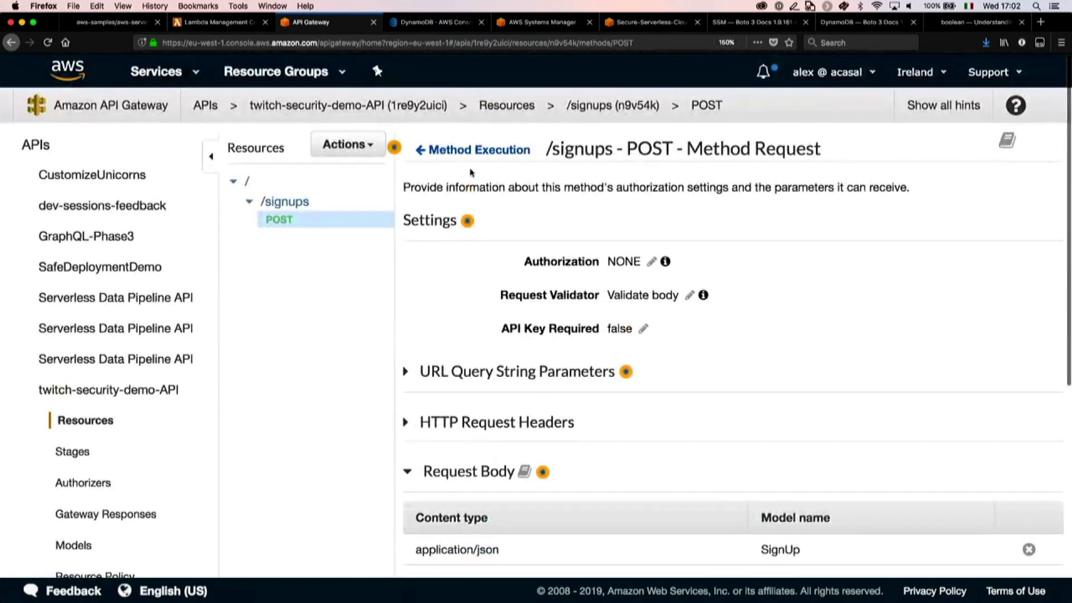
Step: Run a method test of the /signups POST method with {} as the request body and review the response and log
left_click(478, 150)
left_click(430, 220)
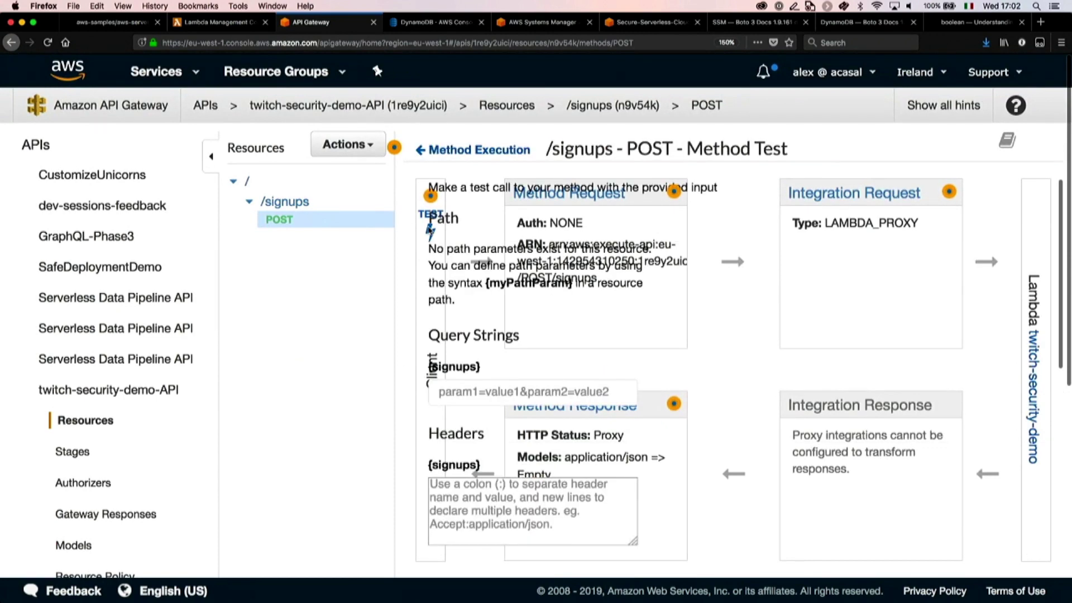
scroll(589, 399, "down", 7)
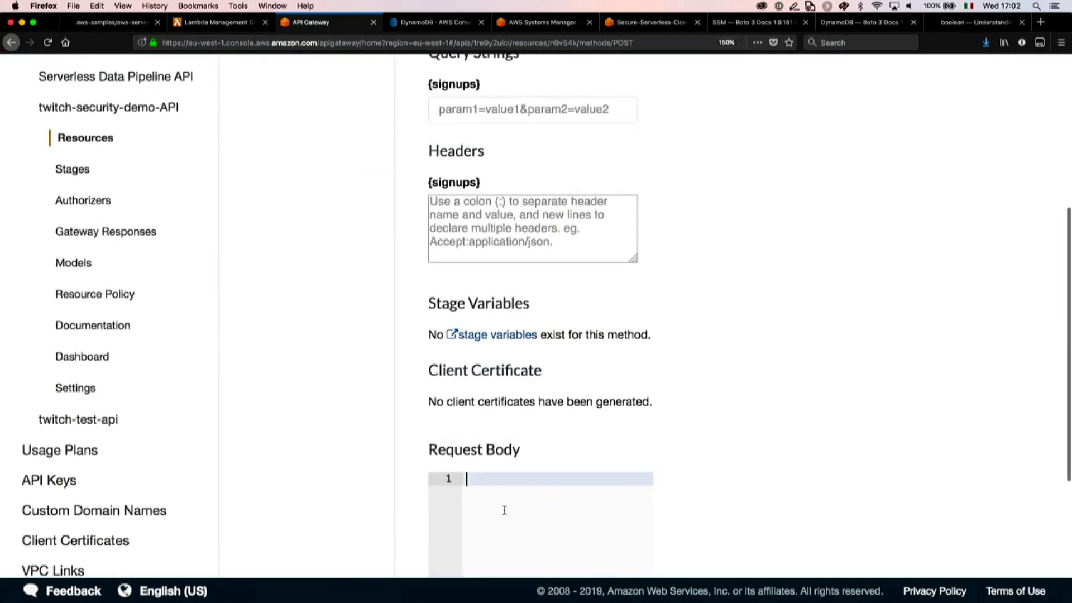
type("{}")
scroll(694, 486, "down", 4)
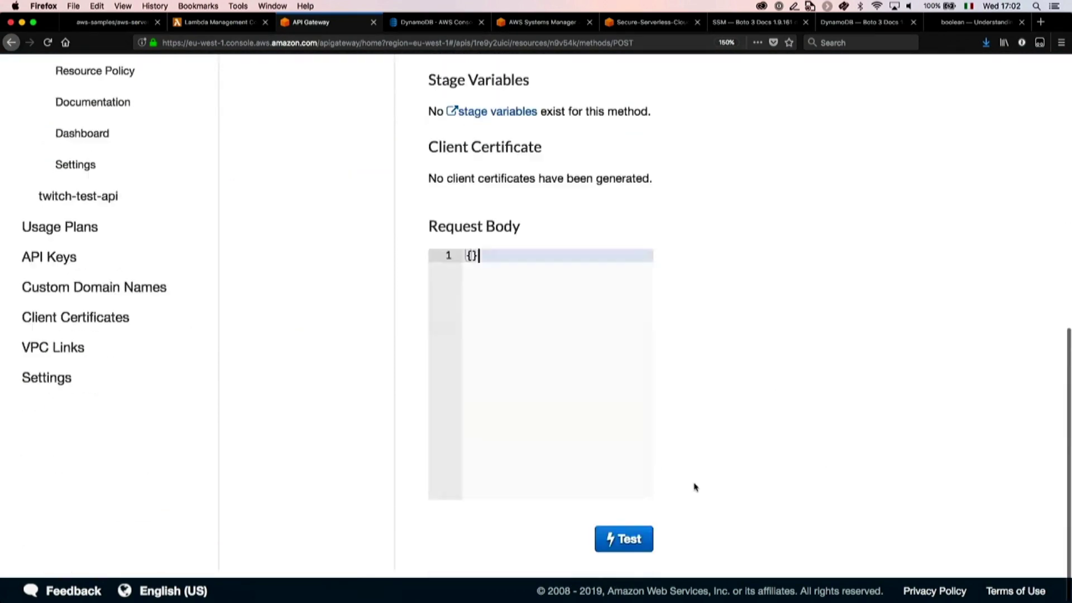
left_click(629, 539)
scroll(702, 222, "up", 1)
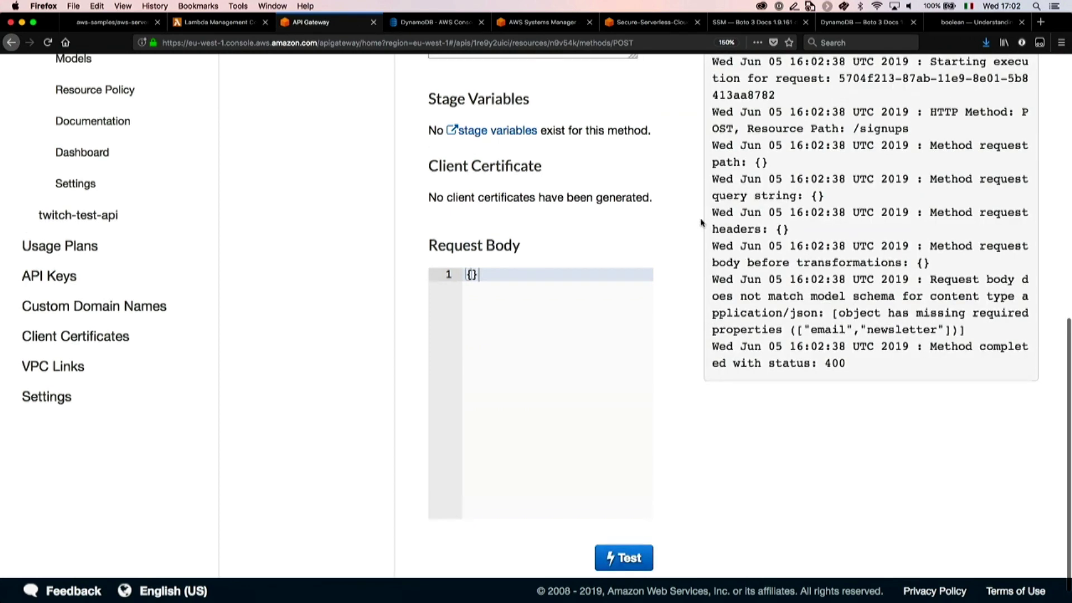
scroll(702, 223, "up", 9)
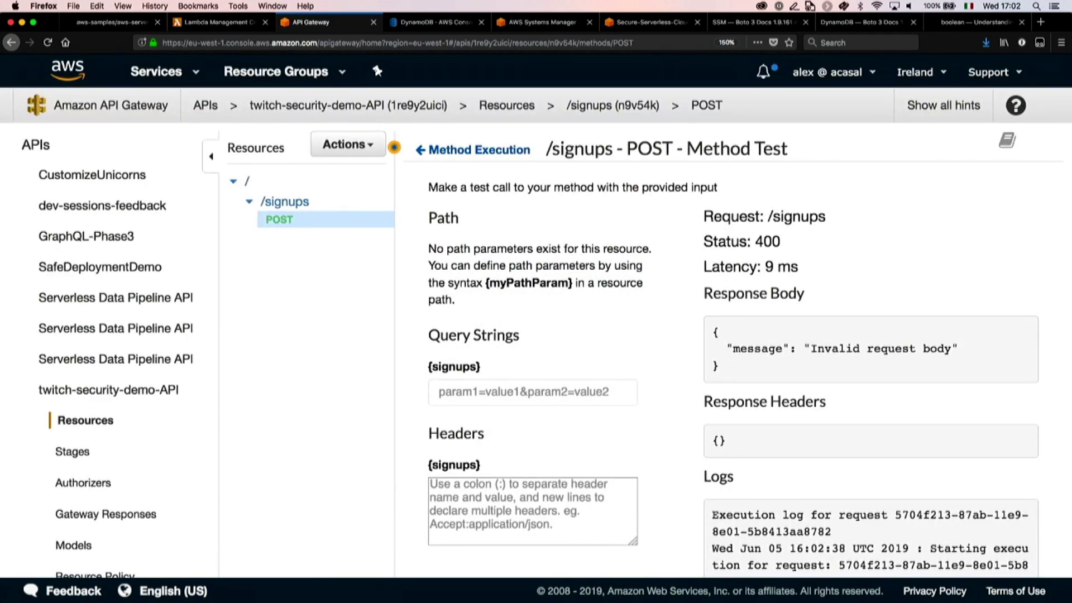
Step: Switch to Postman and replace the whole body of the signup request with {}
key("super+Tab")
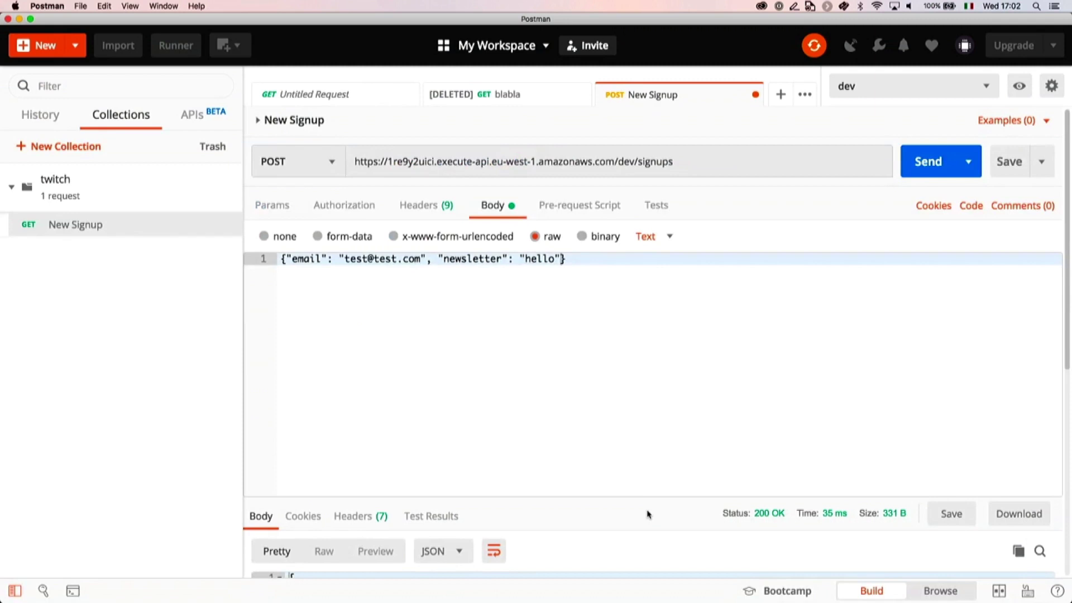
left_click(574, 320)
key("super+a")
type("{}")
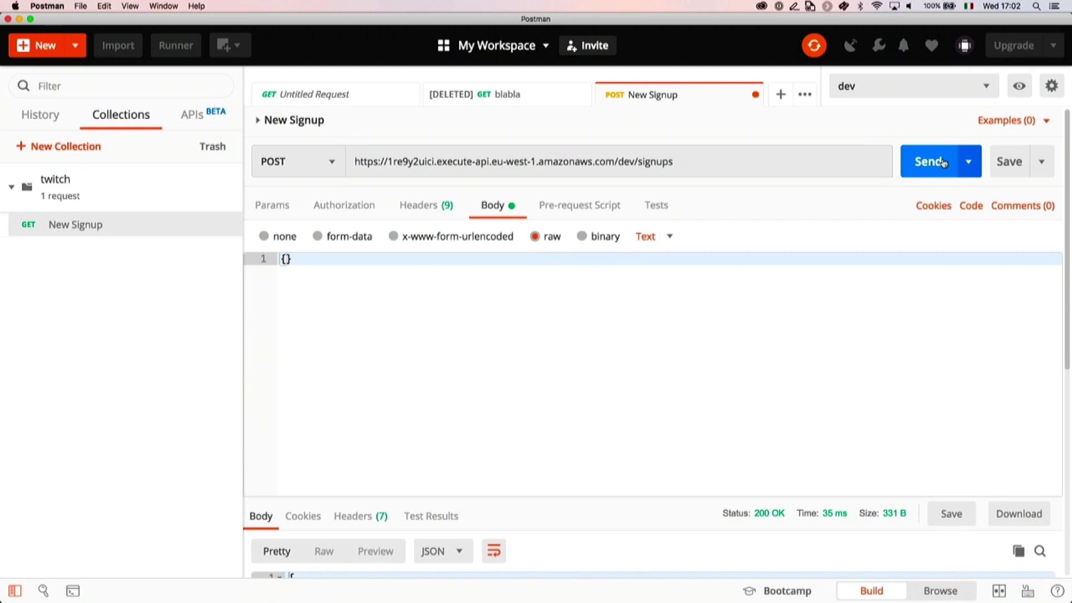
Step: Add a Content-Type header with the value application/json to the signup request and send it
left_click(433, 208)
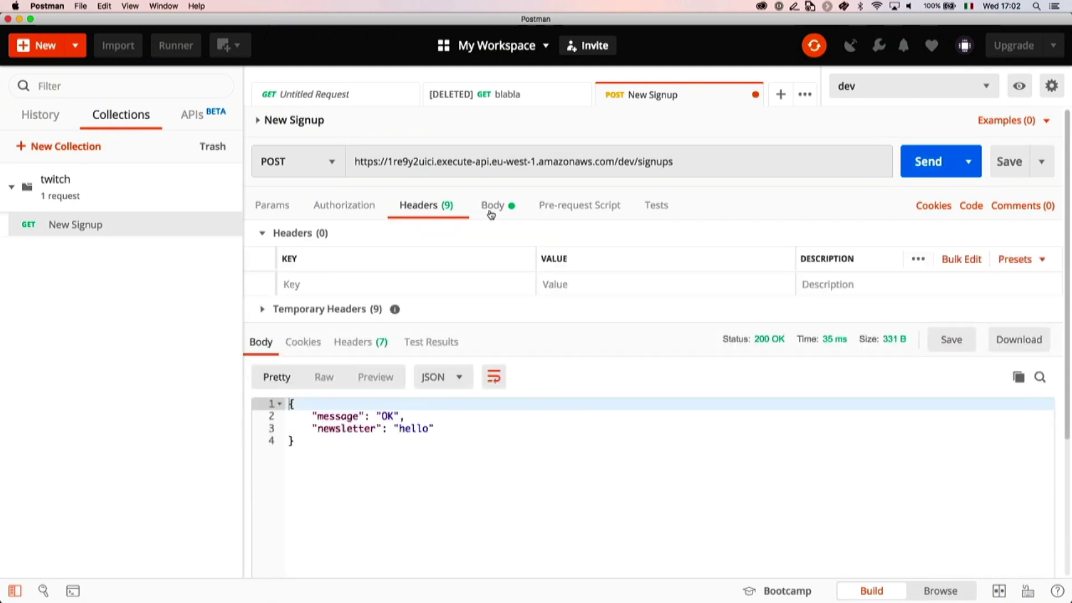
left_click(400, 286)
type("Content-type")
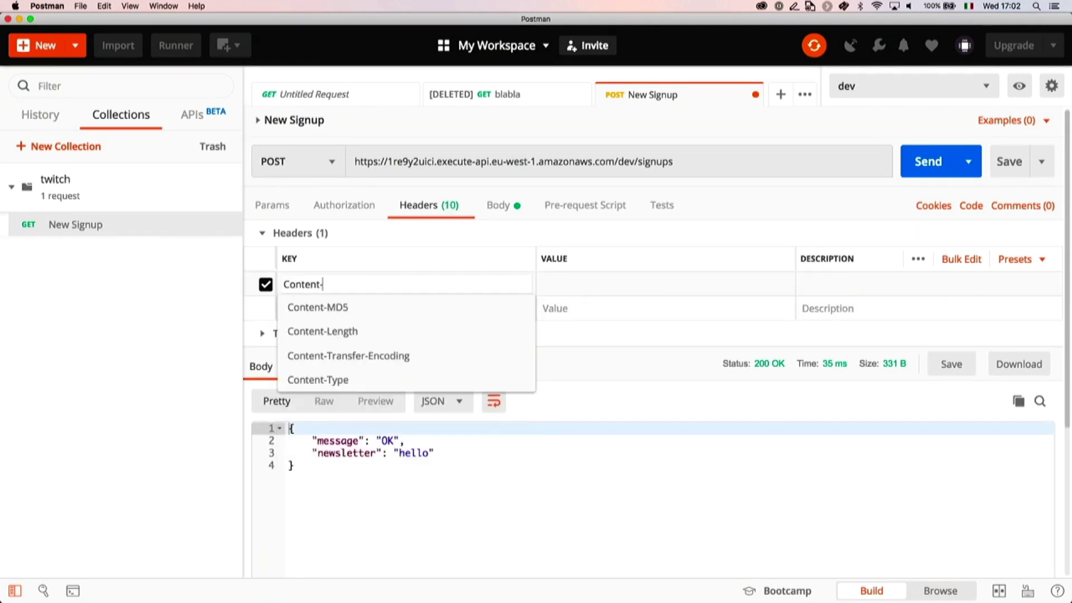
left_click(397, 306)
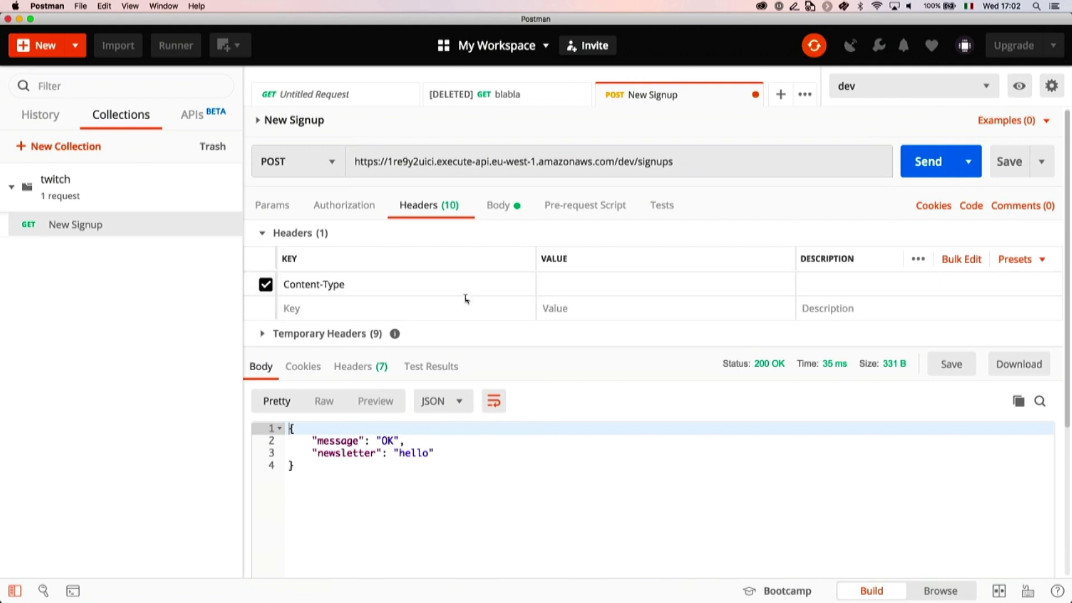
left_click(548, 283)
type("json")
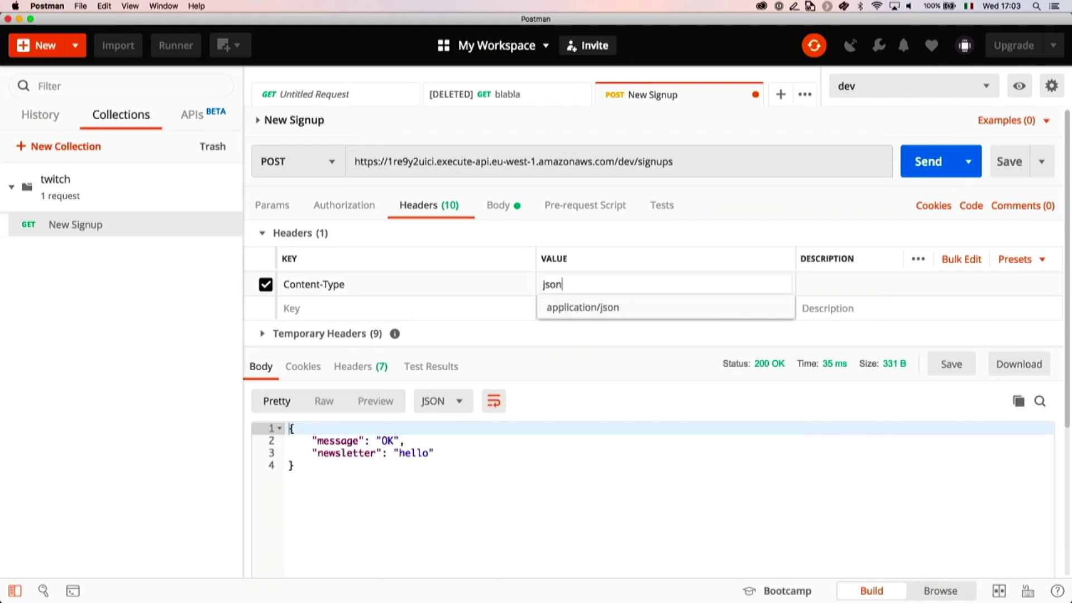
key("BackSpace")
key("BackSpace")
key("BackSpace")
key("BackSpace")
type("applica")
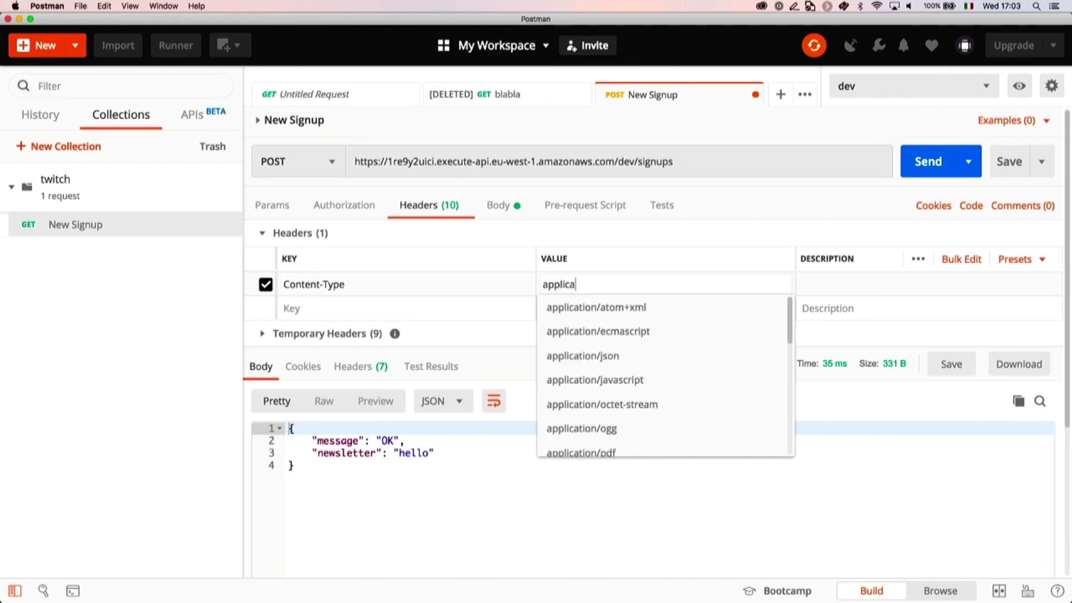
type("tion/j")
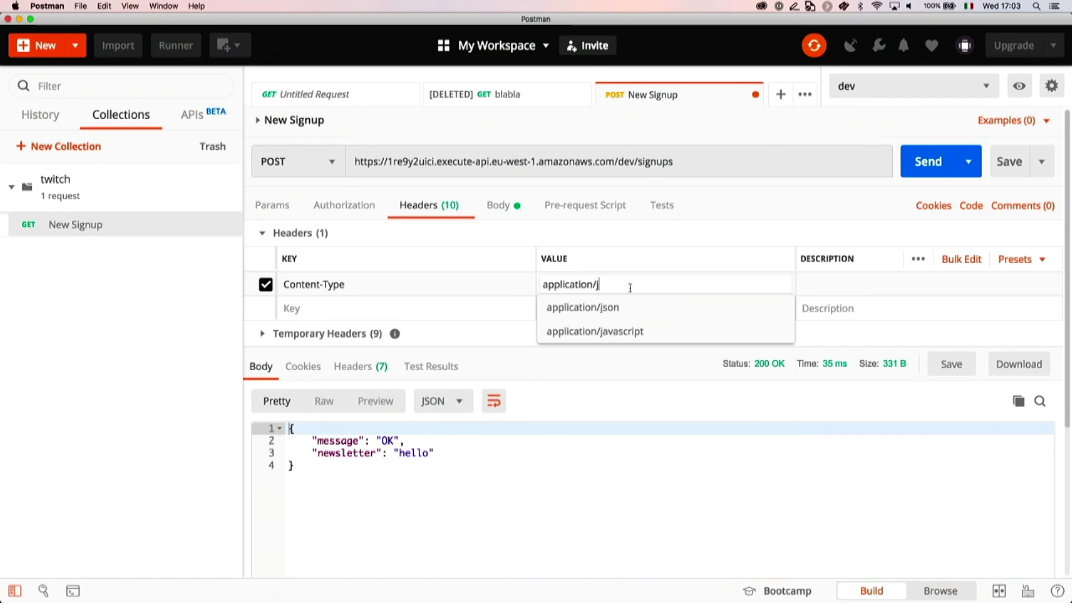
left_click(618, 310)
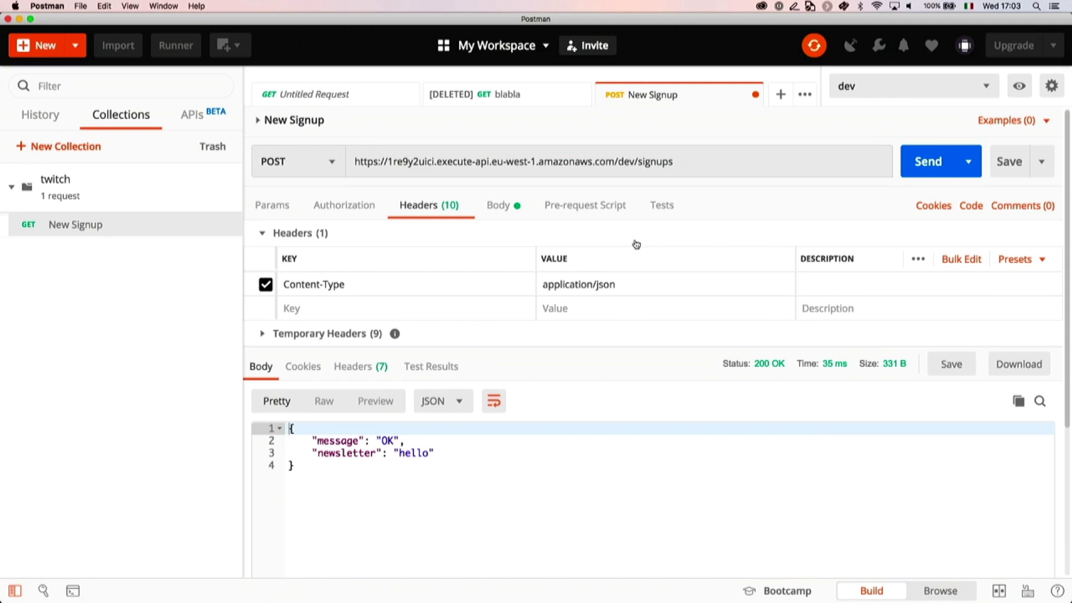
left_click(914, 162)
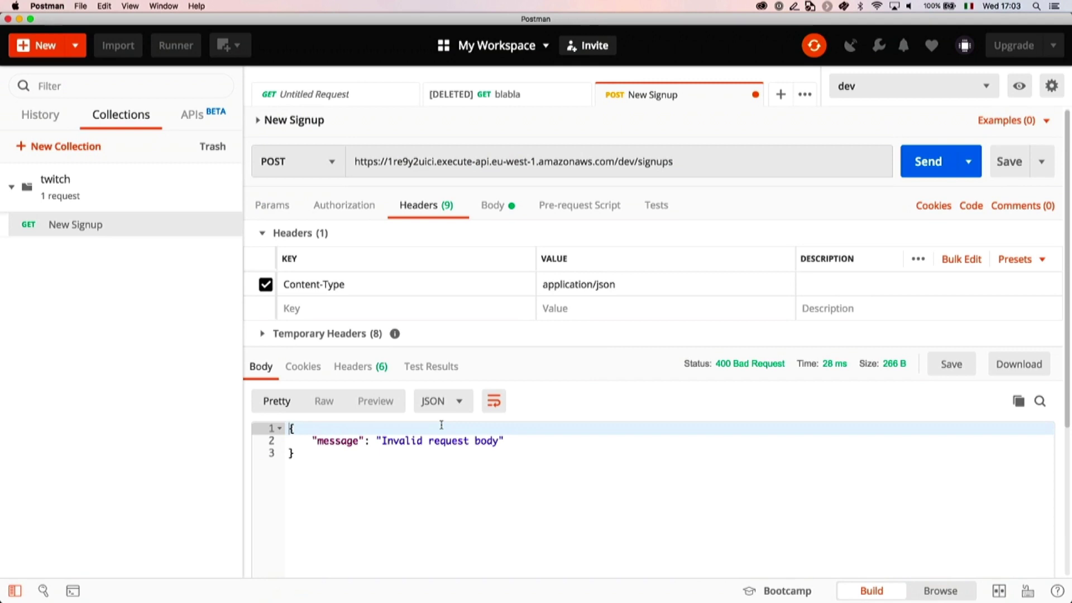
Step: Replace the {} body with the copied JSON containing the test email and "newsletter": "hello", and send the request
left_click(500, 210)
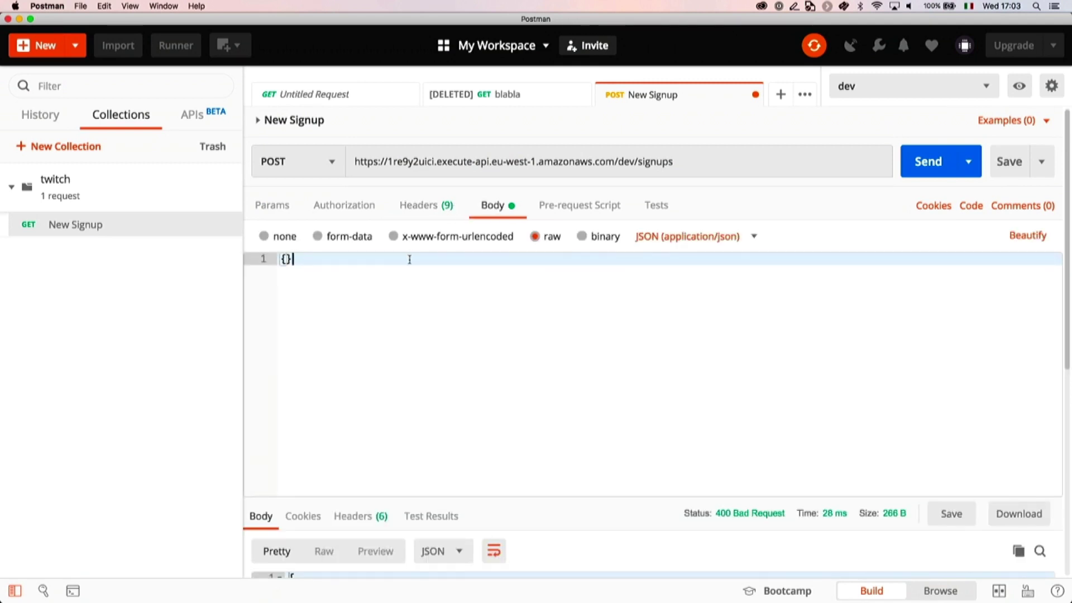
key("super+a")
key("super+v")
key("super+a")
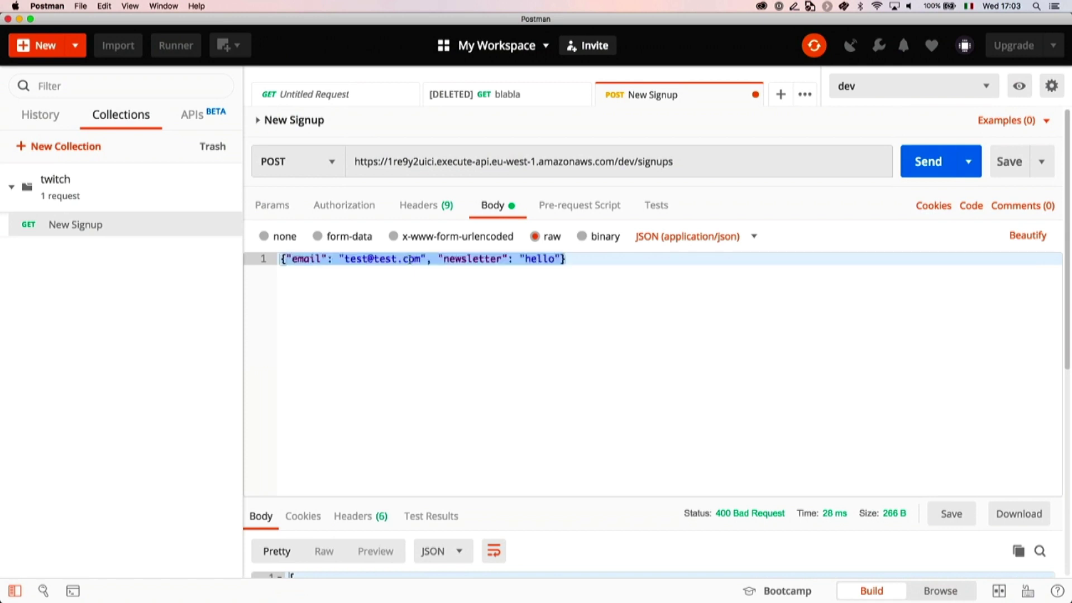
left_click(904, 172)
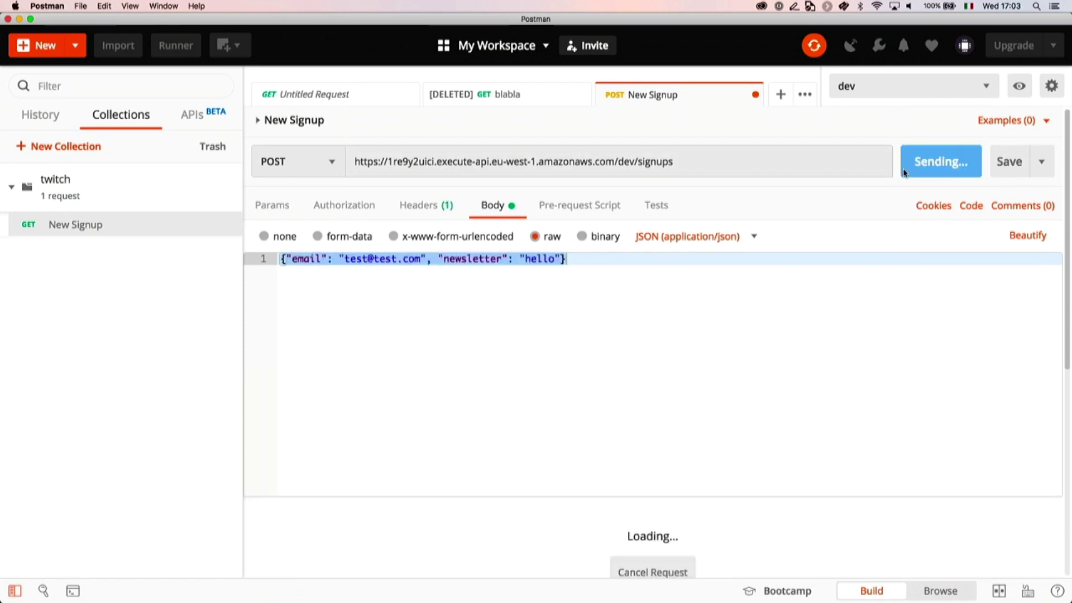
Step: Review the response to the signup request and inspect the headers set on the request
left_click(710, 292)
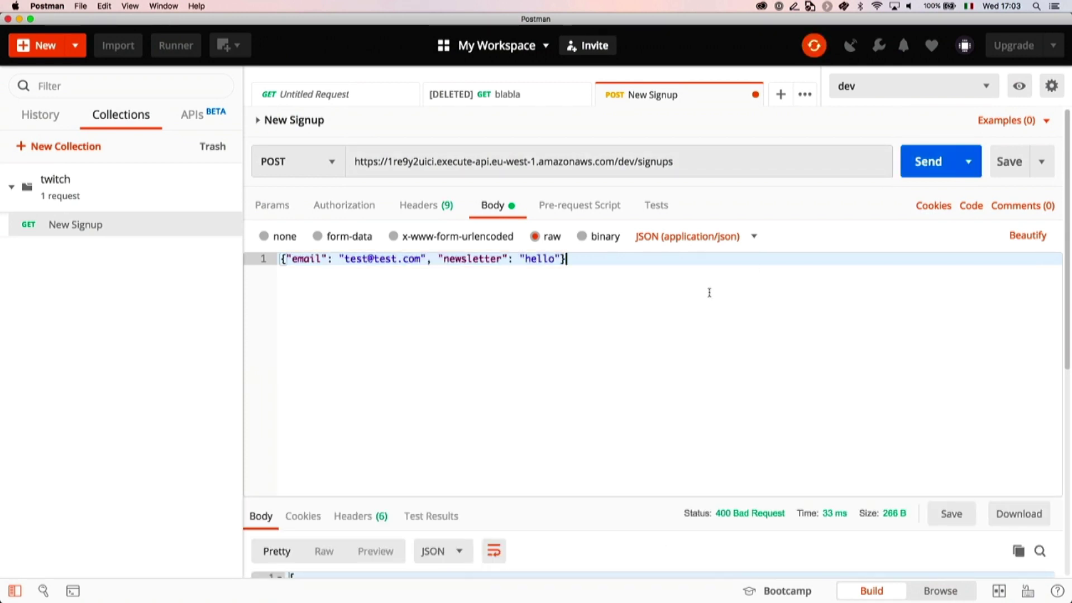
scroll(709, 292, "down", 2)
scroll(533, 289, "up", 2)
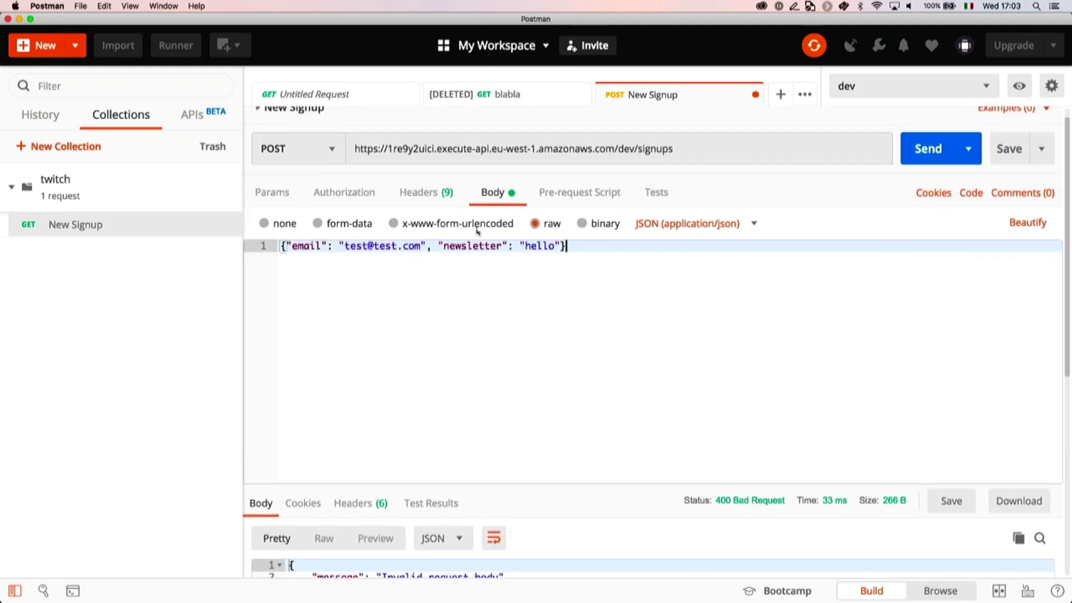
left_click(407, 193)
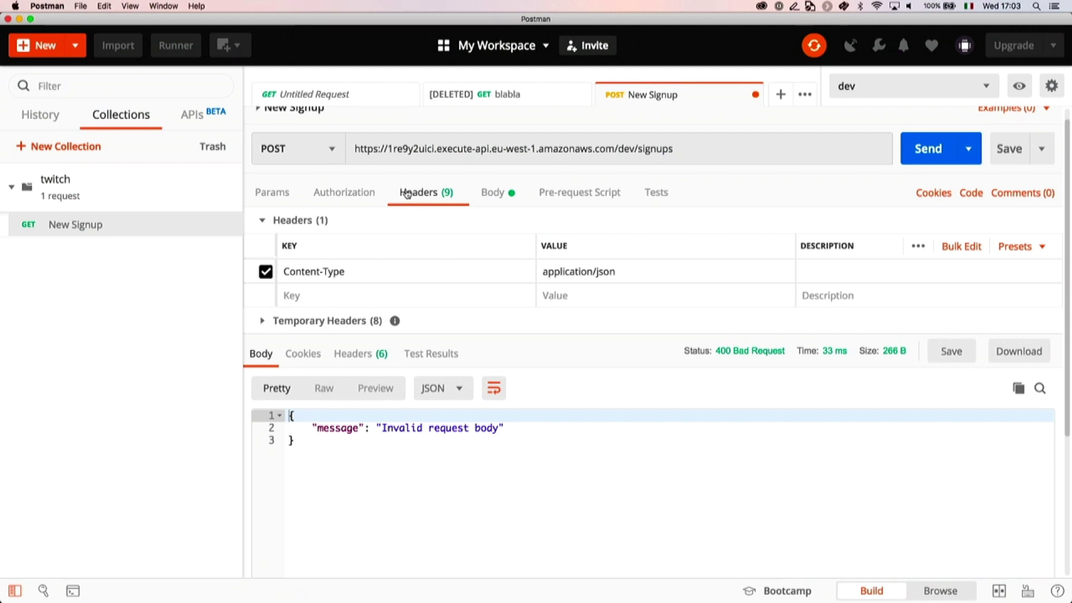
Step: Switch to Firefox and open the aws-serverless-security-workshop GitHub page to view the module overview
key("super+Tab")
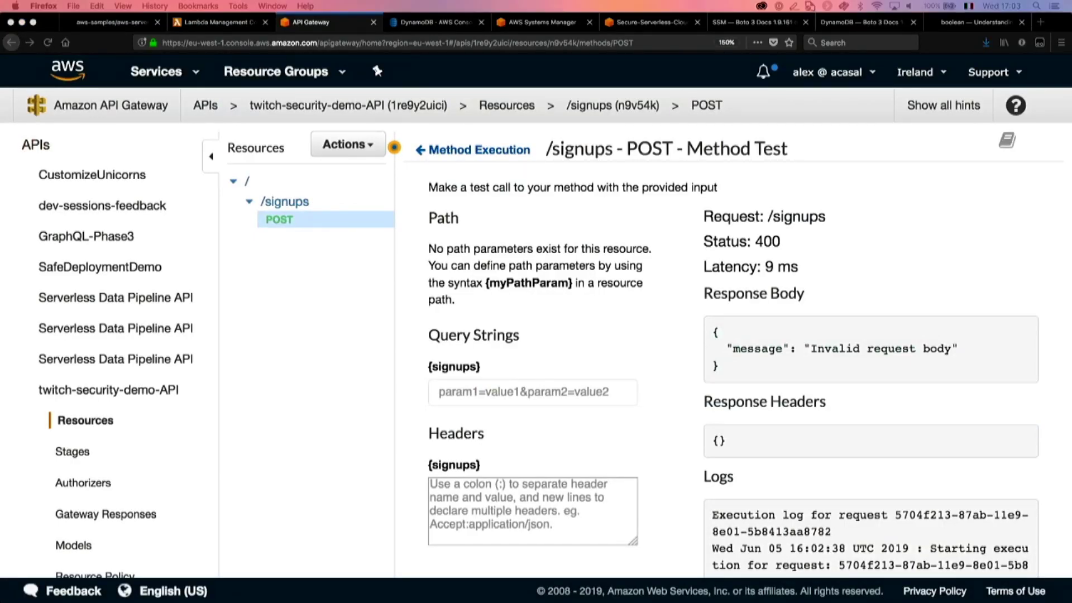
left_click(360, 342)
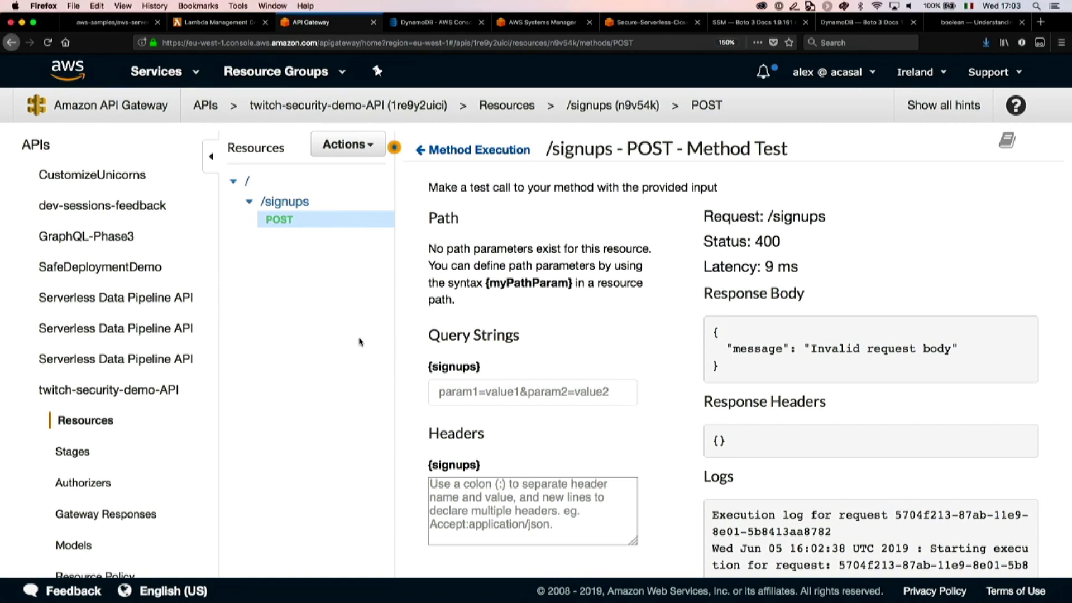
left_click(128, 25)
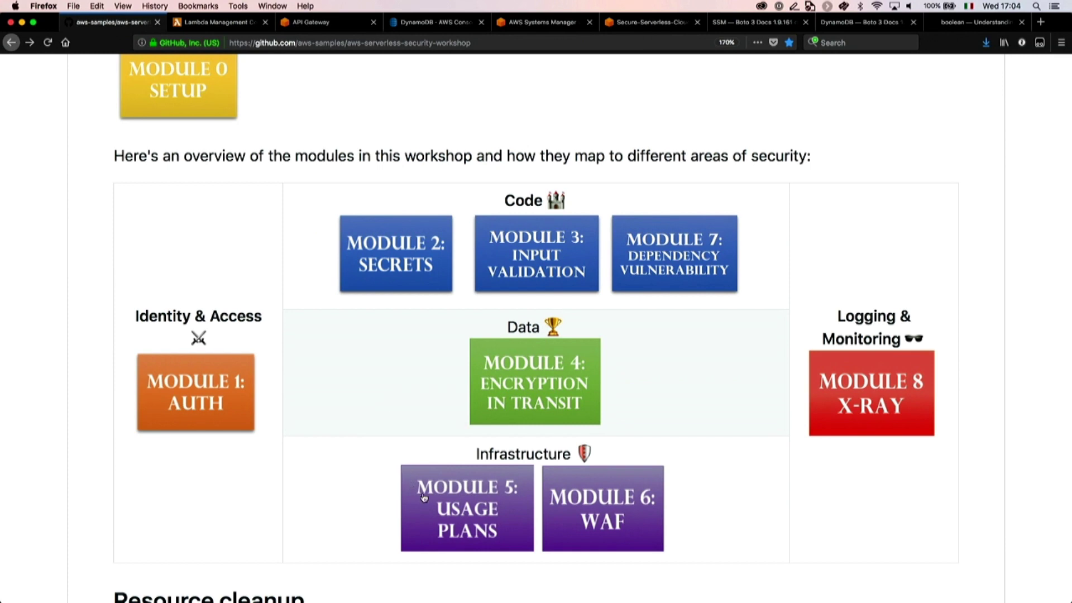
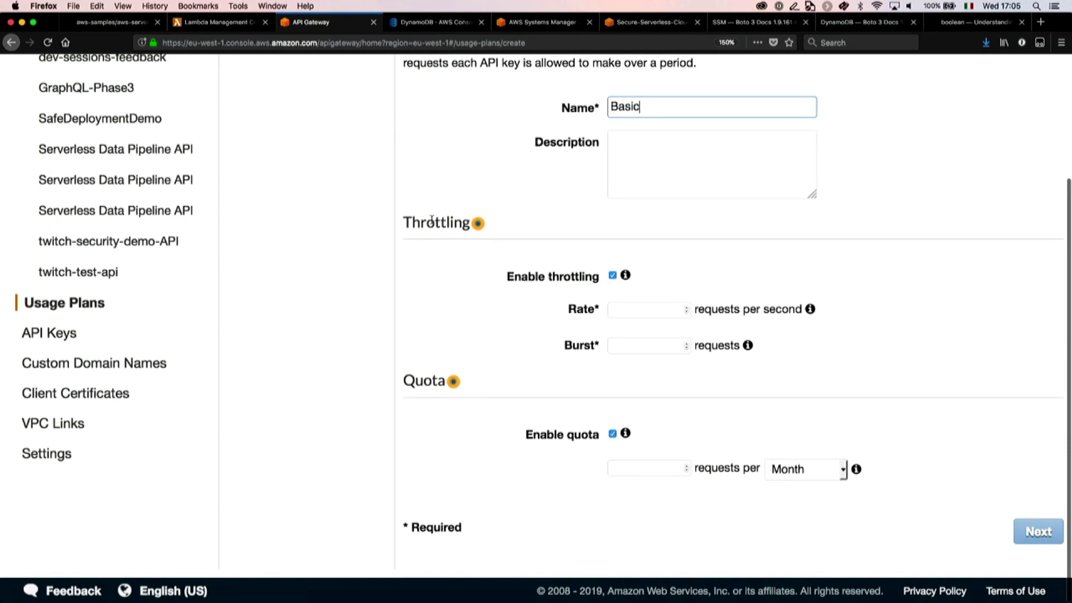
Step: Set the Basic usage plan's throttling to rate 1 and burst 1 with a quota of 100 requests per month, and continue
left_click(636, 311)
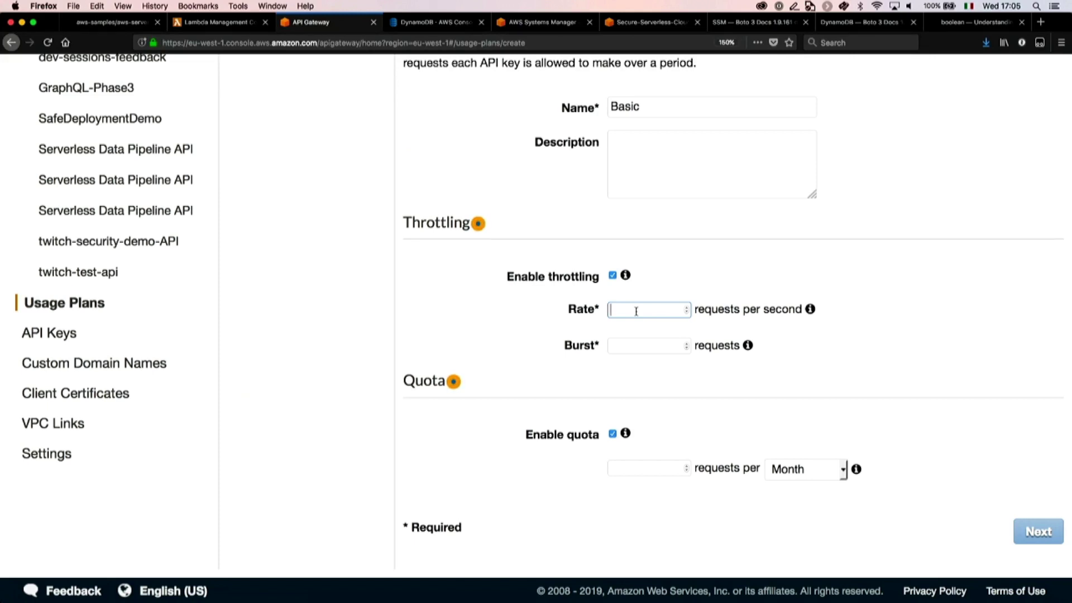
type("1")
left_click(631, 344)
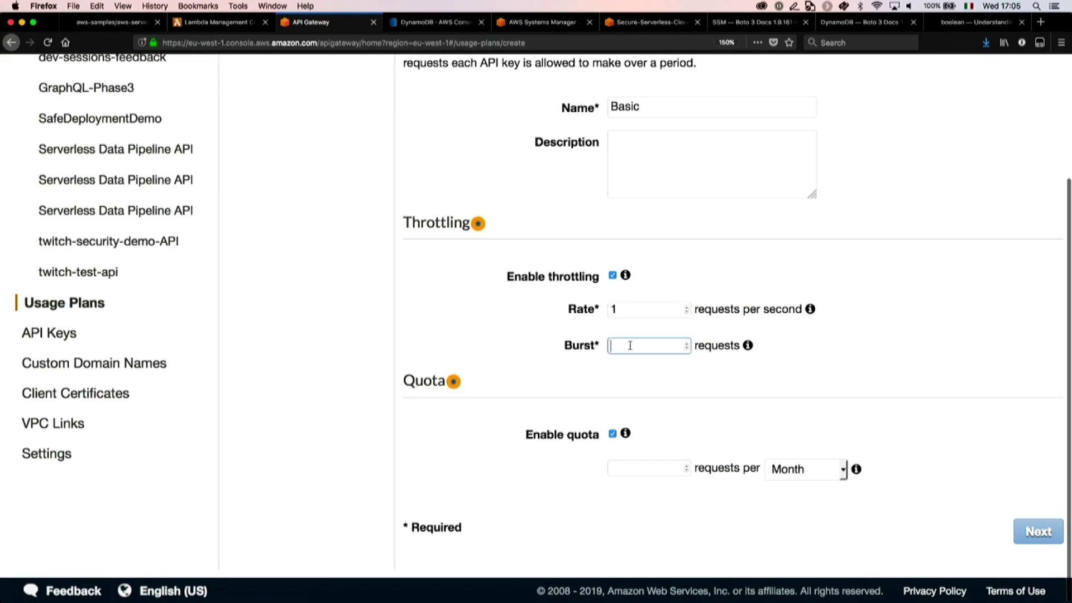
type("1")
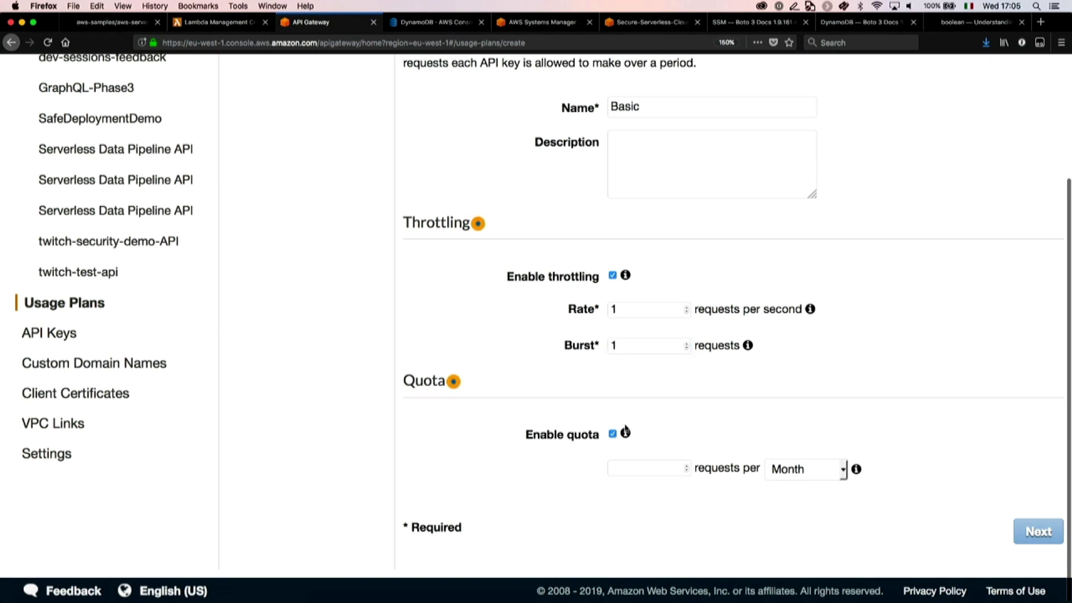
left_click(626, 469)
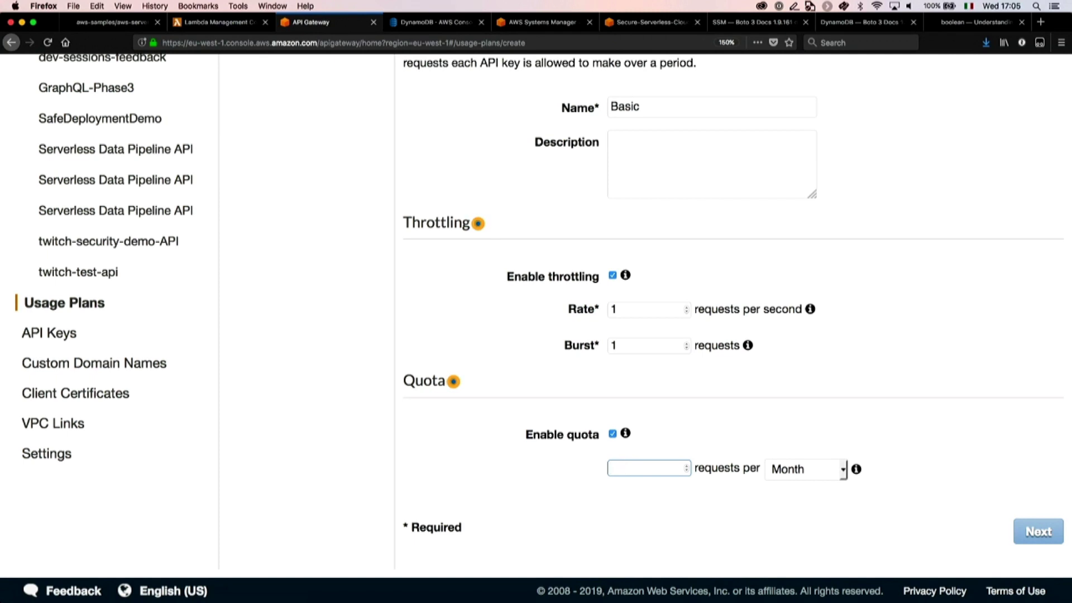
type("100")
left_click(609, 397)
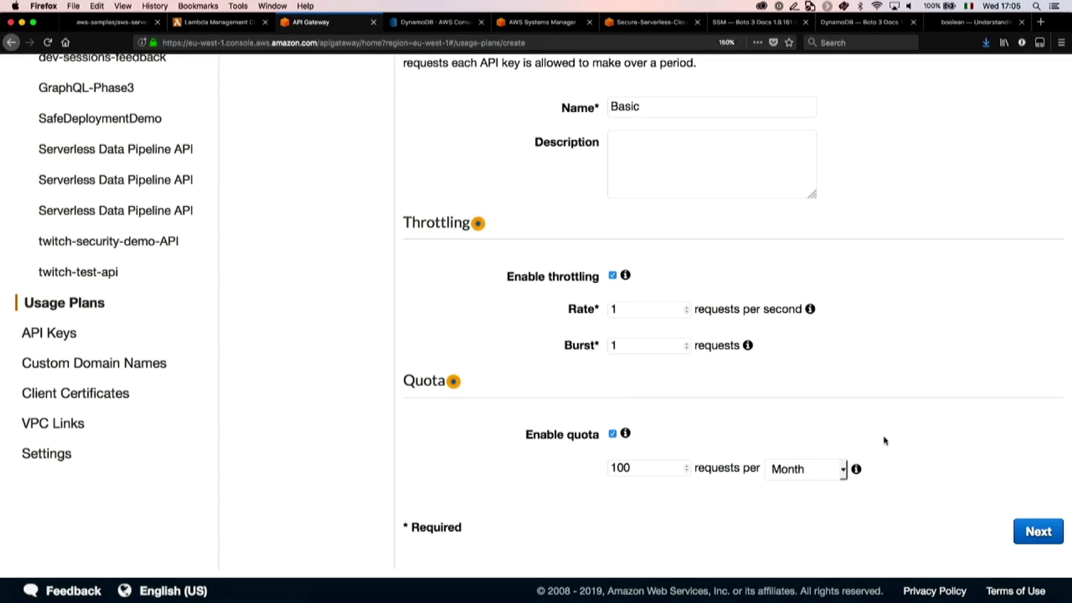
left_click(1039, 534)
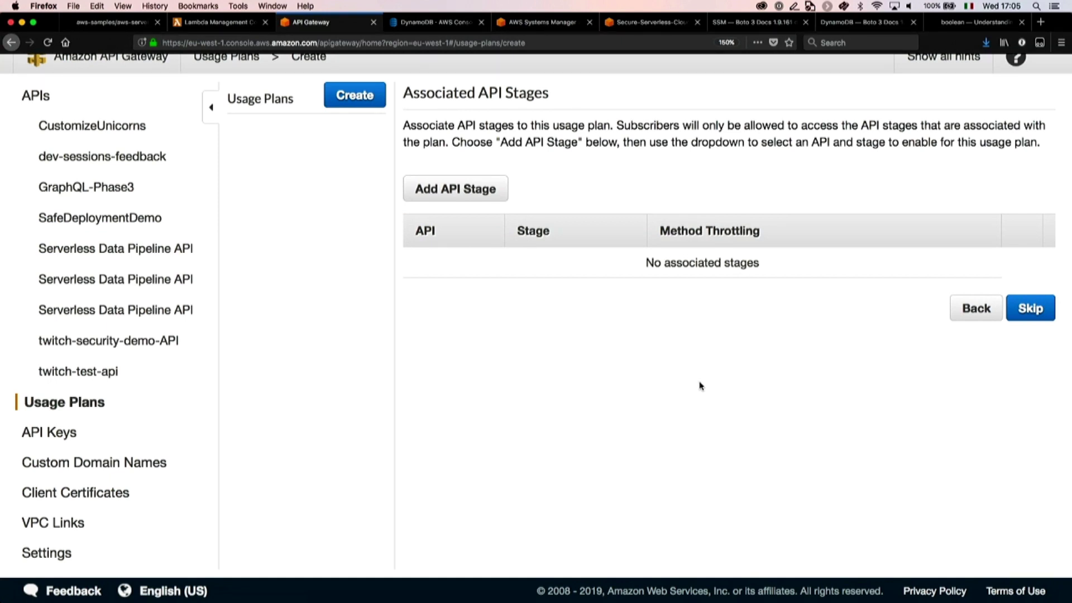
Step: Associate the dev stage of twitch-security-demo-API with the usage plan and continue to the API keys
left_click(478, 195)
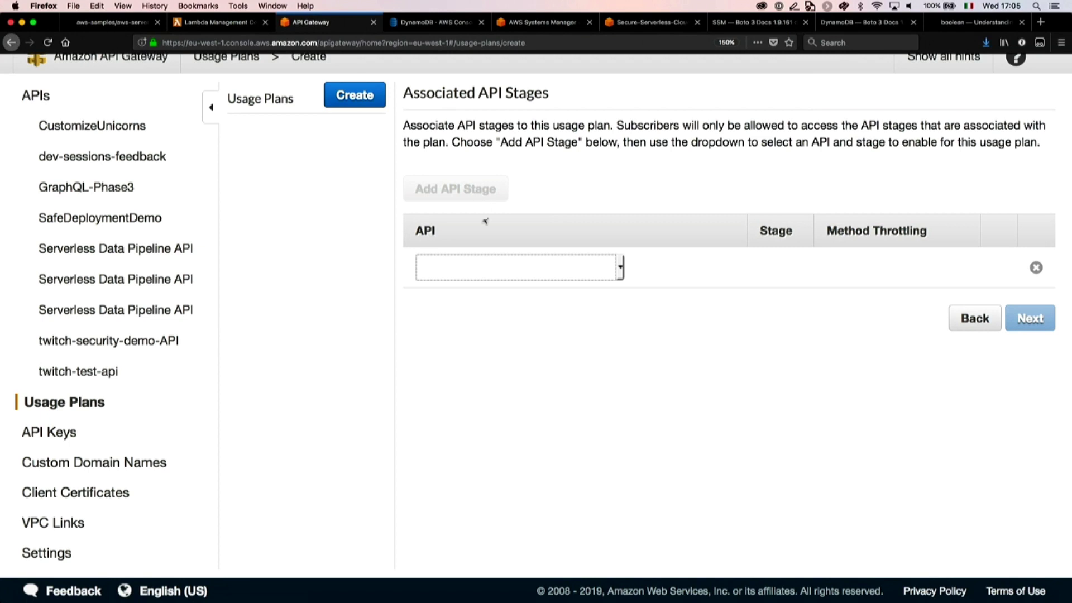
left_click(493, 266)
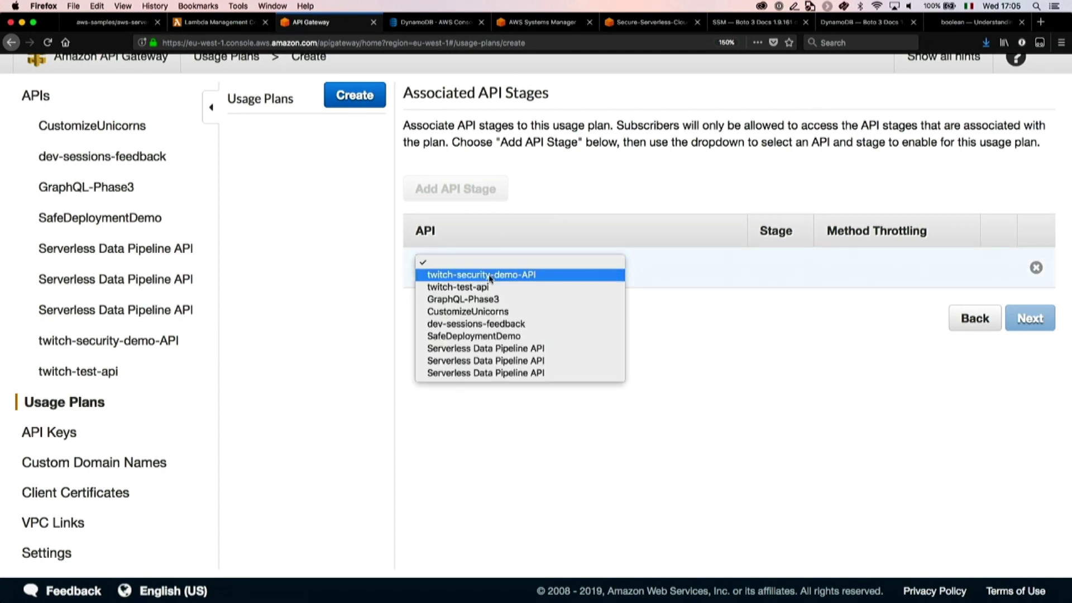
left_click(490, 275)
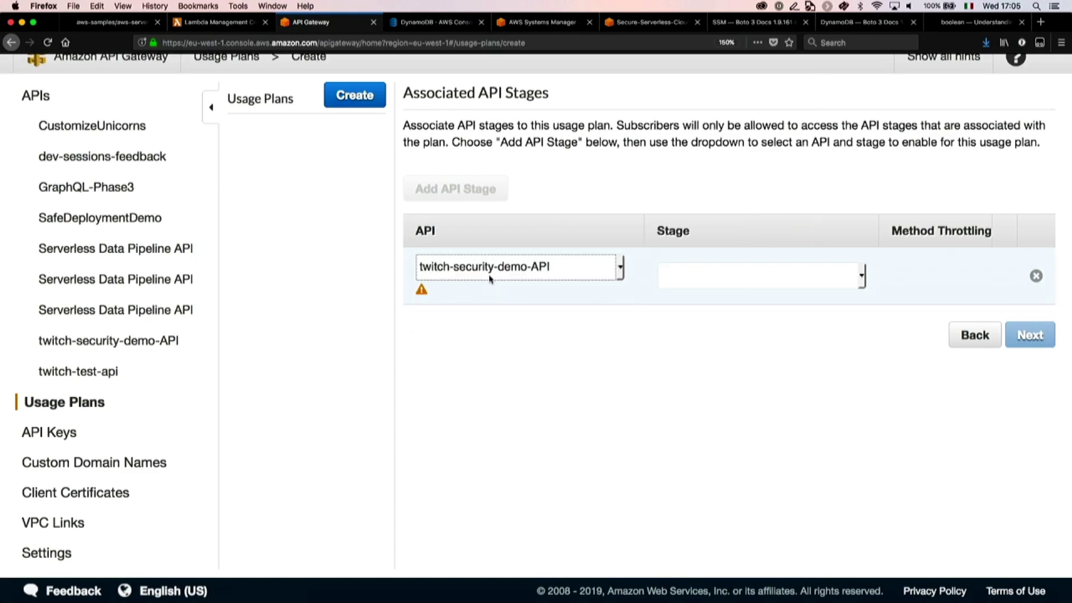
left_click(707, 286)
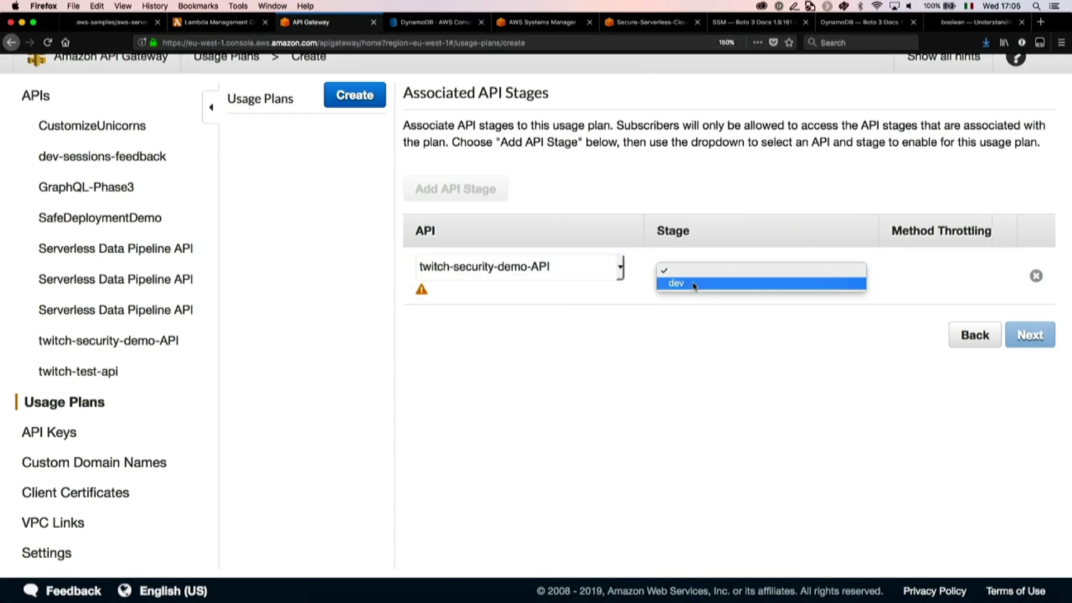
left_click(694, 286)
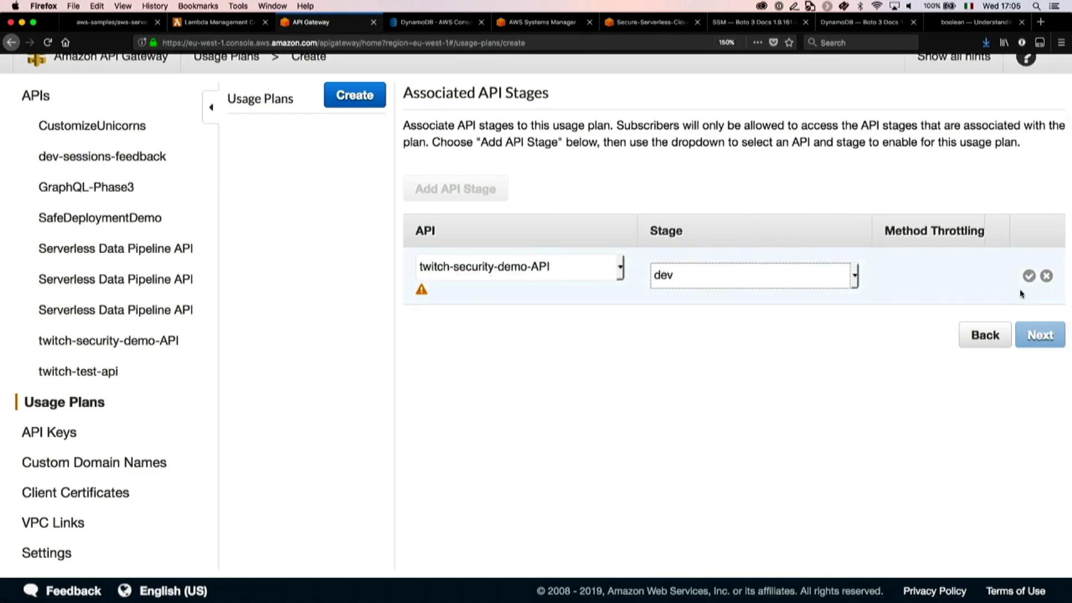
left_click(1030, 276)
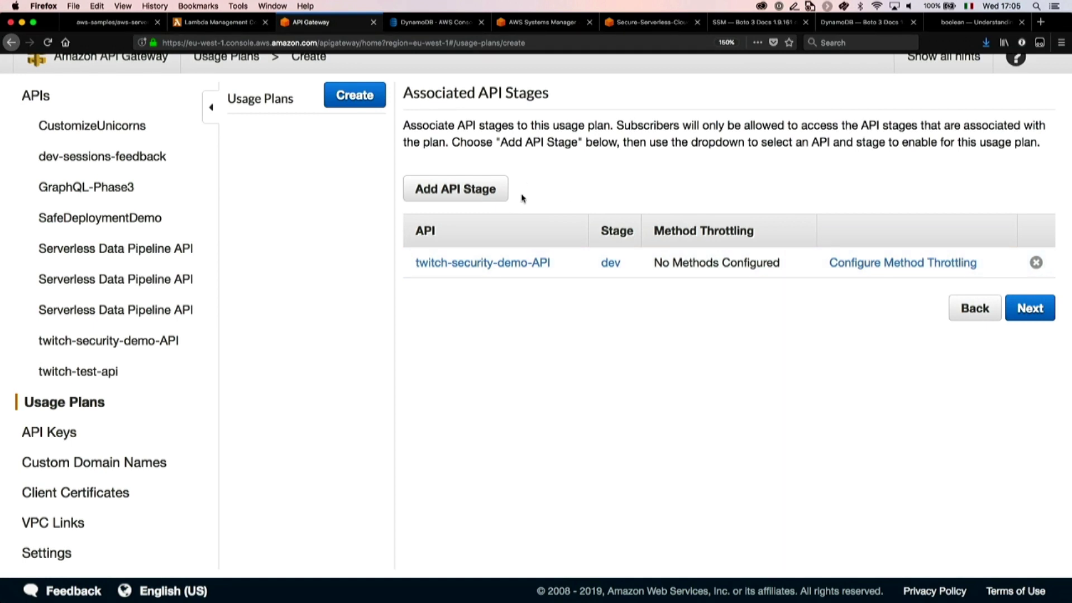
left_click(1021, 319)
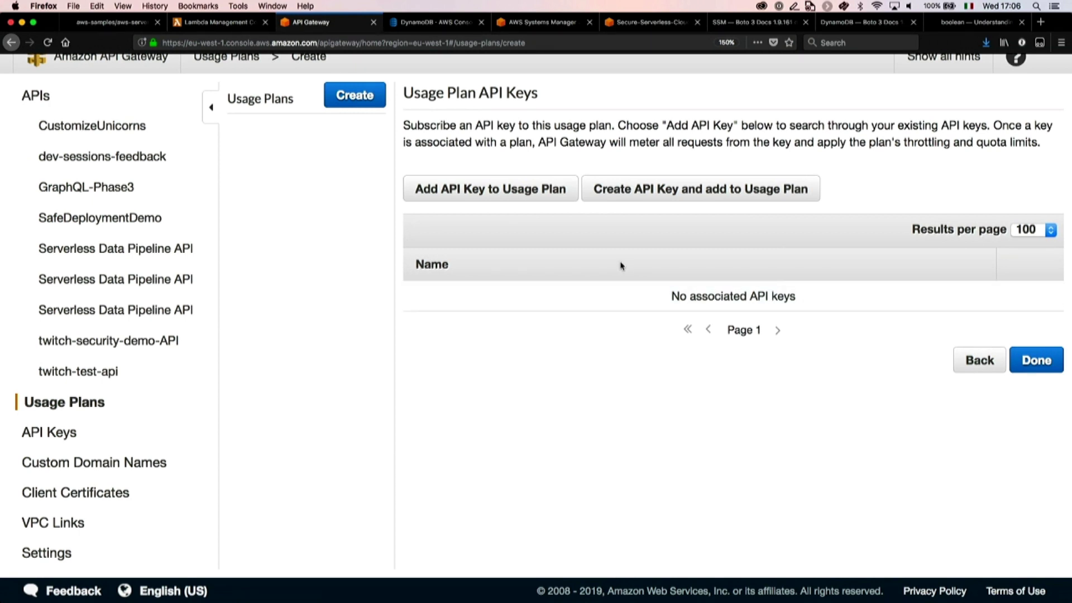
Step: Create an auto-generated API key named with the customer's first name, add it to the usage plan, and finish the plan
left_click(626, 192)
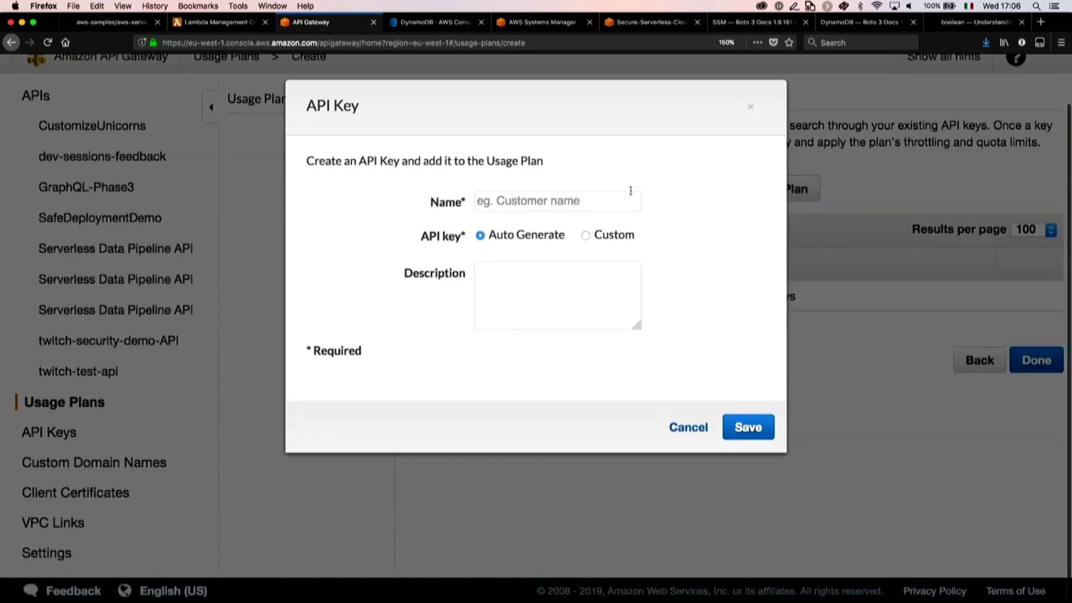
left_click(587, 196)
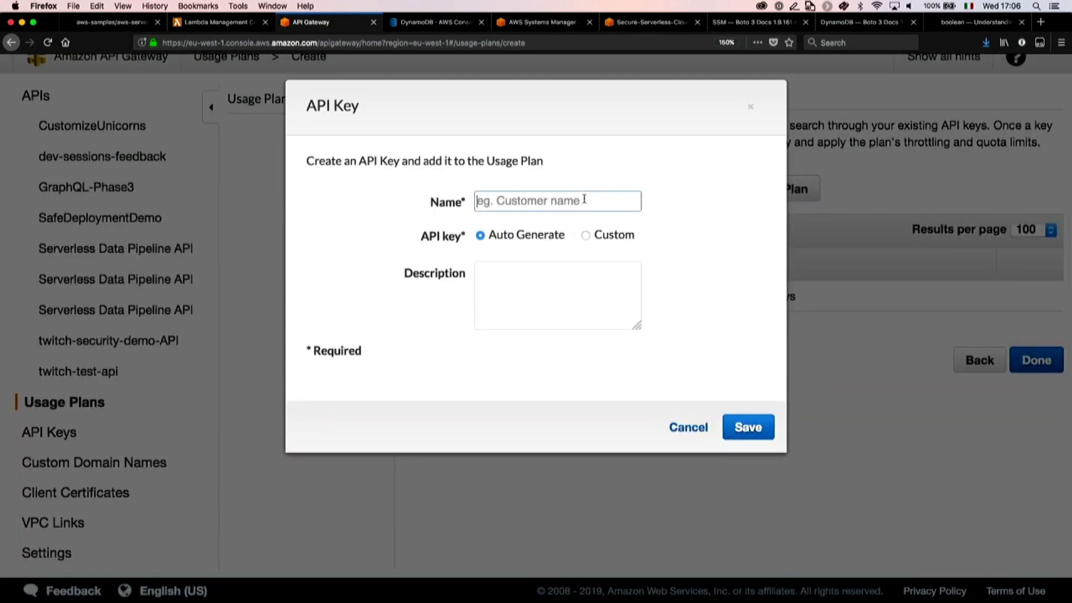
type("Alex")
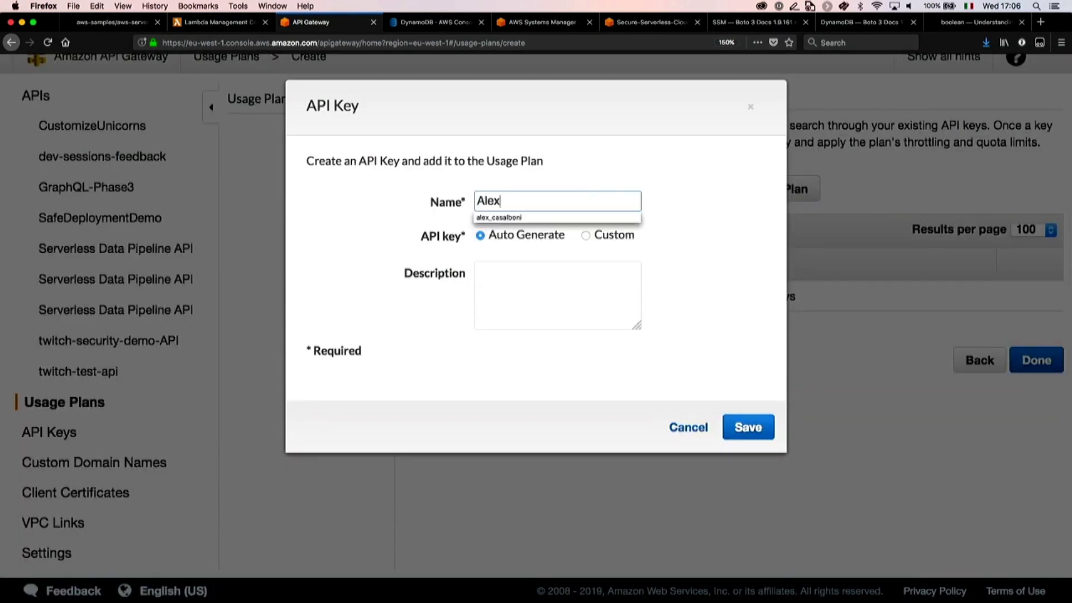
left_click(666, 183)
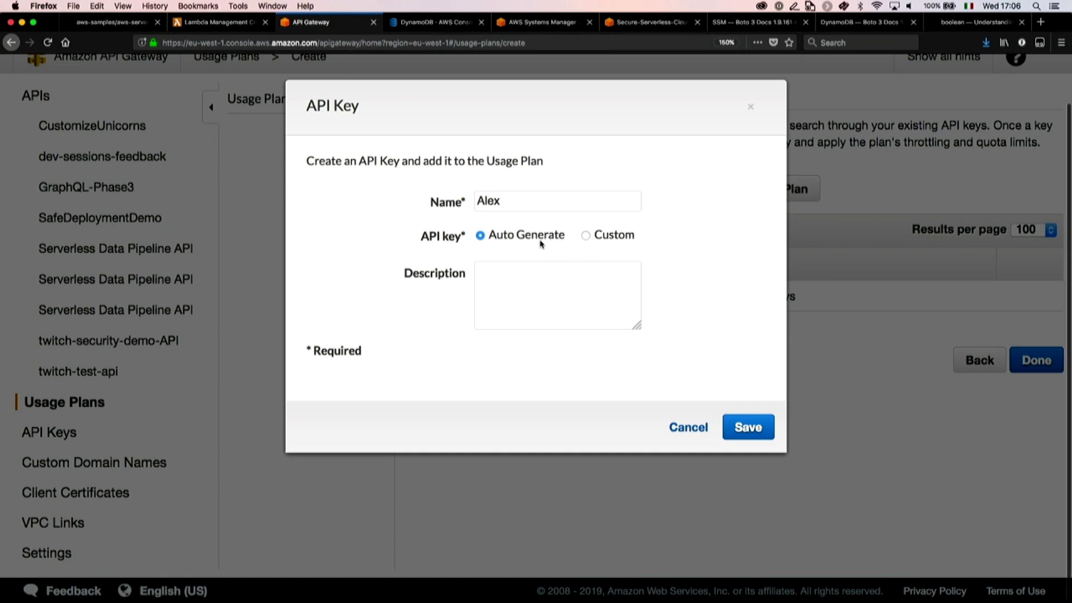
left_click(585, 235)
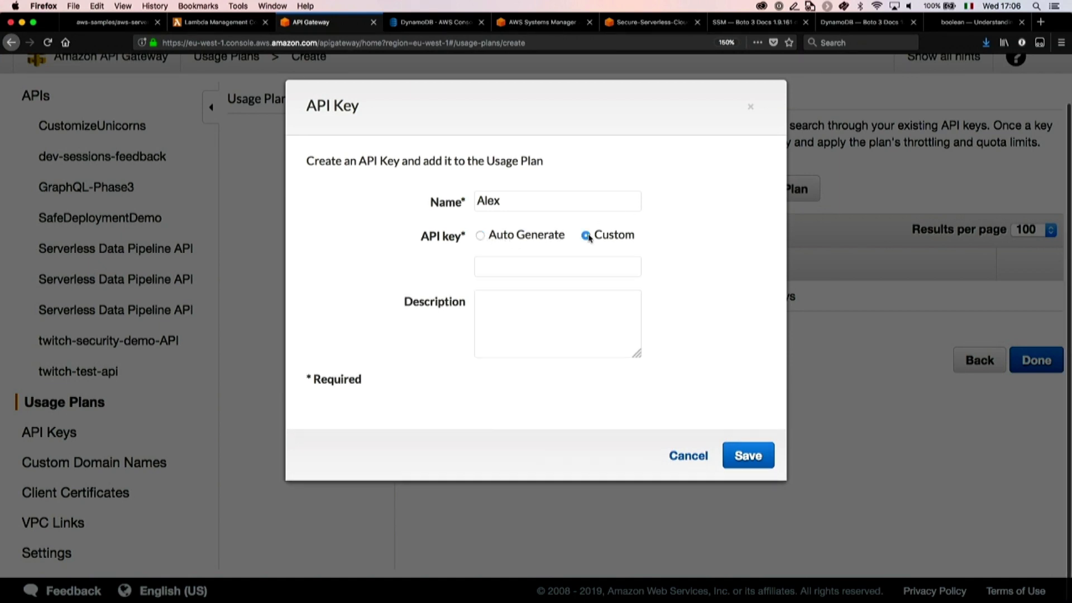
left_click(480, 236)
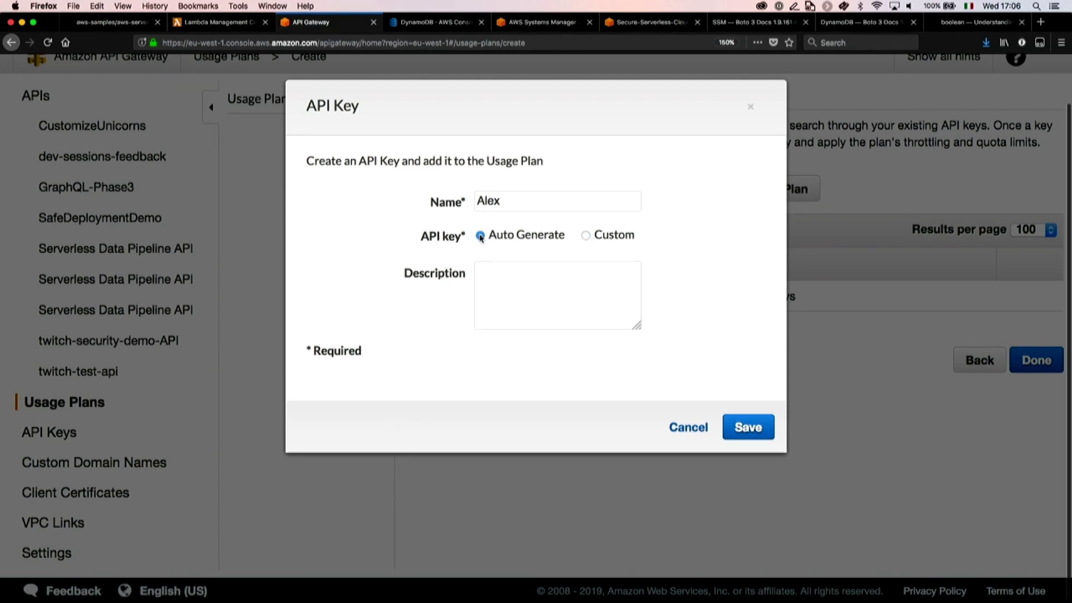
left_click(750, 435)
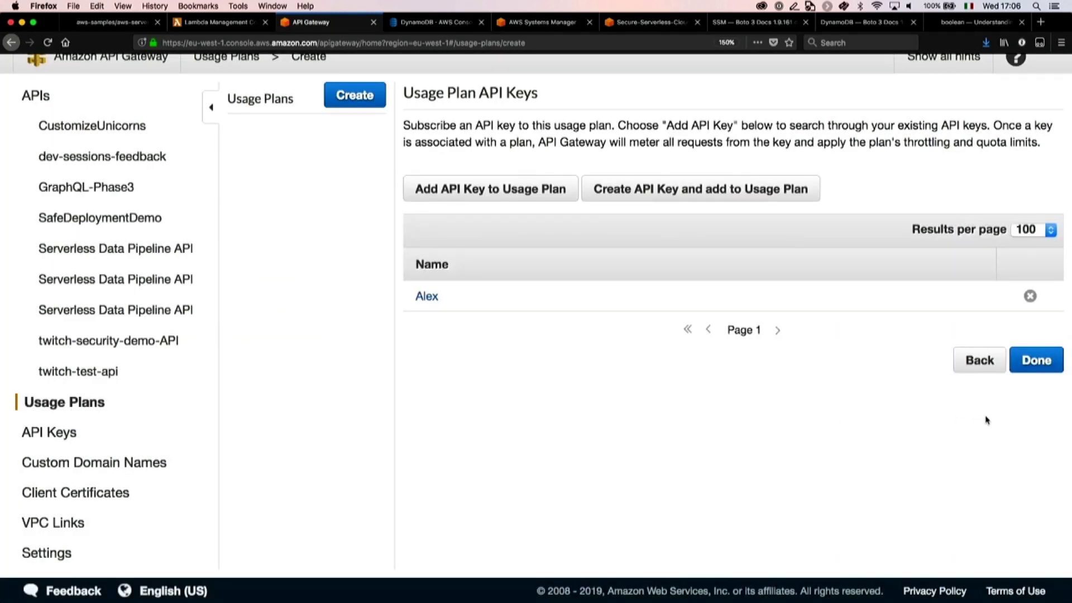
left_click(1031, 360)
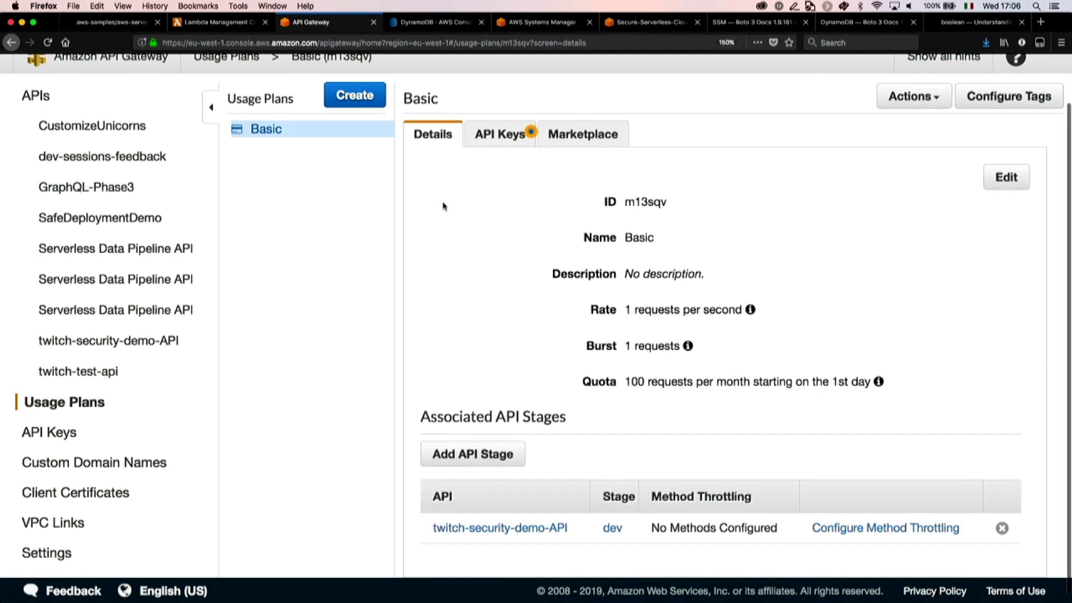
Step: Open the new API key's details and review its associated usage plan
left_click(54, 439)
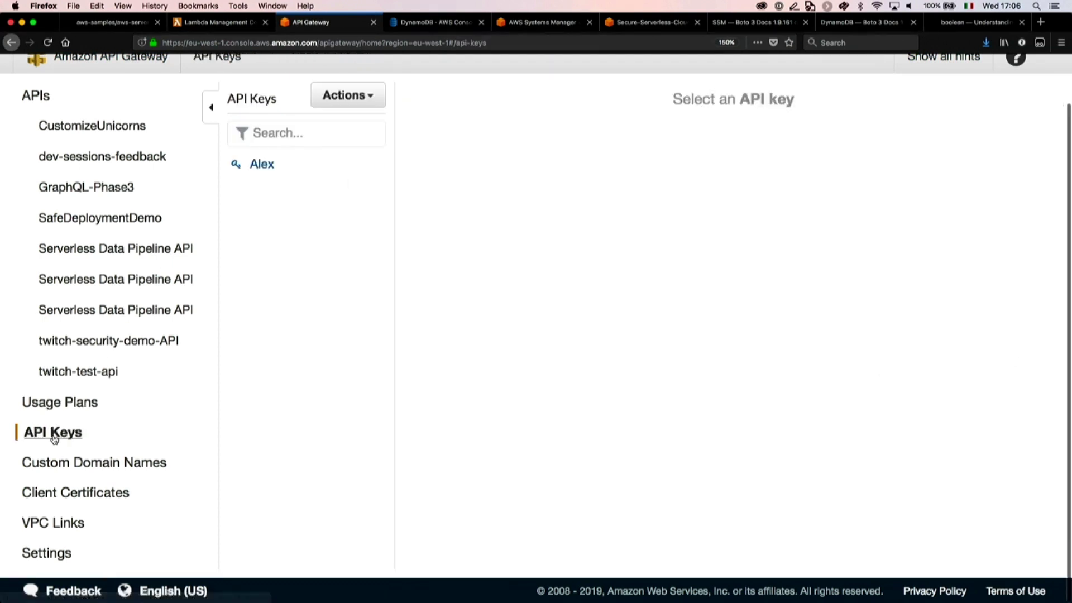
left_click(265, 167)
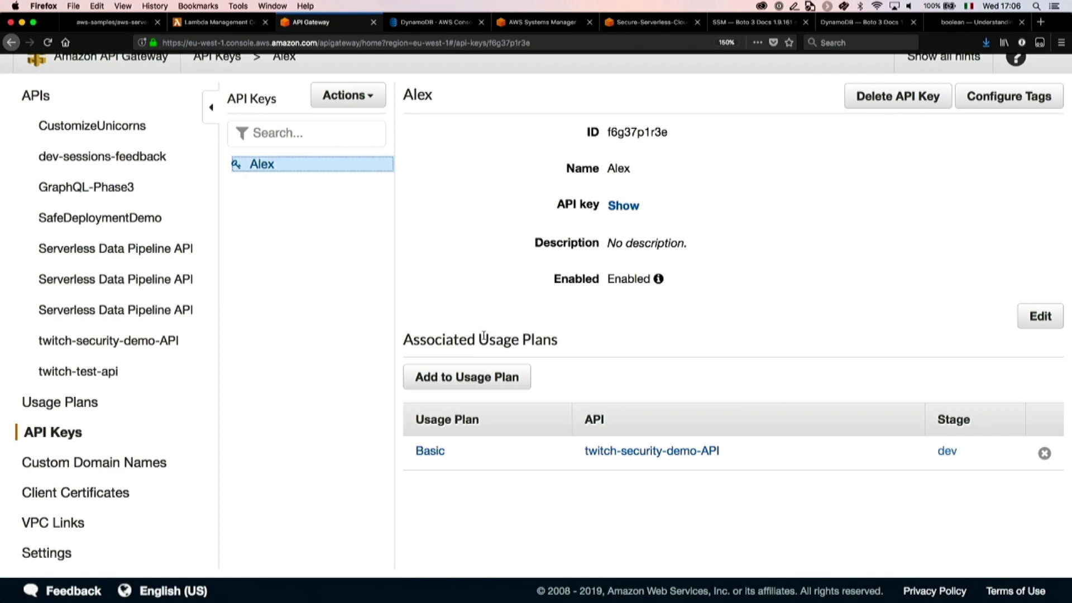
scroll(111, 260, "up", 2)
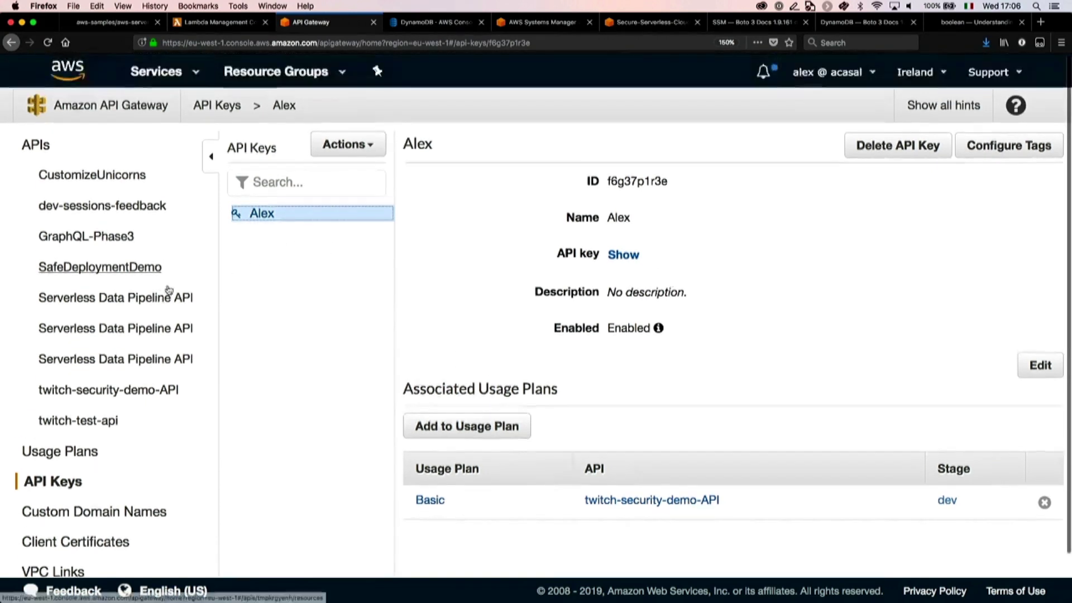
Step: Switch to Postman, resend the signup request, and replace the newsletter value "hello" in its body with true
key("super+Tab")
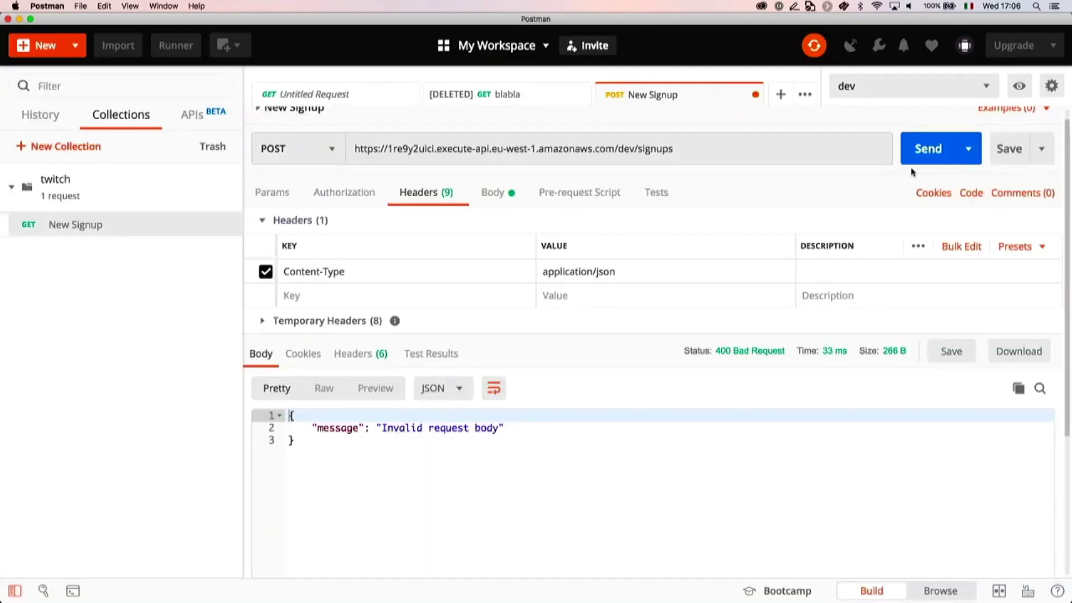
left_click(936, 145)
left_click(494, 192)
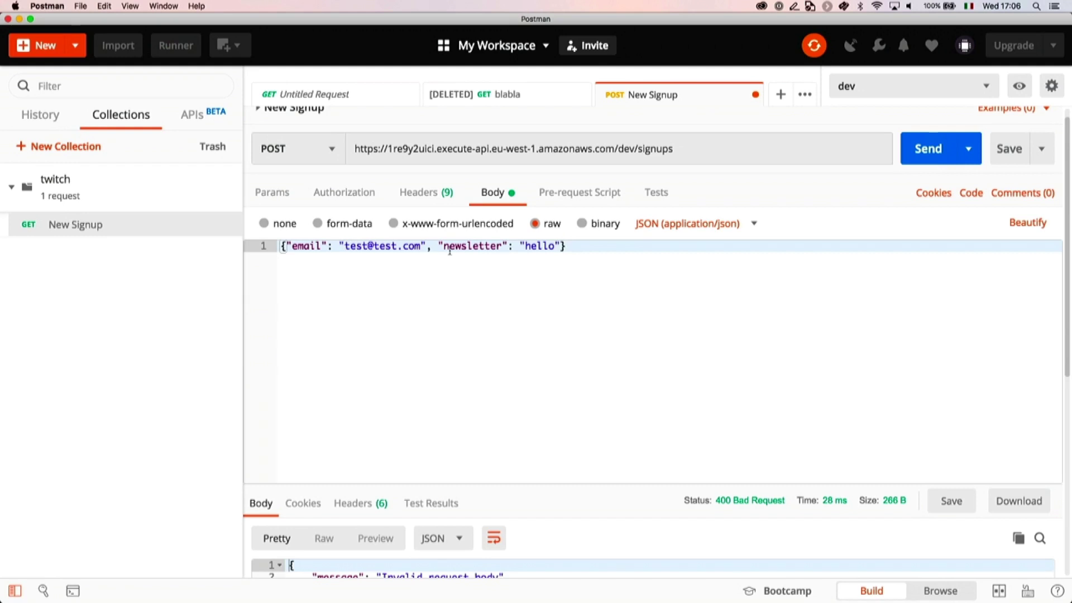
left_click(520, 246)
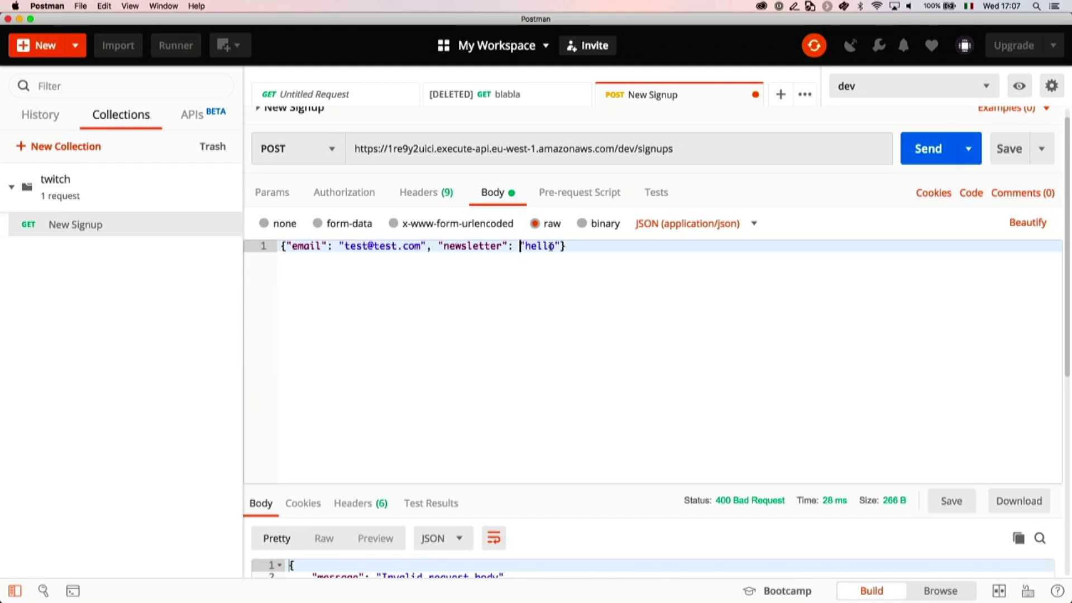
left_click(561, 246, "shift")
type("true")
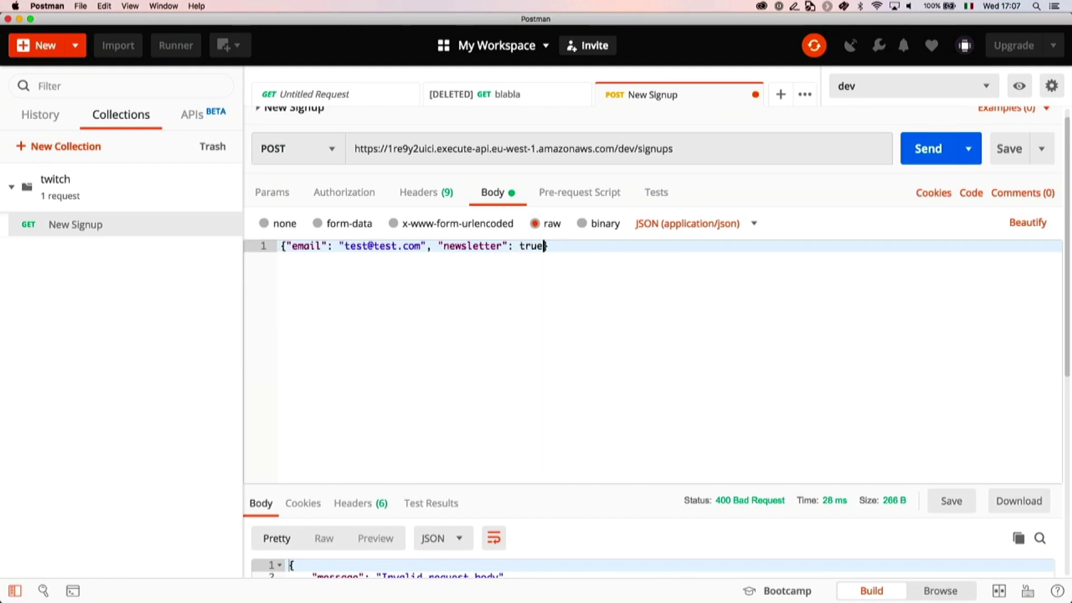
Step: Send the signup request with the newsletter value set to true and review the response
left_click(928, 148)
scroll(523, 531, "down", 3)
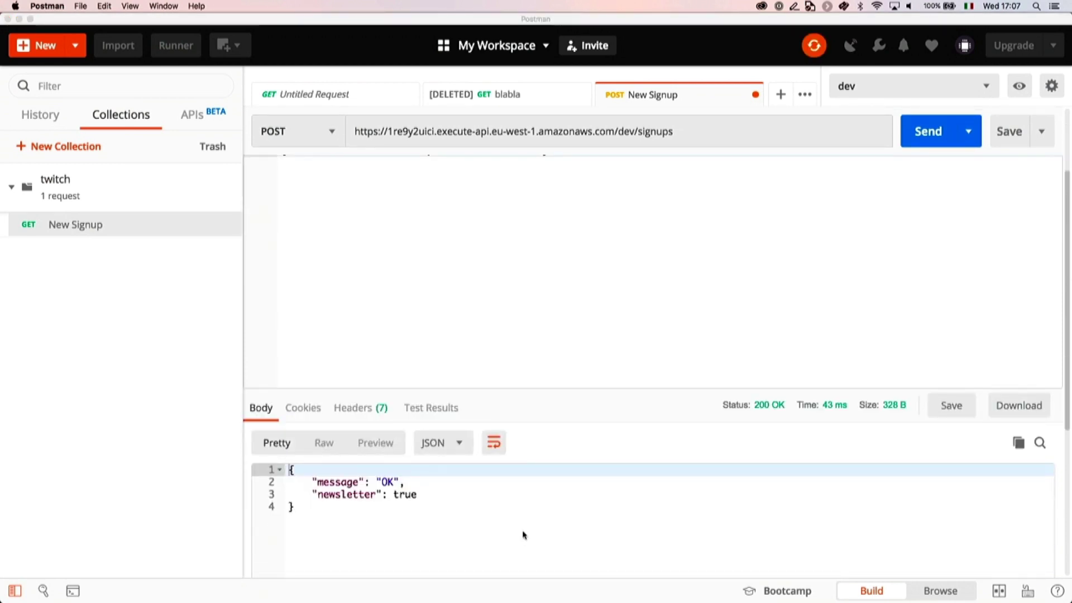
Step: Switch to API Gateway in Firefox and set API Key Required to true for the /signups POST method of twitch-security-demo-API
key("super+Tab")
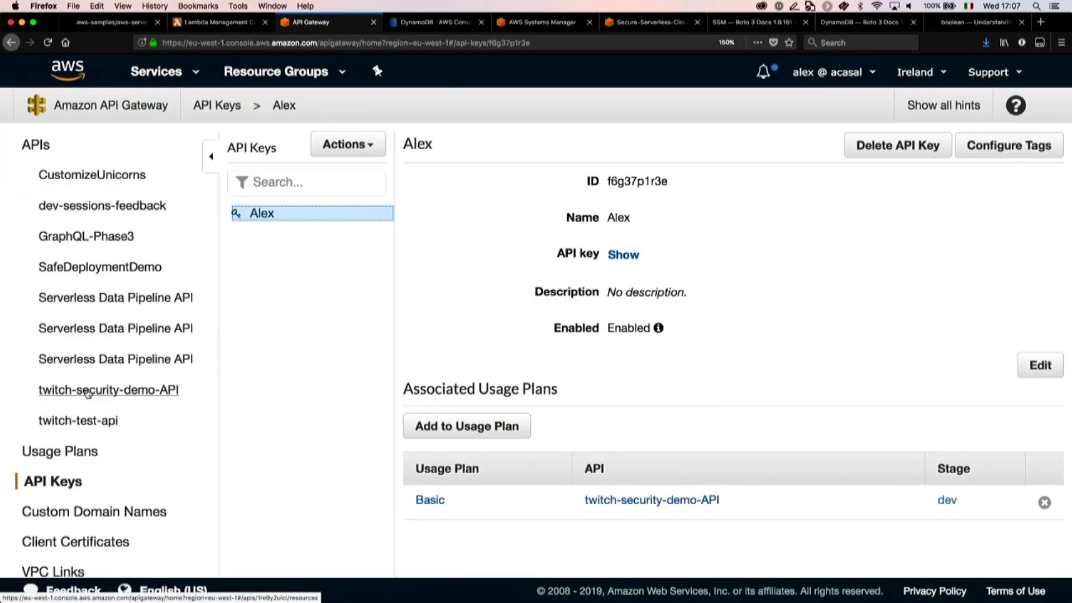
scroll(99, 329, "down", 1)
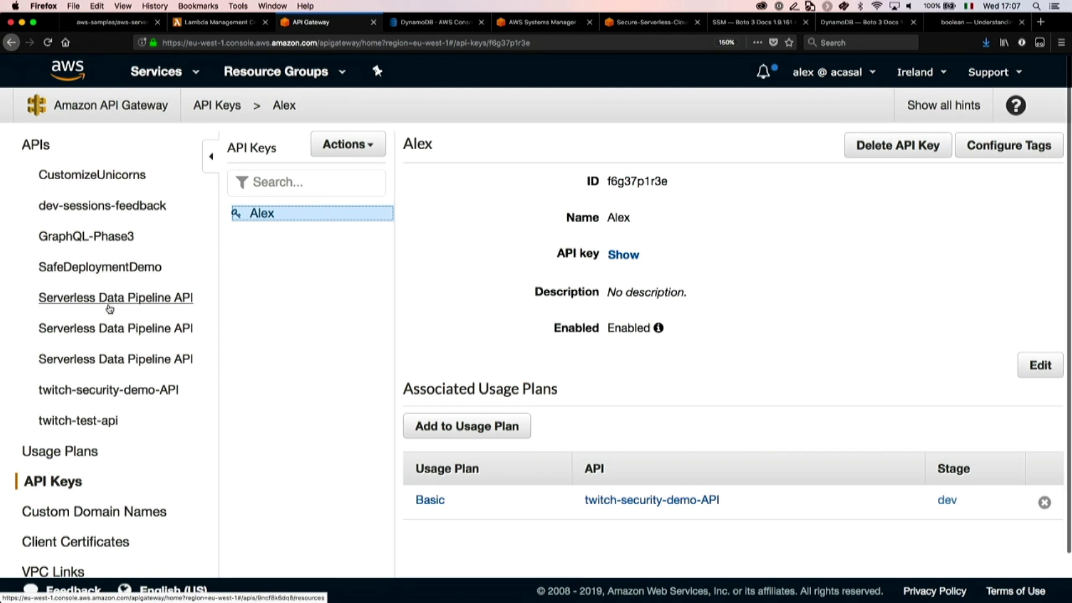
left_click(96, 389)
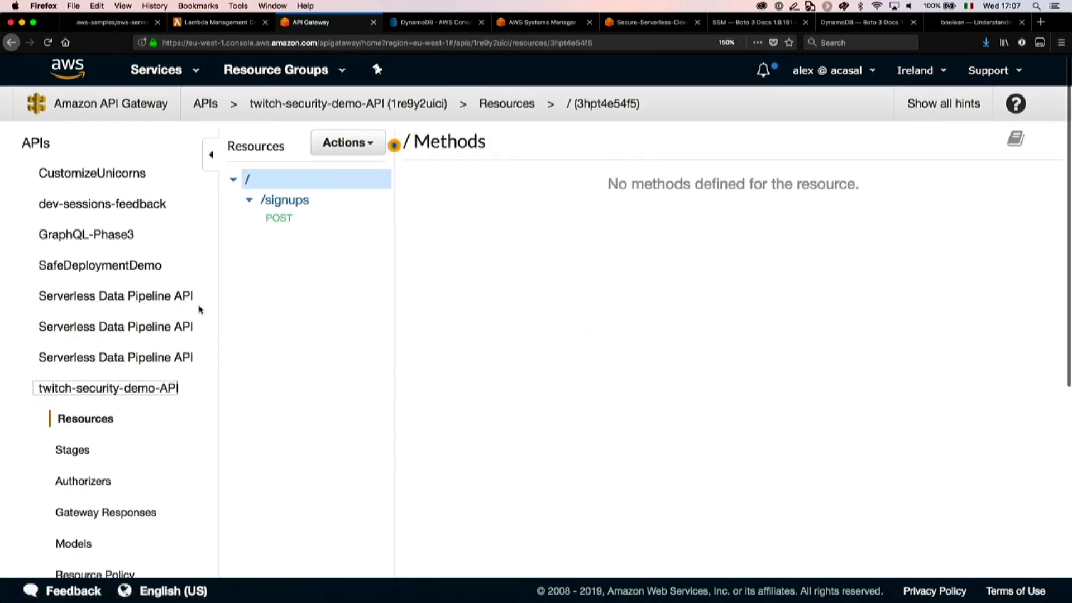
left_click(298, 219)
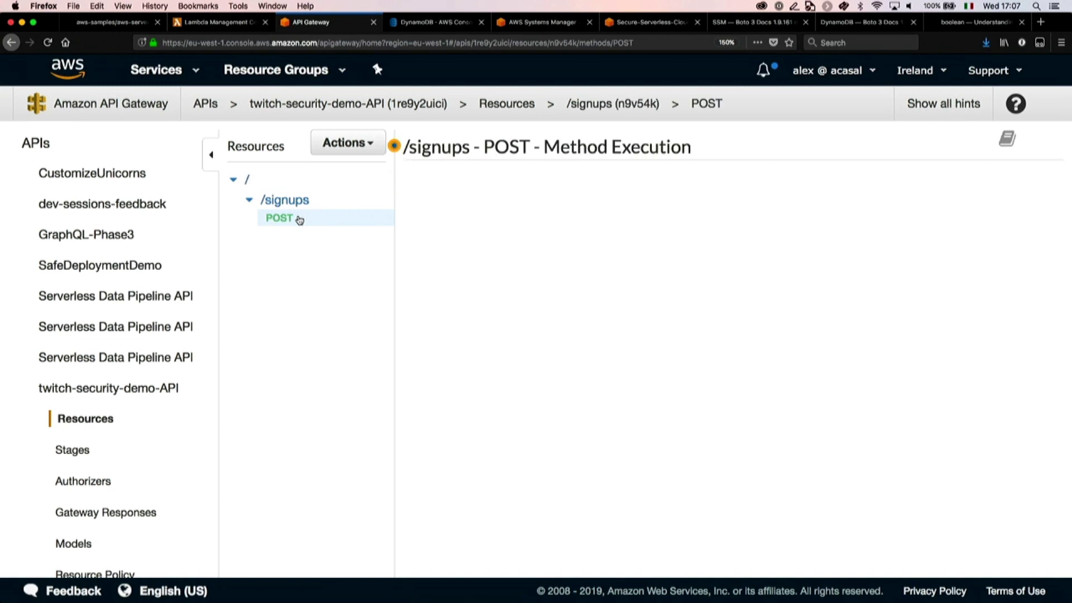
left_click(546, 194)
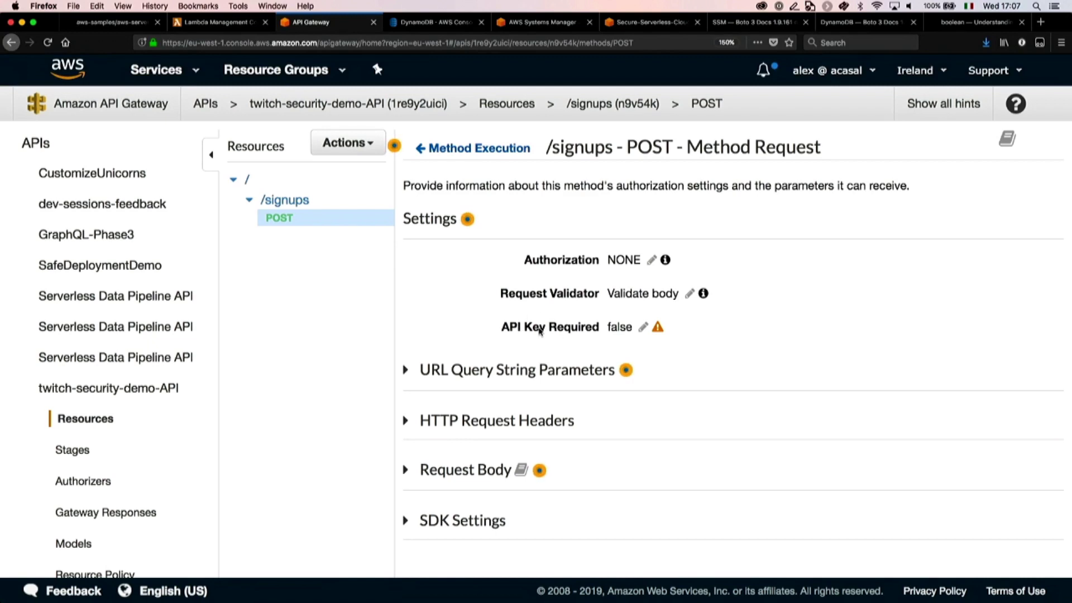
left_click(643, 326)
left_click(635, 328)
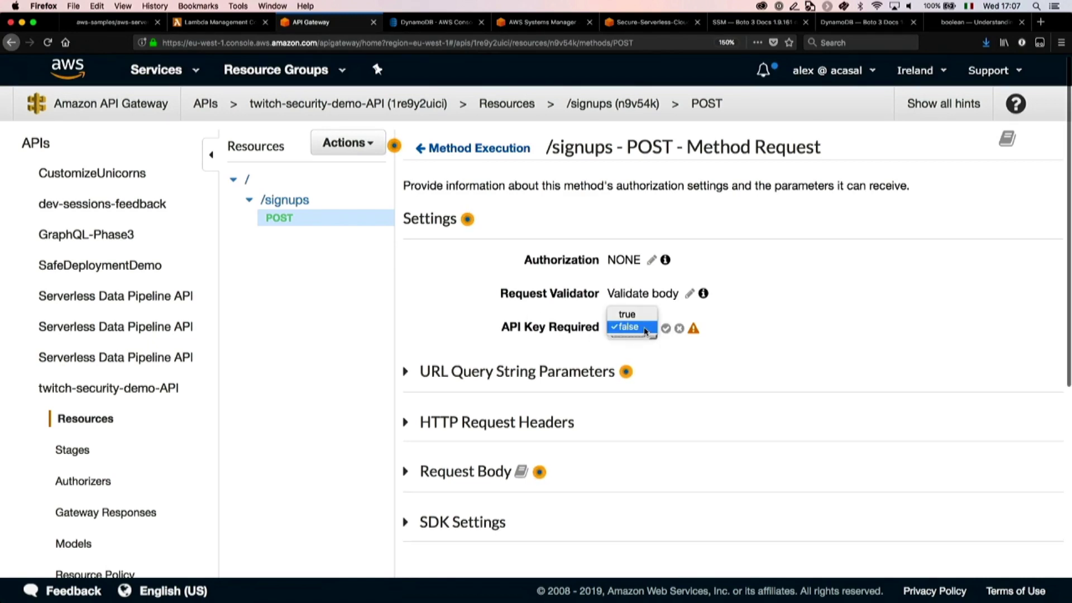
left_click(635, 318)
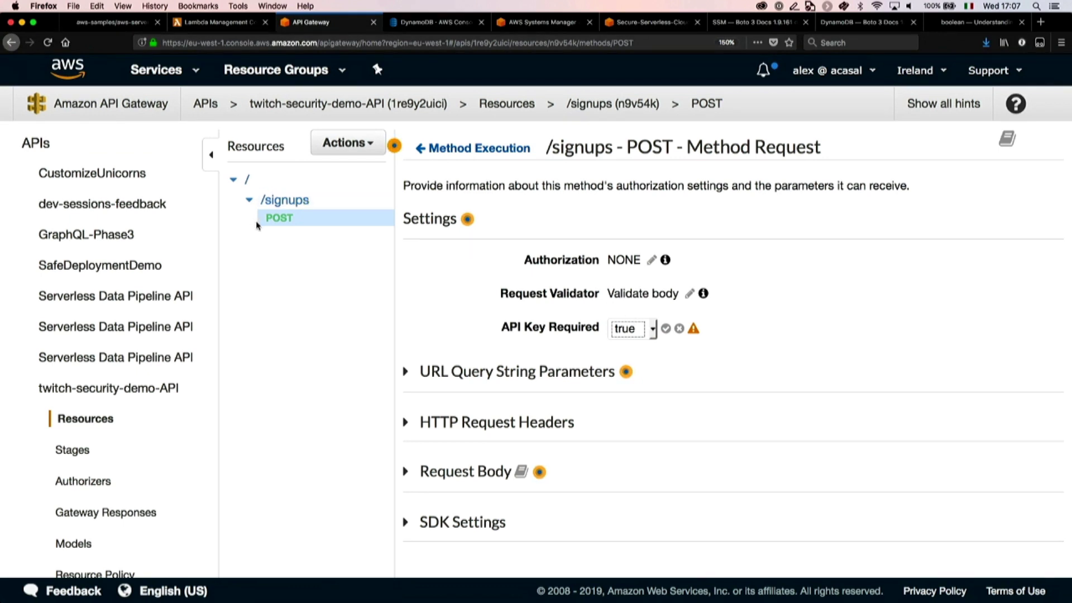
left_click(665, 329)
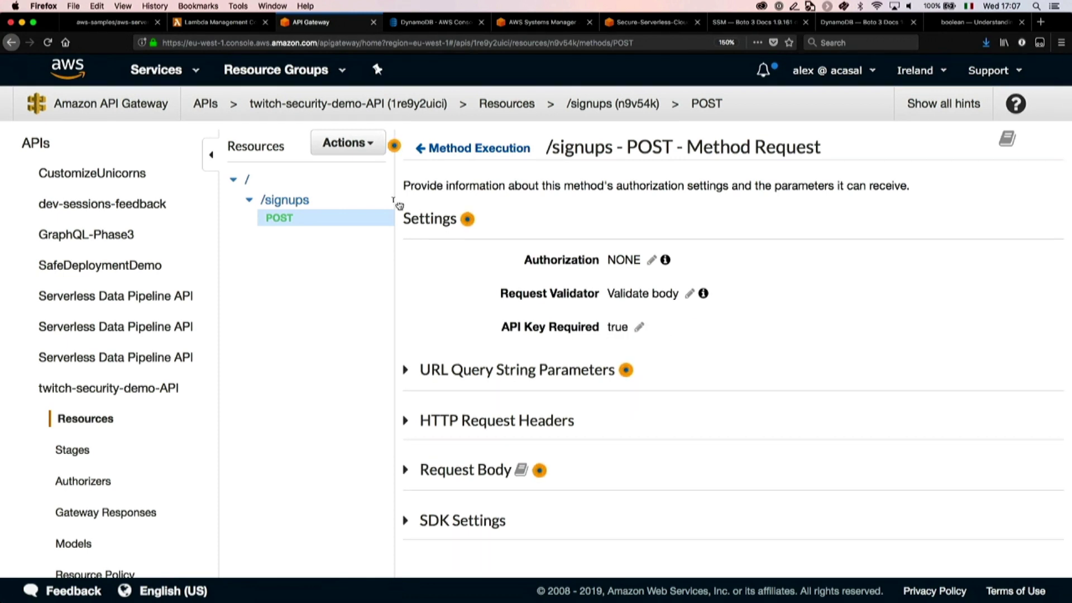
Step: Deploy the API to the dev stage
left_click(315, 141)
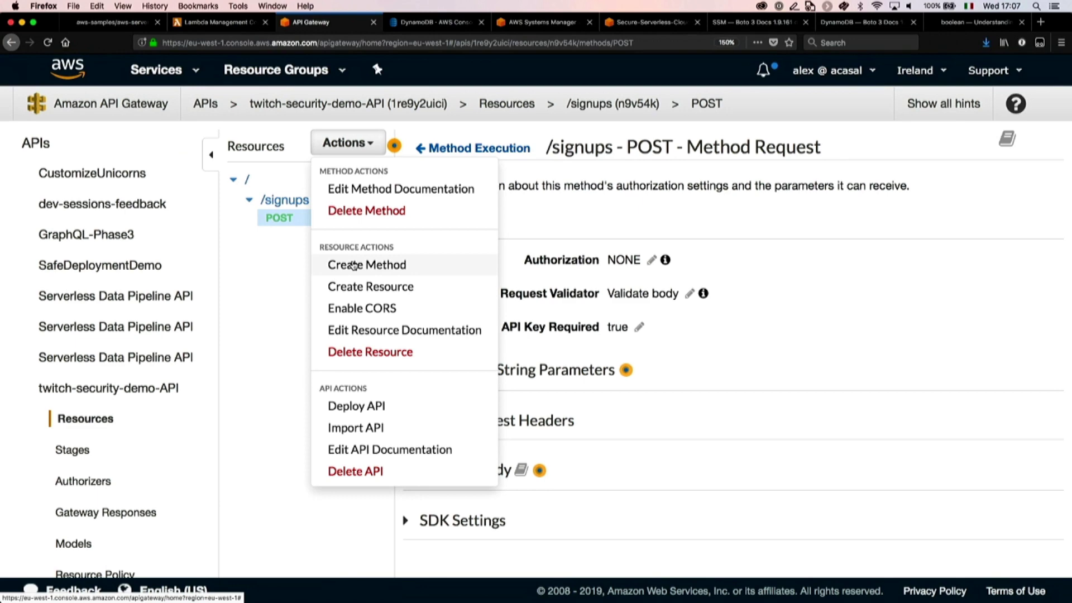
left_click(358, 408)
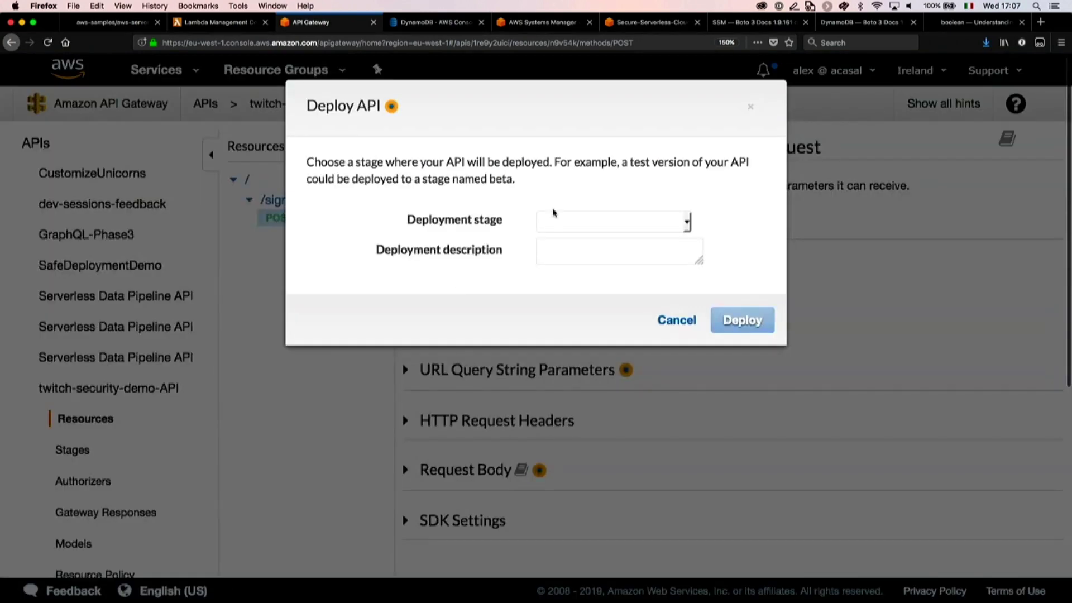
left_click(554, 213)
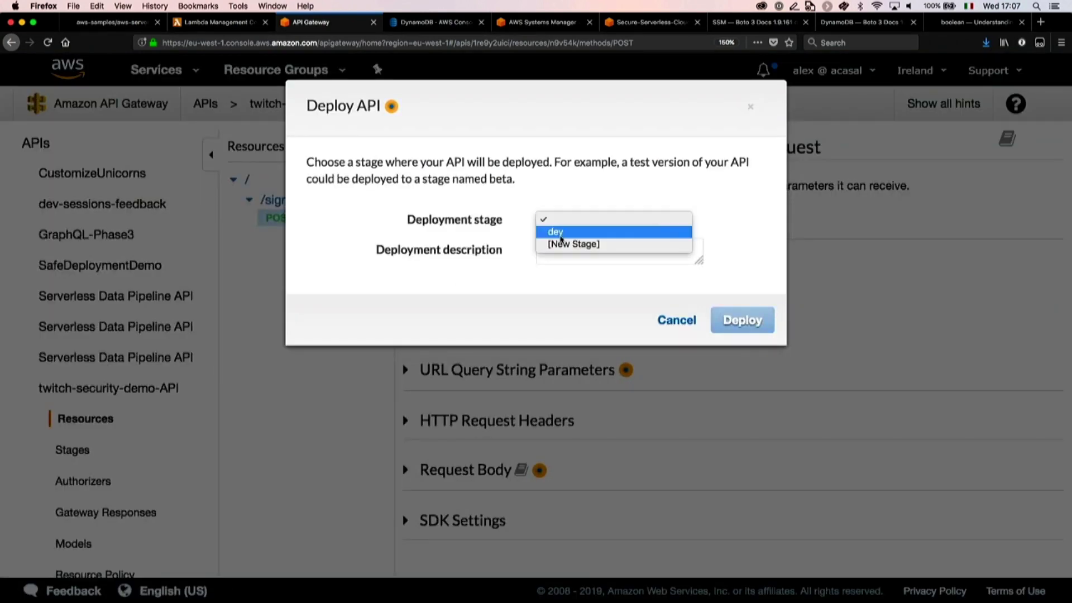
left_click(561, 231)
left_click(729, 321)
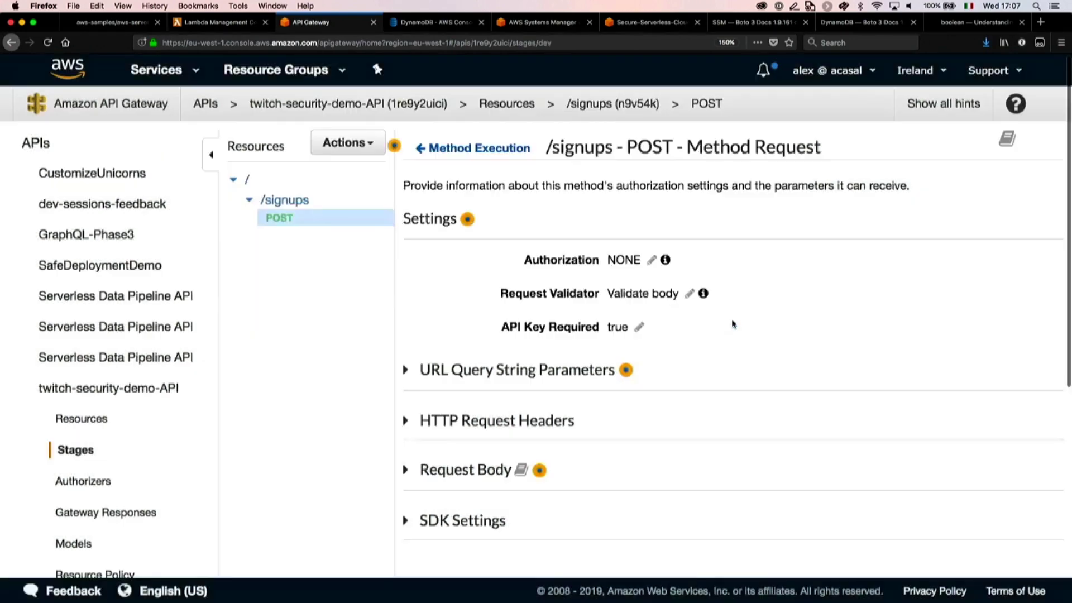
Step: Switch to Postman and resend the signup request several times without an API key
key("super+Tab")
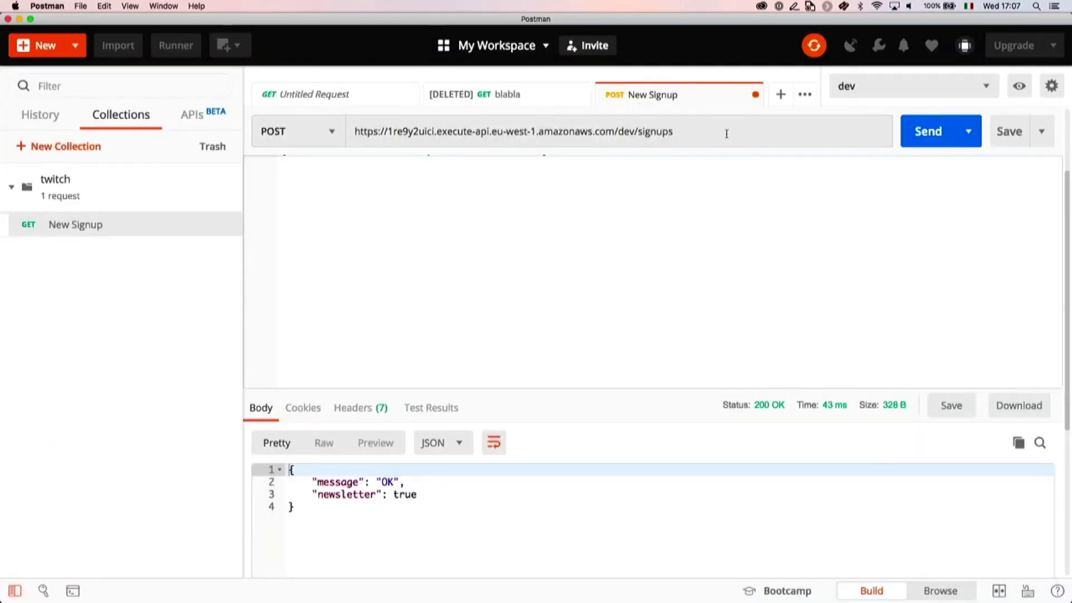
left_click(936, 134)
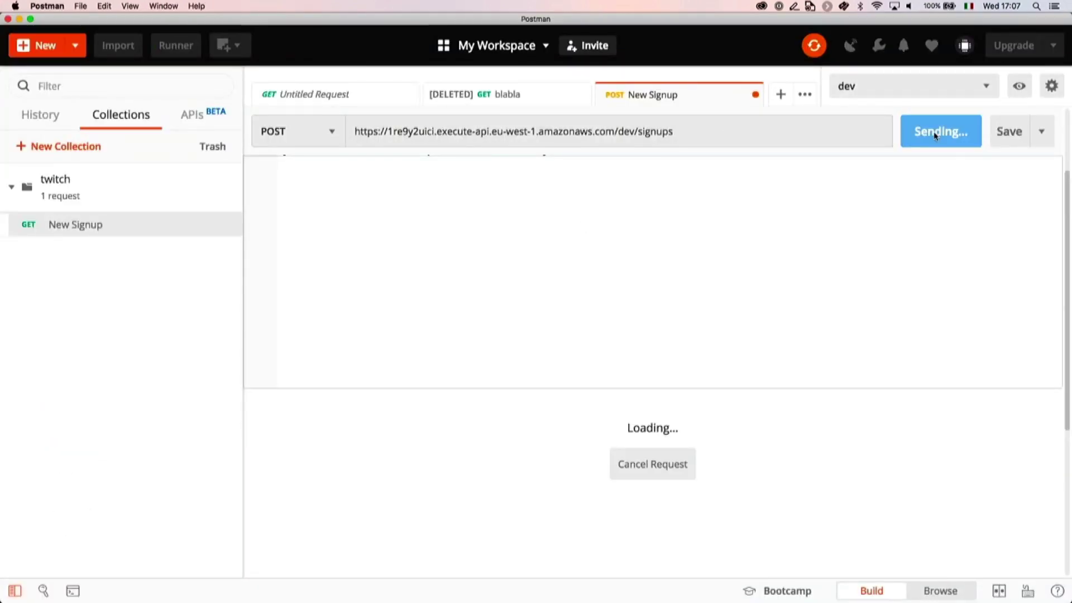
left_click(936, 134)
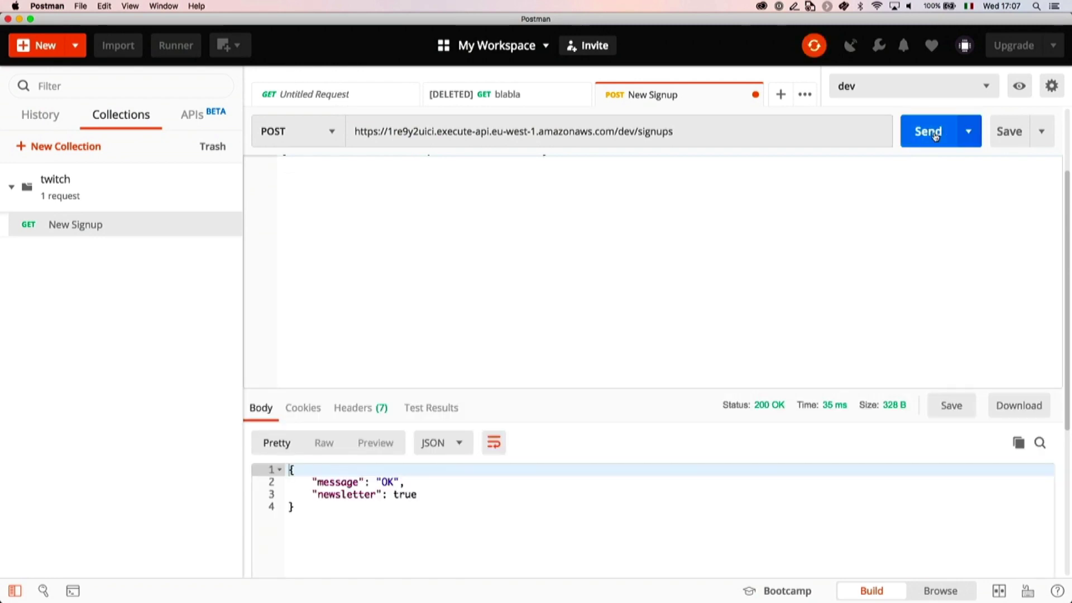
left_click(936, 134)
left_click(936, 134)
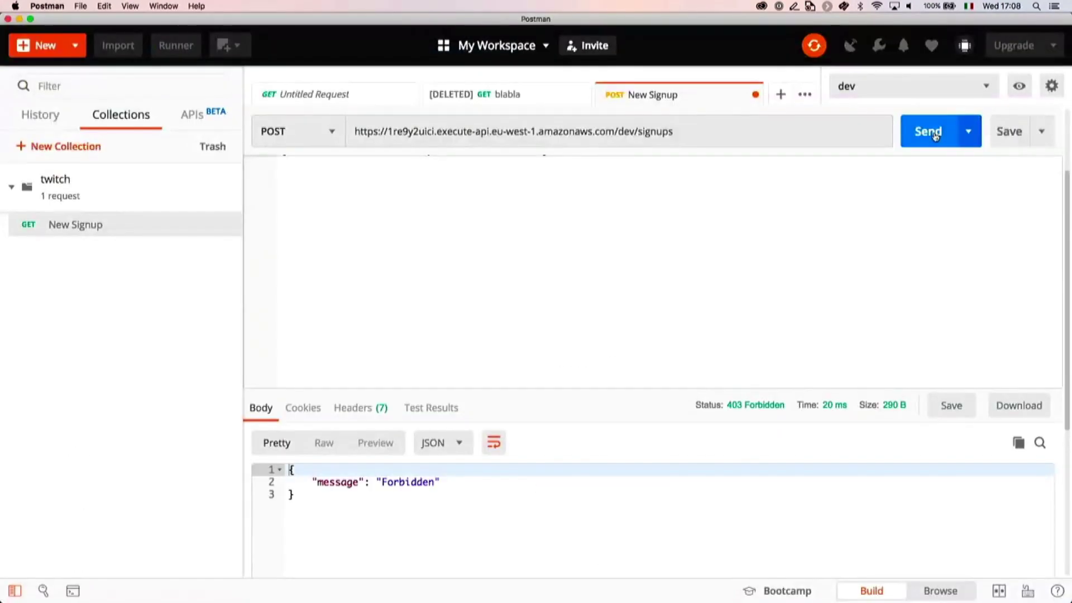
left_click(936, 134)
left_click(936, 134)
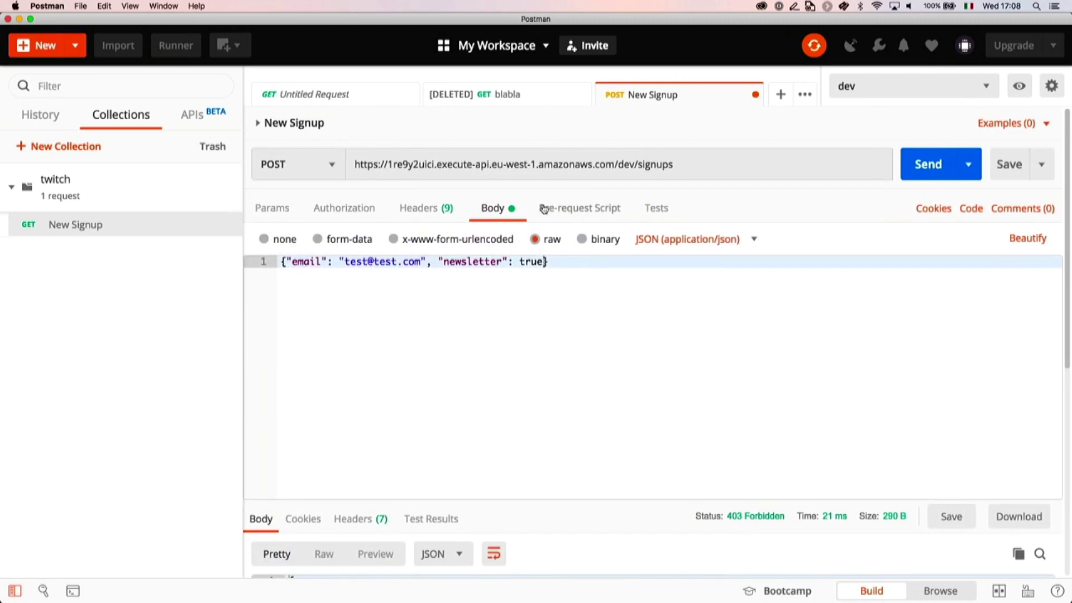
Step: Add an x-api-key header to the signup request
left_click(441, 212)
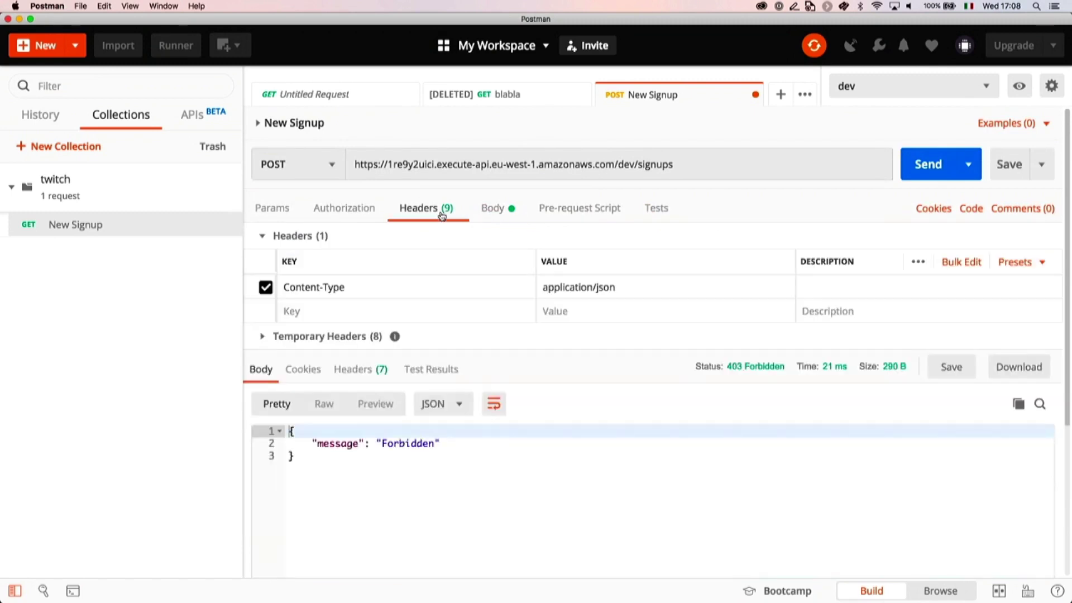
left_click(338, 311)
type("x")
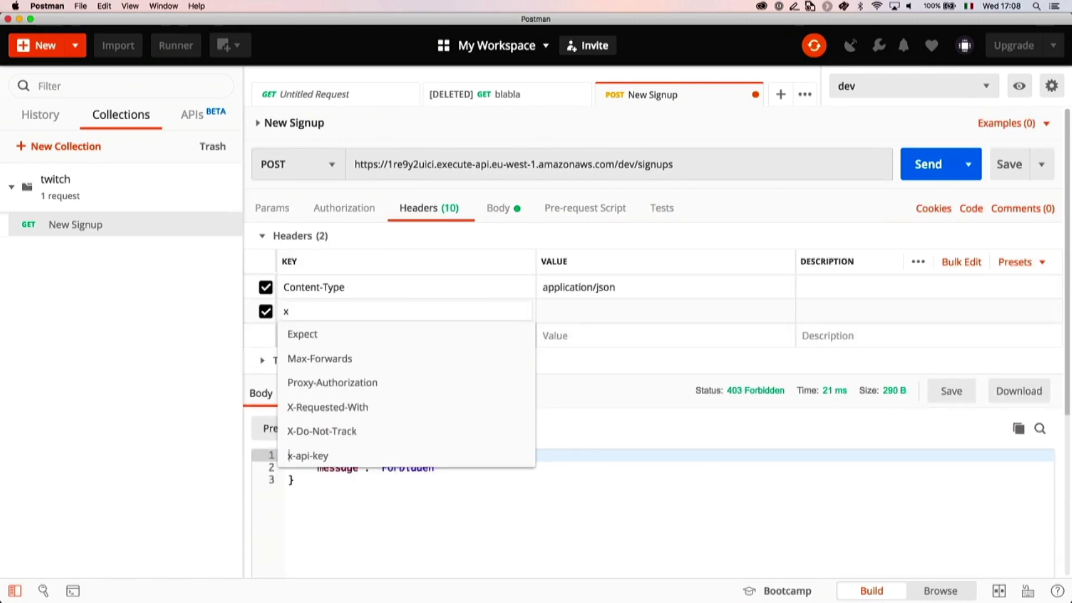
type("-api-key")
key("Tab")
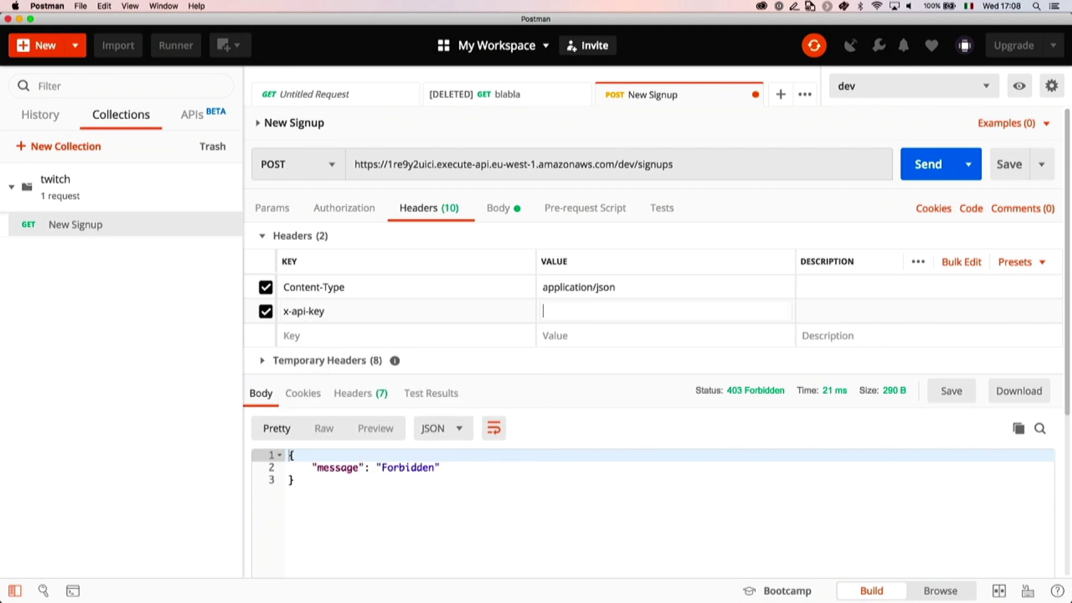
Step: Reveal and copy the API key in API Gateway in Firefox, and paste it as the x-api-key header's value in Postman
key("super+Tab")
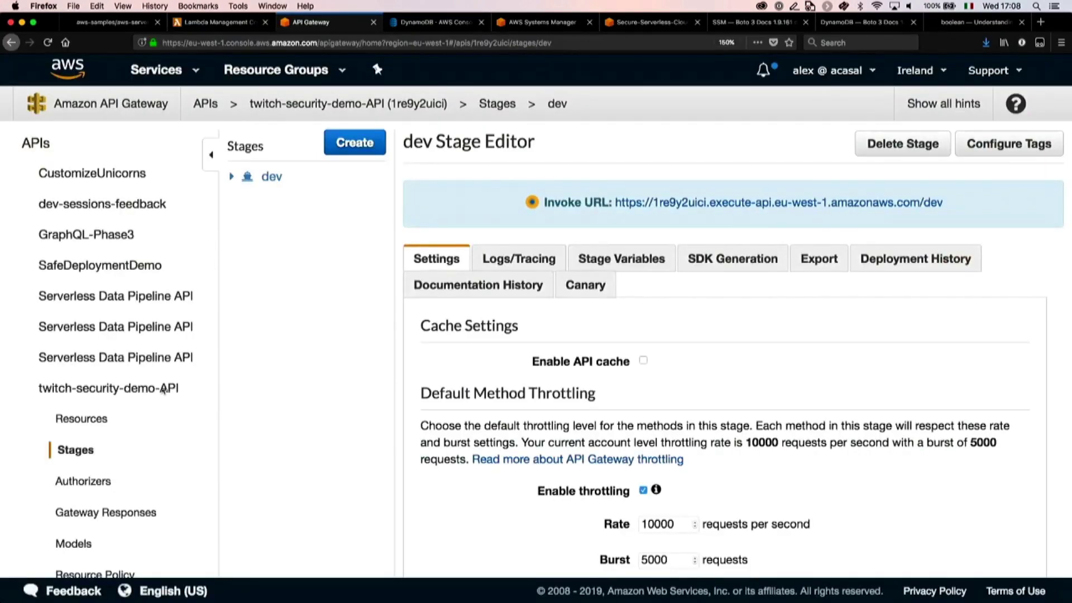
scroll(95, 481, "down", 5)
left_click(67, 500)
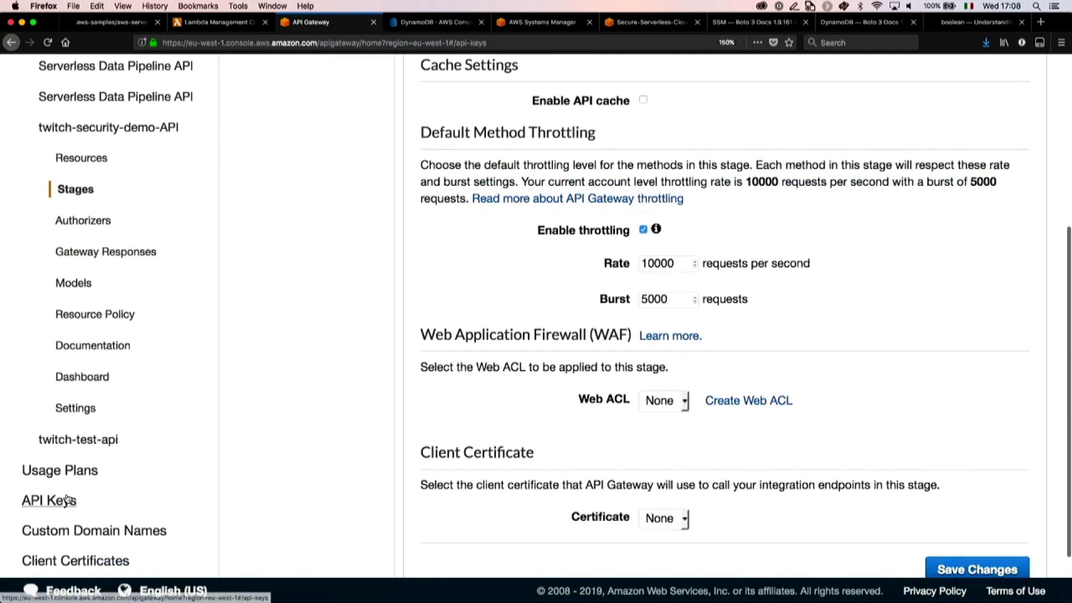
left_click(261, 167)
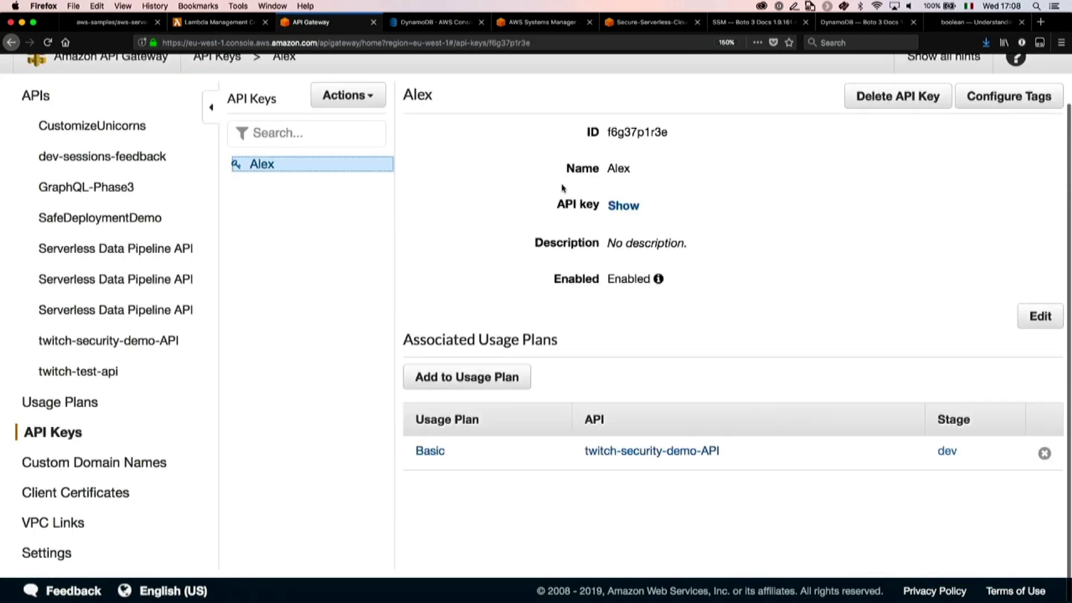
left_click(624, 207)
double_click(641, 204)
key("super+c")
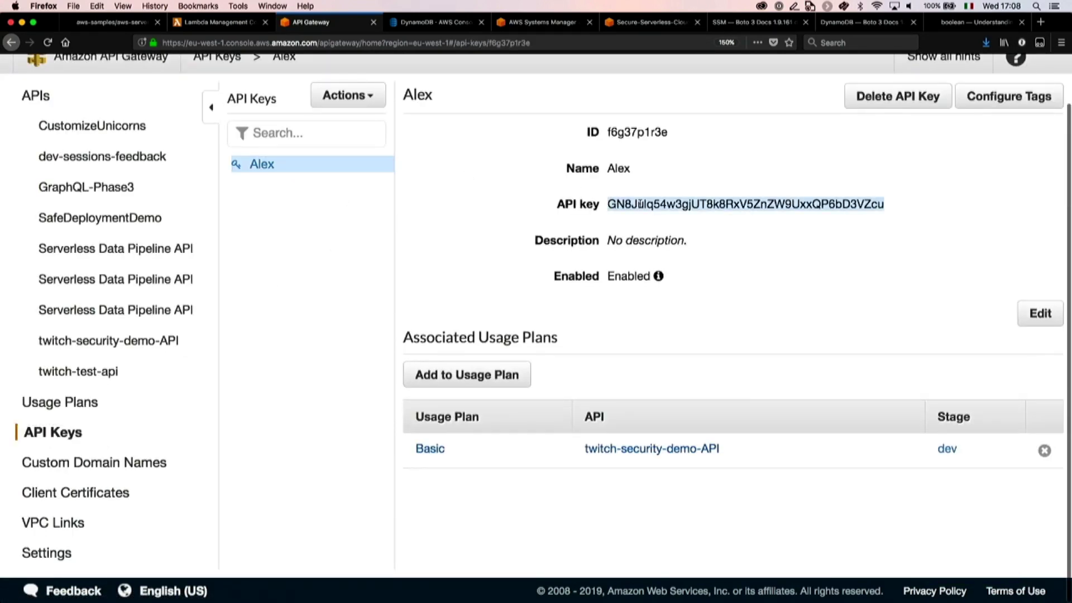
key("super+Tab")
key("super+v")
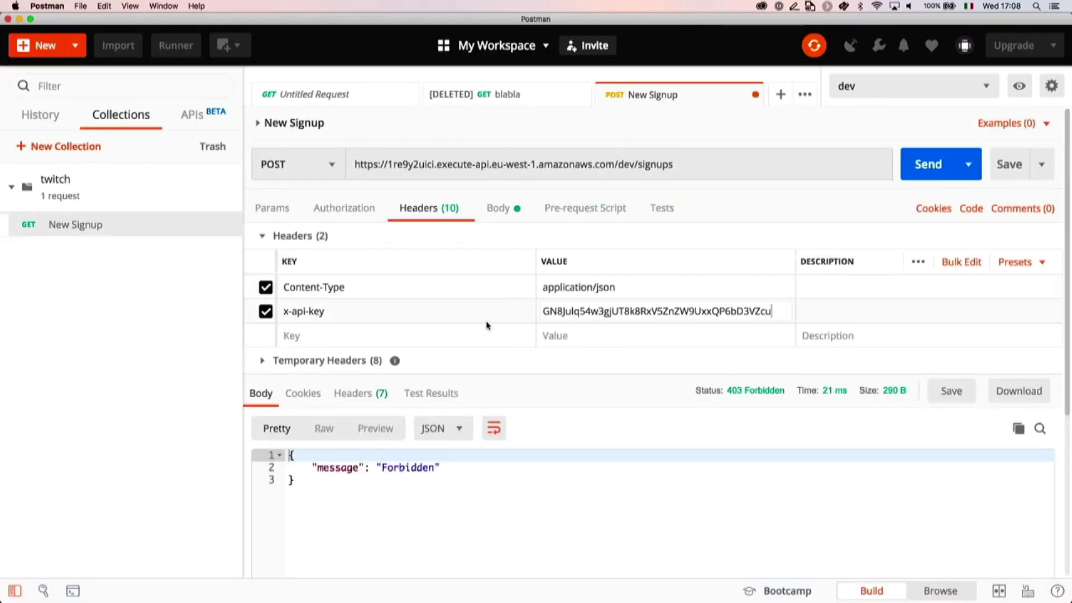
Step: Send the signup request with the API key header and save the request
left_click(729, 369)
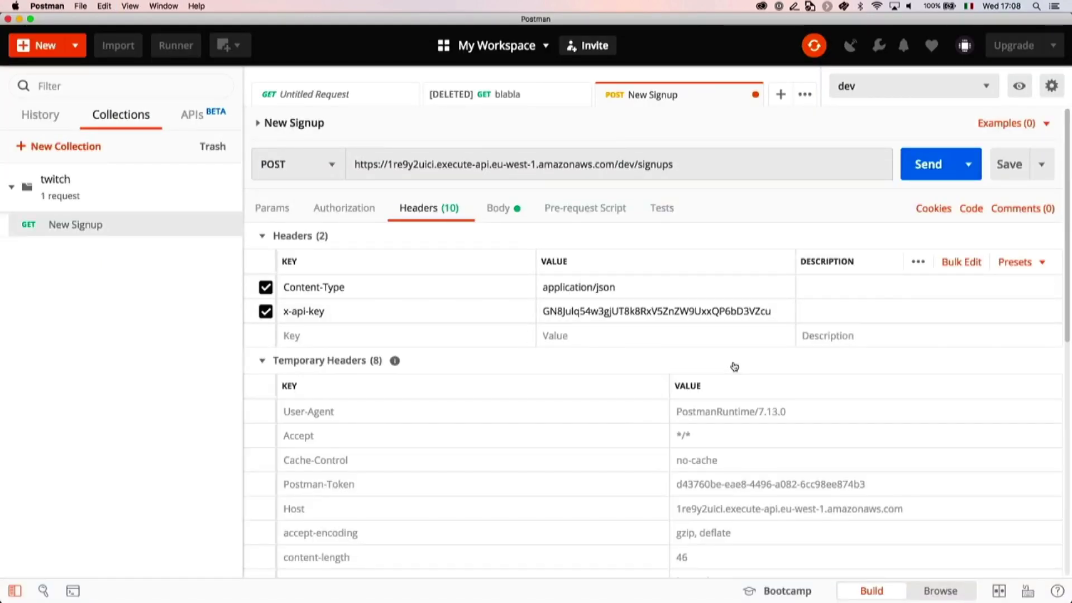
left_click(327, 360)
left_click(925, 166)
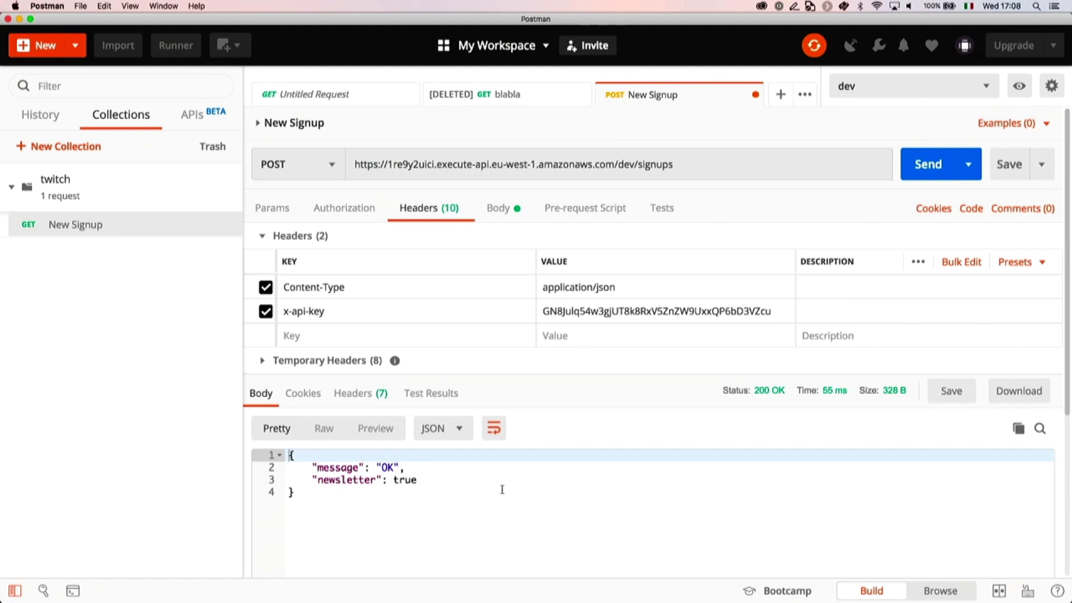
left_click(502, 489)
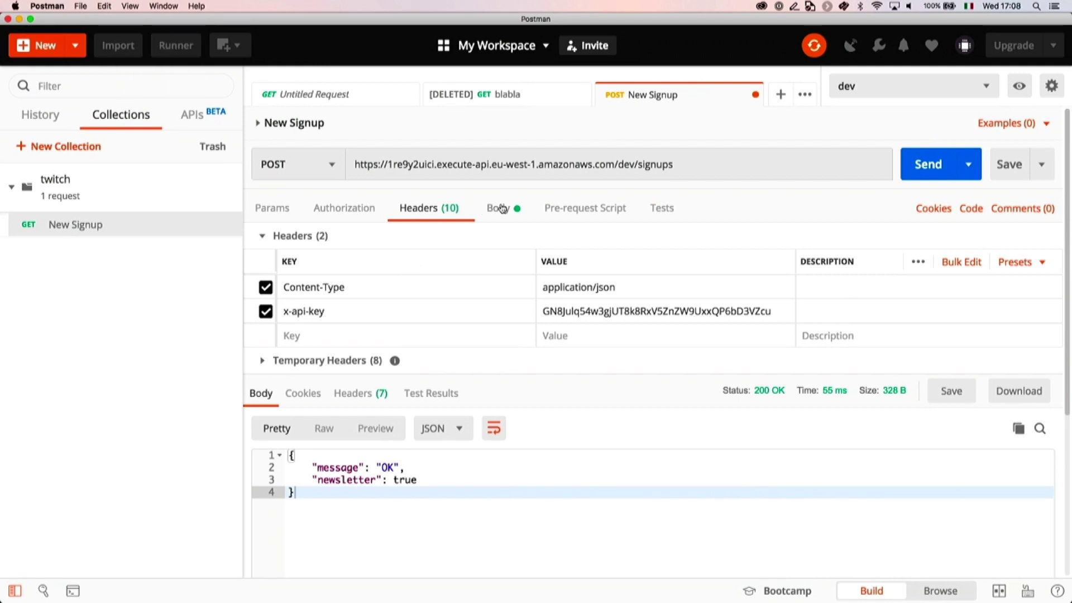
left_click(1013, 175)
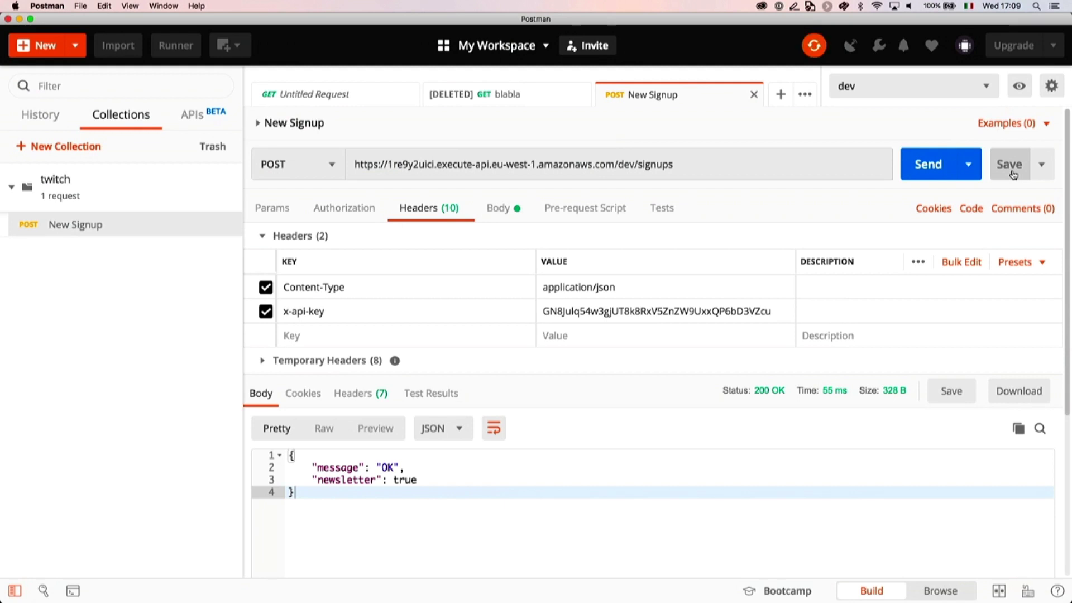
Step: Run the twitch collection in the Collection Runner with 10 iterations and a 0 ms delay
left_click(175, 47)
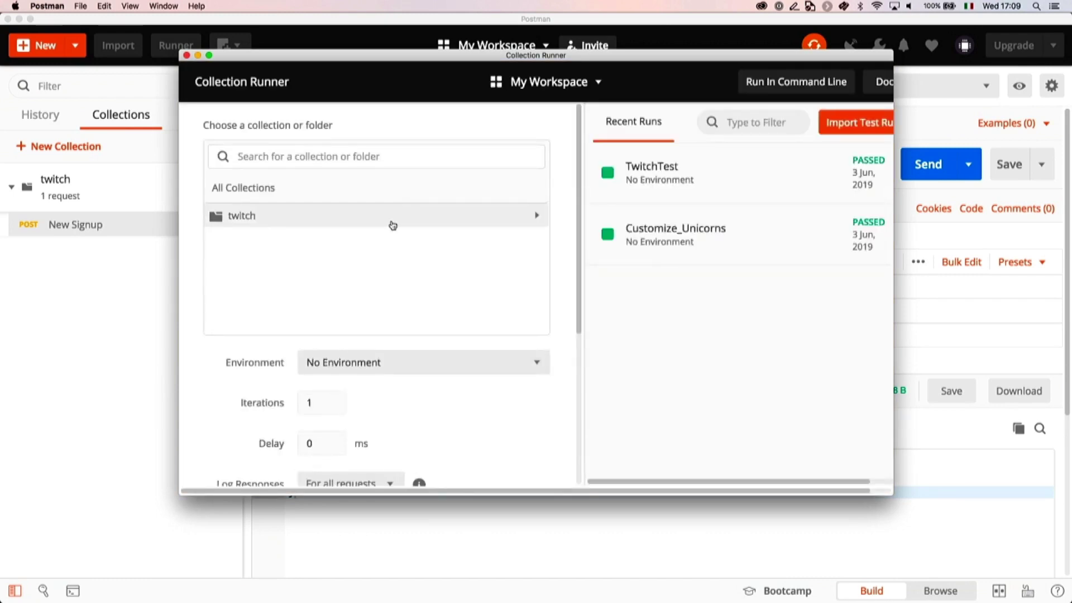
left_click(369, 217)
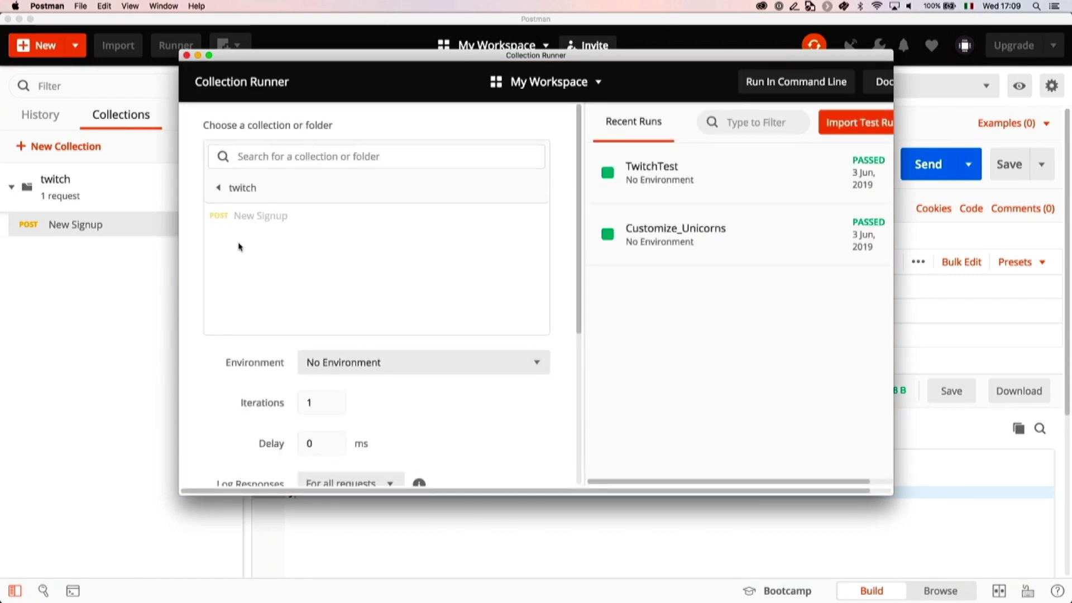
scroll(395, 316, "down", 3)
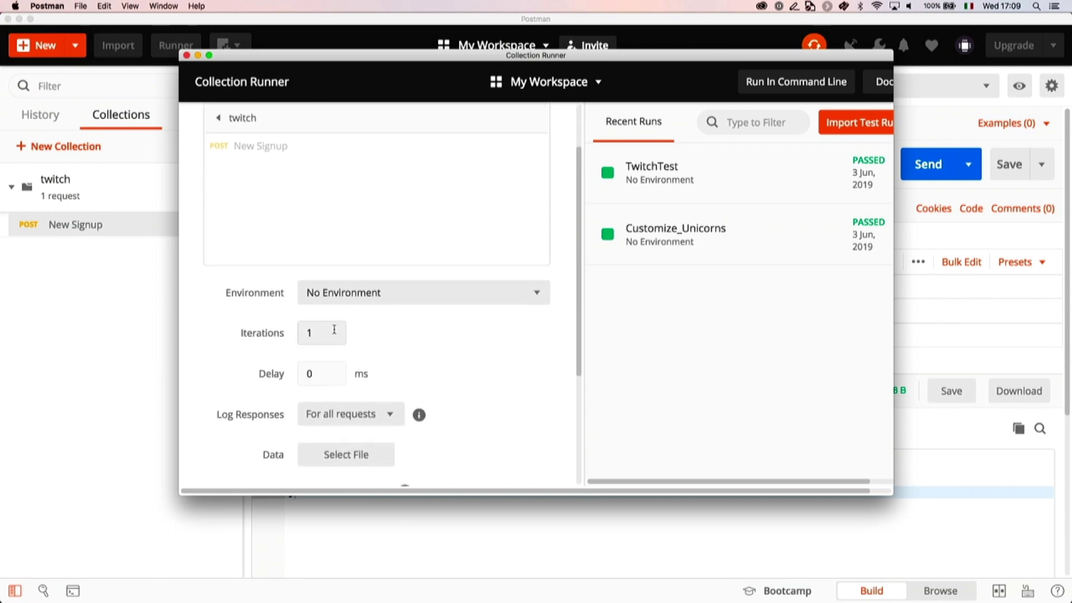
left_click(334, 330)
type("0")
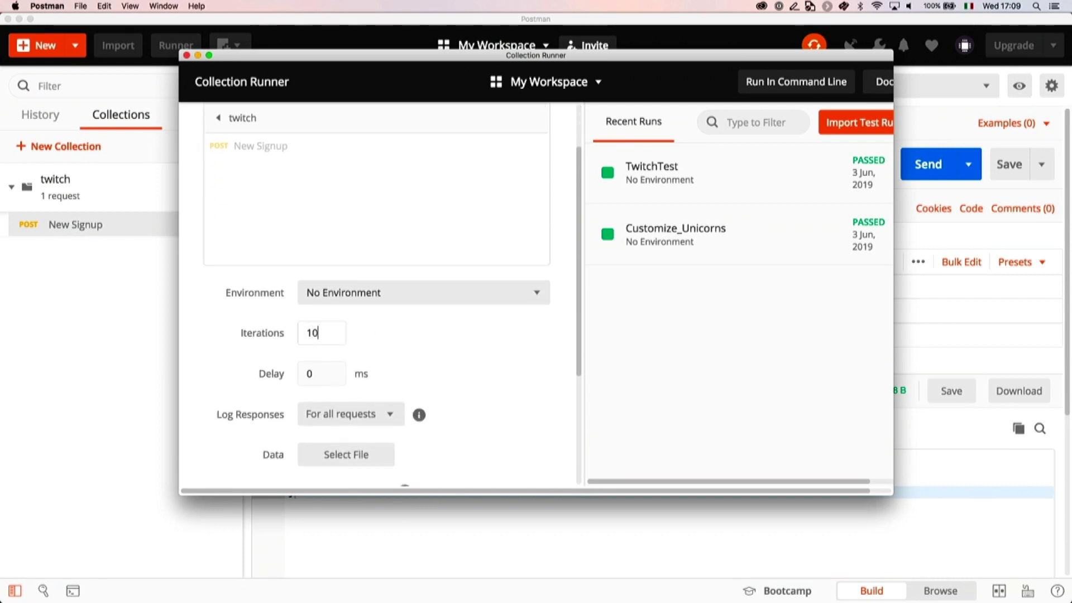
left_click(331, 376)
scroll(435, 399, "down", 5)
scroll(435, 400, "down", 2)
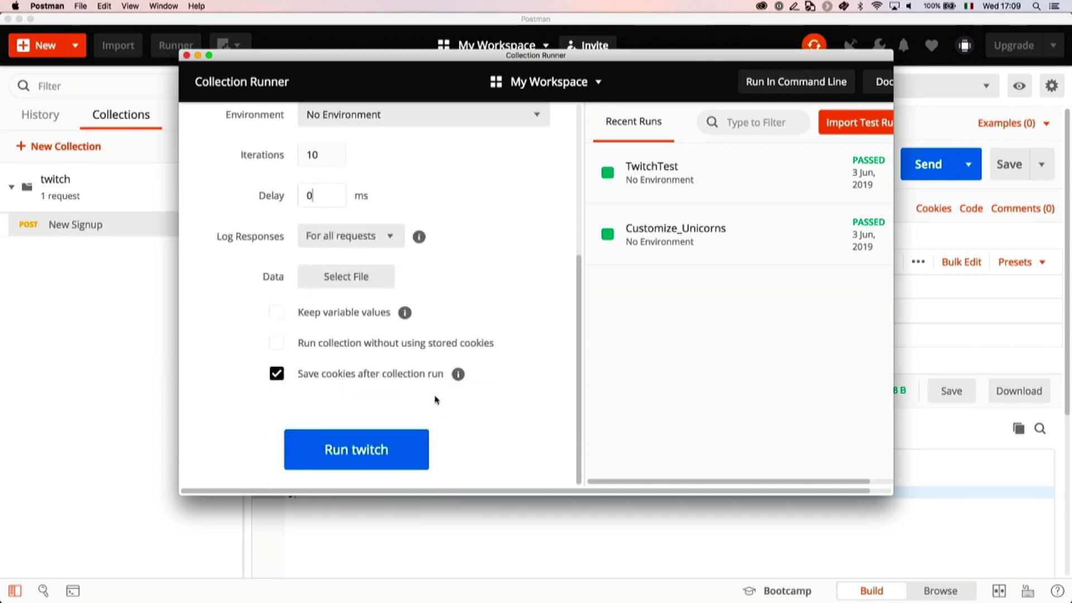
left_click(360, 459)
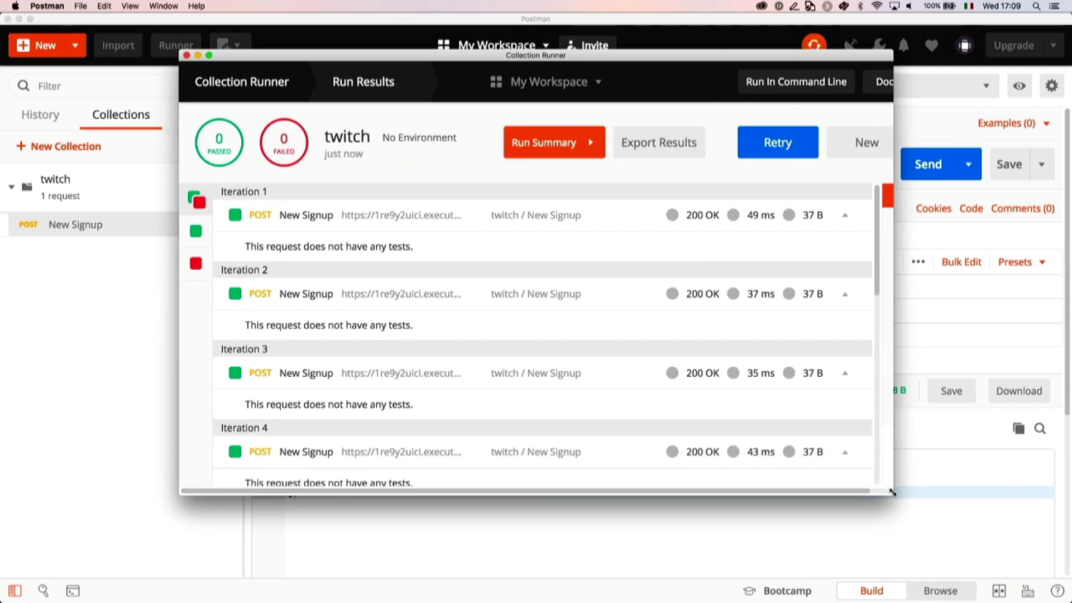
Step: Enlarge the Collection Runner window and examine the response status of each New Signup iteration
left_click_drag(893, 493, 1032, 579)
scroll(602, 399, "down", 5)
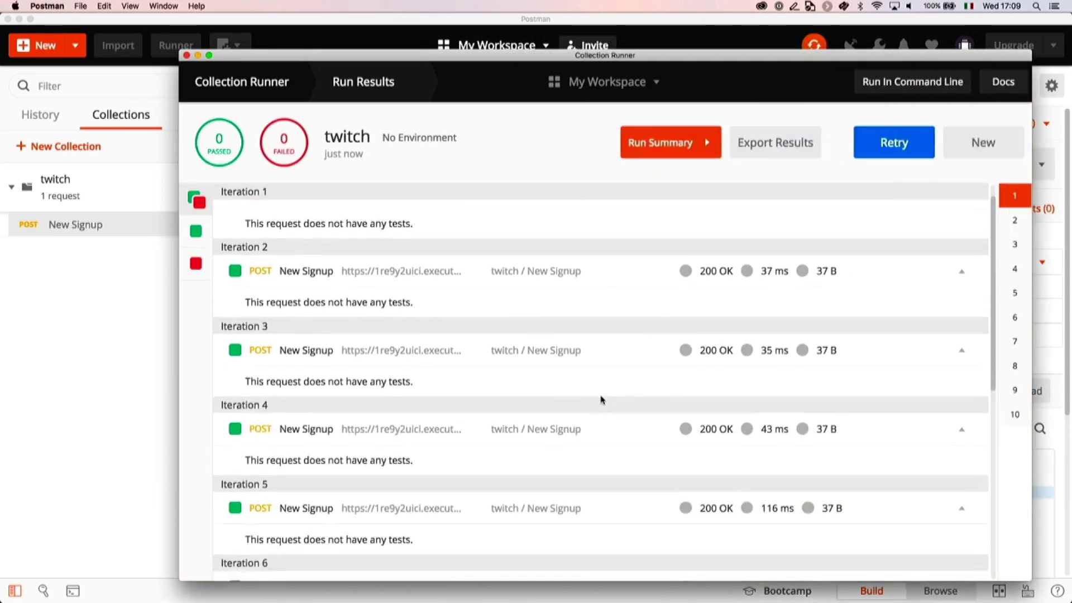
scroll(603, 400, "down", 3)
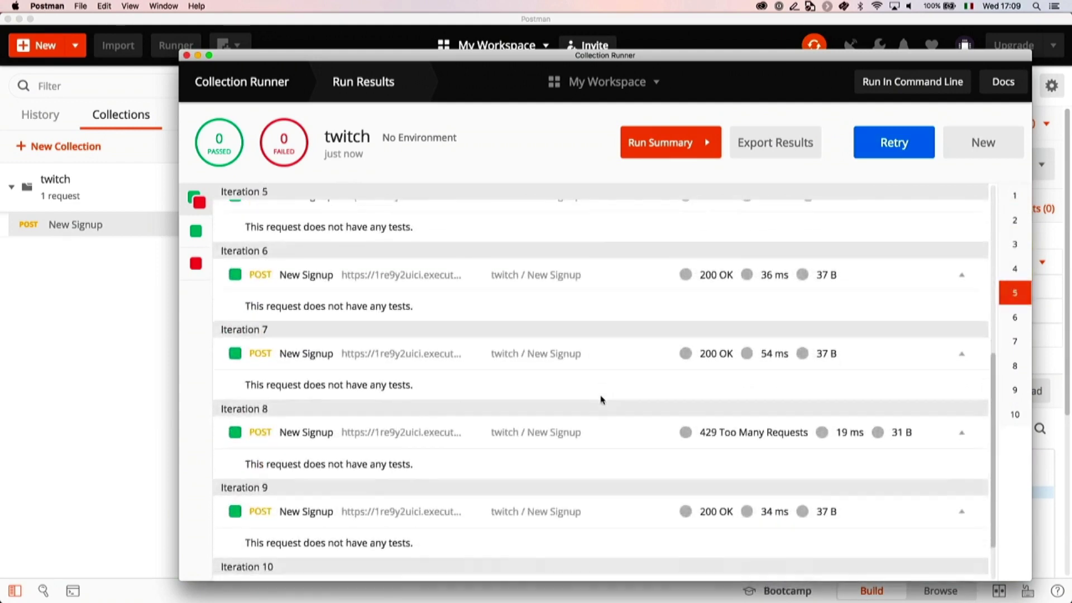
scroll(717, 319, "up", 8)
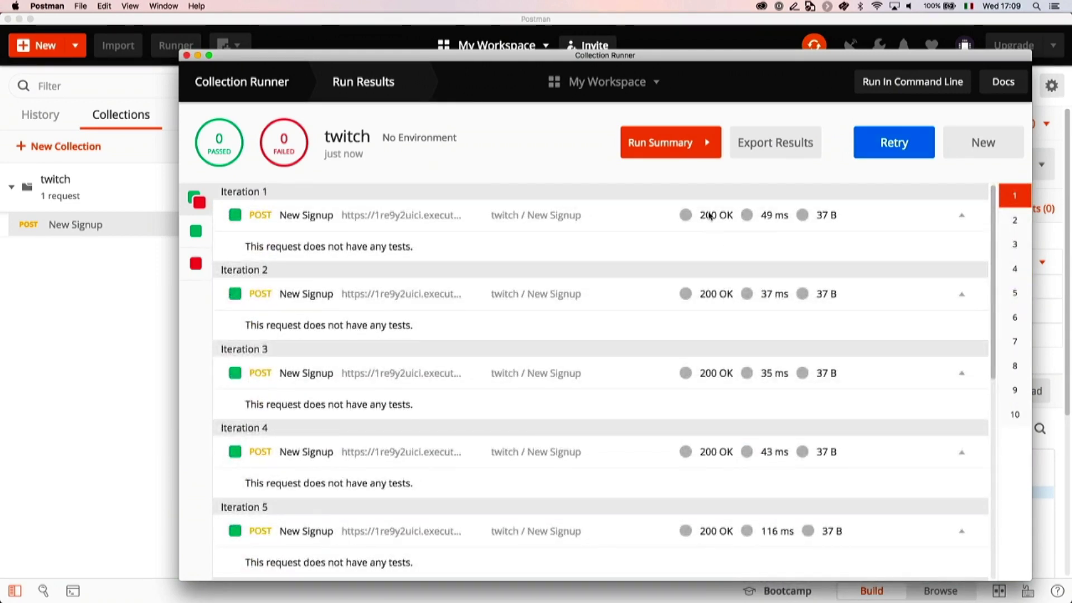
scroll(671, 376, "down", 3)
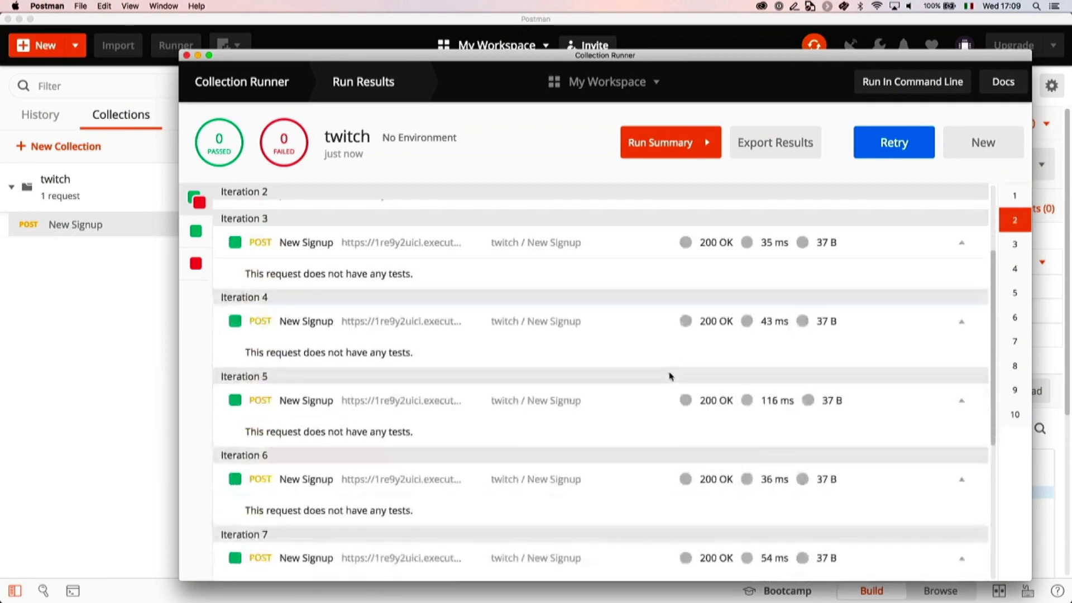
scroll(670, 376, "down", 4)
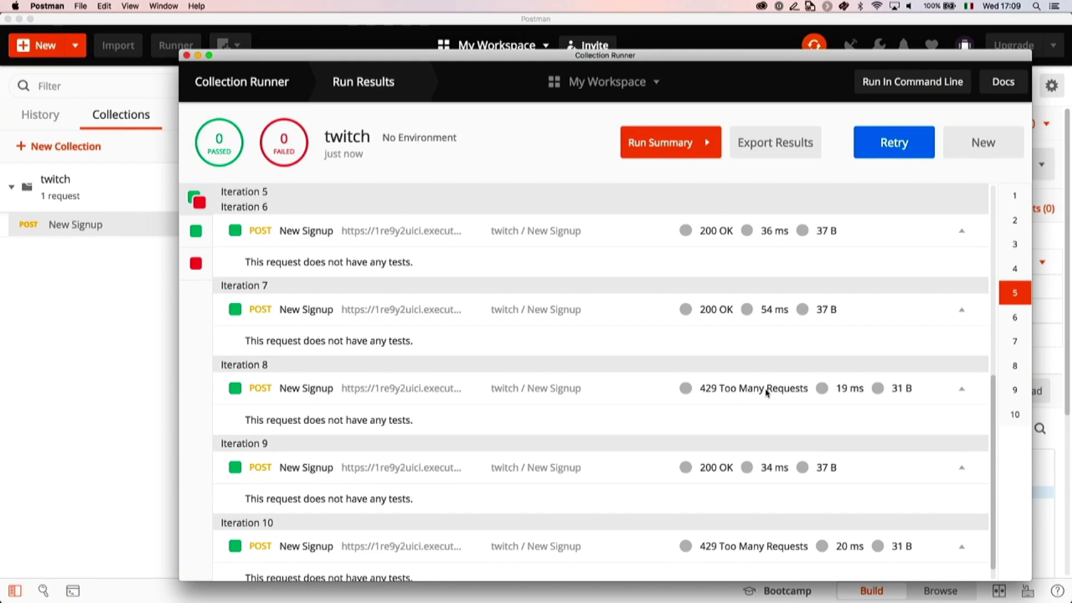
scroll(766, 392, "down", 1)
scroll(767, 393, "up", 8)
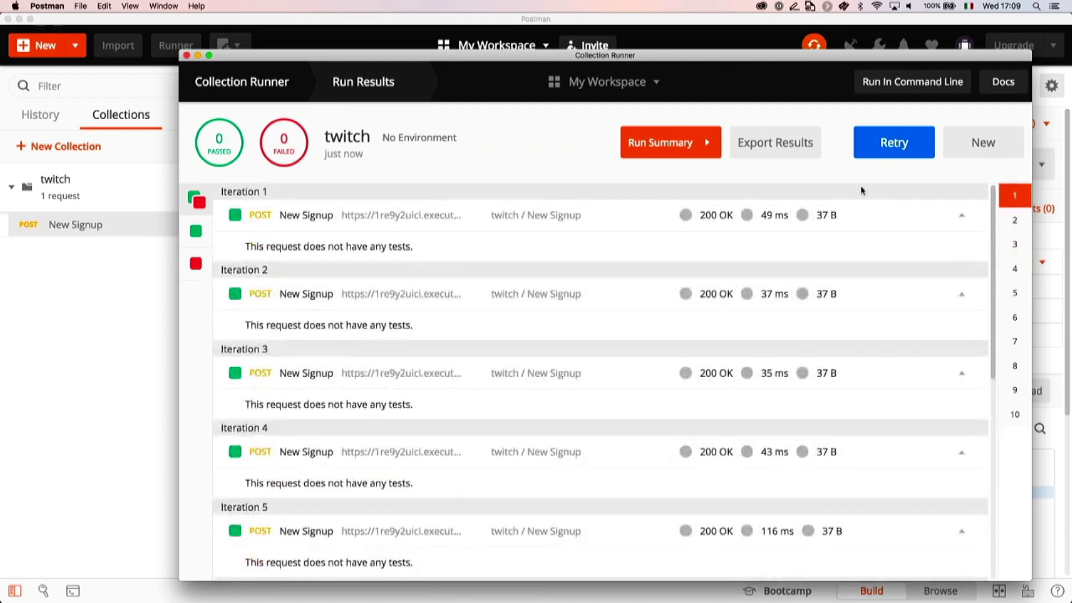
Step: Rerun the twitch collection several times in quick succession and check the iteration statuses for throttling
left_click(886, 156)
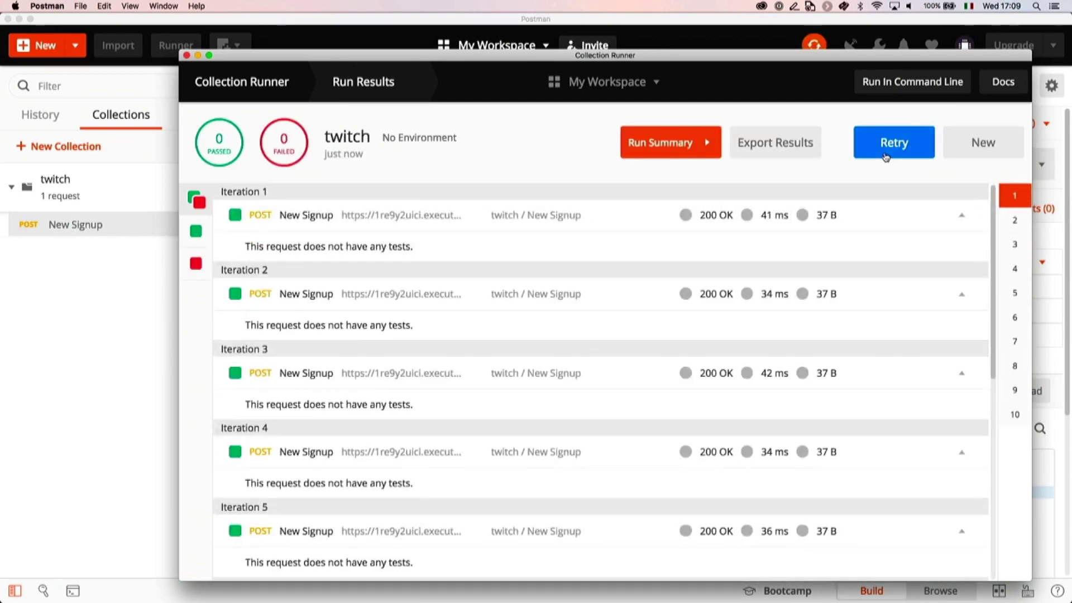
left_click(886, 155)
left_click(885, 155)
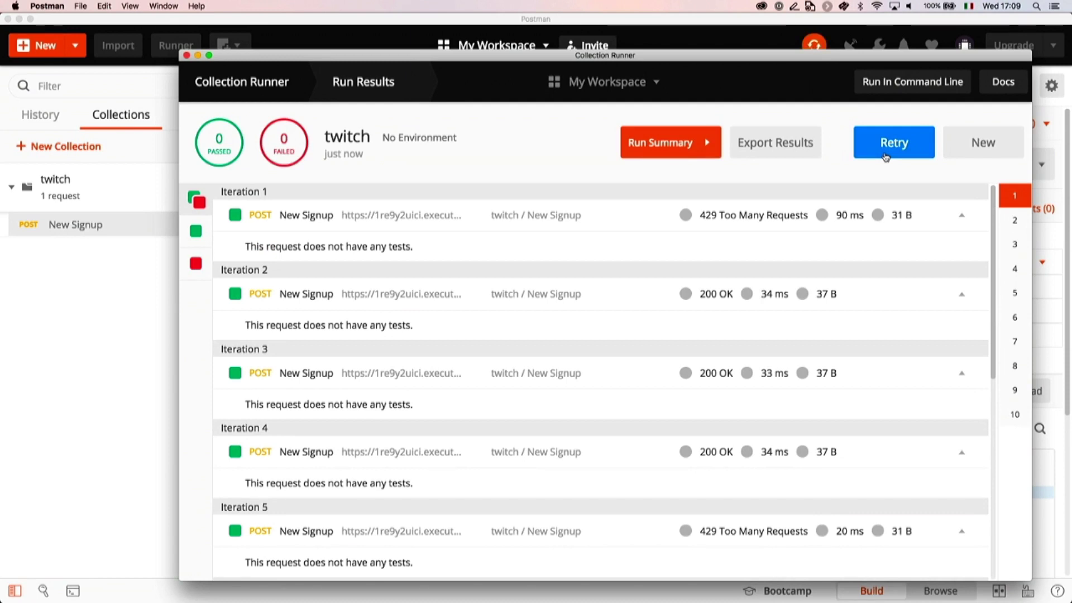
left_click(886, 155)
left_click(886, 156)
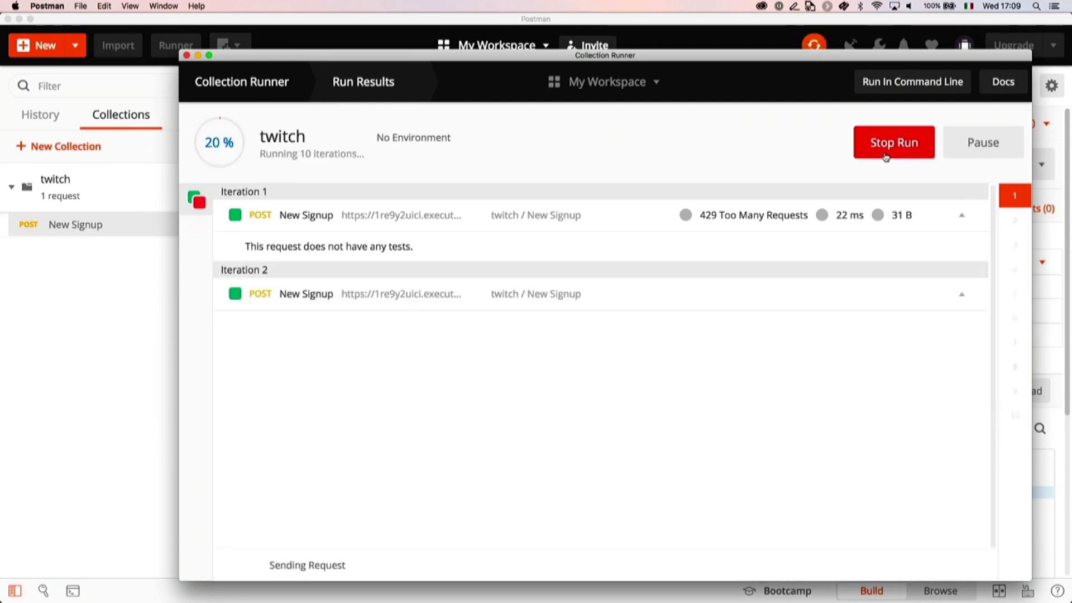
left_click(886, 156)
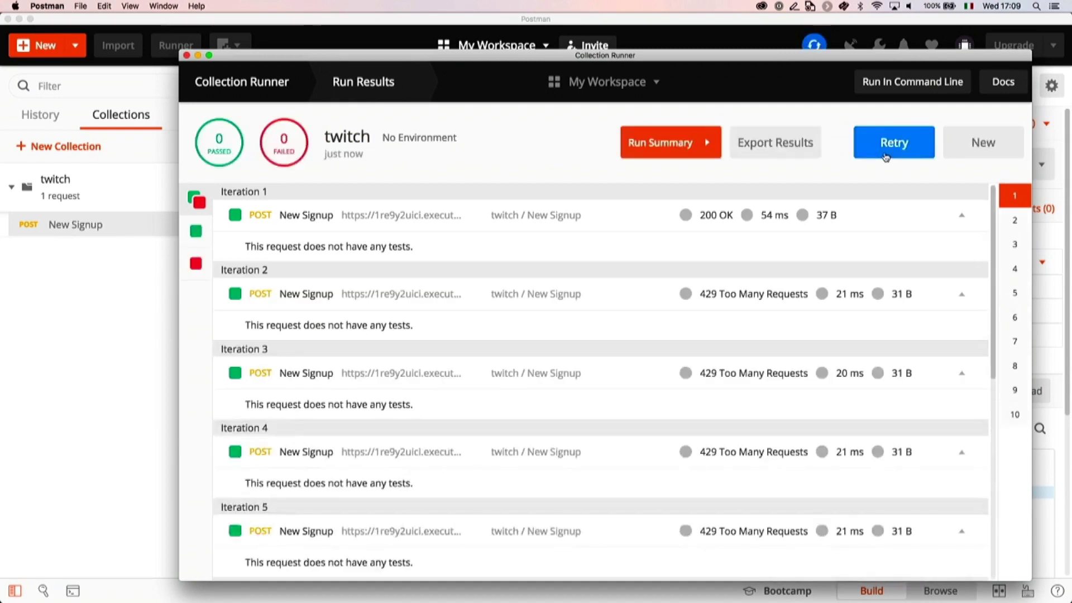
scroll(713, 383, "down", 5)
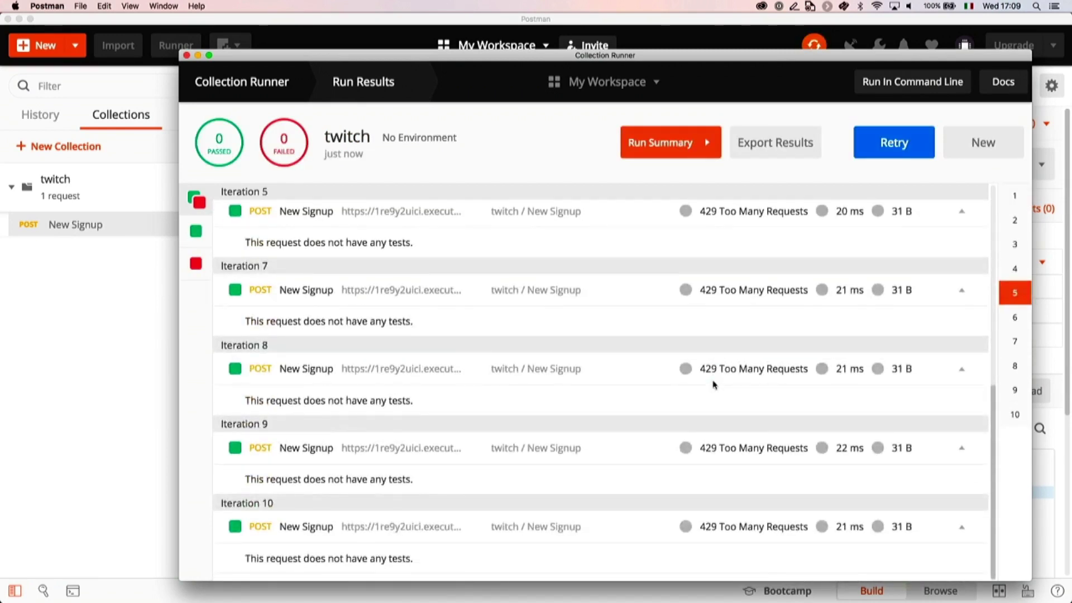
scroll(713, 384, "up", 5)
Step: Repeat the twitch collection run a few more times, review the iteration statuses and close the Collection Runner
left_click(892, 150)
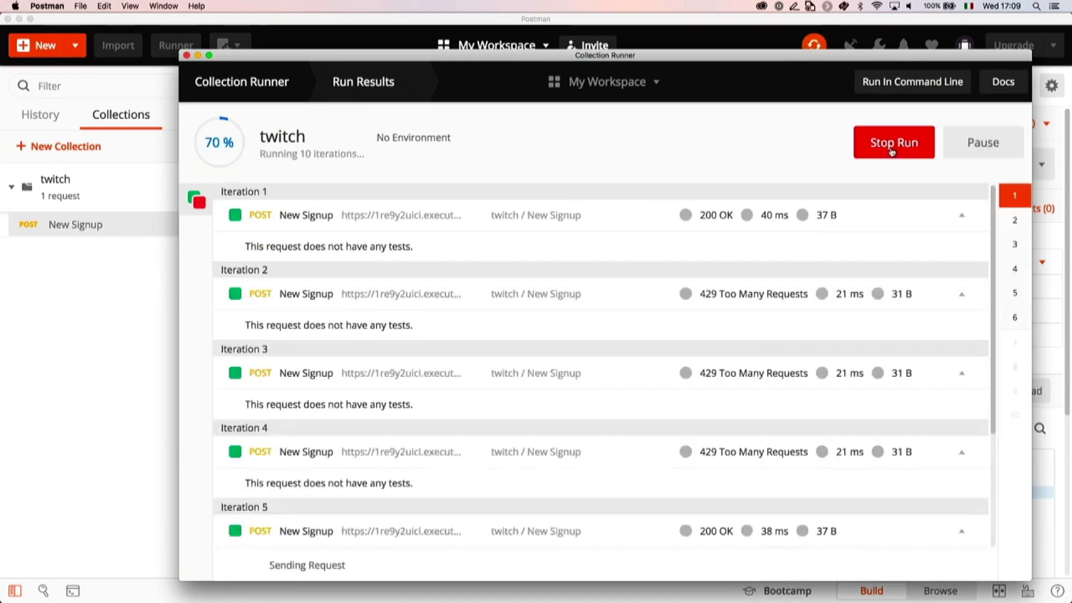
left_click(892, 150)
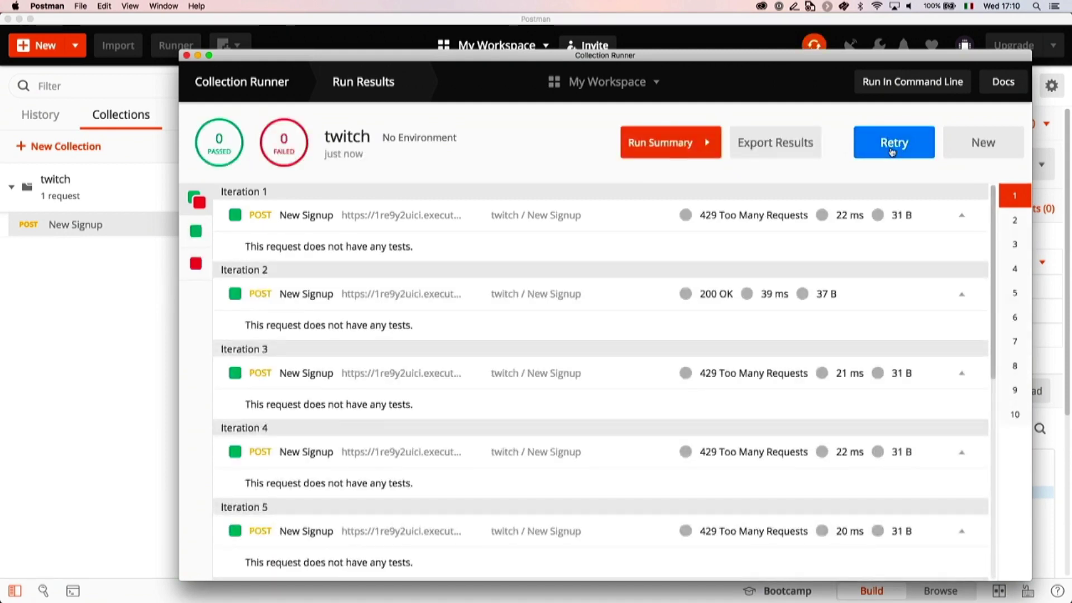
left_click(891, 149)
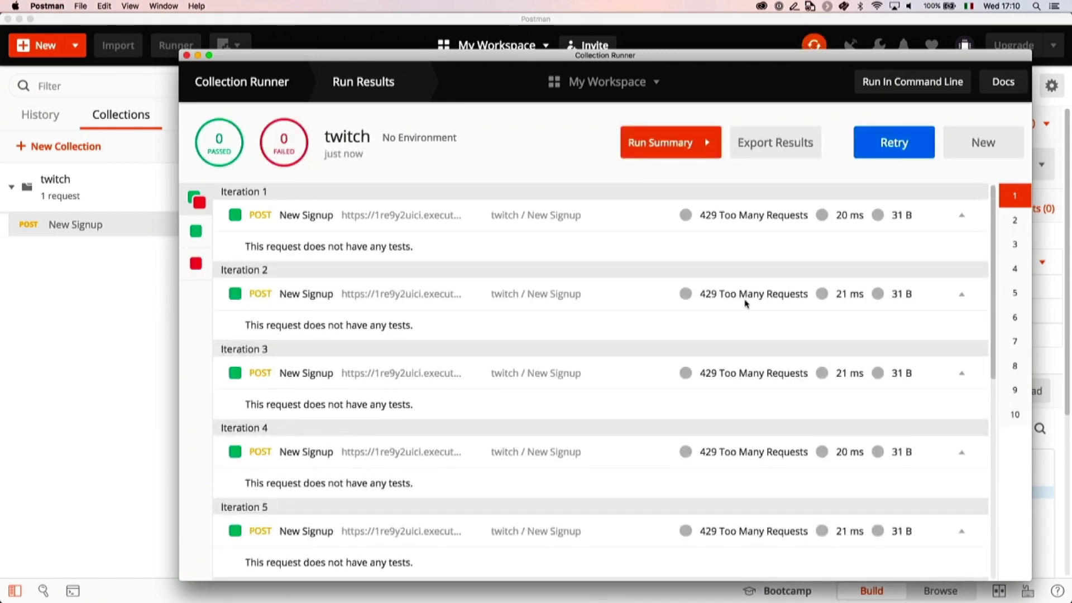
scroll(747, 304, "down", 10)
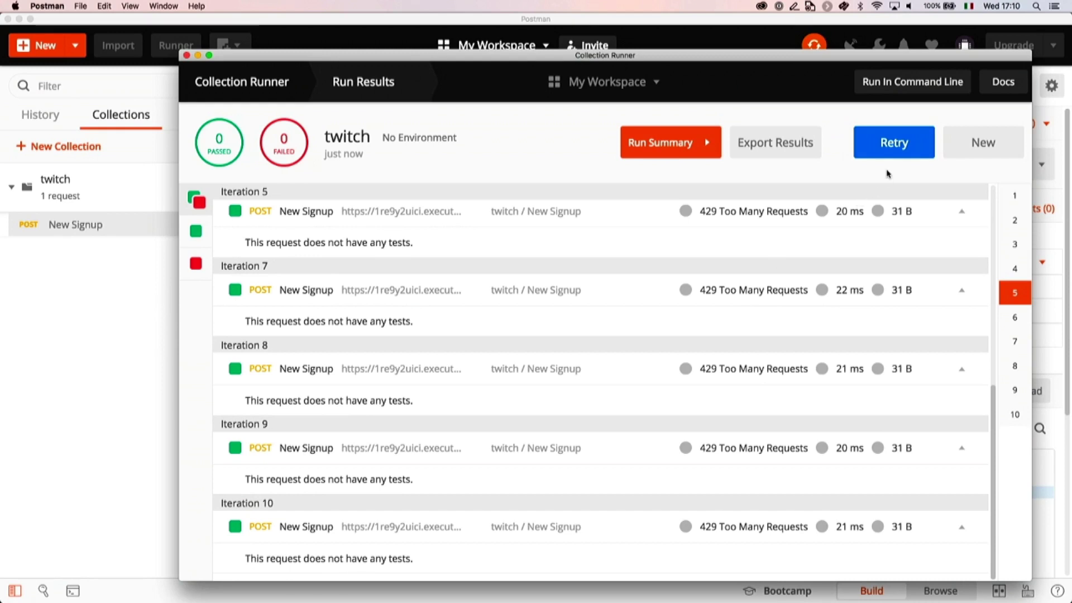
left_click(883, 147)
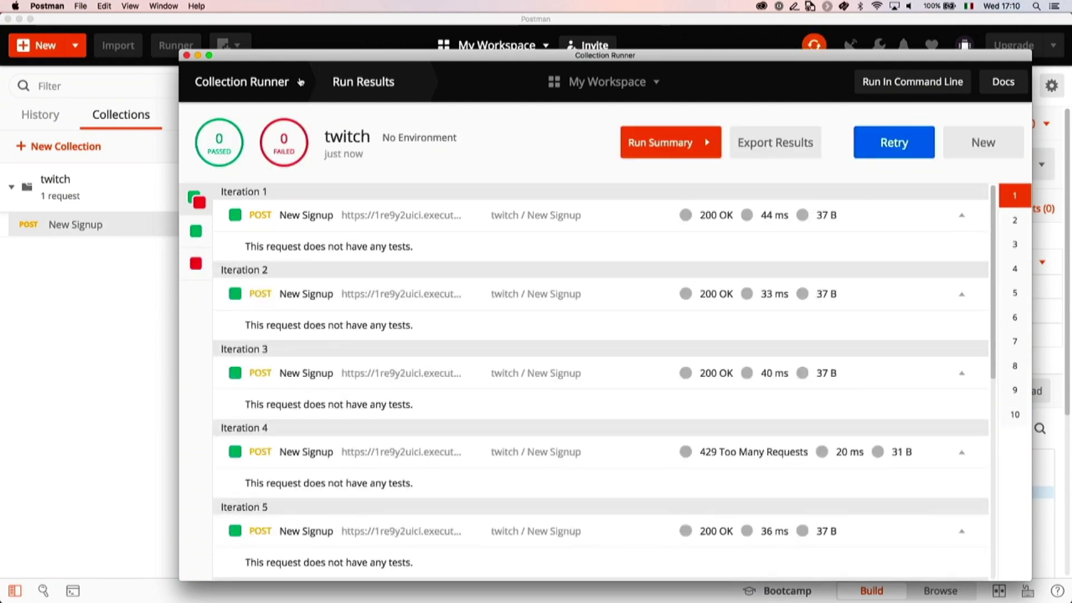
left_click(186, 55)
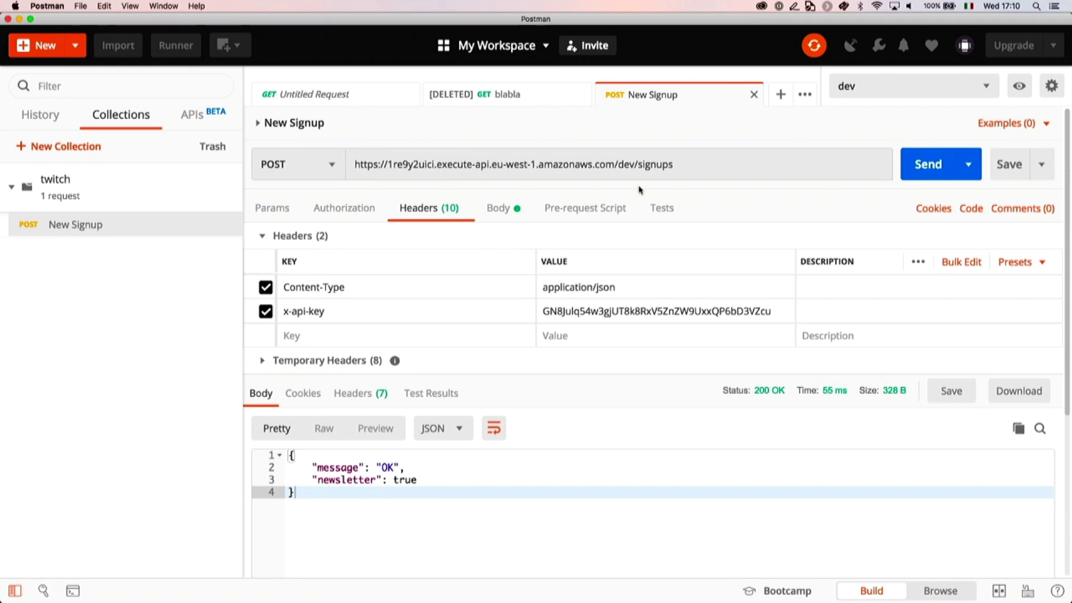
left_click(334, 165)
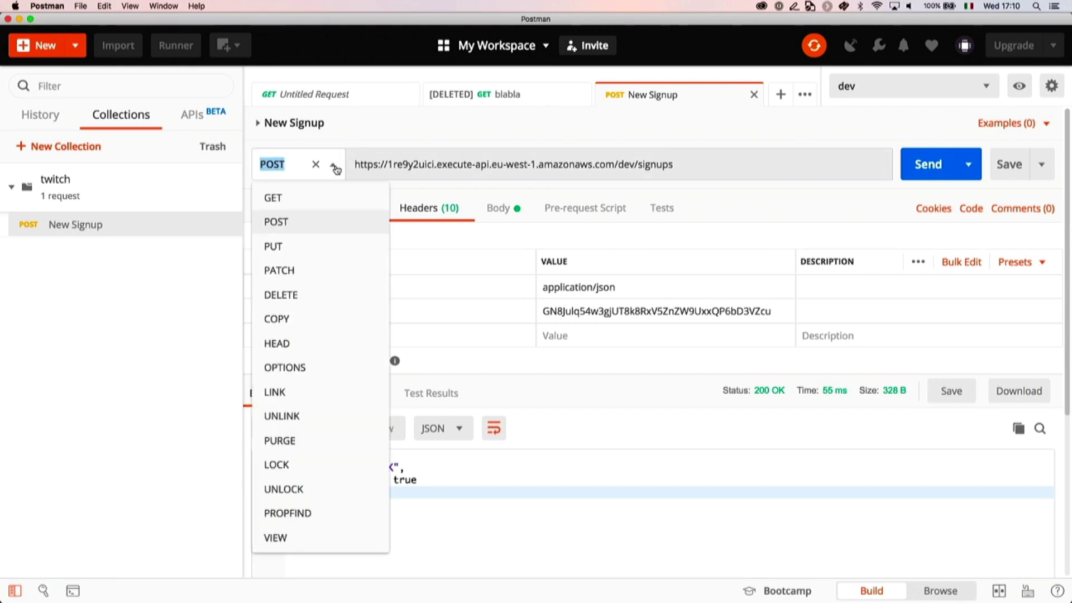
left_click(297, 231)
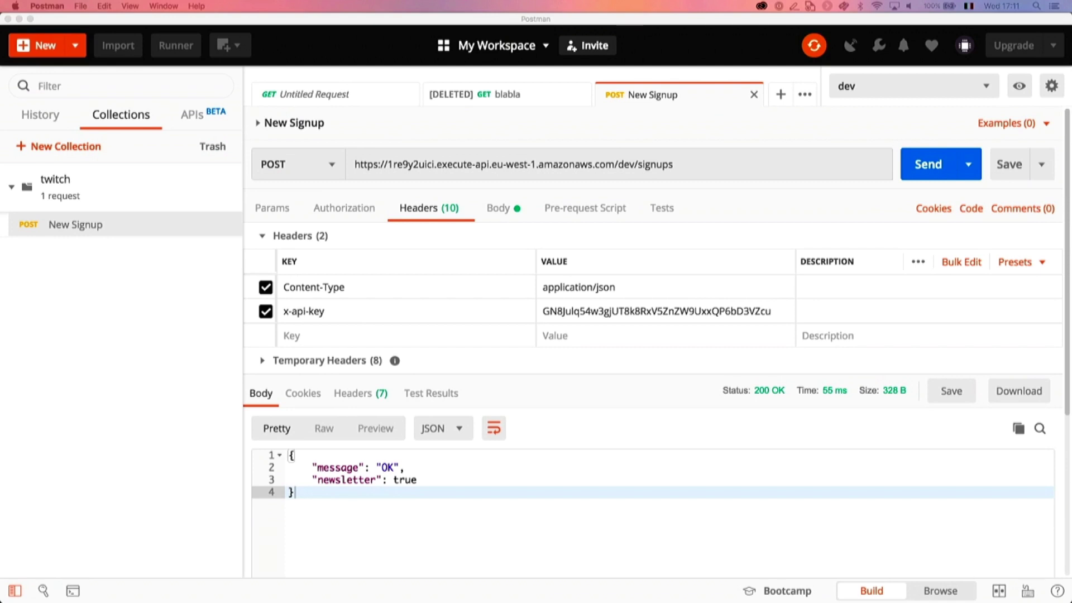
Step: Switch to Firefox and view the runtimes available for the twitch-security-demo Lambda function, keeping Python 2.7
key("super+Tab")
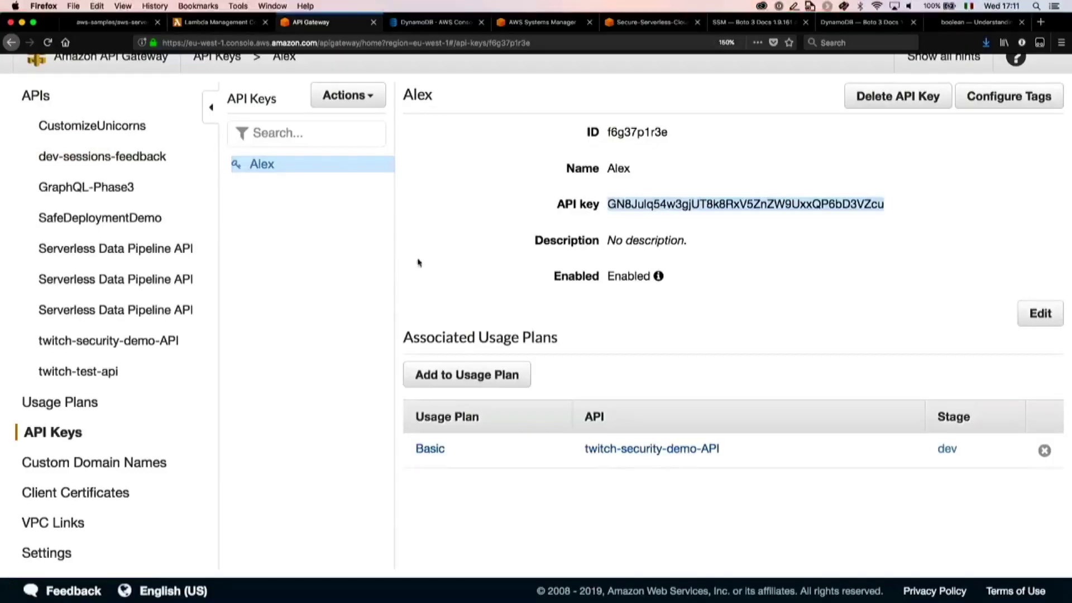
left_click(233, 25)
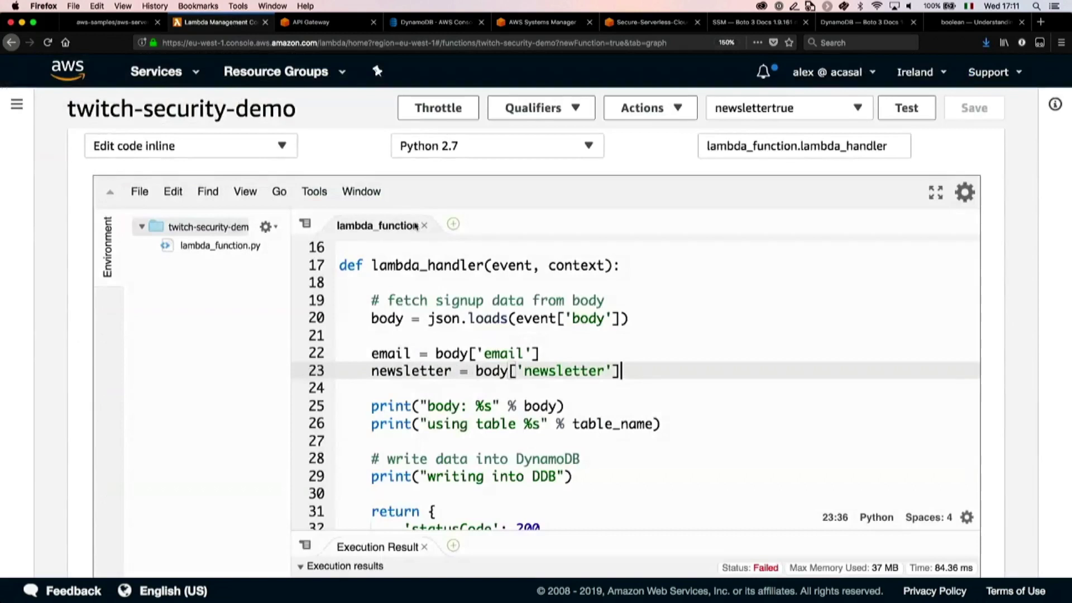
left_click(492, 153)
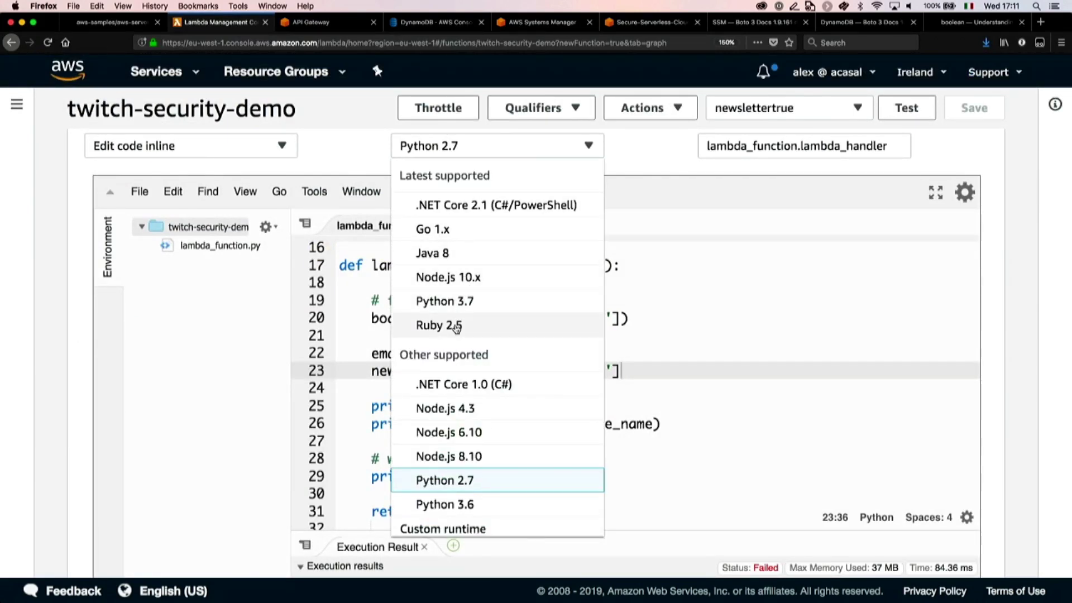
left_click(686, 331)
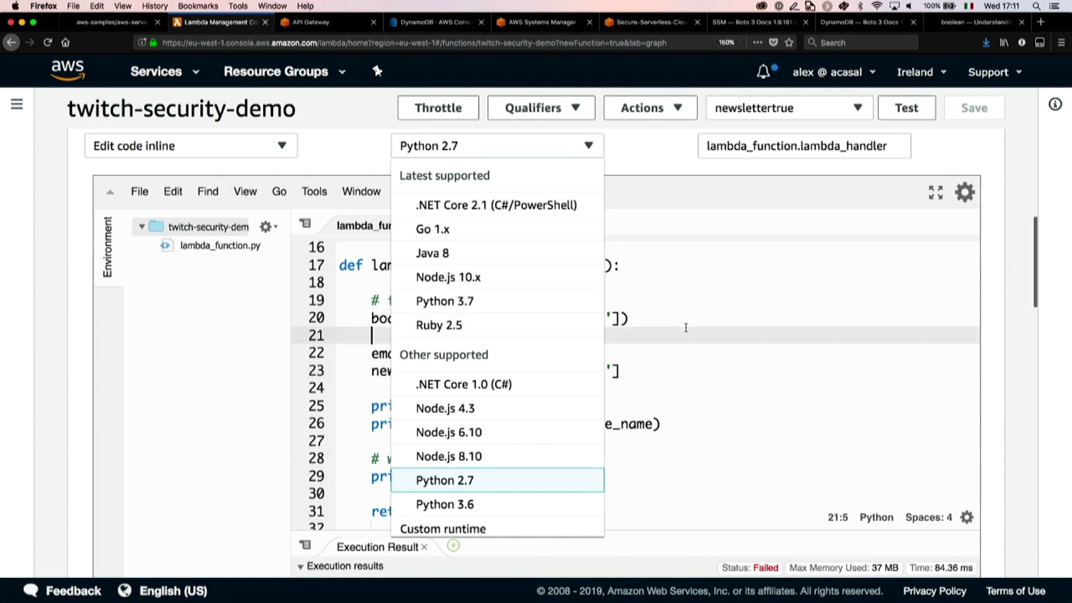
left_click(681, 324)
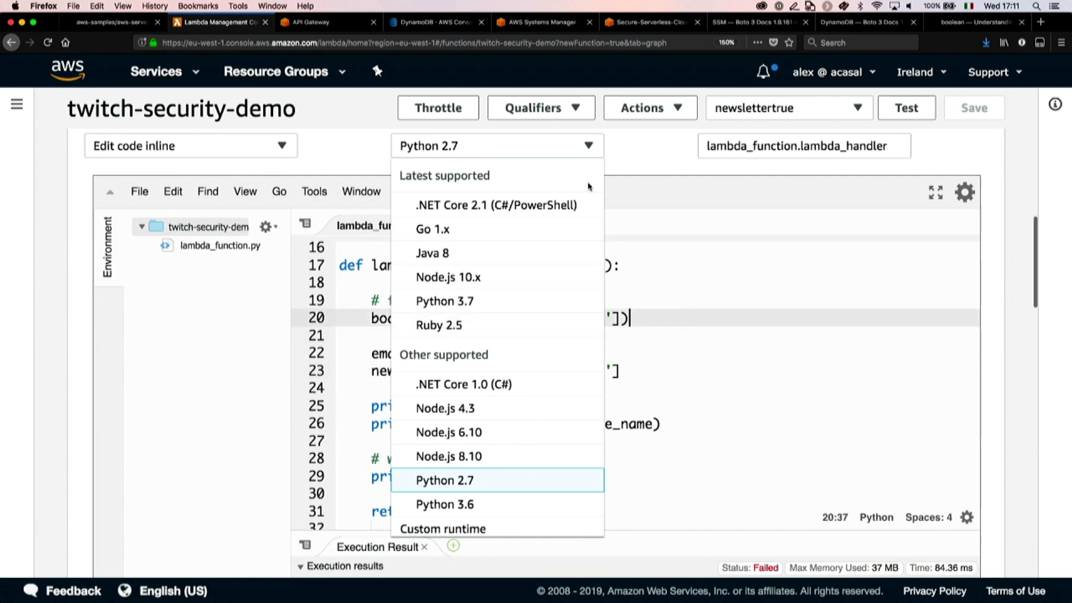
left_click(582, 148)
Step: Review the signup handling and return code in lambda_function and close the DynamoDB console page
scroll(509, 346, "down", 2)
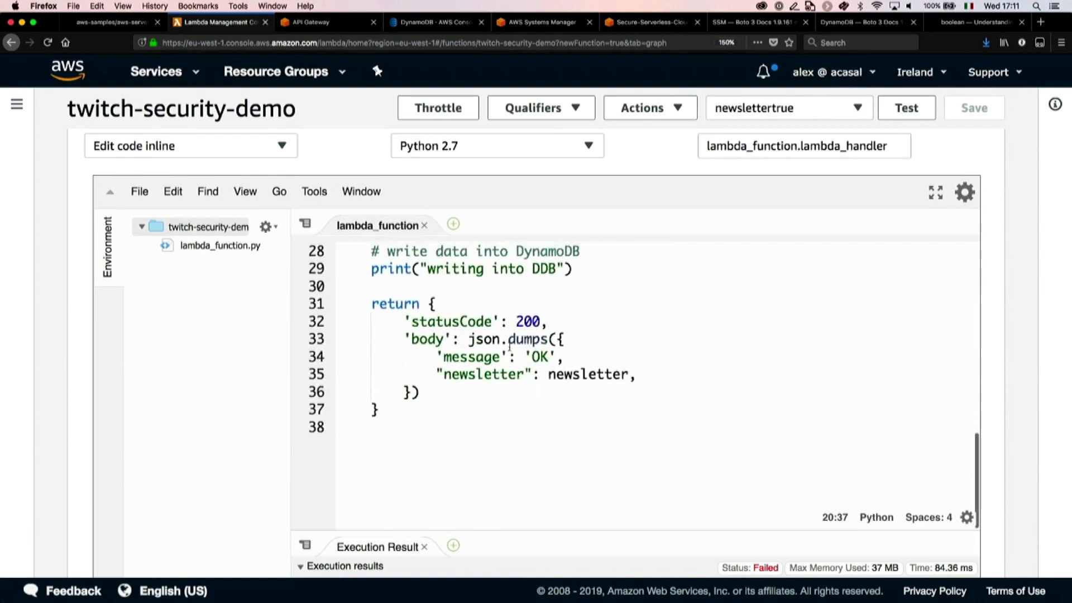
scroll(509, 346, "up", 4)
scroll(510, 346, "down", 1)
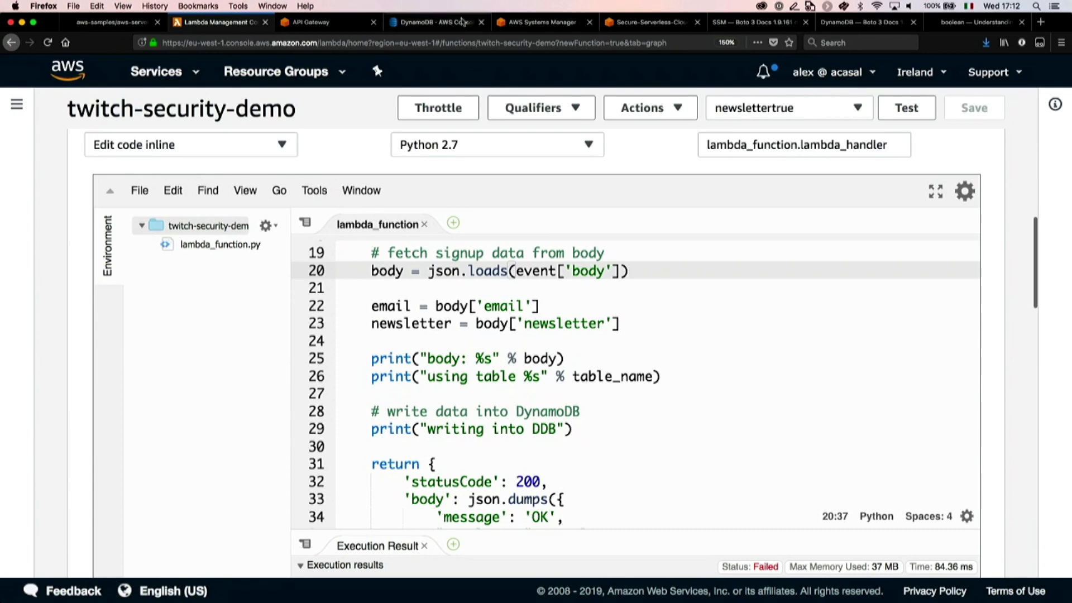
left_click(481, 23)
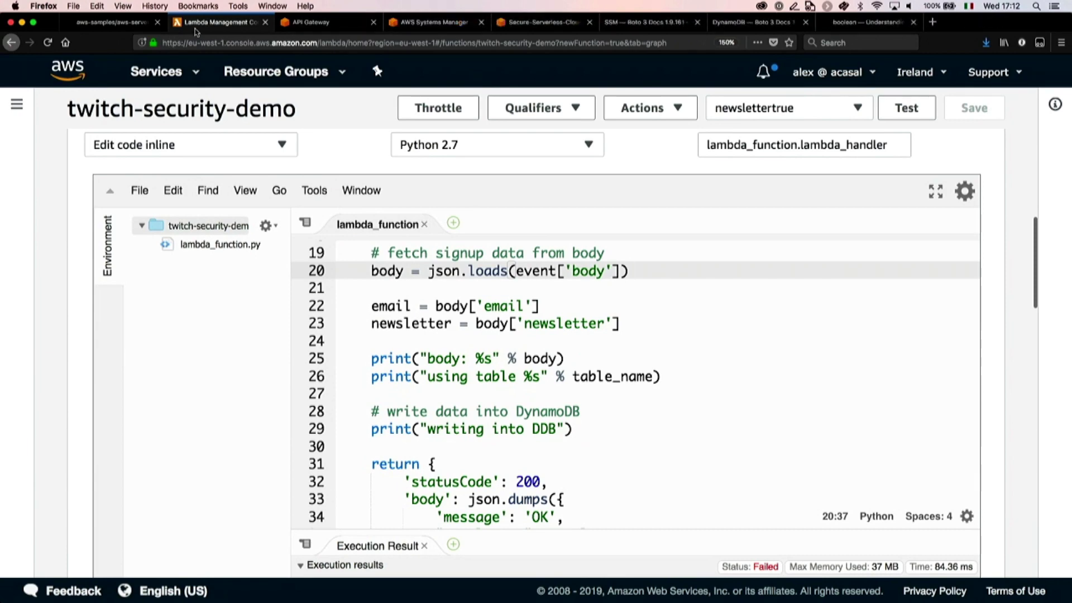